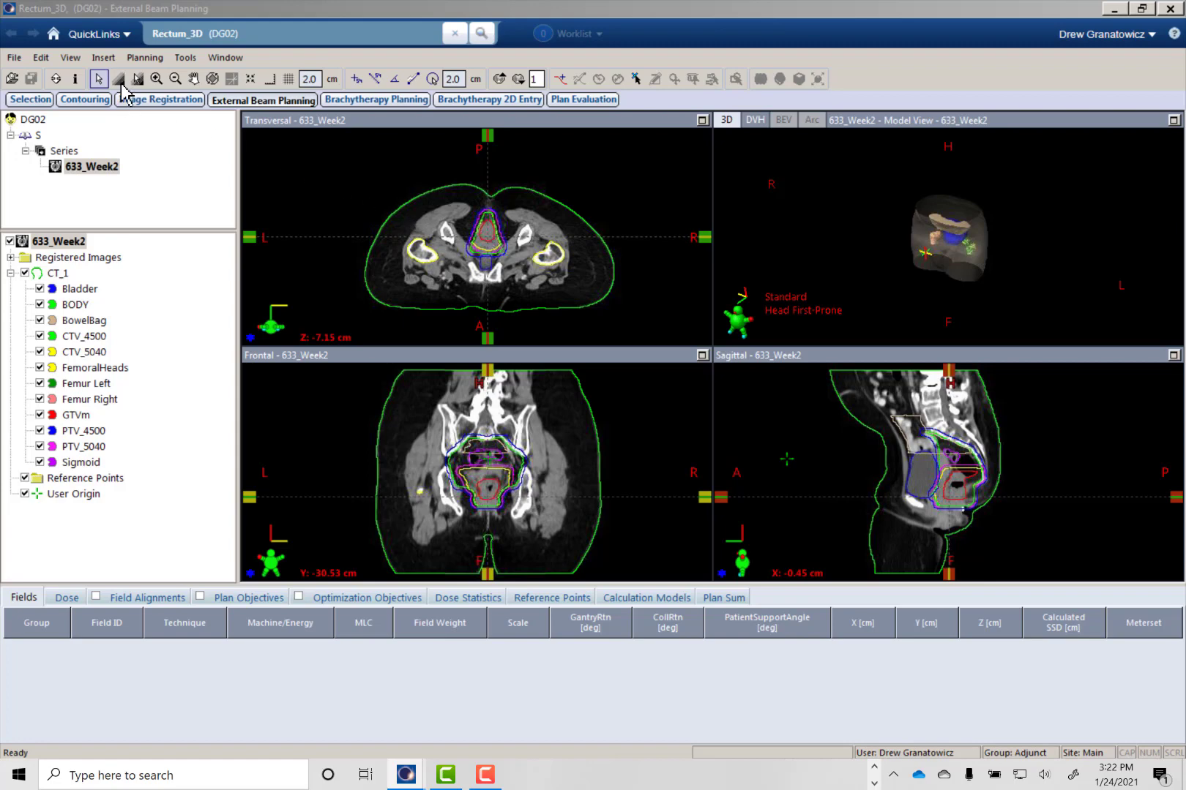
- Create a new plan with the ID 4Field in course C1, using PTV_4500 as its target volume
click(103, 57)
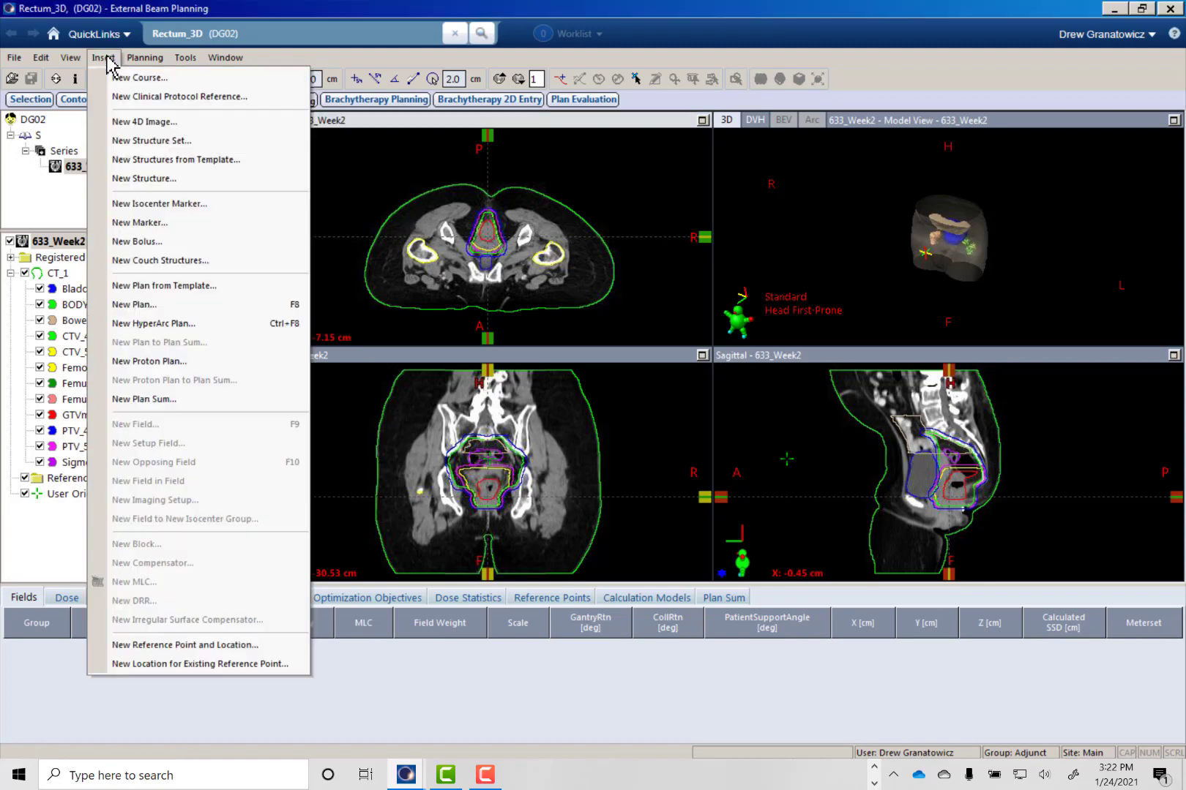
click(176, 305)
click(762, 556)
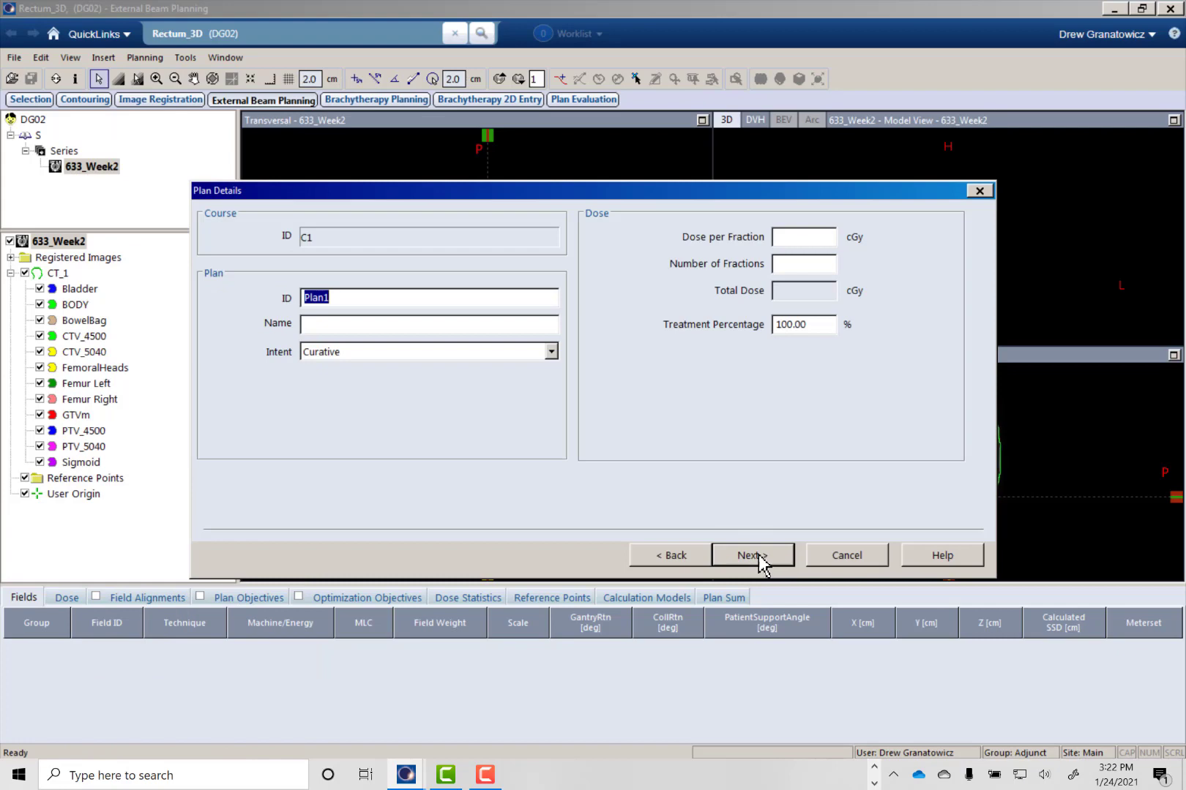
click(753, 555)
click(675, 557)
click(753, 555)
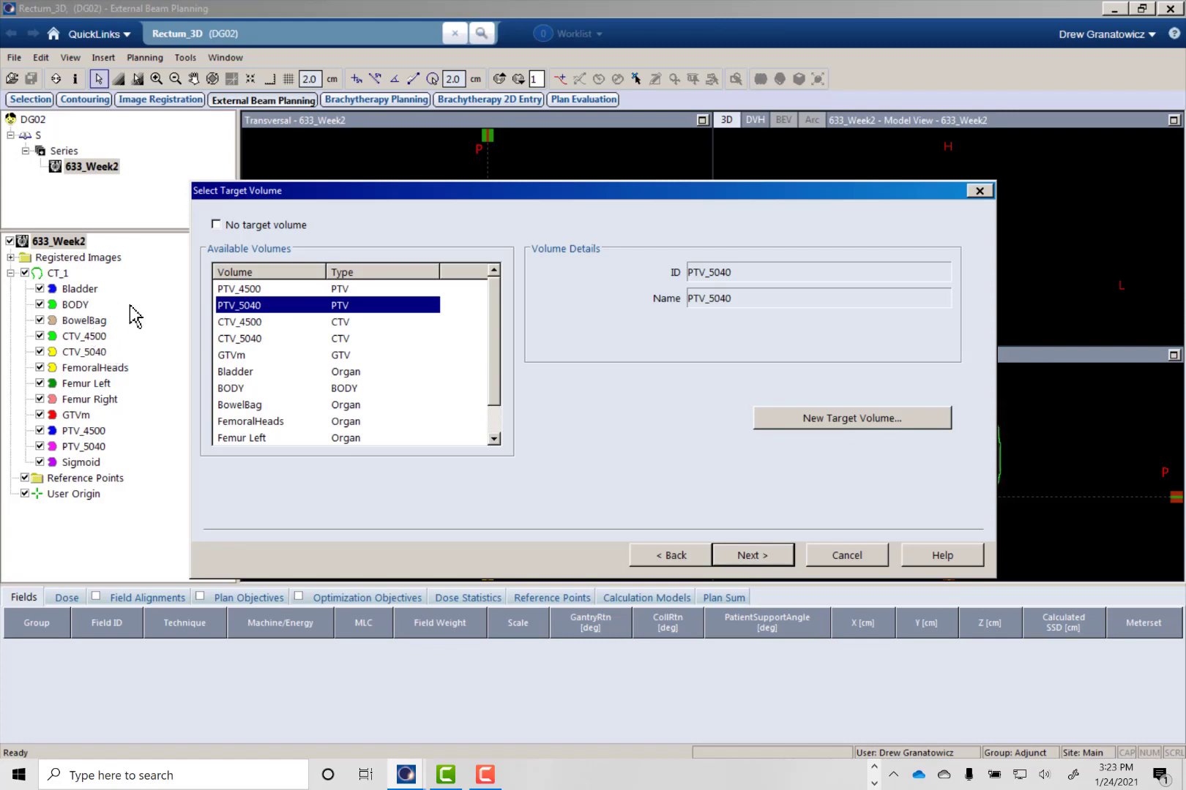
click(268, 290)
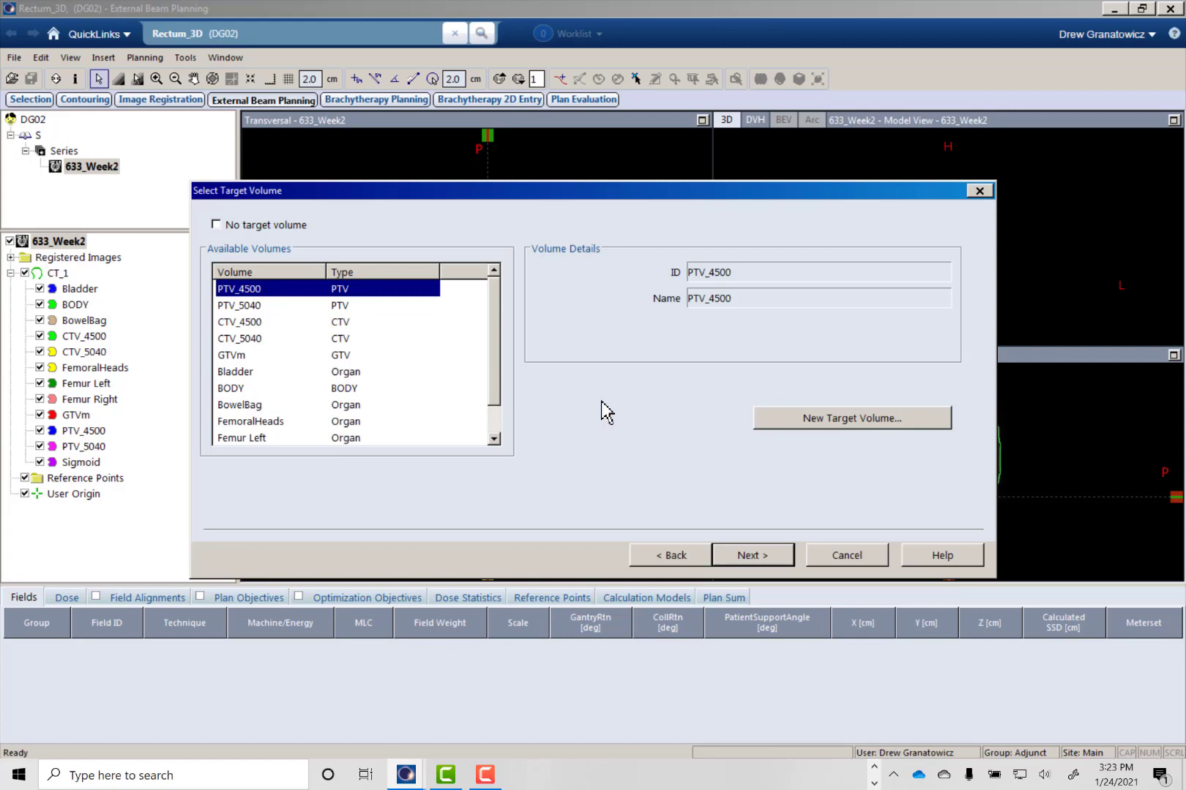
click(746, 561)
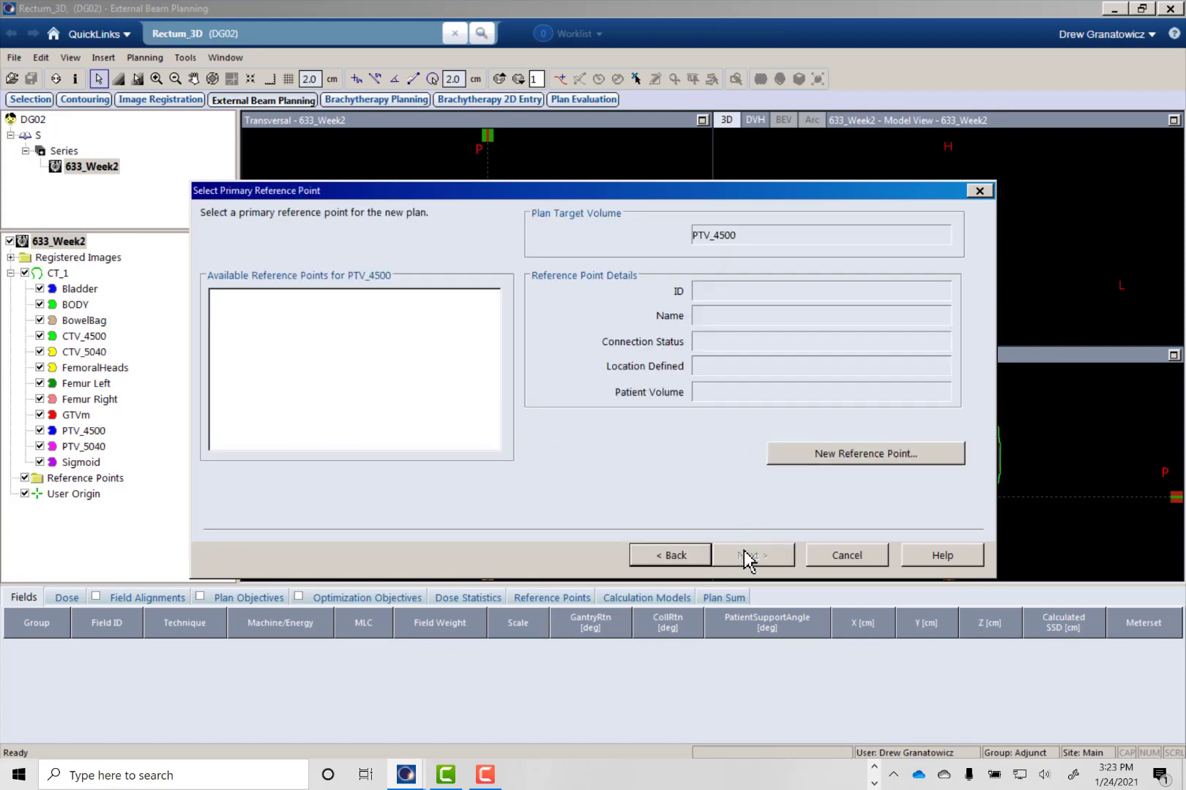
- Create a new primary reference point for PTV_4500 and use it for the plan
click(832, 459)
click(466, 557)
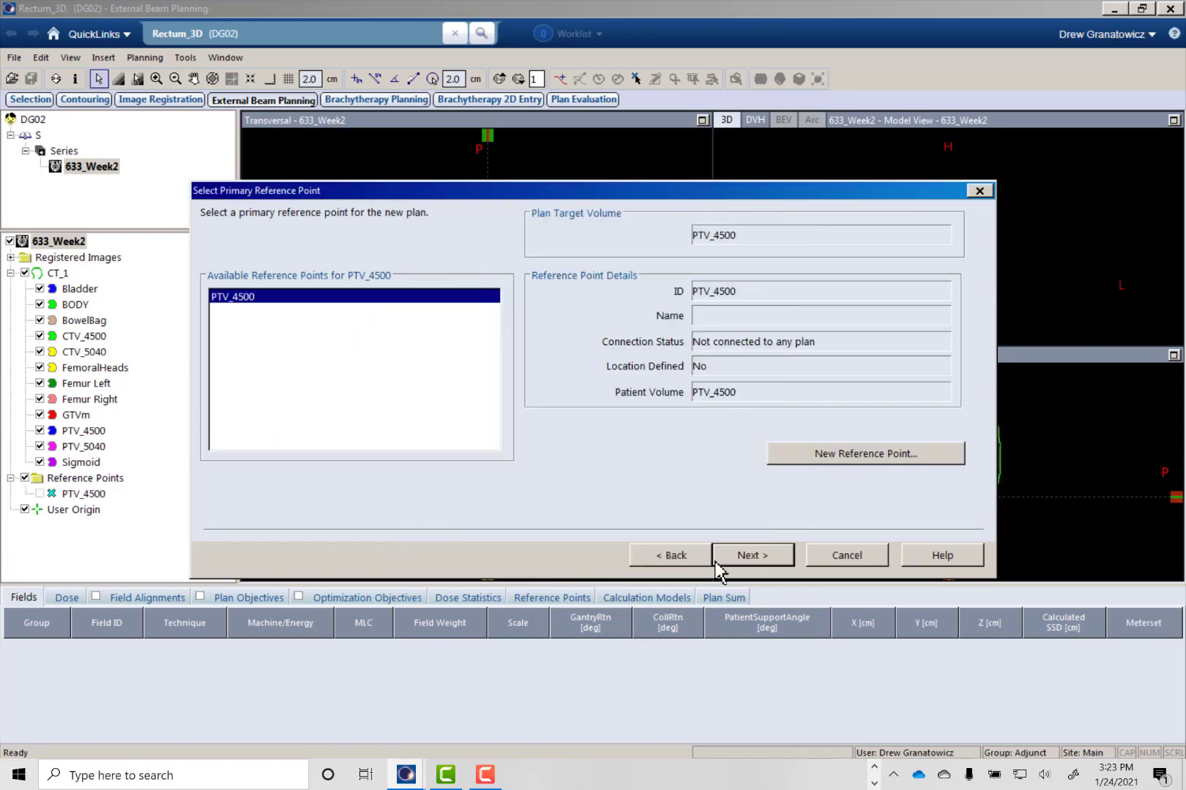
click(746, 560)
- Assign the TrueBeamGVSU treatment machine to the plan and accept the default properties of Field 1
click(270, 287)
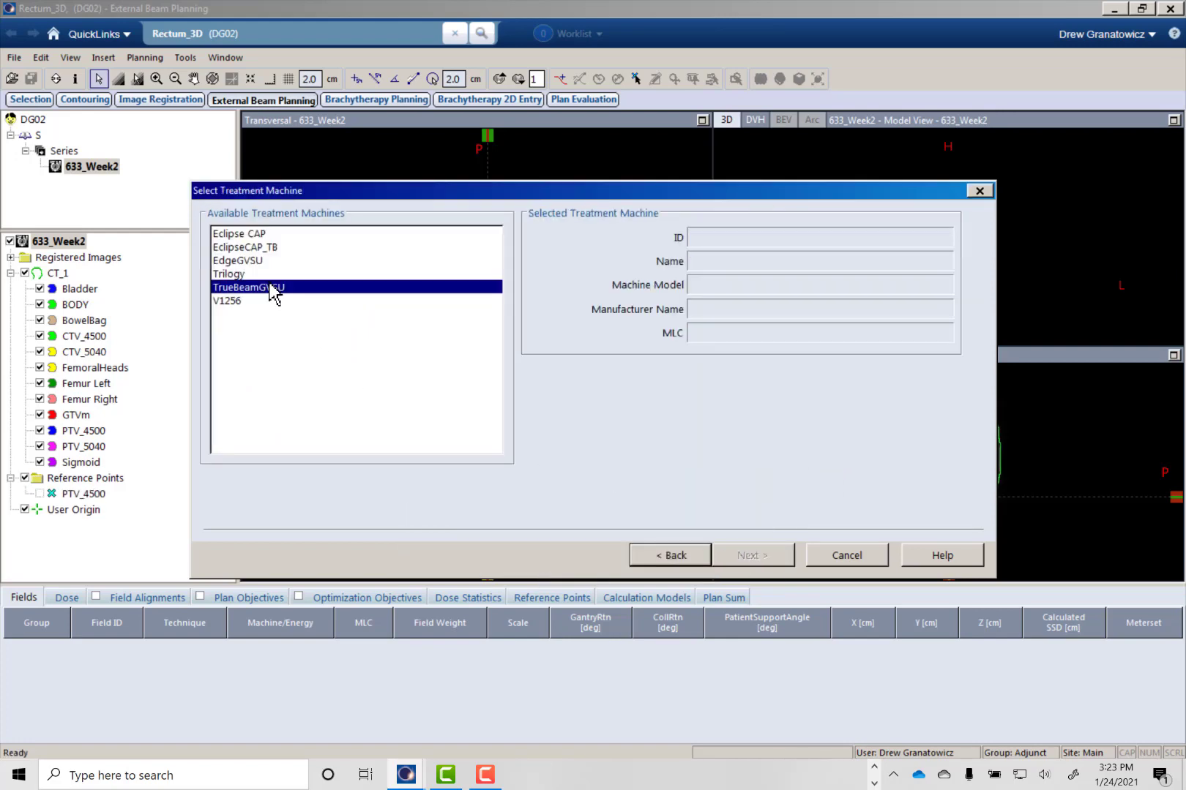
click(766, 559)
click(767, 556)
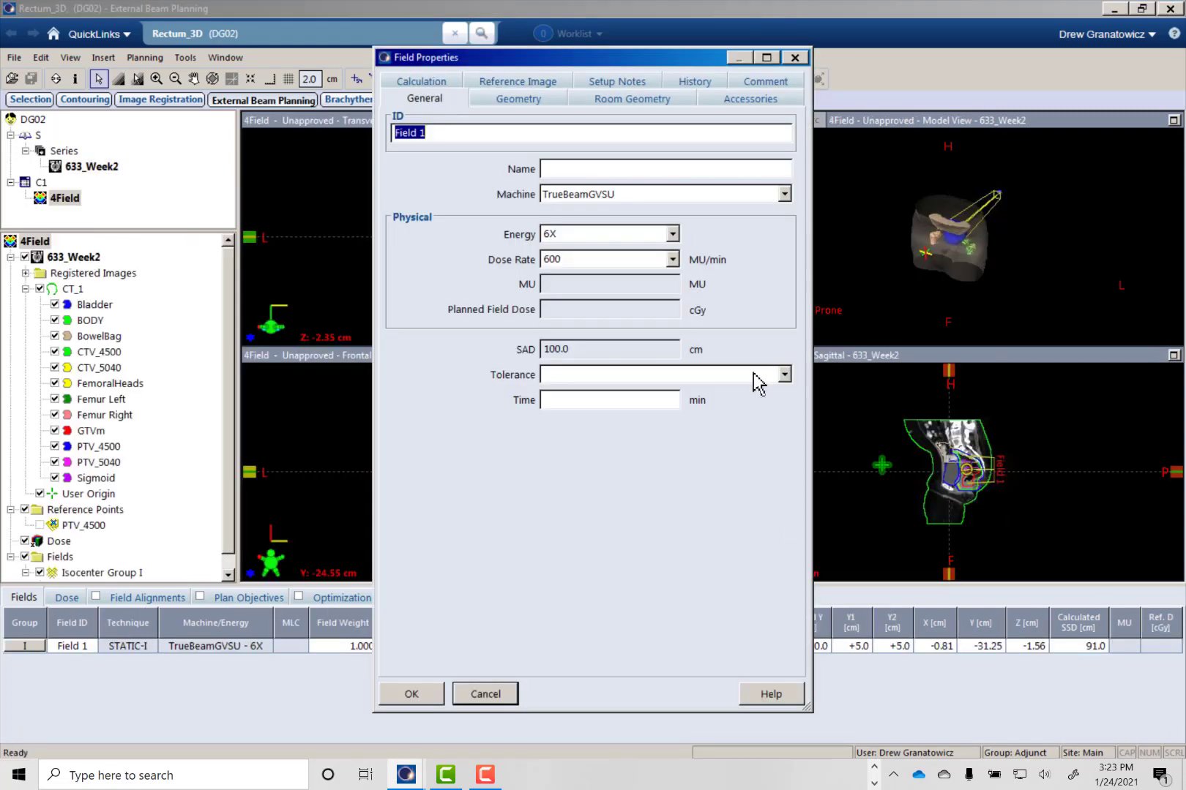
click(427, 696)
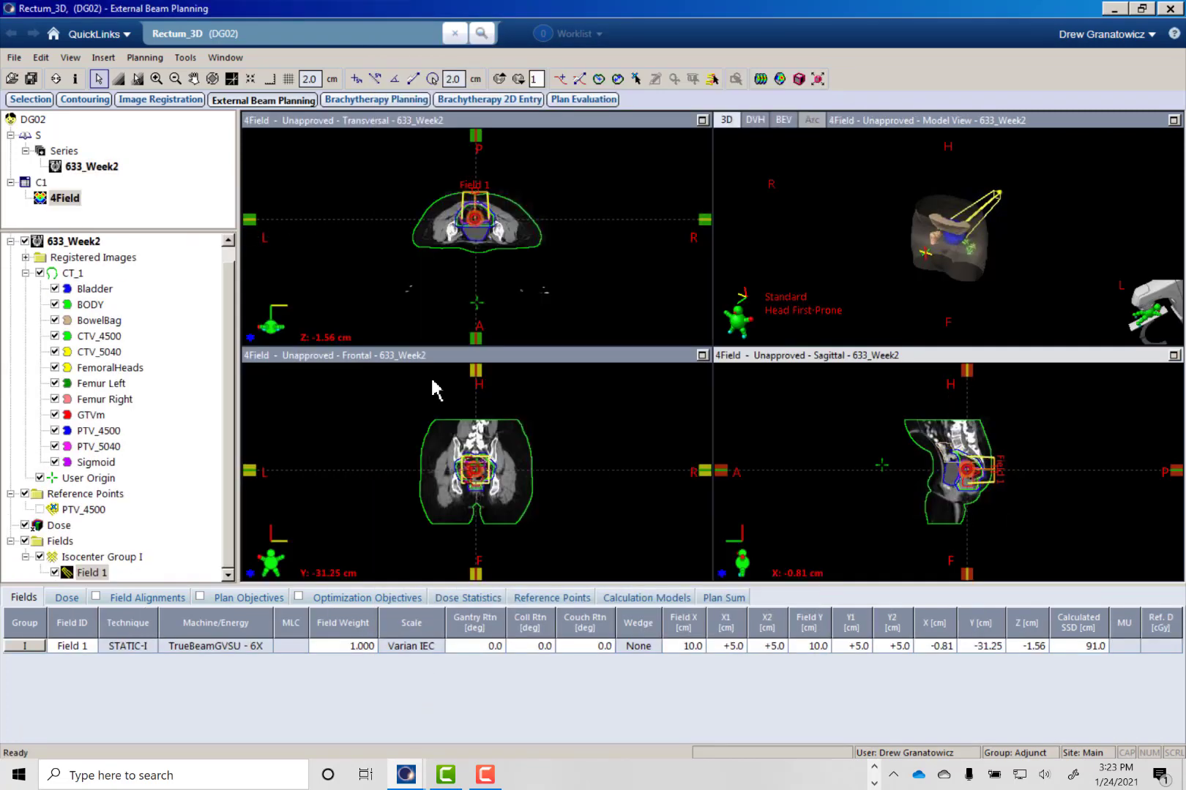
- Add an MLC to Field 1 and duplicate the field three times, accepting the default properties of each copy
right_click(89, 573)
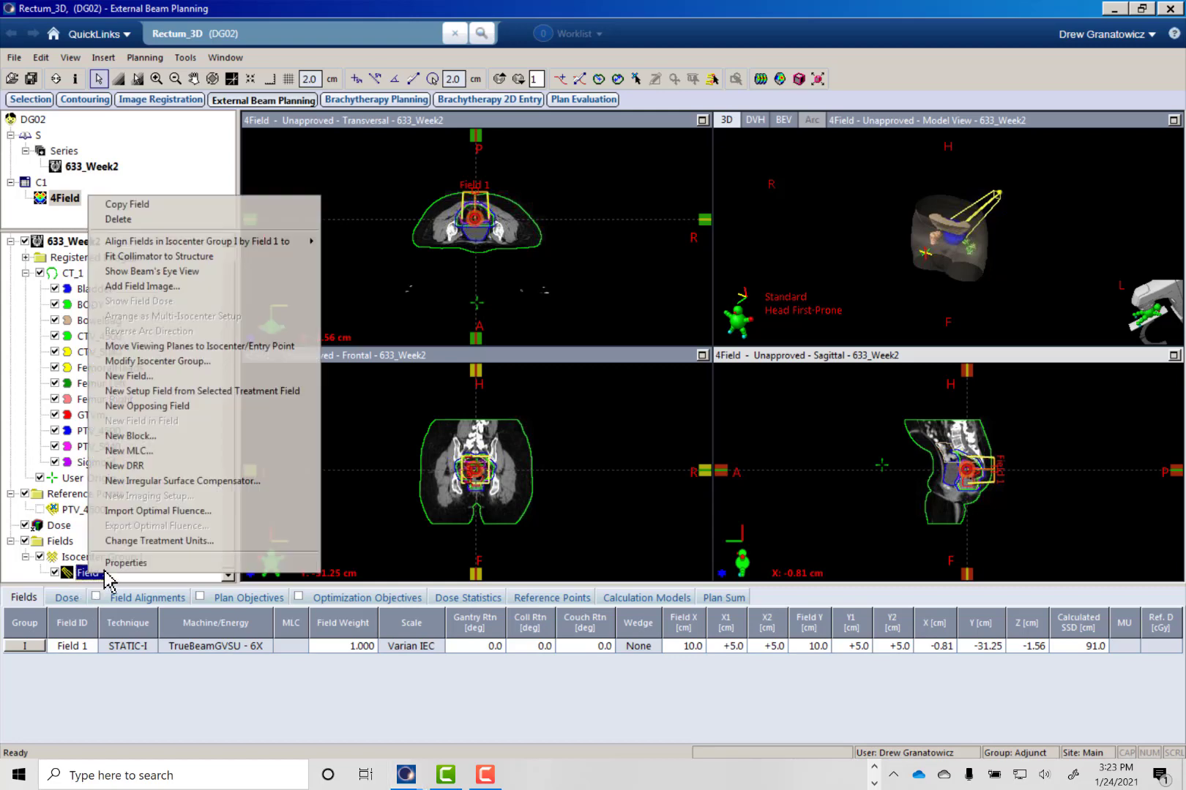
click(150, 452)
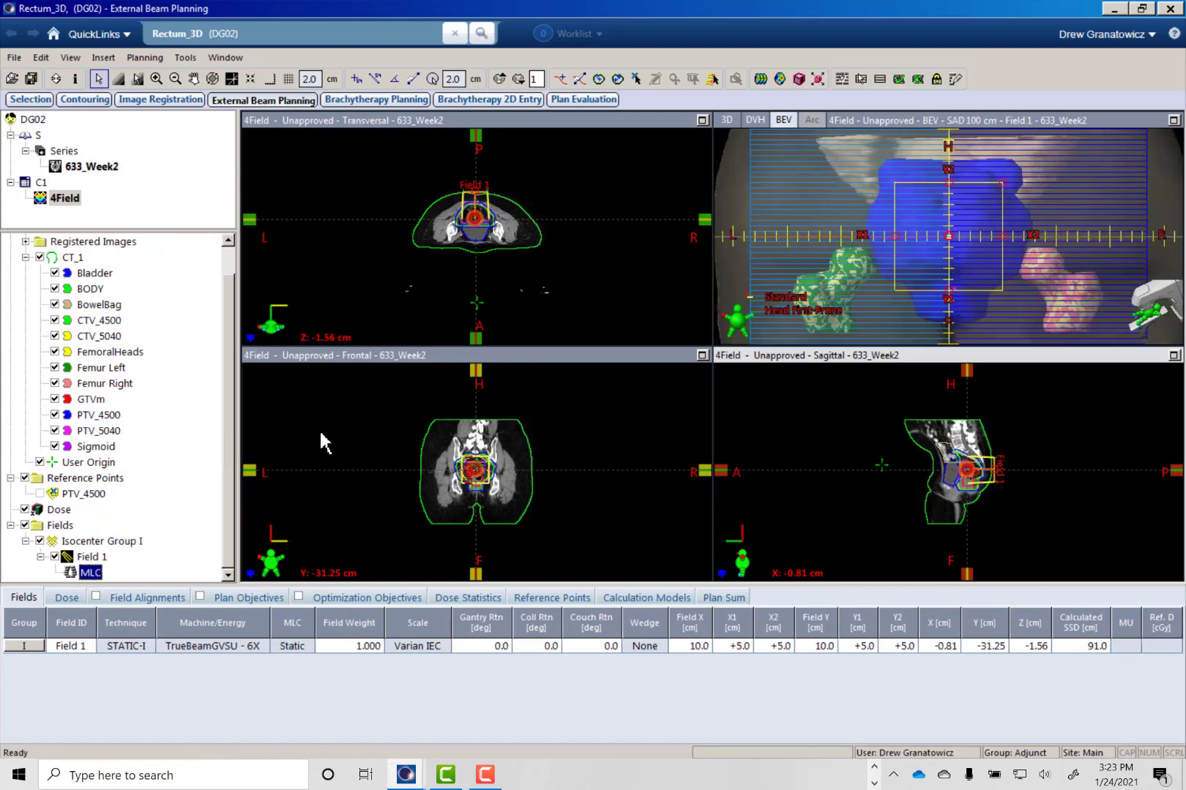
click(95, 554)
key(ctrl+c)
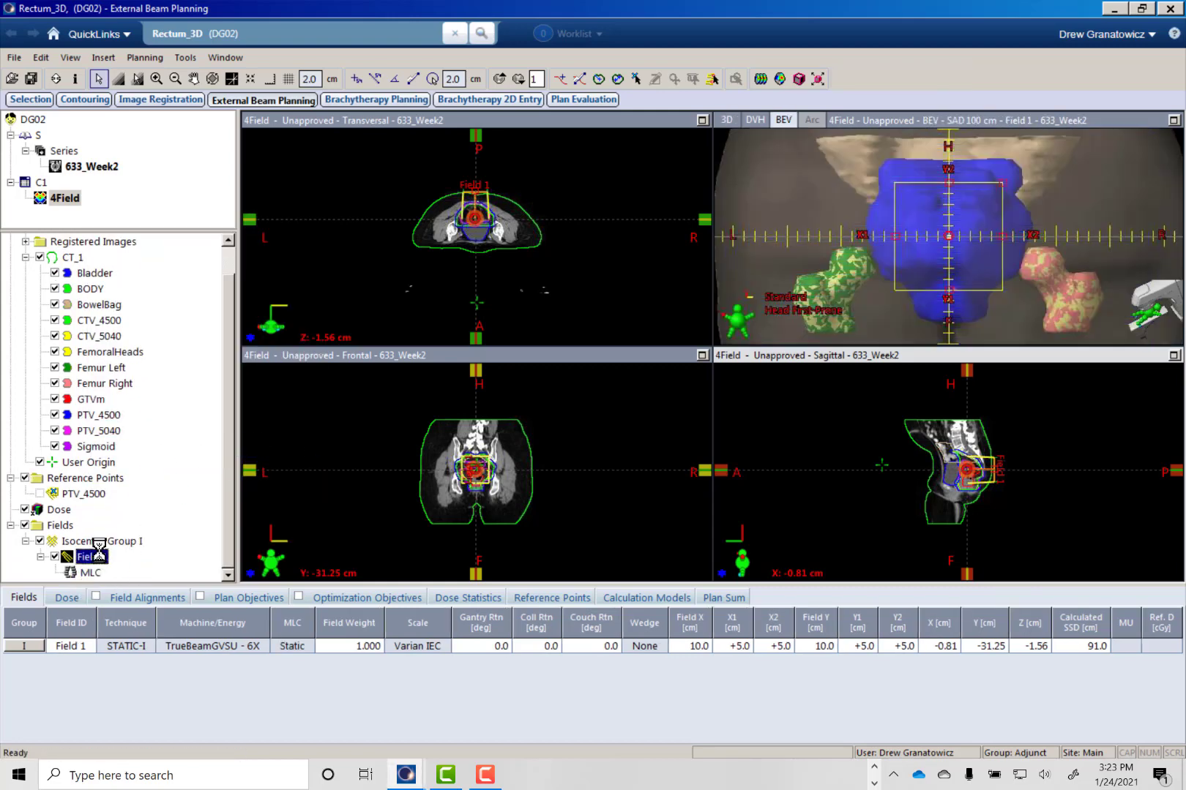
key(ctrl+v)
click(399, 696)
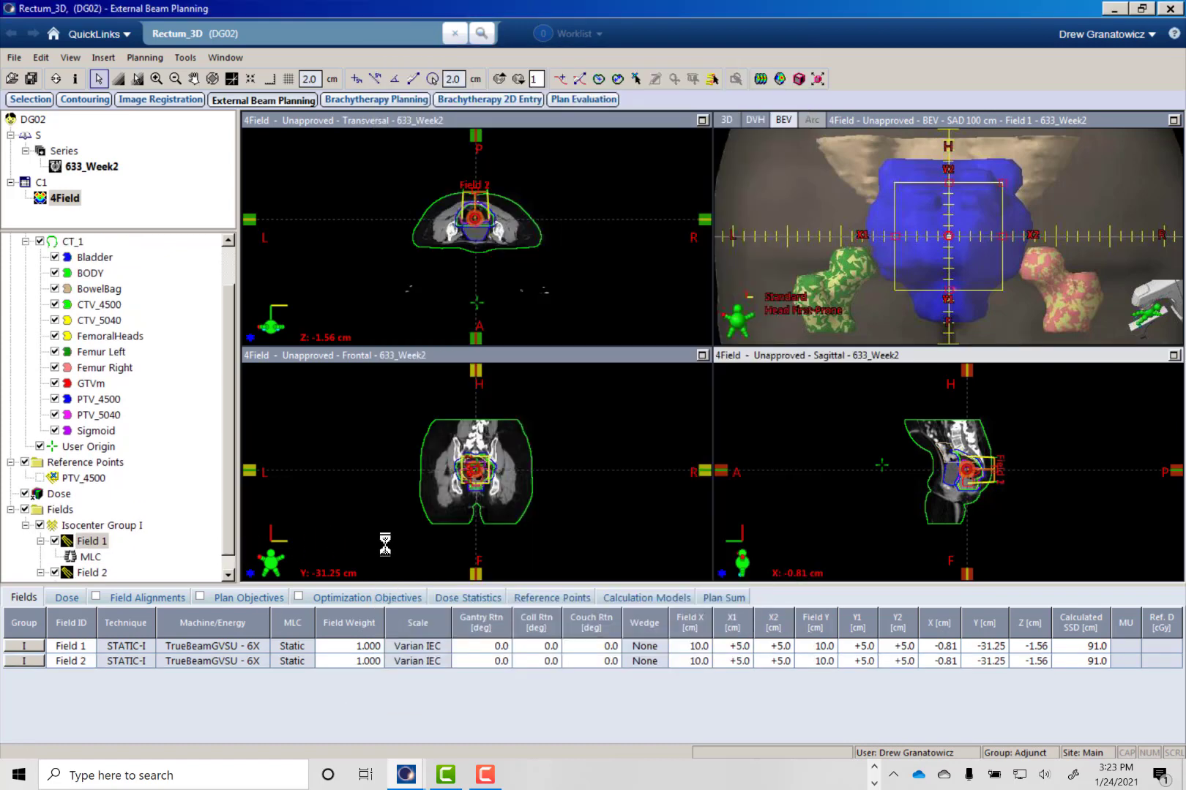
key(ctrl+v)
click(427, 699)
key(ctrl+v)
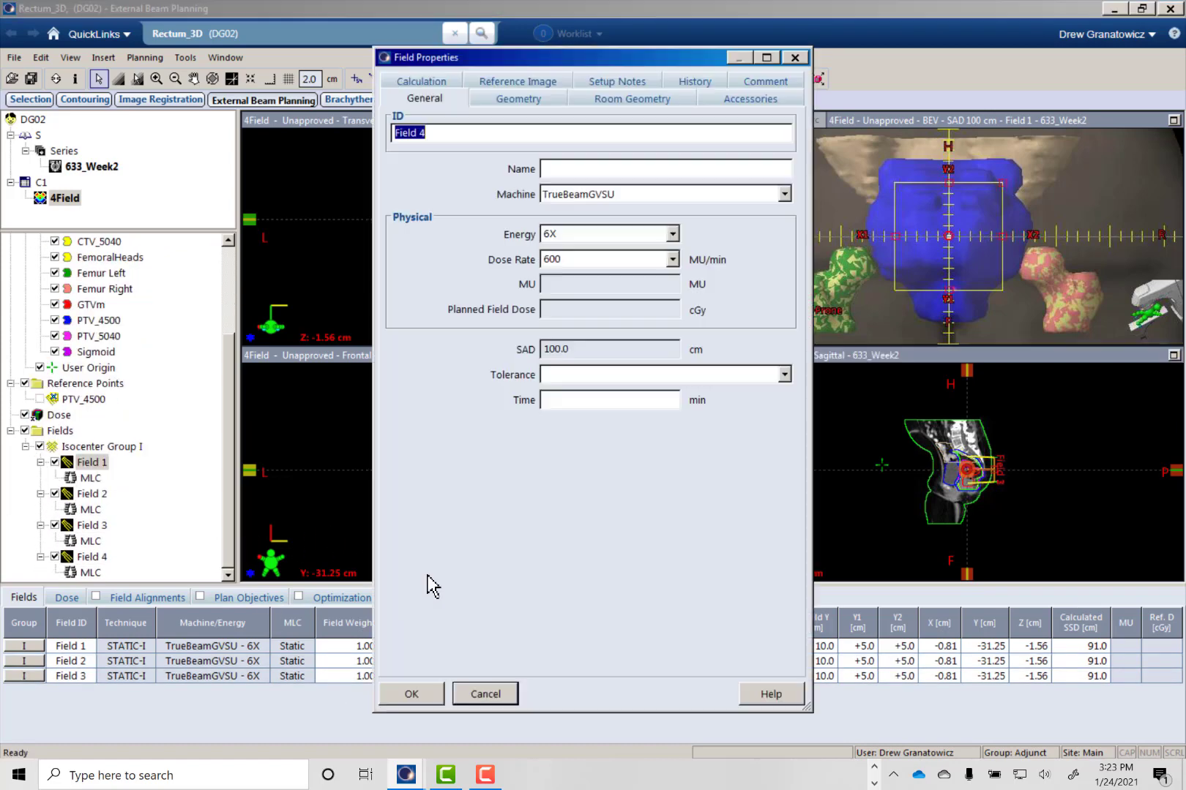
click(418, 693)
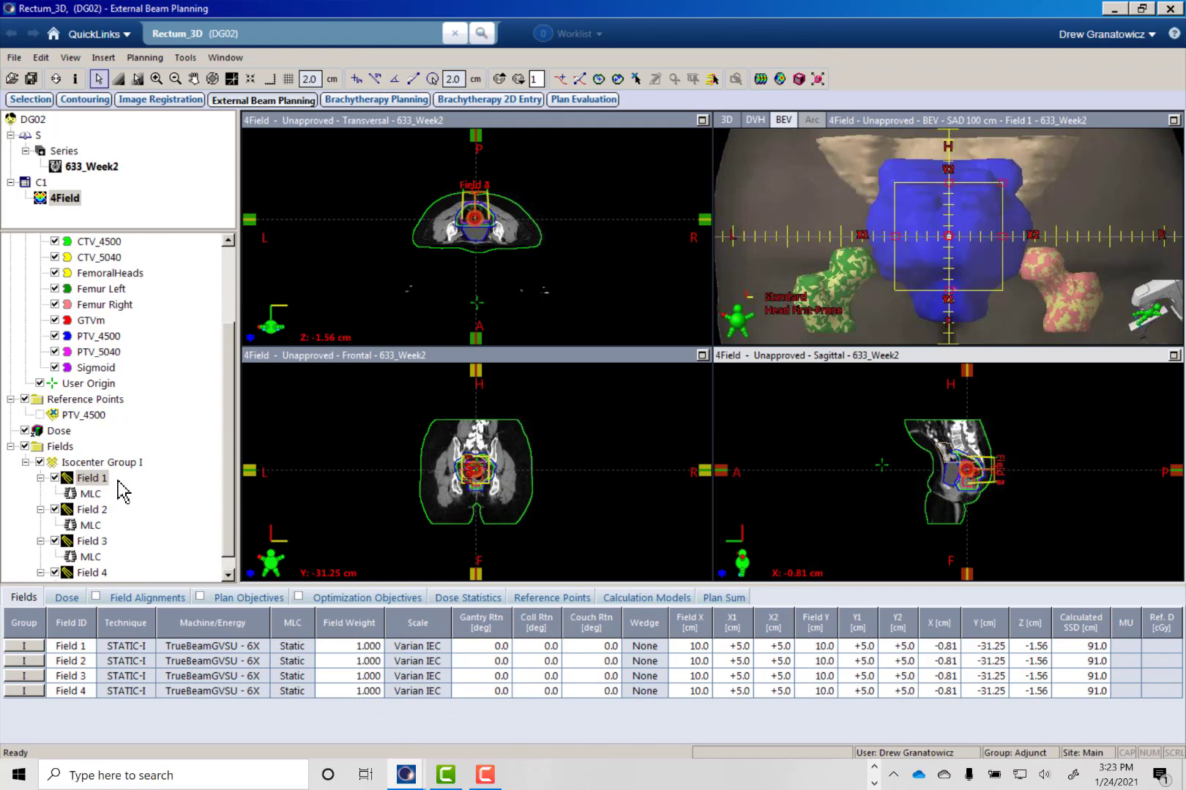
- Set the gantry rotation to 90° for Field 2, 180° for Field 3 and 270° for Field 4
click(495, 662)
text(90)
key(Return)
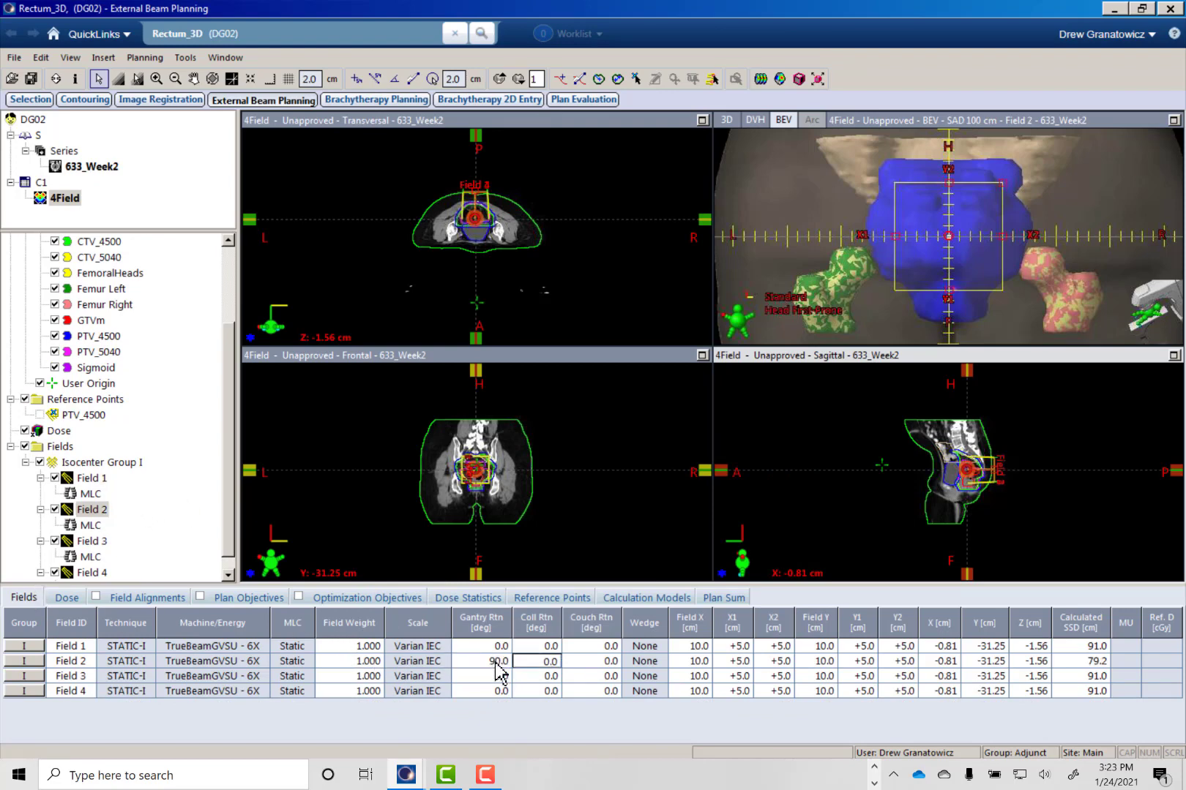
click(468, 678)
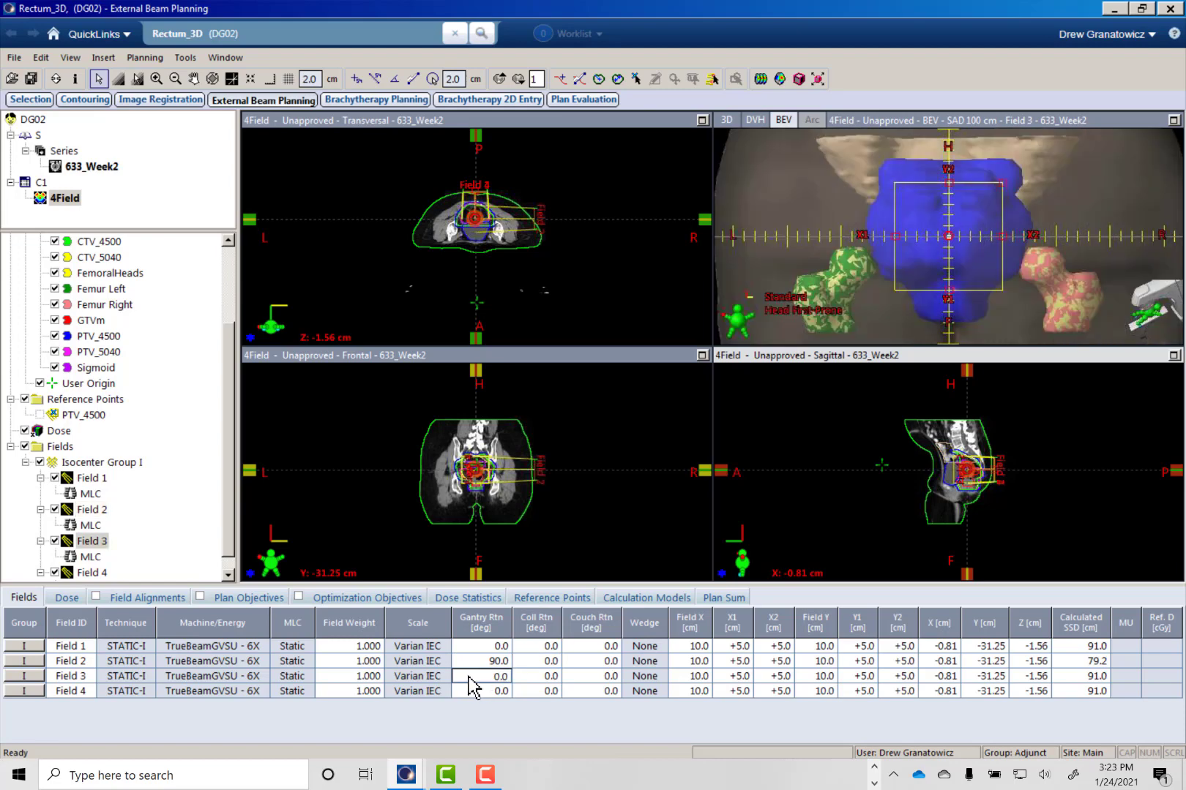
text(180)
key(Return)
click(490, 692)
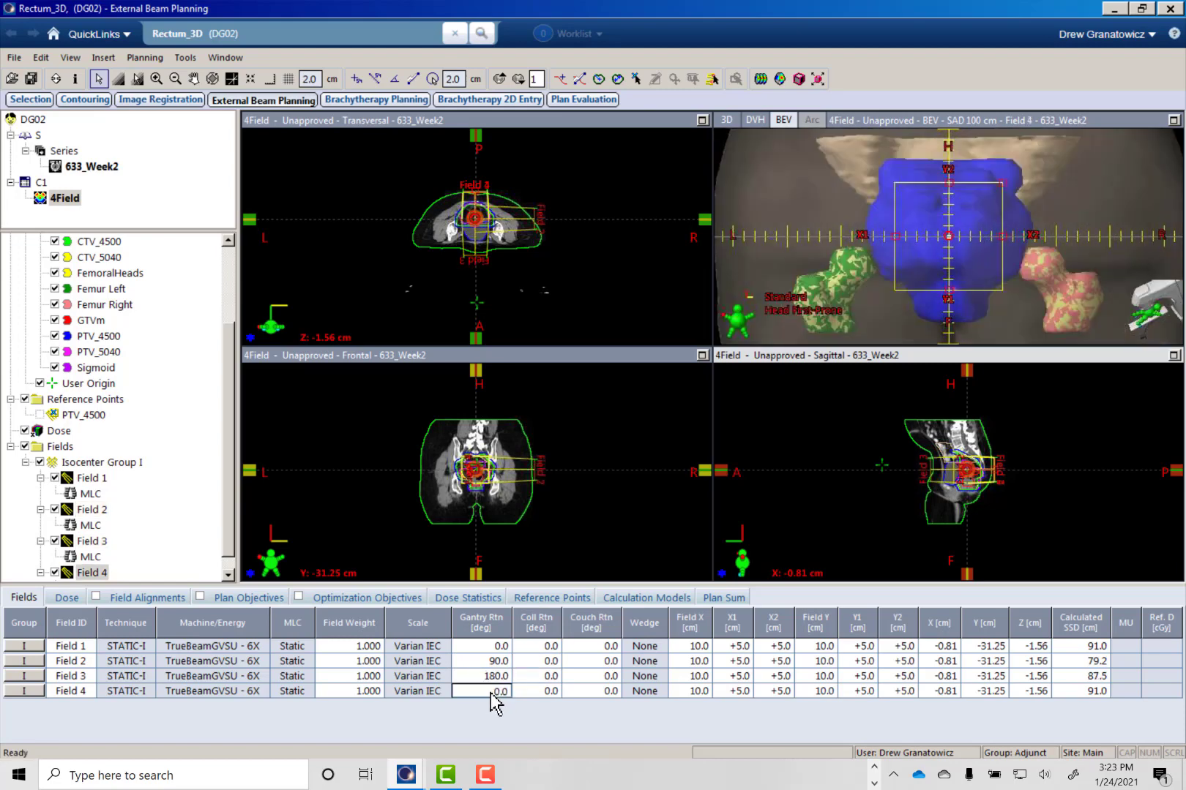
text(270)
key(Return)
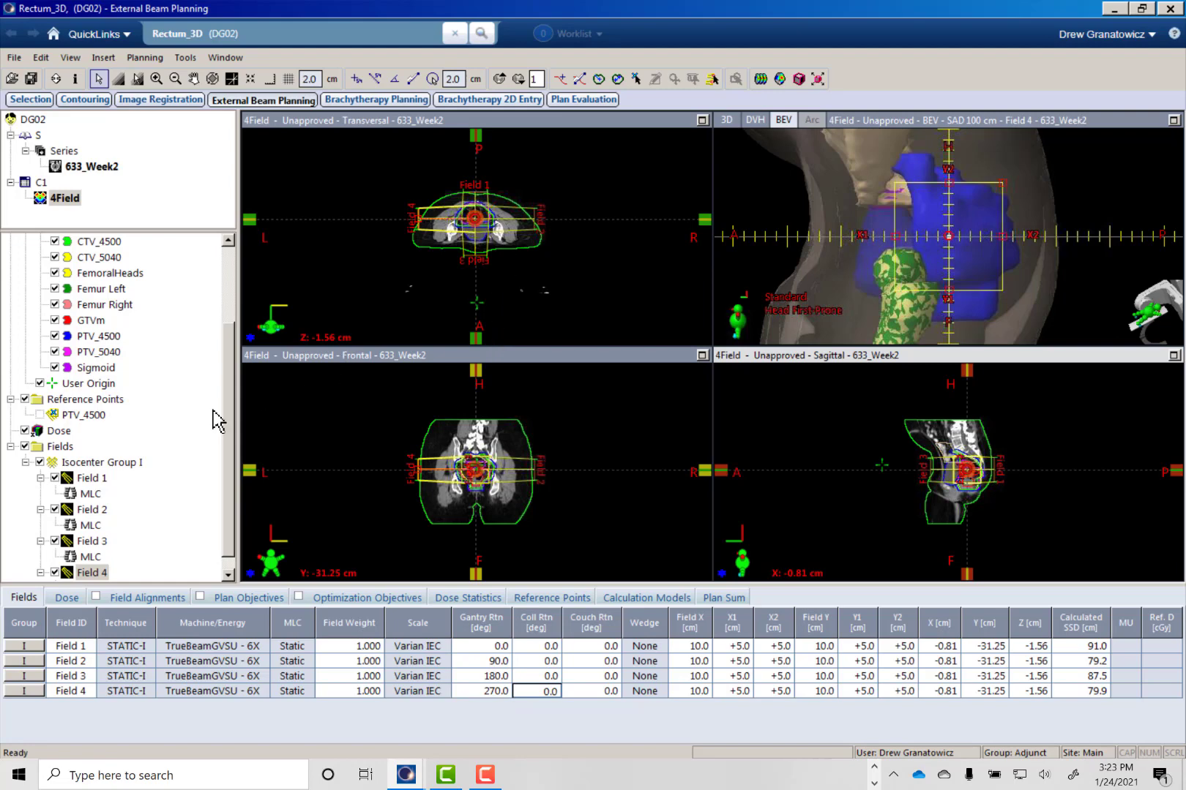
- Fit the MLC of Field 1 to PTV_4500 with a circular margin of 0.5 cm
click(88, 494)
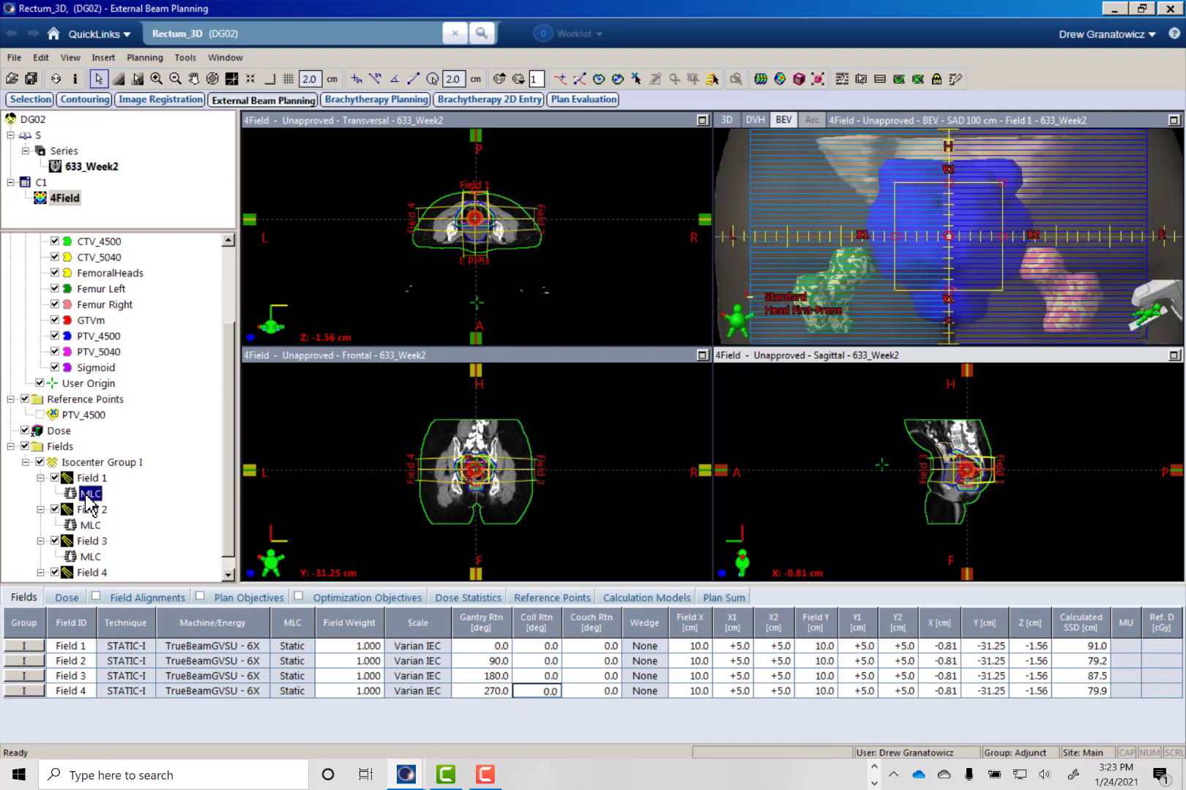
click(841, 78)
drag(622, 110, 688, 144)
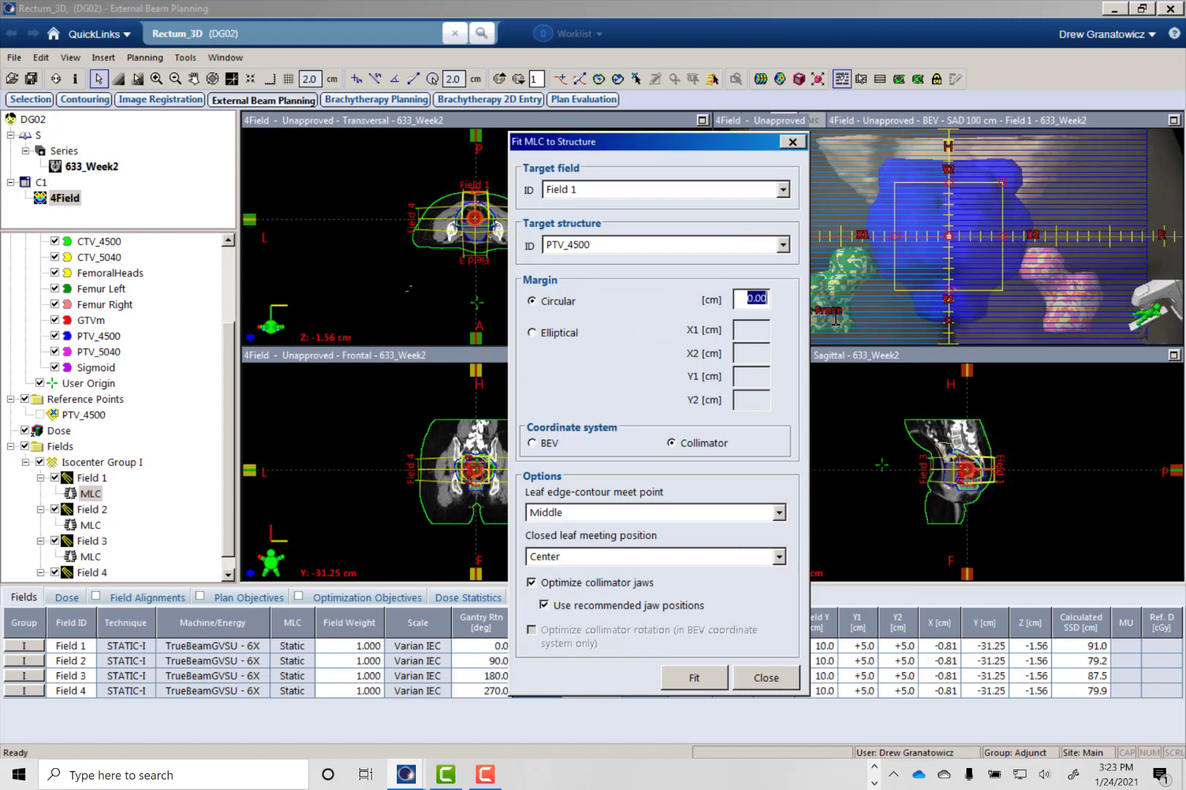
text(.5)
click(693, 679)
click(765, 678)
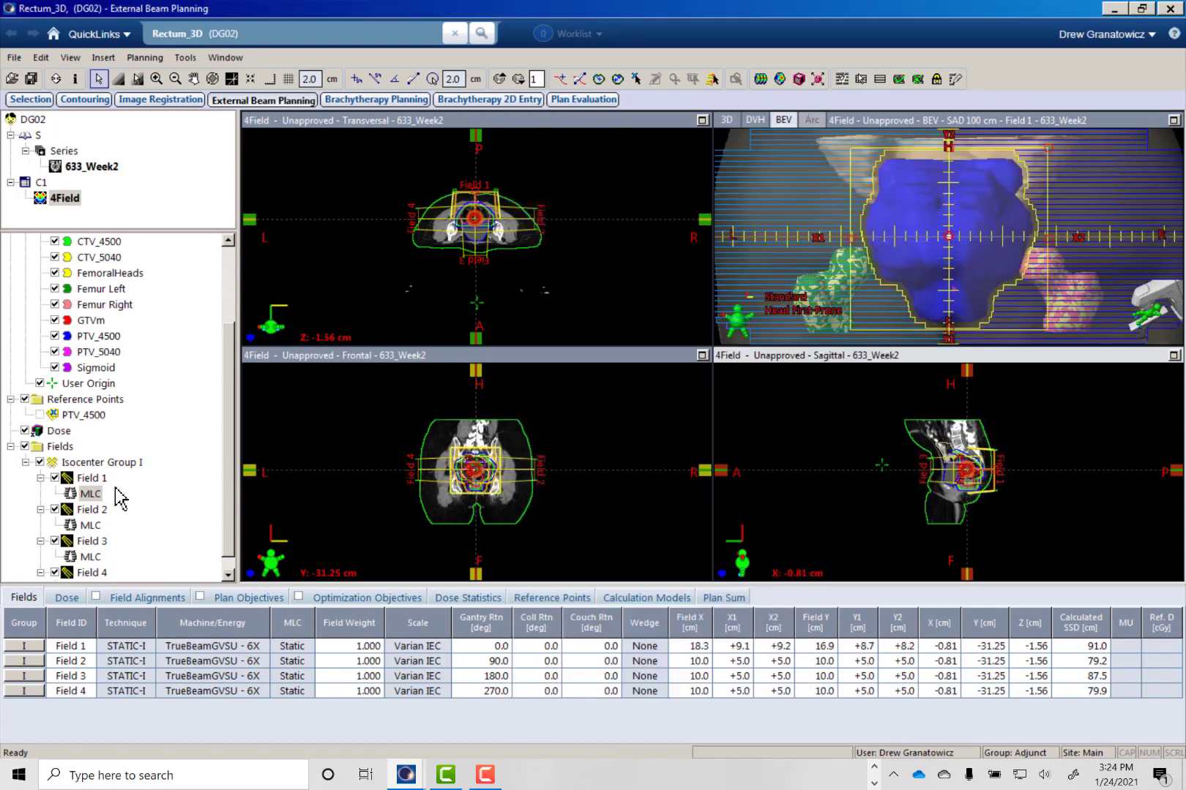
- Fit the MLC of Field 2 to PTV_4500 with a circular margin of 0.5 cm
click(90, 525)
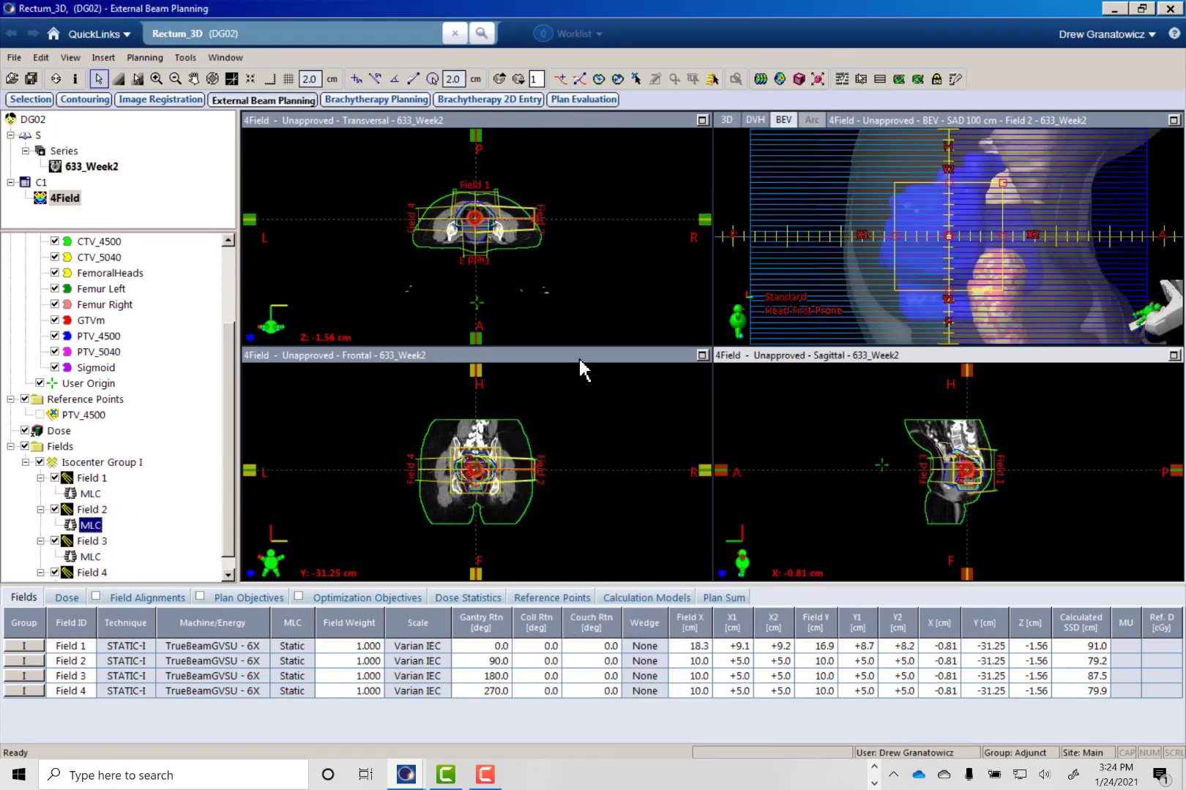
click(842, 78)
drag(682, 271, 736, 268)
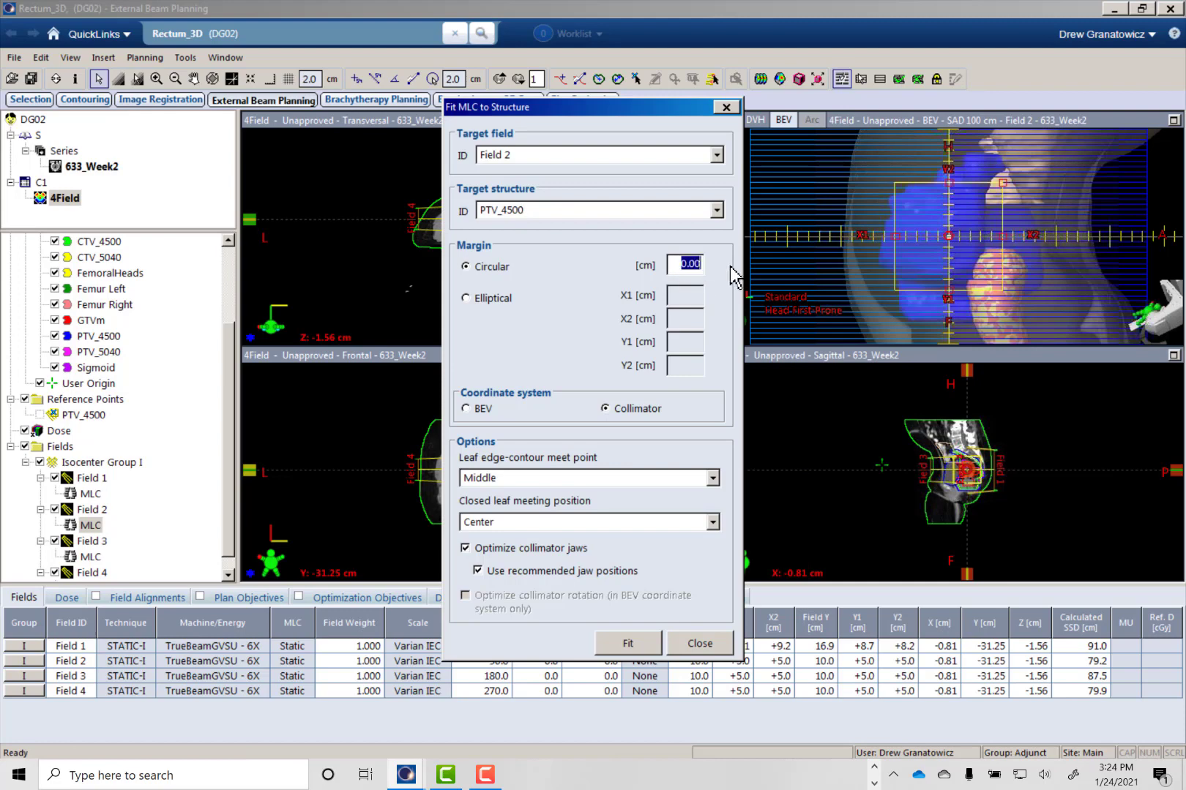
text(0.5)
click(641, 644)
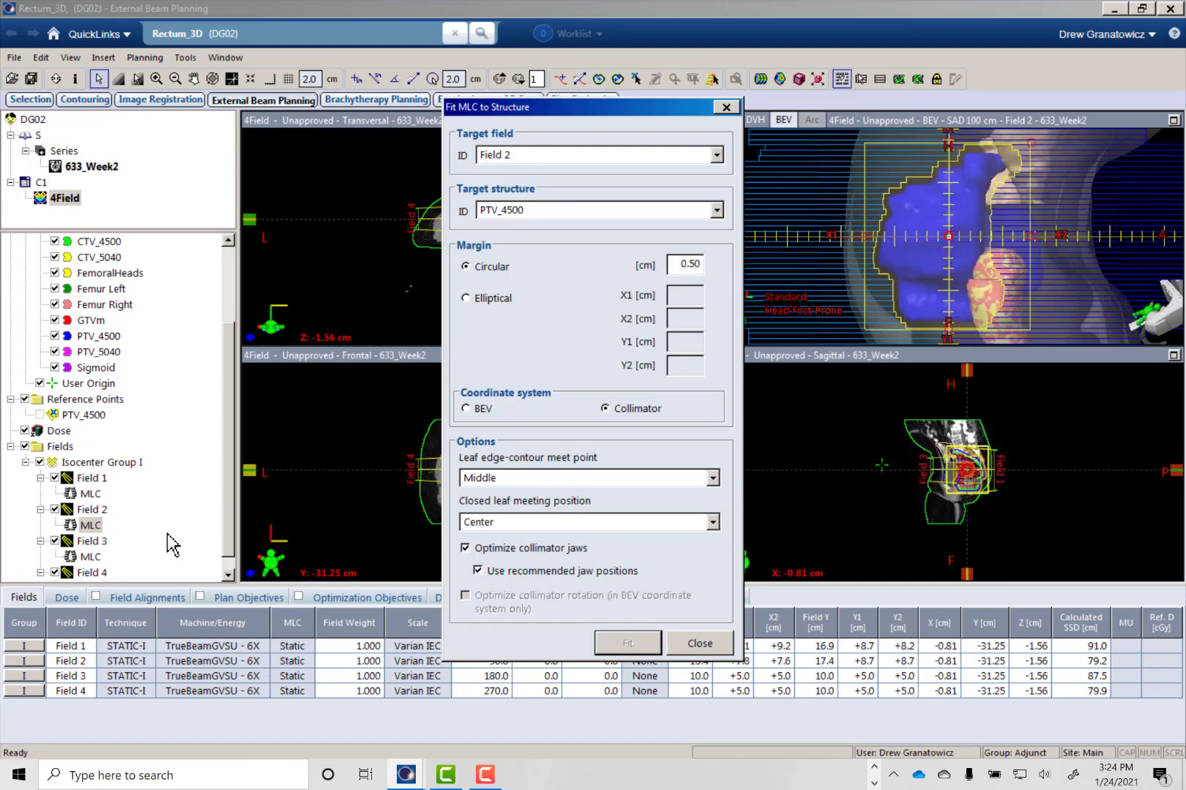
click(700, 644)
- Fit the MLC of Field 3 to PTV_4500 with a circular margin of 0.5 cm
click(90, 557)
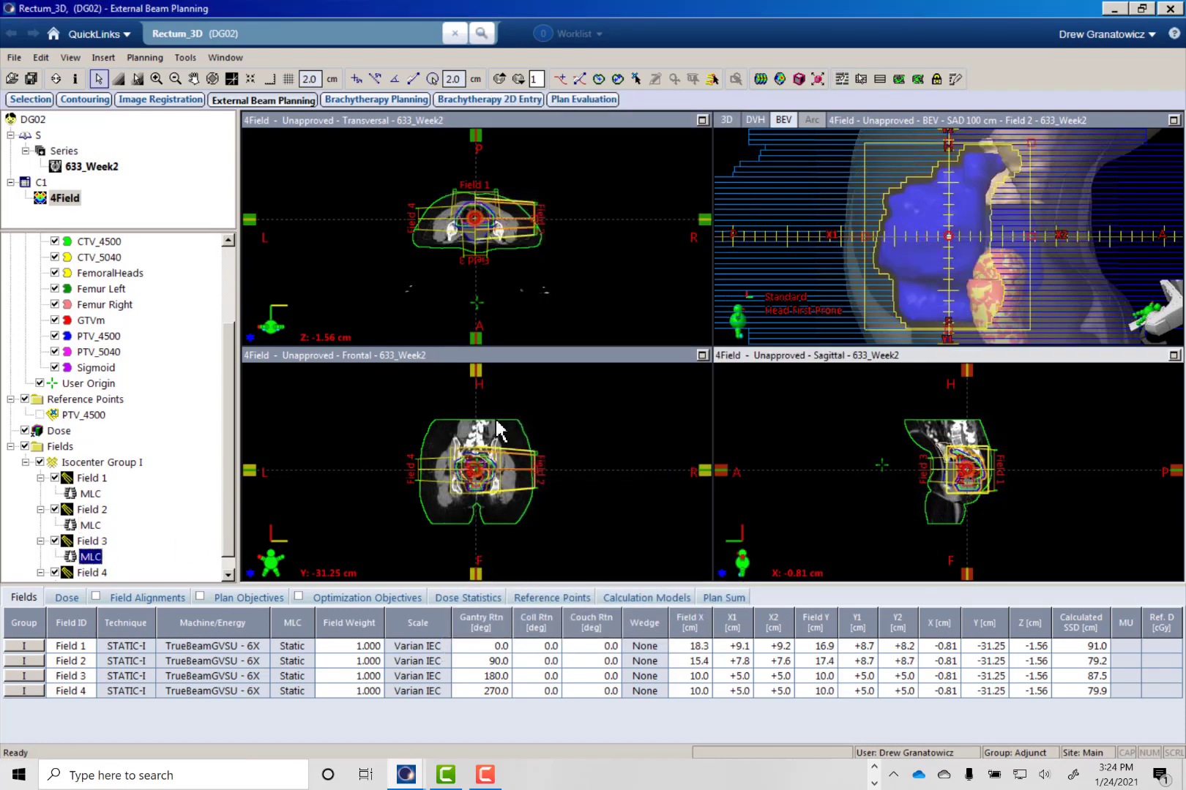
click(841, 78)
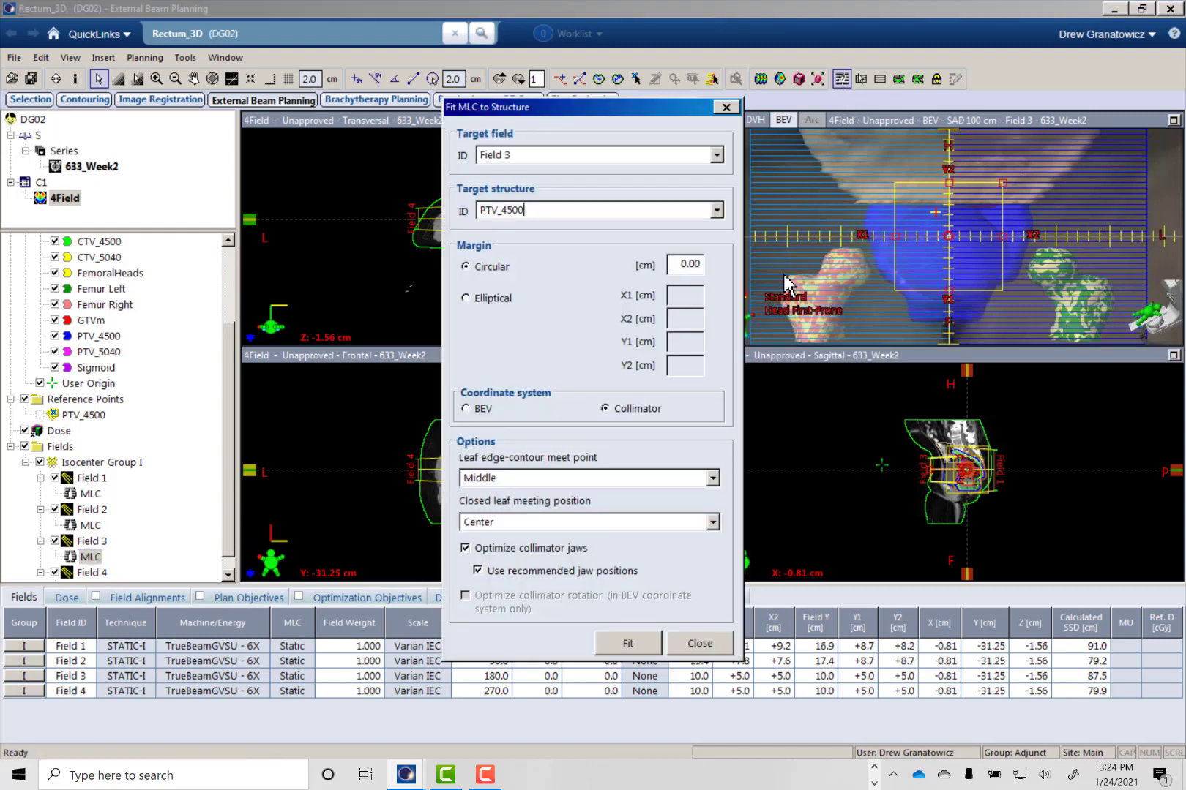
double_click(680, 263)
text(0.5)
click(637, 644)
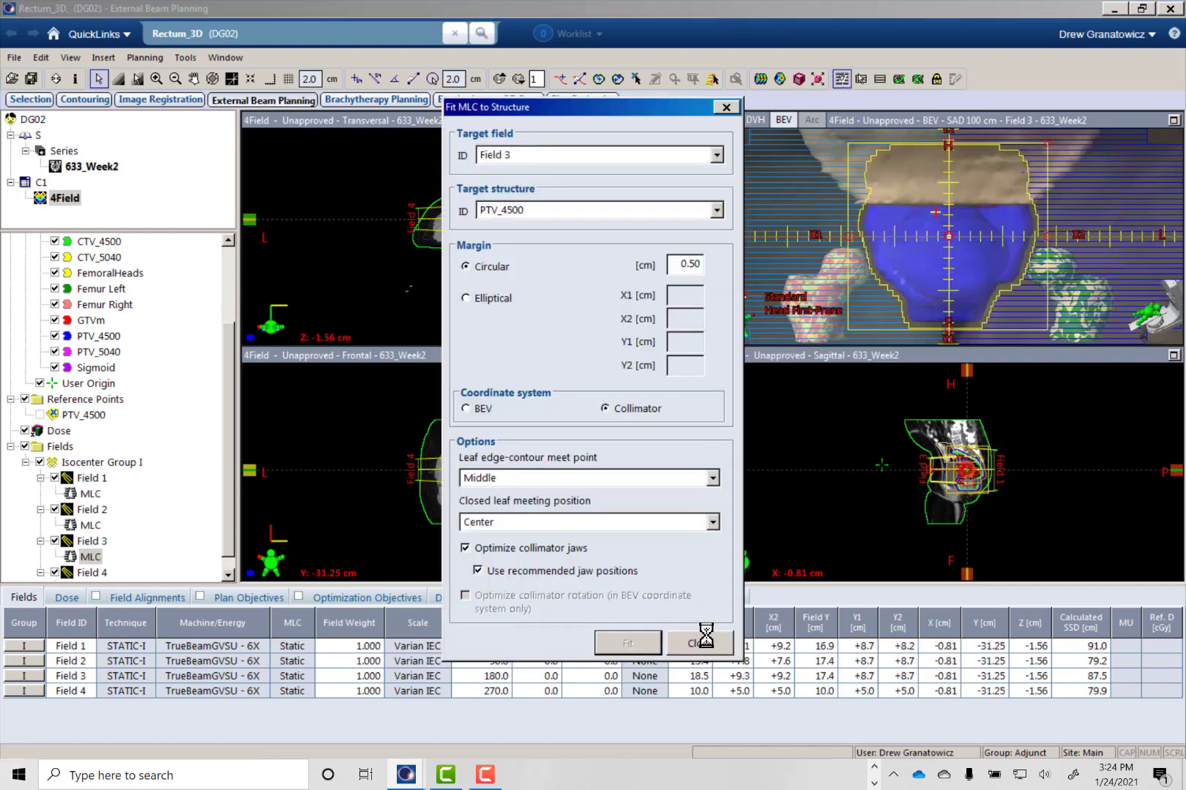
click(703, 642)
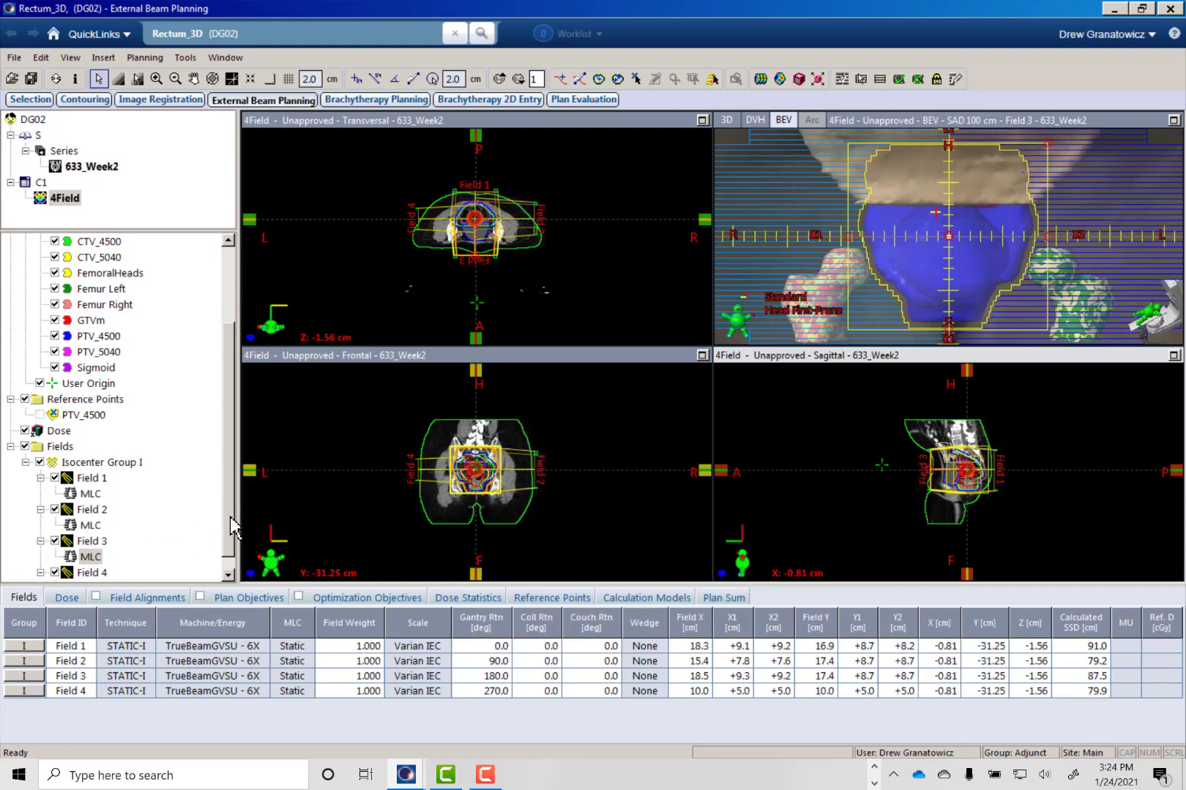
- Fit the MLC of Field 4 to PTV_4500 with a circular margin of 0.5 cm
scroll(146, 548, down, 1)
click(90, 572)
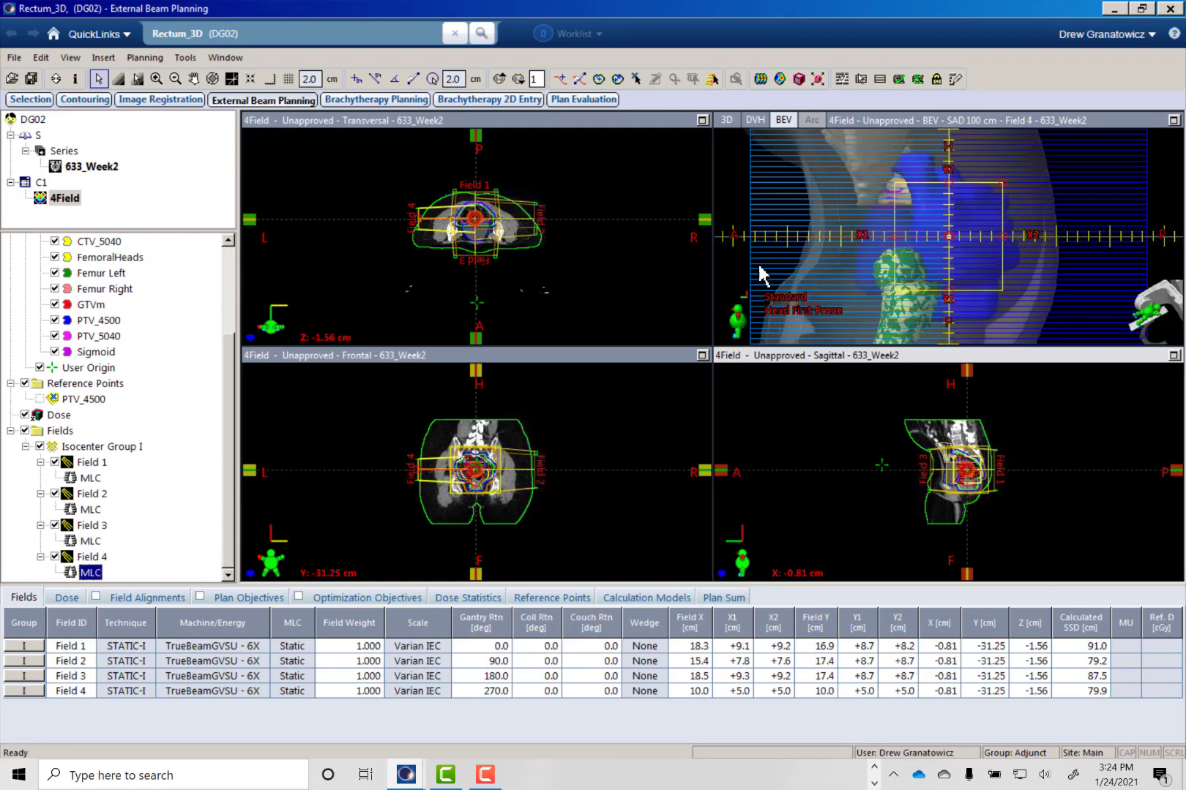
click(841, 78)
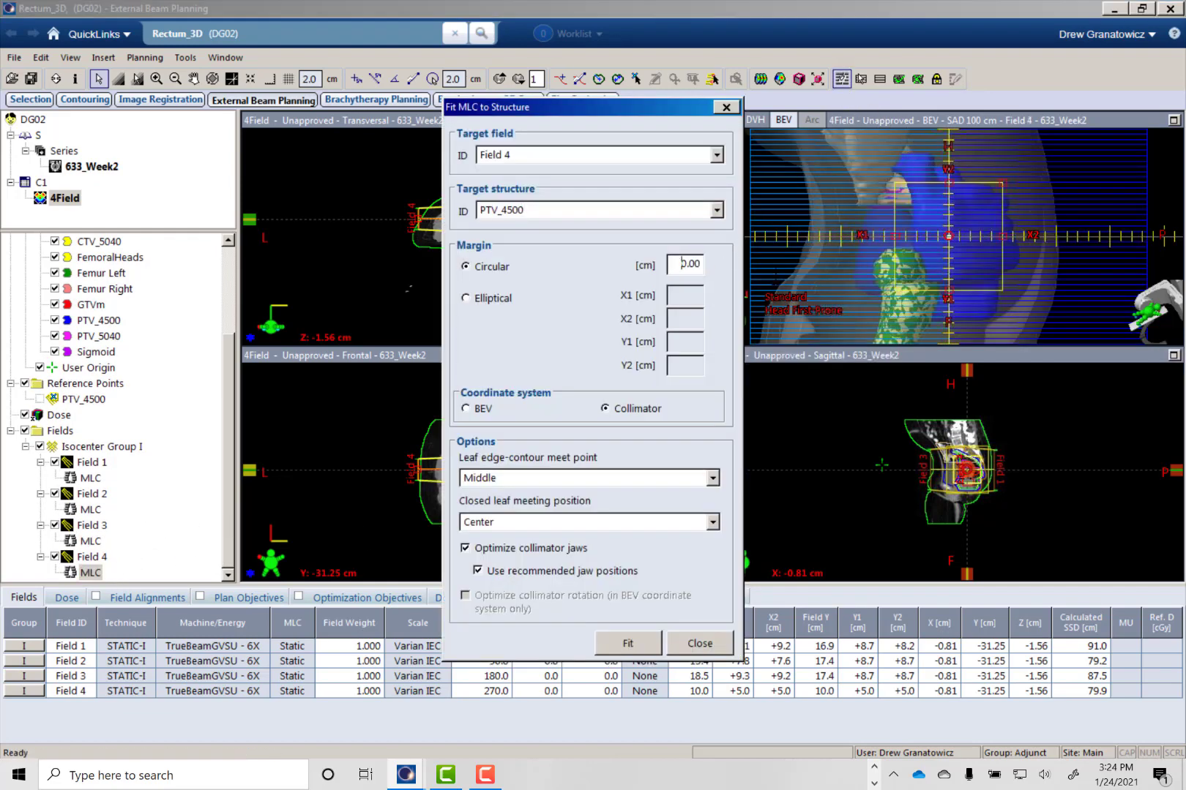
drag(681, 264, 773, 278)
text(.5)
click(633, 649)
click(698, 644)
- Prescribe 180 cGy per fraction in 25 fractions for the 4Field plan and start the volume dose calculation
click(66, 597)
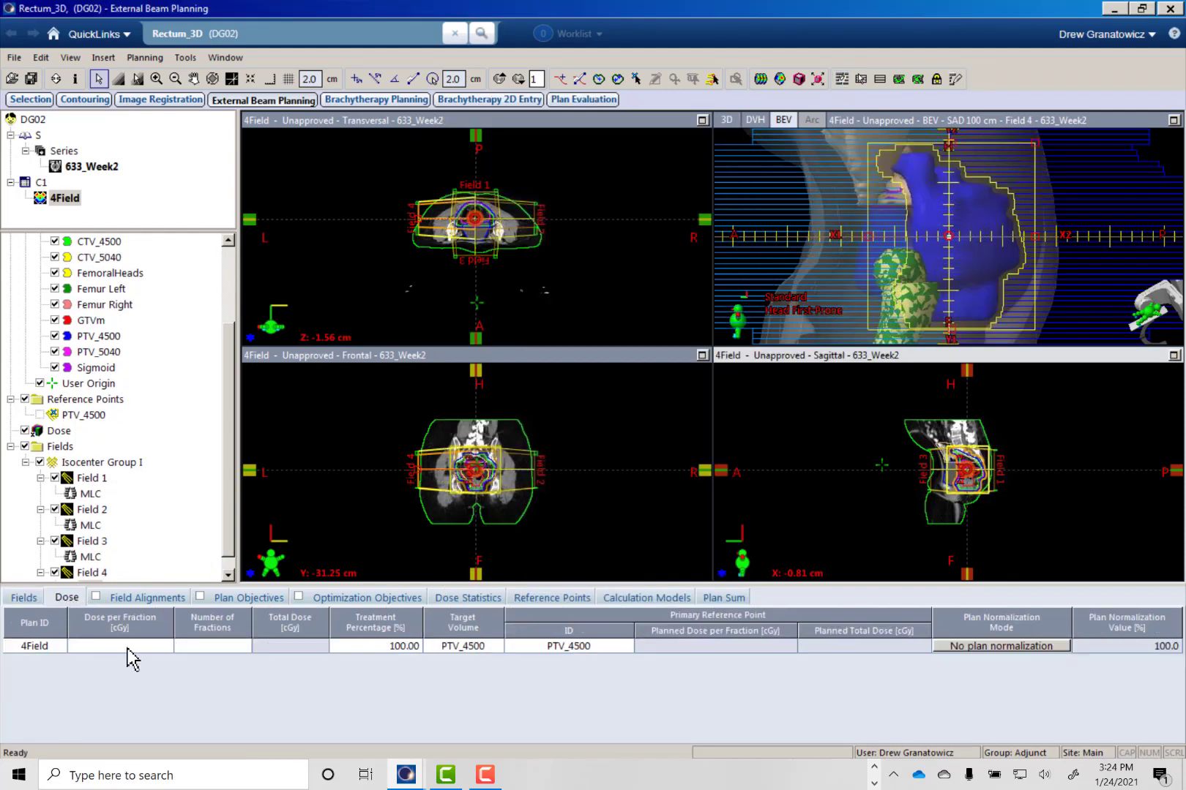
click(136, 648)
text(180)
key(Tab)
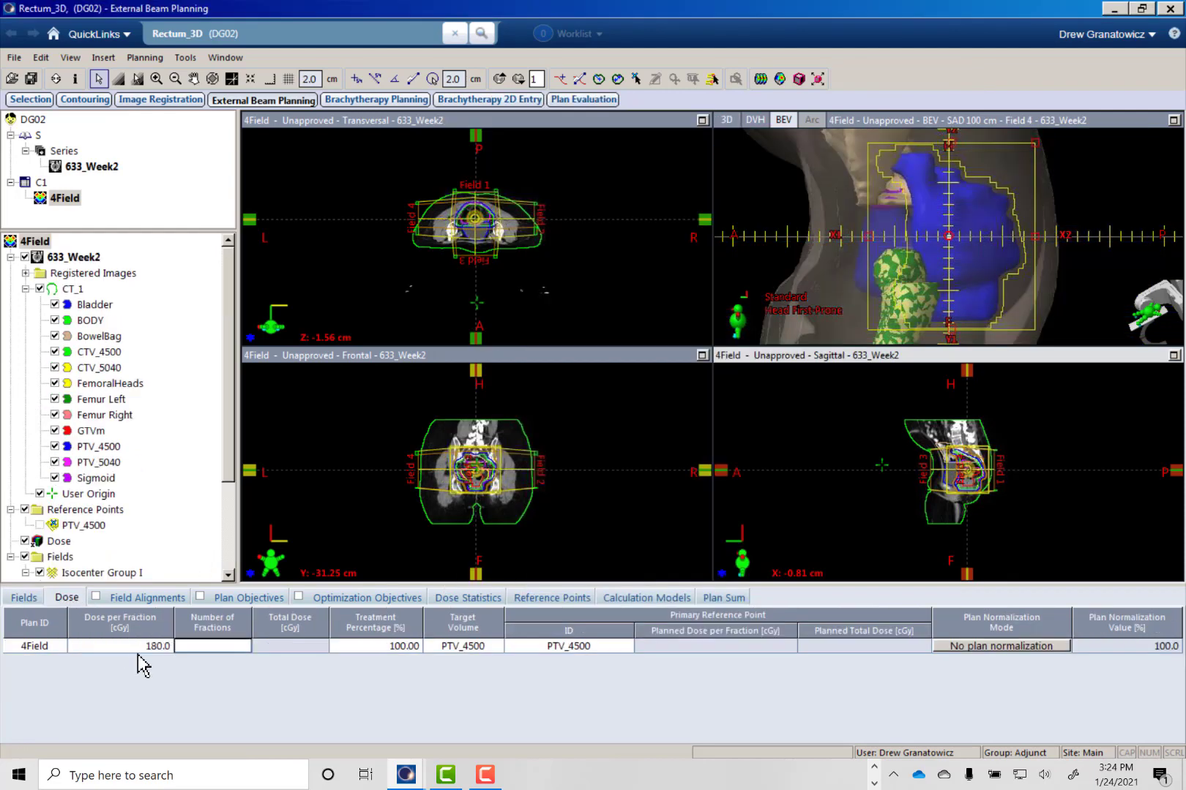
text(25)
key(Tab)
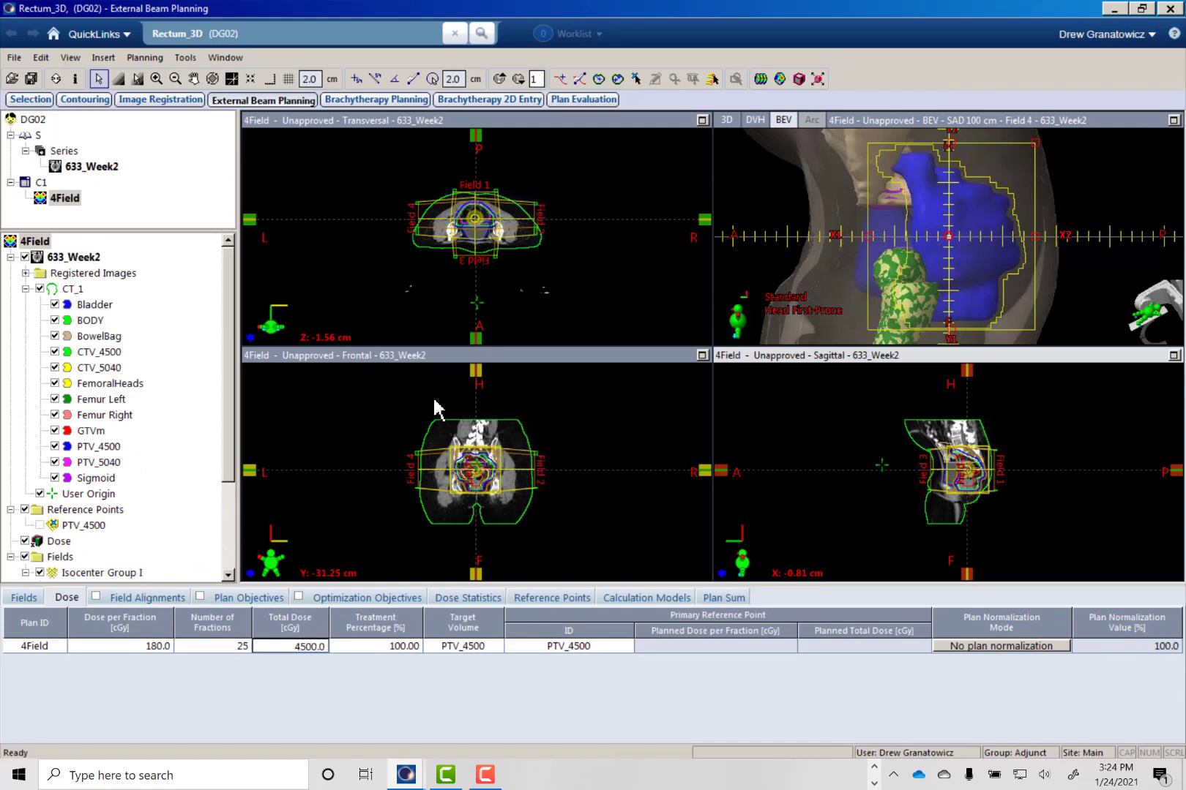
click(760, 78)
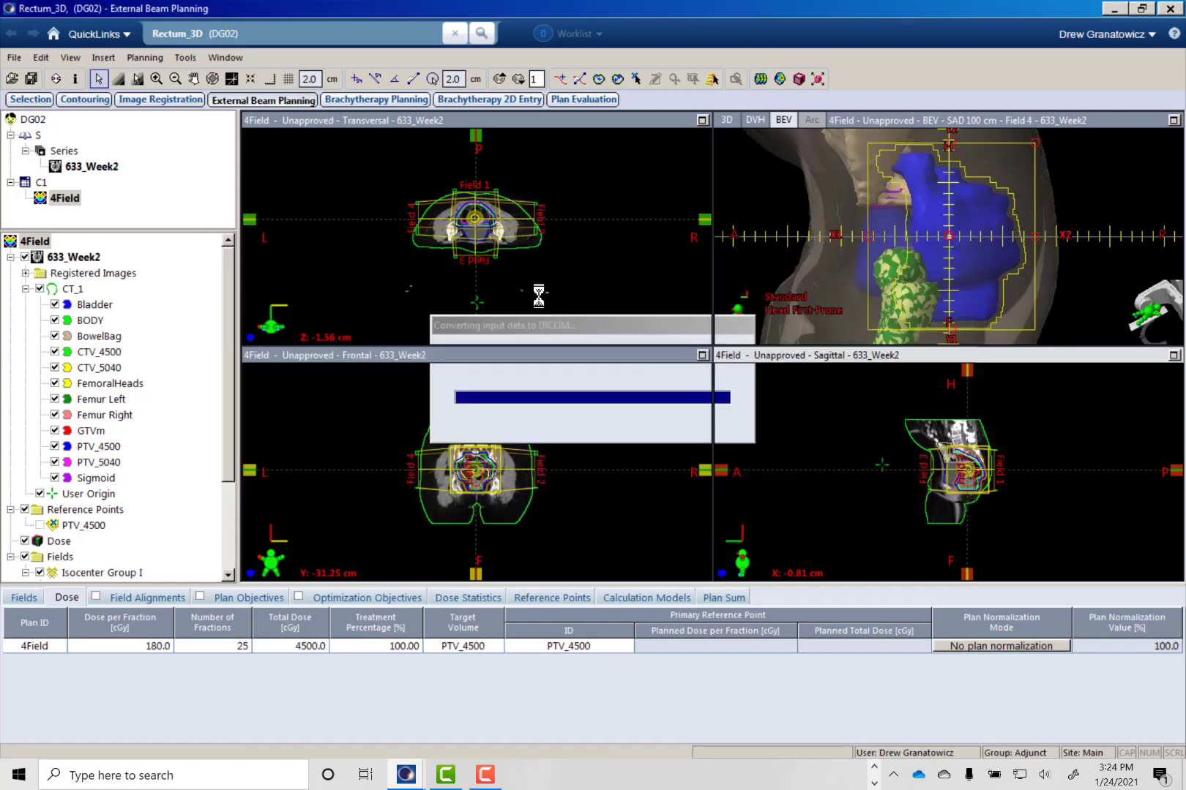
- Set the total field weight of the 4Field plan to 1 and apply it
click(156, 79)
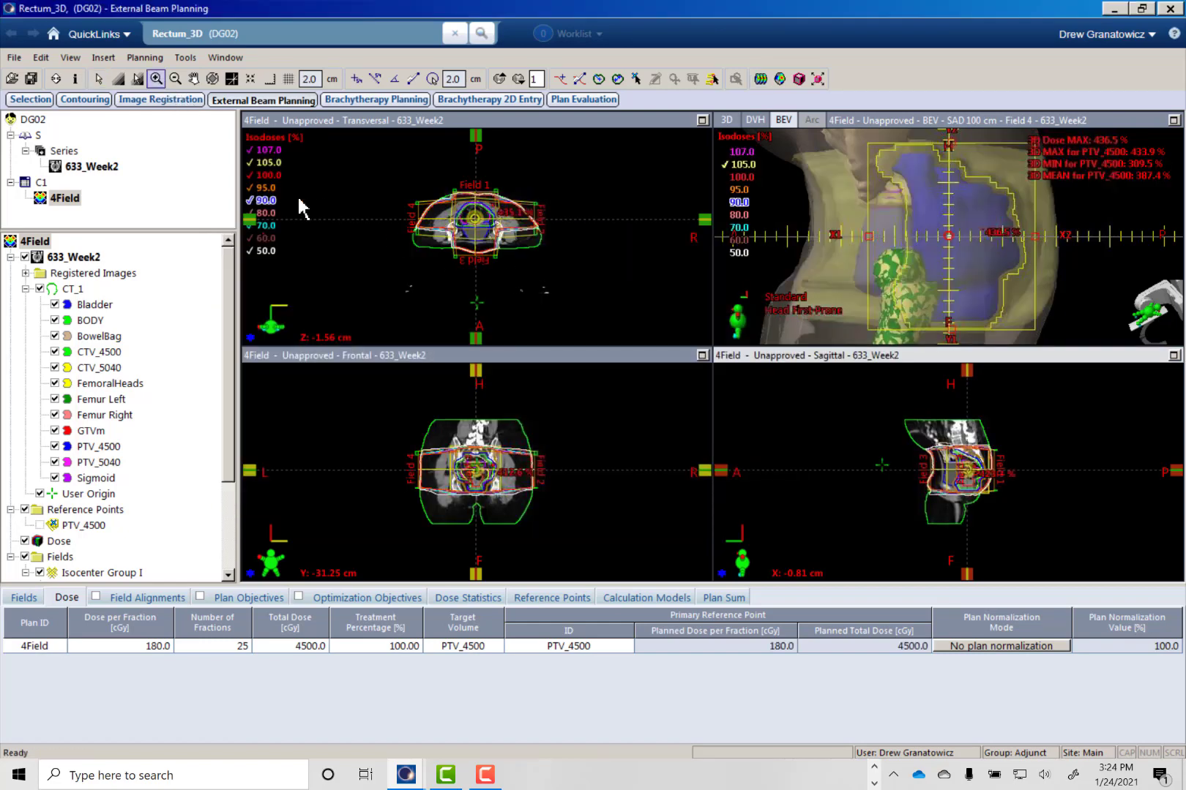
drag(396, 175, 557, 274)
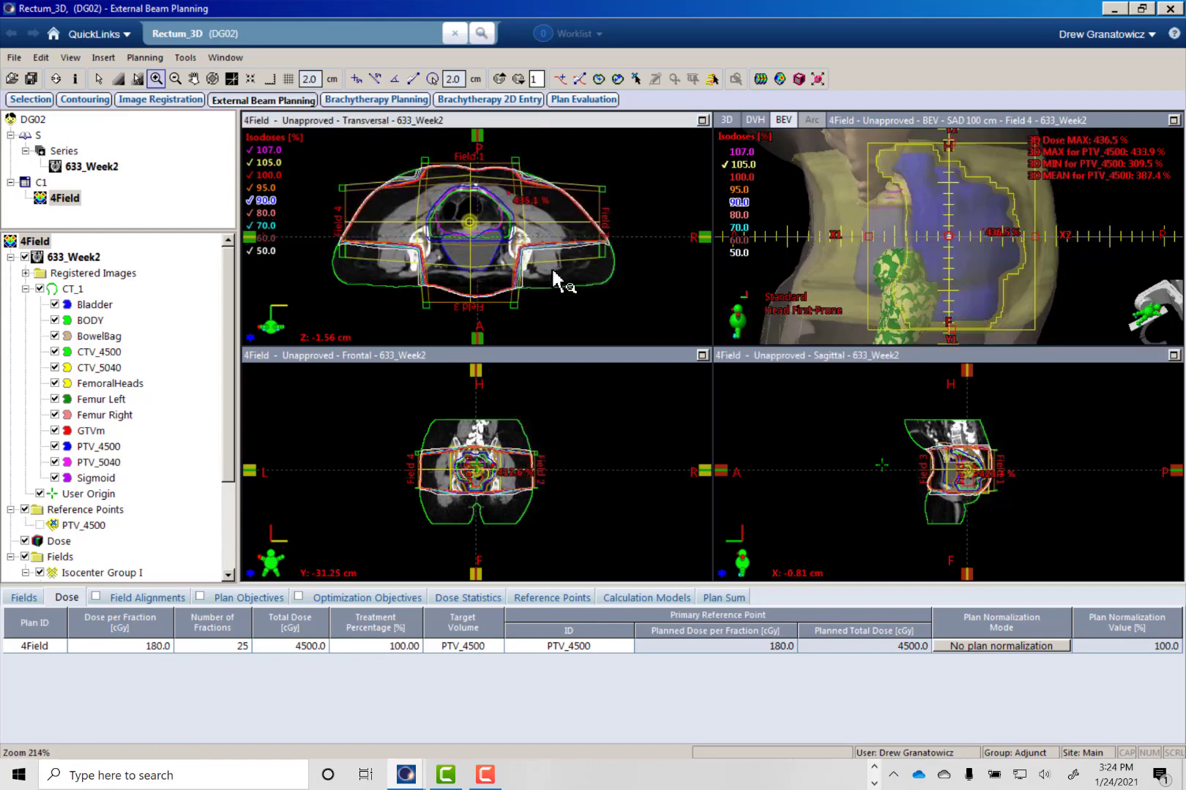
click(480, 267)
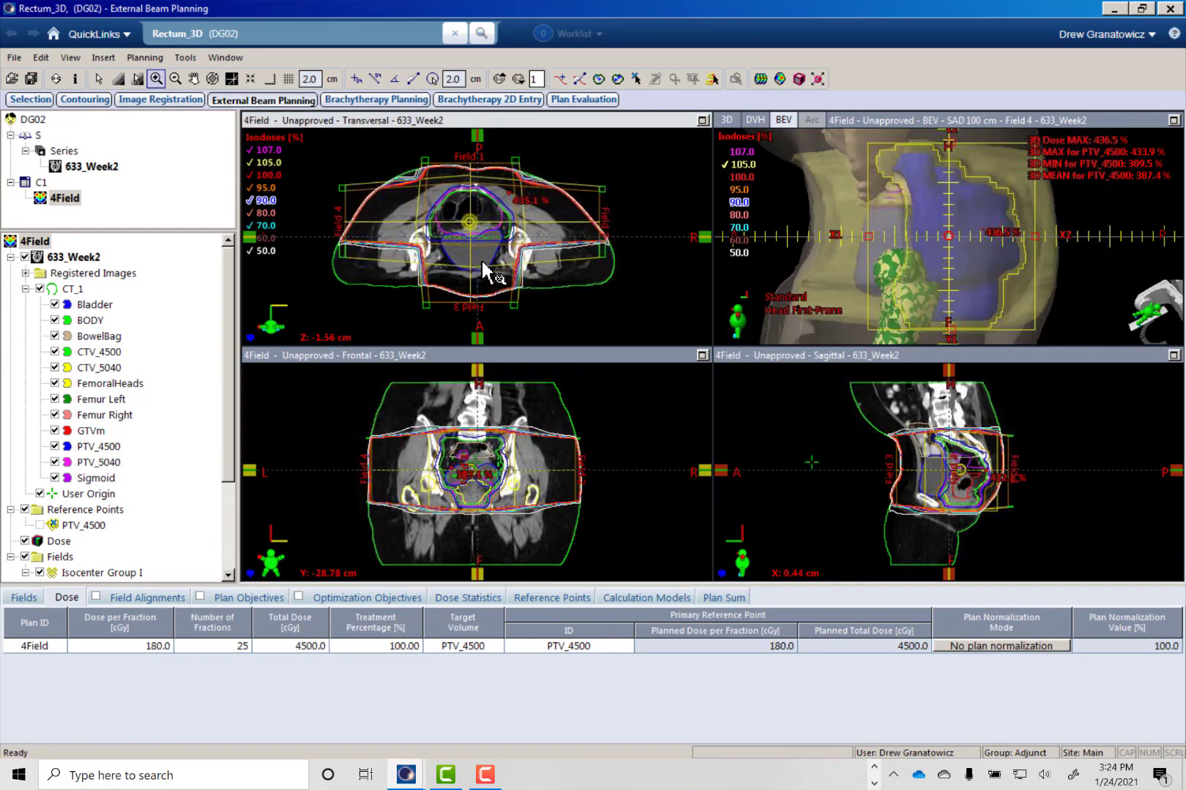
ctrl+scroll(481, 270, down, 1)
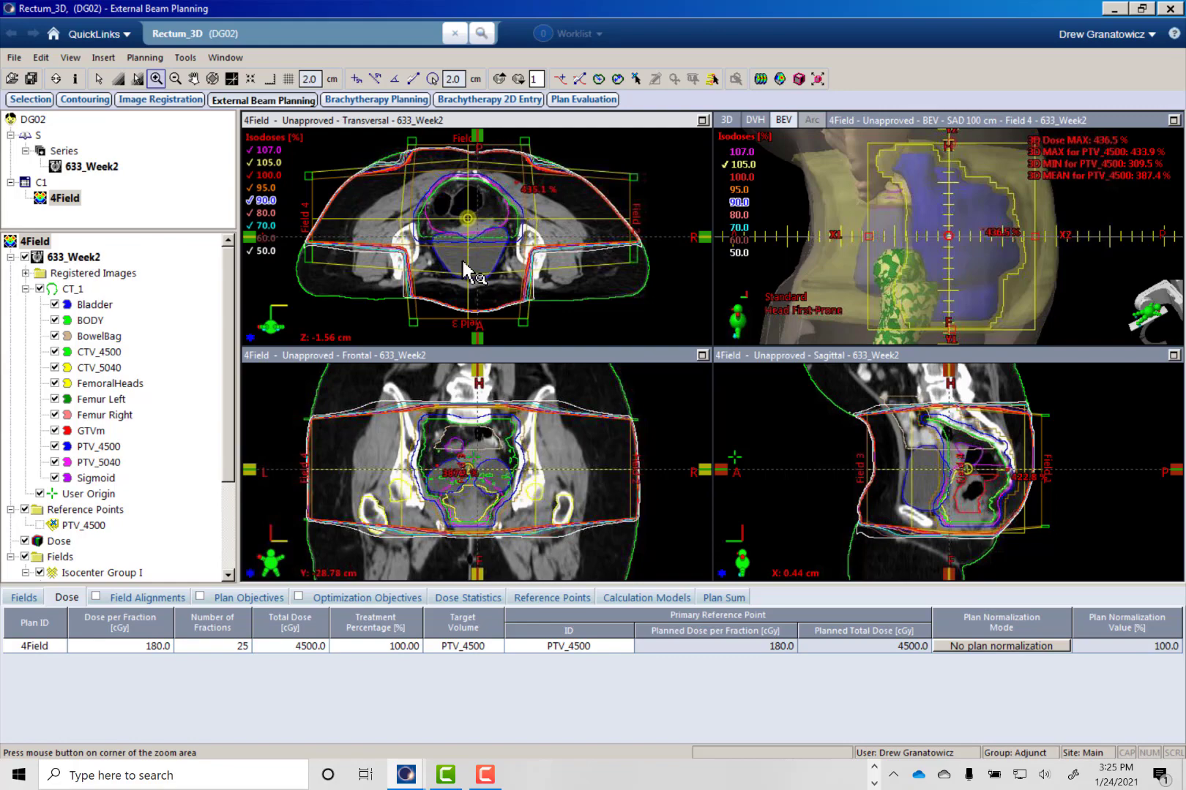
key(ctrl+w)
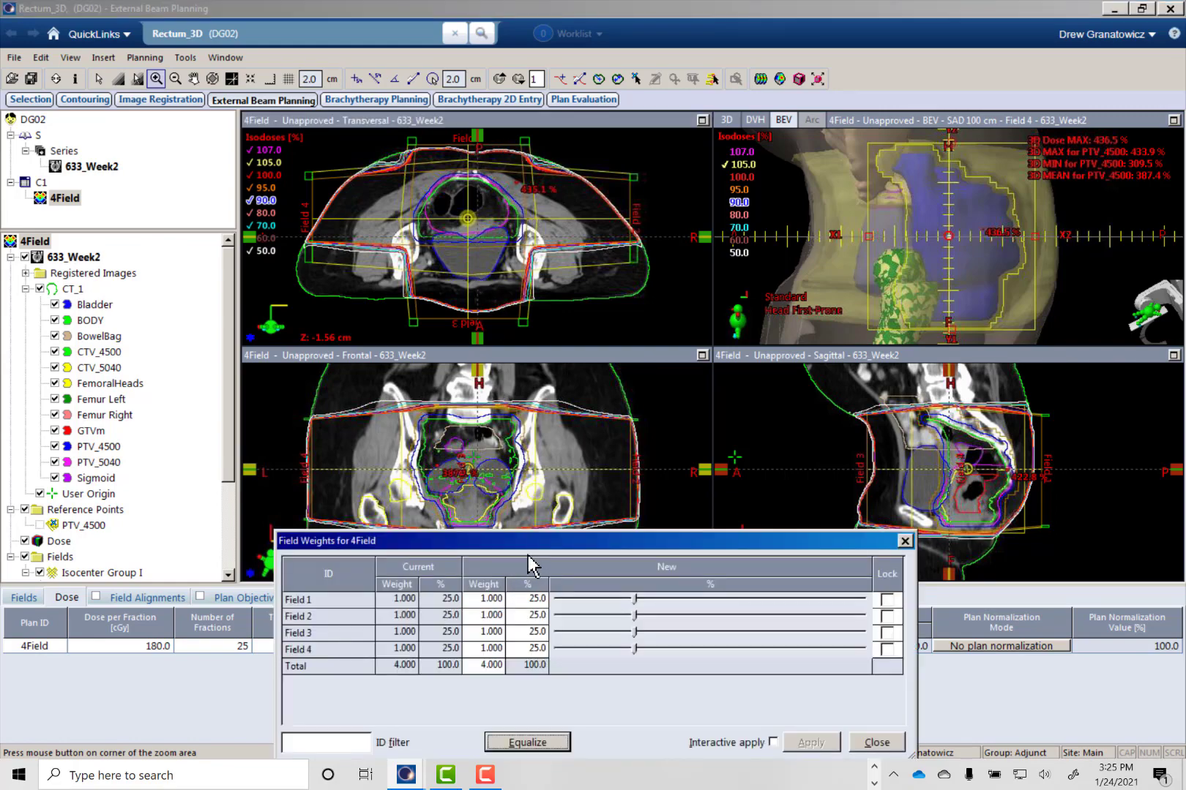
click(489, 666)
text(1)
key(Tab)
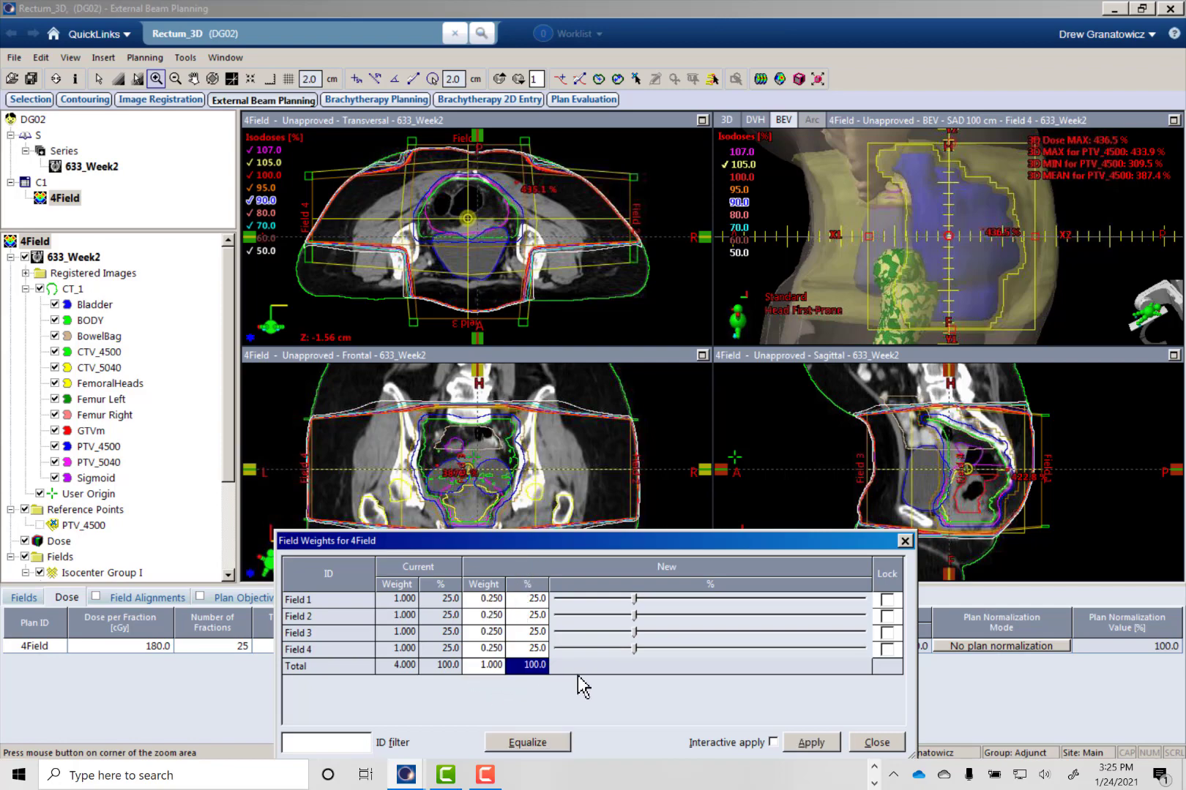
click(804, 745)
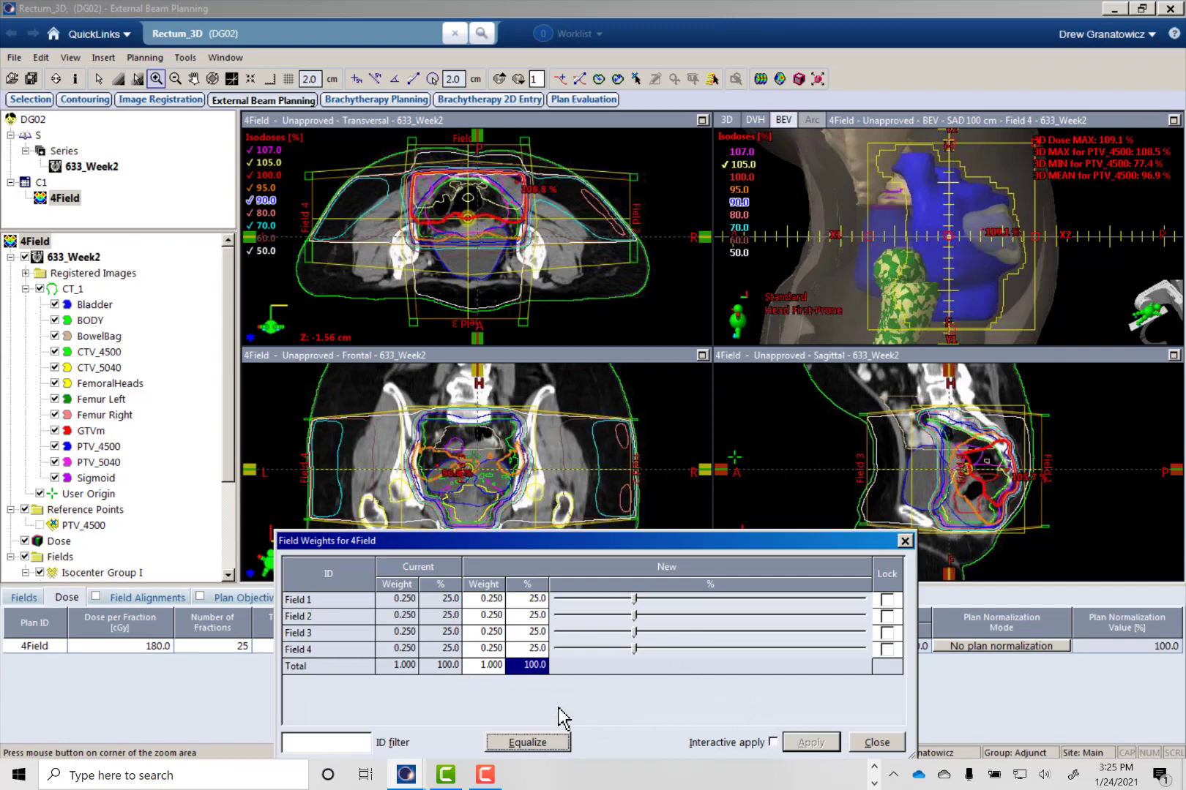
- Set the total field weight back to 4 and apply it
click(487, 667)
text(4)
key(Tab)
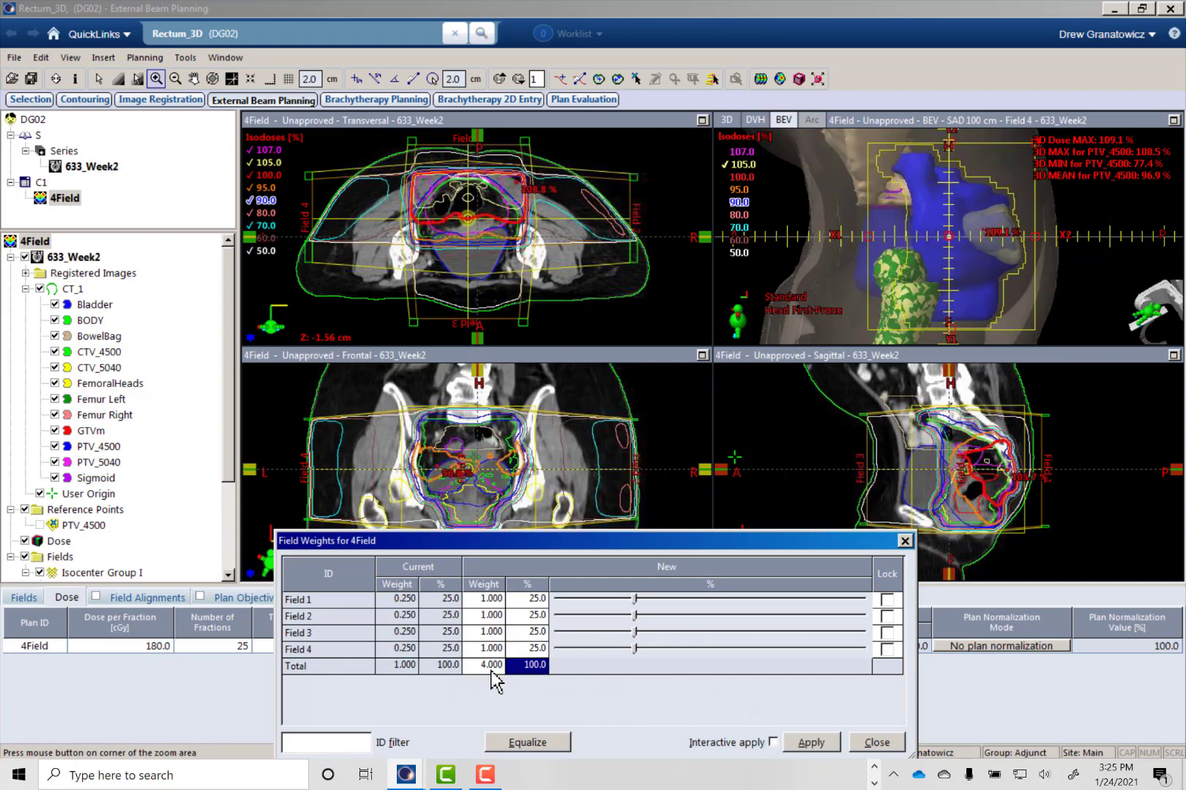
click(812, 743)
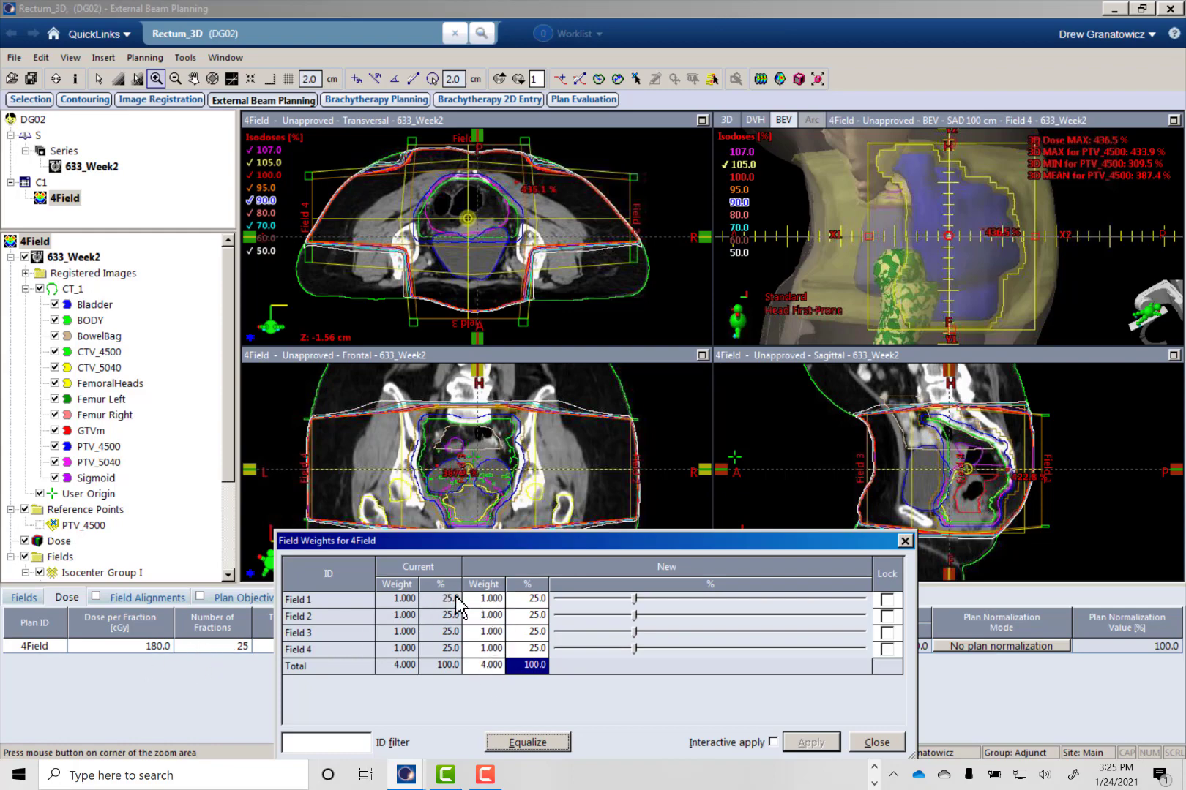
- Apply a total field weight of 1 again and close the field weights
click(476, 666)
text(1)
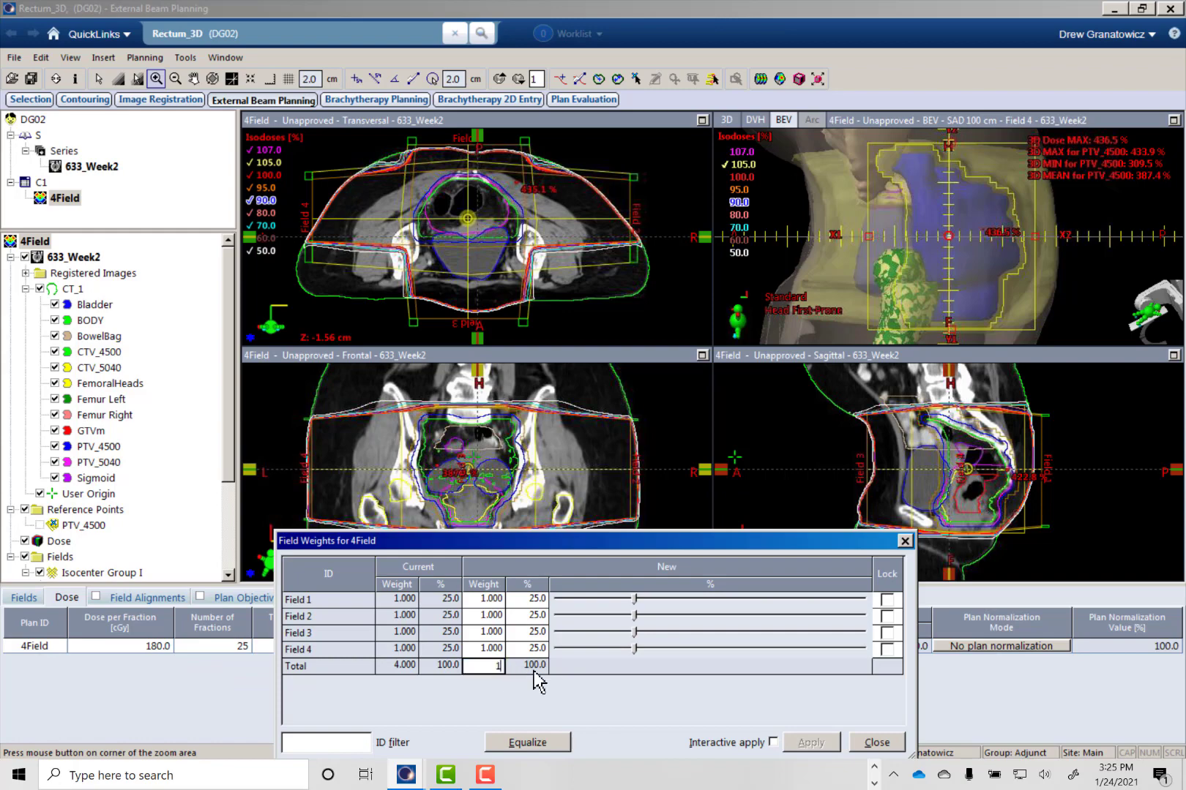
click(534, 671)
click(790, 744)
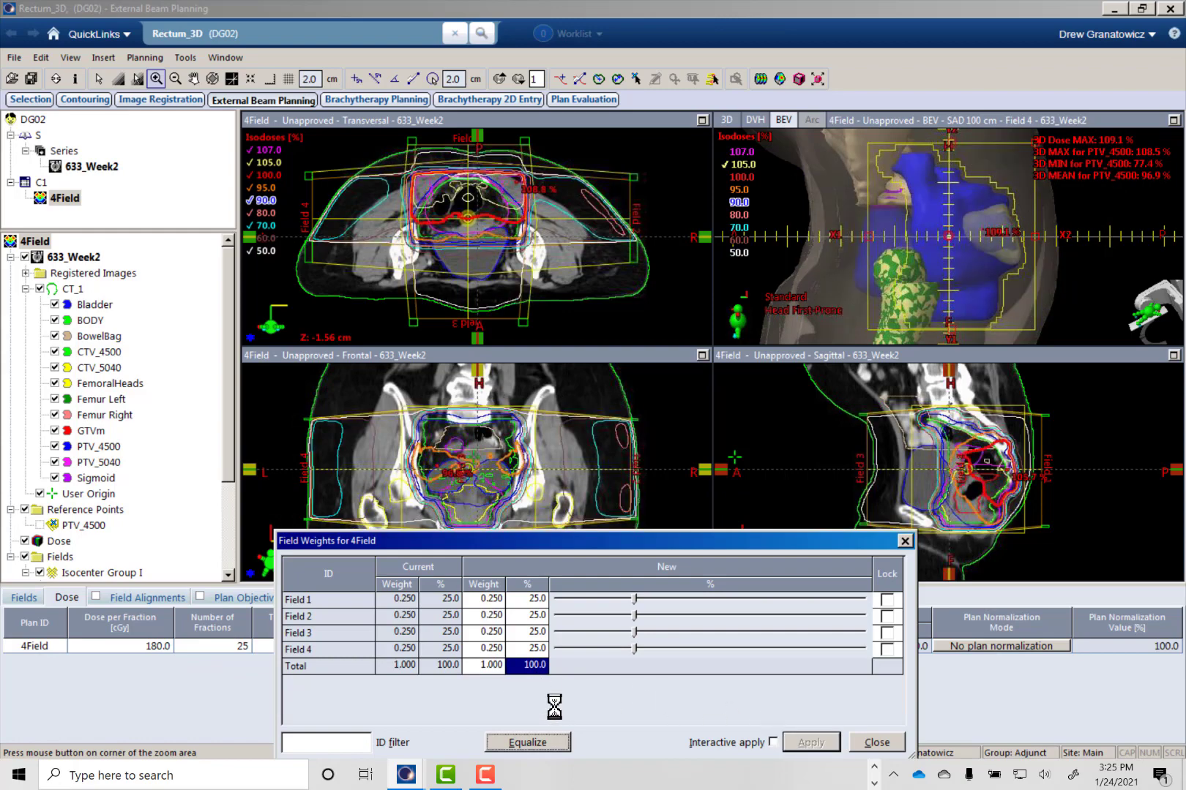
click(863, 743)
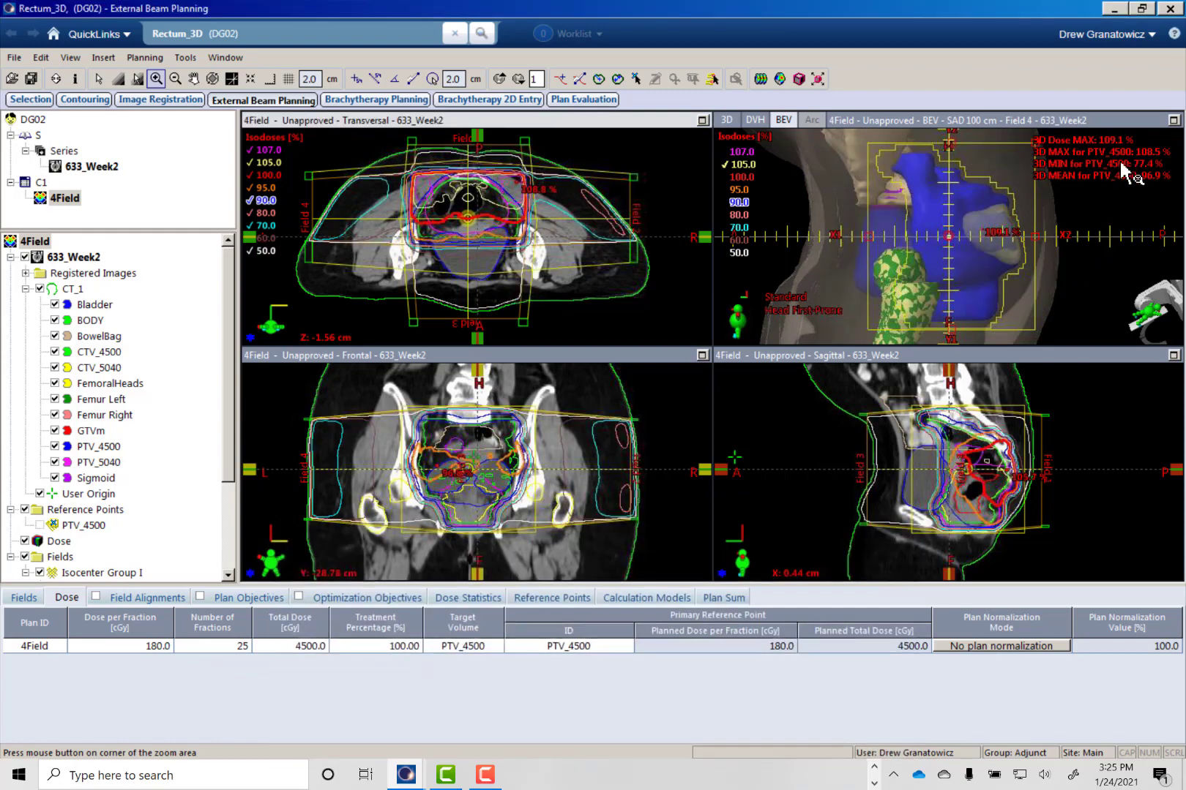
- Normalize the 4Field plan so that 100% of the dose covers 95% of the target volume
click(977, 645)
click(465, 260)
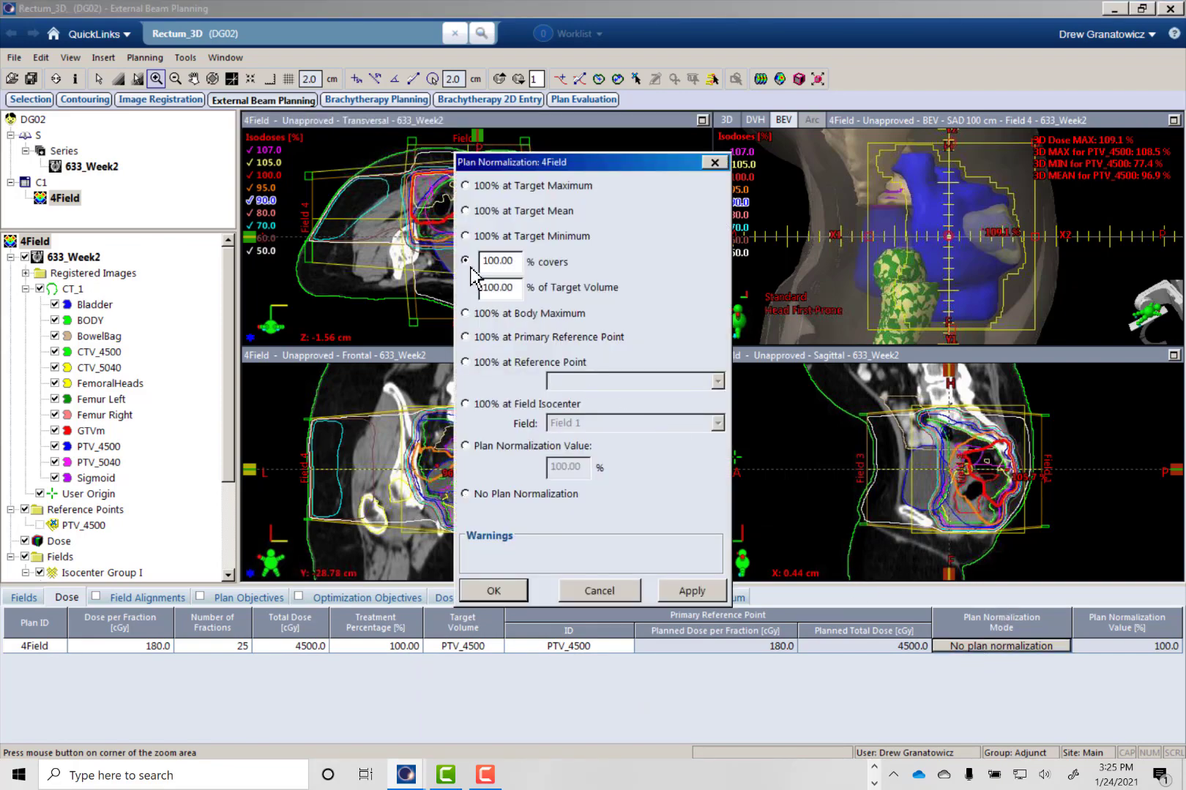
double_click(518, 290)
text(95)
click(495, 590)
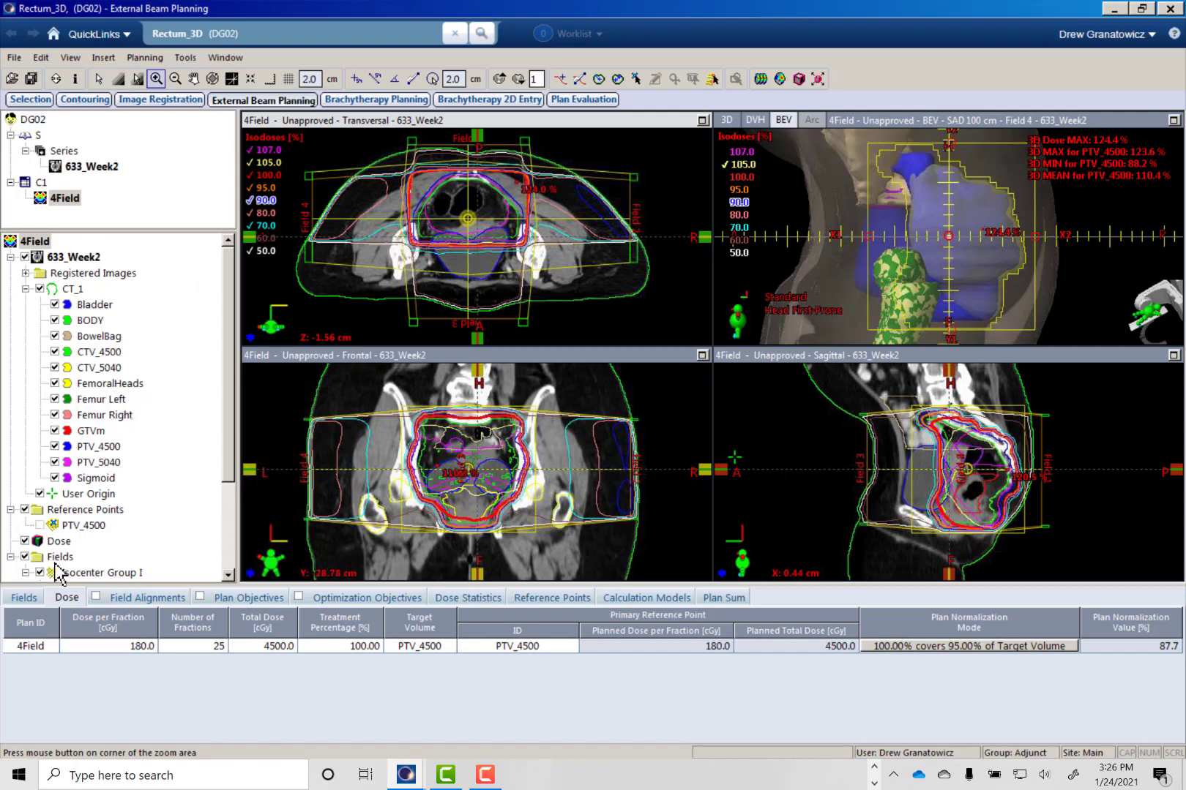
- Review the fields' parameters and examine the isodose coverage of the PTV and the hot spots across the transversal slices
click(29, 598)
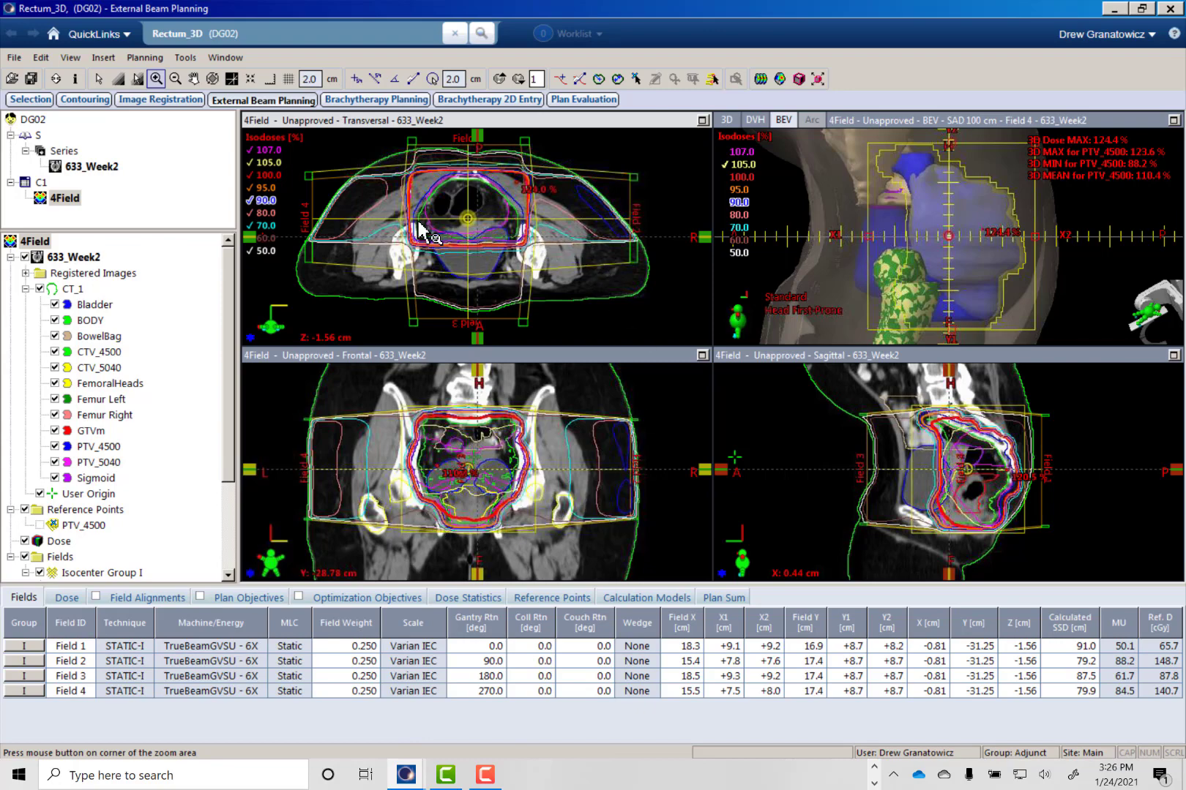
scroll(455, 274, down, 3)
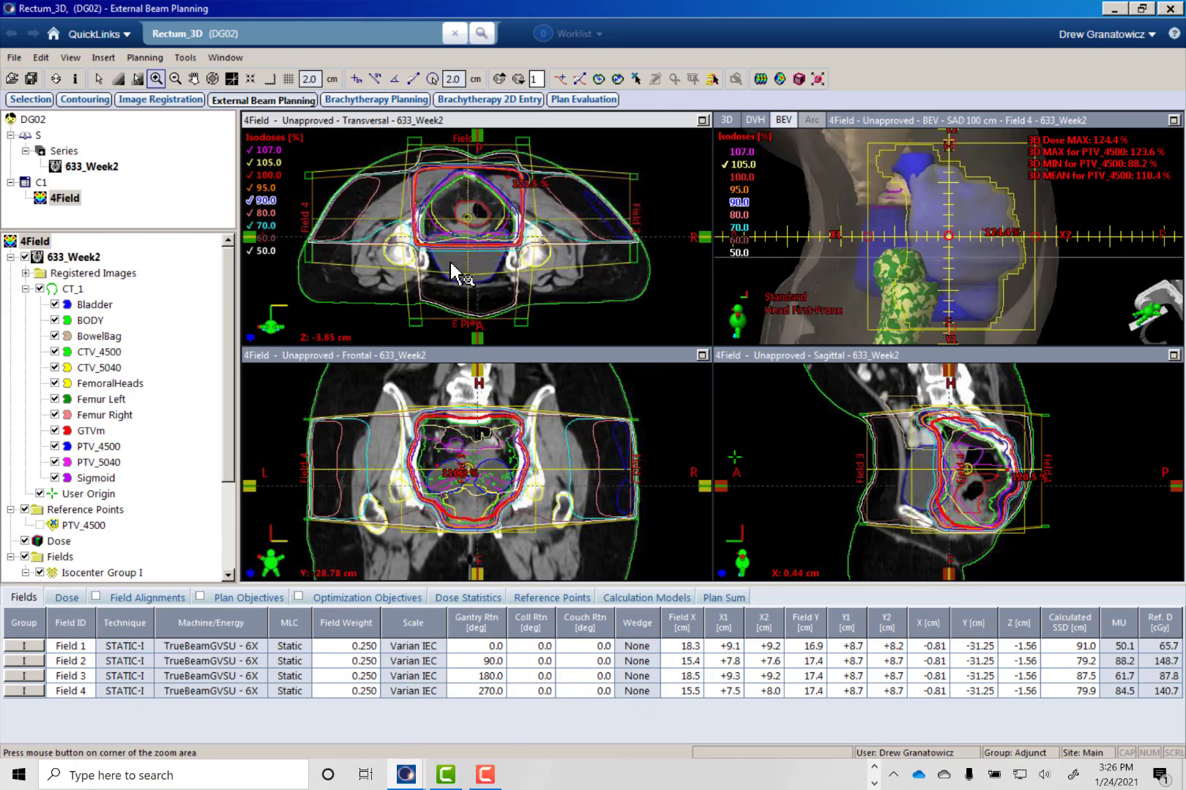
scroll(455, 275, down, 10)
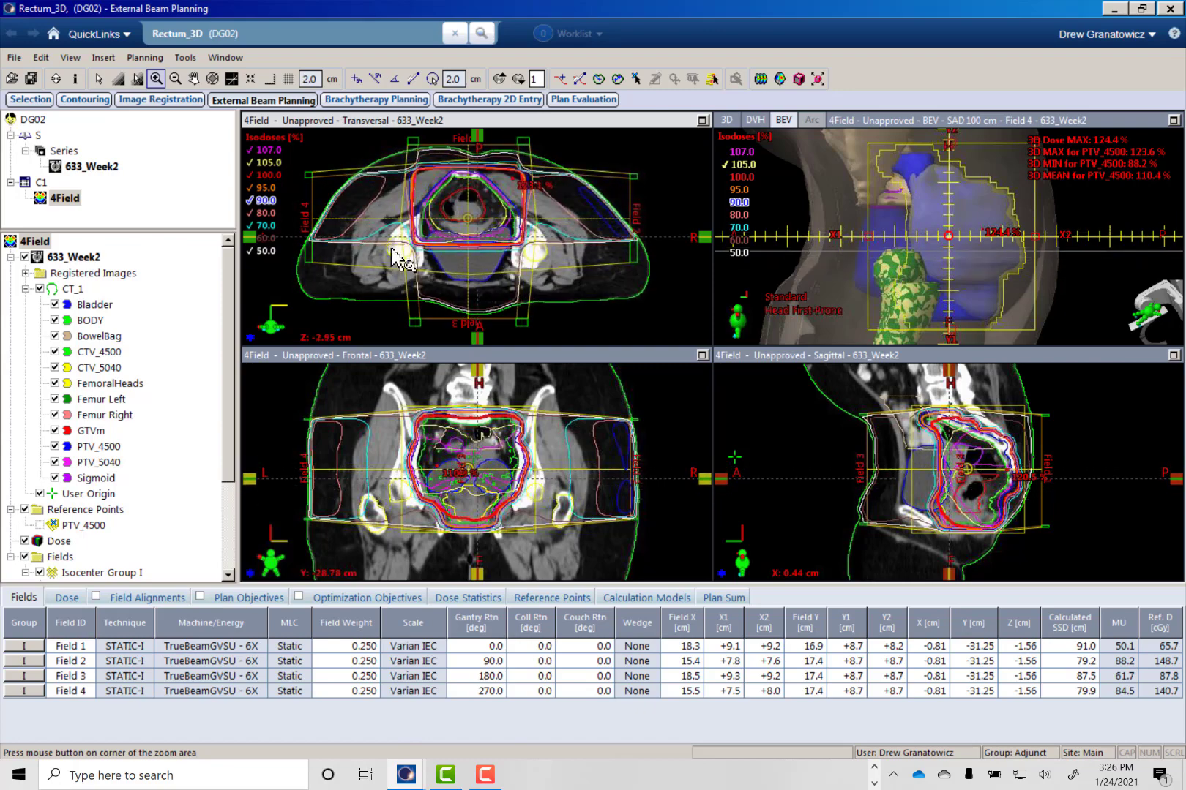
scroll(390, 249, up, 12)
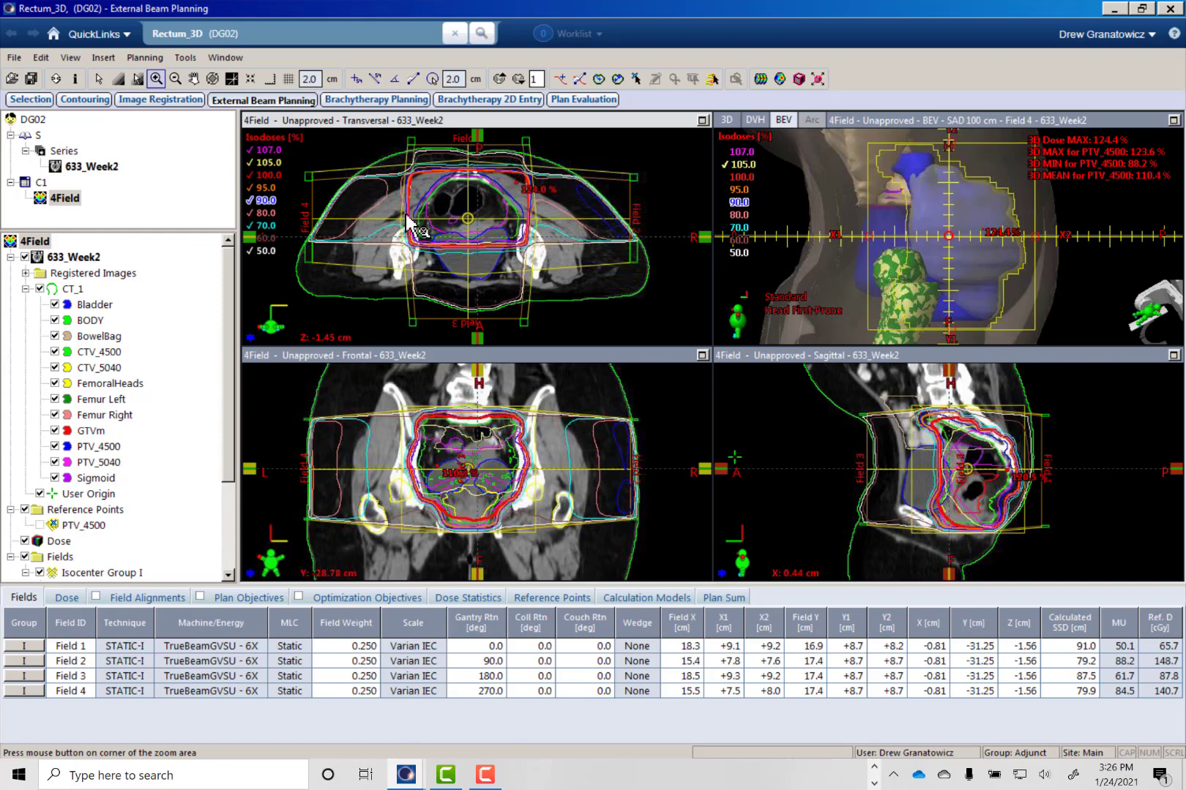
scroll(516, 252, up, 2)
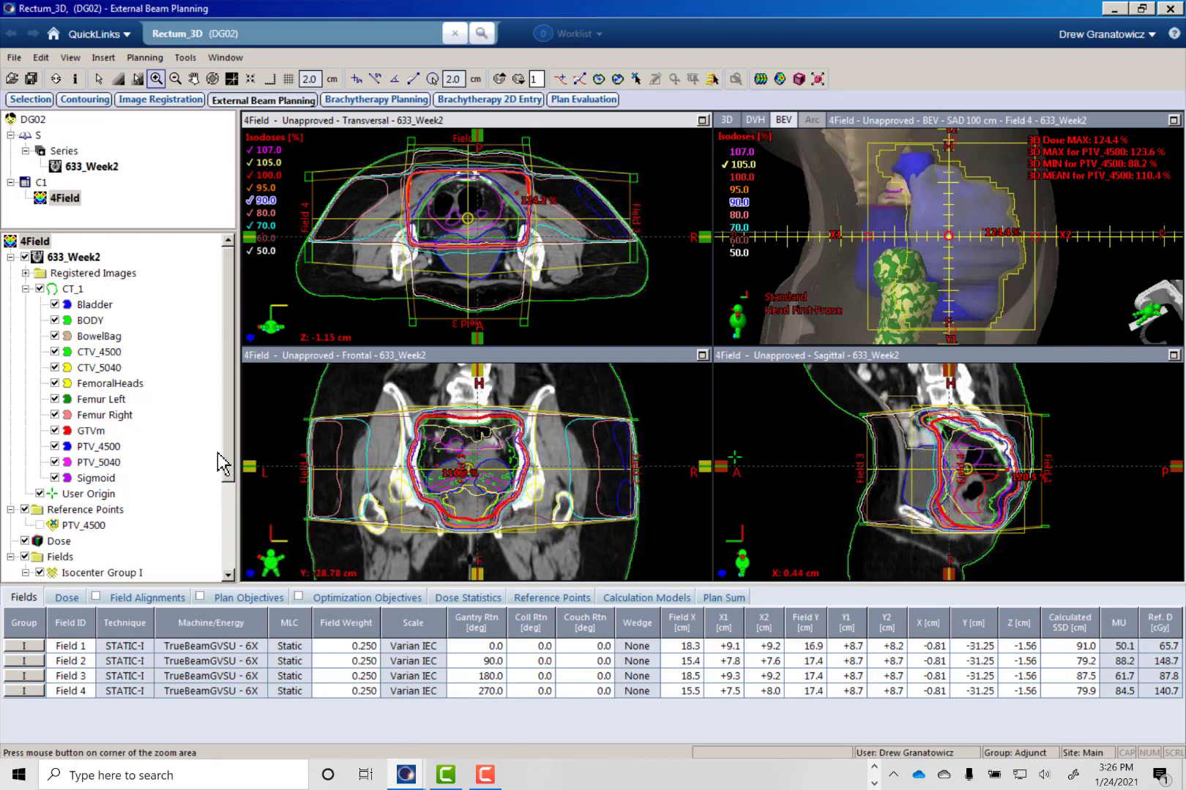
drag(233, 469, 224, 581)
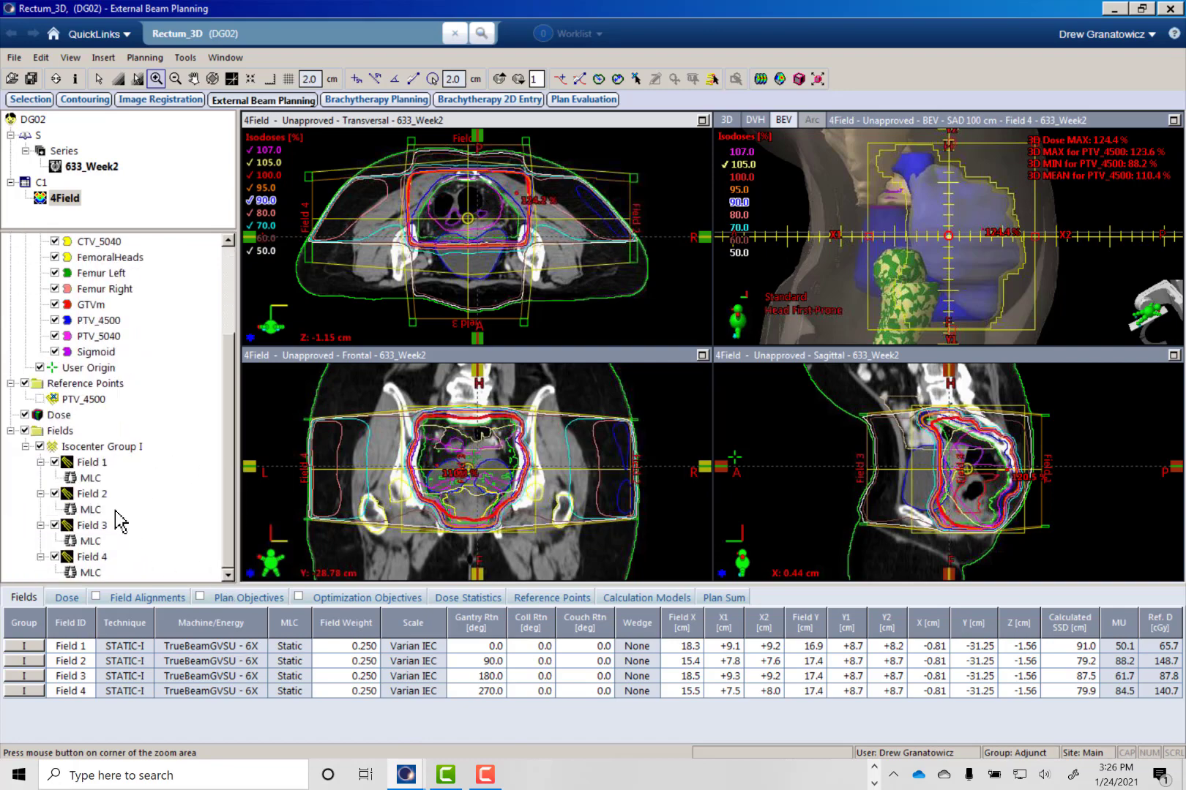
mouse_move(469, 194)
middle_down()
mouse_move(472, 221)
mouse_move(460, 192)
middle_up()
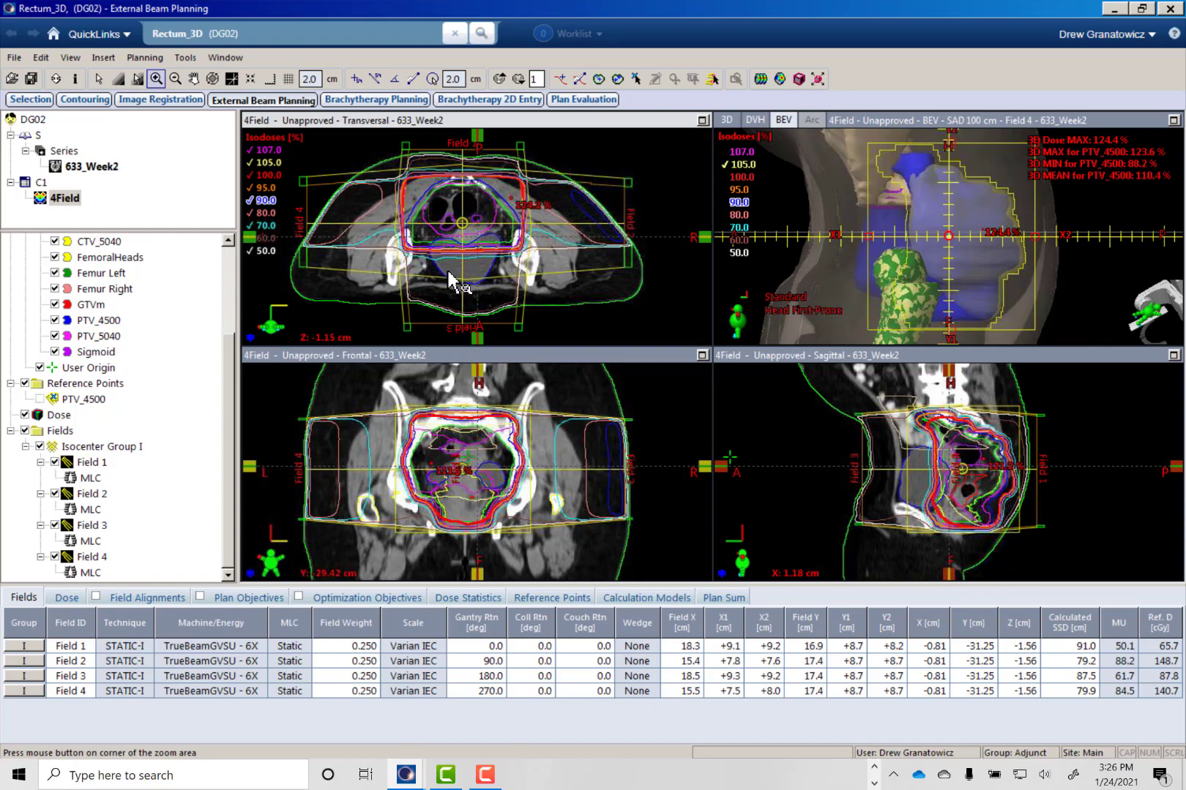
- Change the energy of Field 2 to 15X and apply it to that field only
right_click(81, 498)
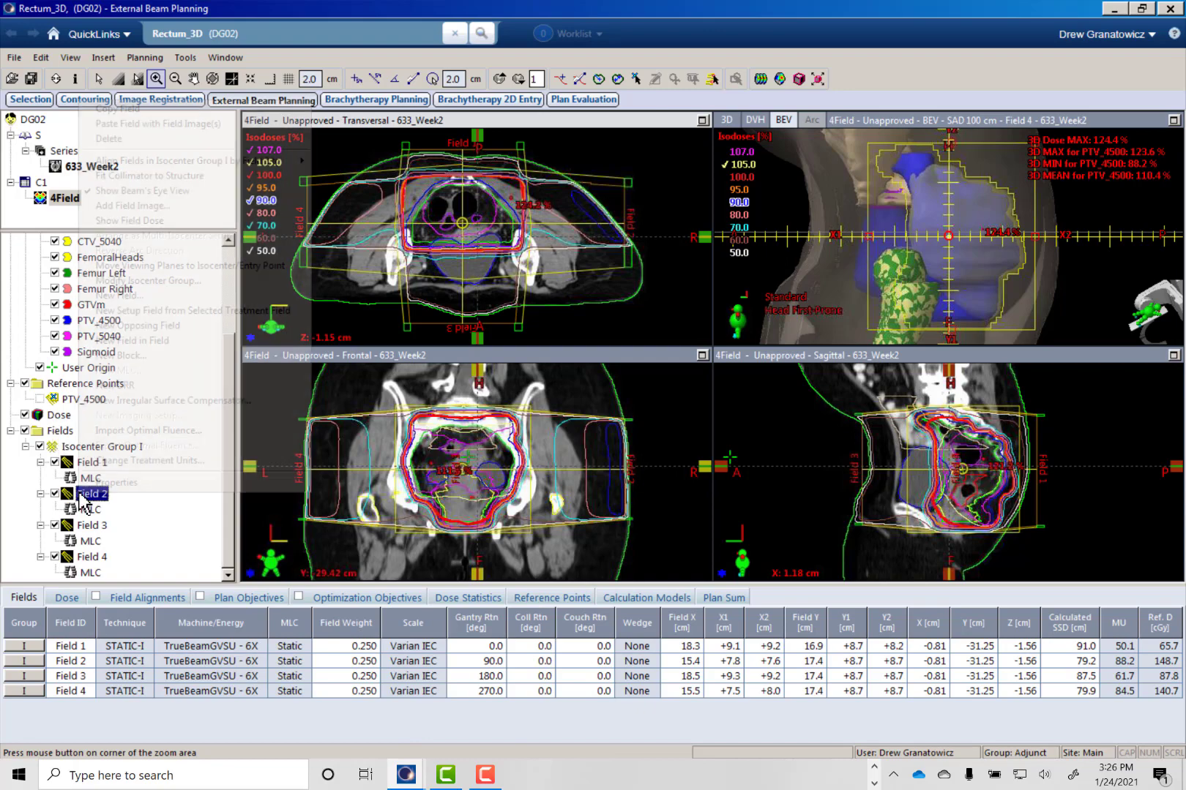
click(120, 489)
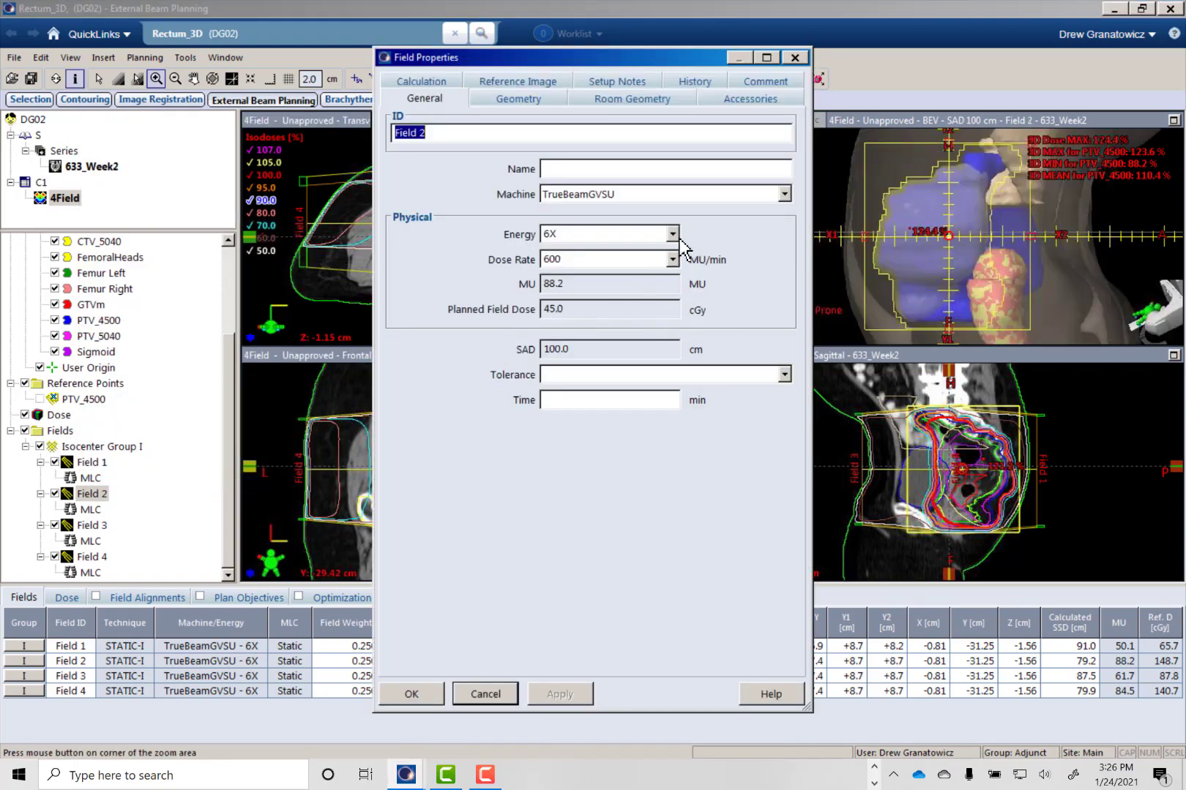
click(672, 234)
click(613, 319)
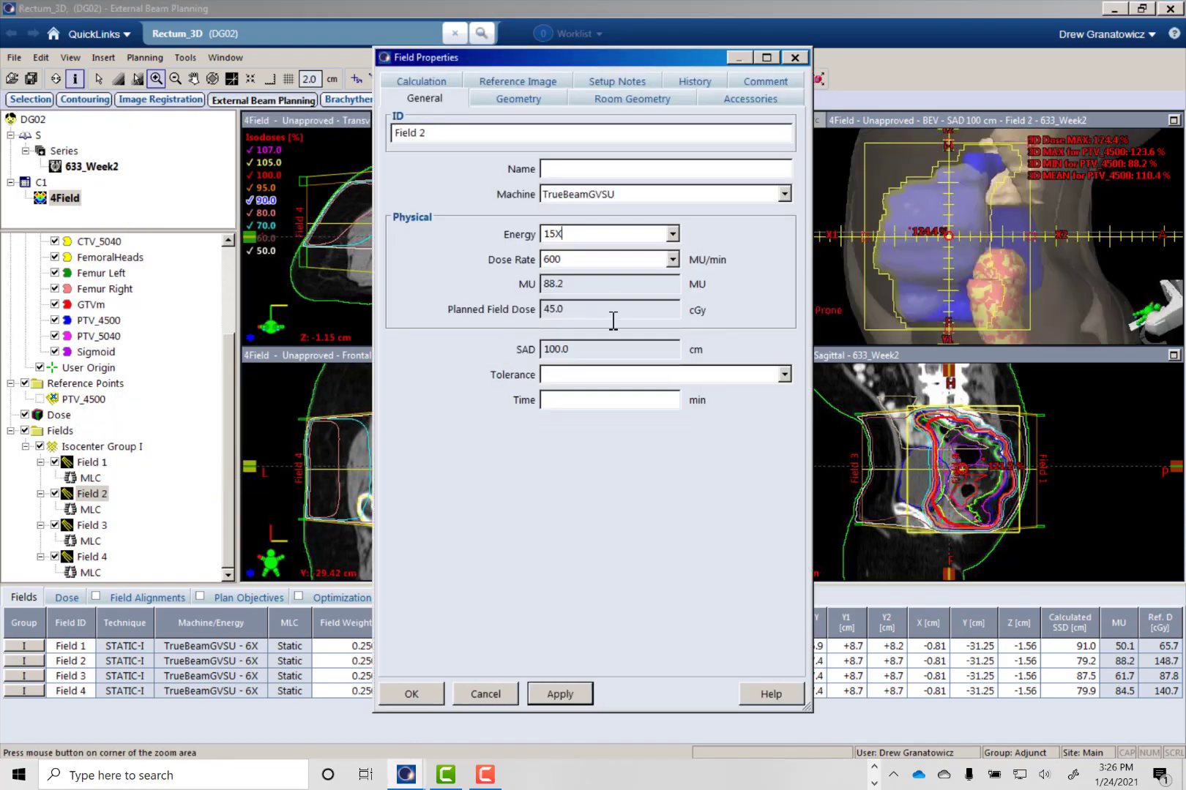
click(570, 693)
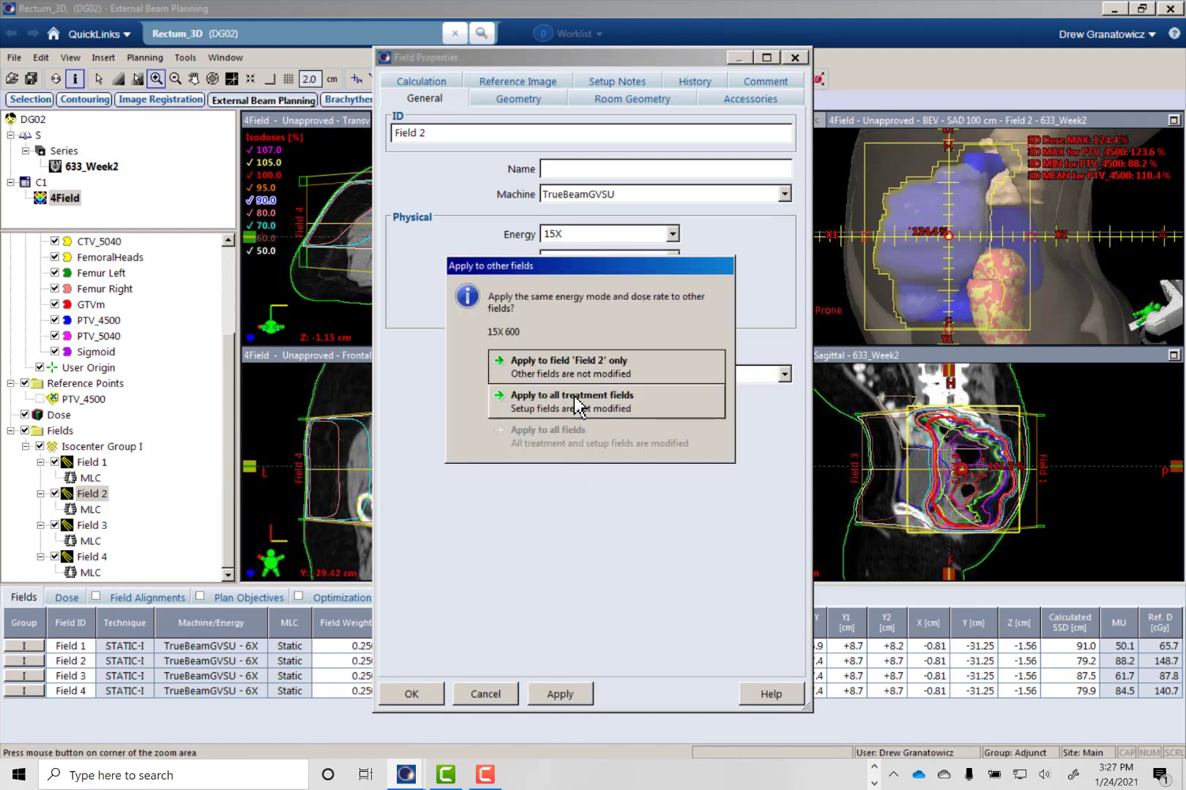
click(578, 373)
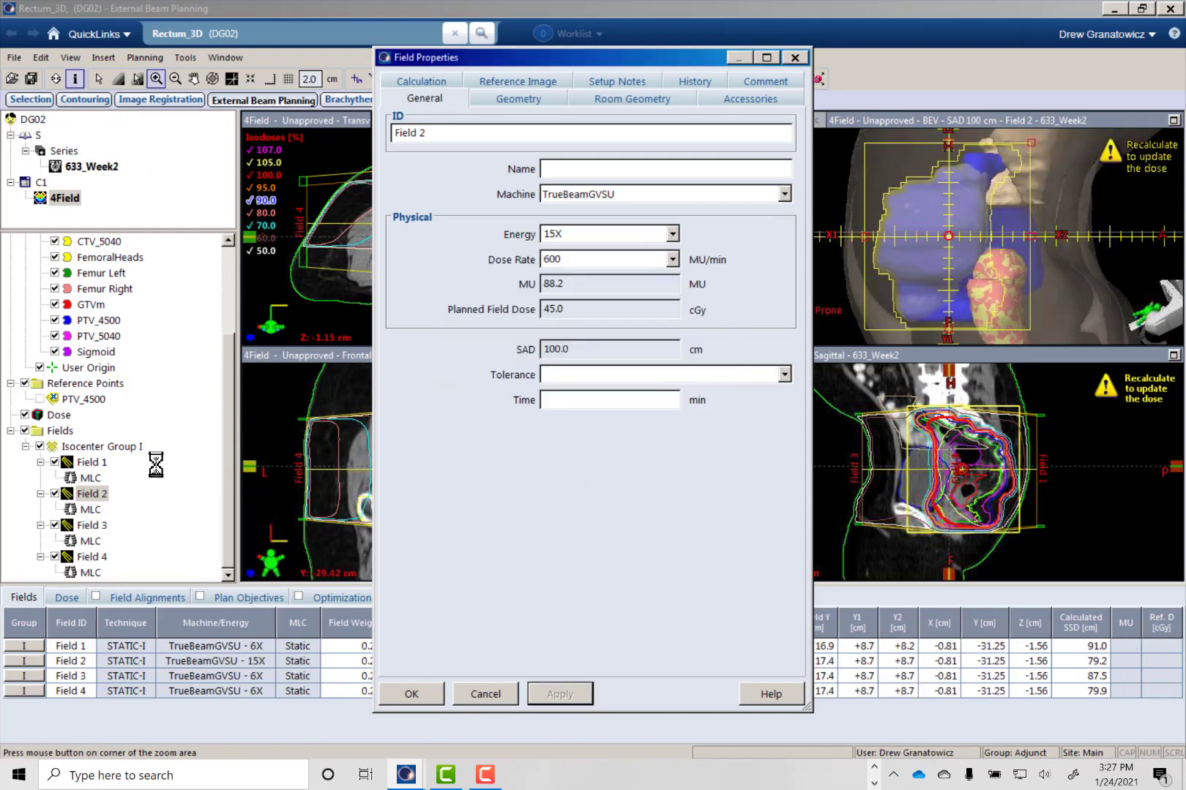
- Change the energy of Field 3 to 15X and apply it to that field only
click(91, 526)
click(672, 233)
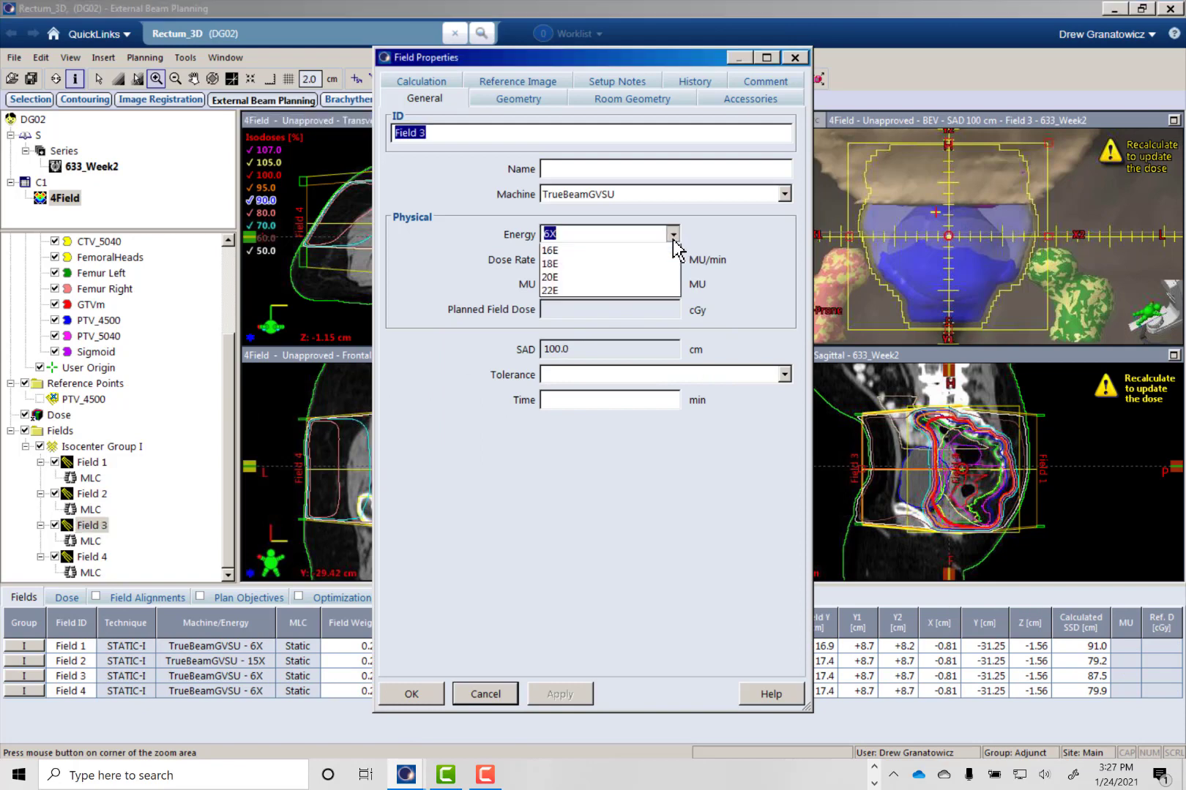
click(601, 334)
click(560, 692)
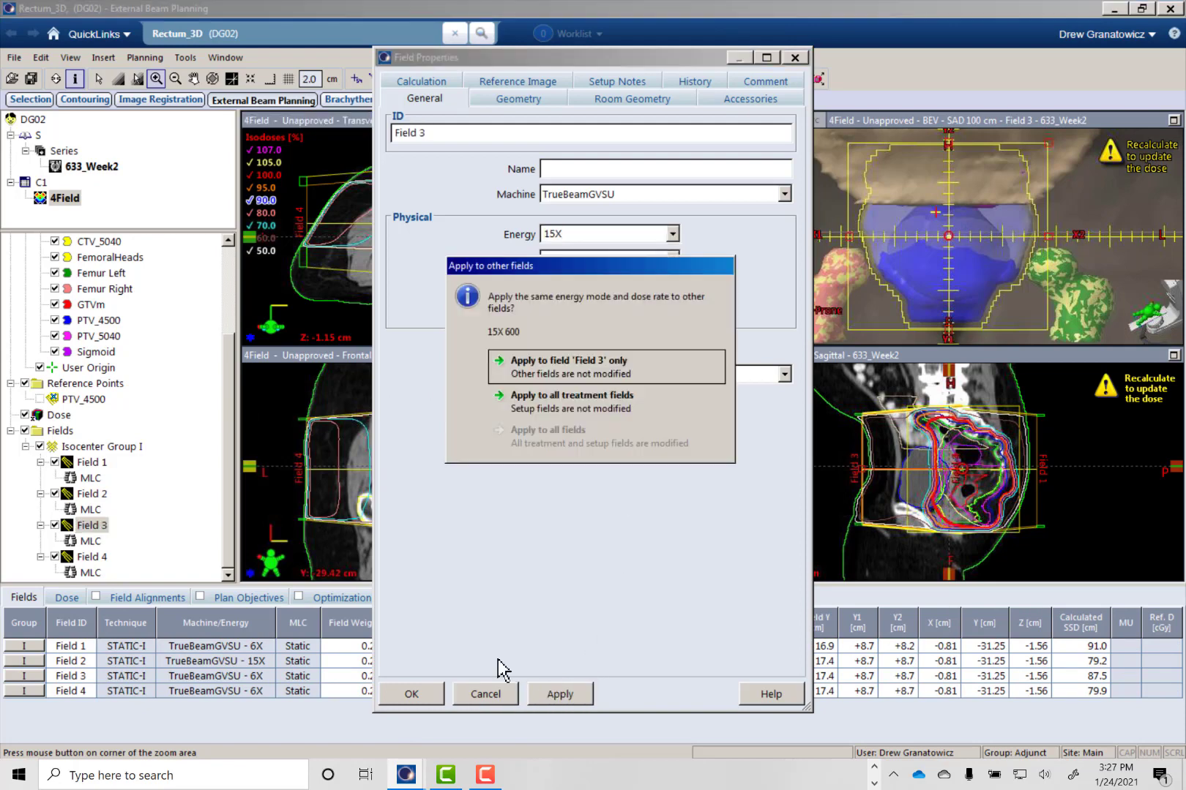
click(578, 366)
- Change the energy of Field 4 to 15X and apply it to that field only
click(90, 557)
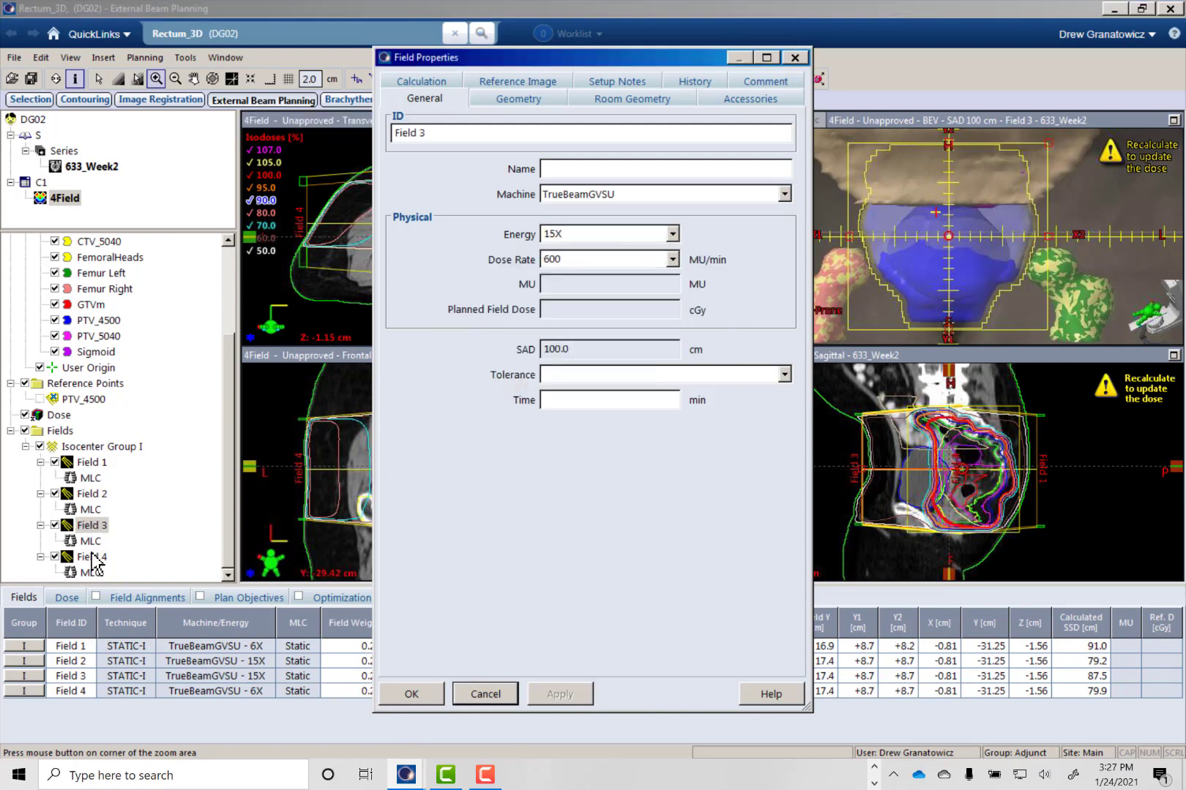
click(673, 233)
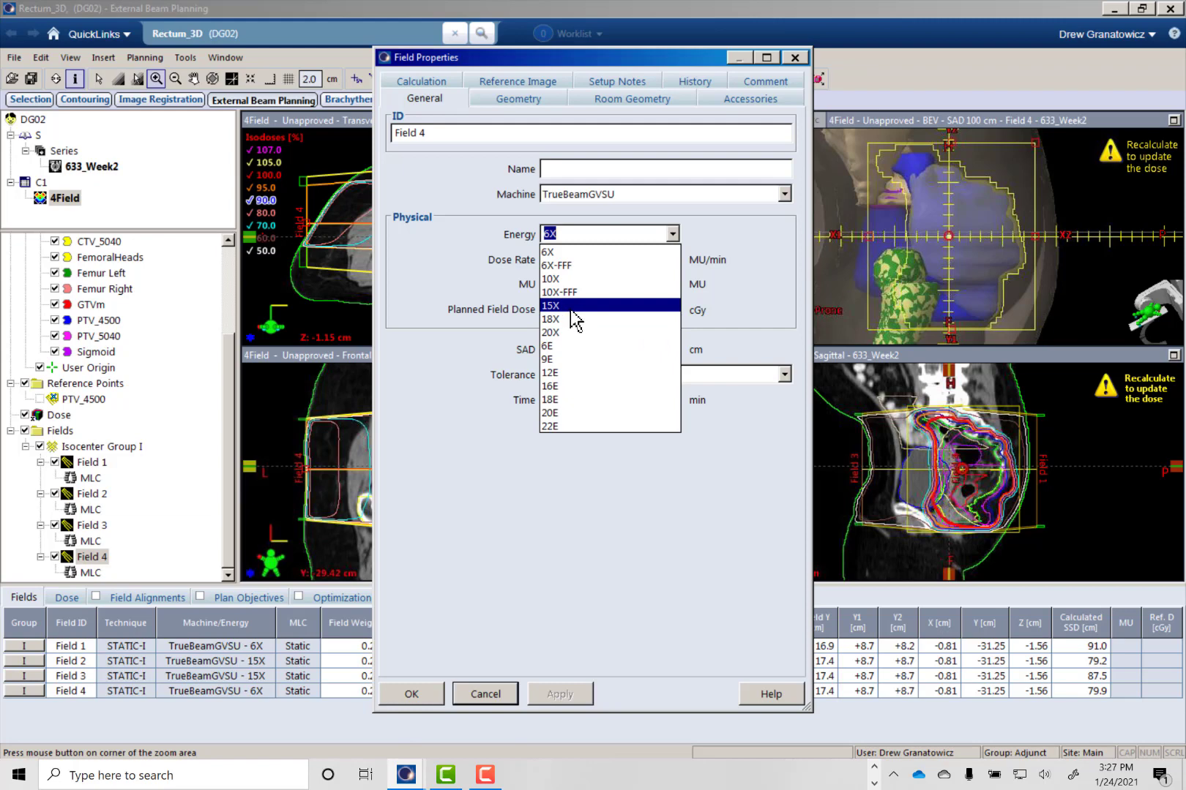
click(571, 306)
click(571, 694)
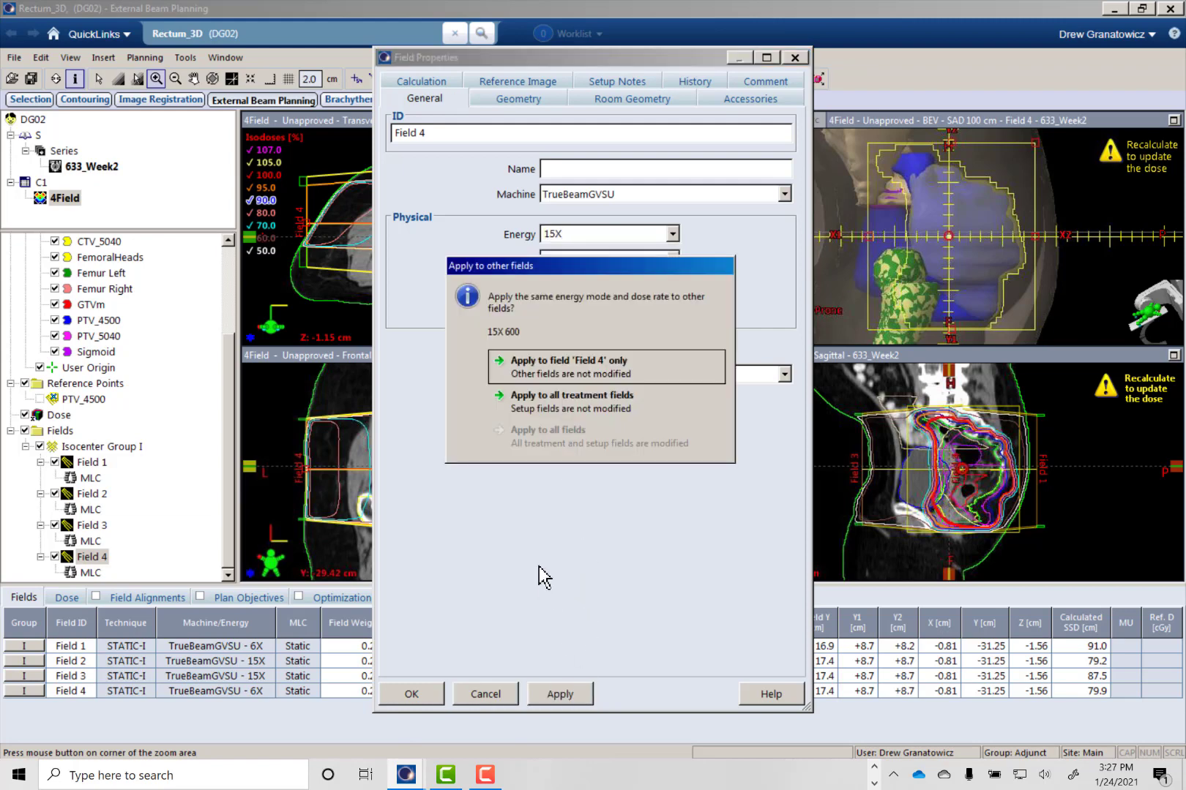
click(615, 369)
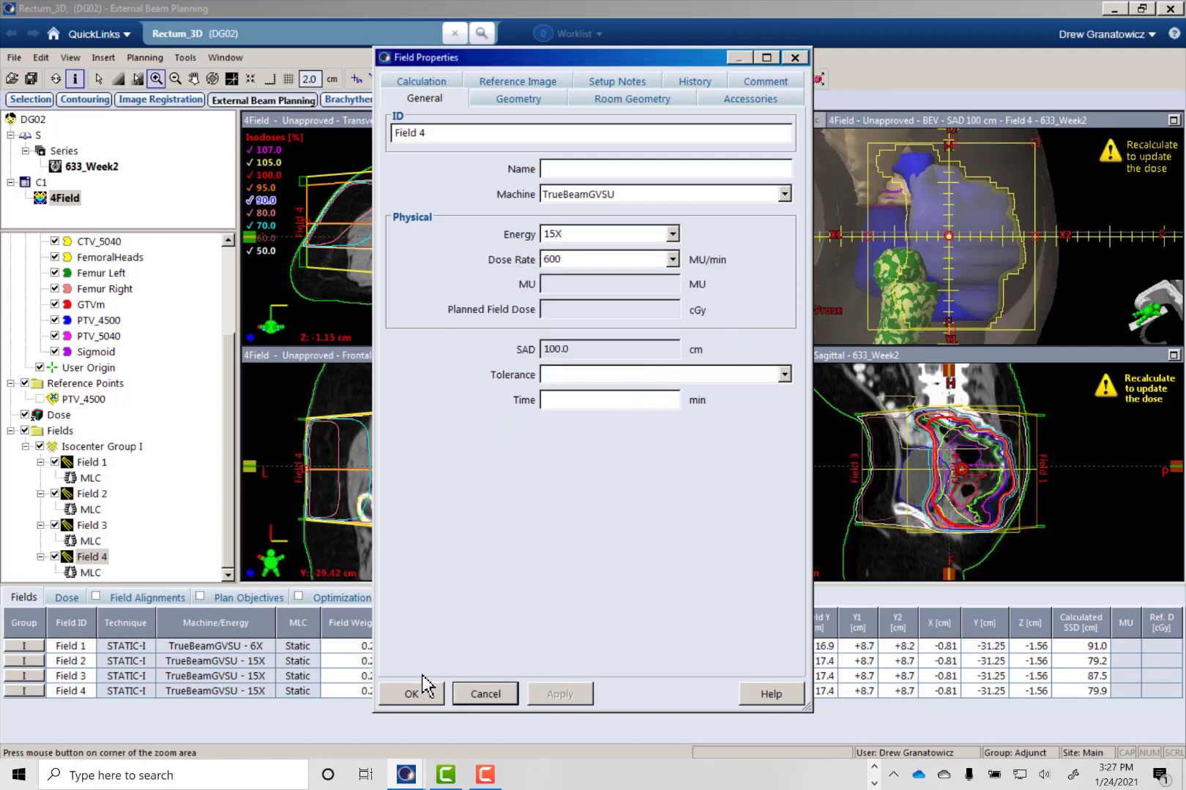
- Close the field properties and start recalculating the volume dose of the 4Field plan
click(674, 233)
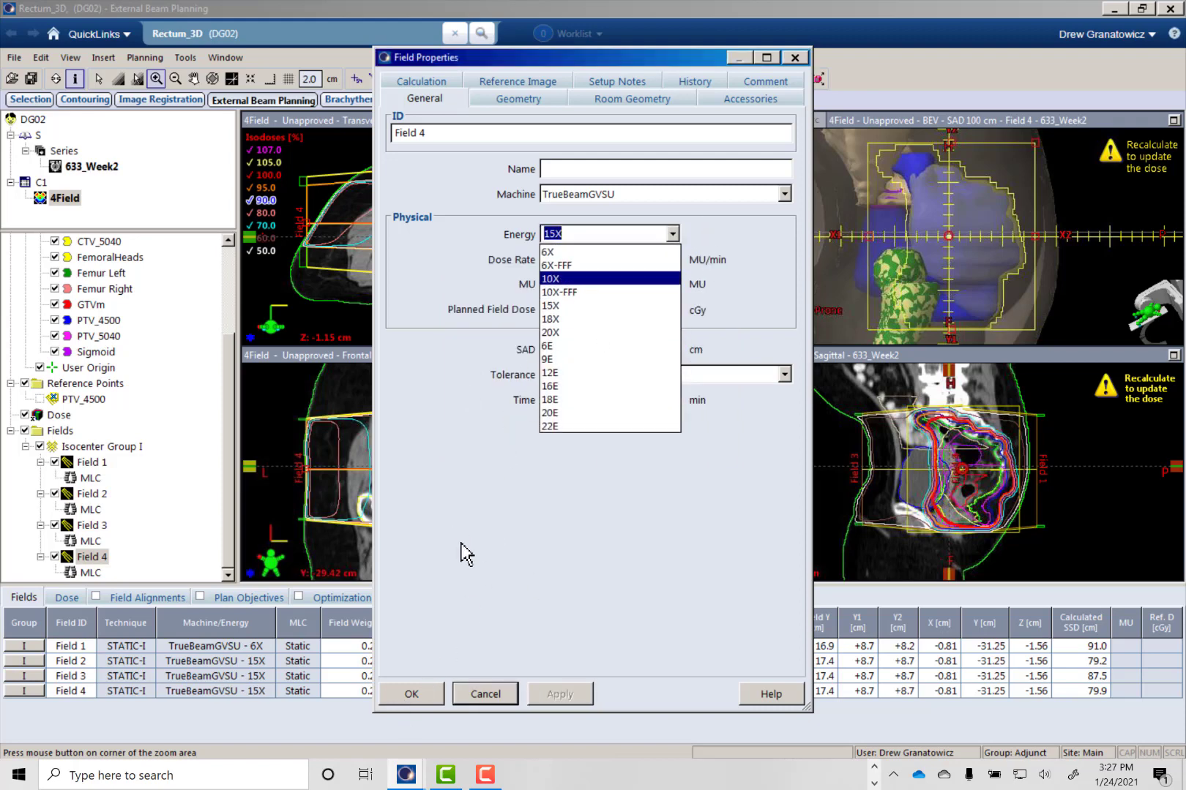
click(410, 695)
click(419, 704)
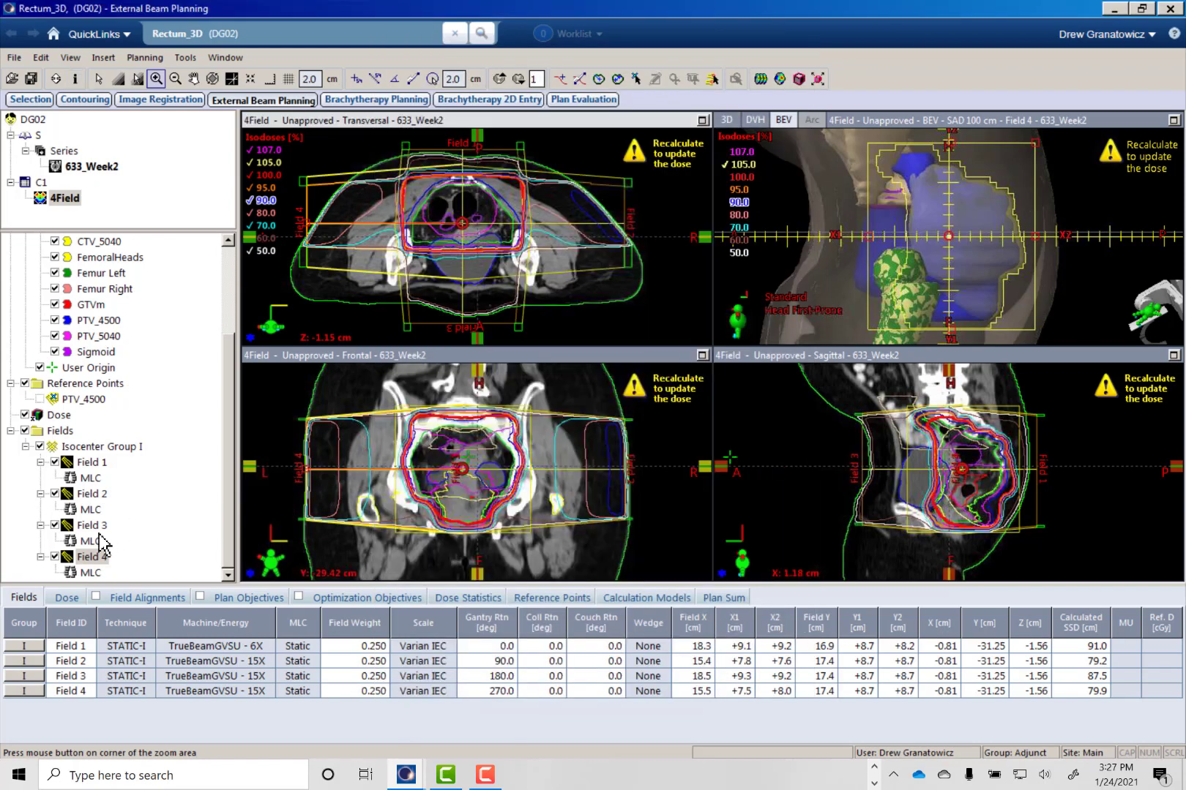
click(760, 79)
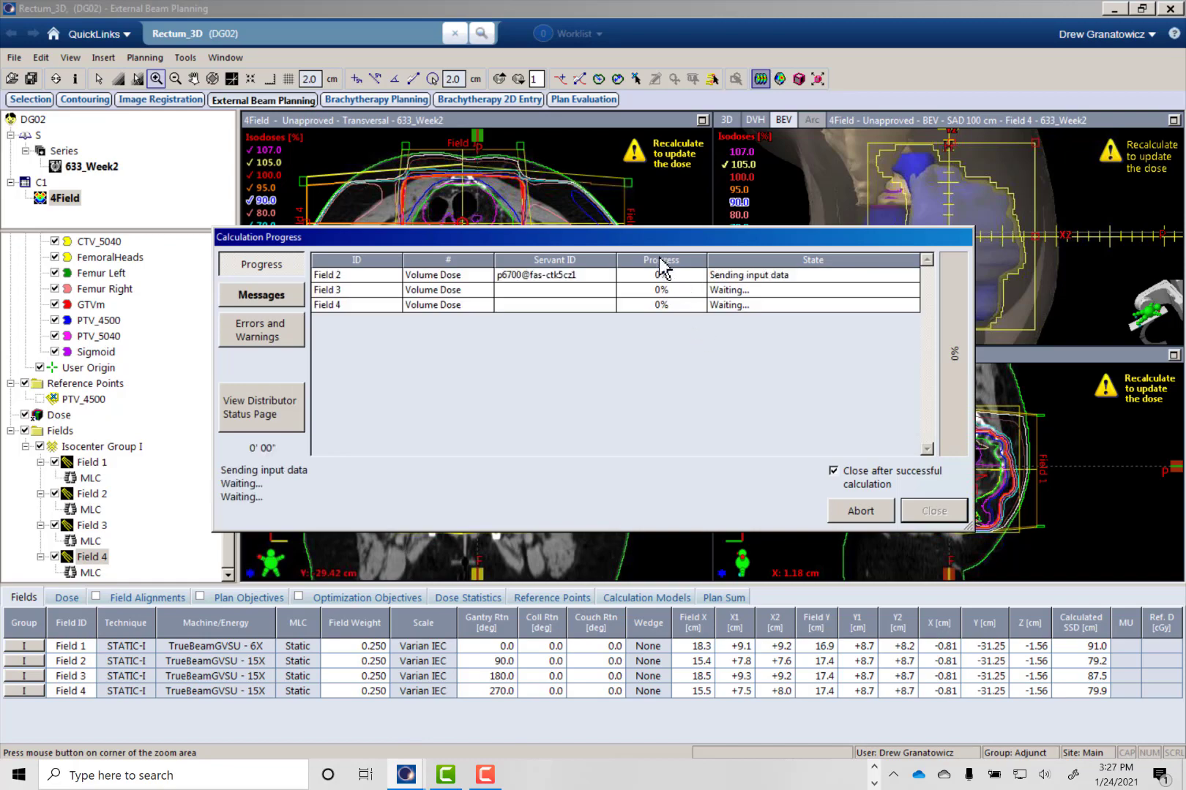
- Open the field weights of the 4Field plan and lock the weights of Field 1 and Field 3 only
drag(641, 242, 595, 356)
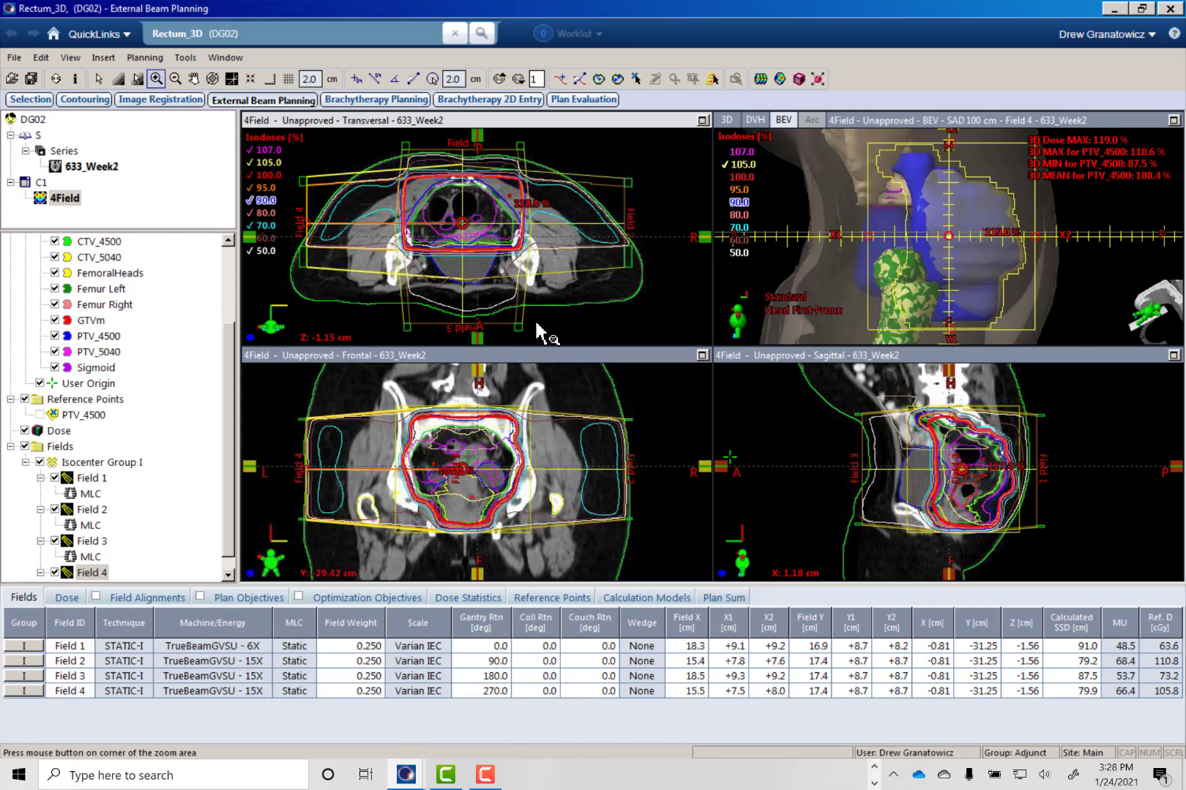
key(ctrl+w)
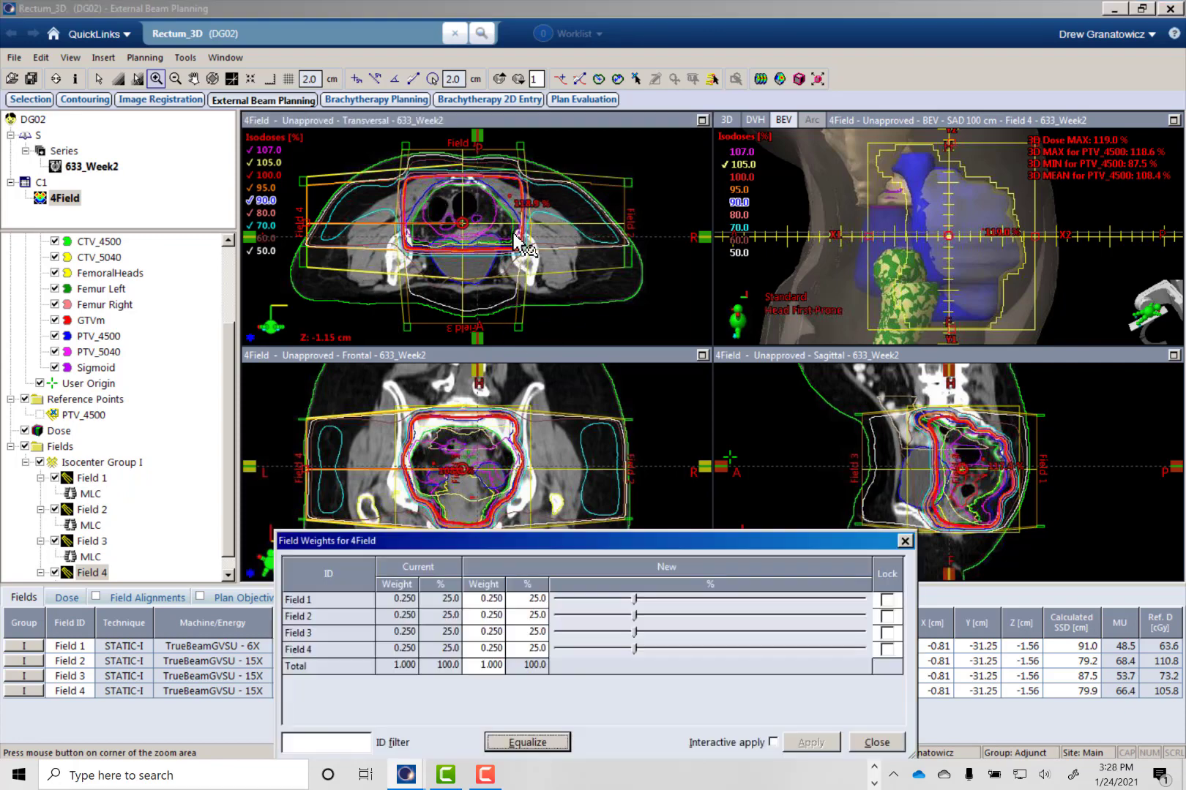
drag(524, 545, 458, 520)
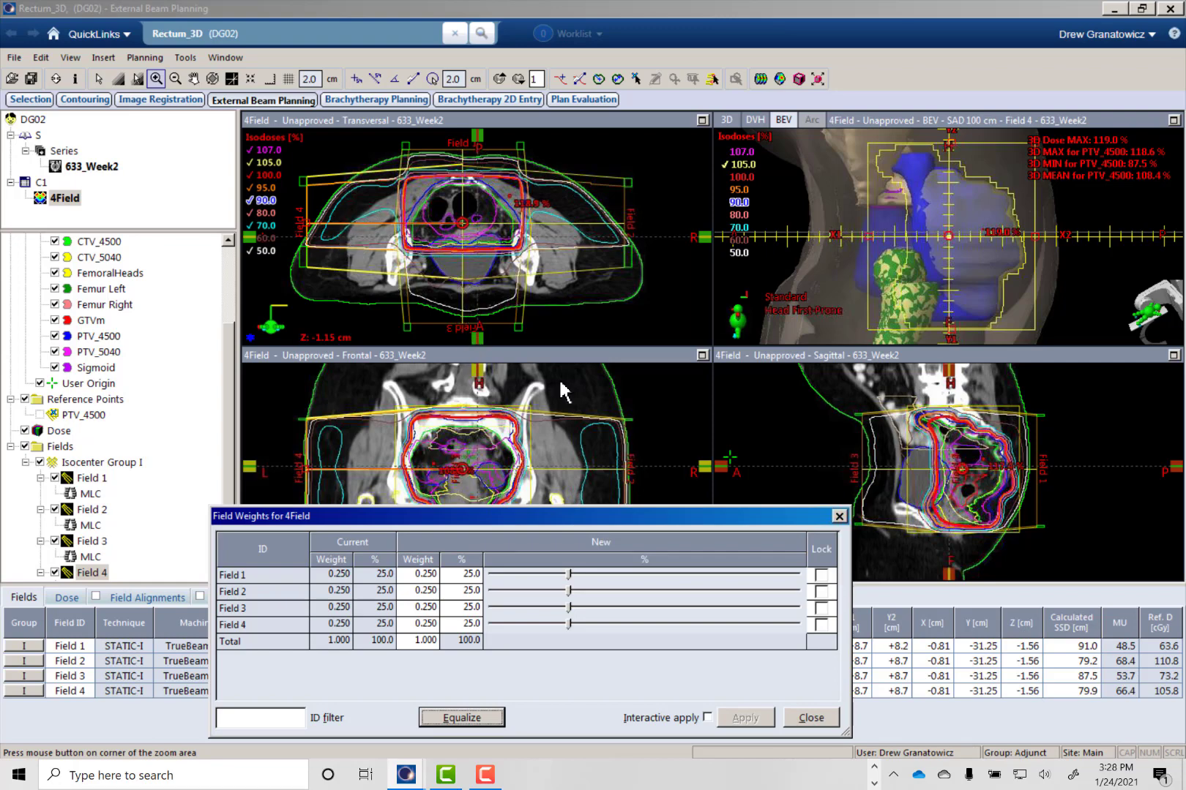
click(819, 555)
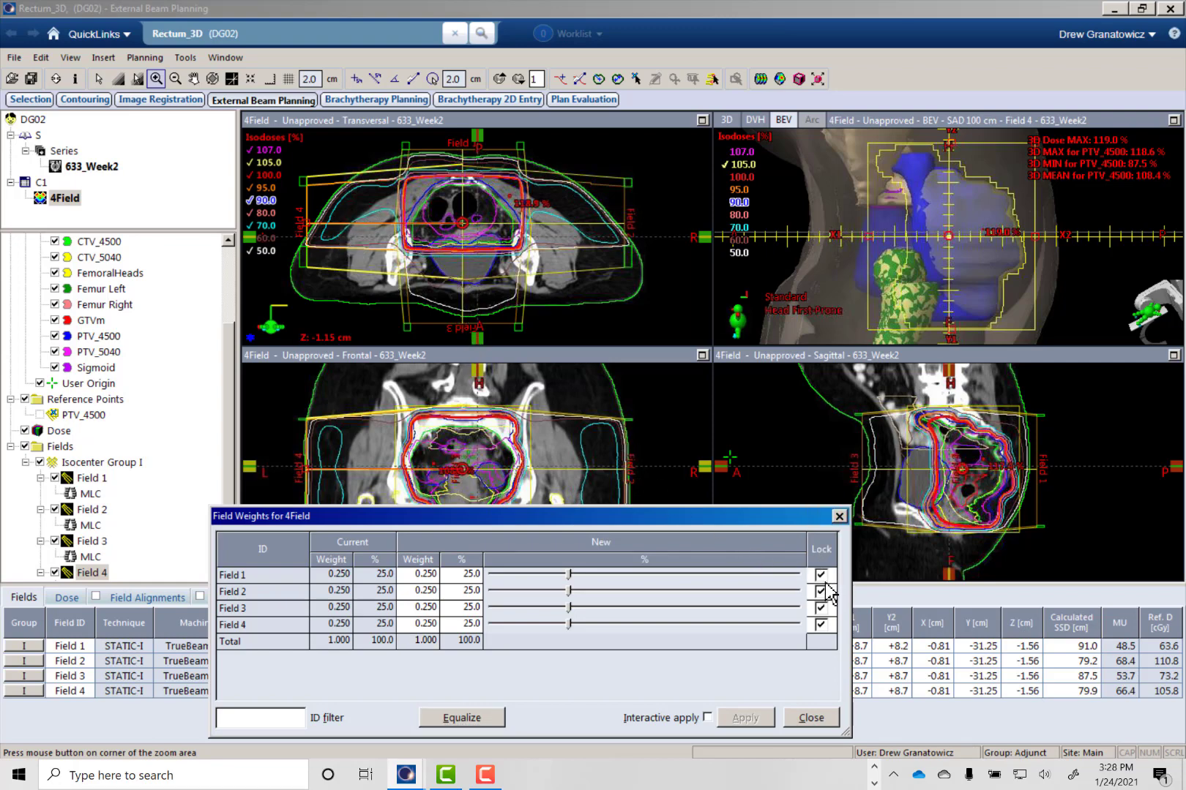
click(820, 591)
click(820, 625)
- Try a Field 4 weight of 27% and of 26%, applying each to the plan
click(459, 624)
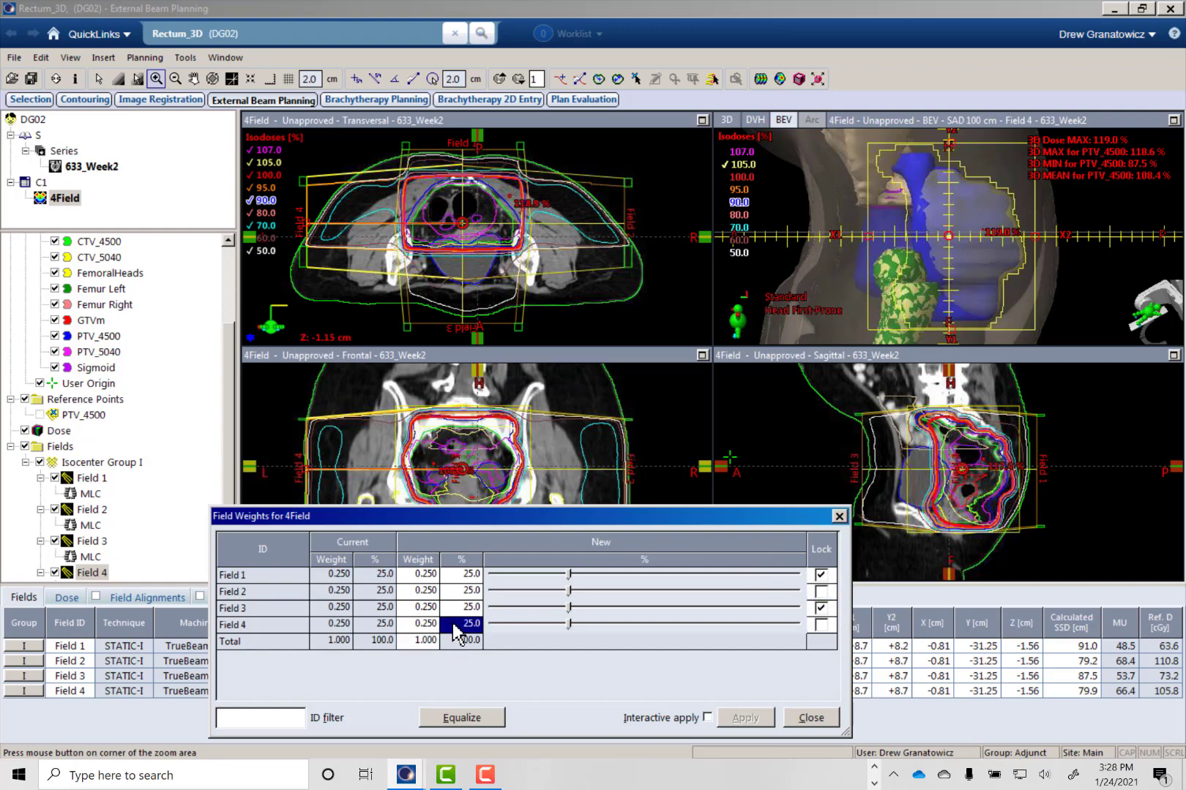
text(27)
key(Return)
click(741, 719)
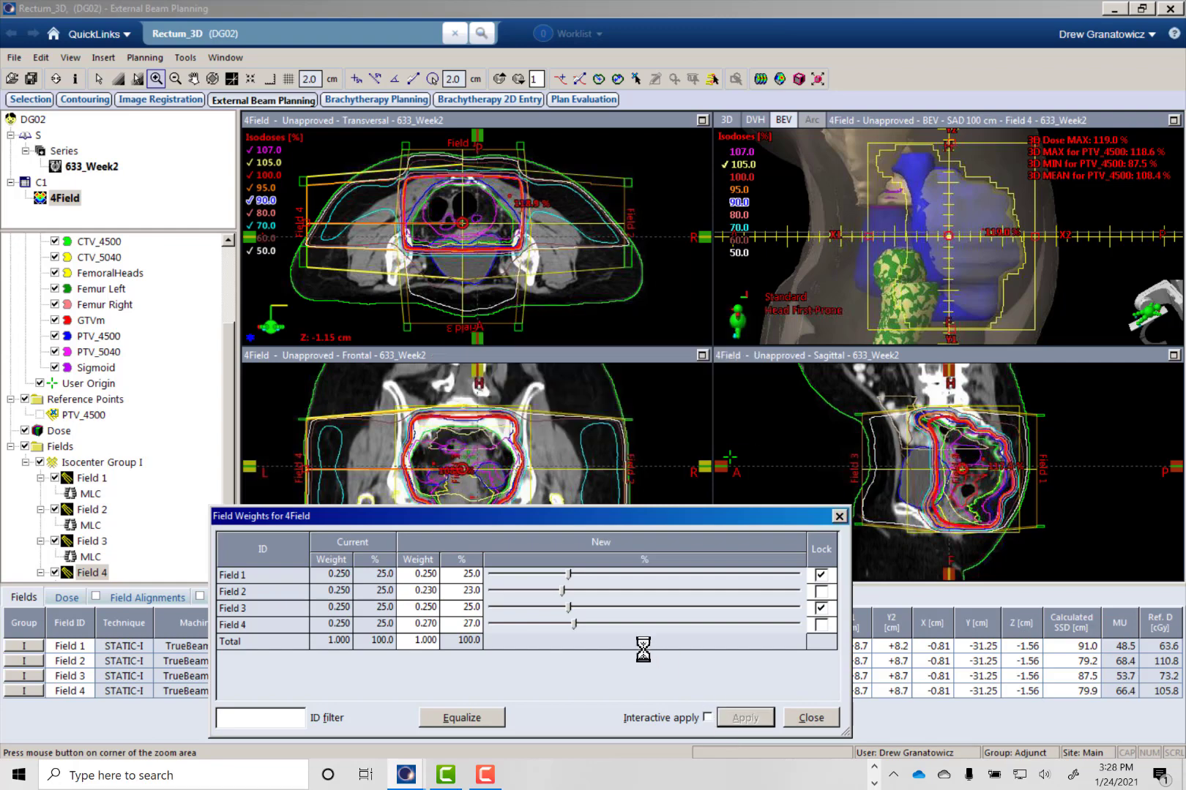
click(466, 625)
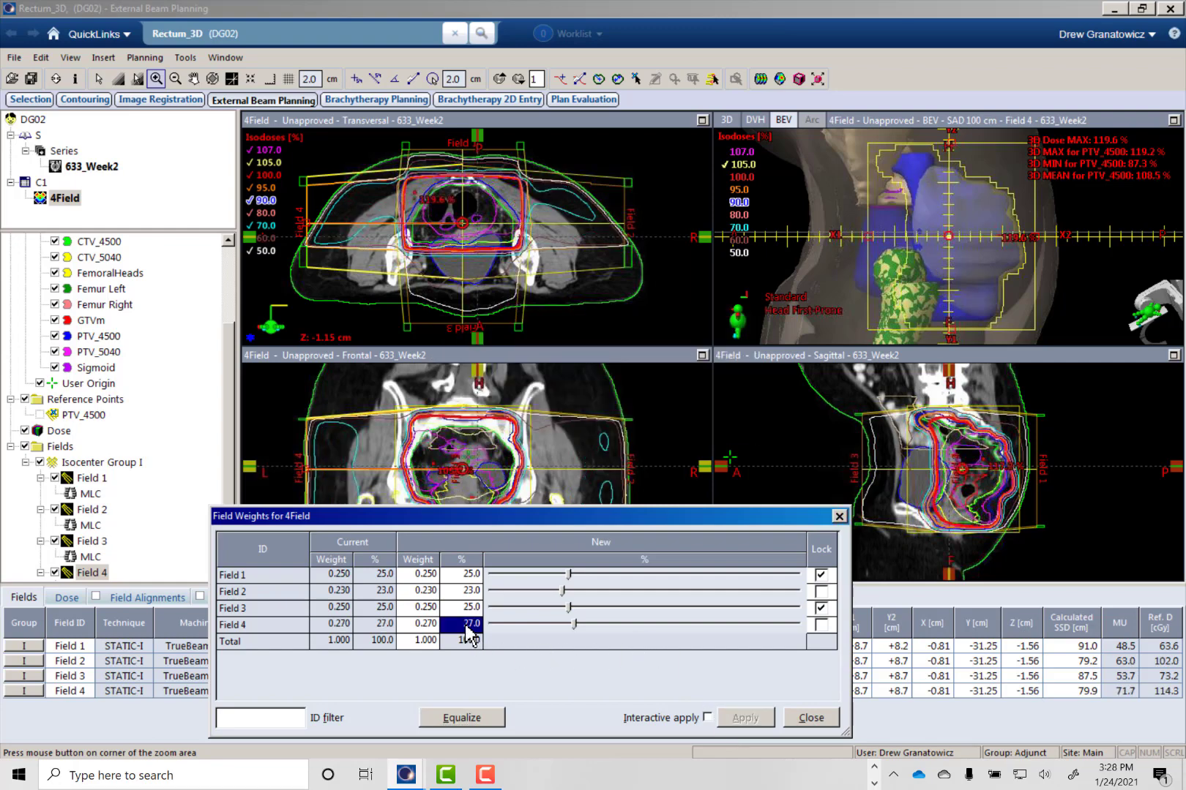
text(26)
key(Return)
click(735, 718)
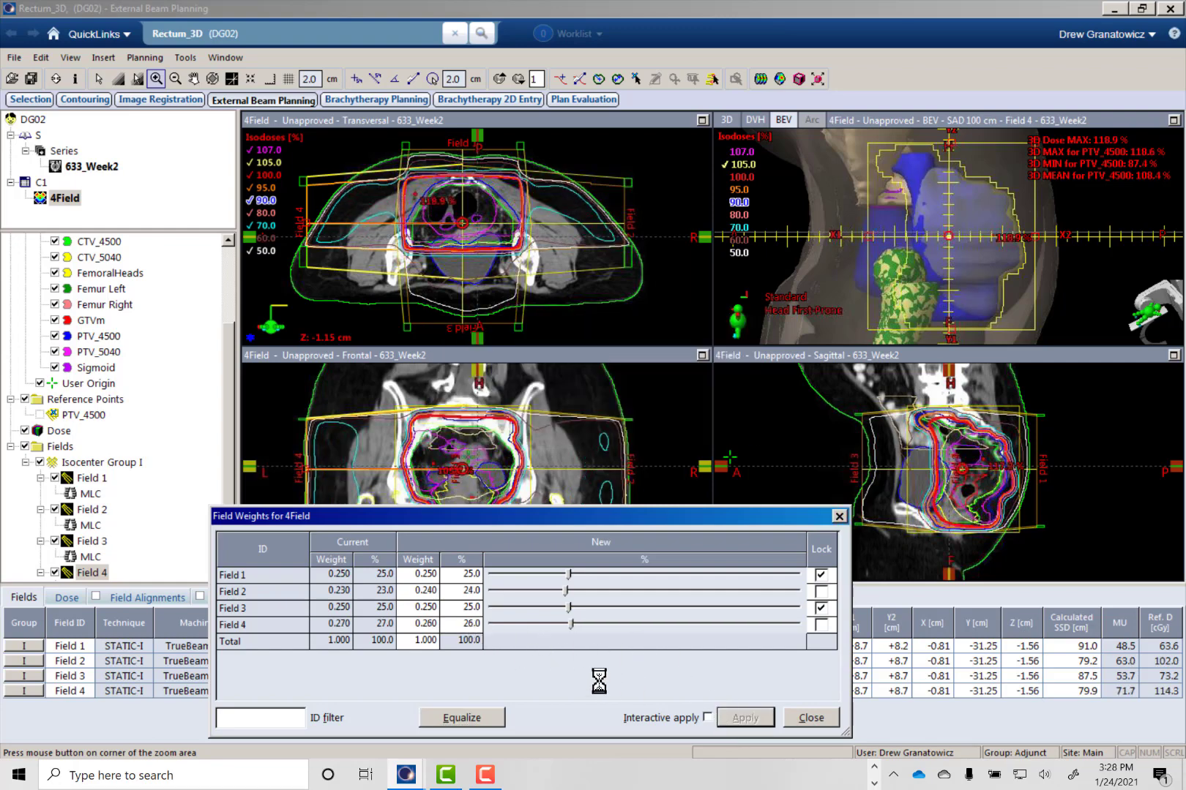
- Set the Field 4 weight to 25.5% and apply it
click(468, 626)
text(25.5)
key(Return)
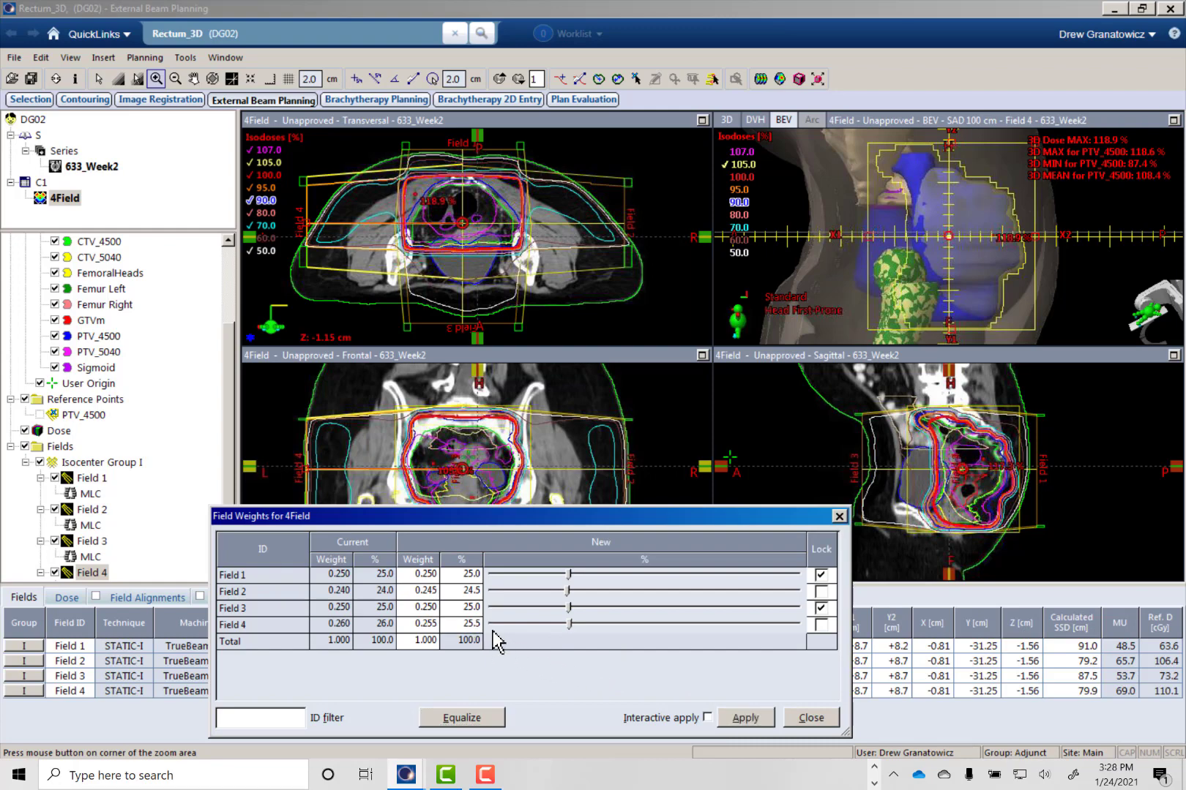
click(738, 711)
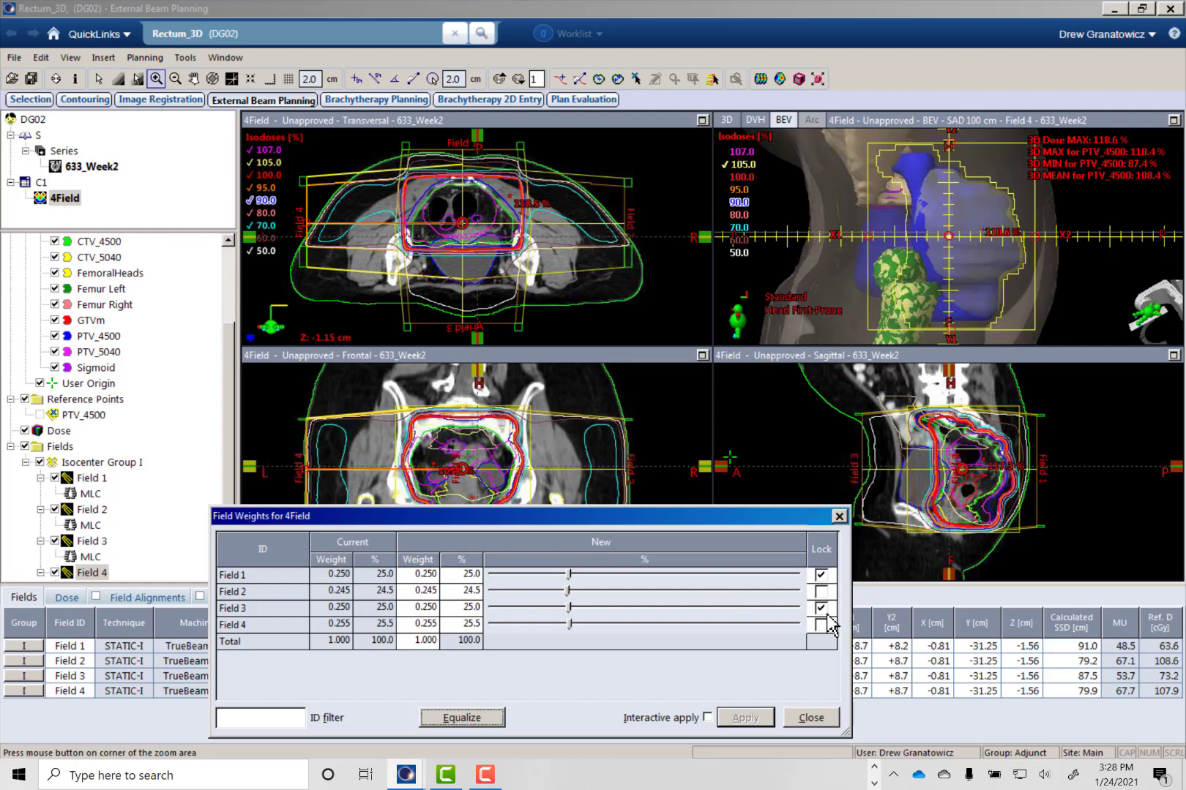
- Switch the locks to Field 2 and Field 4, raise the Field 3 weight to 30.8% and apply it
click(281, 720)
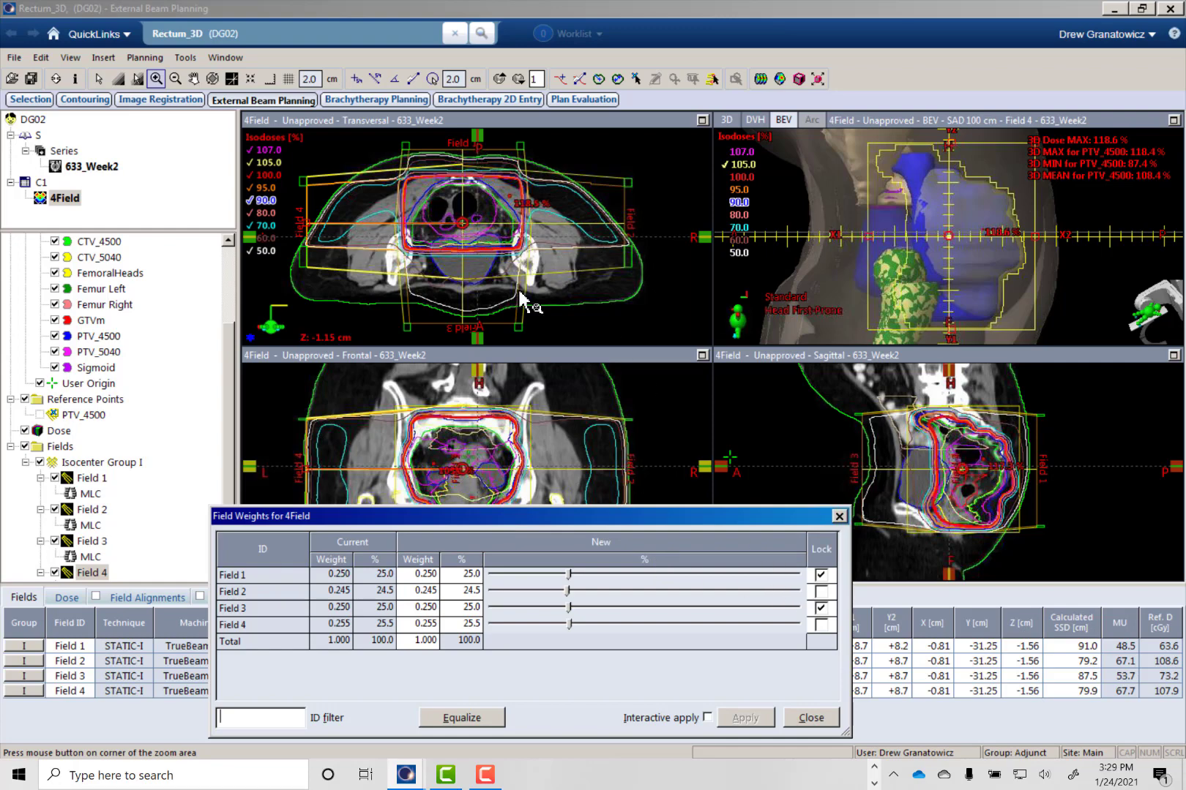
click(824, 559)
drag(568, 607, 586, 607)
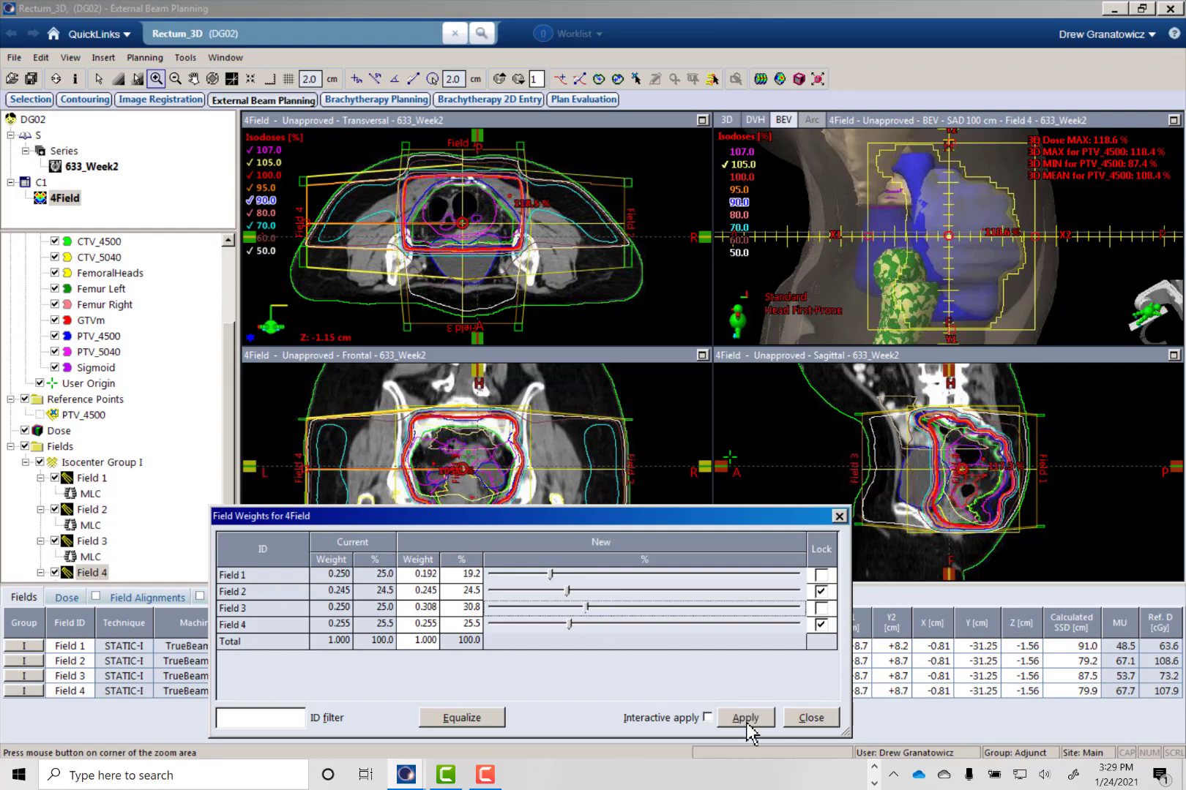
click(753, 720)
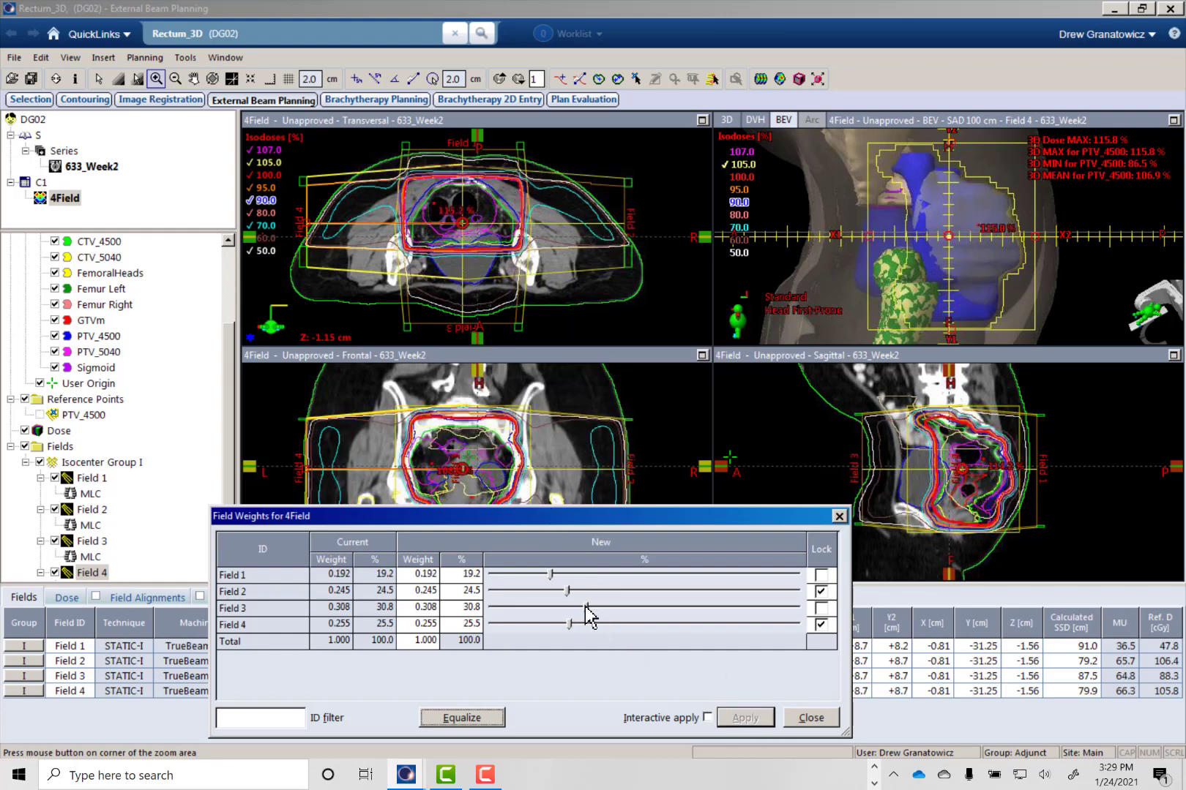
- Raise the Field 3 weight to 36.4%, apply it and check the dose on the neighbouring transversal slices
drag(586, 607, 603, 607)
click(745, 719)
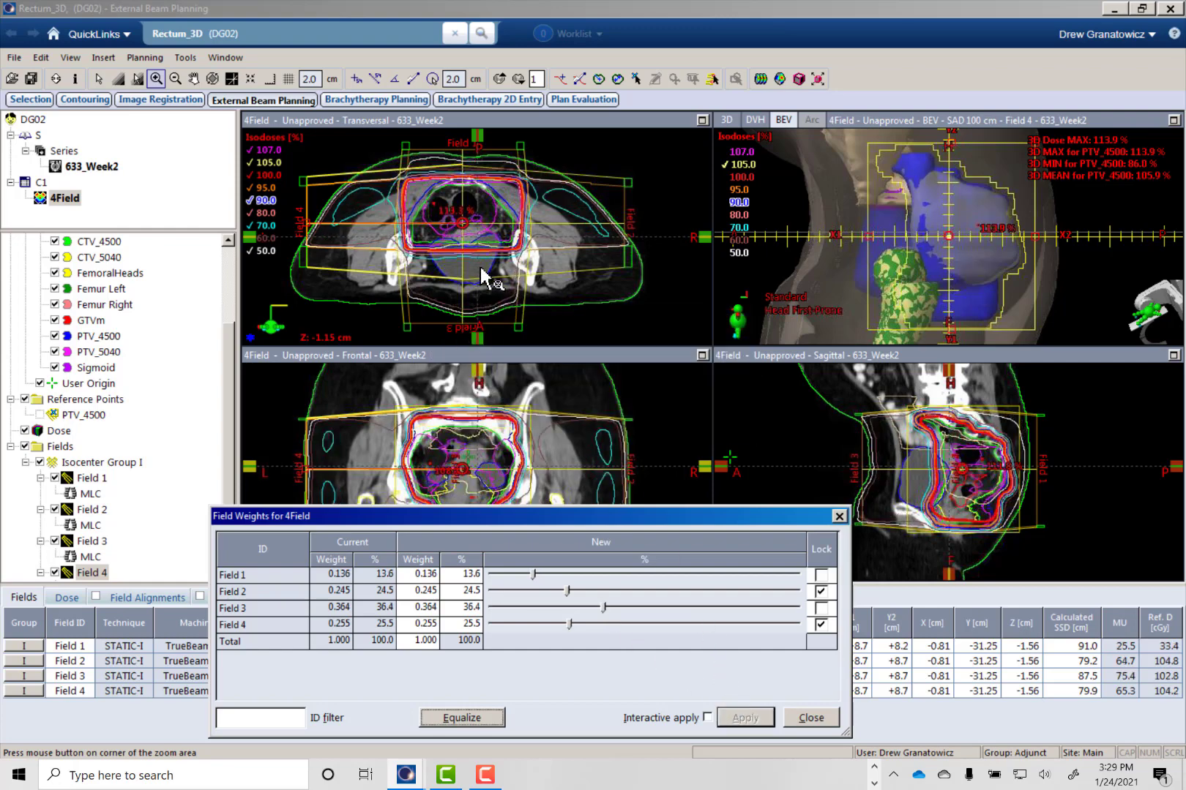
scroll(476, 242, up, 6)
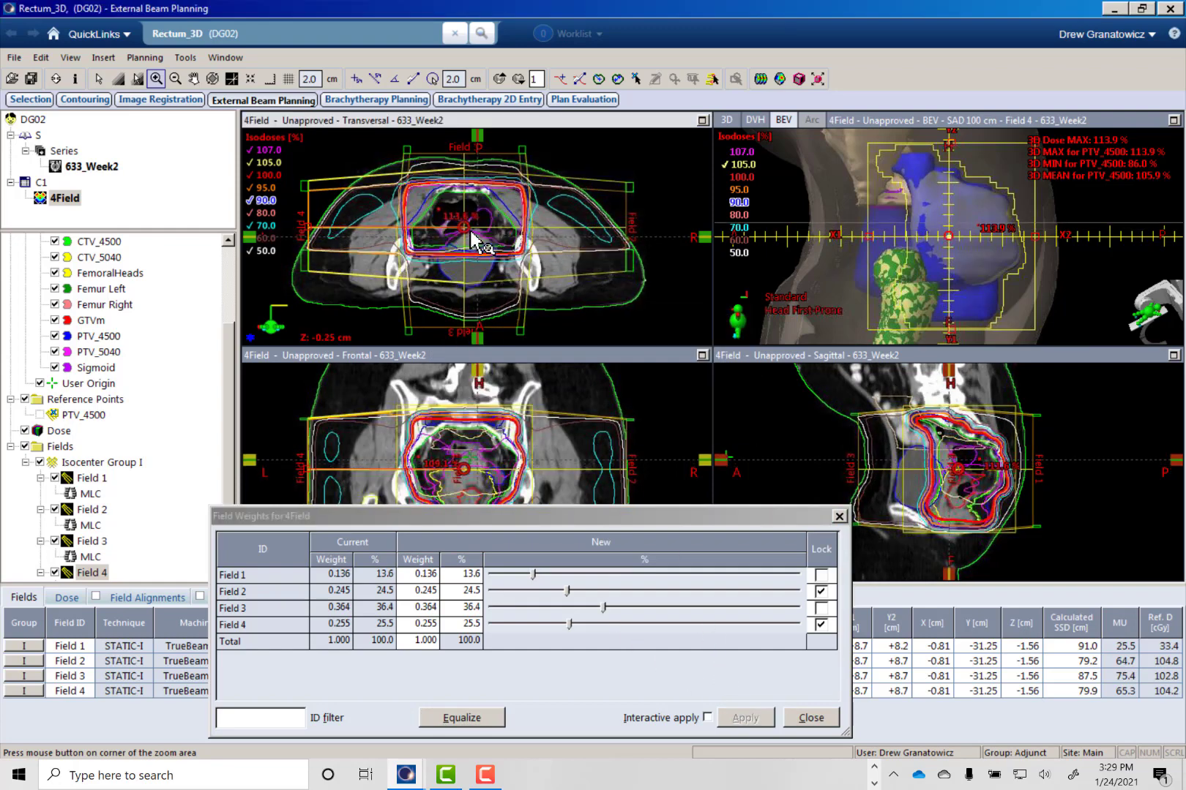
scroll(475, 241, down, 13)
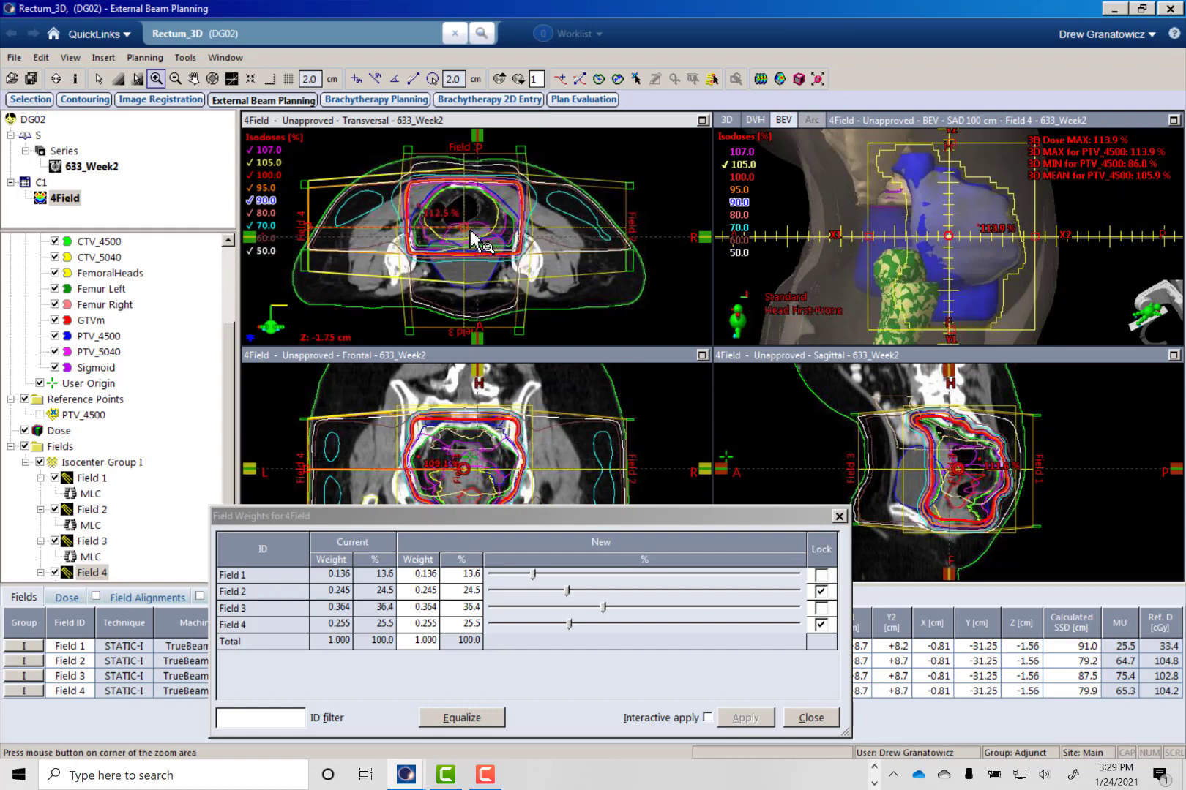
scroll(474, 242, up, 19)
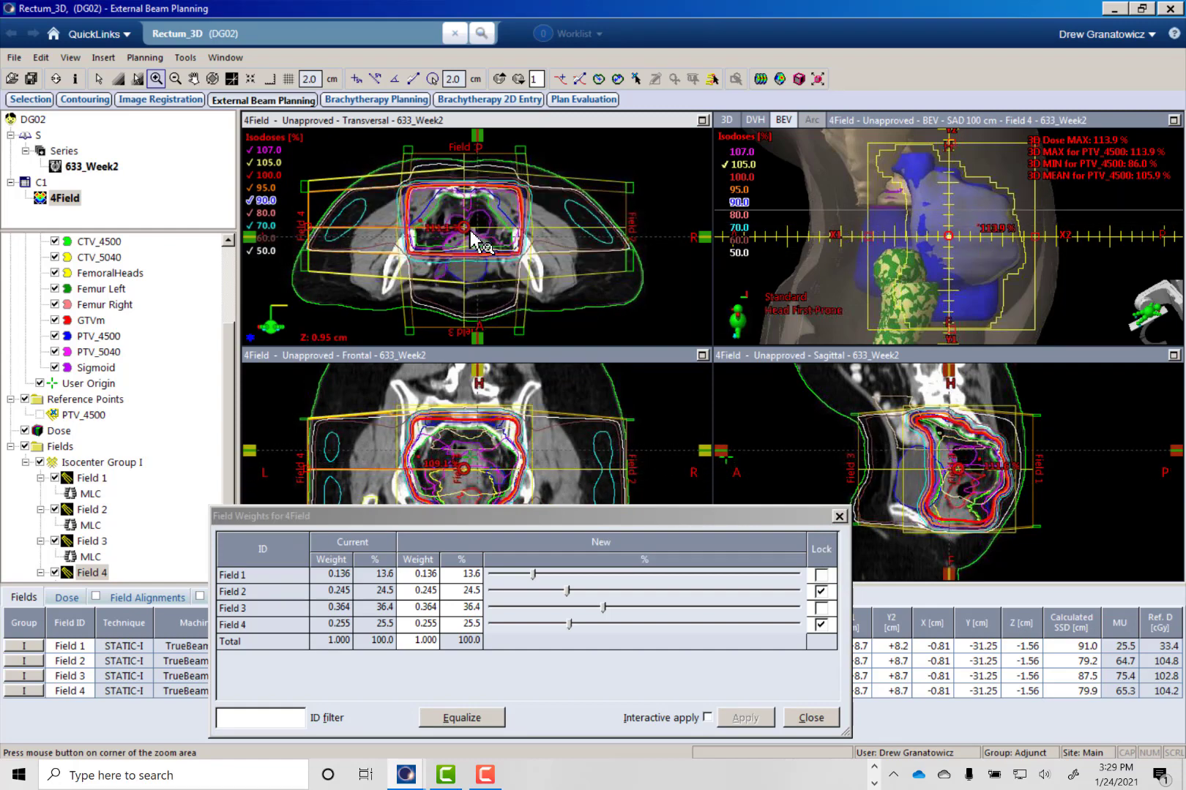
scroll(474, 241, down, 9)
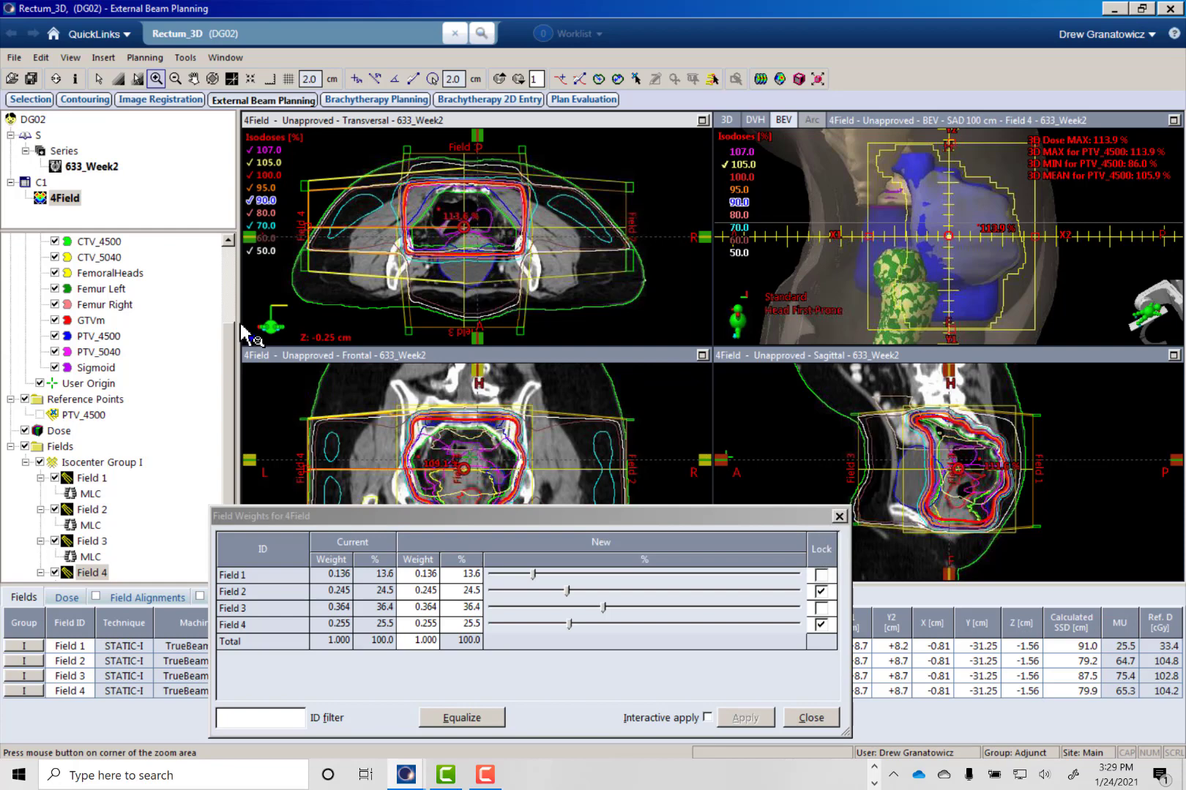
- Hide all structures of CT_1 and open the isodose level editor for the plan's dose
drag(231, 379, 226, 280)
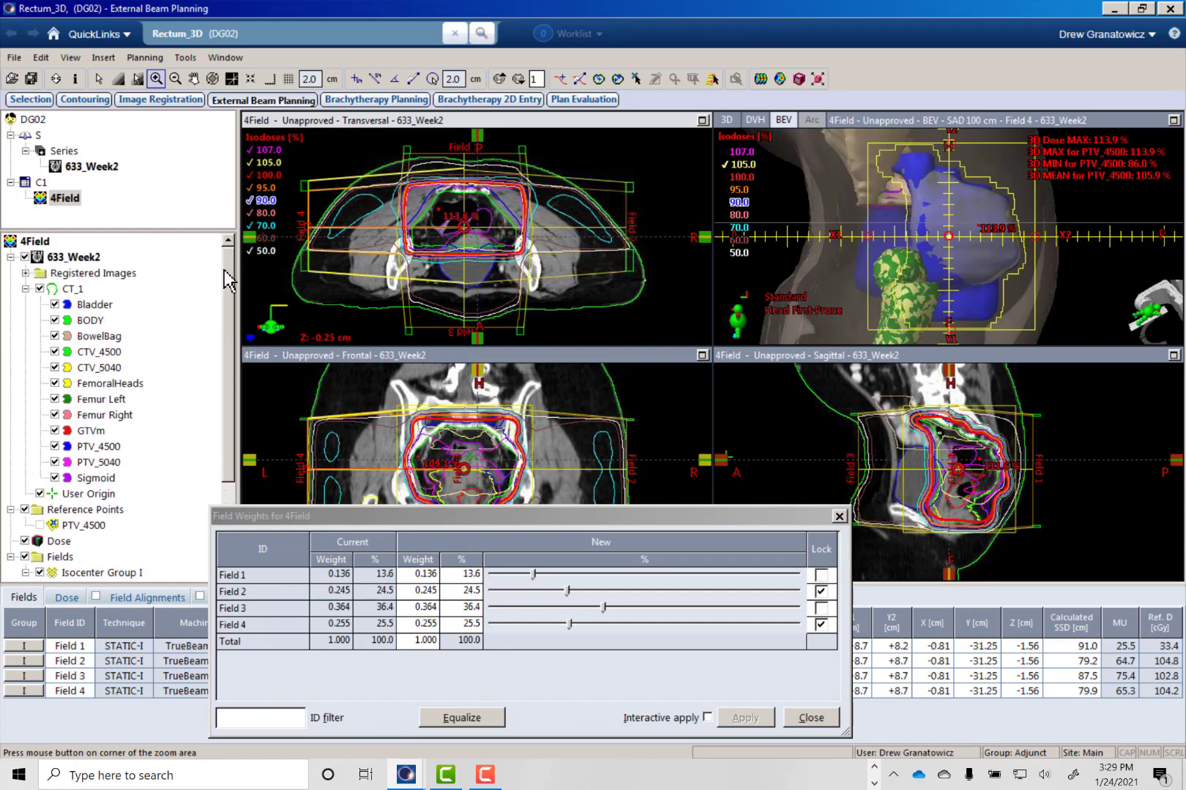
click(40, 290)
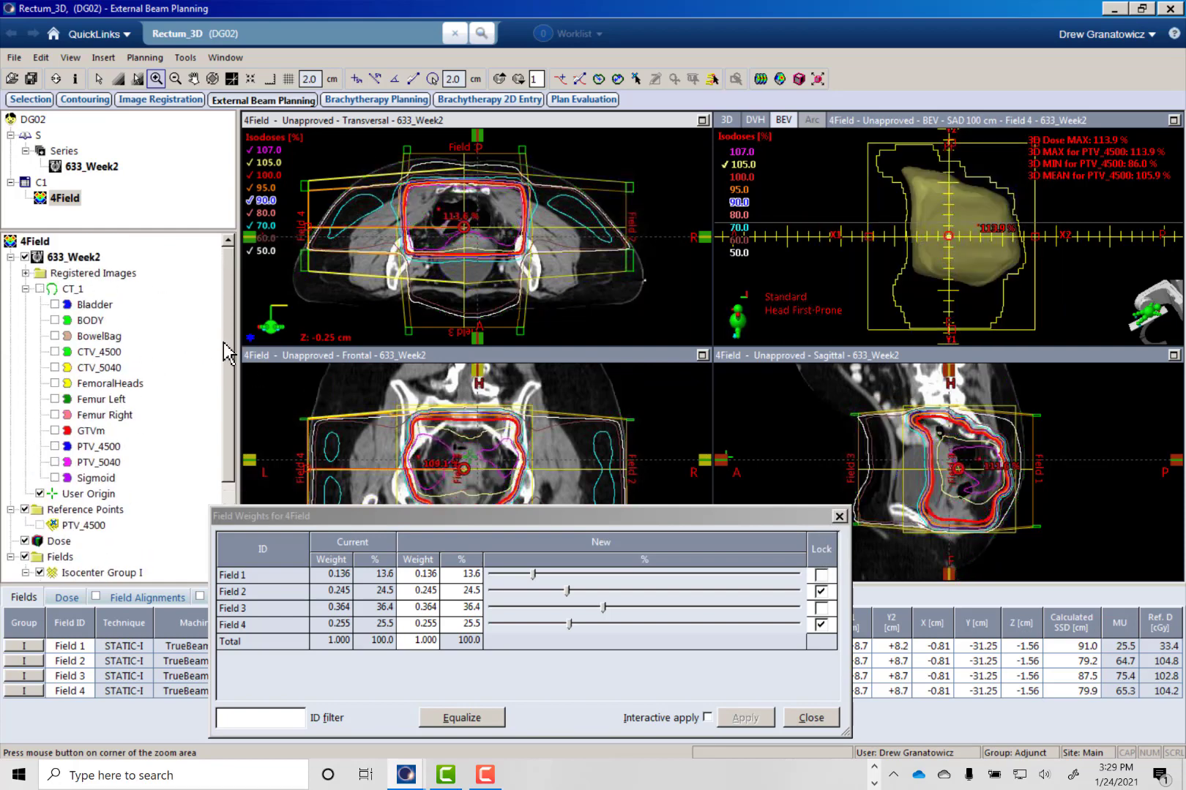
scroll(113, 451, down, 3)
right_click(63, 415)
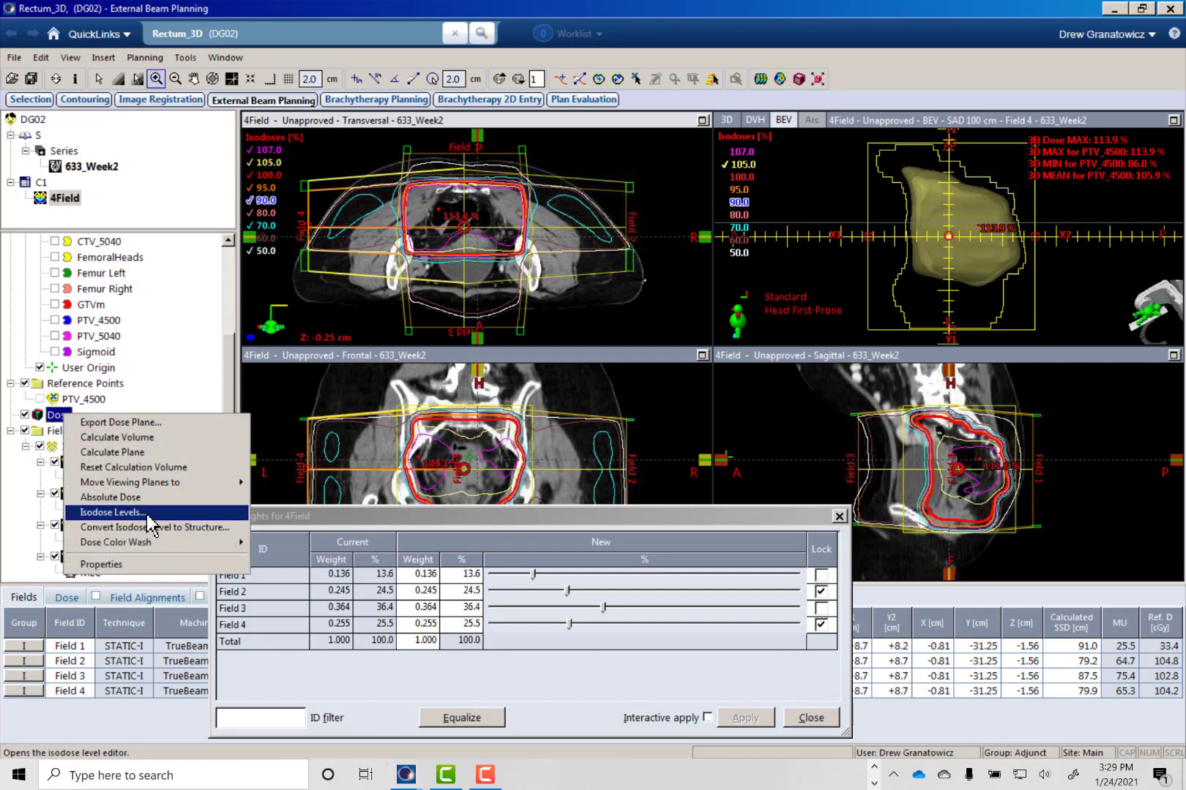
click(114, 512)
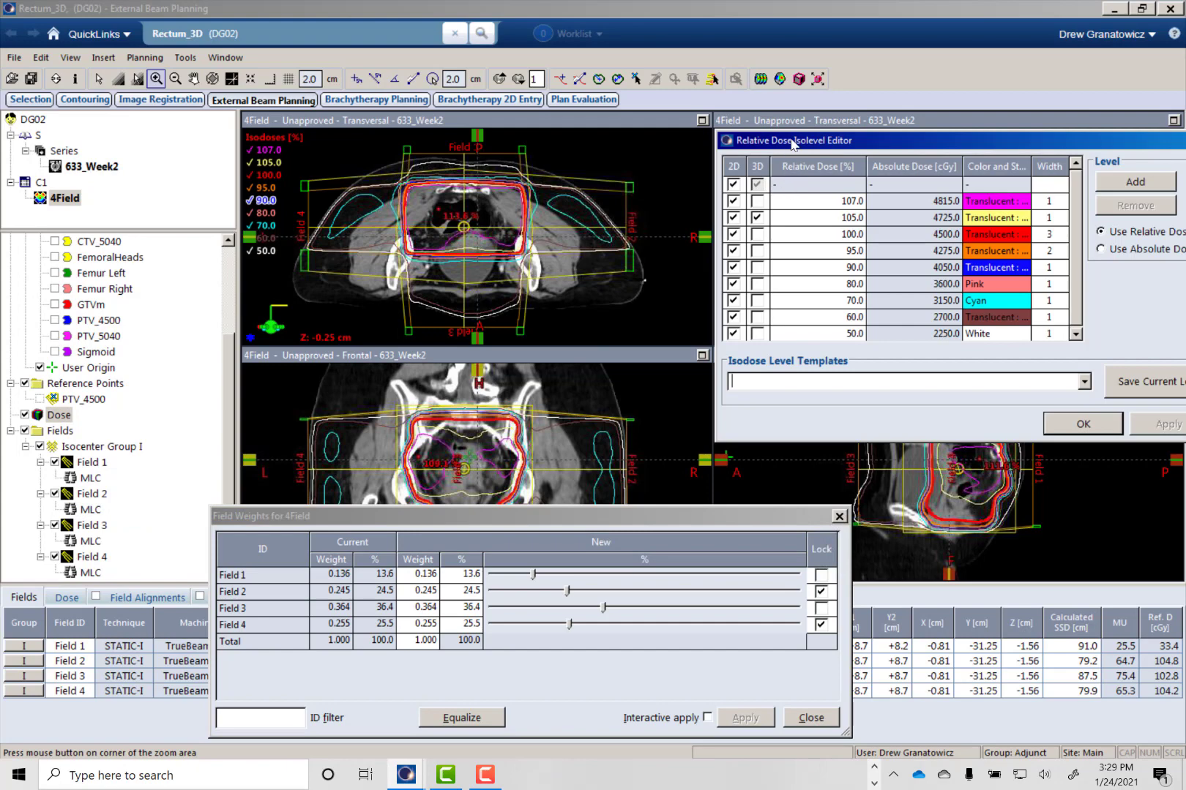
- Display the 107% isodose in 3D instead of the 105% one and give it the Segment : Magenta style
drag(792, 144, 385, 232)
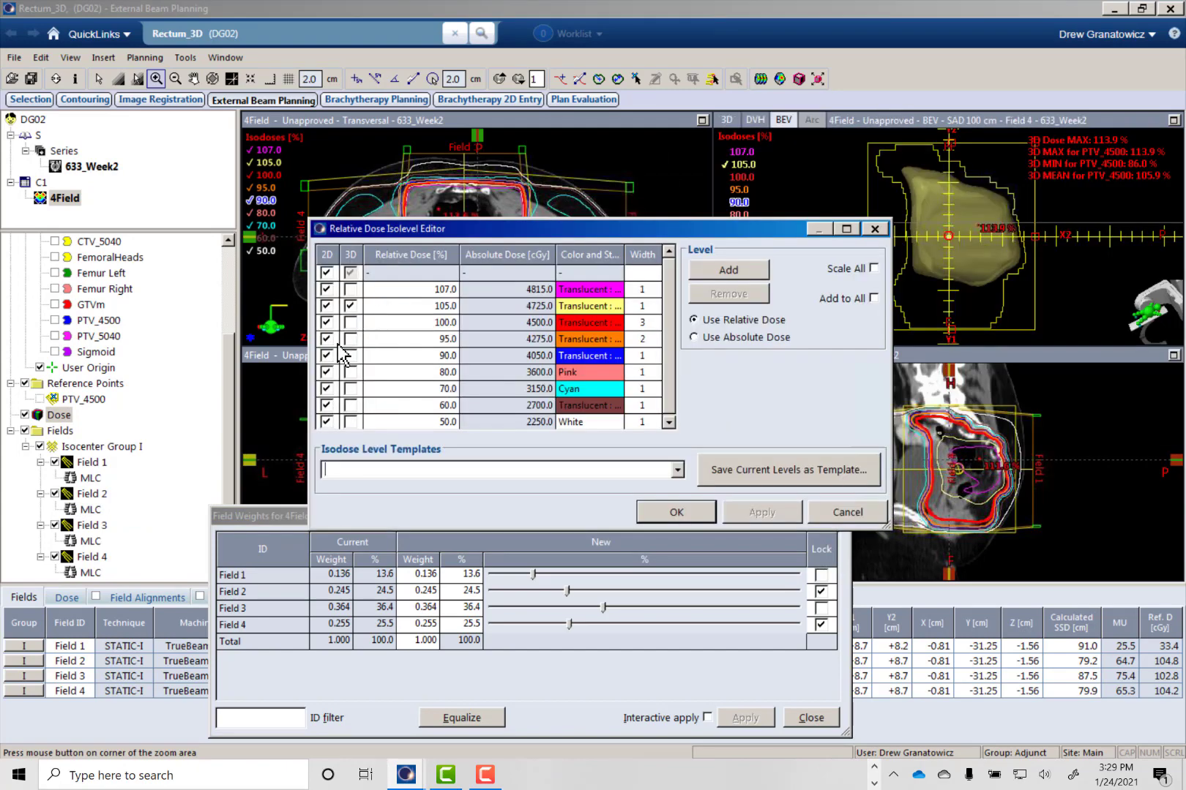
click(351, 303)
click(351, 288)
click(612, 290)
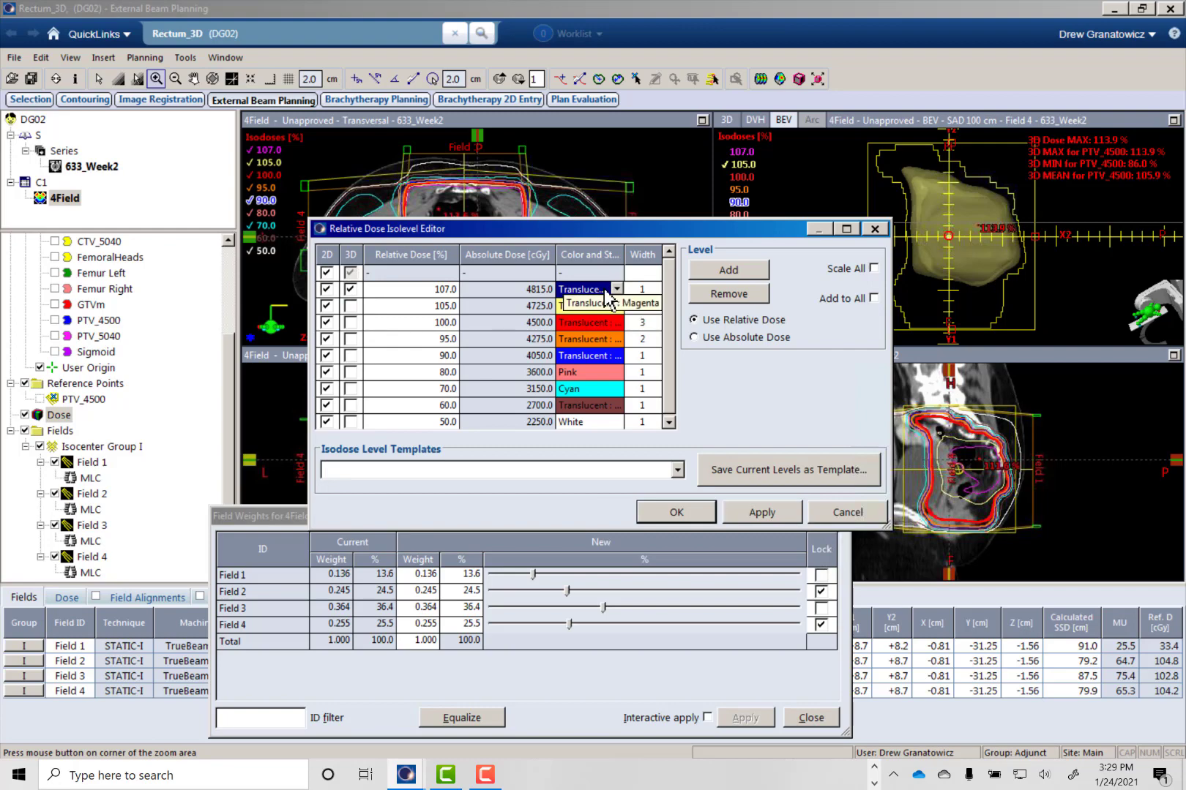
click(616, 290)
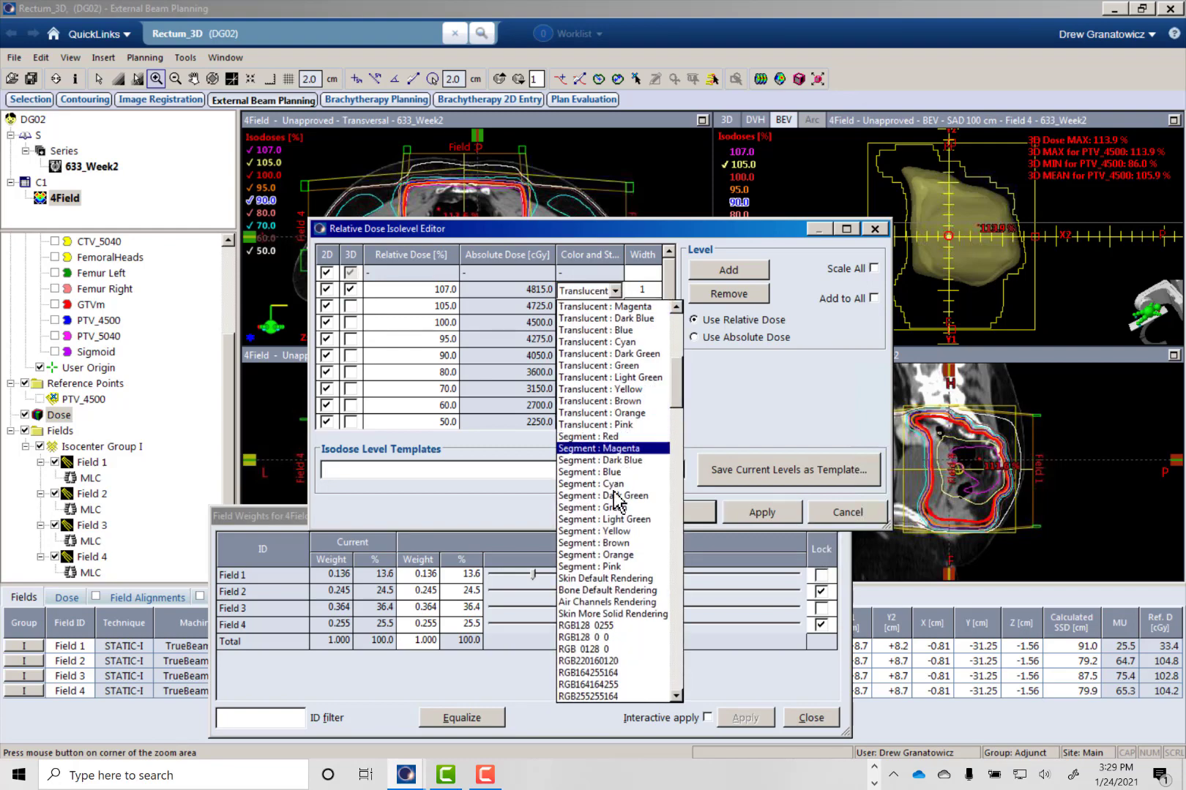
click(619, 449)
click(684, 514)
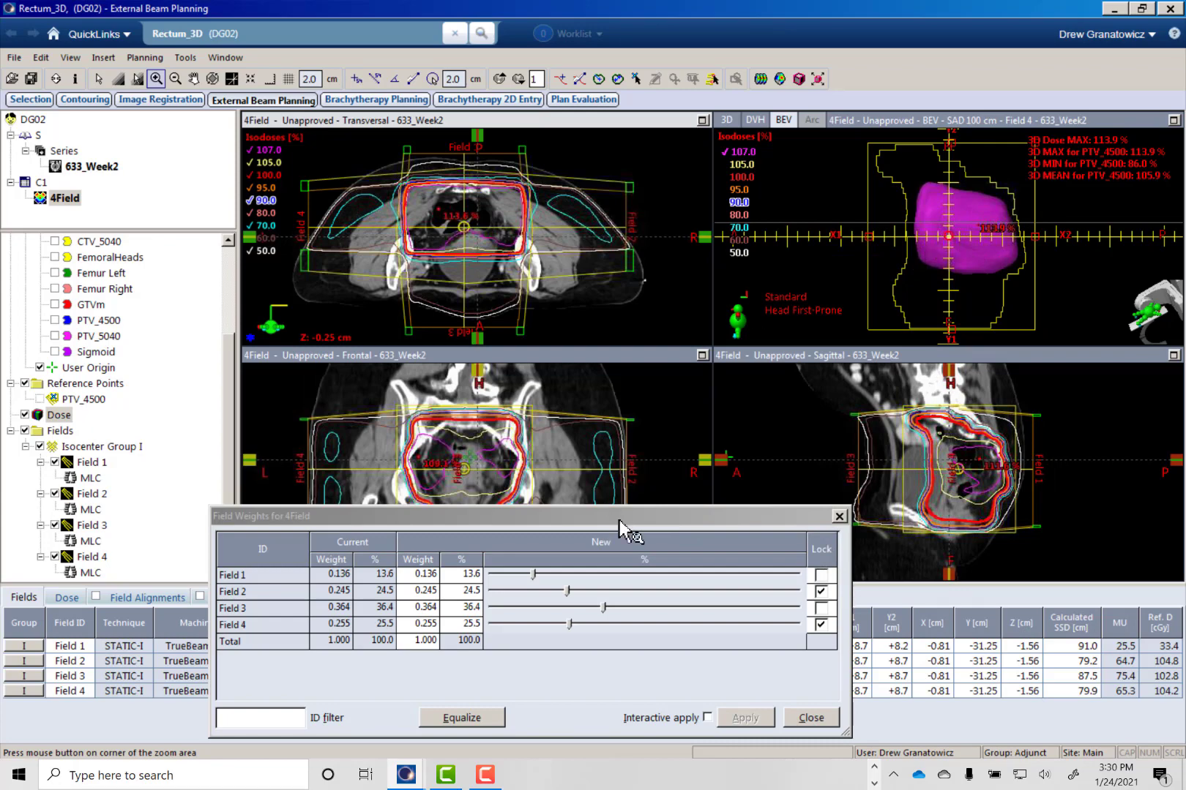
- Close the field weights and examine the 107% isodose with the MLC in the beam's eye view of Fields 1 to 4
drag(614, 532, 605, 473)
click(801, 658)
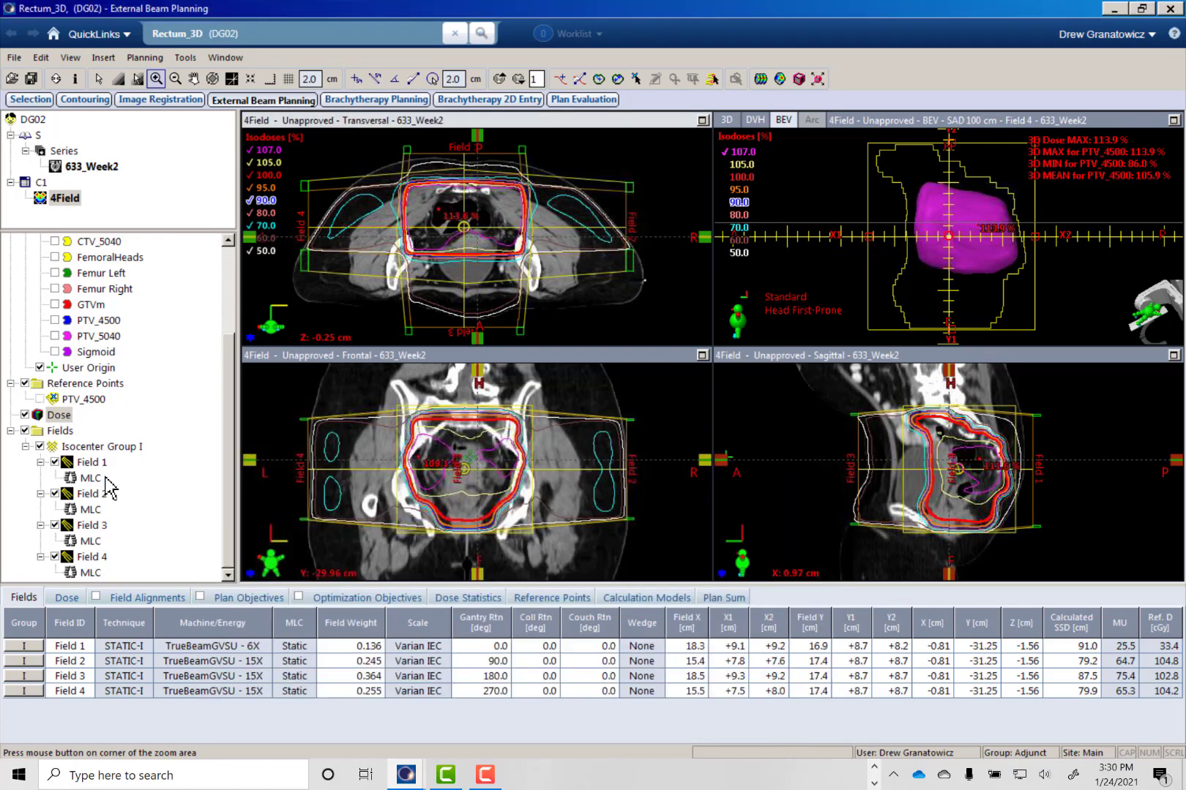
click(88, 479)
click(88, 510)
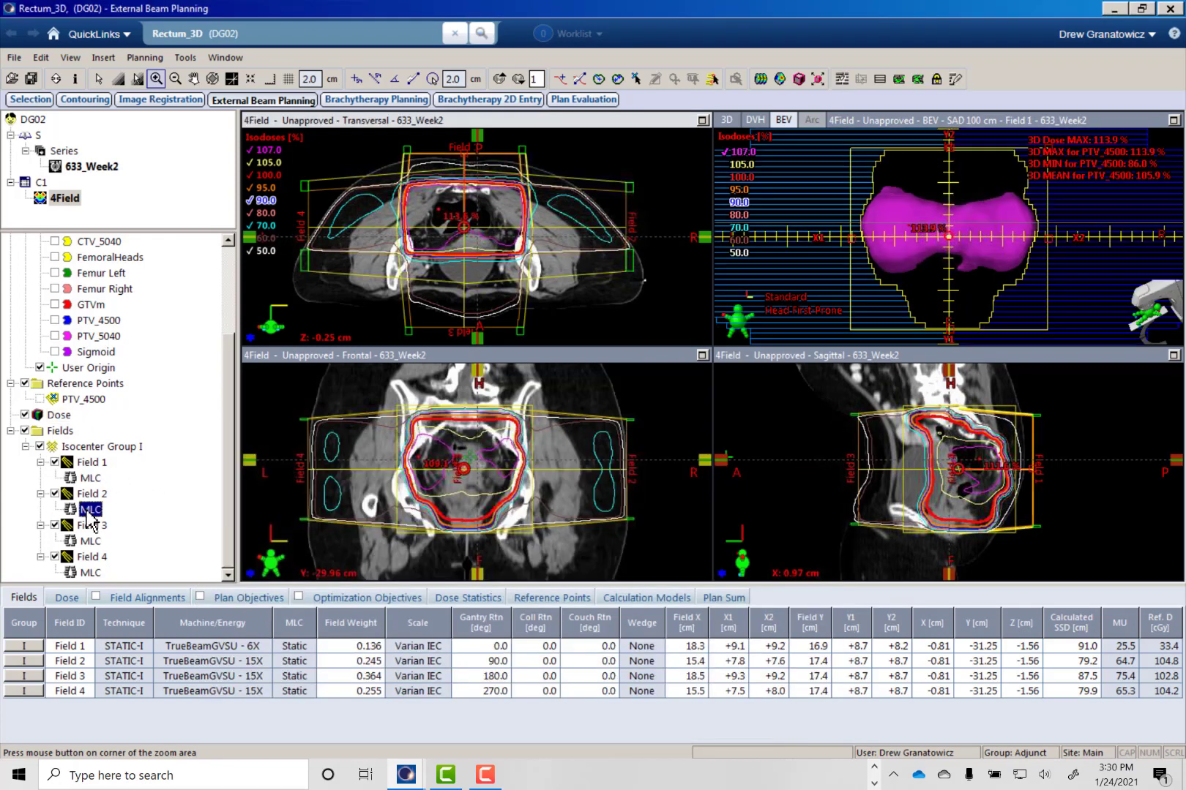
click(86, 541)
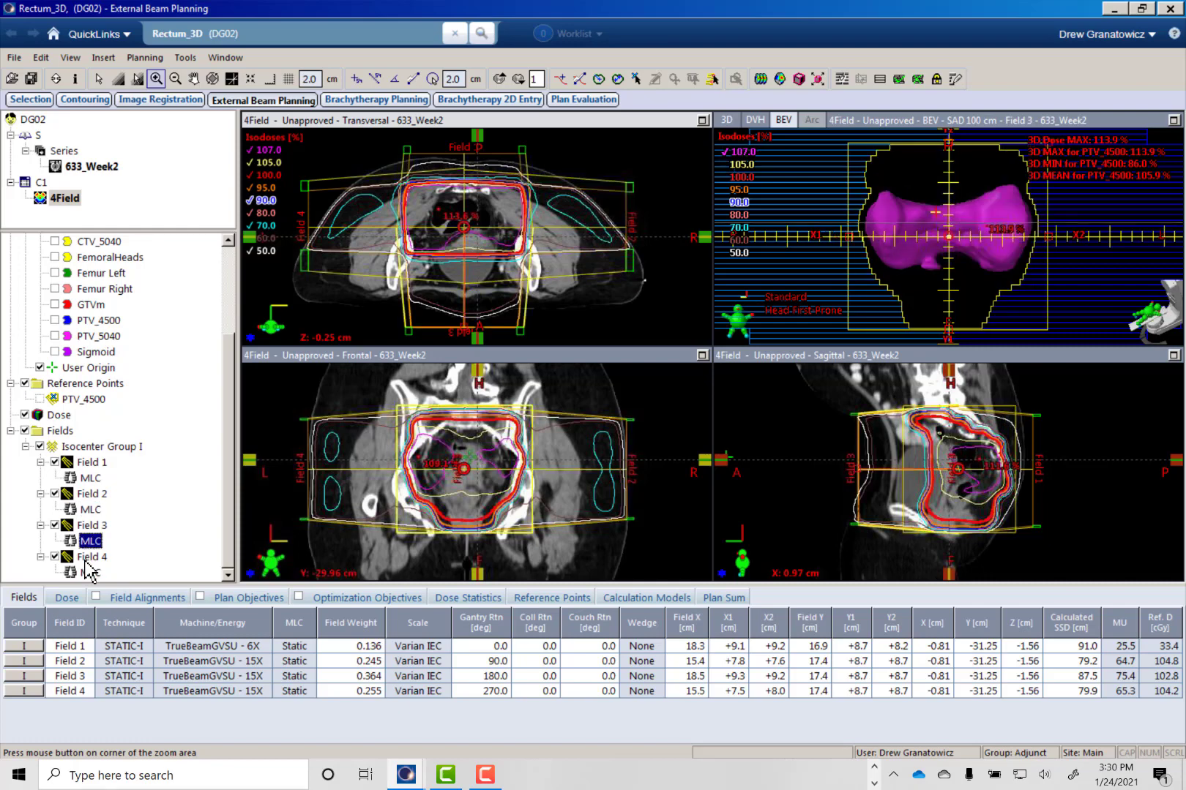
click(87, 572)
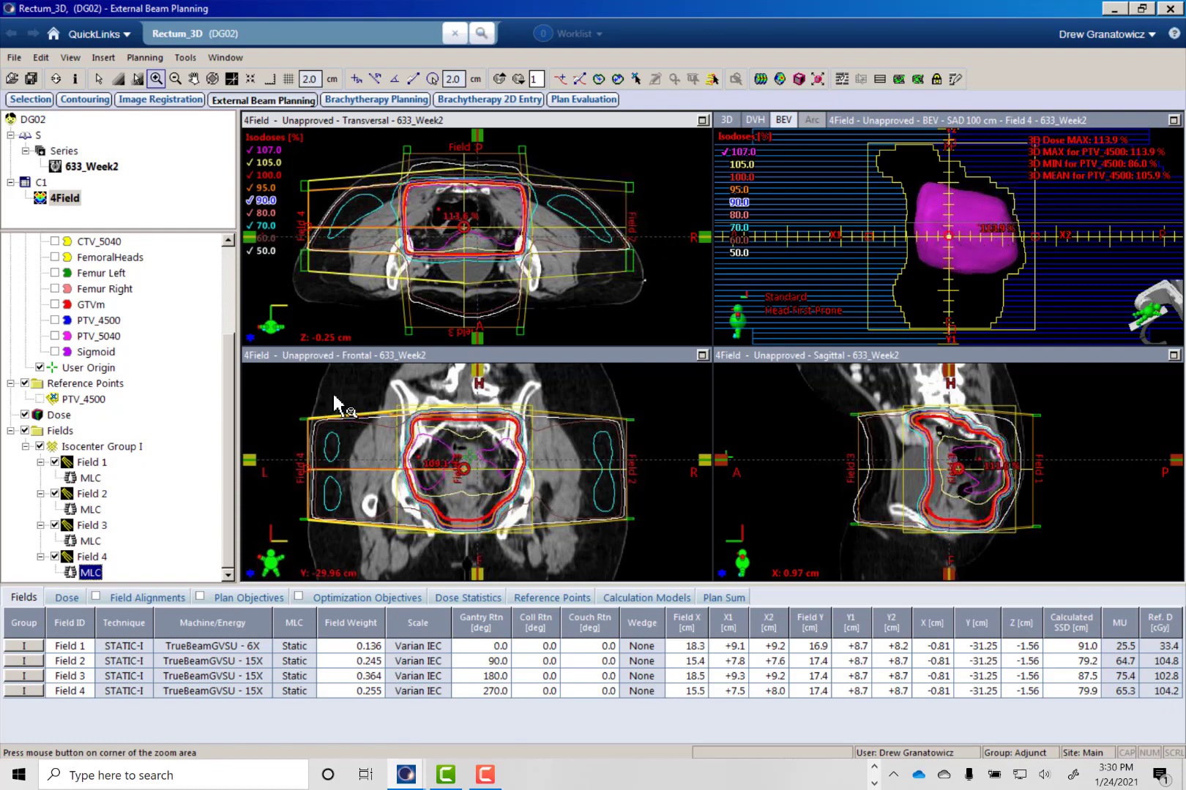
click(83, 482)
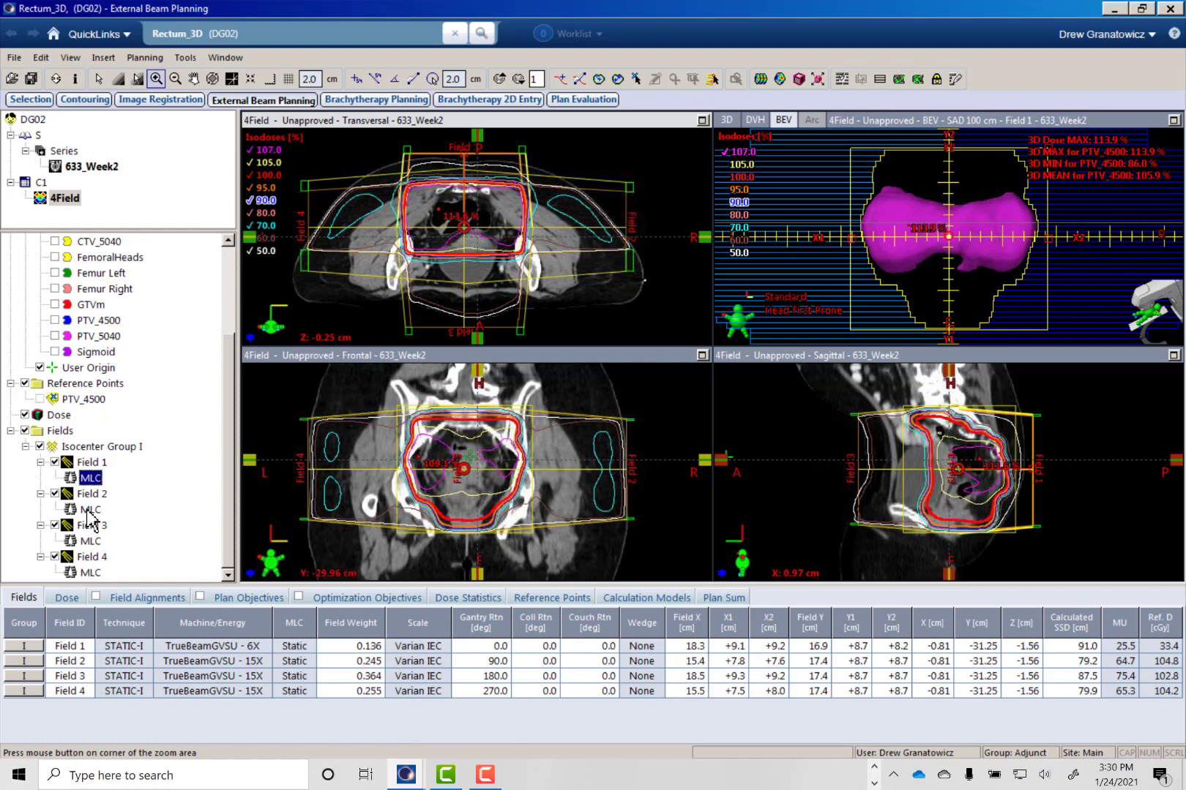
click(89, 510)
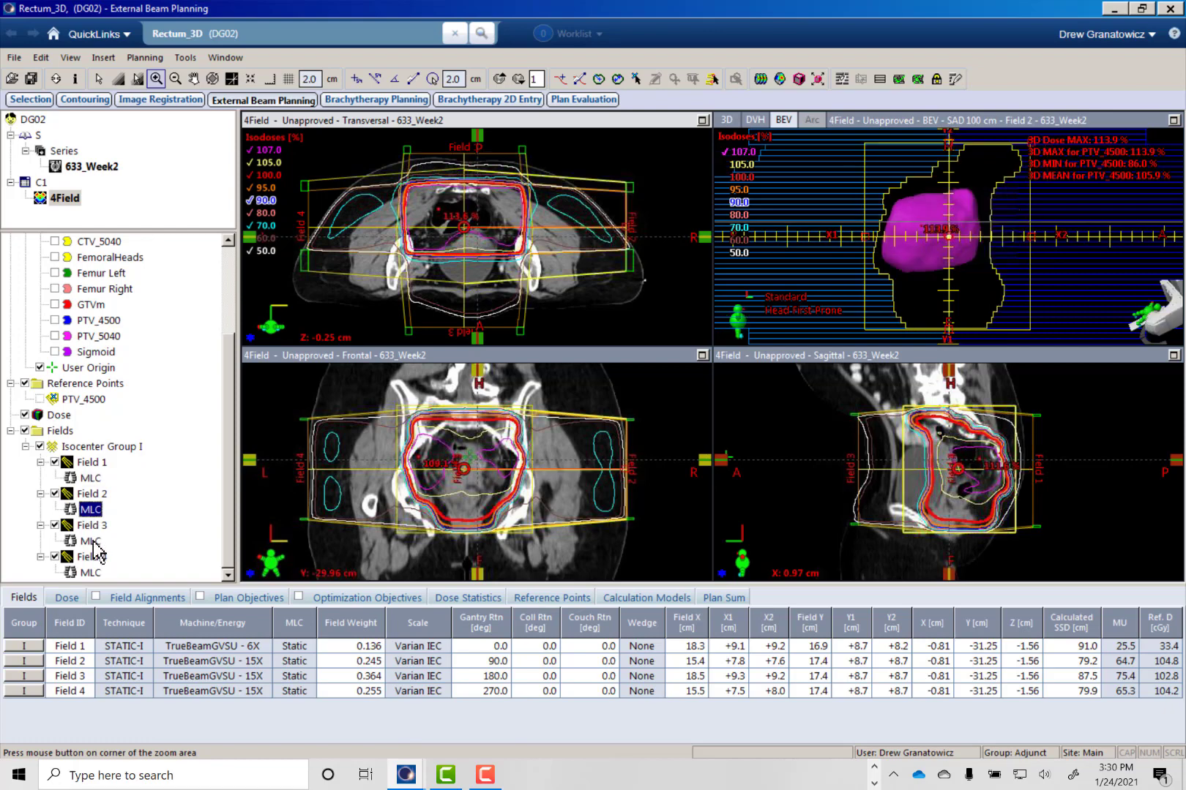
click(91, 541)
click(91, 573)
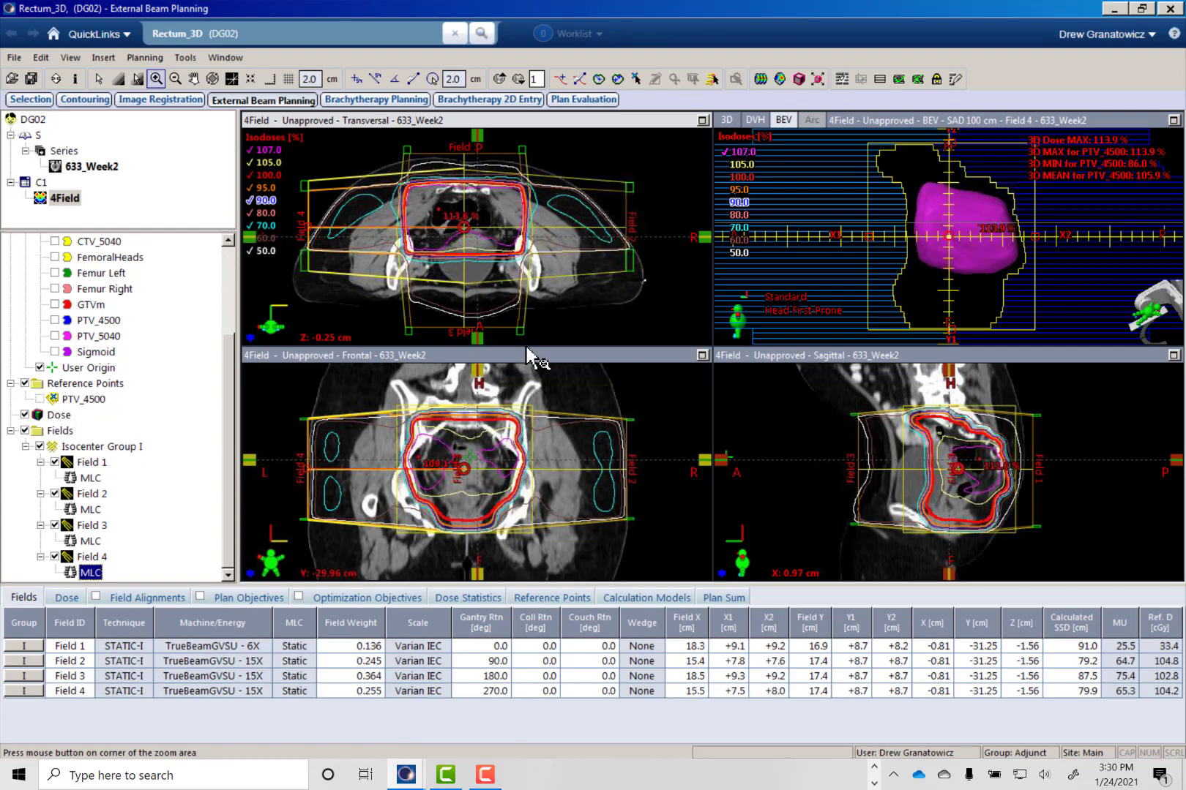
- Open the plan's field weights, set the Field 3 weight to 10% and apply it
key(ctrl+w)
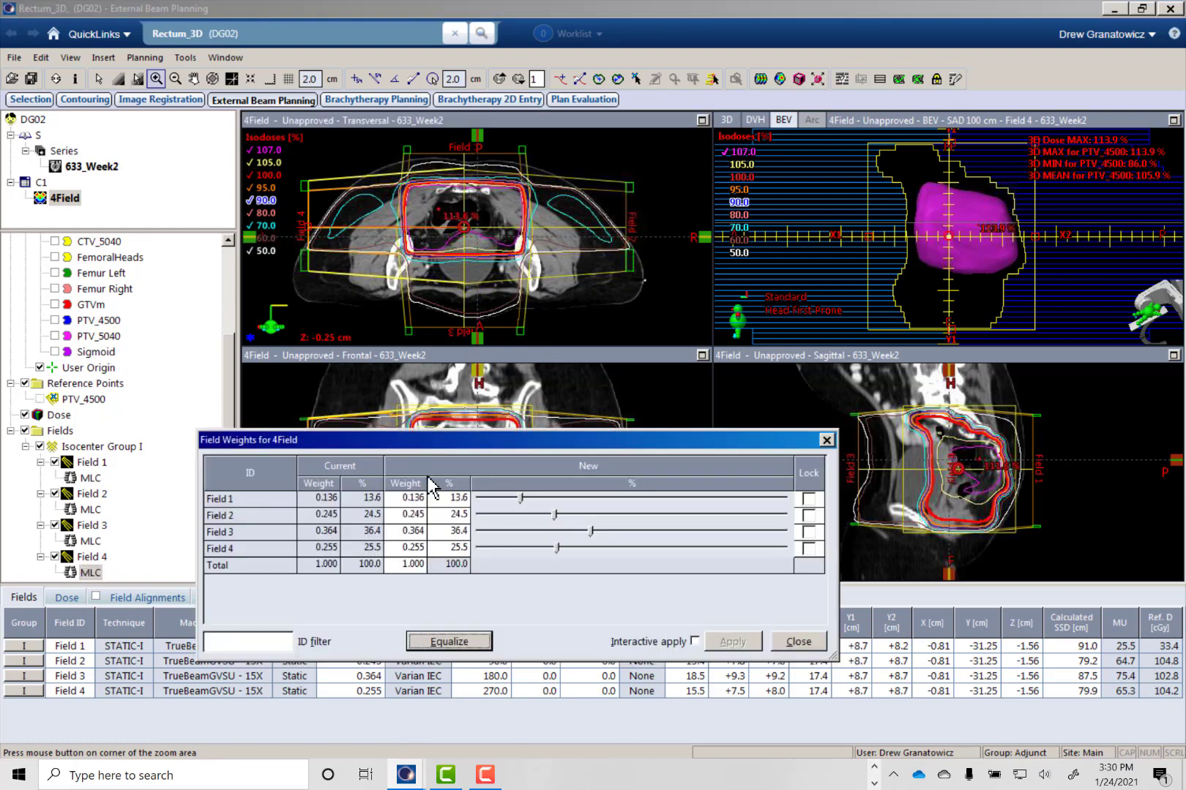
click(446, 533)
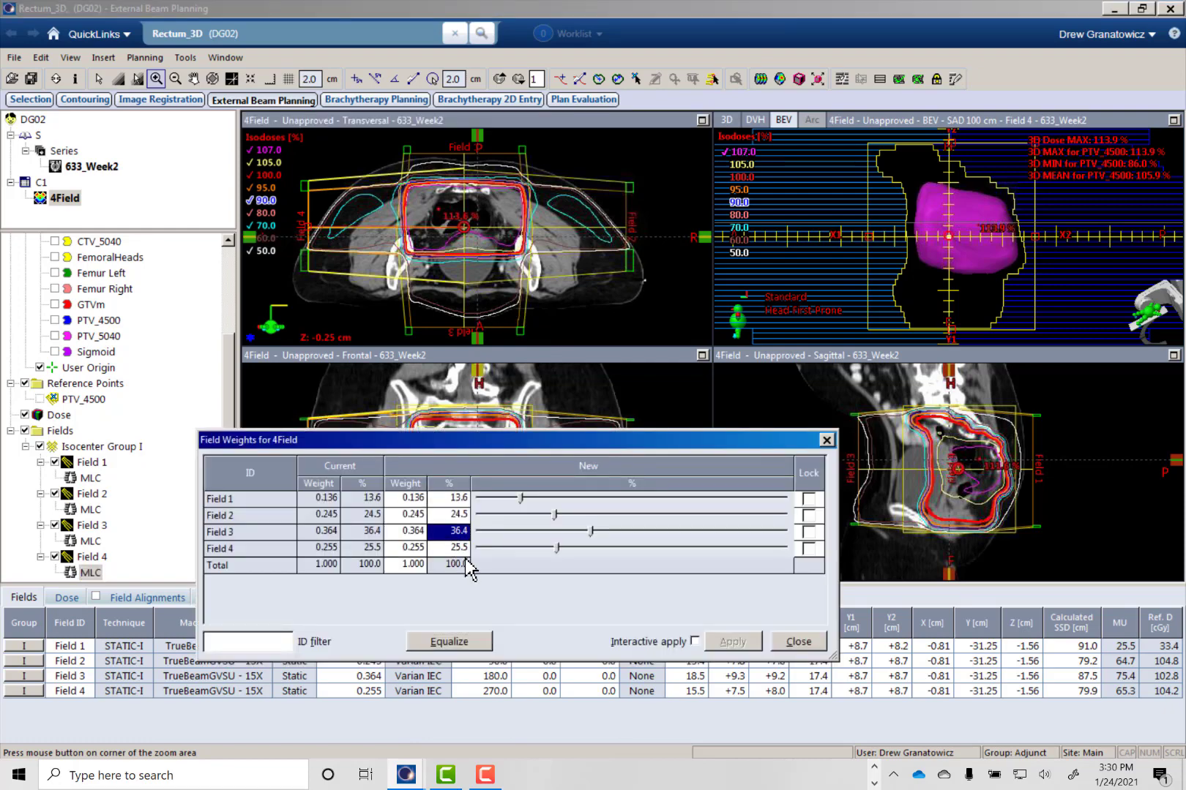
text(10)
key(Return)
click(732, 641)
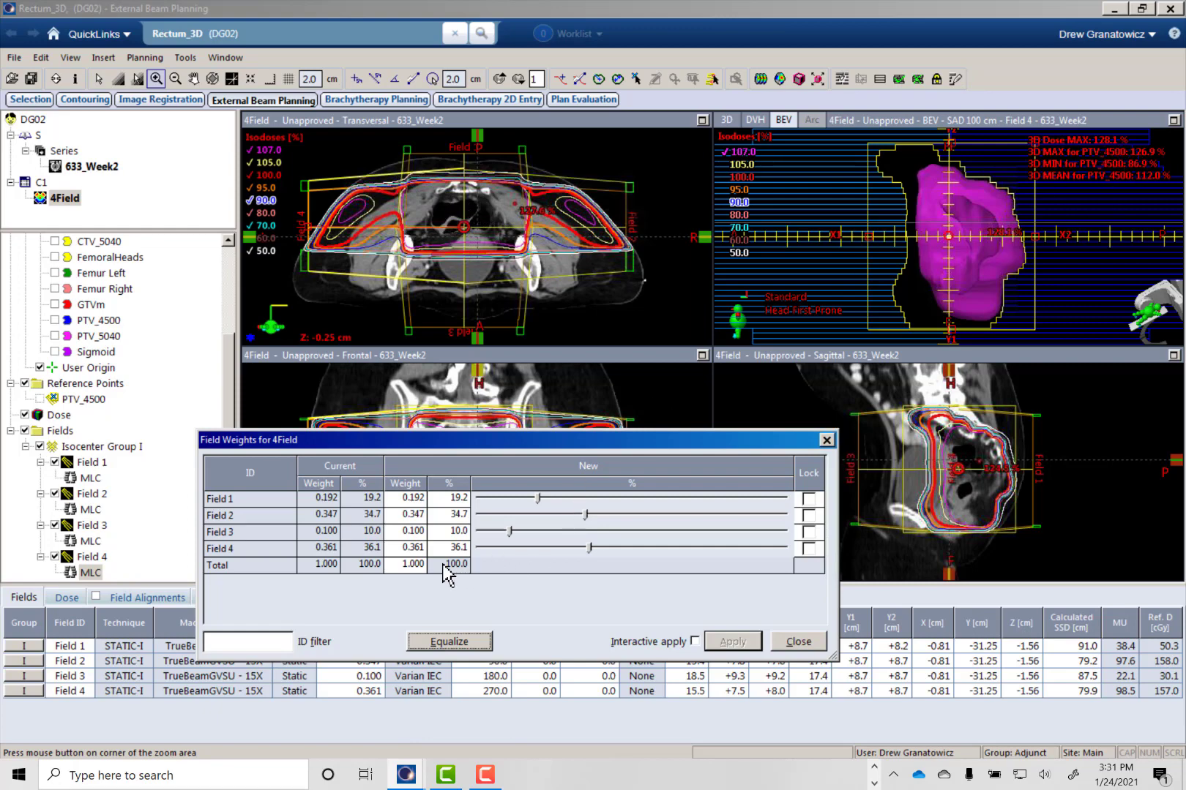
- Set the Field 3 weight to 15% and apply it
double_click(451, 532)
text(15)
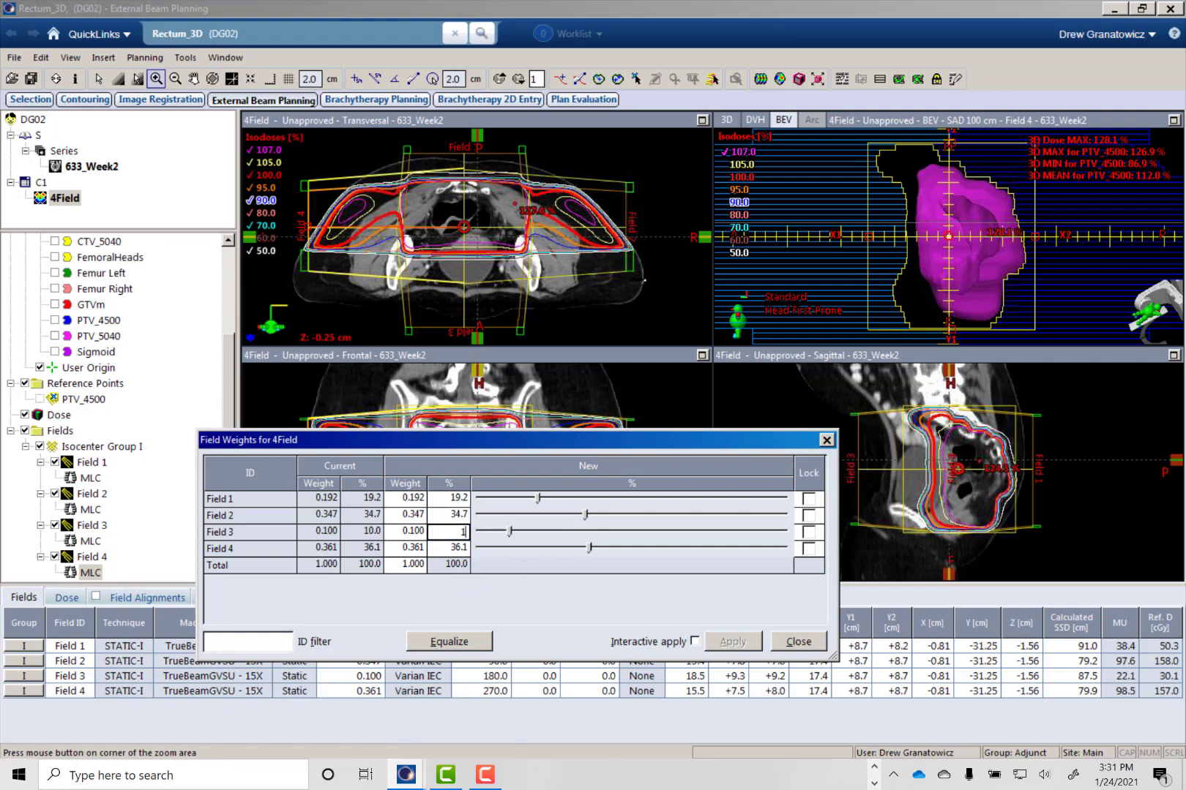
click(732, 641)
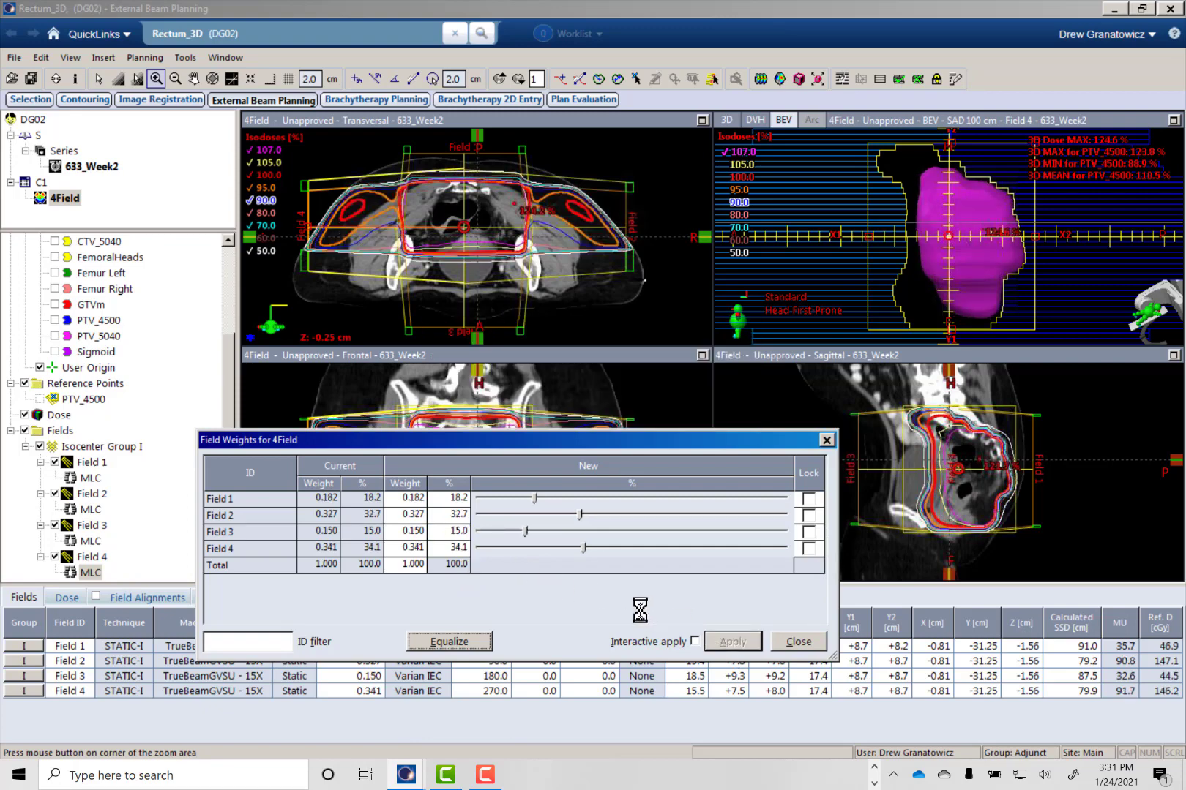
- Set the Field 3 weight to 18%, apply it and check the dose on the transversal slices
double_click(450, 531)
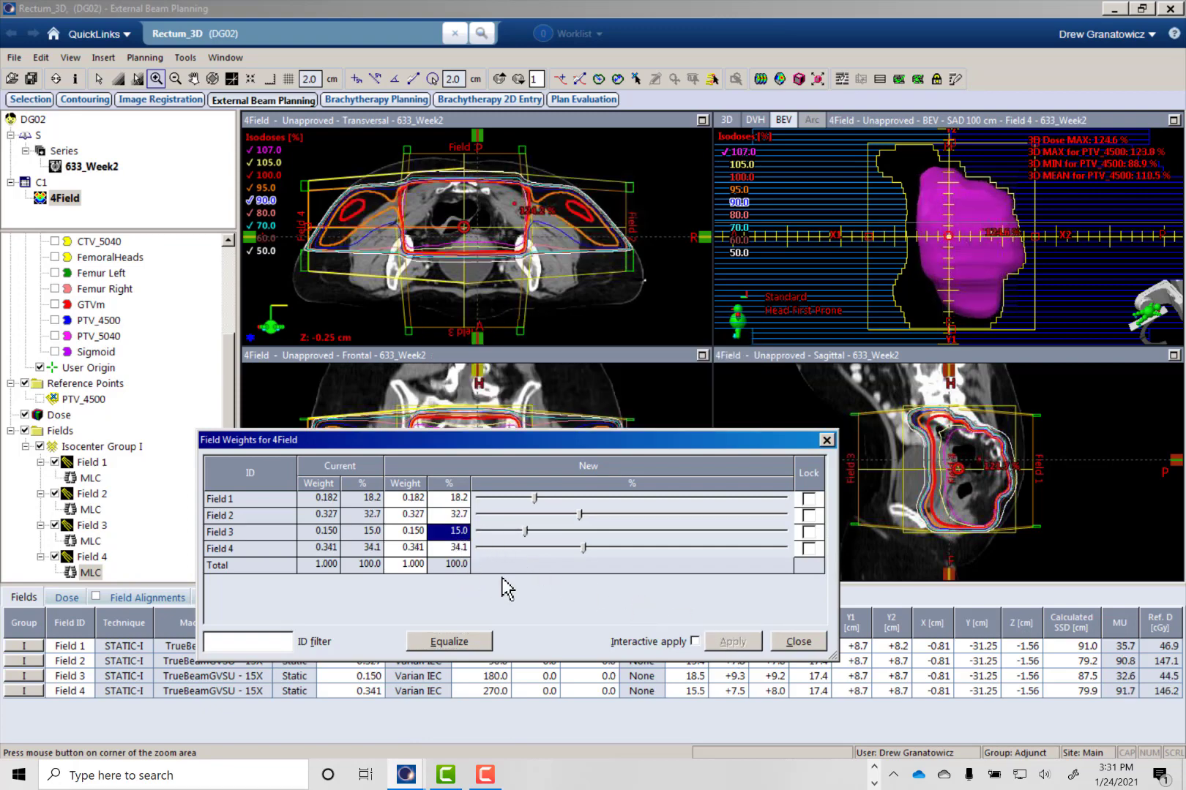
text(18)
key(Return)
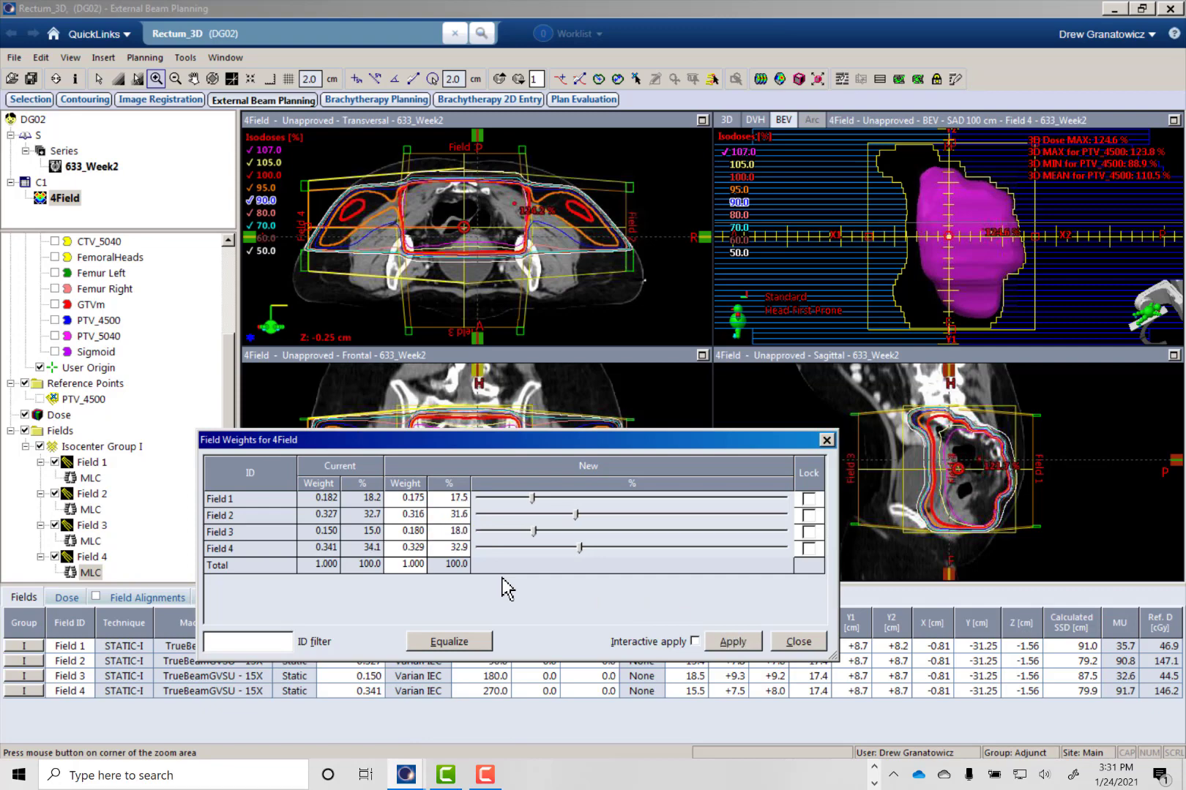
click(711, 644)
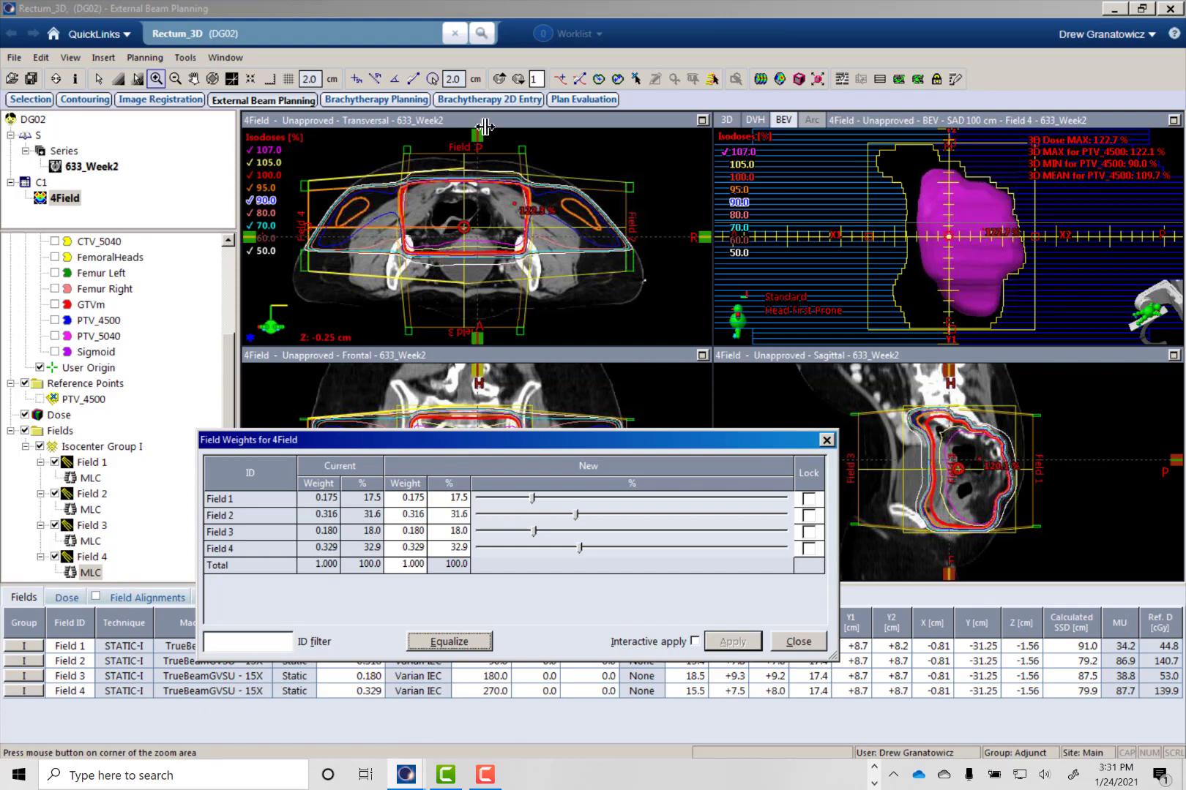
scroll(494, 251, down, 3)
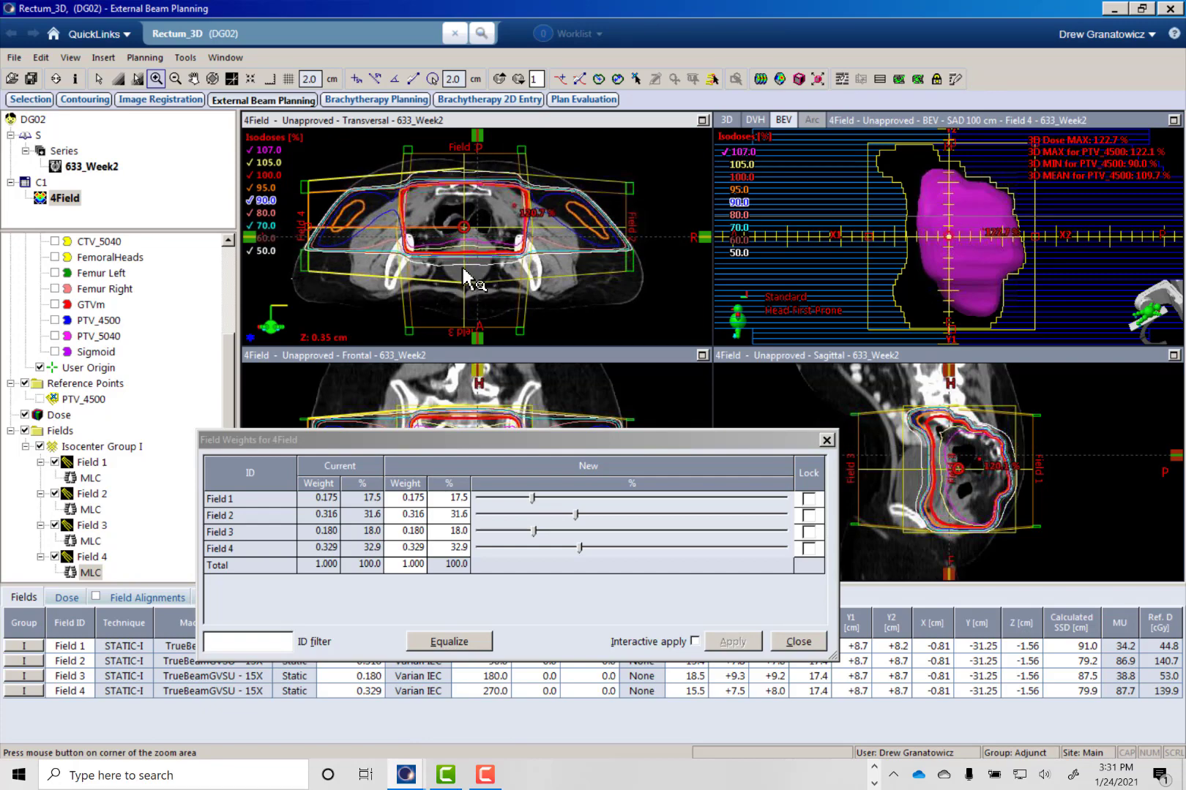
scroll(463, 277, up, 15)
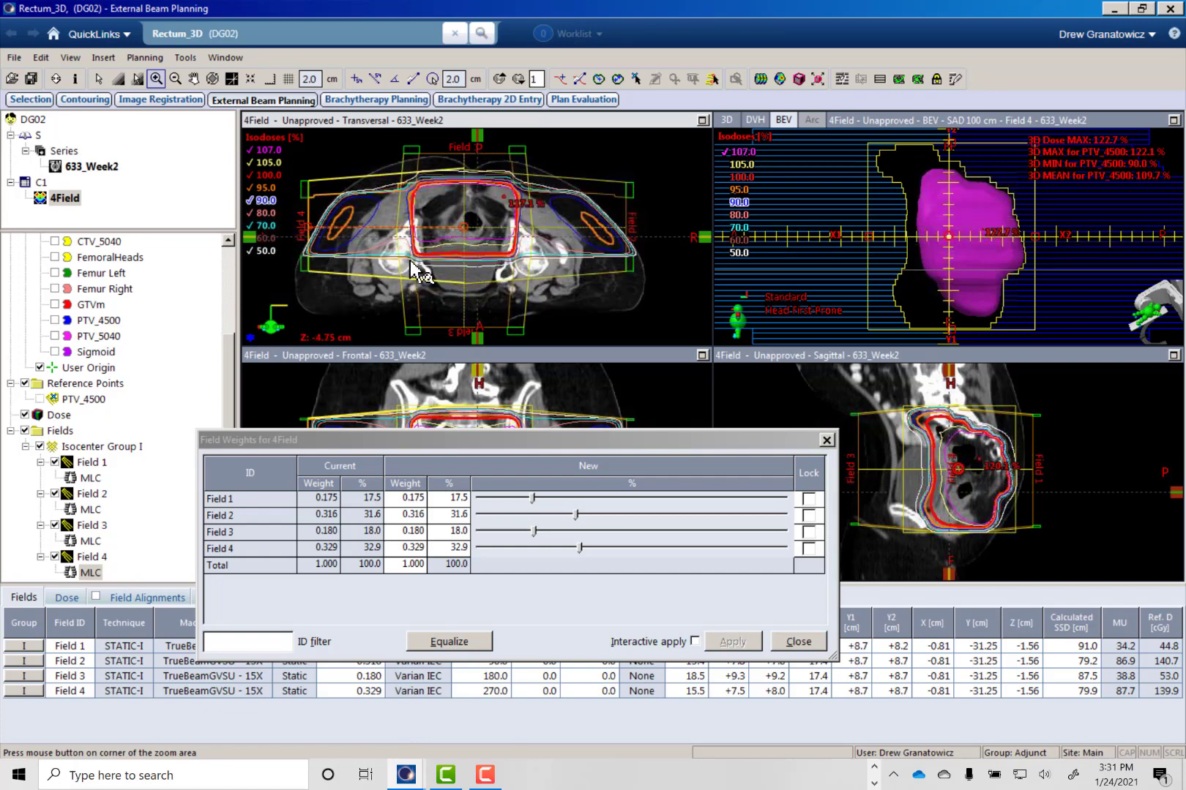
scroll(475, 284, up, 8)
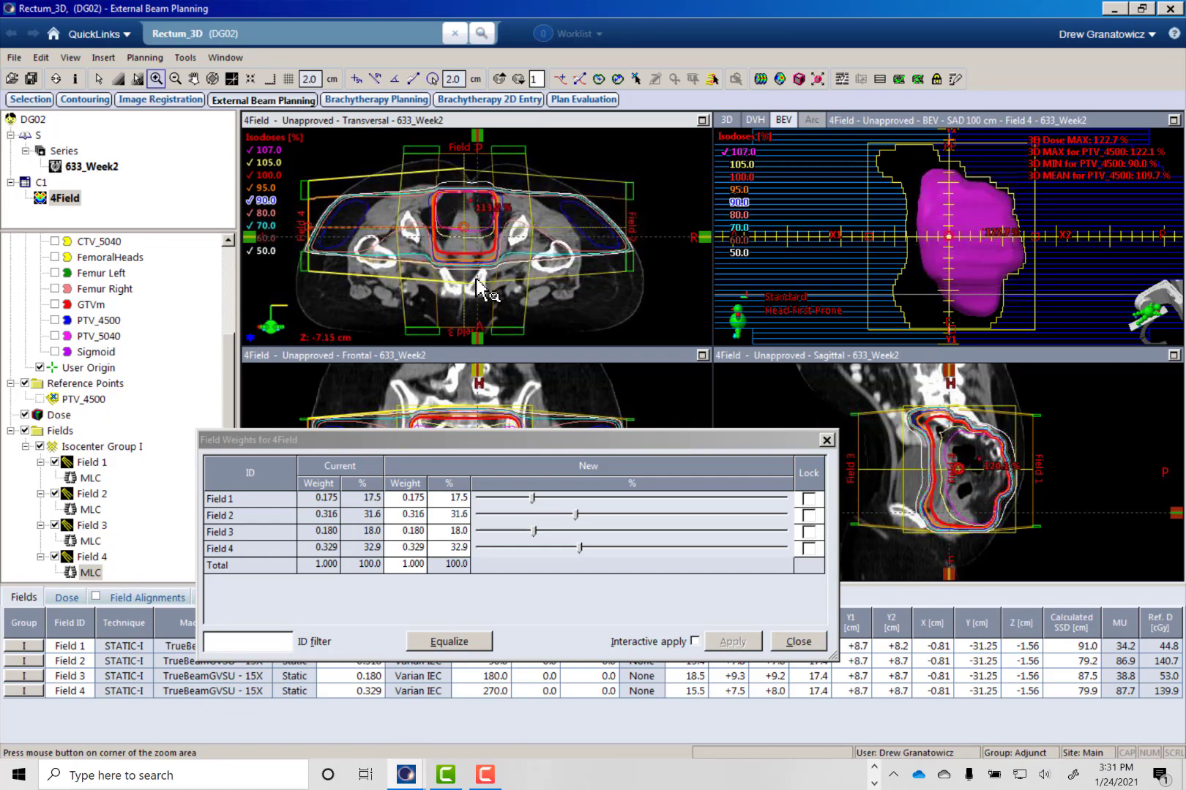
scroll(475, 284, down, 14)
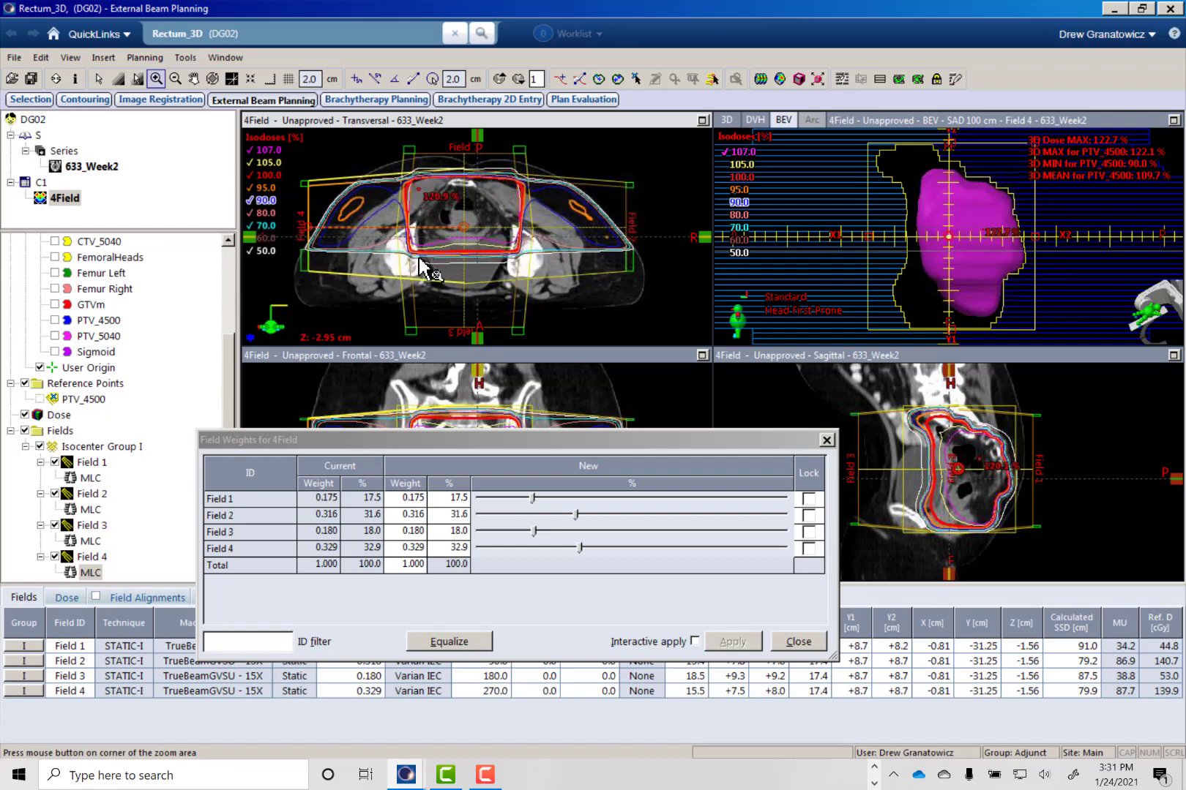
- Try a Field 3 weight of 25% and apply it to the plan
click(456, 531)
text(25)
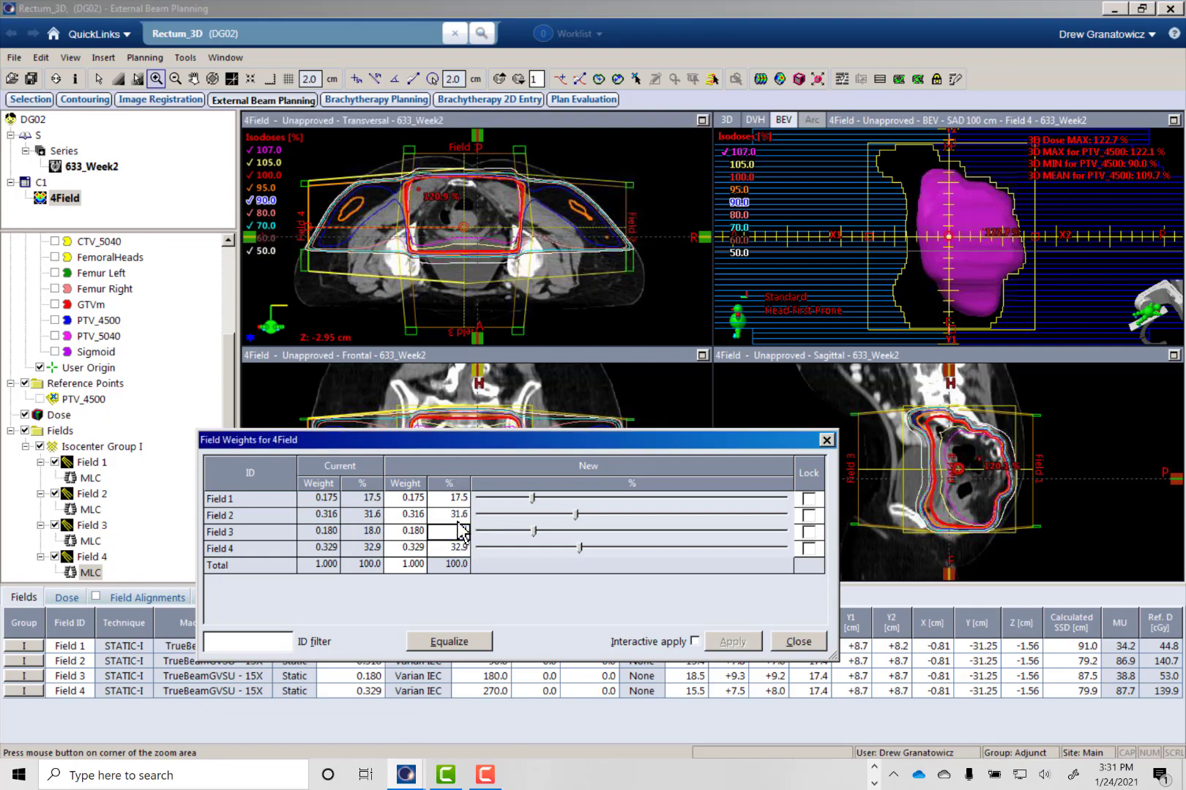
key(Return)
click(716, 644)
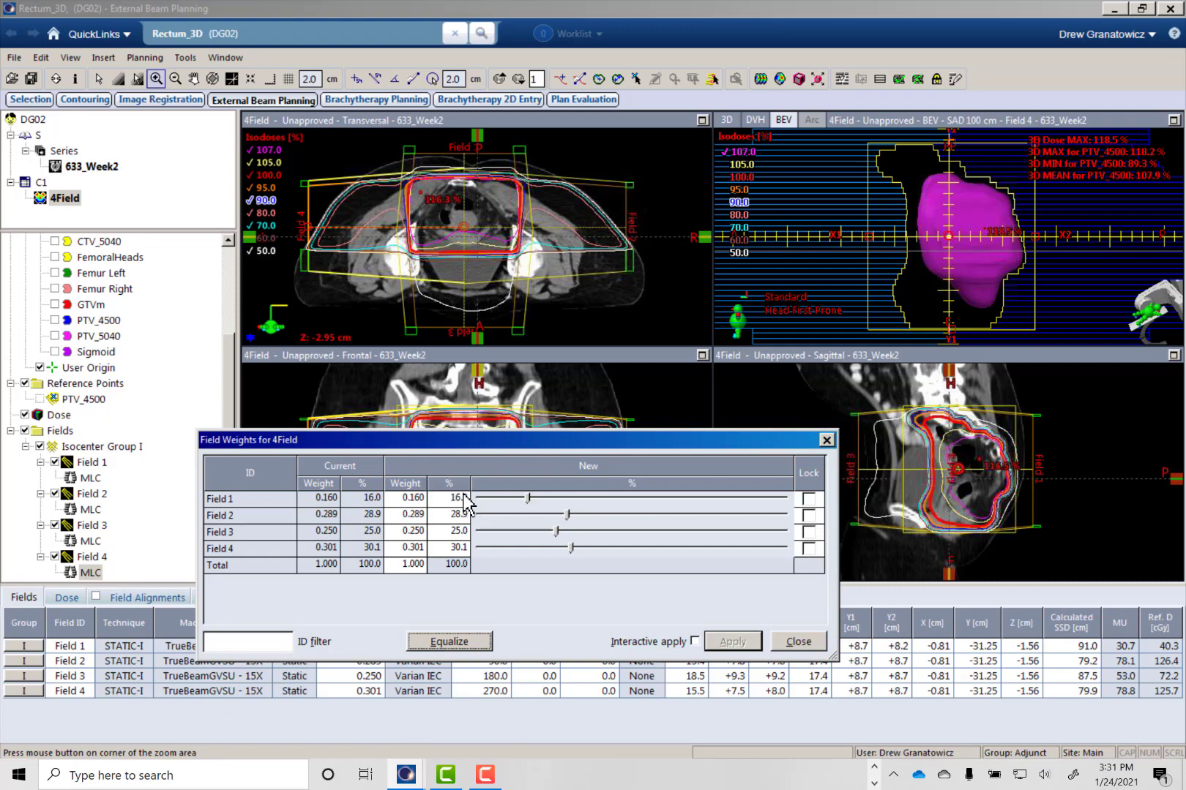
- Return the Field 3 weight to 18%, apply it and examine the isodoses through the transversal slices
click(453, 532)
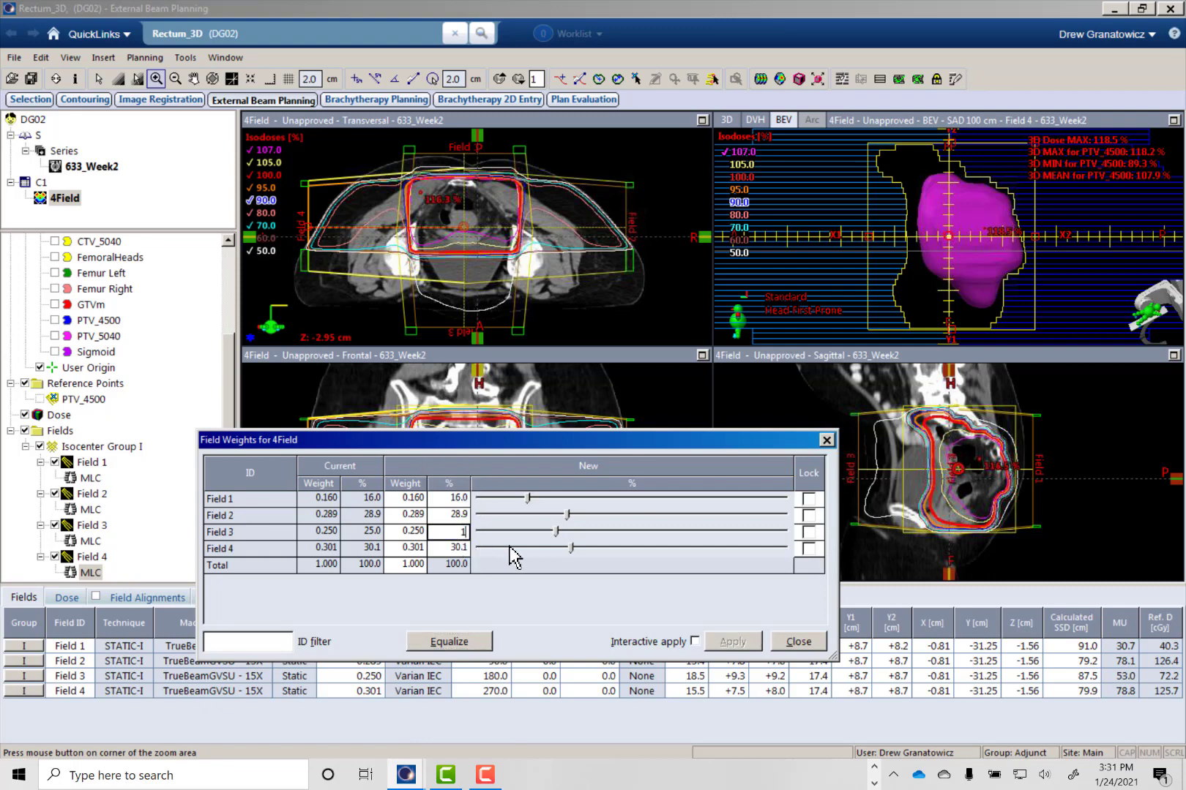
text(18)
key(Return)
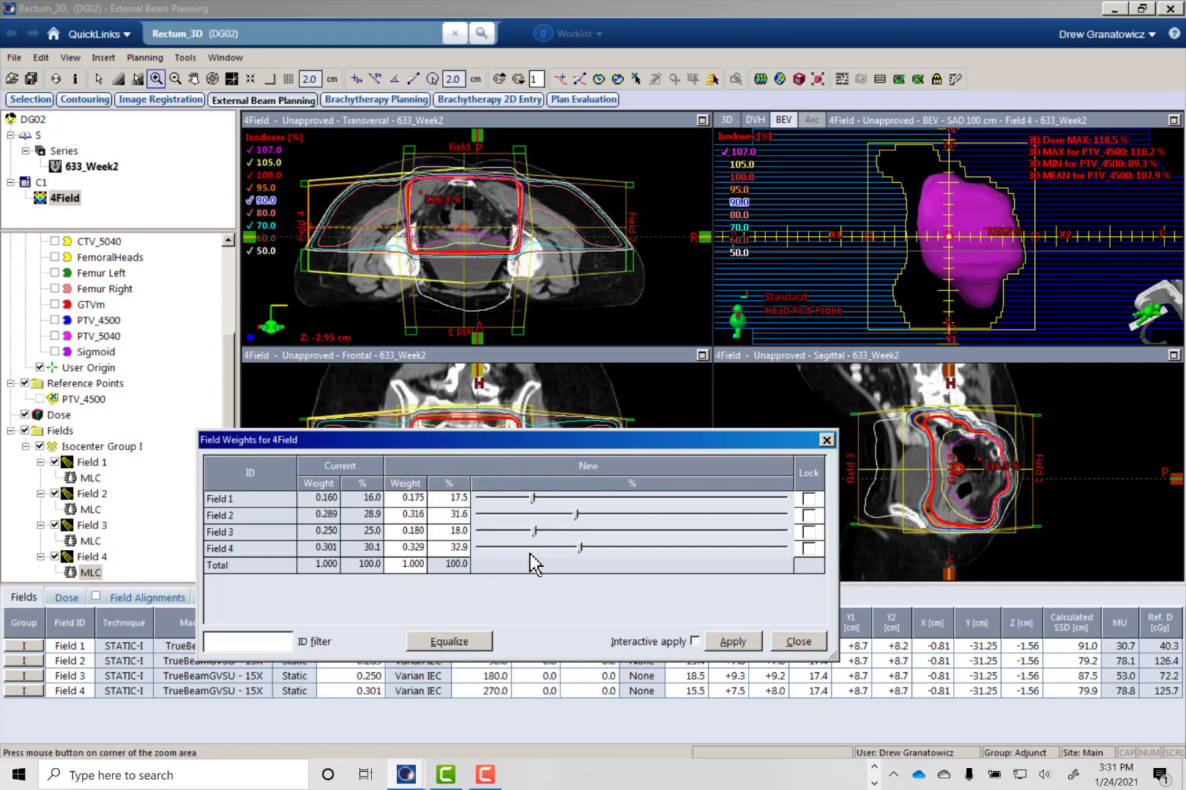
click(732, 641)
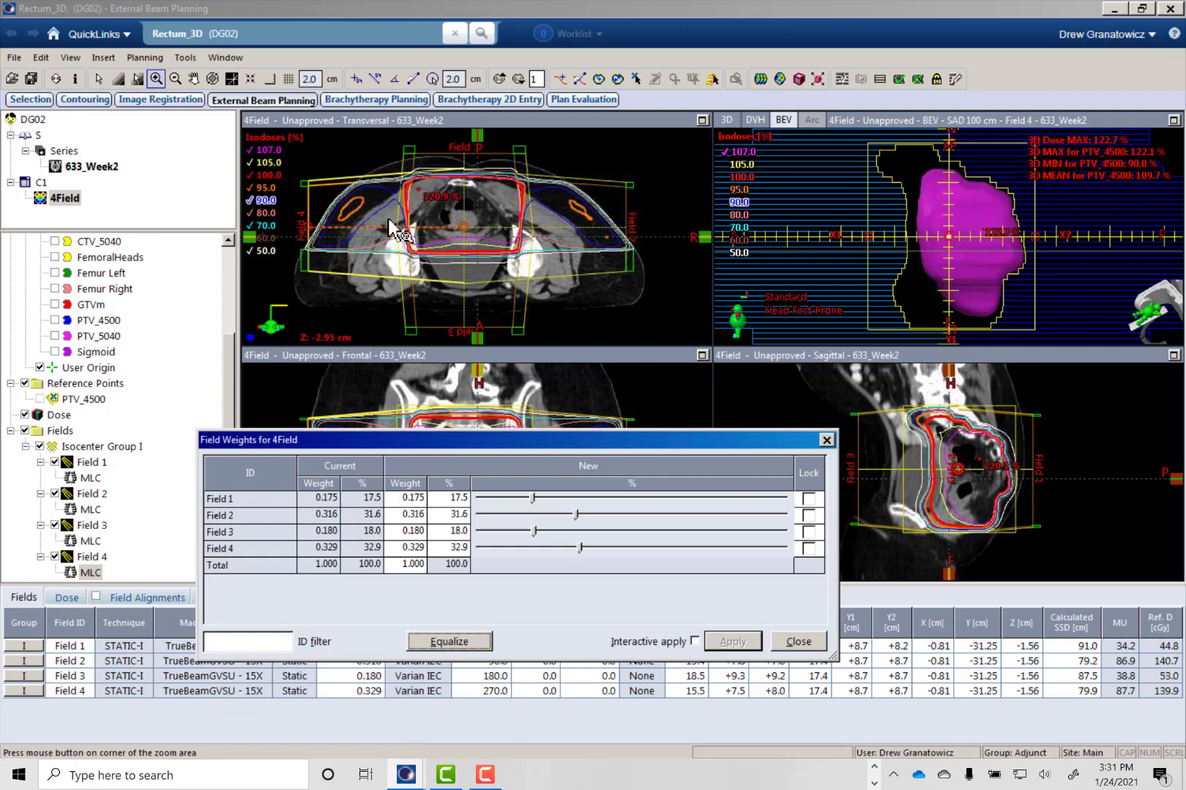
click(454, 119)
scroll(439, 247, up, 6)
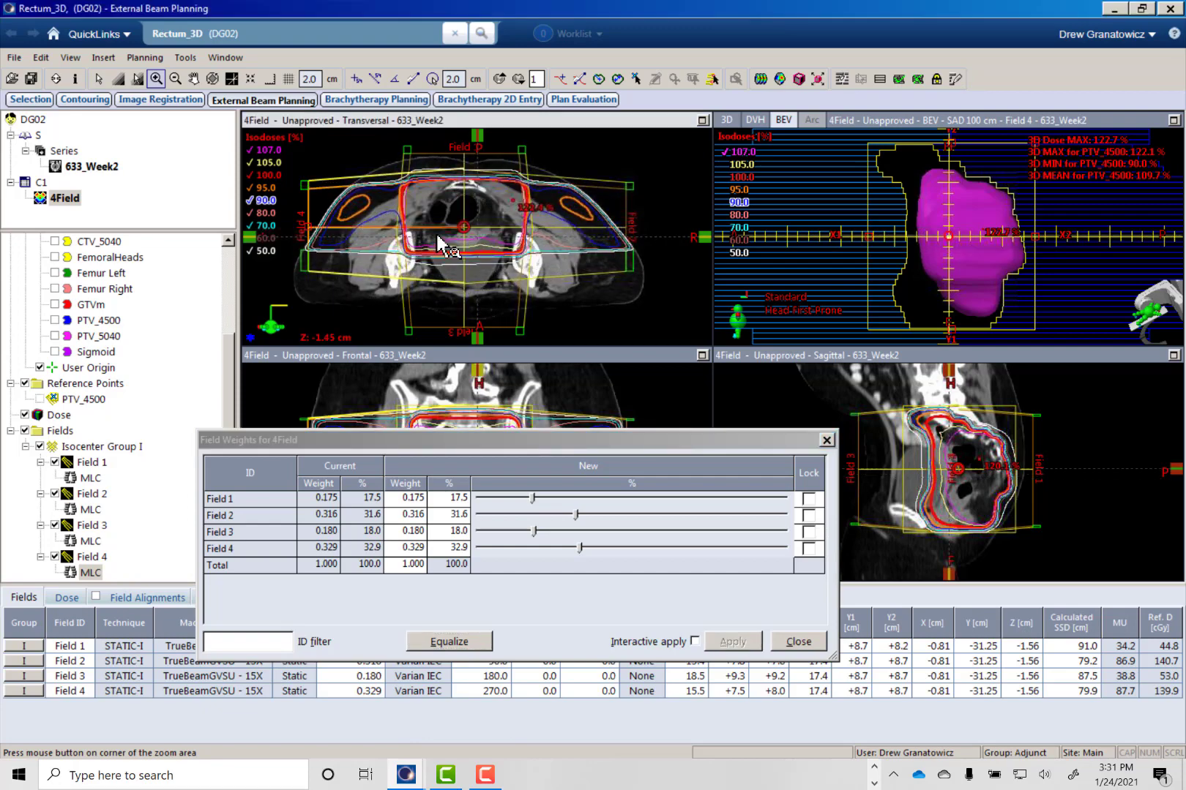
scroll(421, 271, down, 20)
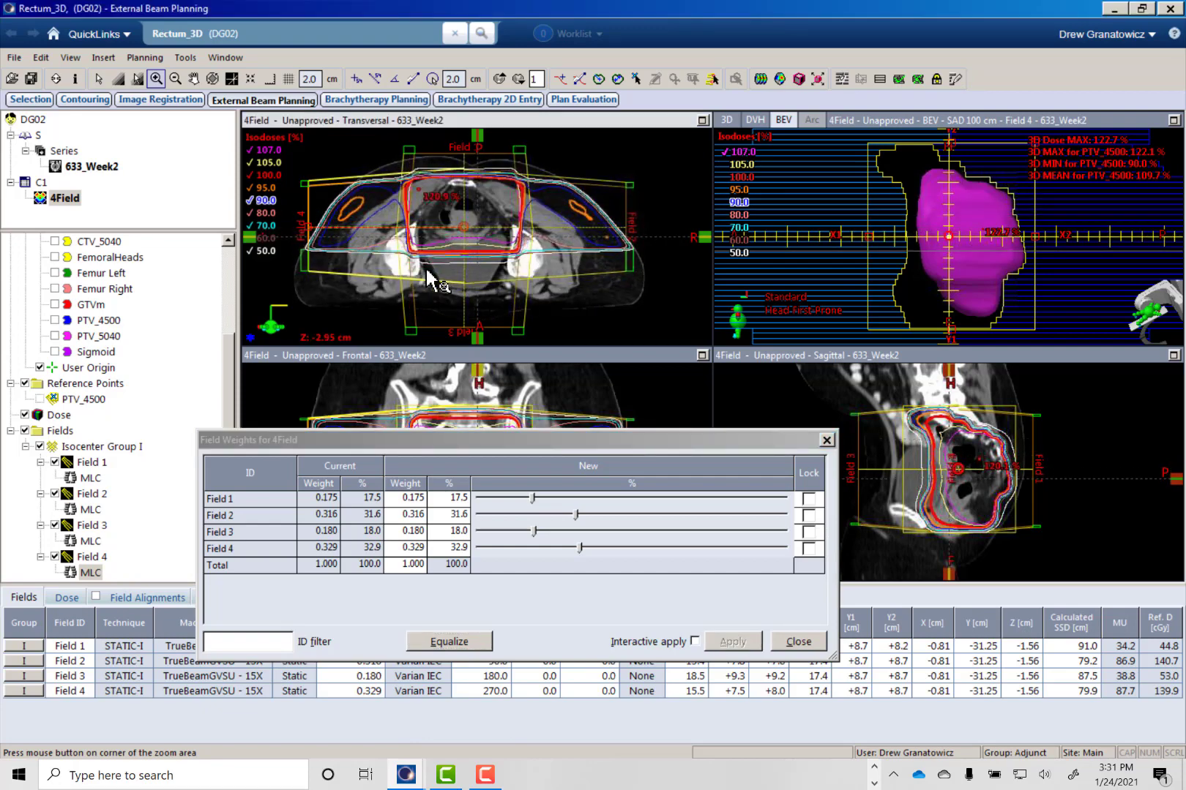
scroll(422, 271, up, 9)
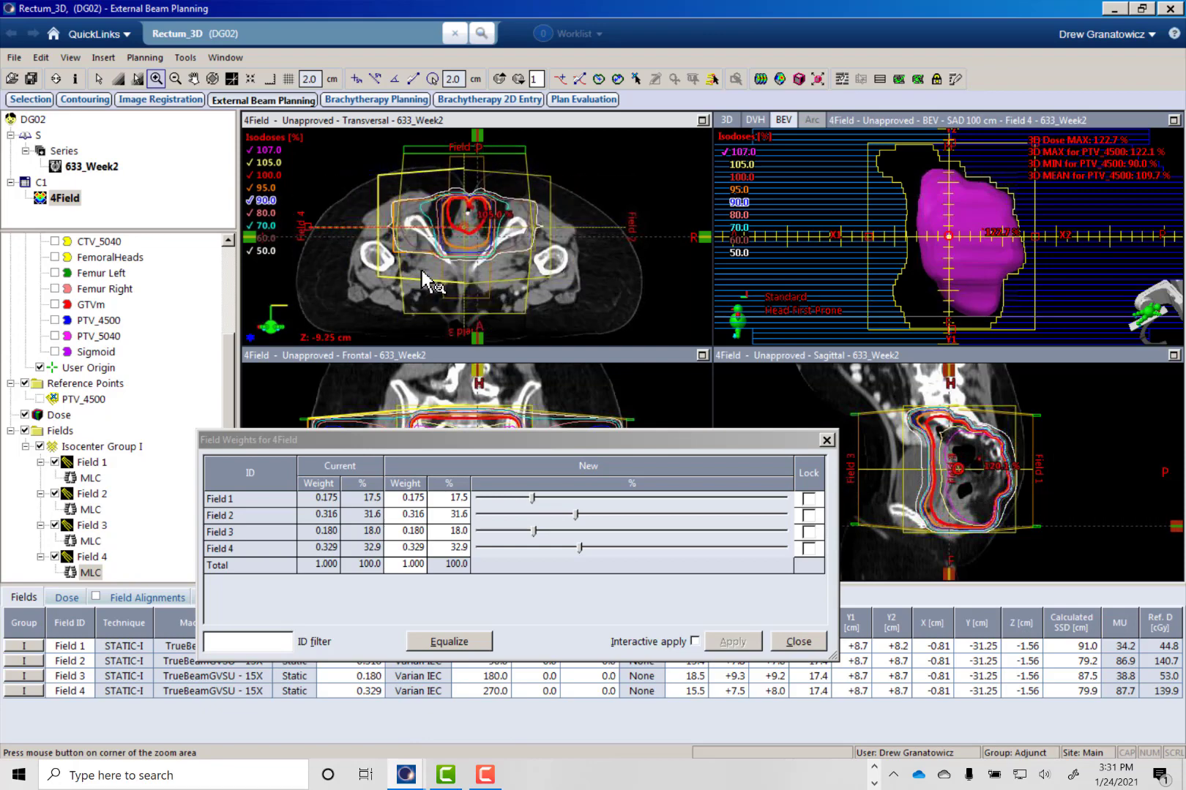
scroll(443, 277, up, 7)
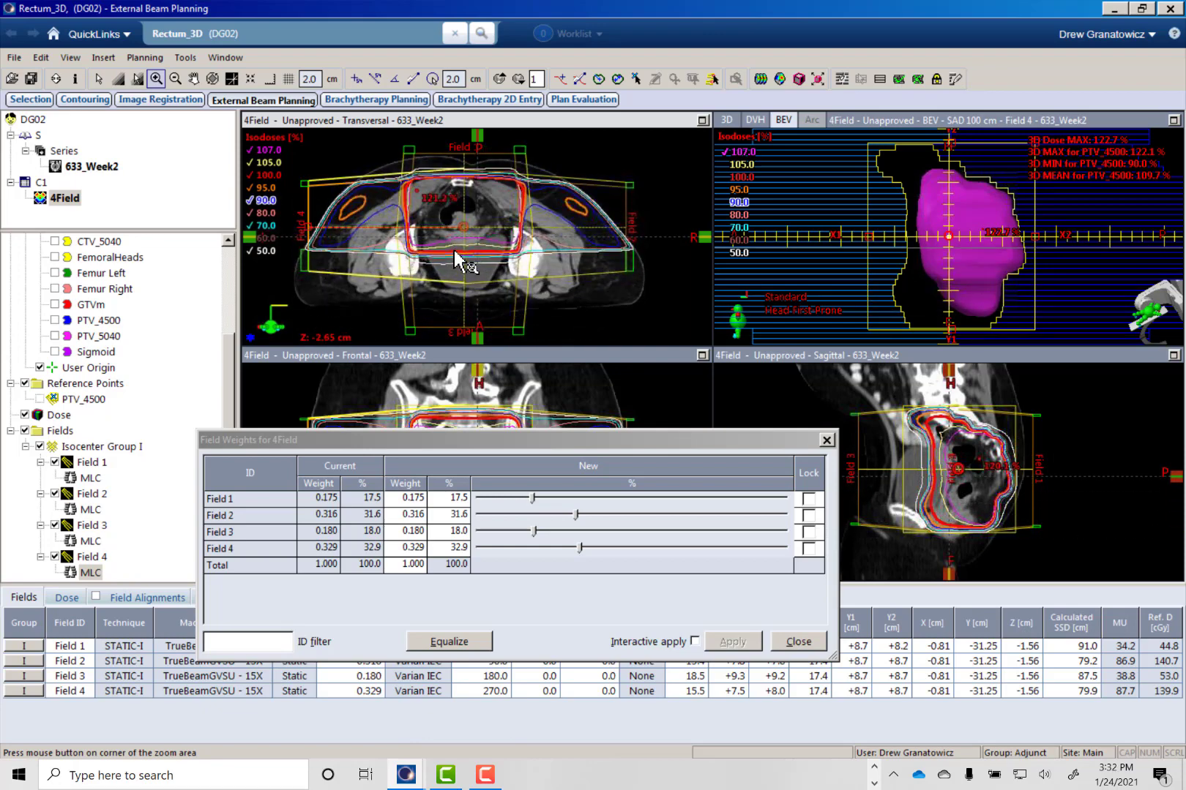
scroll(461, 260, up, 3)
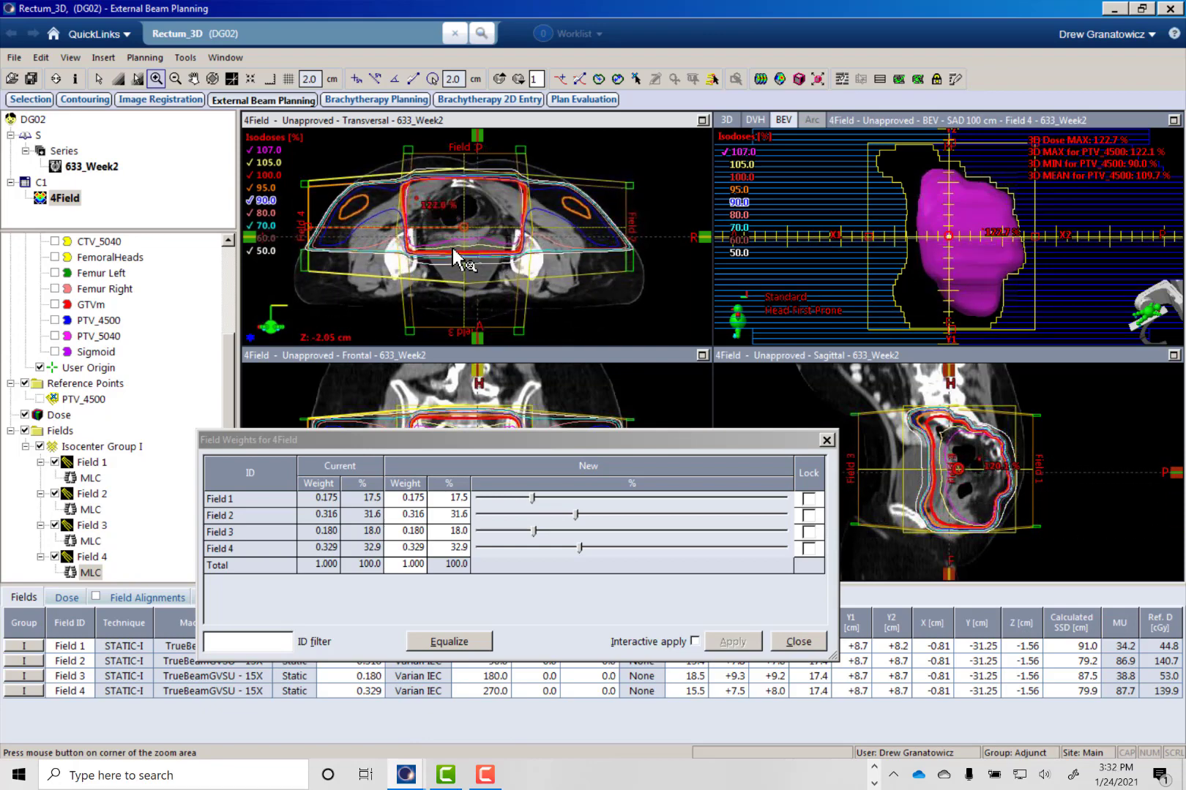
- Try a Field 3 weight of 20% and apply it to the plan
click(468, 530)
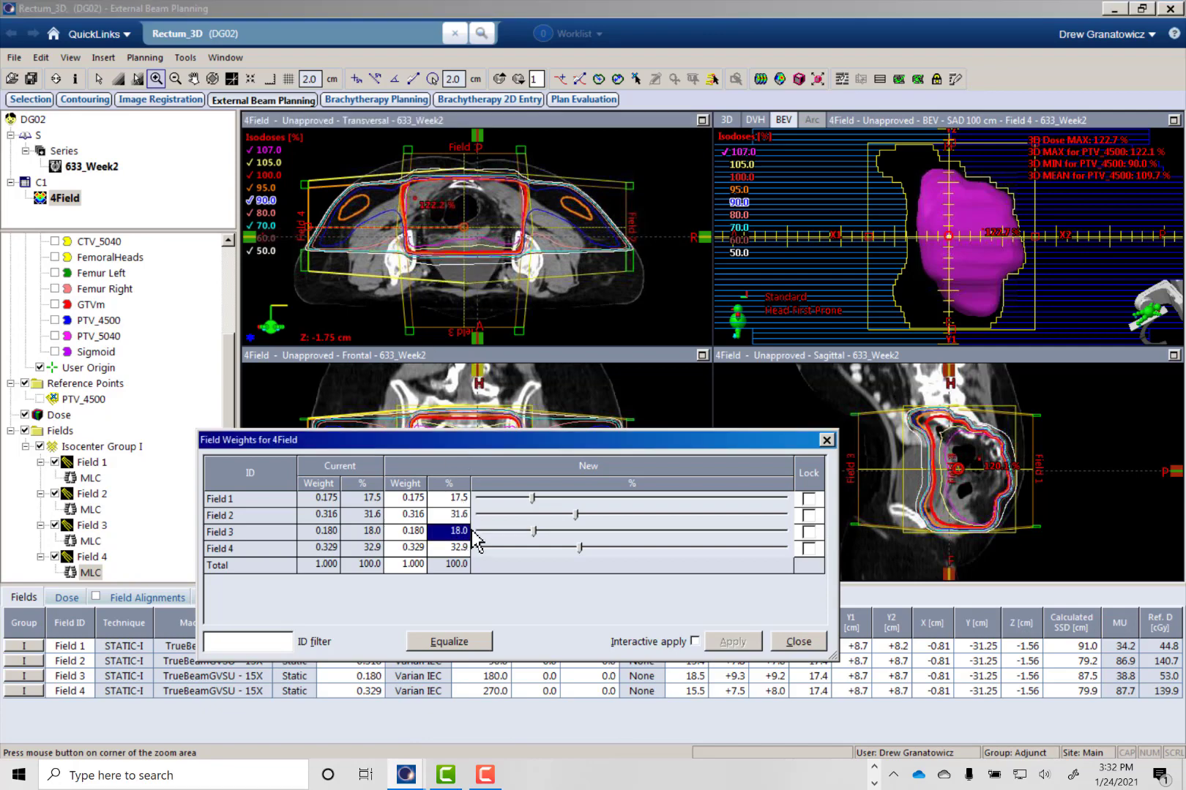
text(20)
key(Return)
click(746, 642)
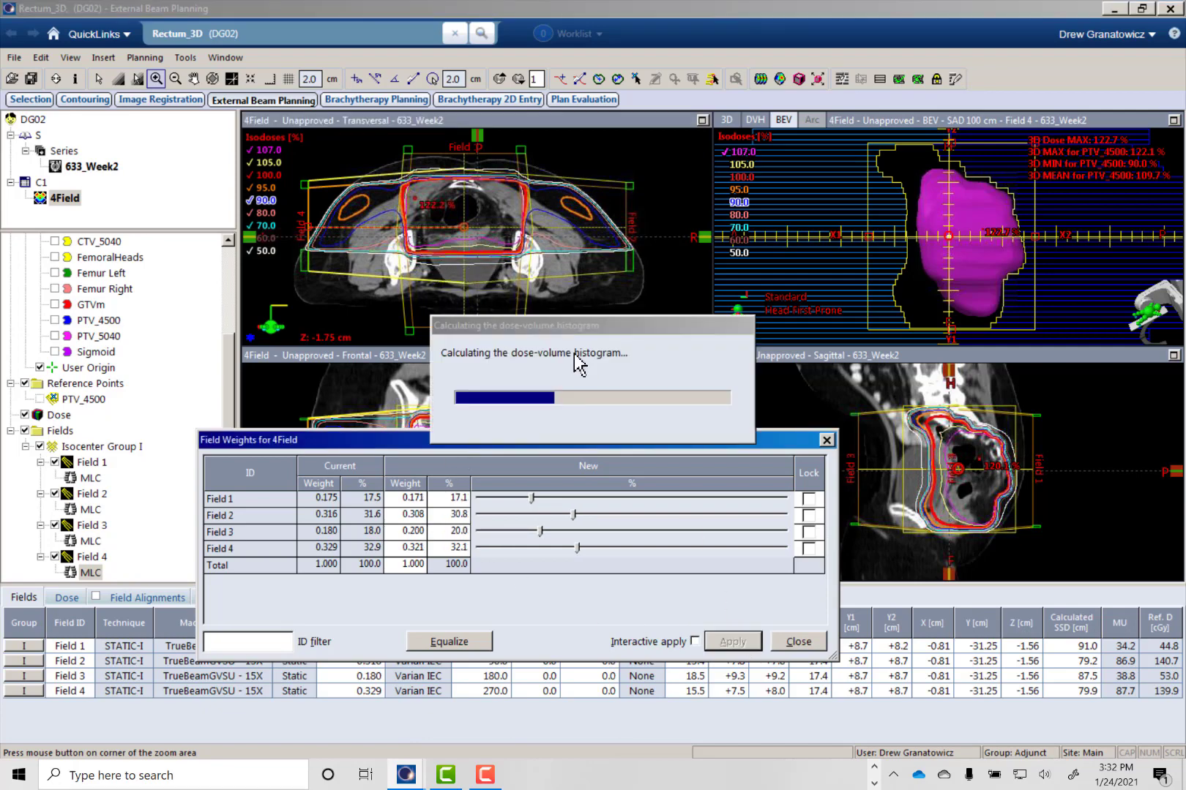
- Return the Field 3 weight to 18% and apply it
click(457, 537)
text(18)
key(Return)
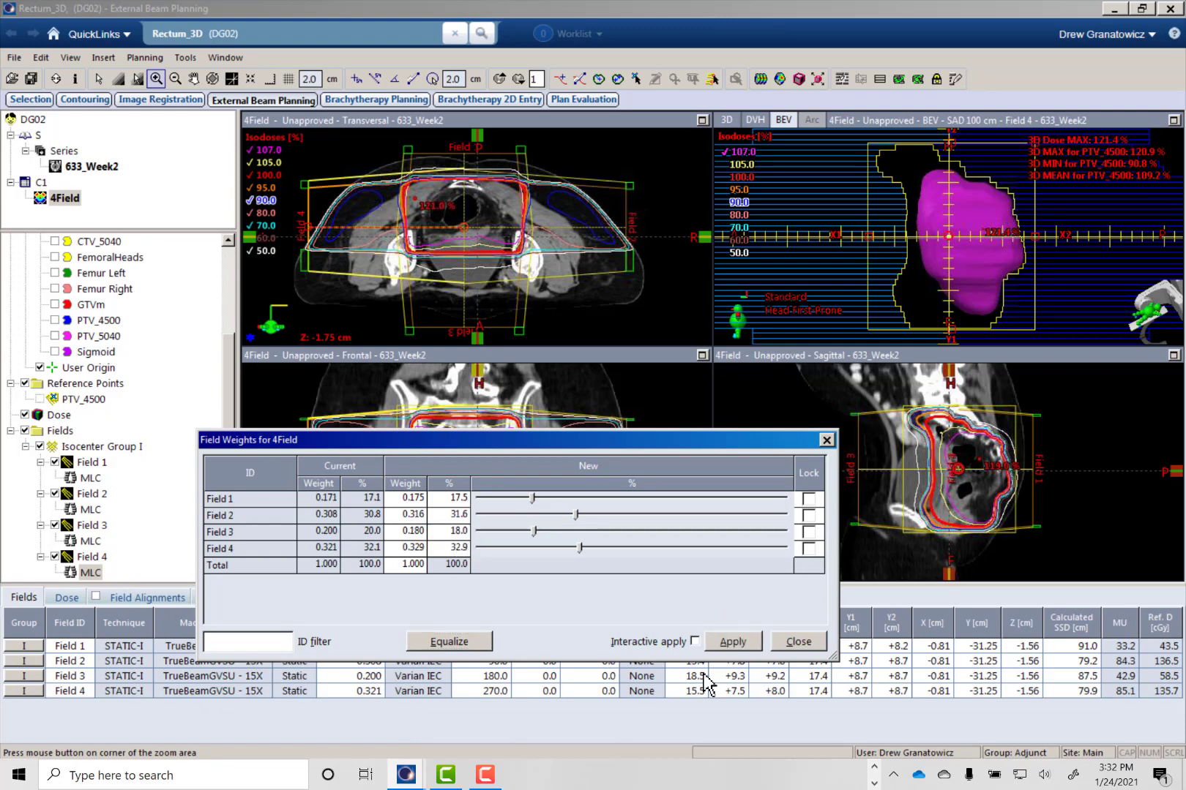
click(734, 644)
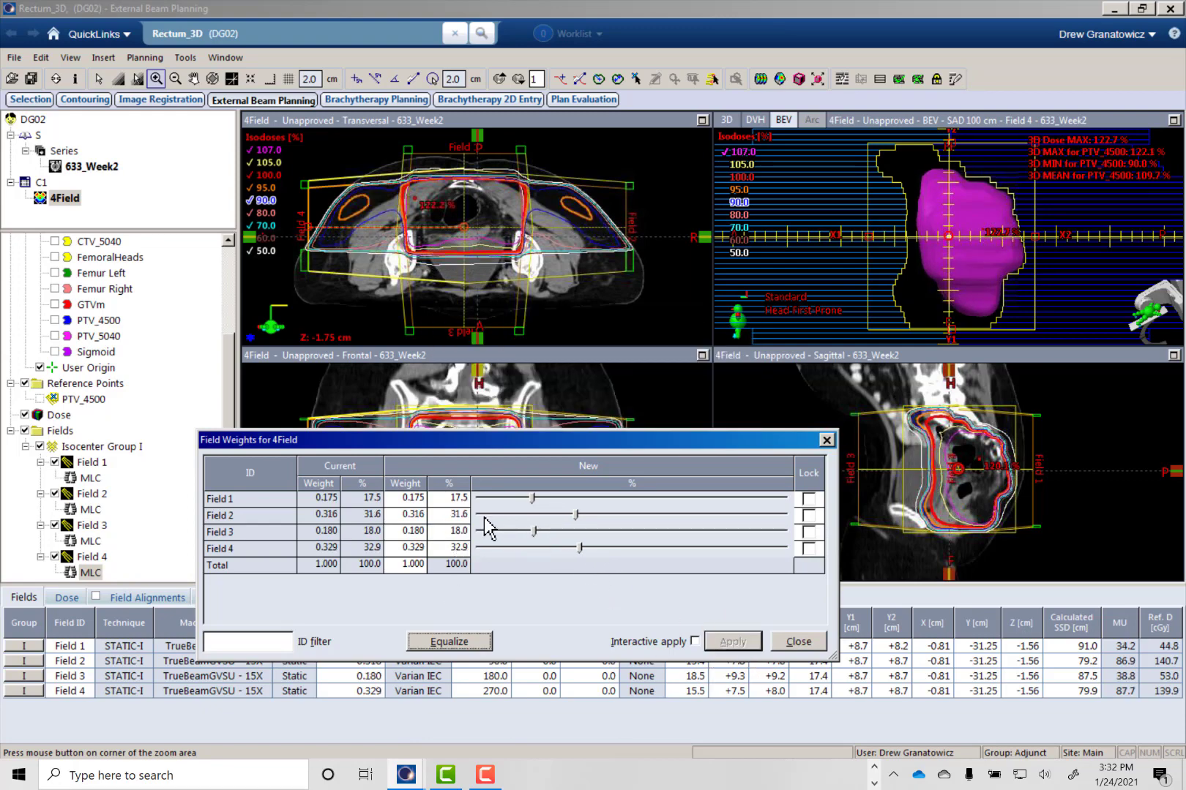
- Set the Field 3 weight to 16%, apply it and check the isodoses on the neighbouring transversal slices
click(451, 534)
text(1)
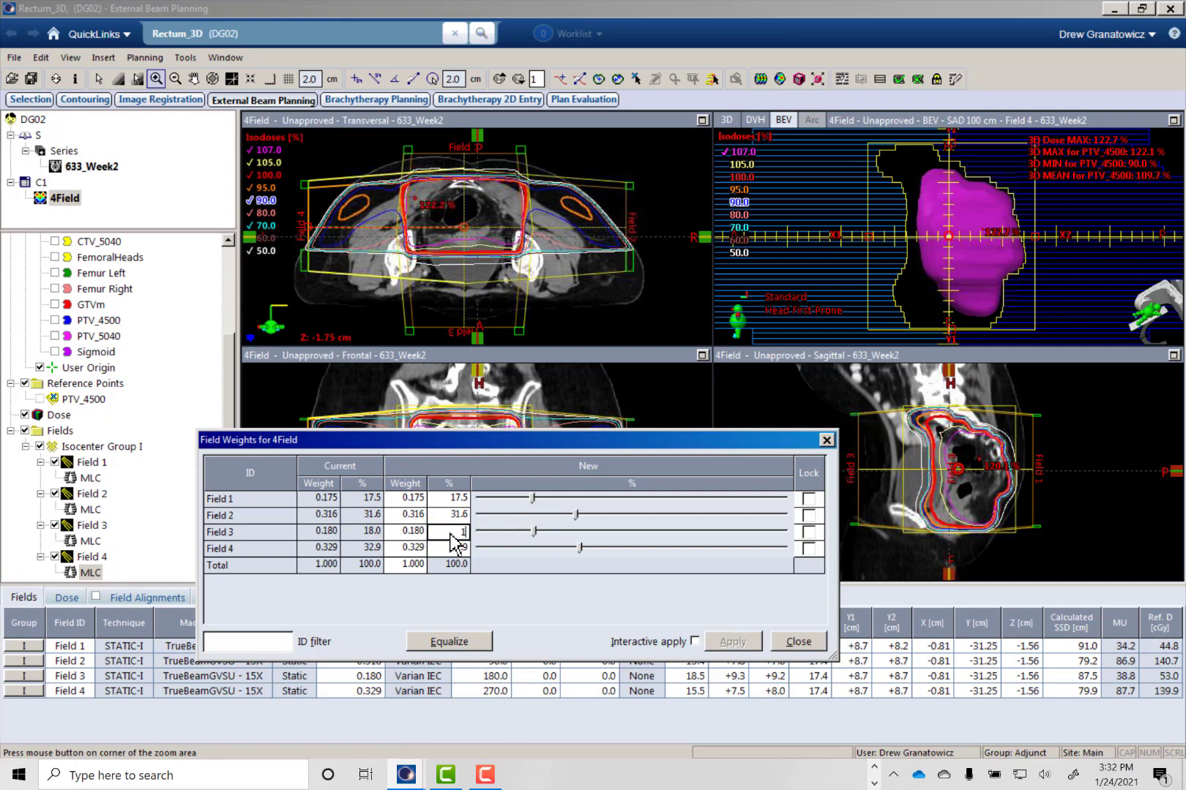
text(6)
key(Return)
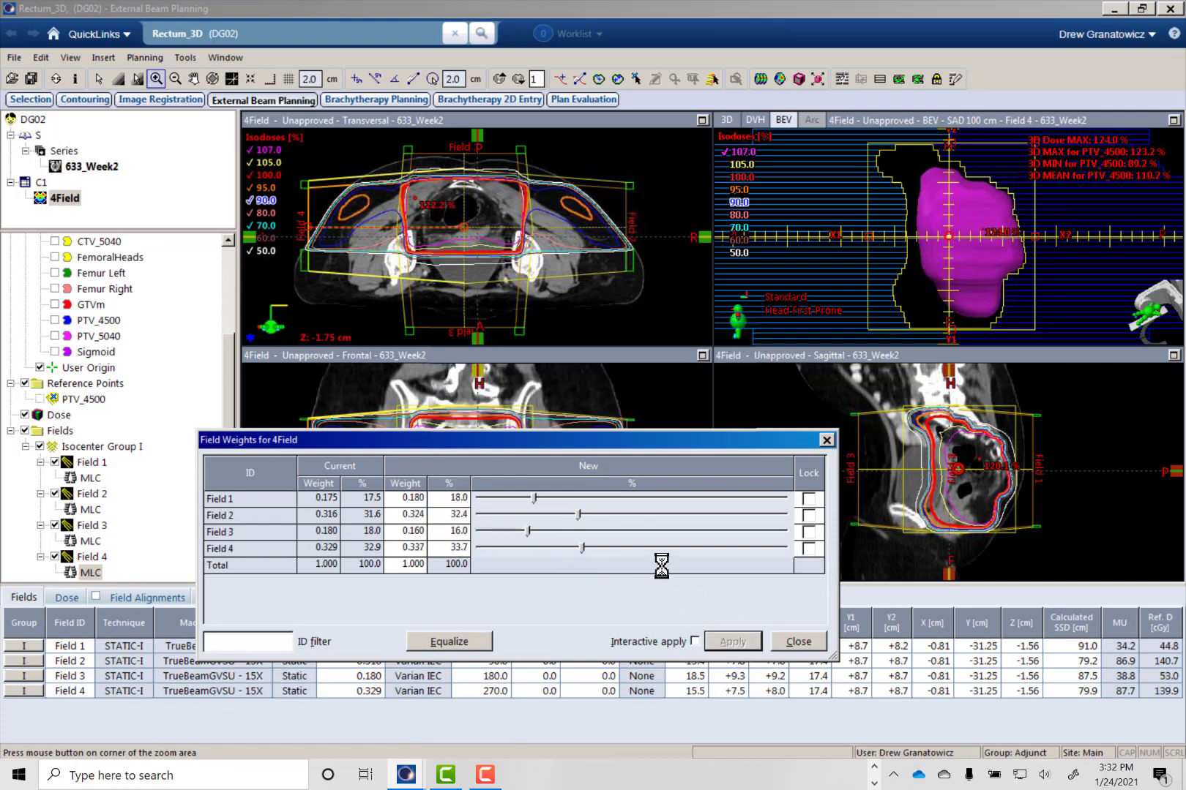
click(463, 232)
scroll(464, 234, up, 14)
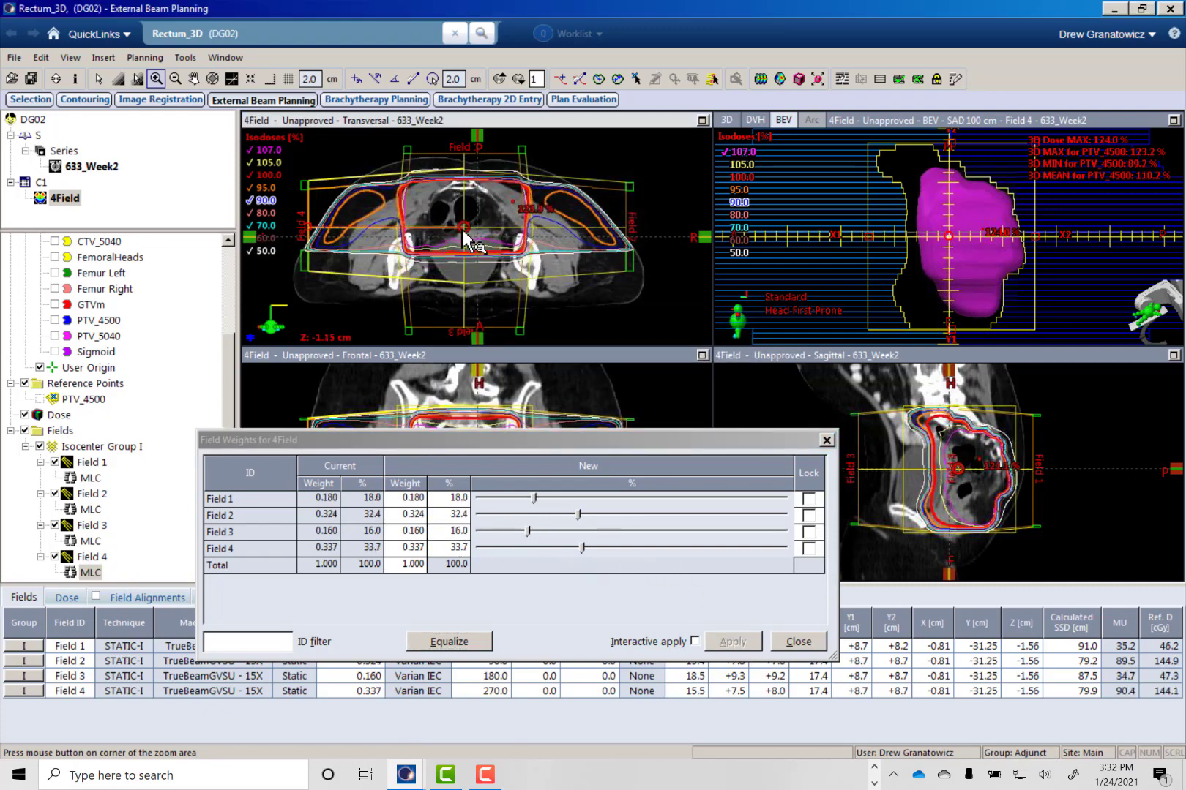
scroll(477, 242, down, 15)
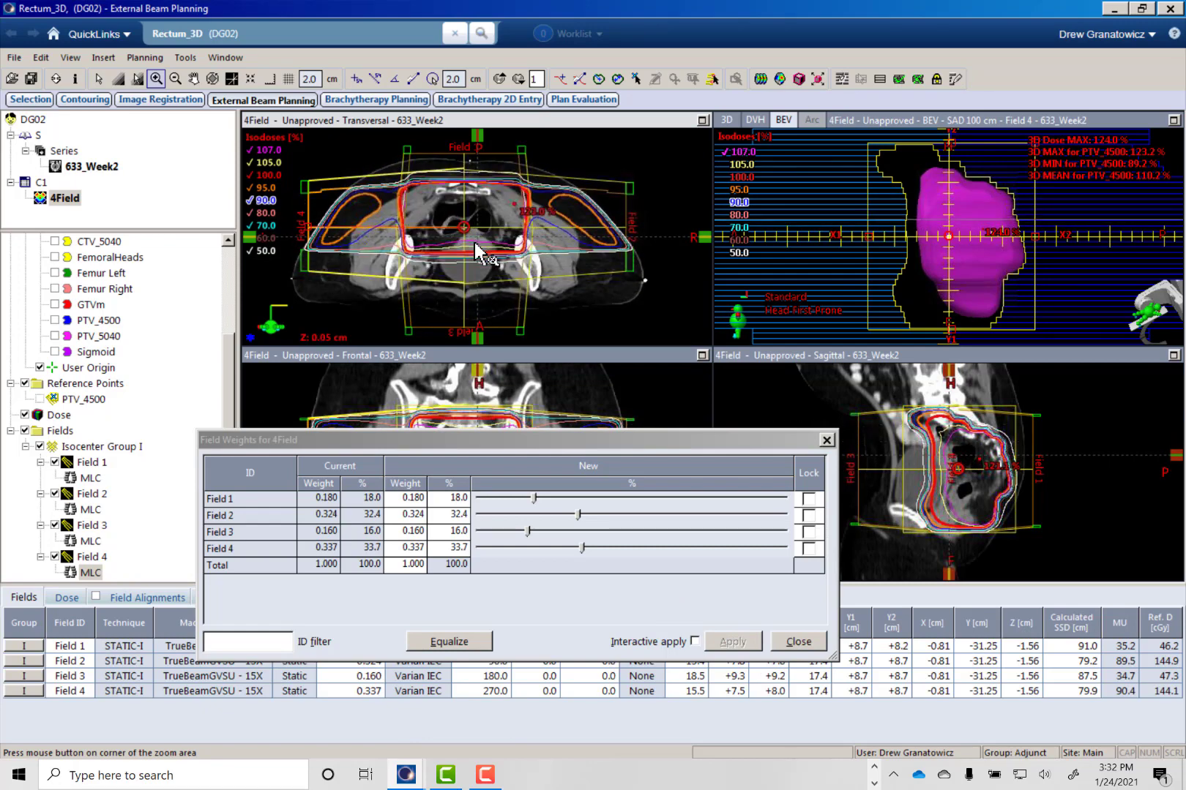
scroll(394, 234, up, 6)
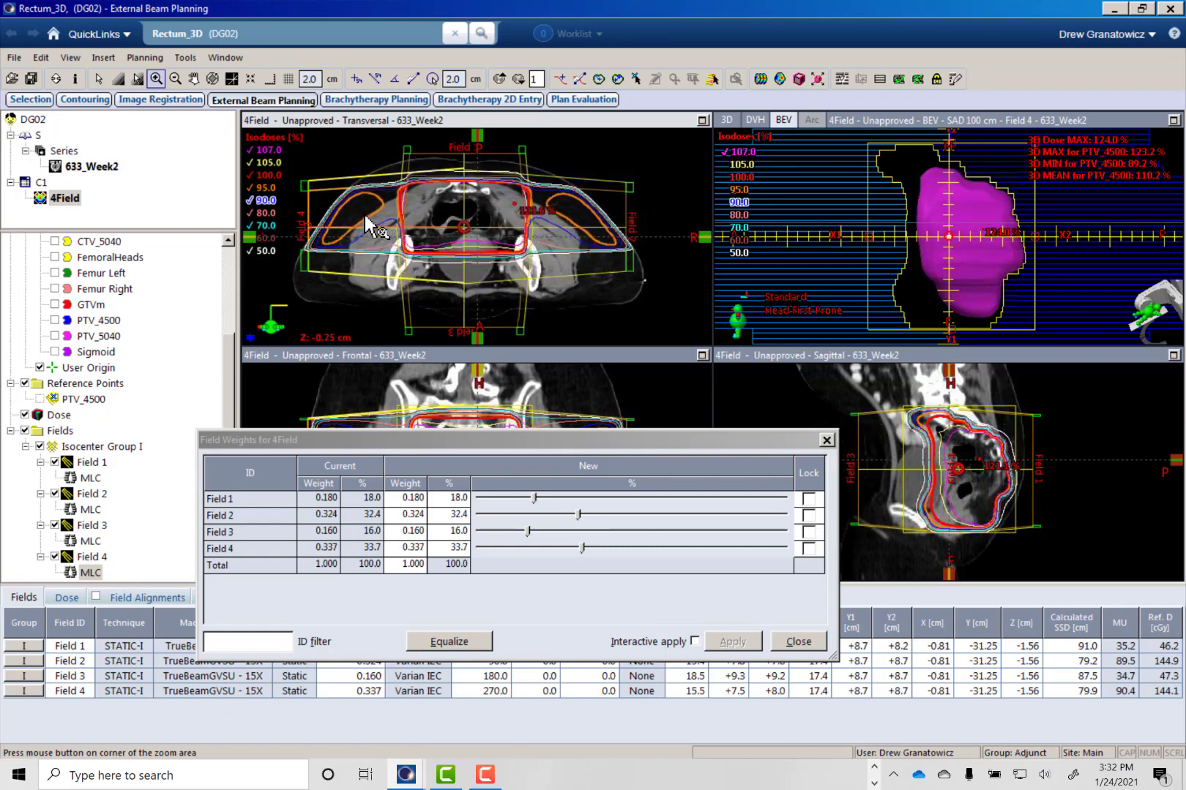
scroll(355, 218, down, 1)
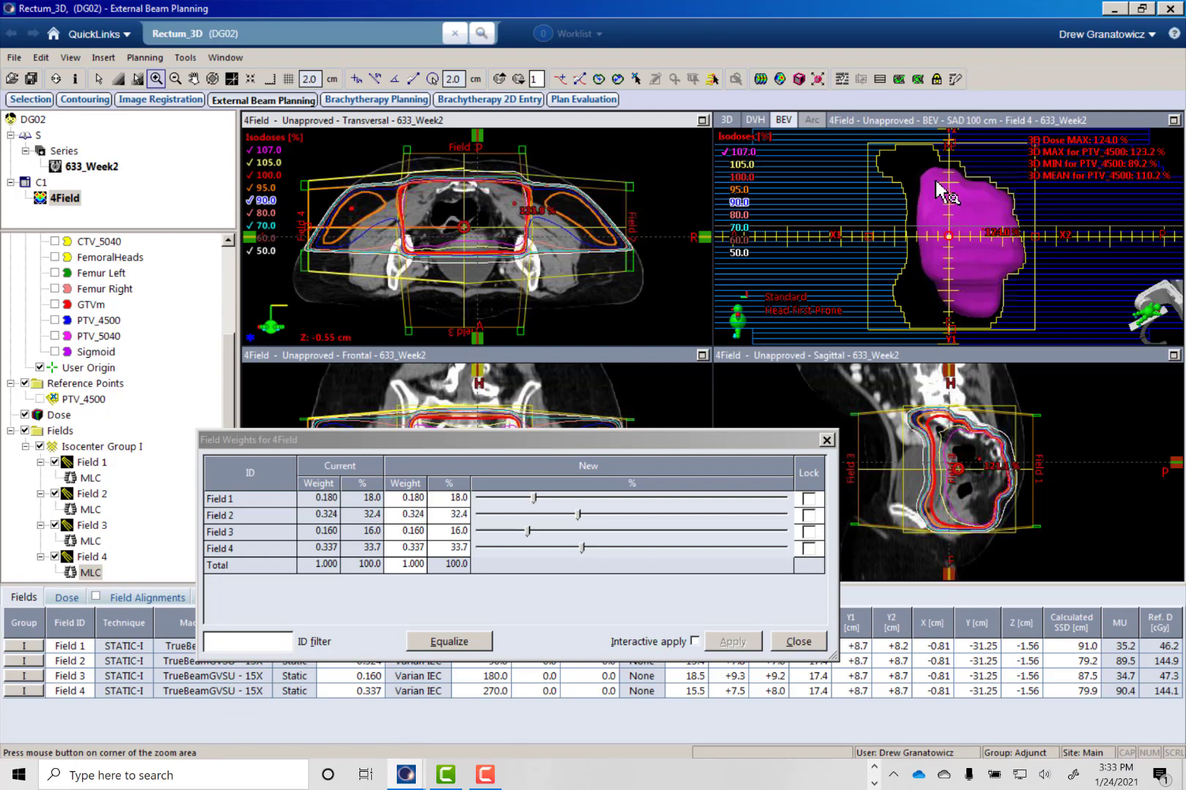
- Examine the 107% isodose with the MLC in the beam's eye view of Fields 1 and 2 and inspect the transversal dose
click(89, 478)
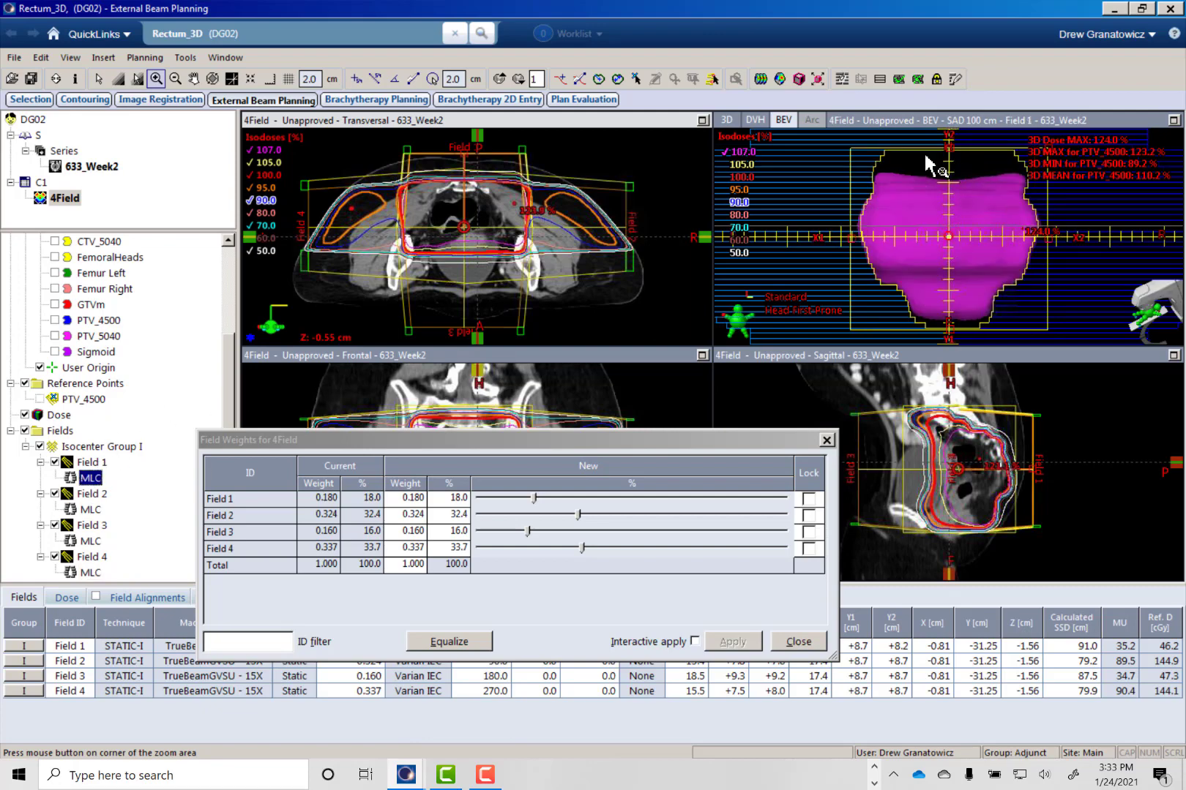
click(91, 510)
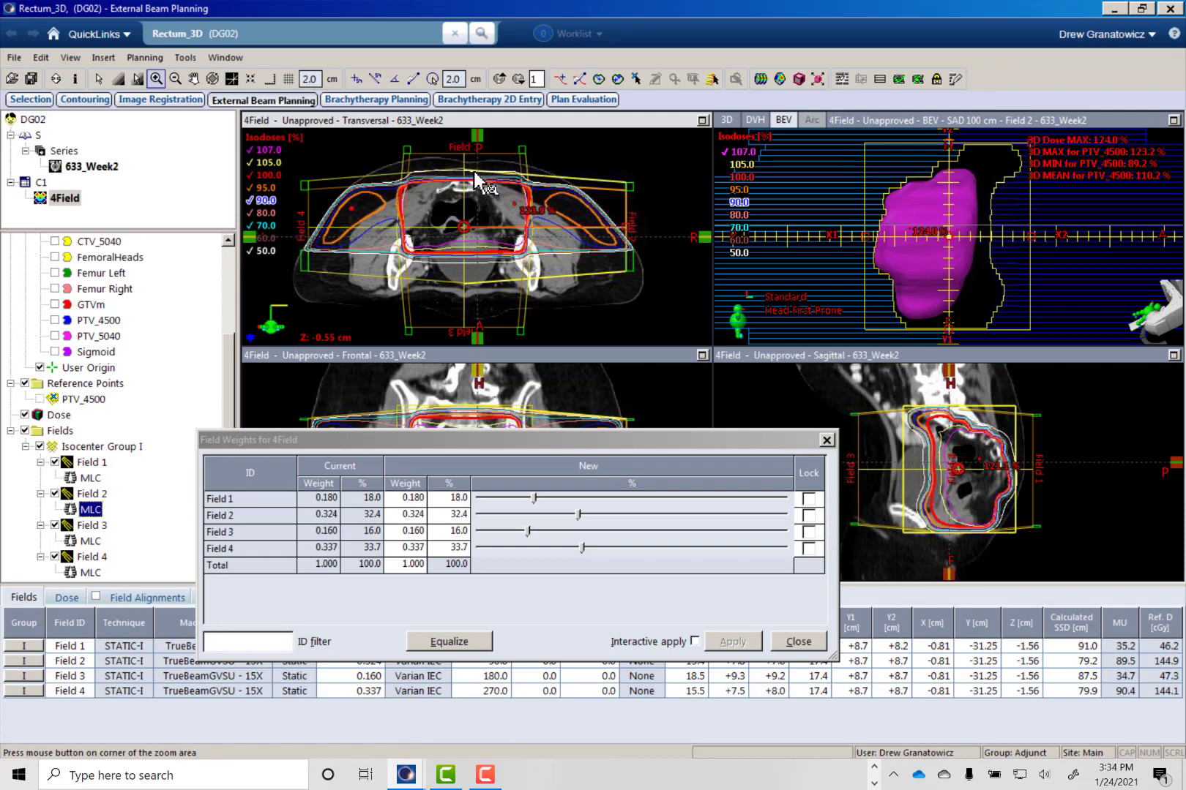
middle_drag(476, 192, 509, 204)
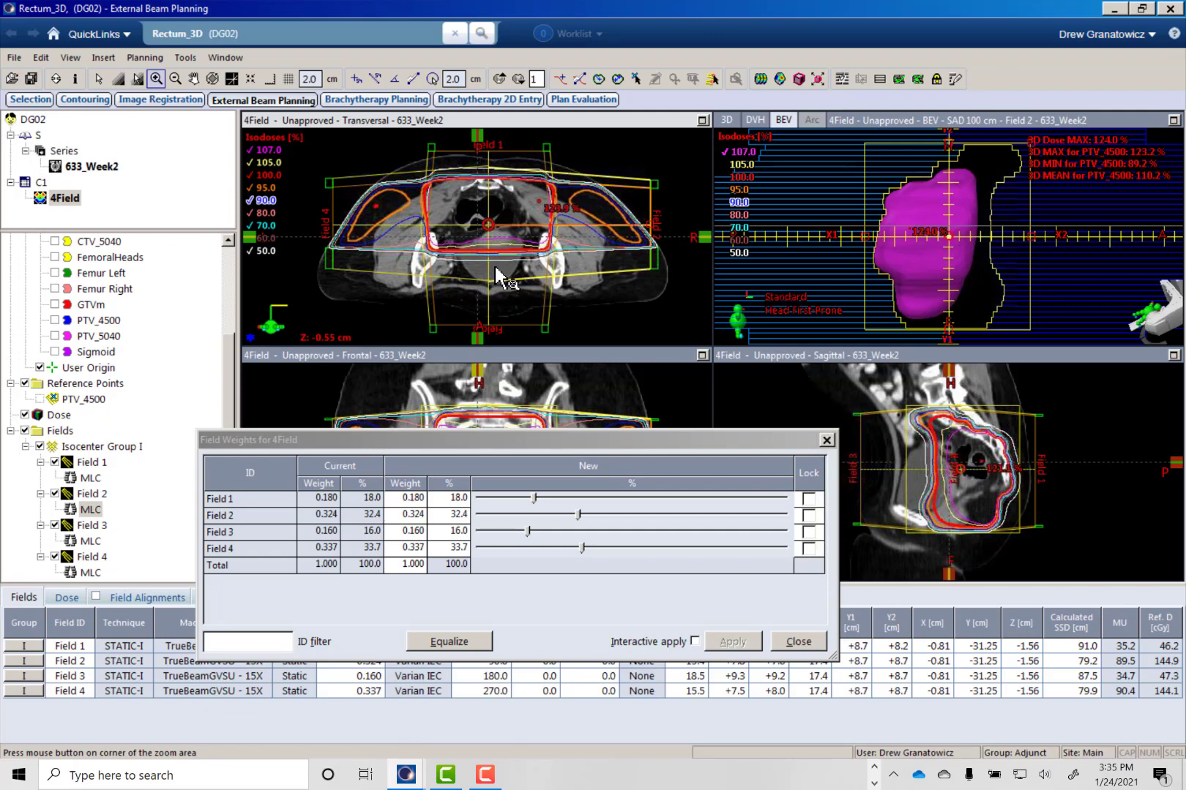
- Examine the 4Field isodose lines around the pelvis and femoral heads across the transversal slices and close the field weights
middle_drag(531, 316, 528, 276)
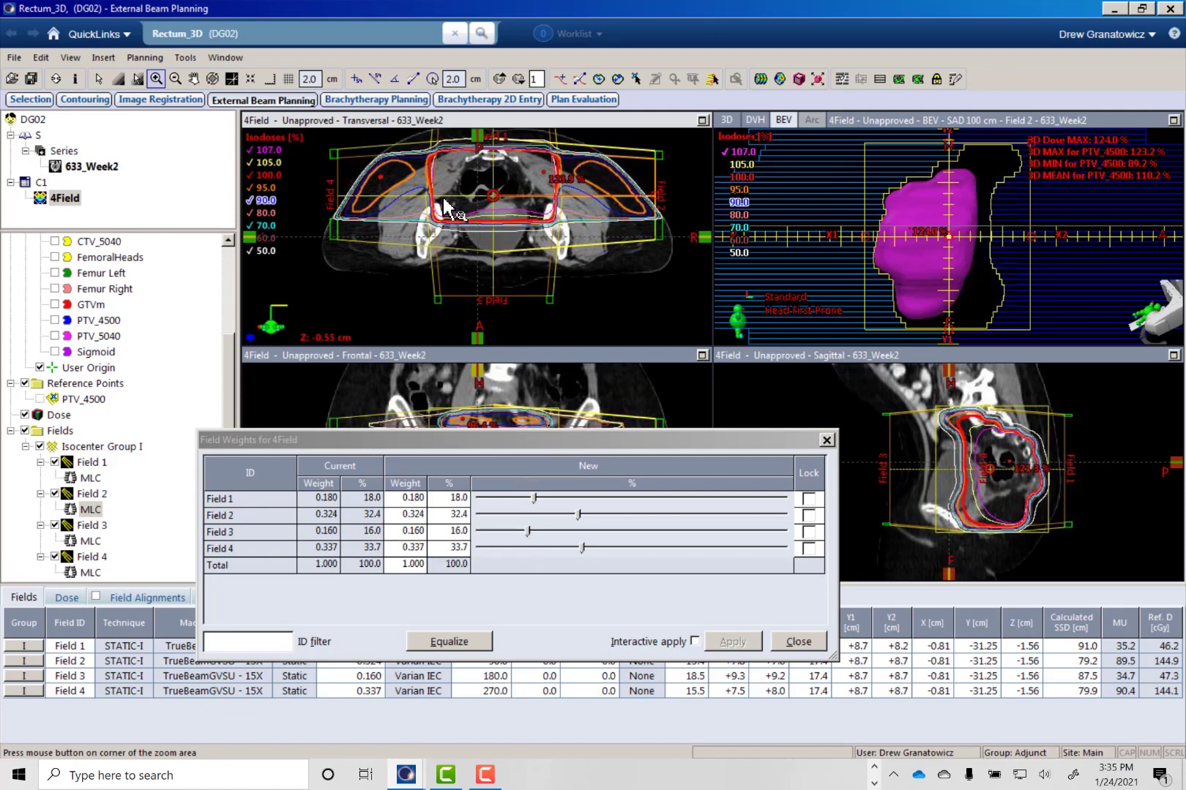
scroll(418, 217, up, 20)
scroll(418, 216, down, 20)
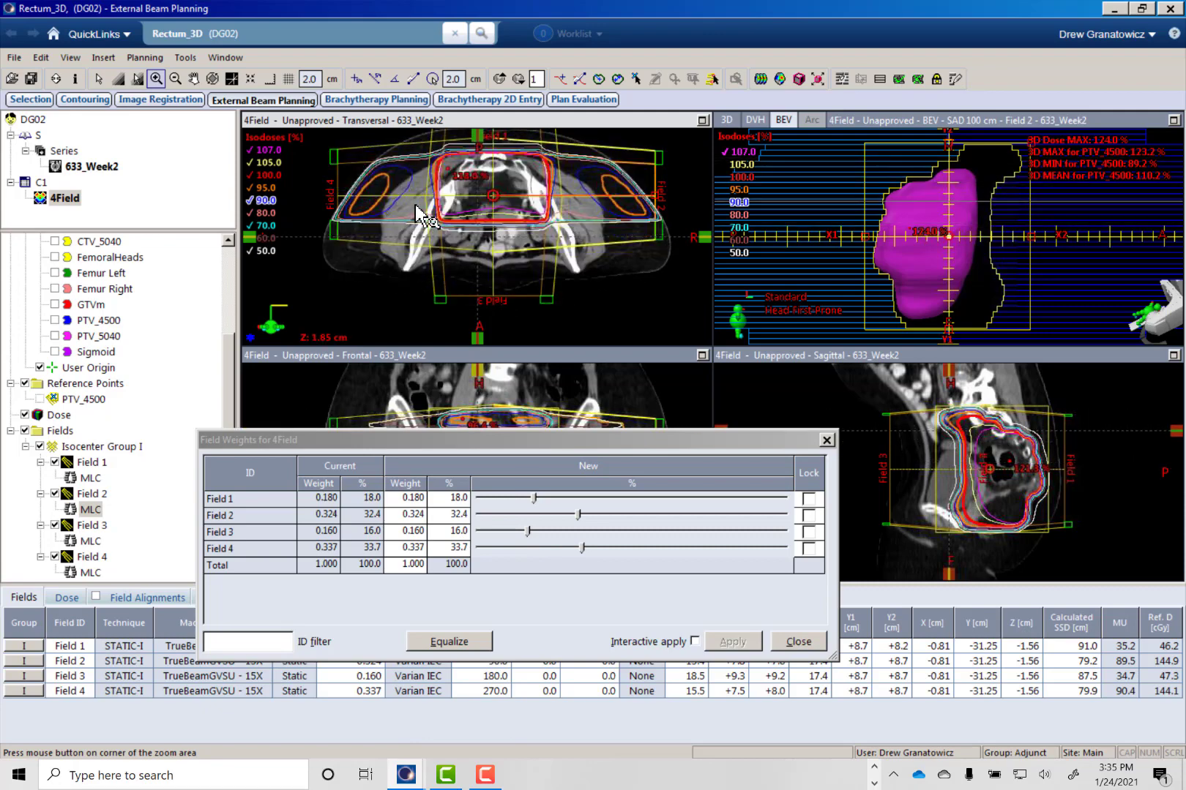
scroll(414, 209, up, 10)
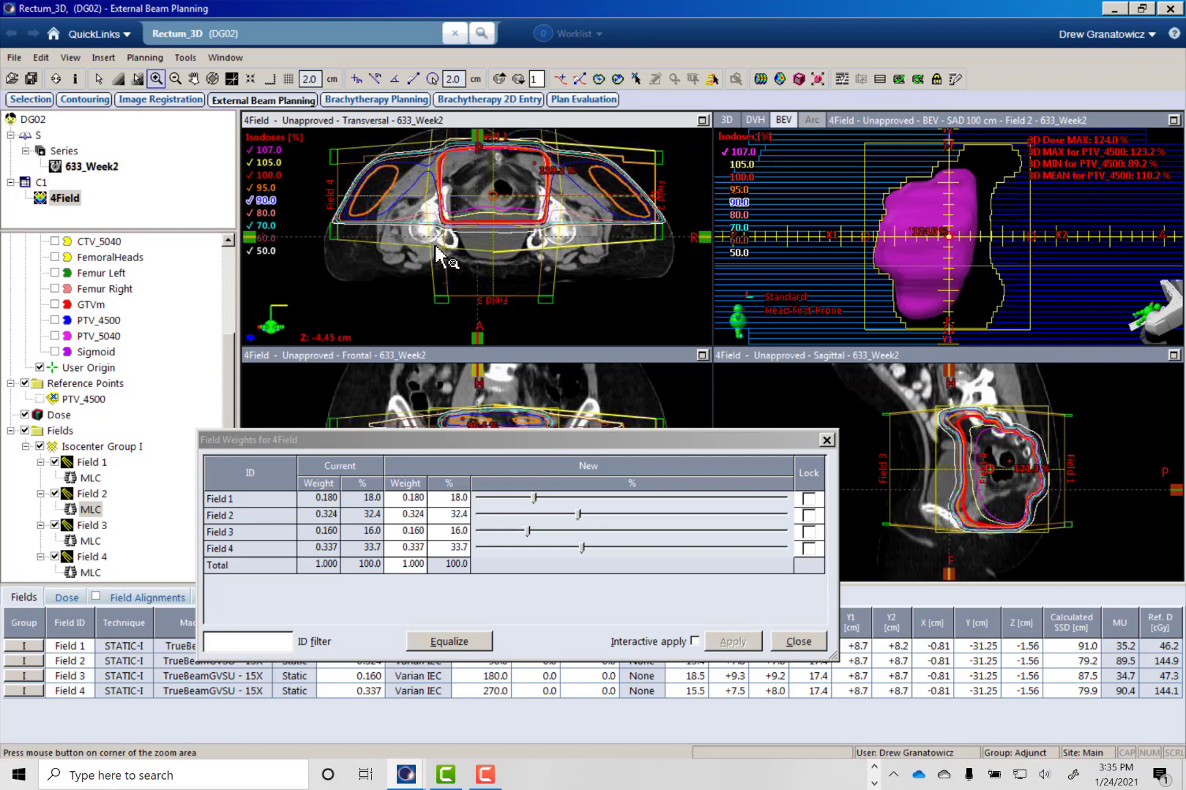
scroll(433, 244, up, 11)
scroll(433, 244, down, 14)
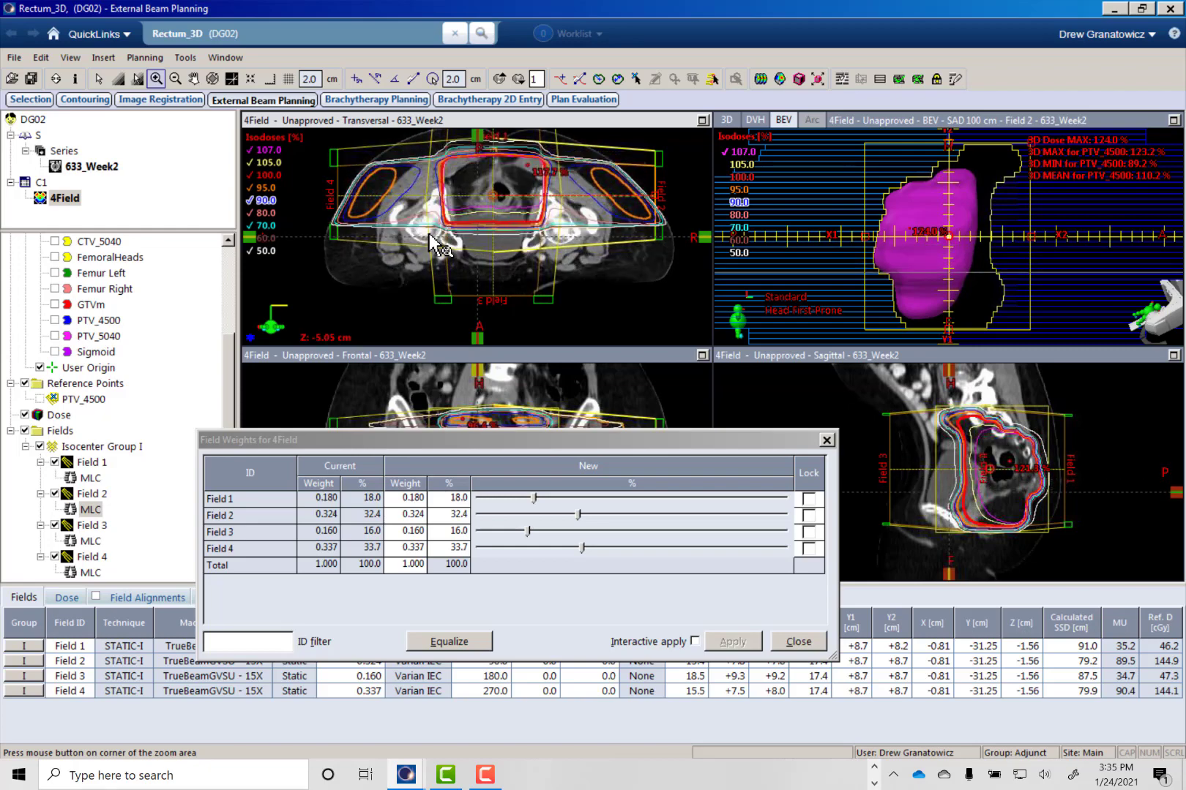
scroll(433, 244, up, 2)
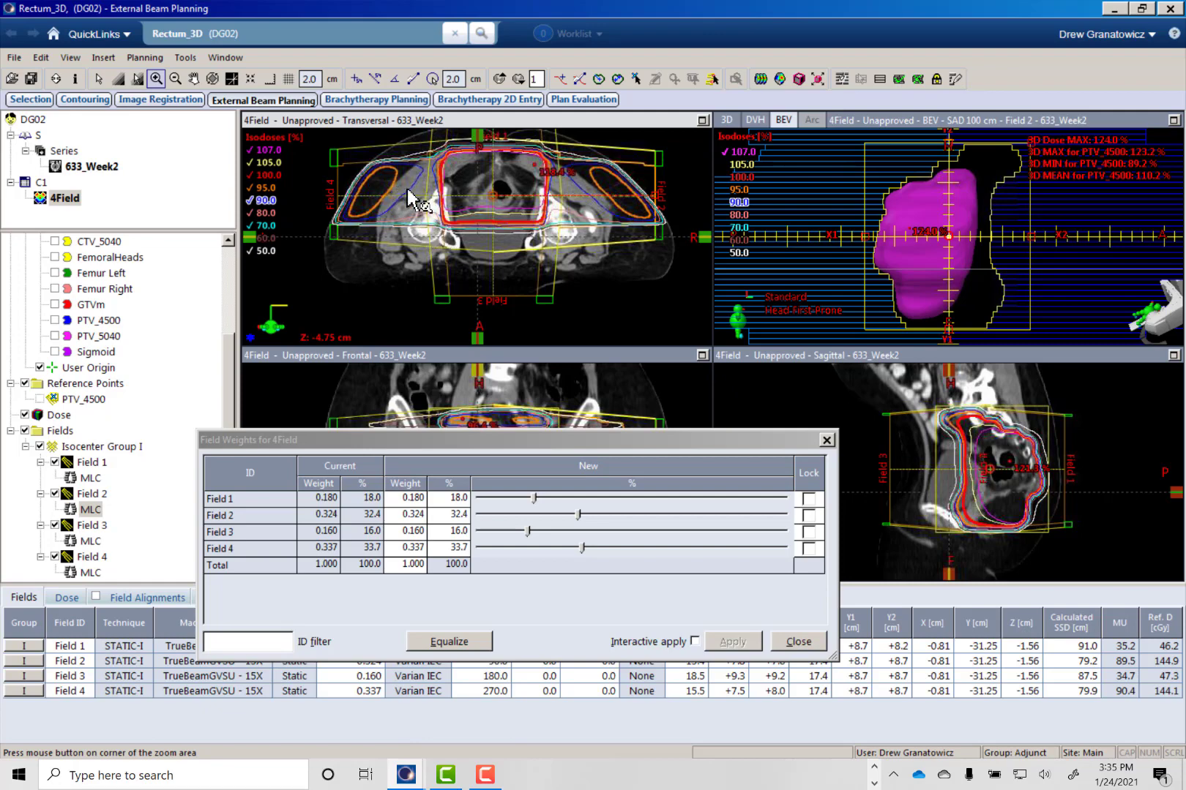
scroll(393, 189, up, 1)
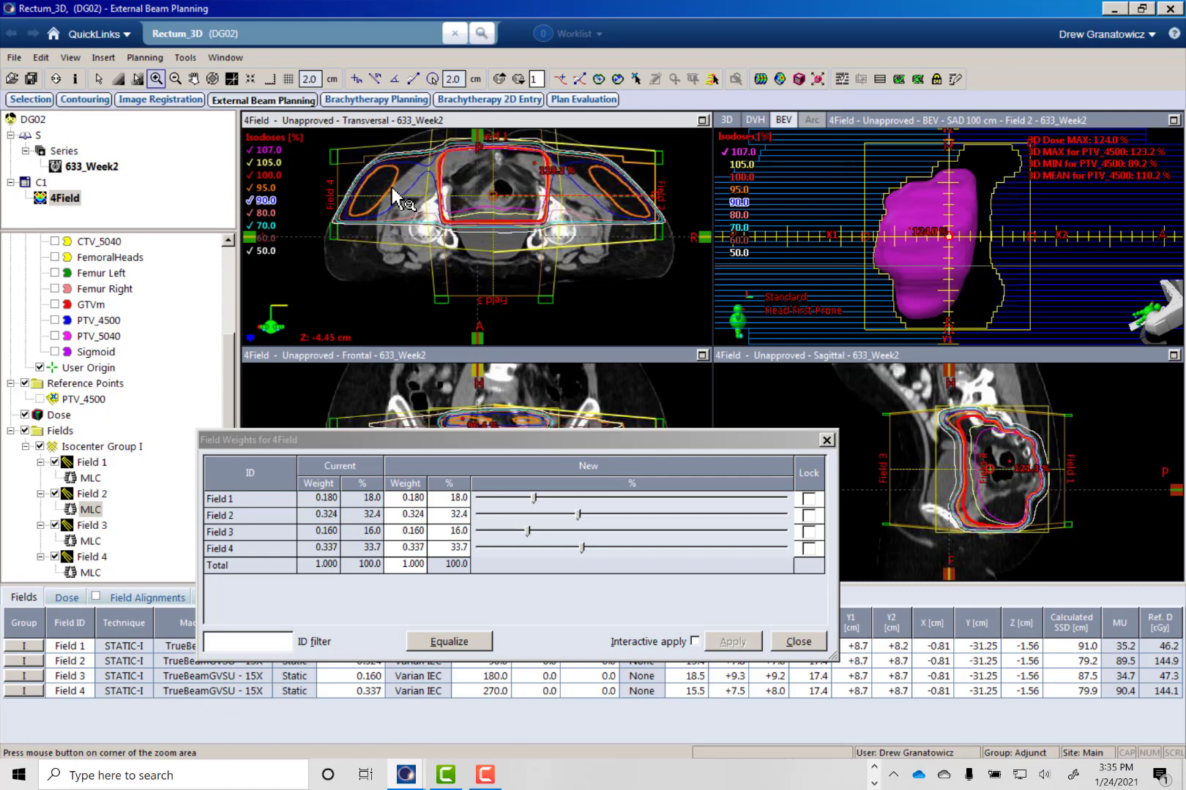
scroll(393, 189, down, 3)
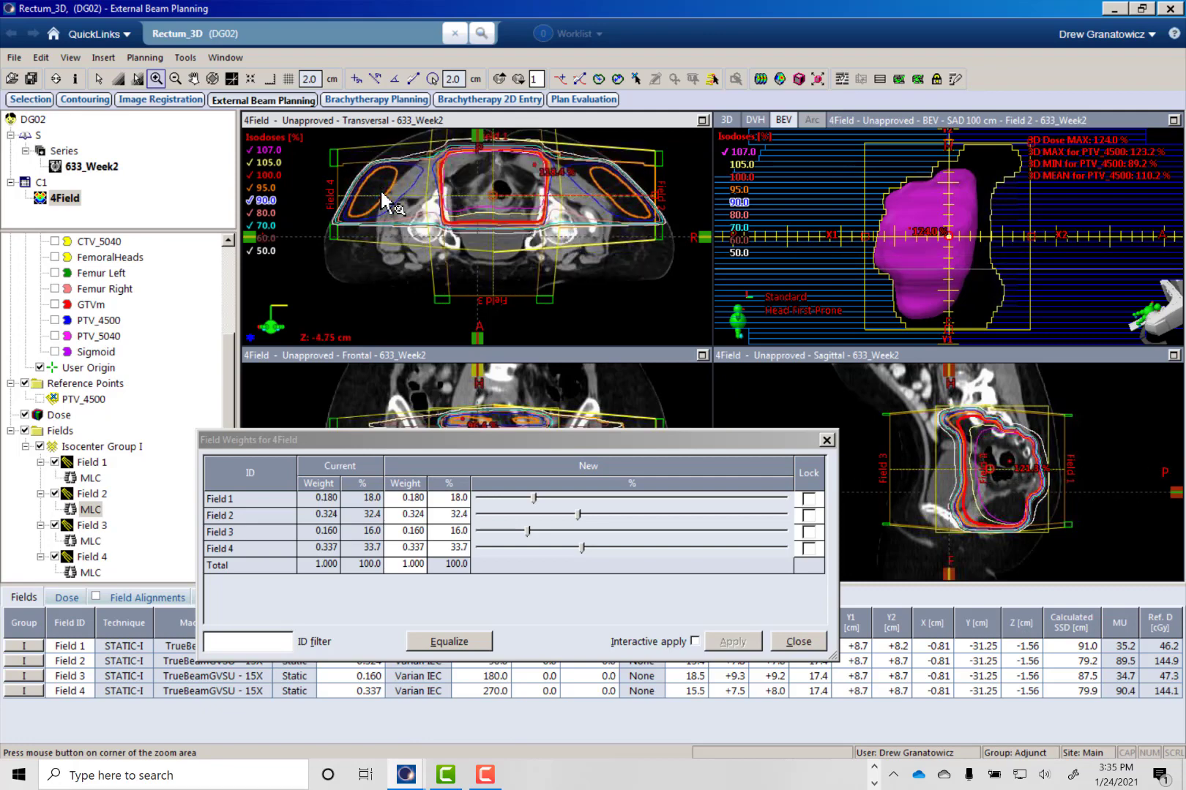
scroll(382, 194, down, 3)
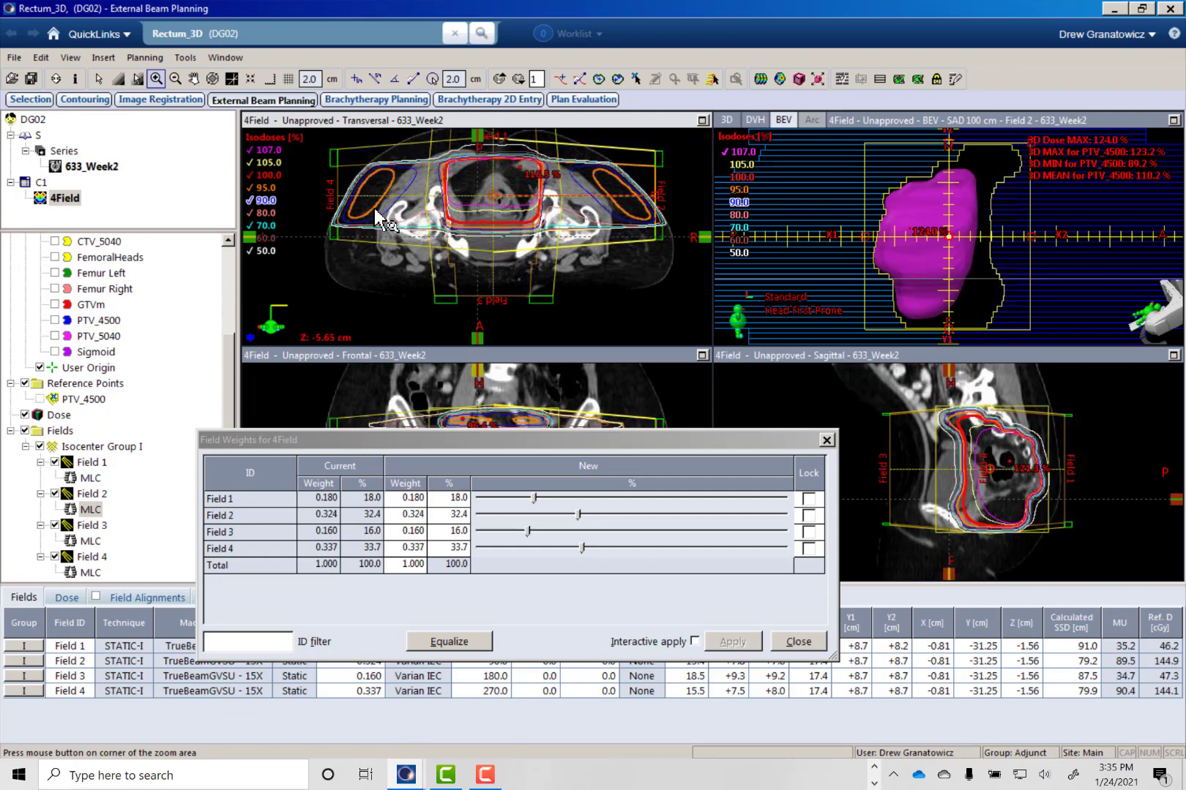
scroll(380, 208, up, 6)
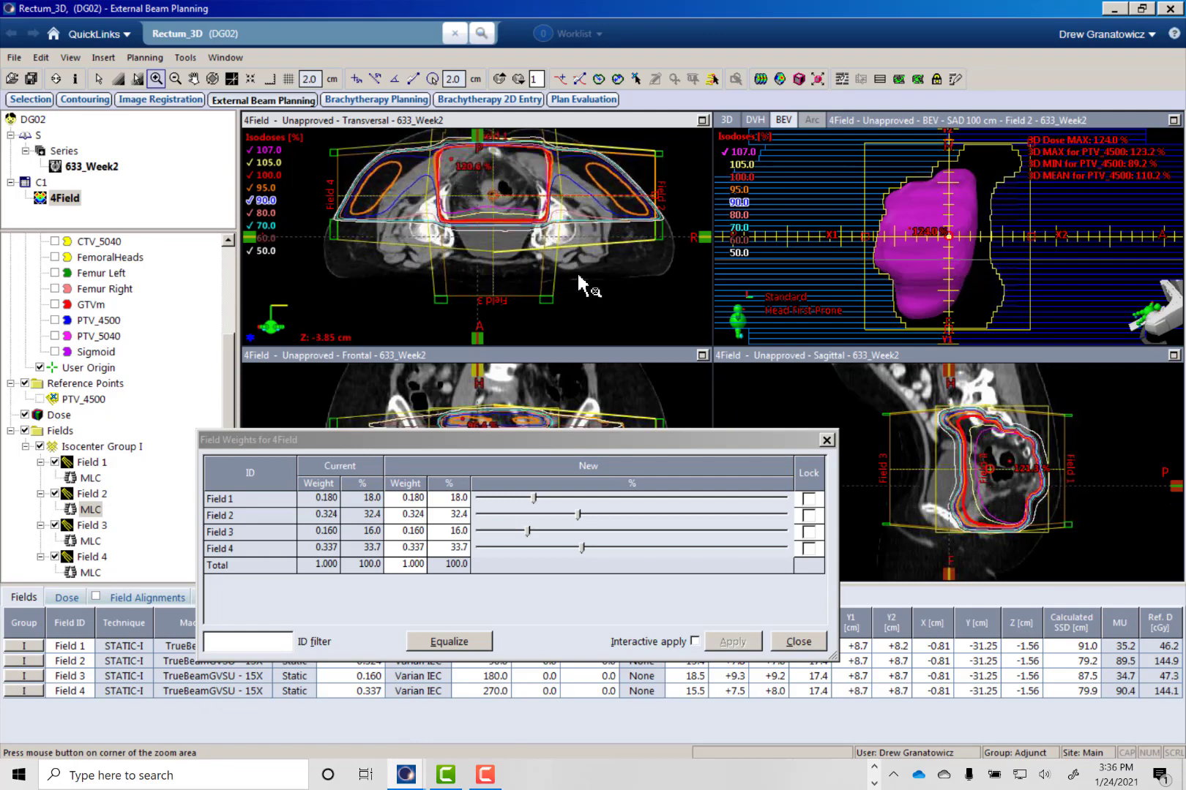
middle_drag(552, 224, 543, 258)
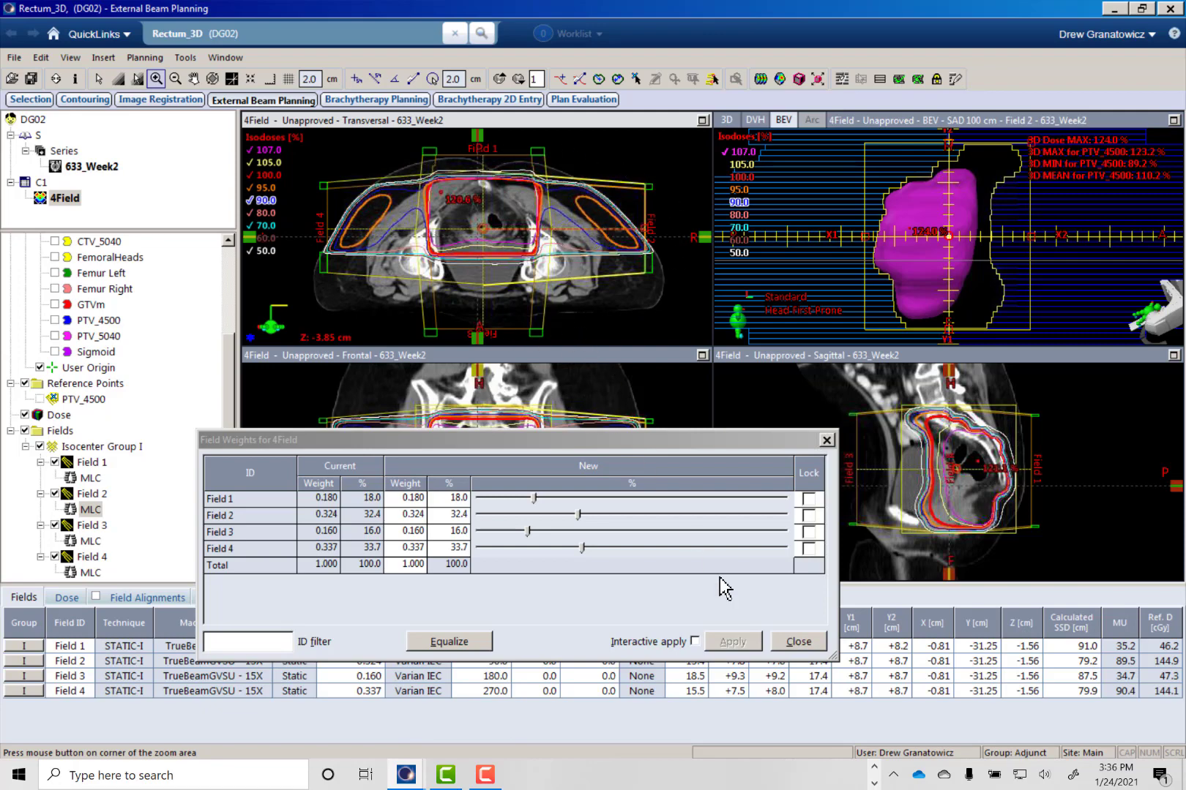
click(798, 642)
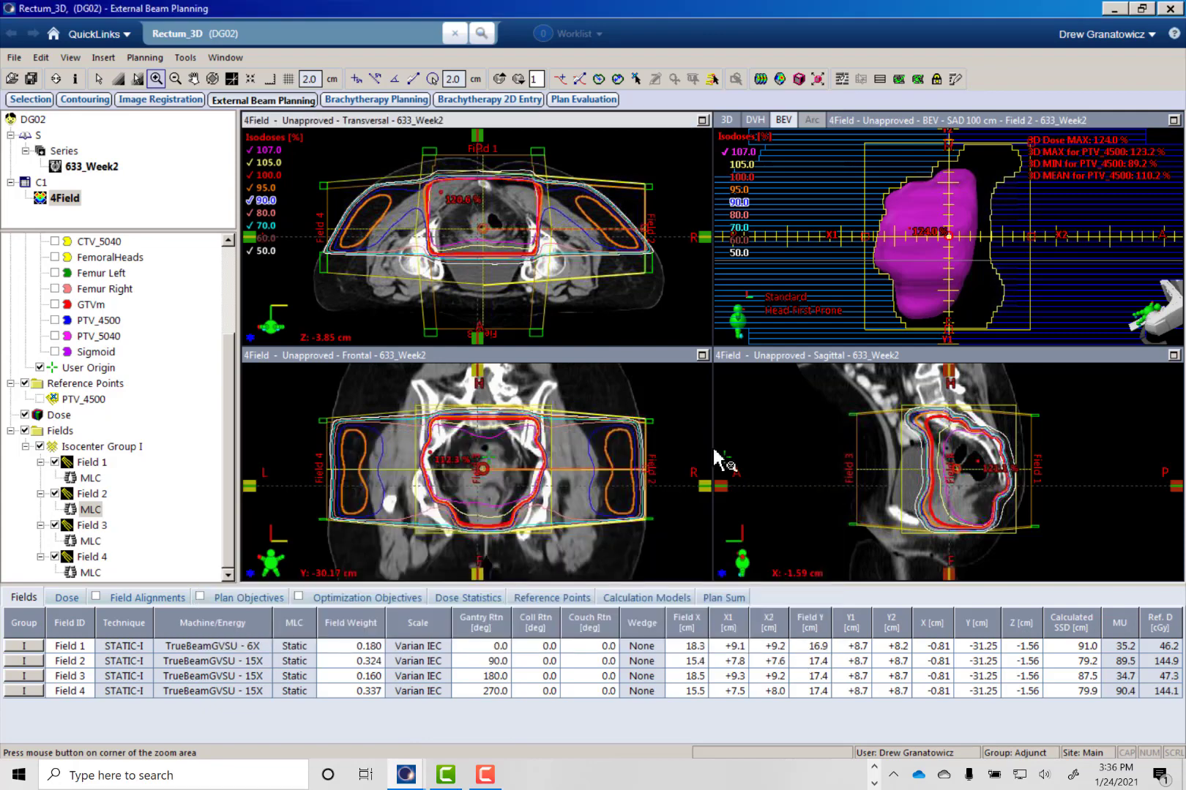
- Duplicate the 4Field plan and give the copy the ID 3Field
click(70, 198)
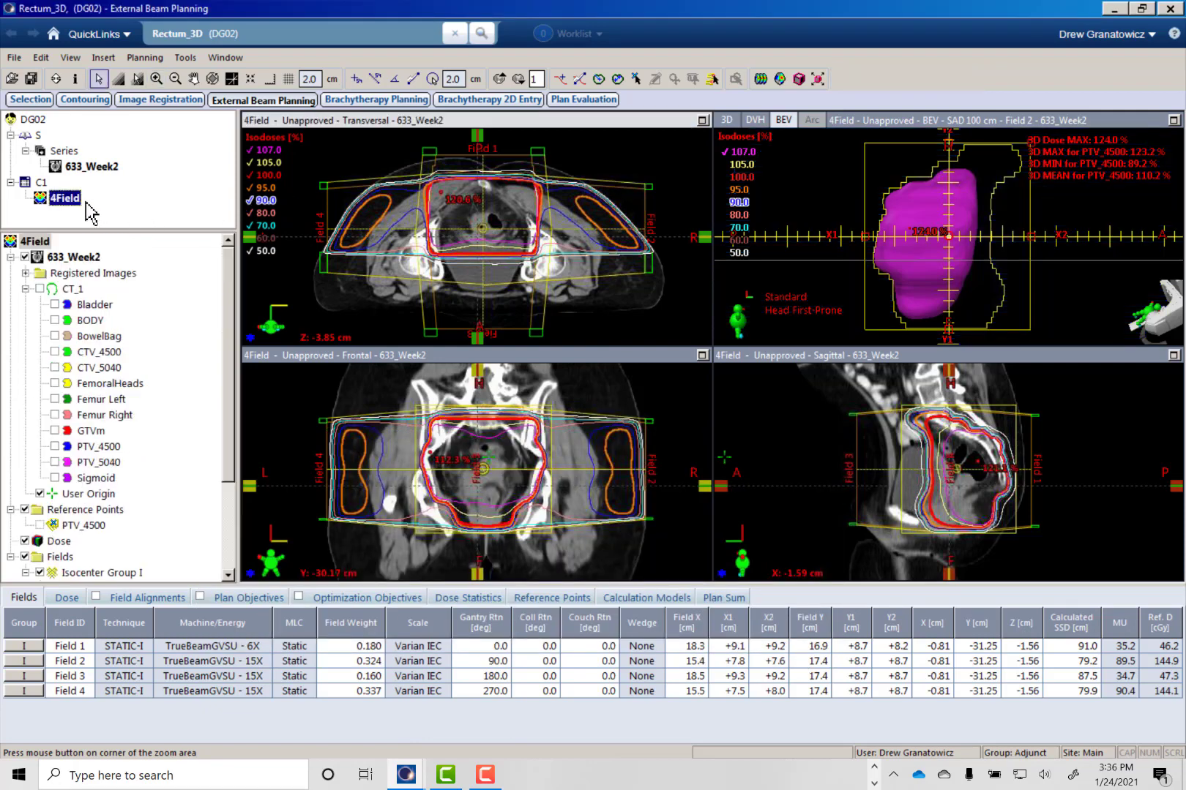
double_click(90, 203)
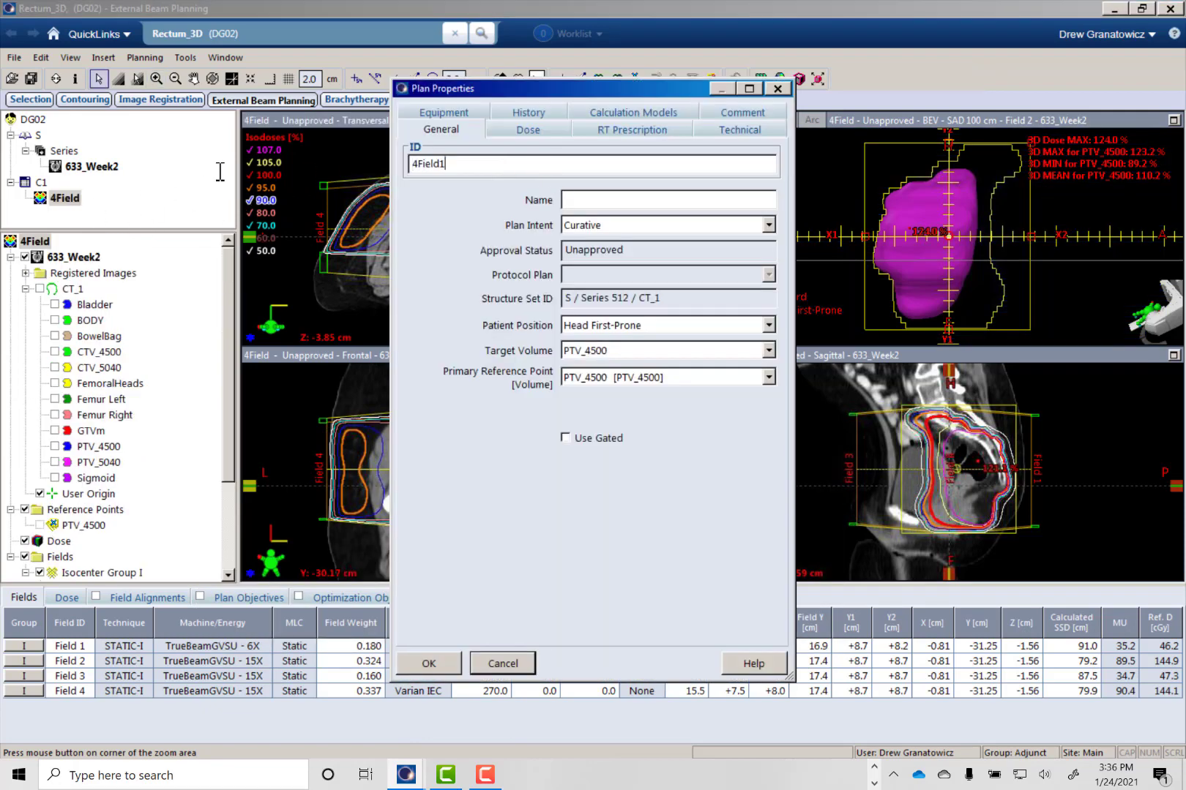
key(ctrl+a)
text(3)
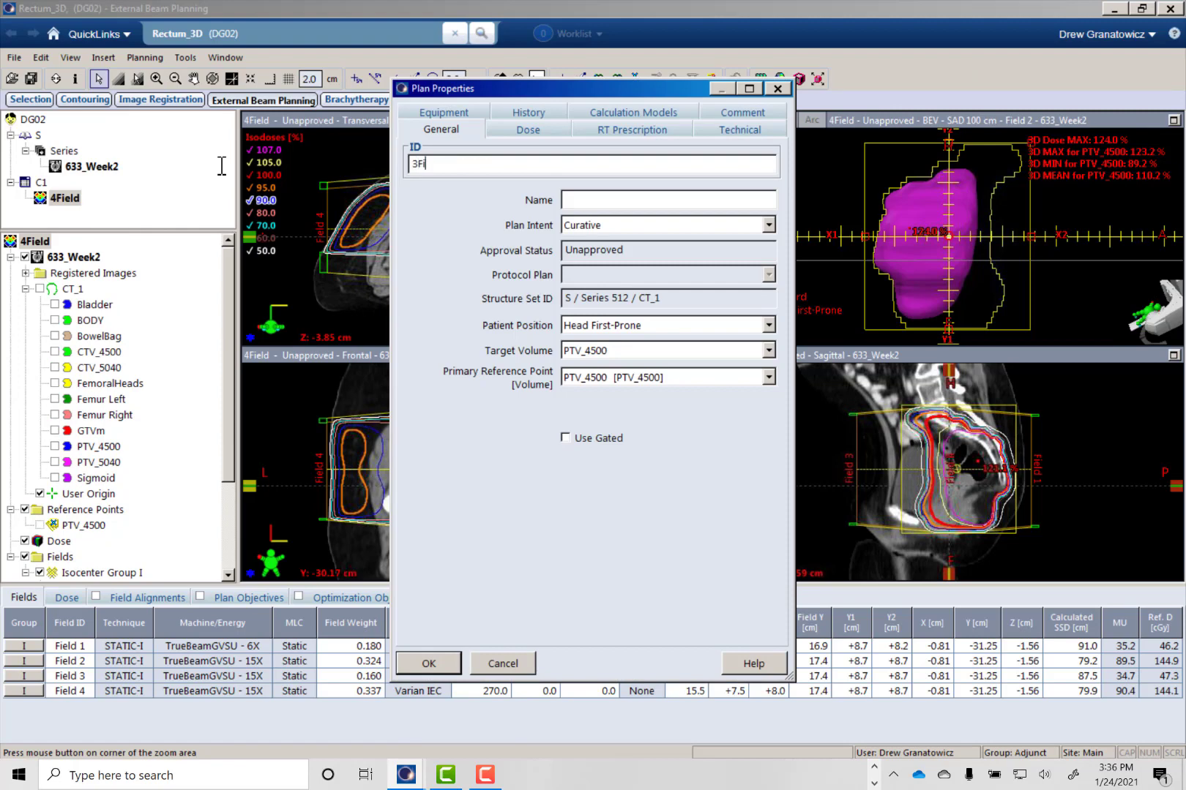
click(427, 662)
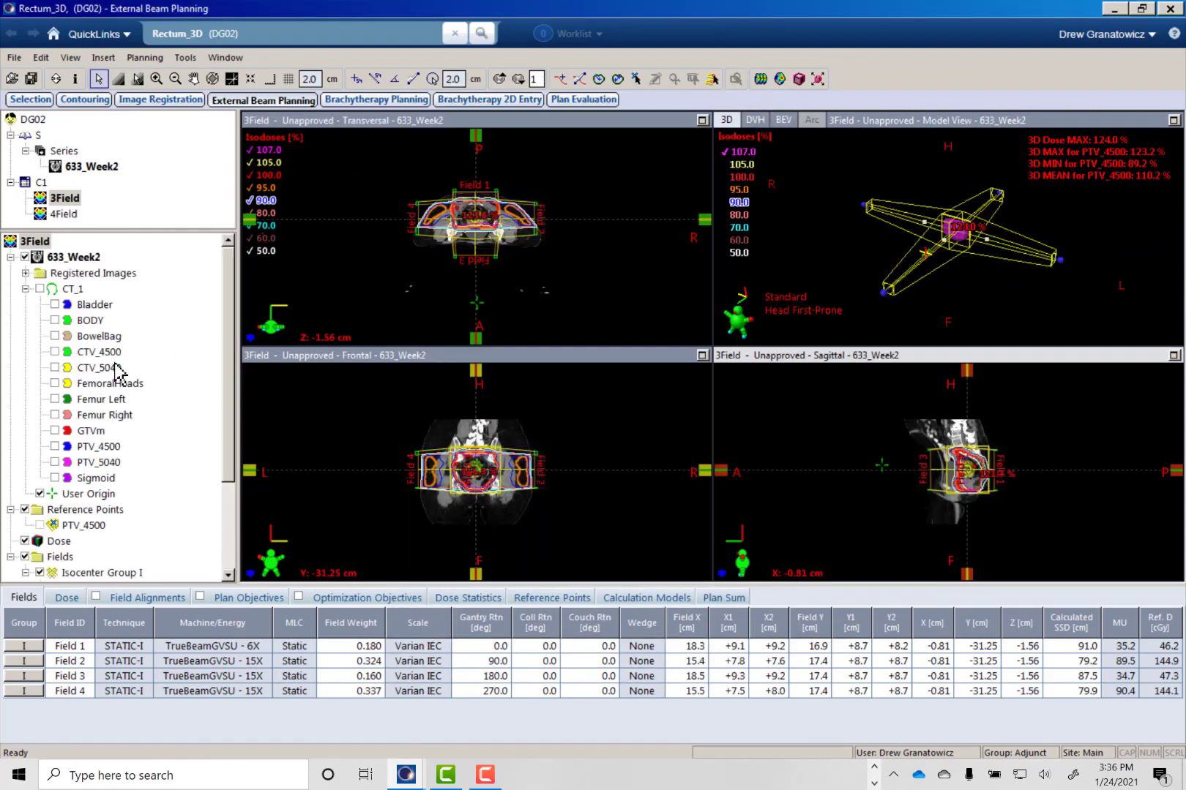
- Delete Field 3 from the 3Field plan and confirm the deletion
drag(229, 442, 221, 549)
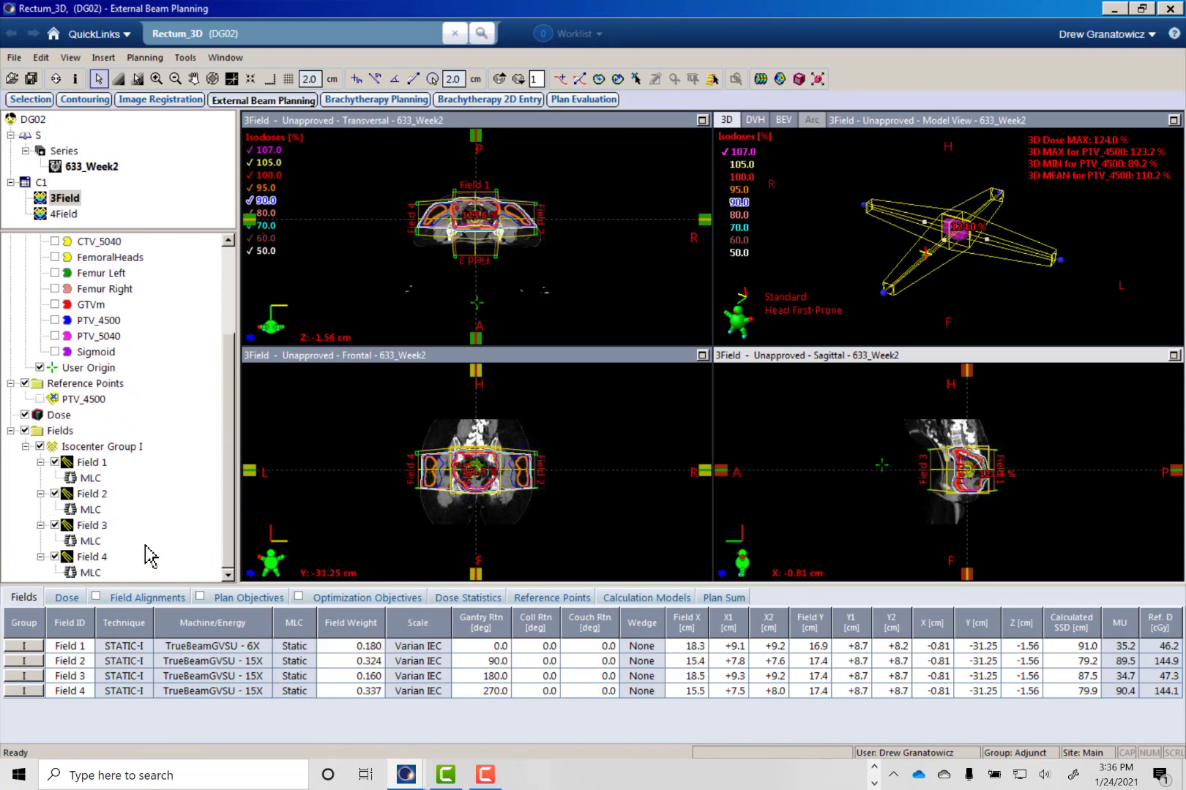
click(90, 526)
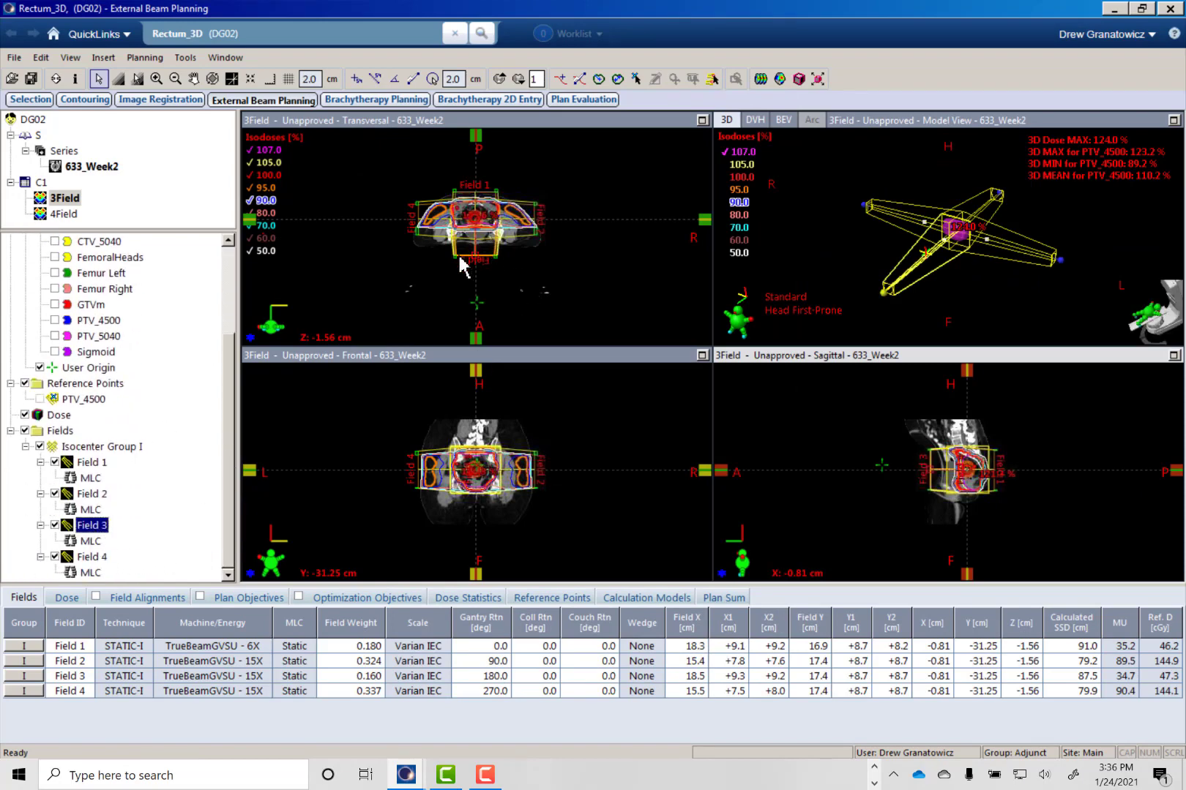
right_click(103, 530)
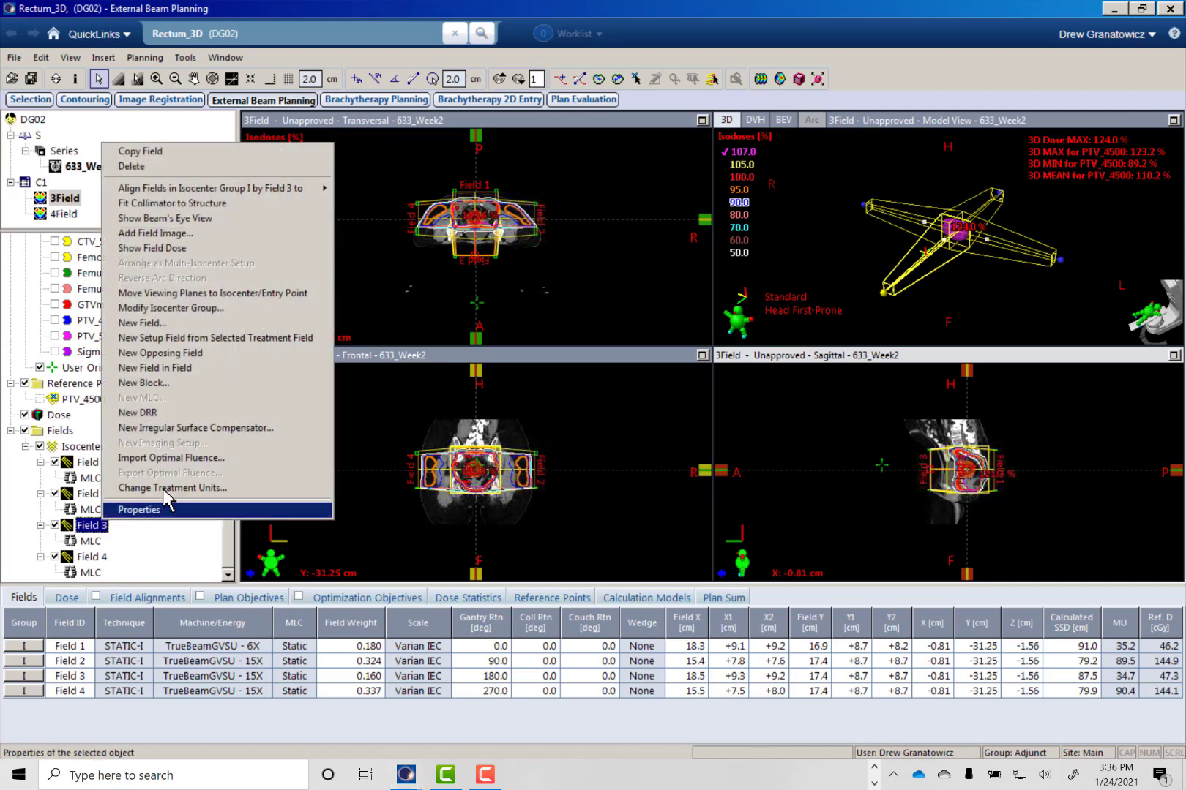
click(147, 167)
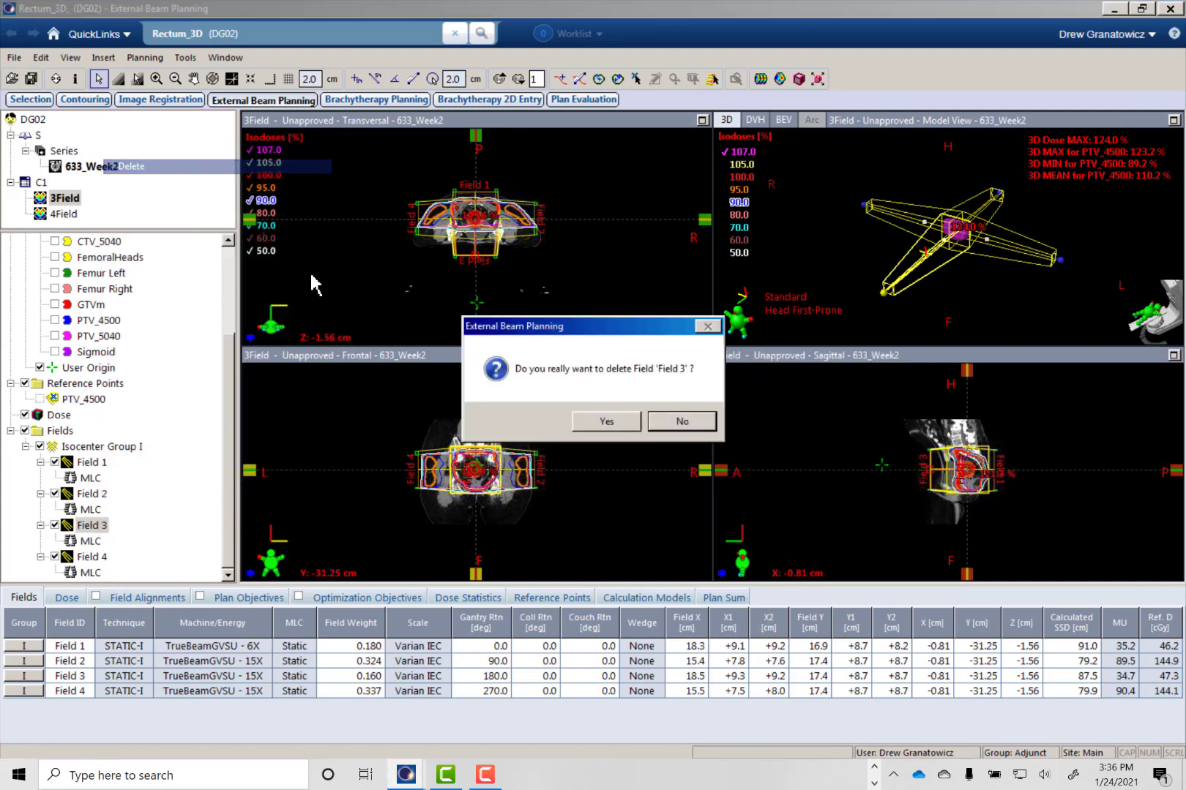
click(582, 423)
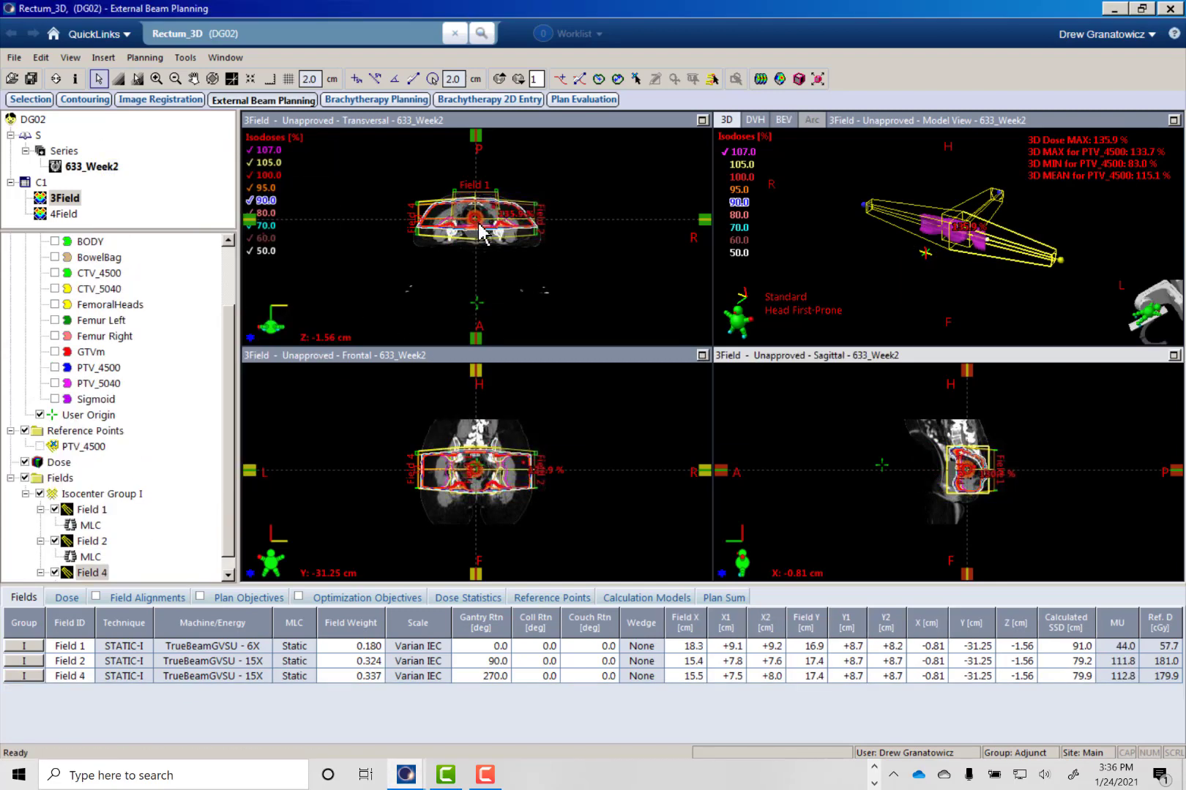
- Normalize the 3Field plan's field weights to a total of 1.000 and apply them
click(156, 78)
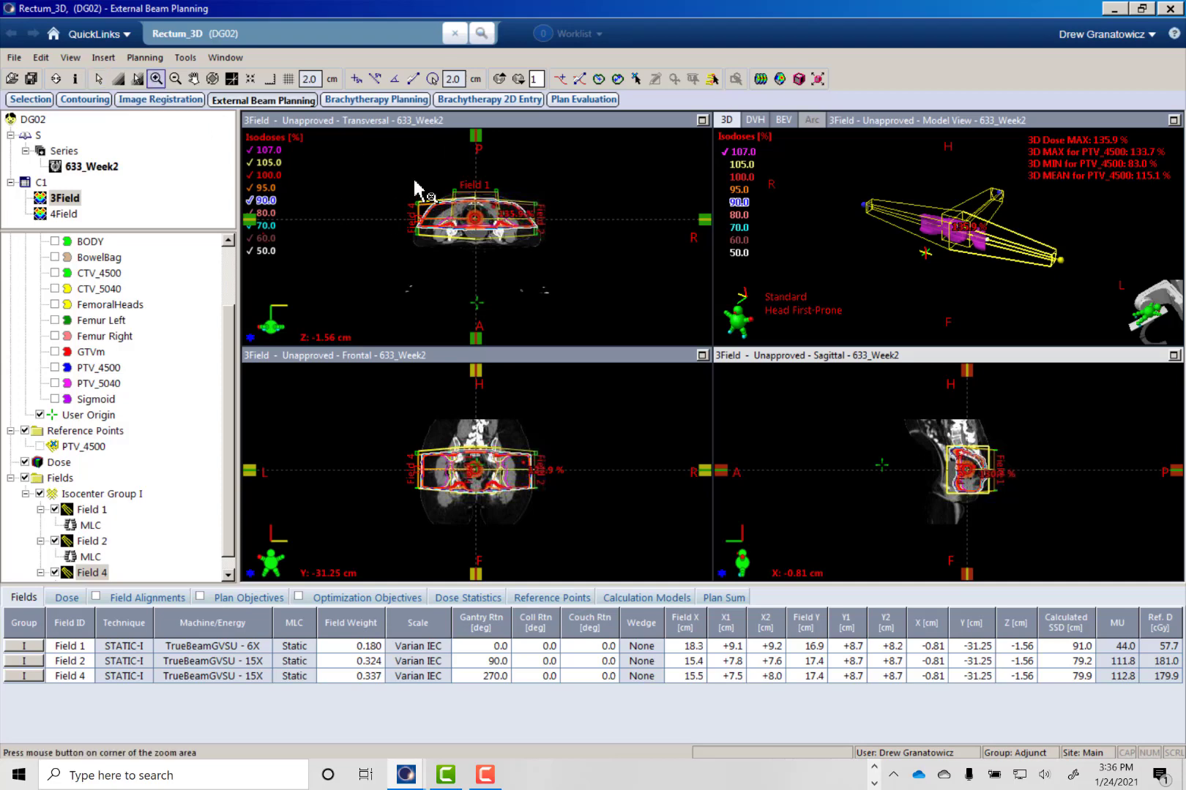
drag(408, 171, 543, 254)
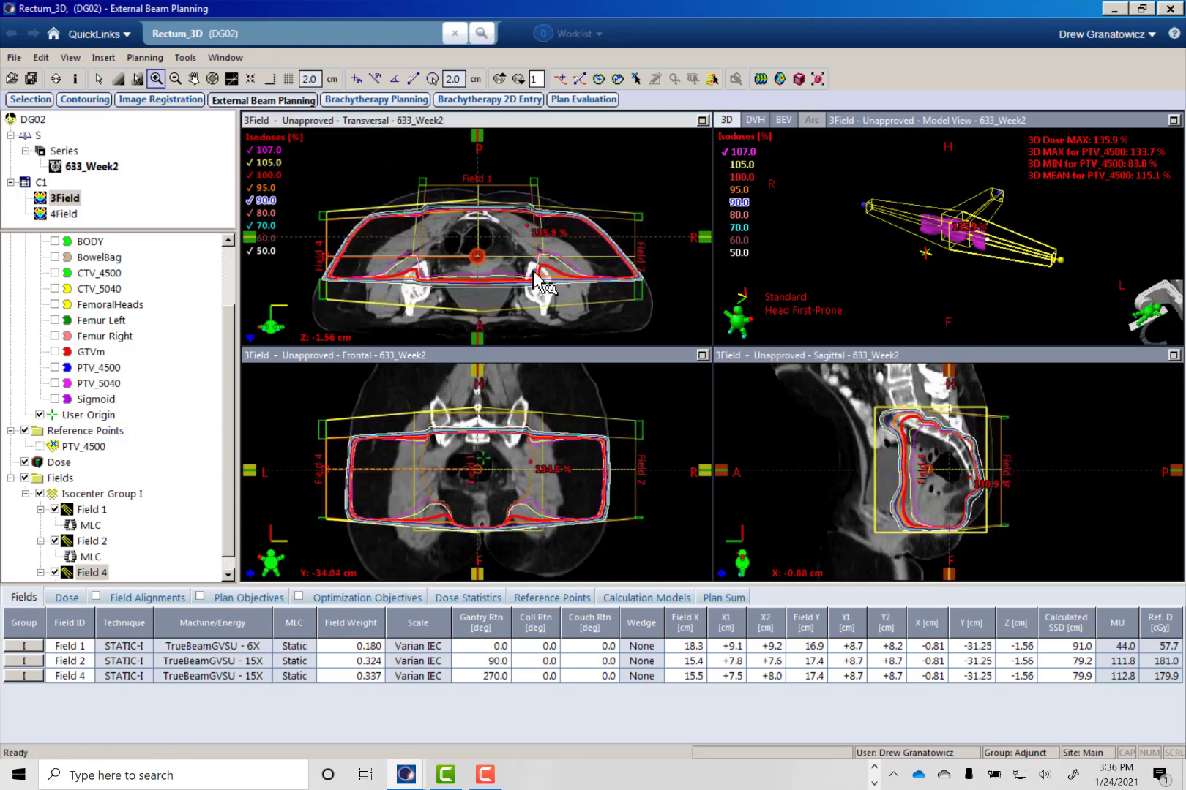
key(F6)
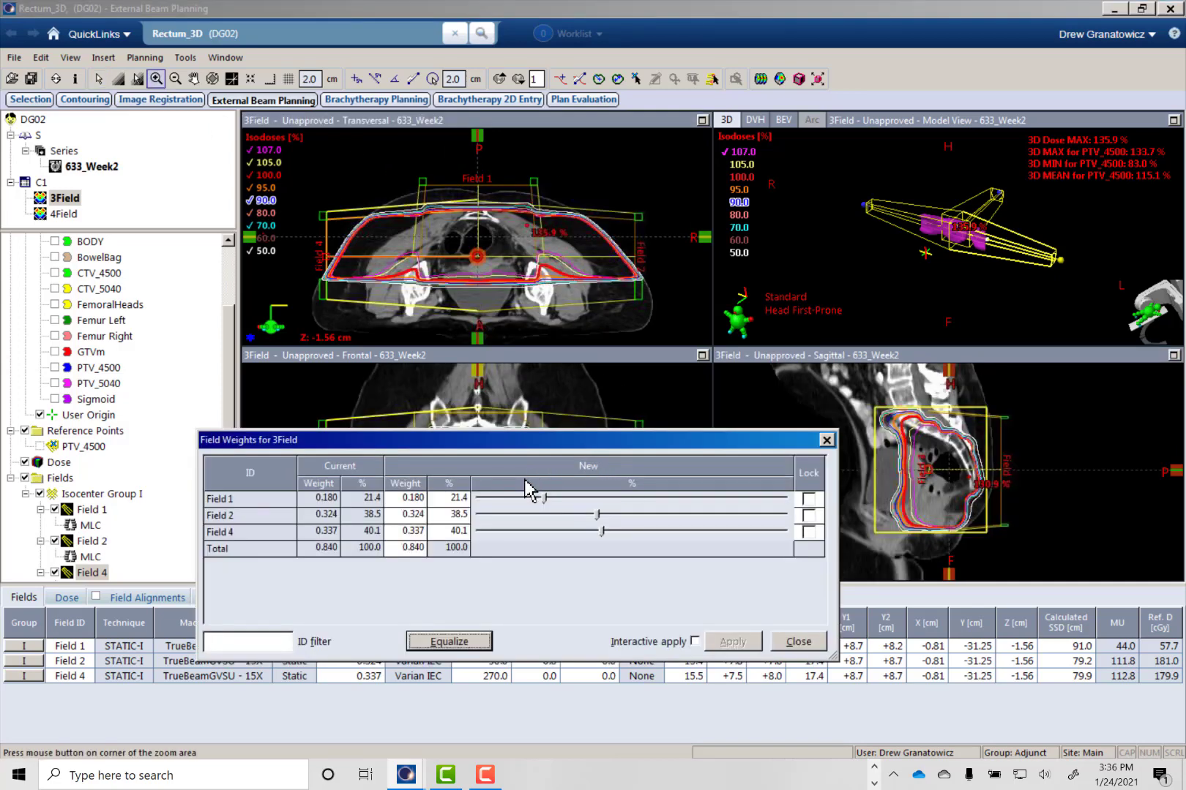
click(409, 547)
text(1)
key(Tab)
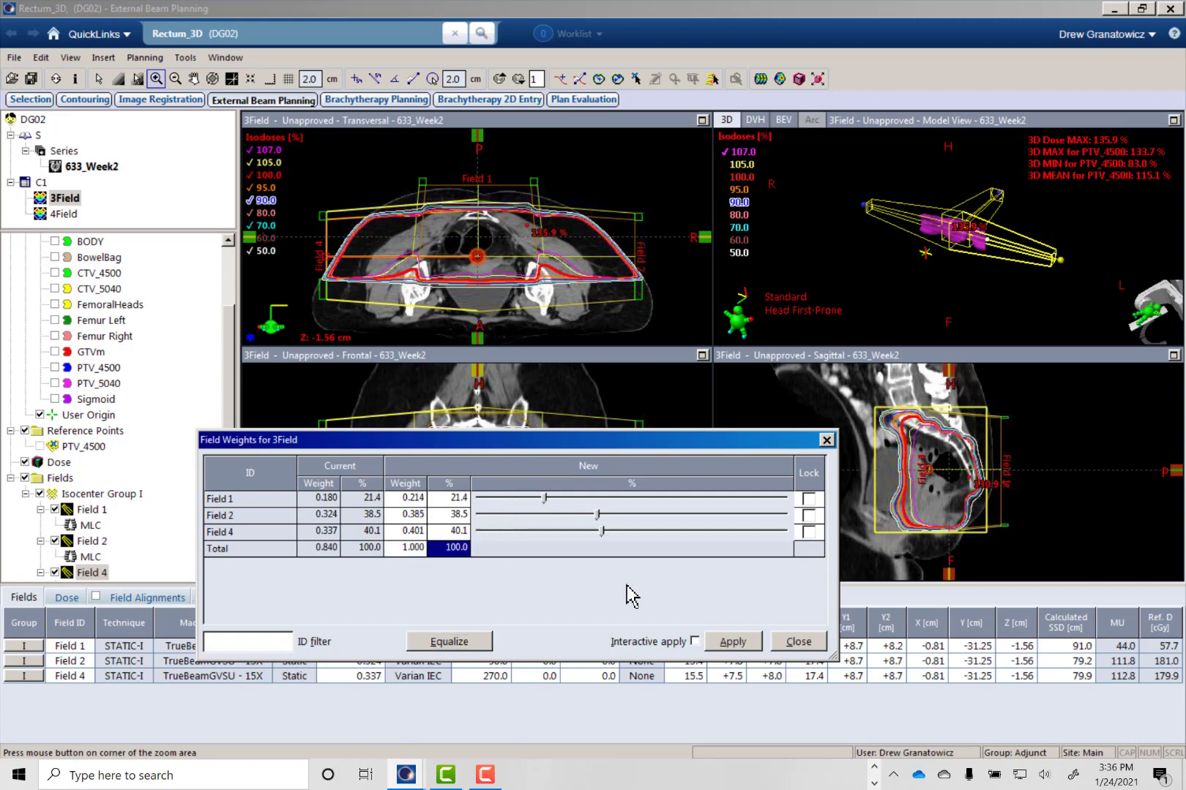
click(732, 641)
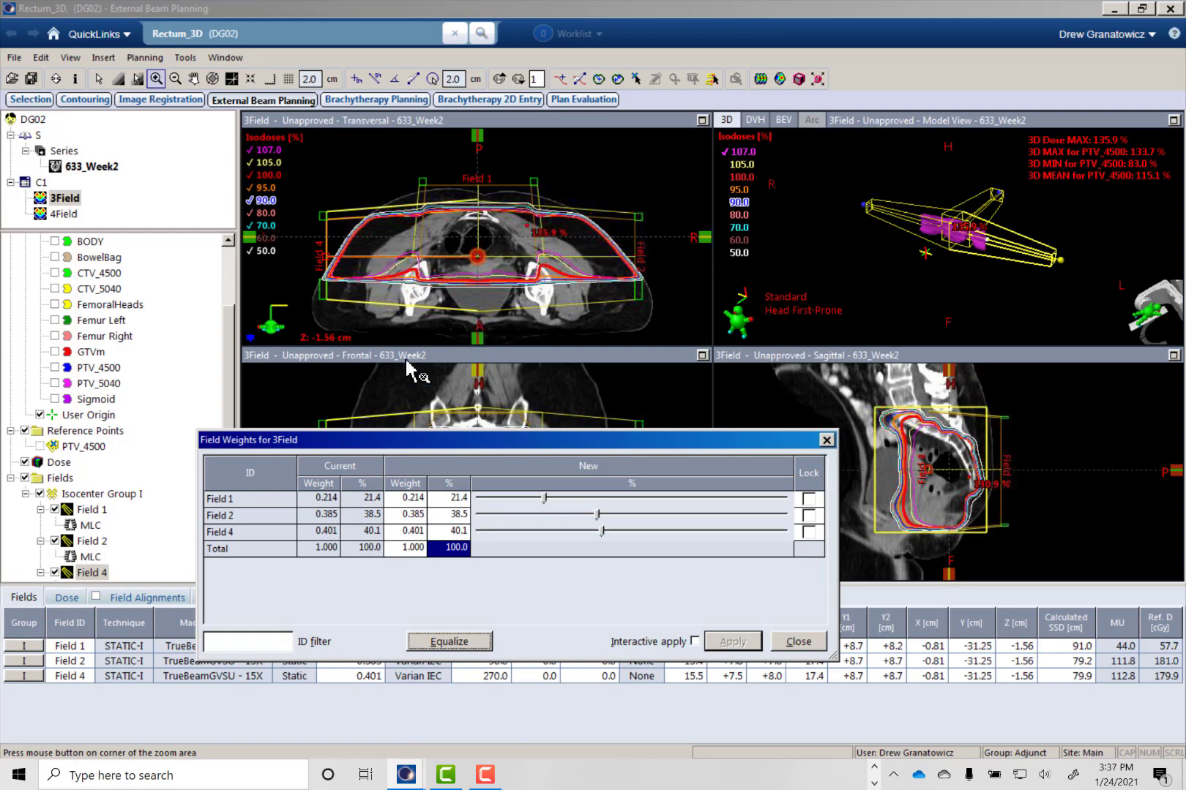
- Raise Field 1's weight to 43.6%, fine-tune it to 42.6% and finally 41.4%, applying each value to the plan
drag(544, 498, 614, 505)
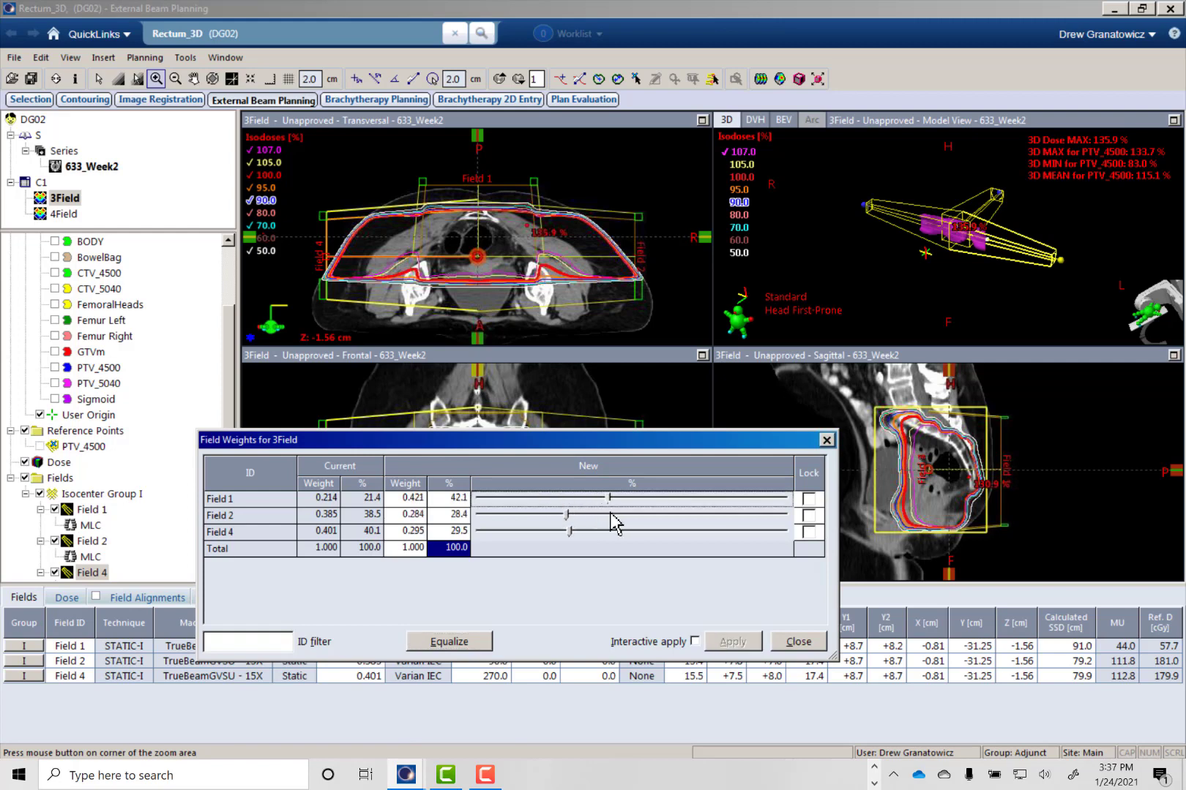
click(732, 641)
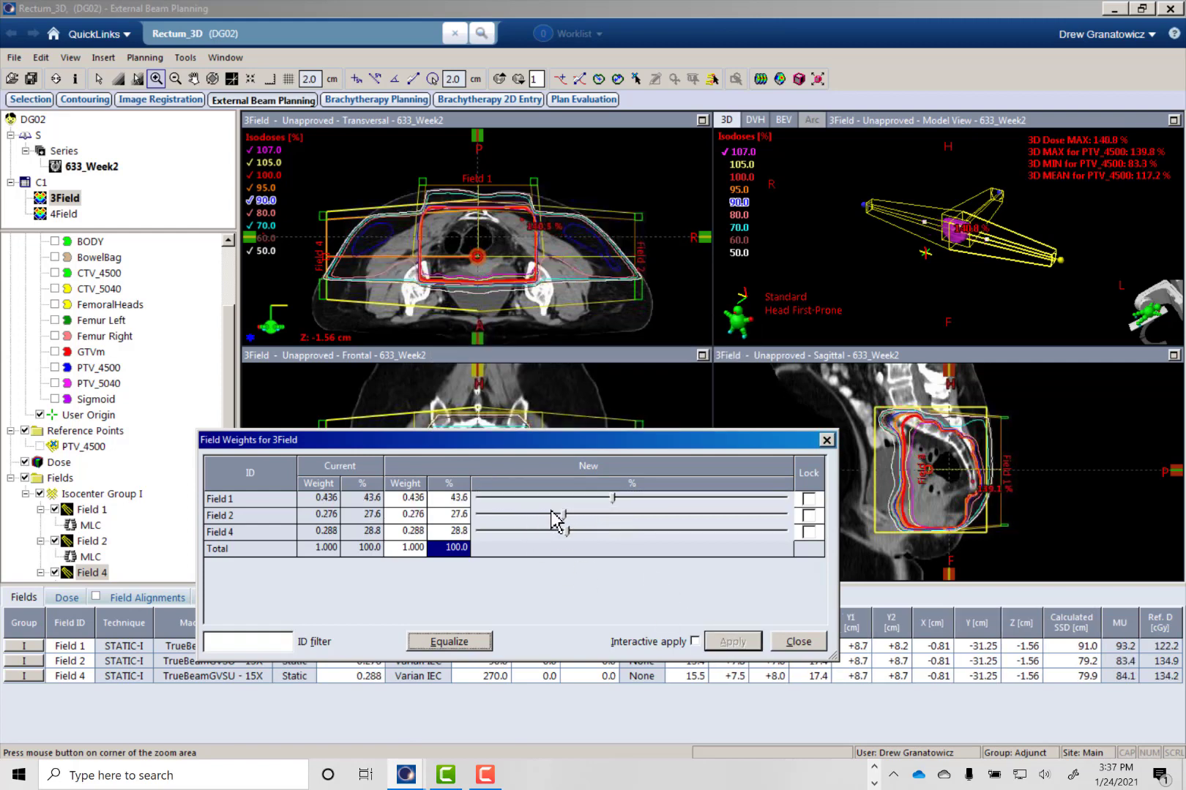
drag(612, 498, 609, 499)
click(732, 641)
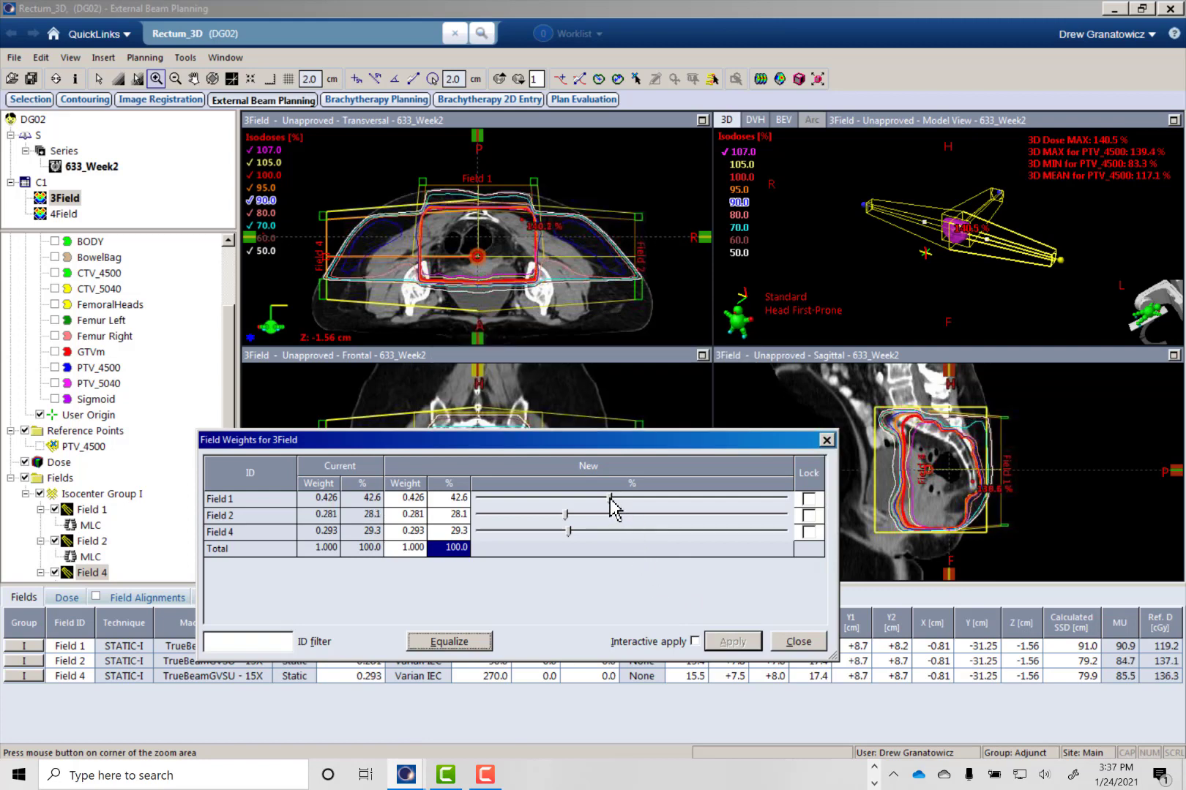
drag(609, 498, 606, 498)
click(731, 641)
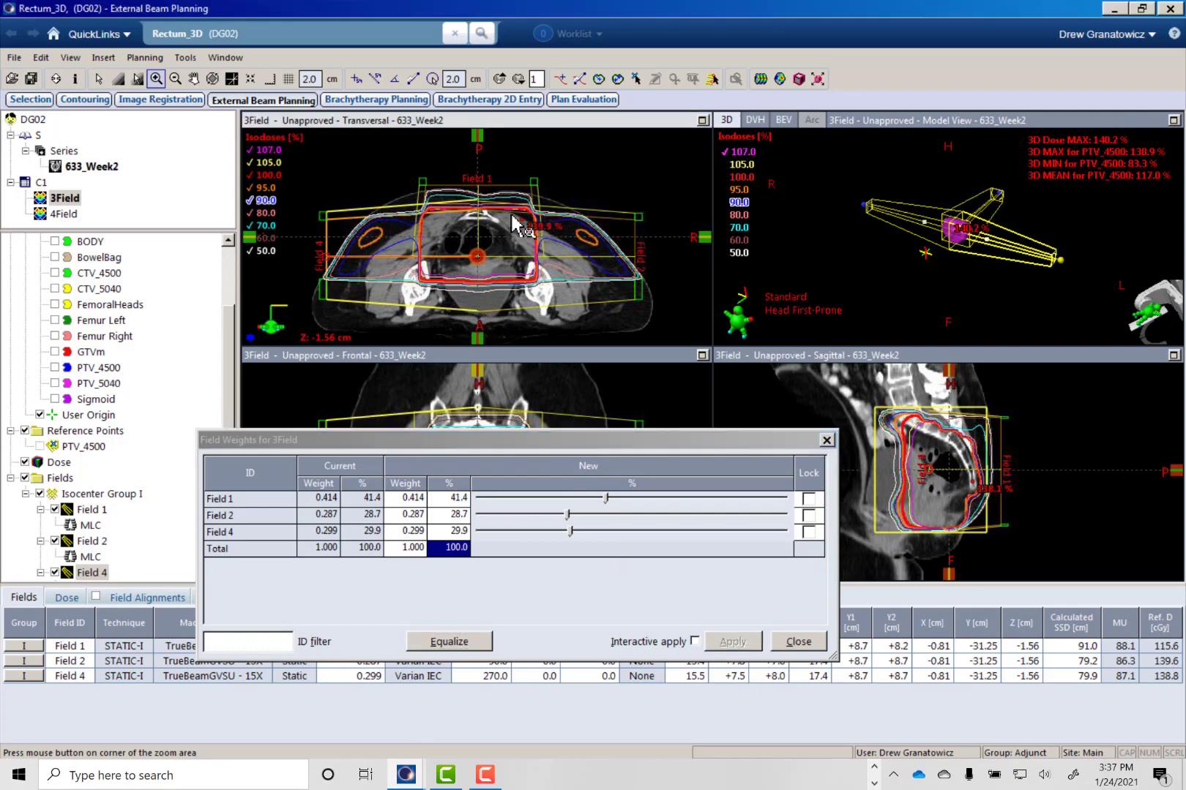
- Check the 3Field isodoses across the transversal slices and show the beam's eye view of Field 1
scroll(493, 265, up, 12)
scroll(488, 266, down, 12)
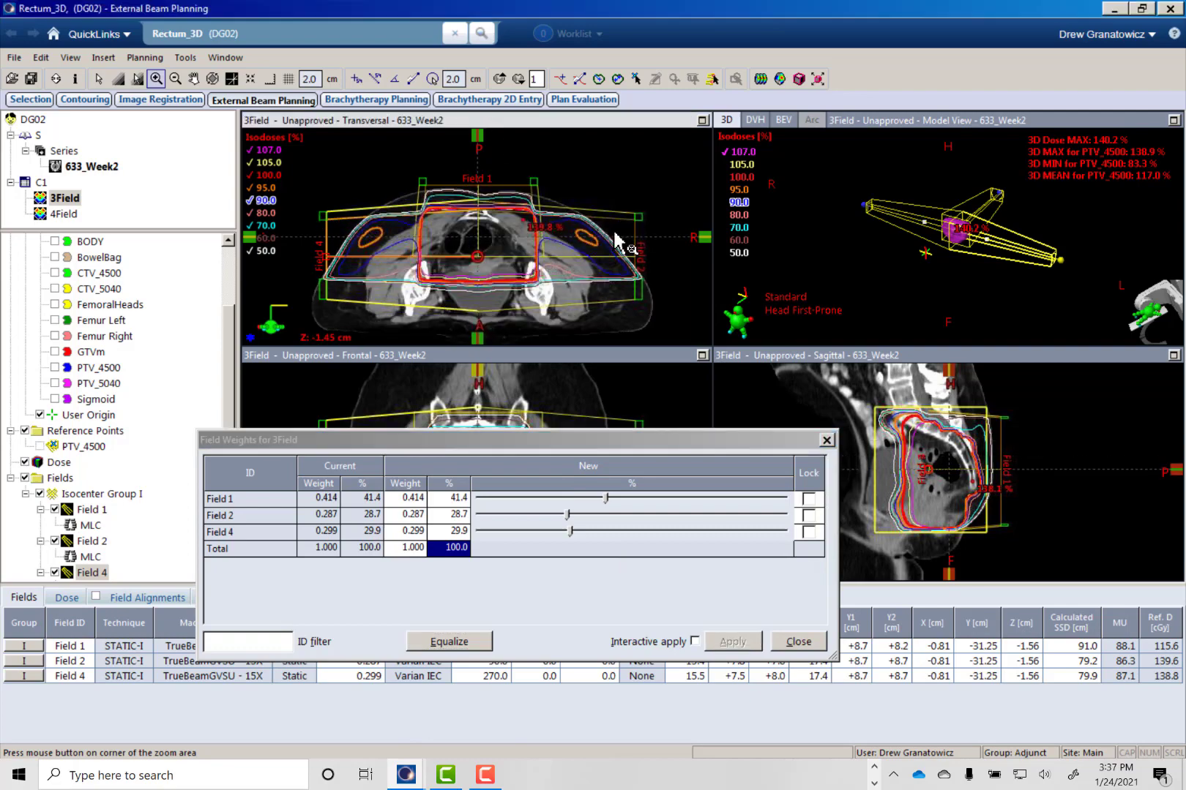
scroll(526, 267, down, 10)
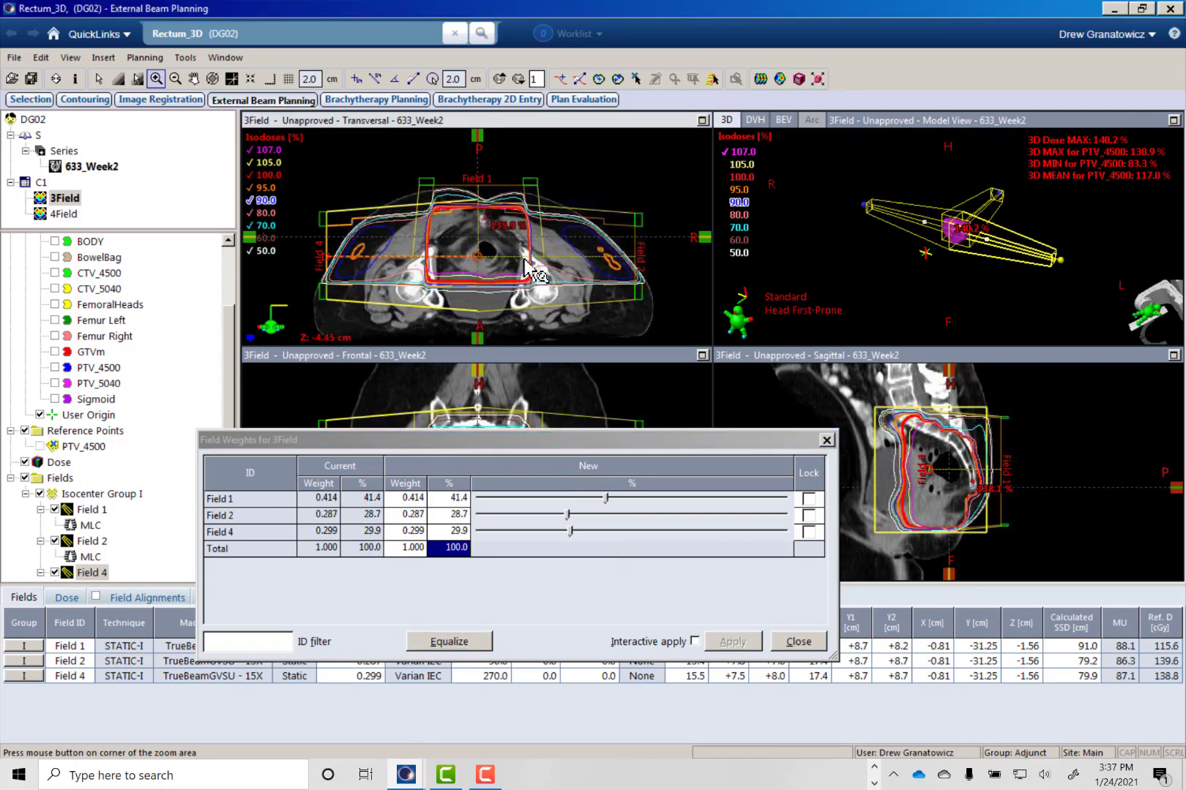
scroll(395, 282, down, 11)
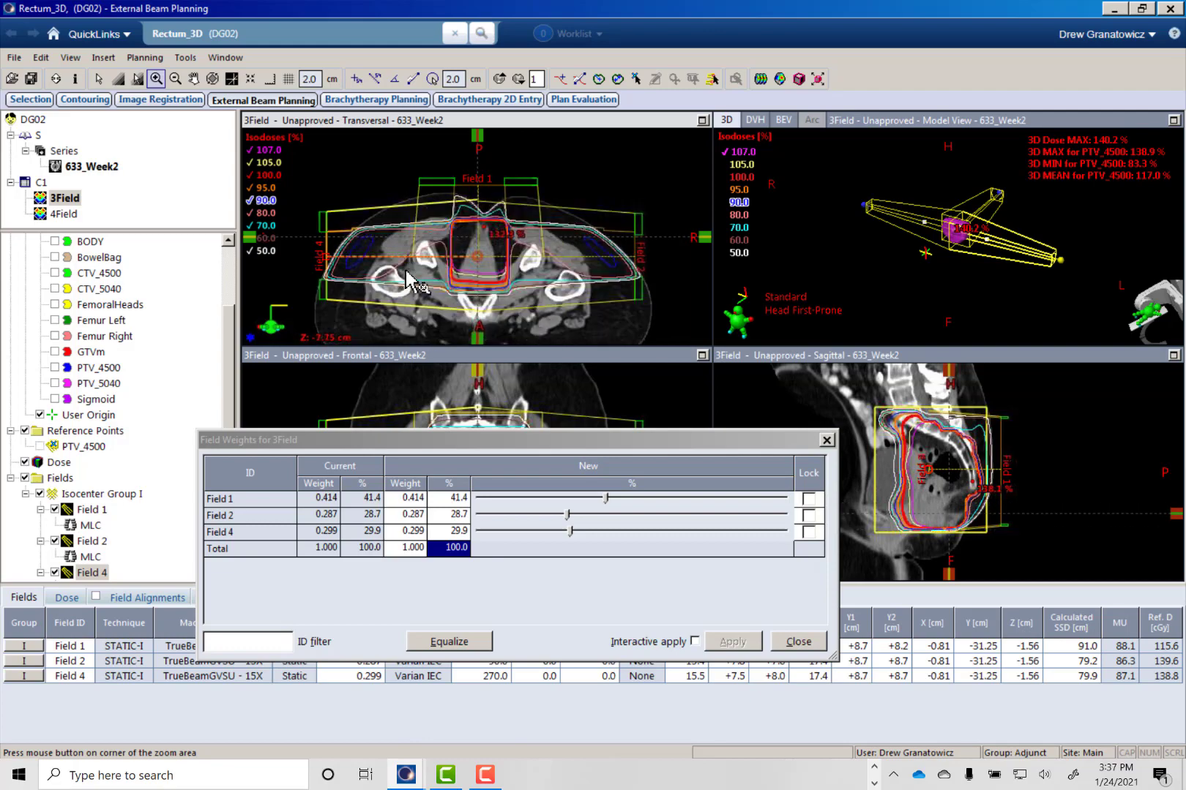
scroll(410, 281, up, 19)
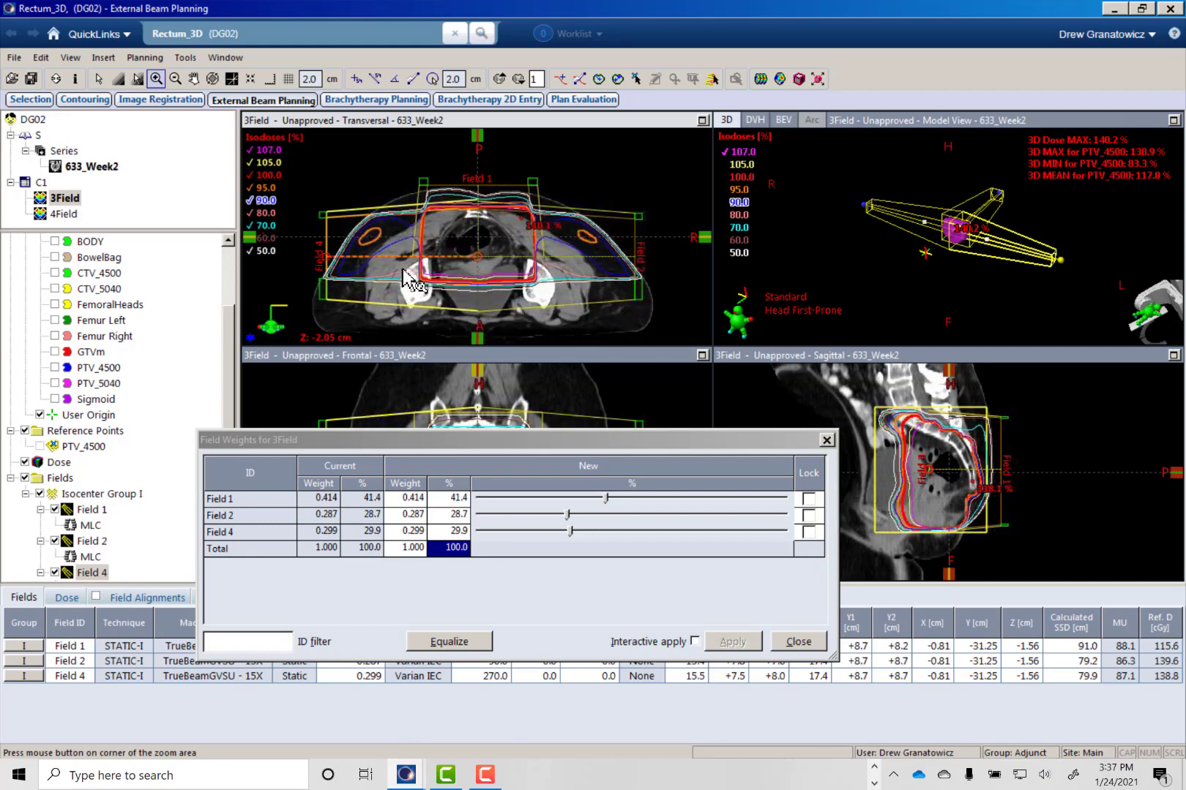
scroll(410, 281, down, 1)
right_click(919, 235)
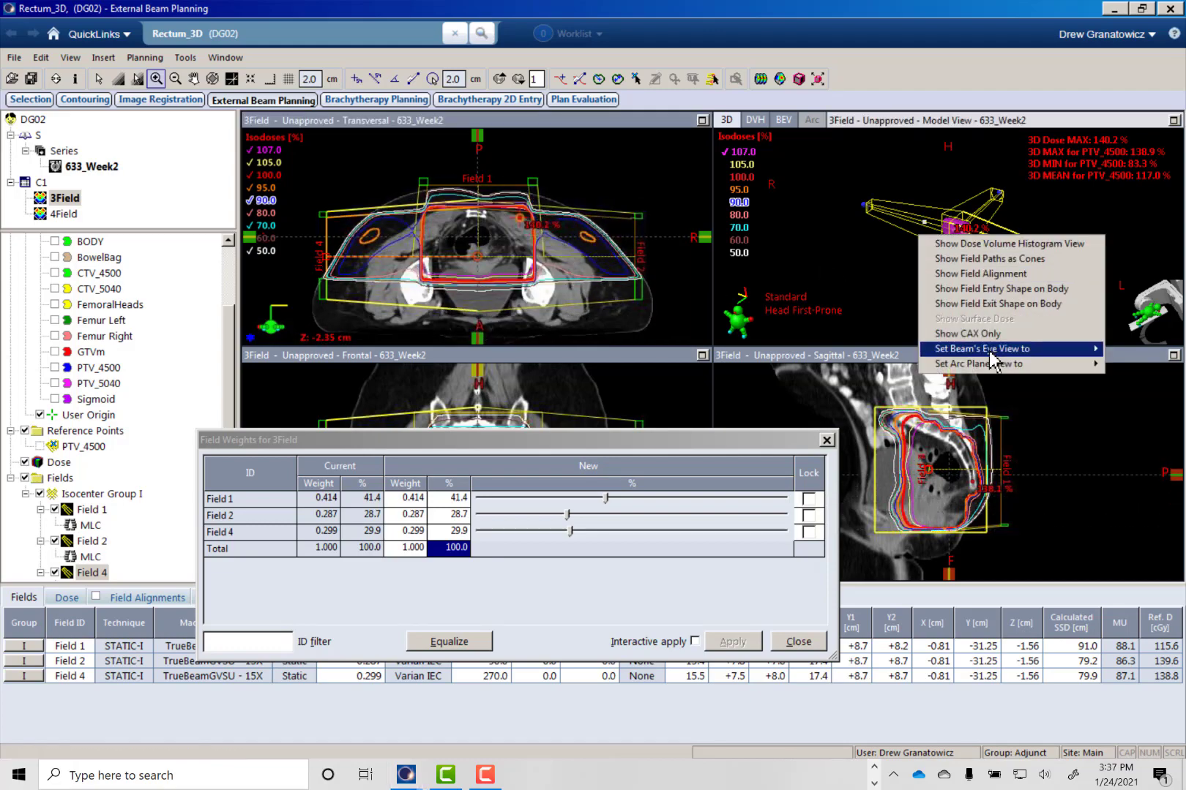
mouse_move(991, 350)
click(1127, 347)
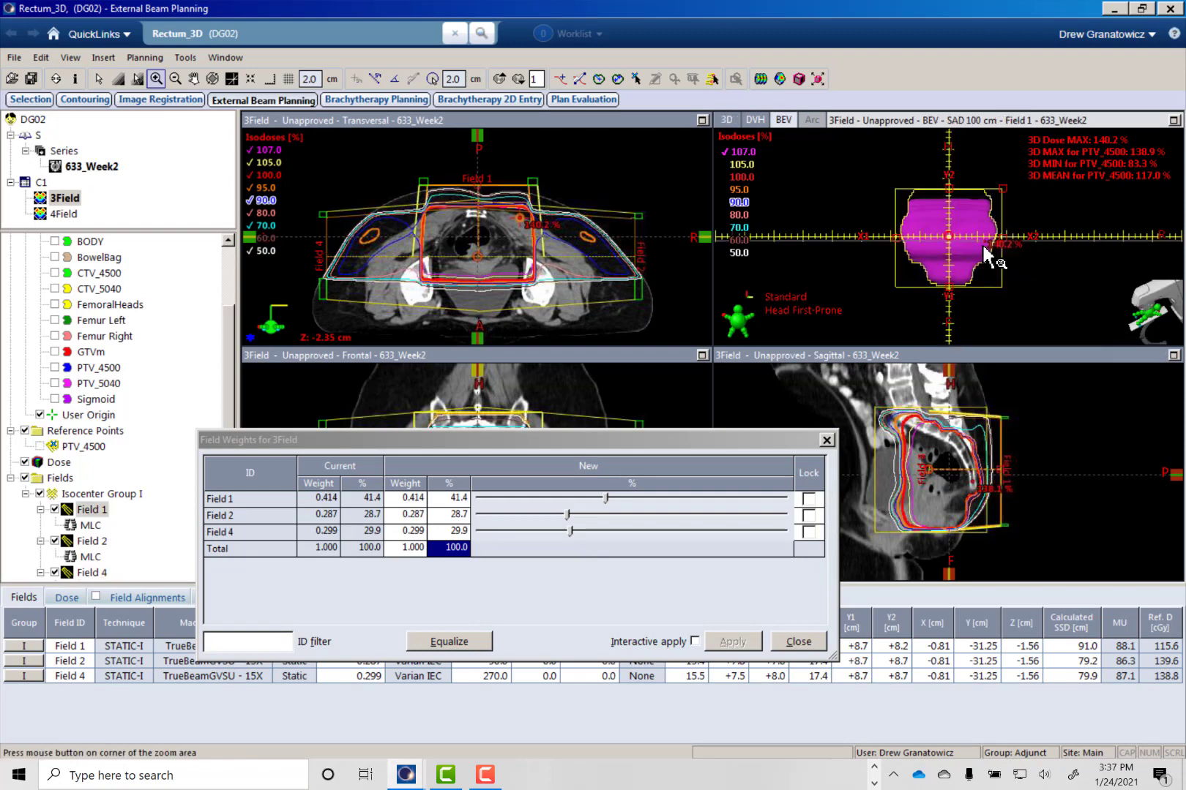
- Inspect Field 2's MLC shape in an enlarged beam's eye view and compare it with the transversal isodoses
click(90, 557)
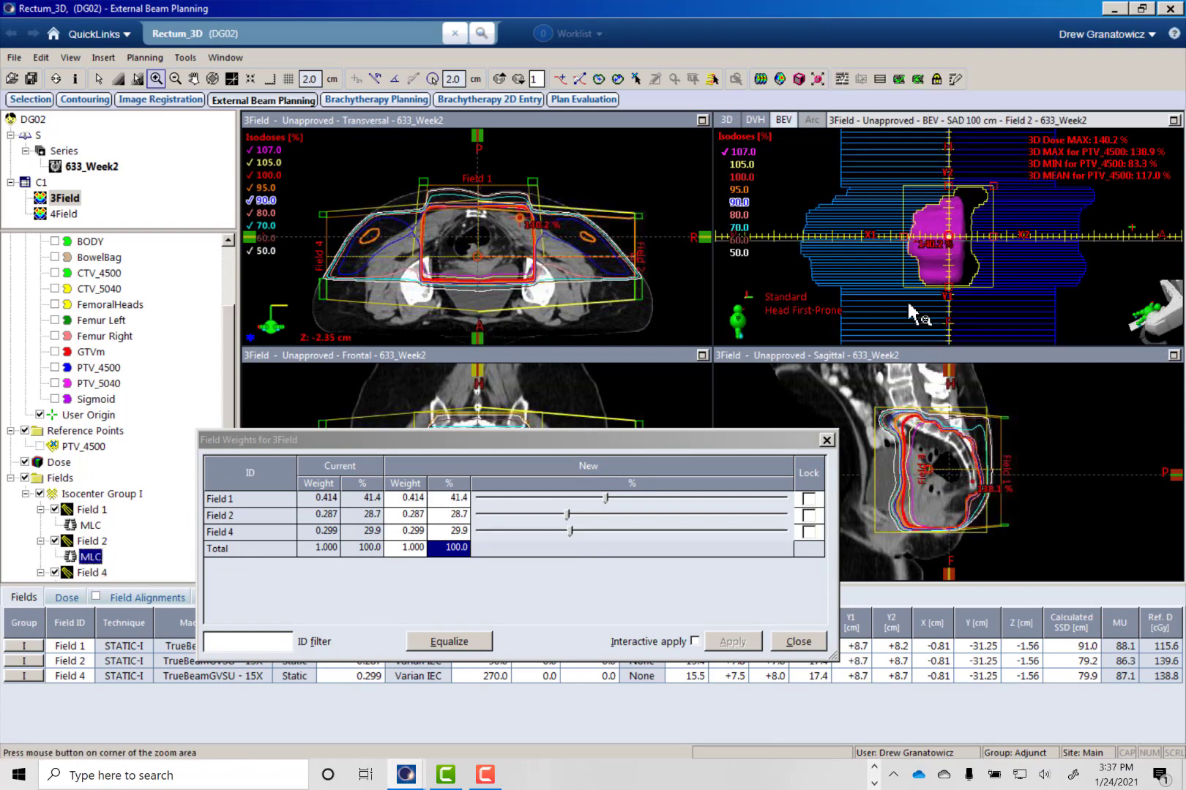
click(953, 277)
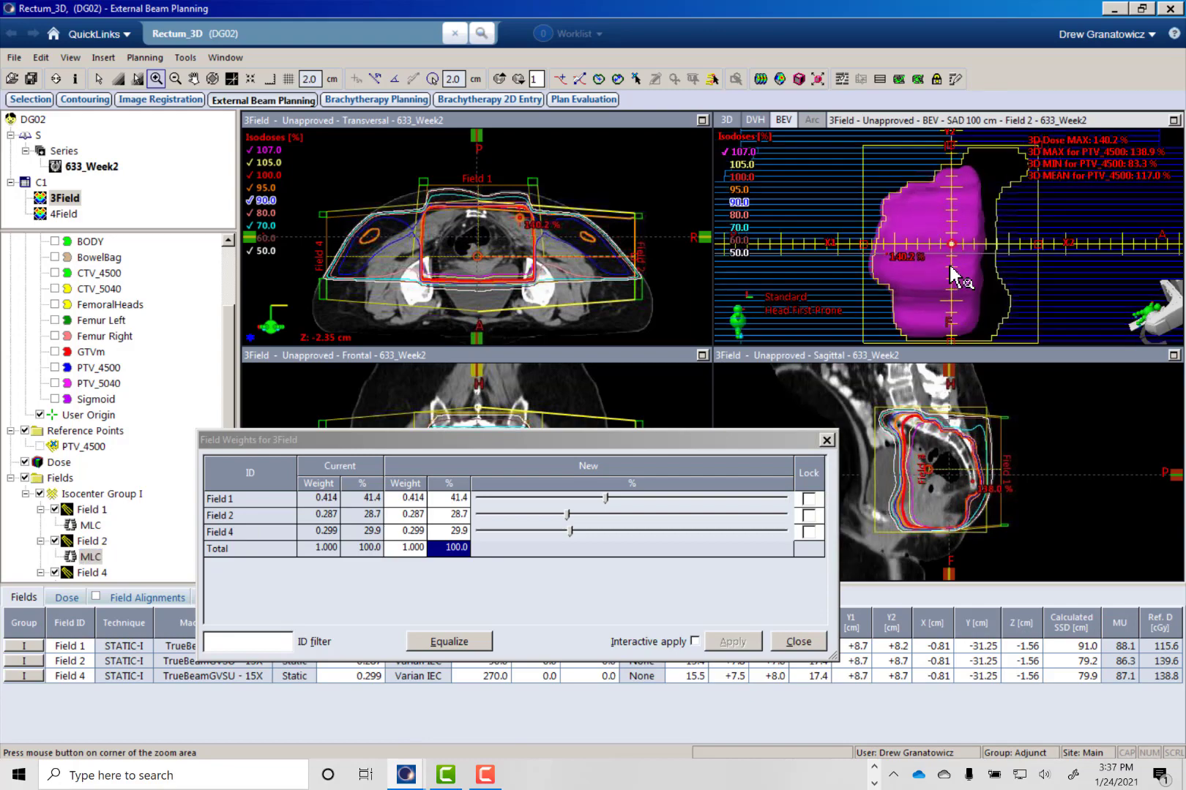
middle_drag(951, 266, 932, 243)
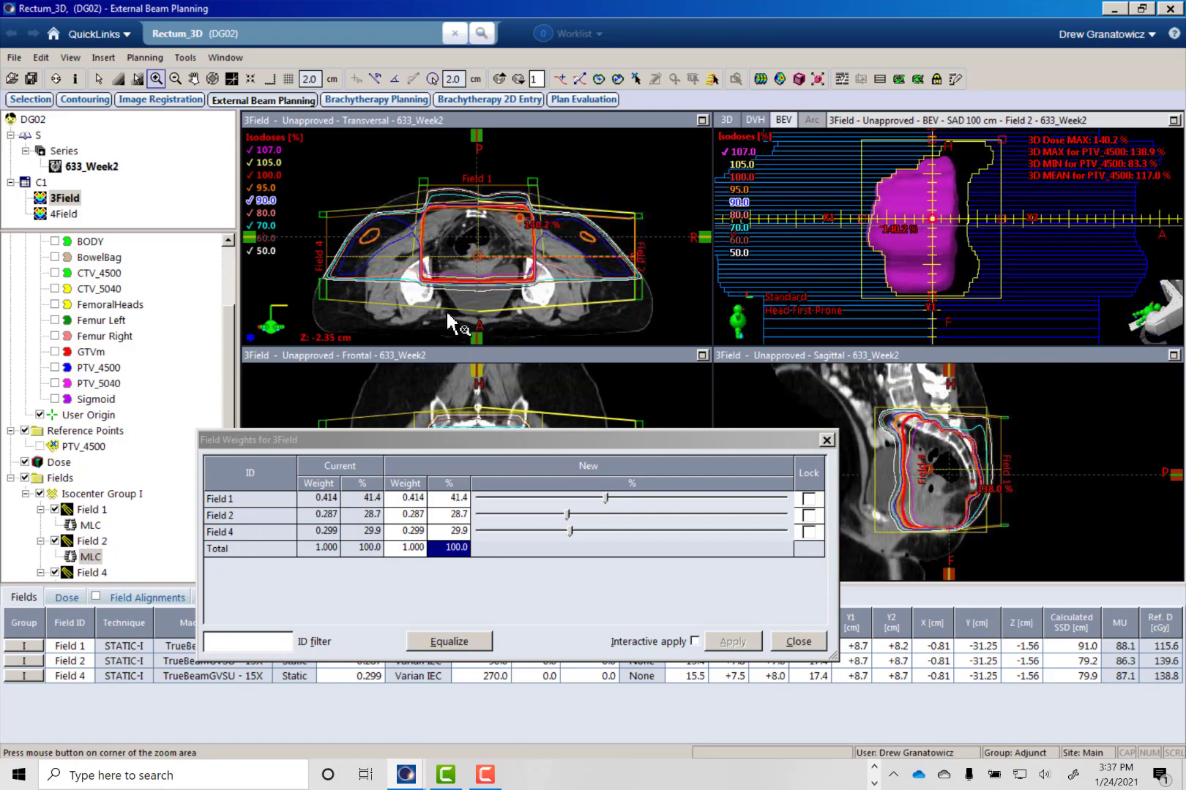
middle_drag(527, 280, 522, 240)
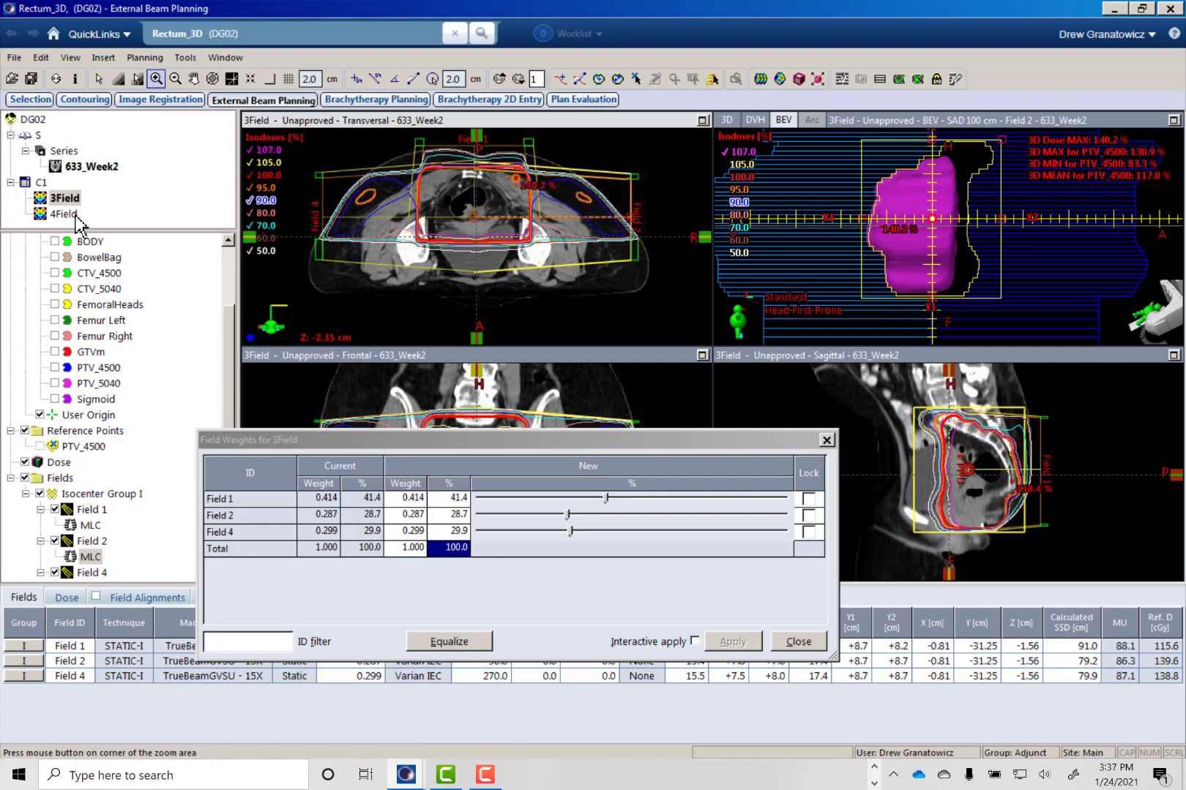
- Create a DVH comparison of the 3Field and 4Field plans, sort it by structure, and plot the Bladder curves for both plans
right_click(827, 260)
click(849, 260)
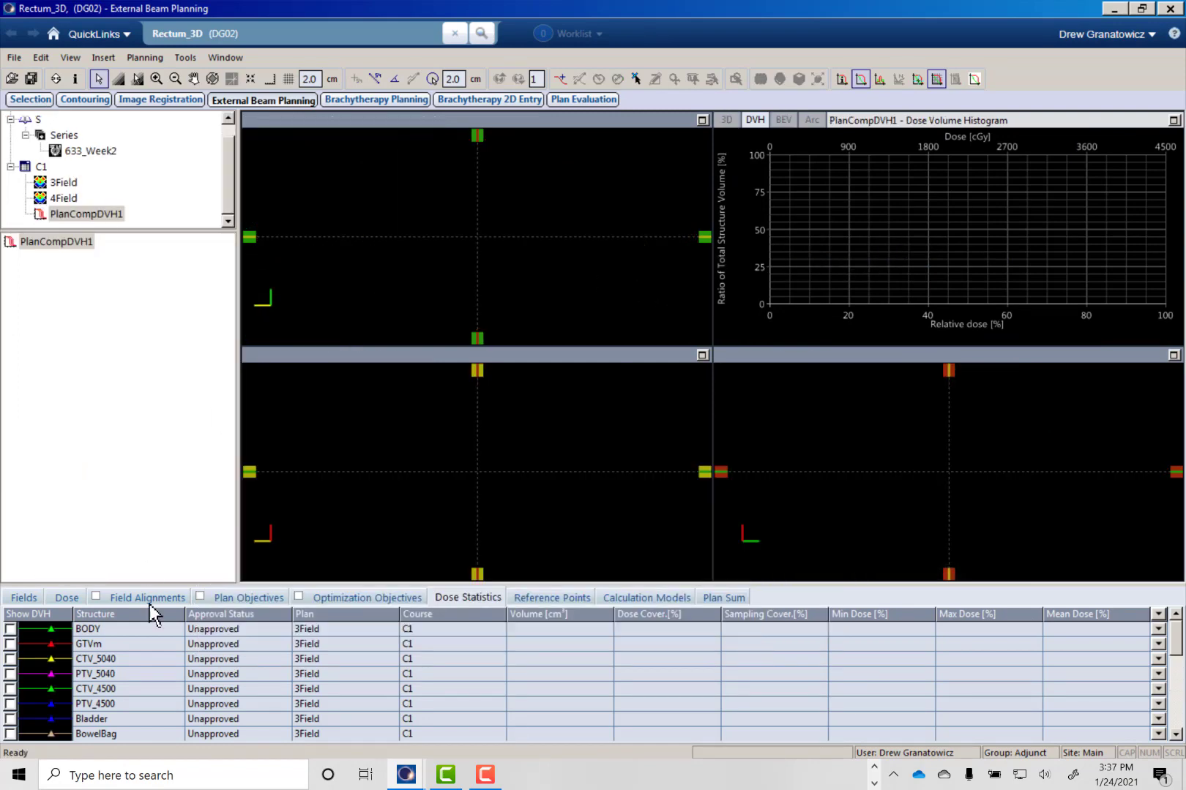
click(125, 615)
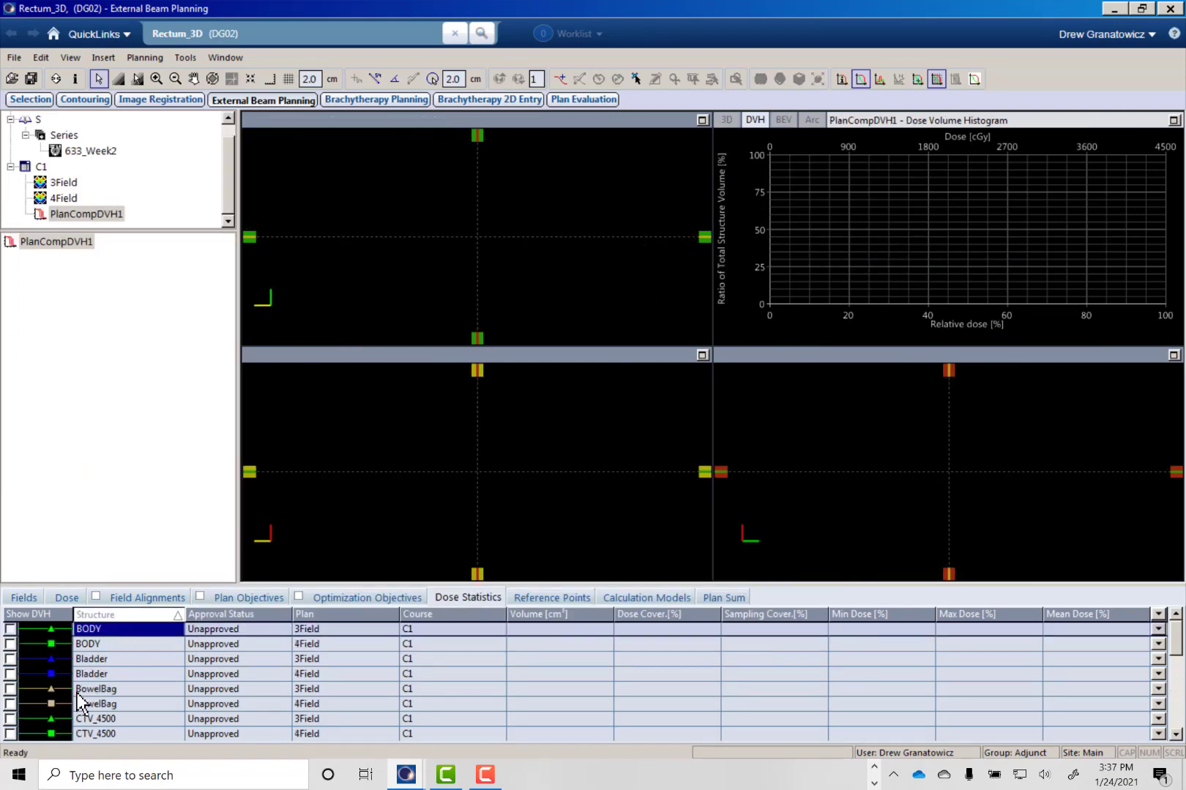
click(11, 659)
click(11, 674)
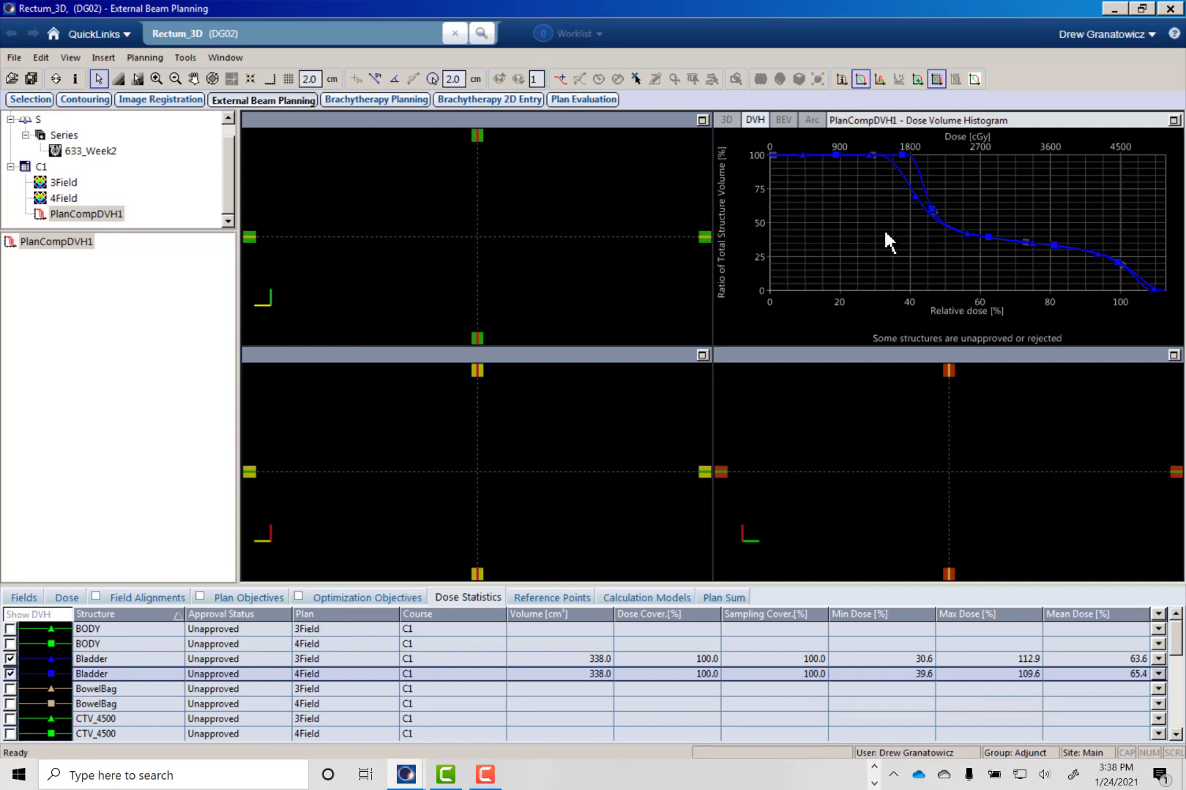
double_click(70, 202)
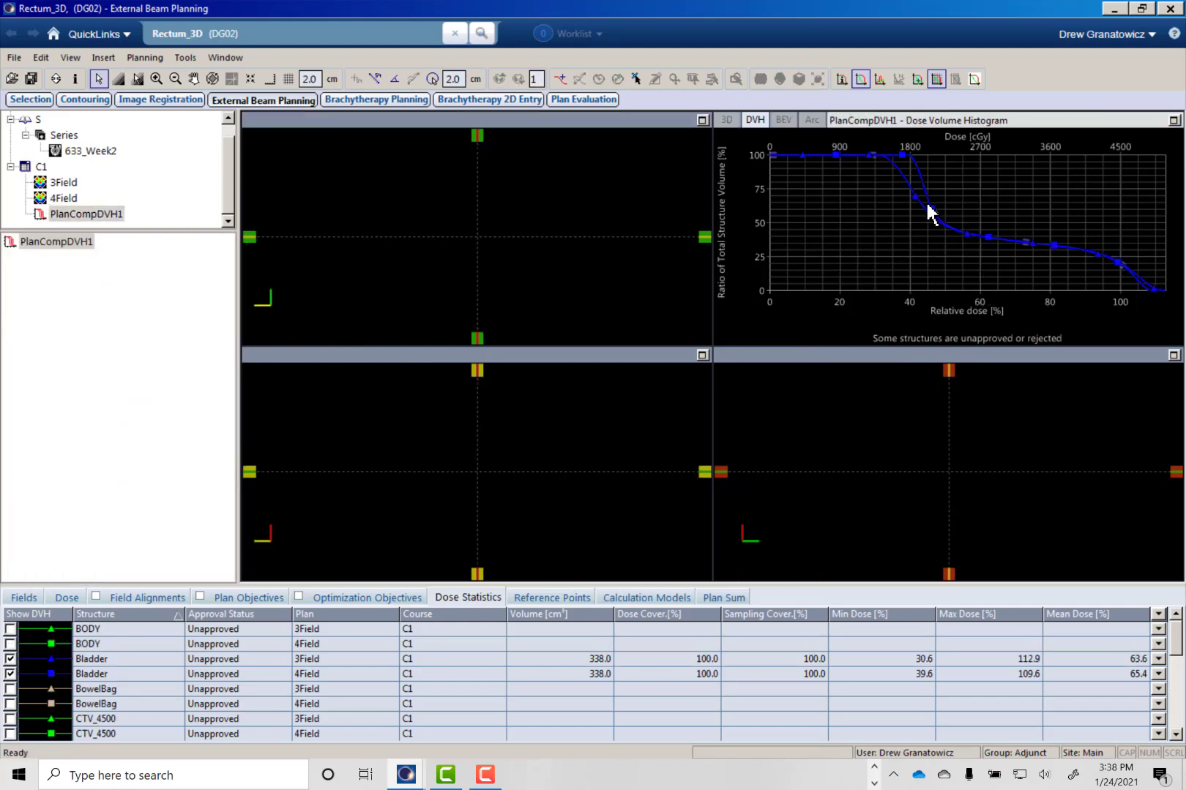
- Read dose and volume values along the two Bladder curves with the DVH crosshair
click(917, 79)
click(921, 174)
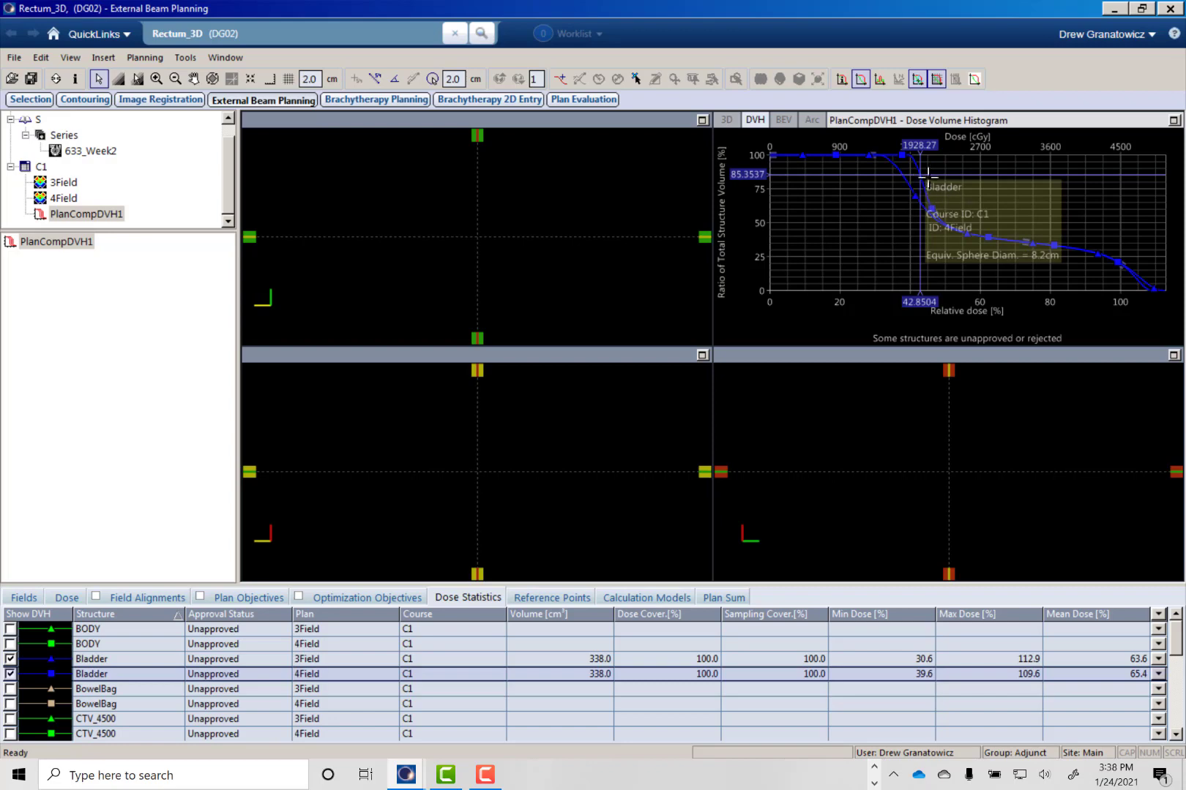
drag(920, 170, 898, 172)
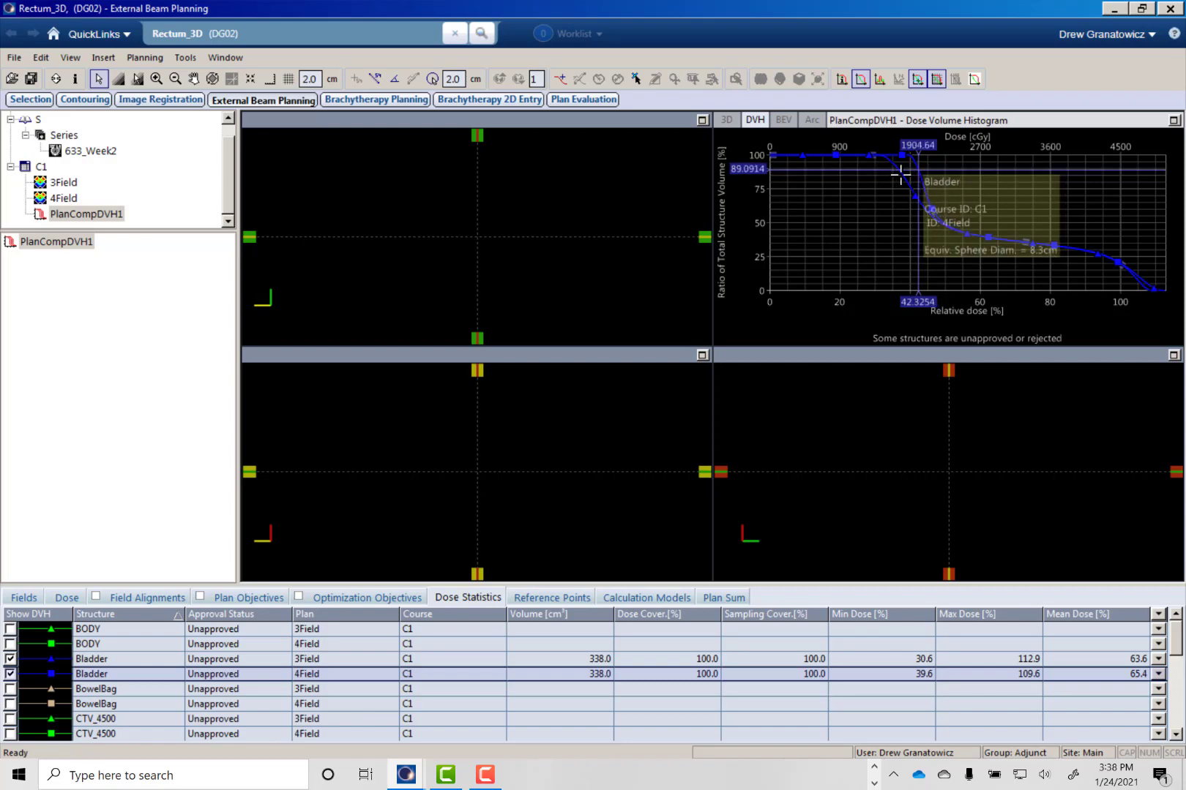
click(899, 174)
click(913, 177)
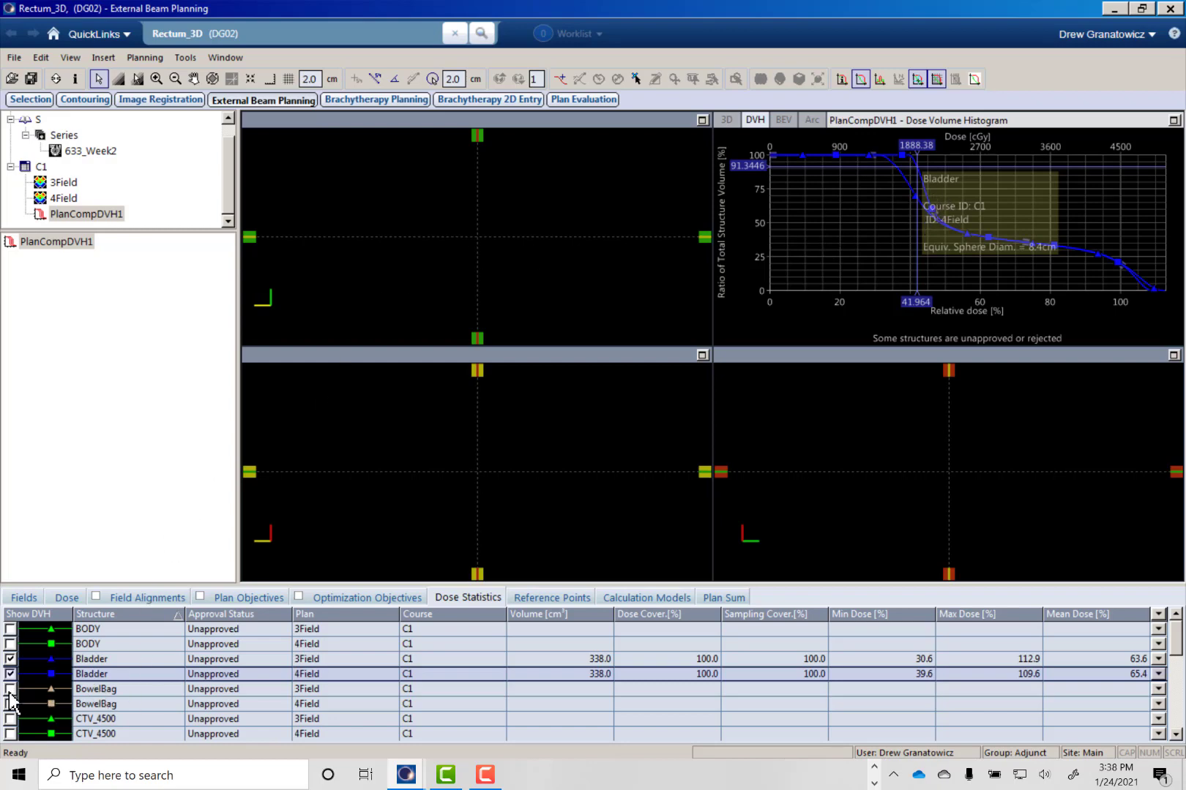
- Compare the Femur Left DVH curves of both plans and hide the two curves again
click(102, 706)
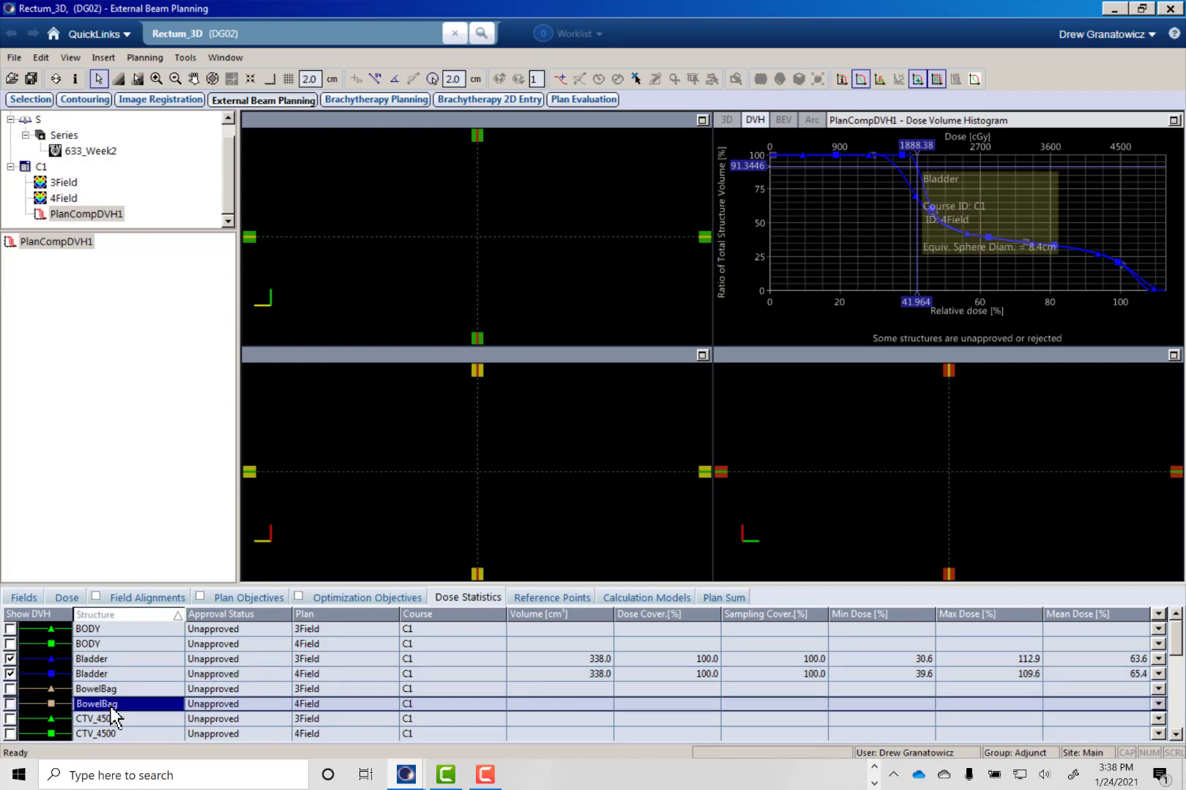
scroll(106, 708, down, 3)
click(10, 674)
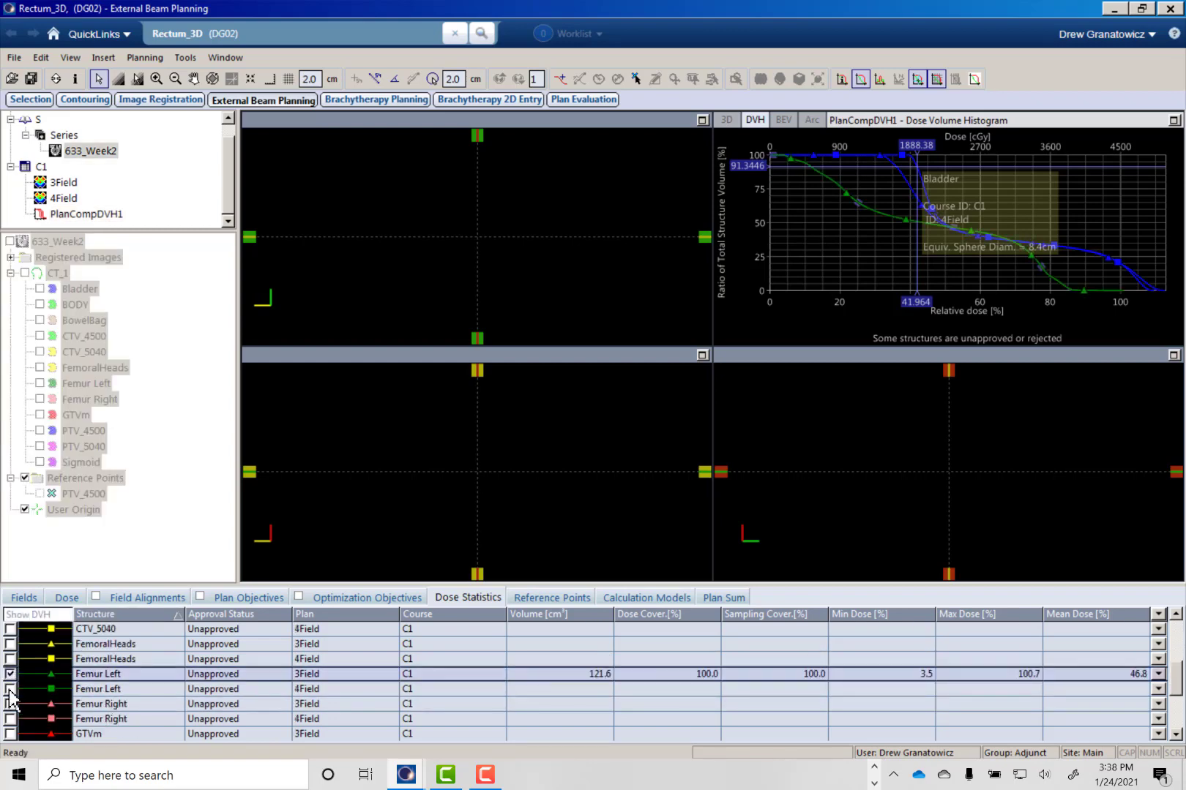
click(10, 689)
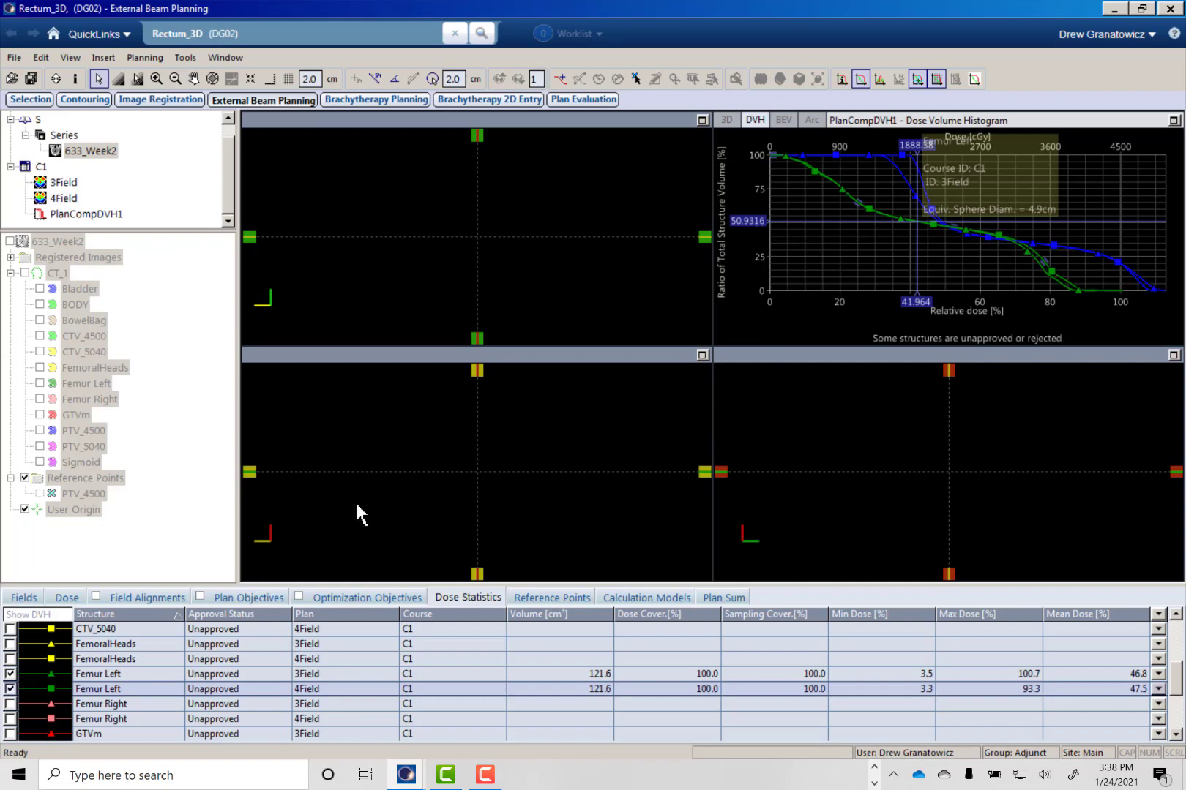
click(9, 675)
click(9, 688)
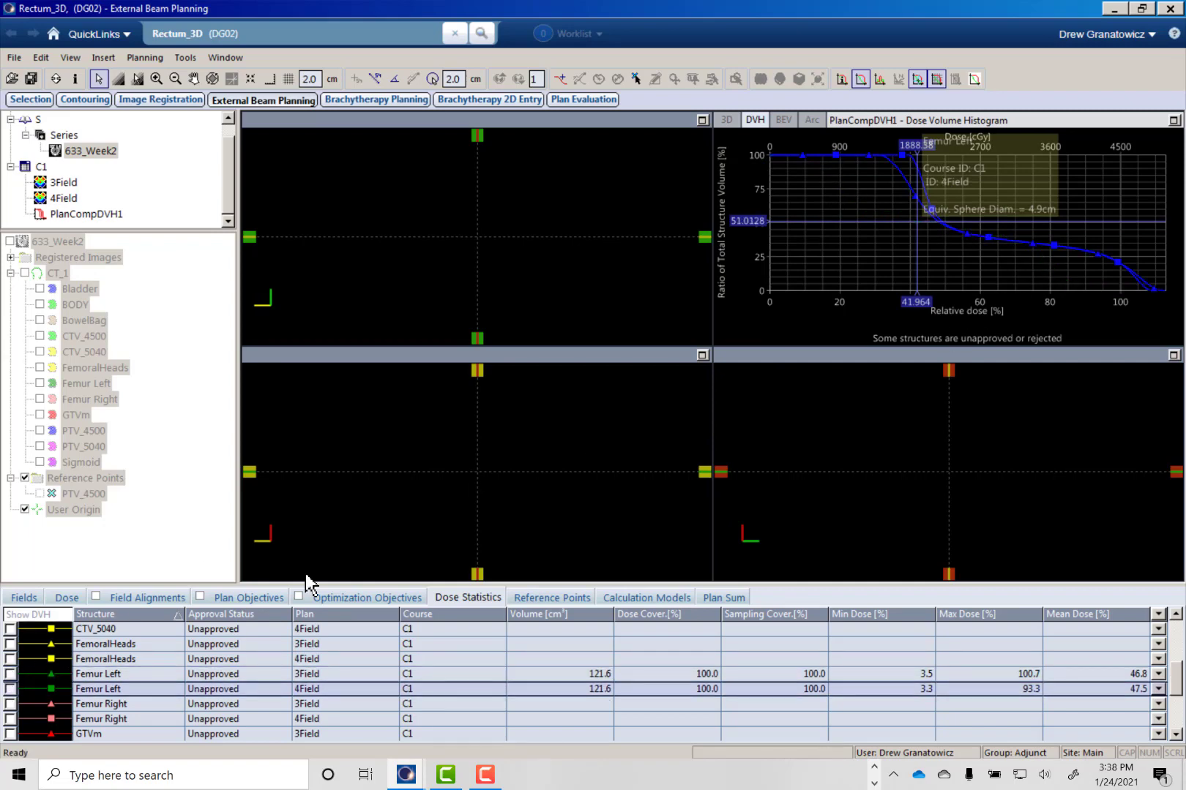
- Compare the transversal isodose distributions of the 3Field and 4Field plans, ending on the 3Field plan
click(70, 183)
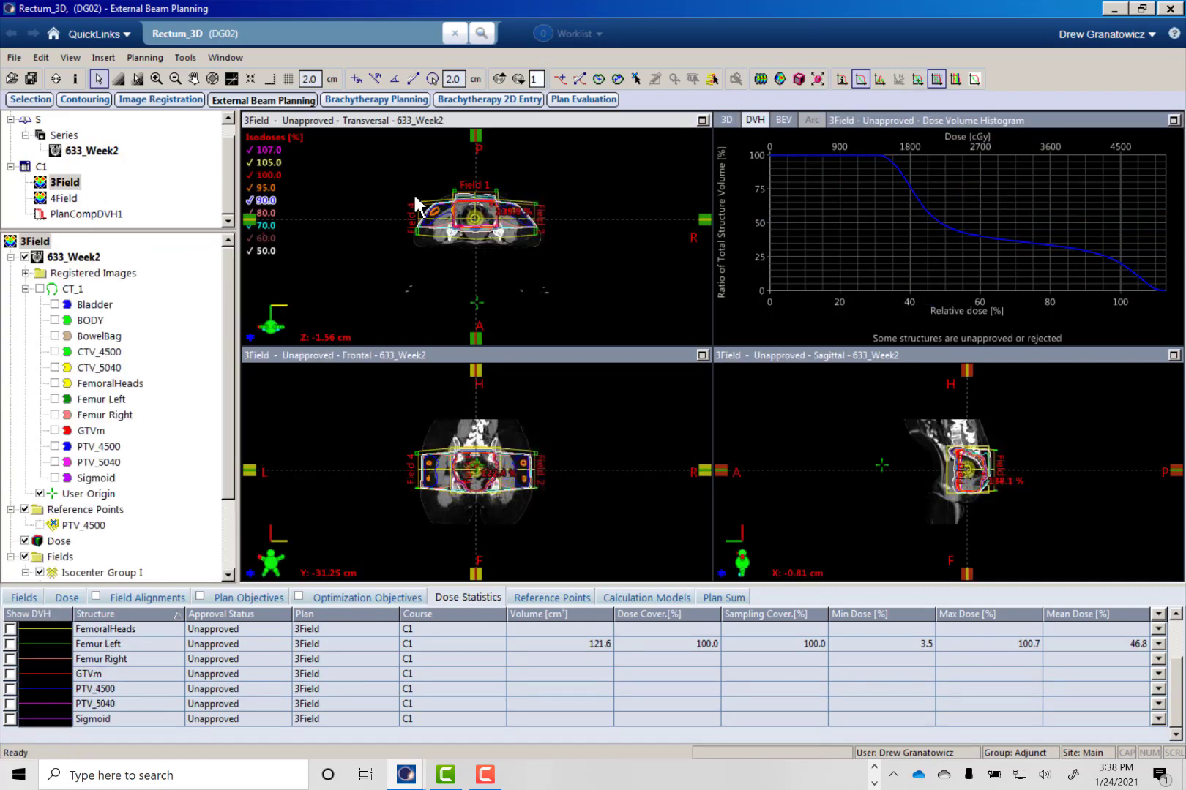
ctrl+scroll(469, 223, down, 1)
ctrl+scroll(471, 223, up, 6)
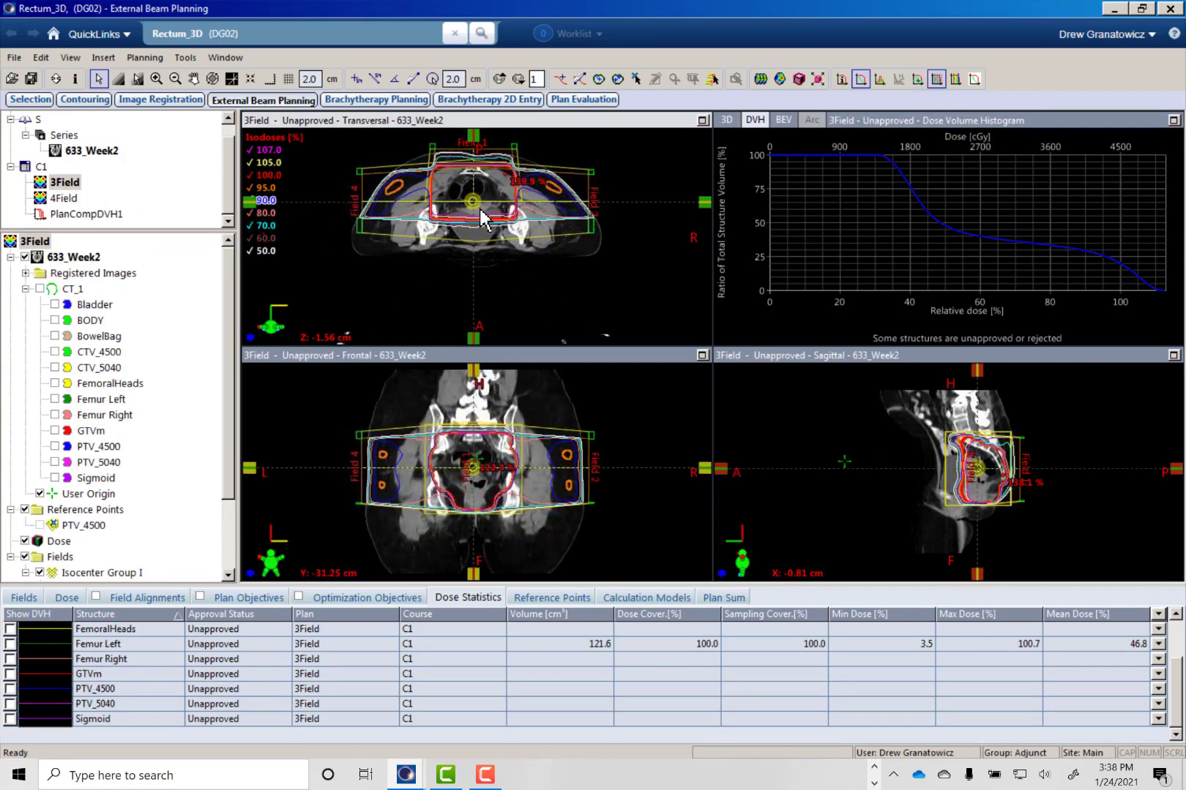
drag(484, 211, 497, 258)
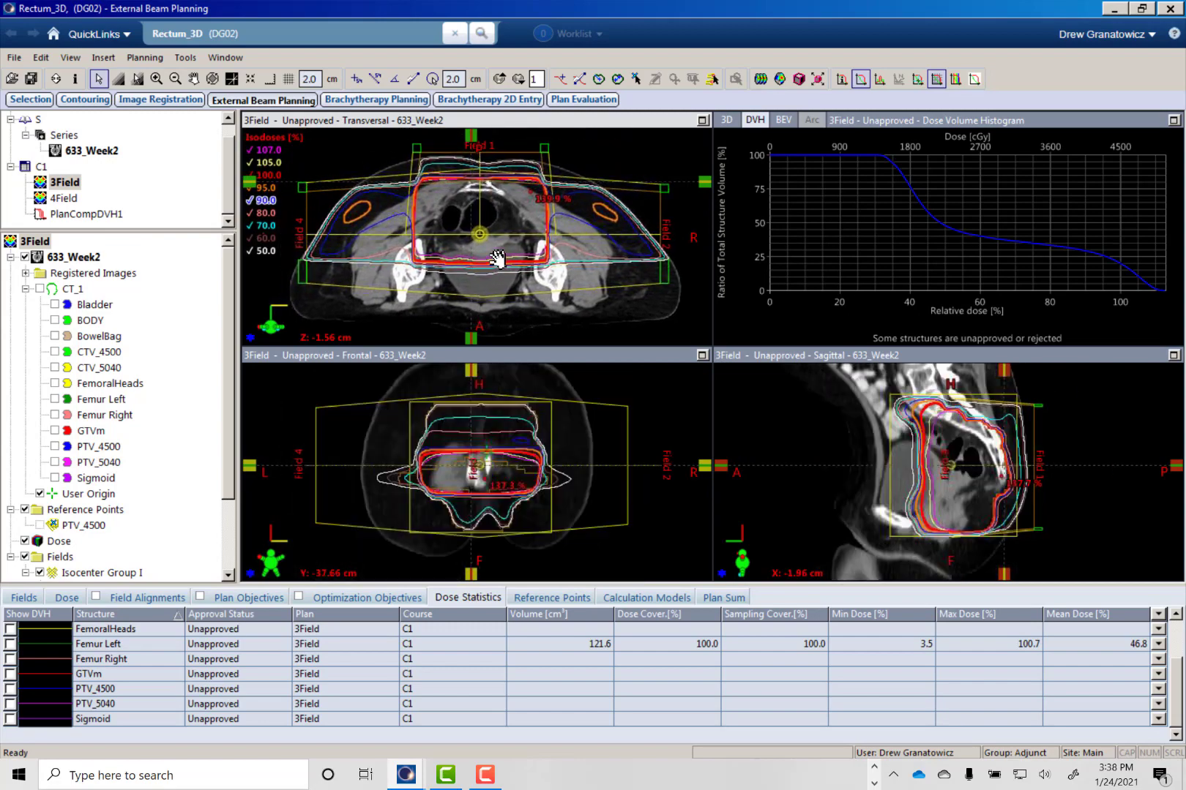
middle_drag(416, 241, 414, 240)
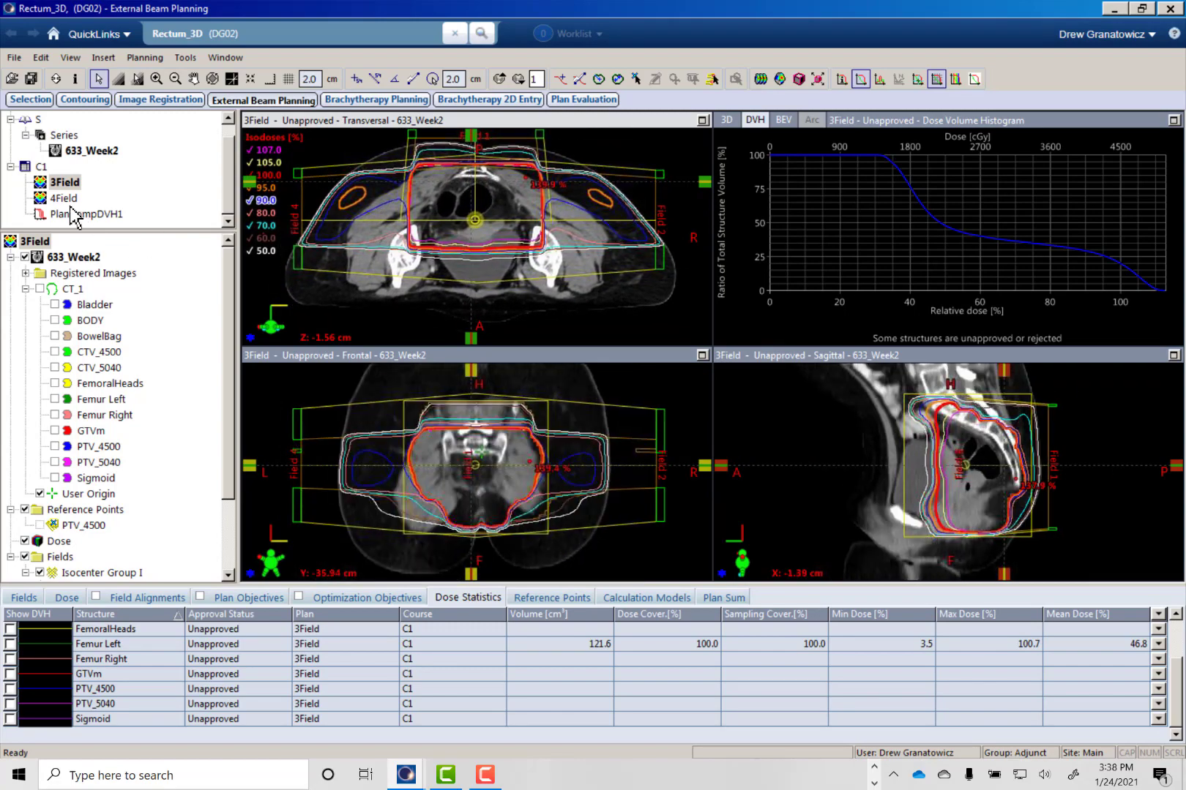
drag(68, 198, 503, 236)
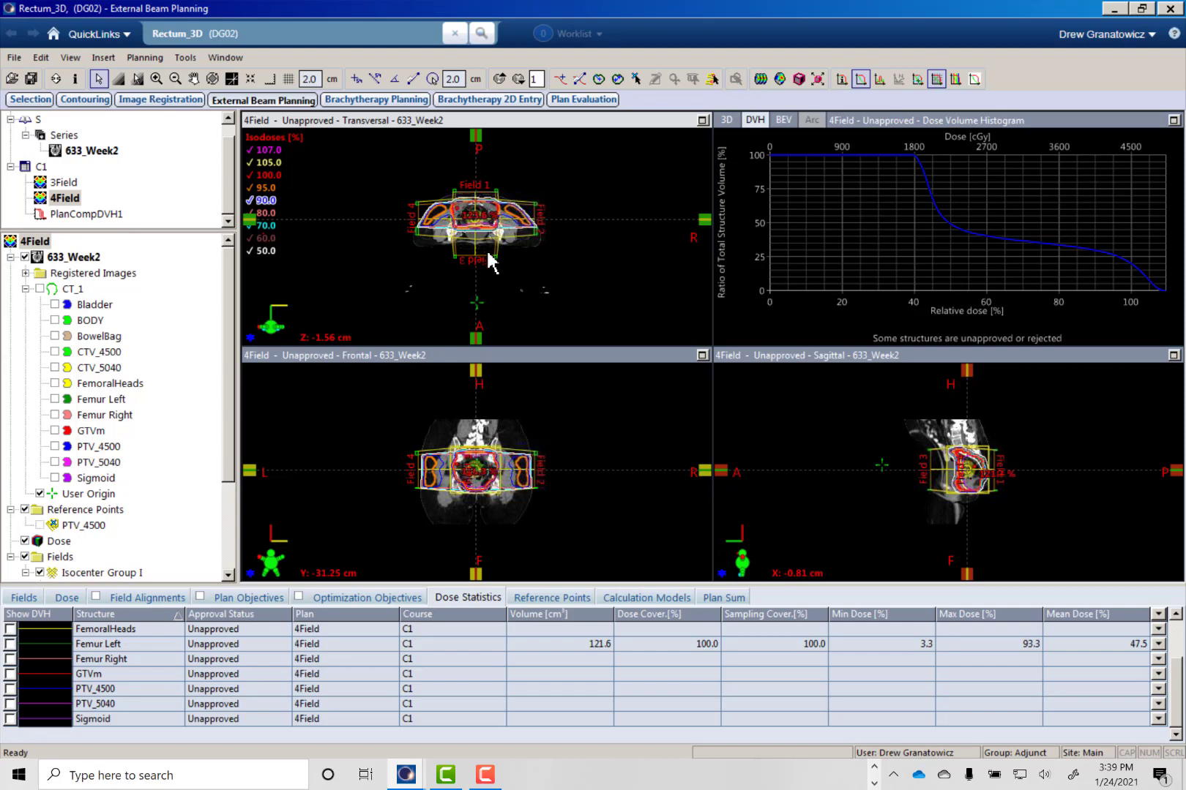
drag(64, 183, 476, 260)
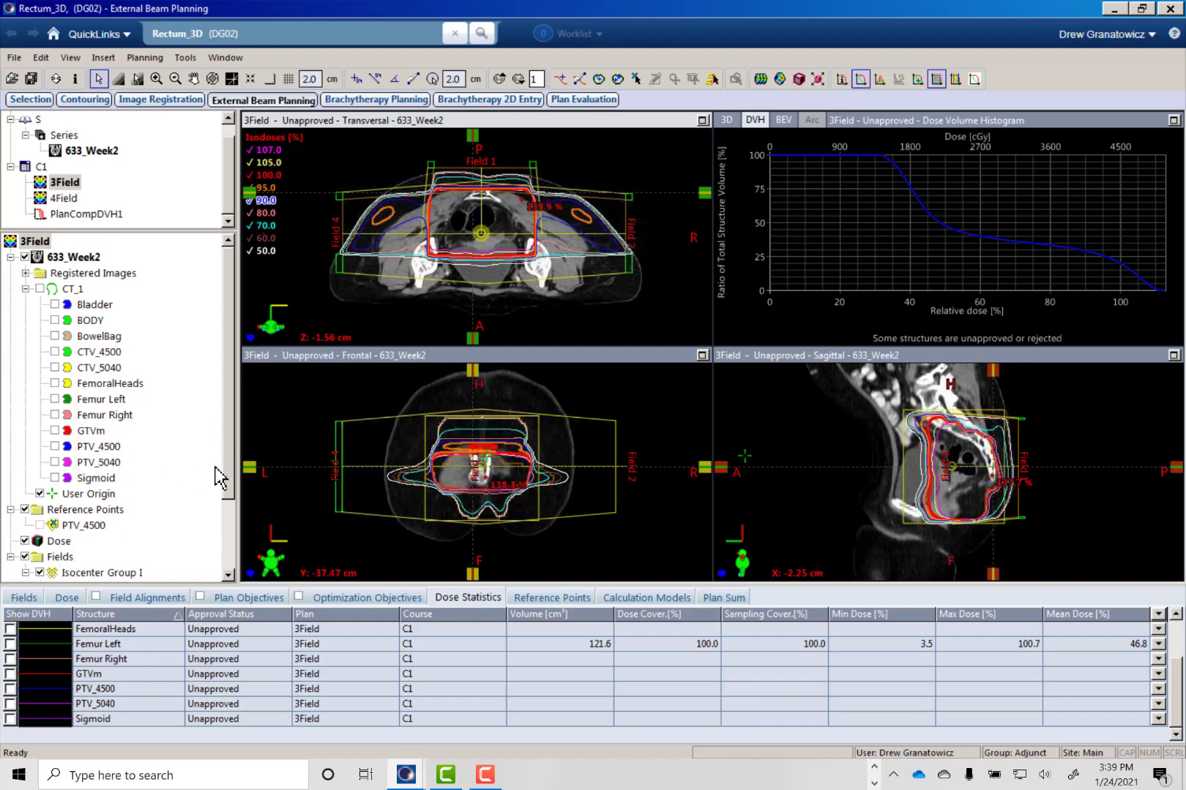
- List the 3Field plan's field parameters and show Field 2's beam's eye view with the PTV_4500 structure displayed
scroll(237, 474, down, 2)
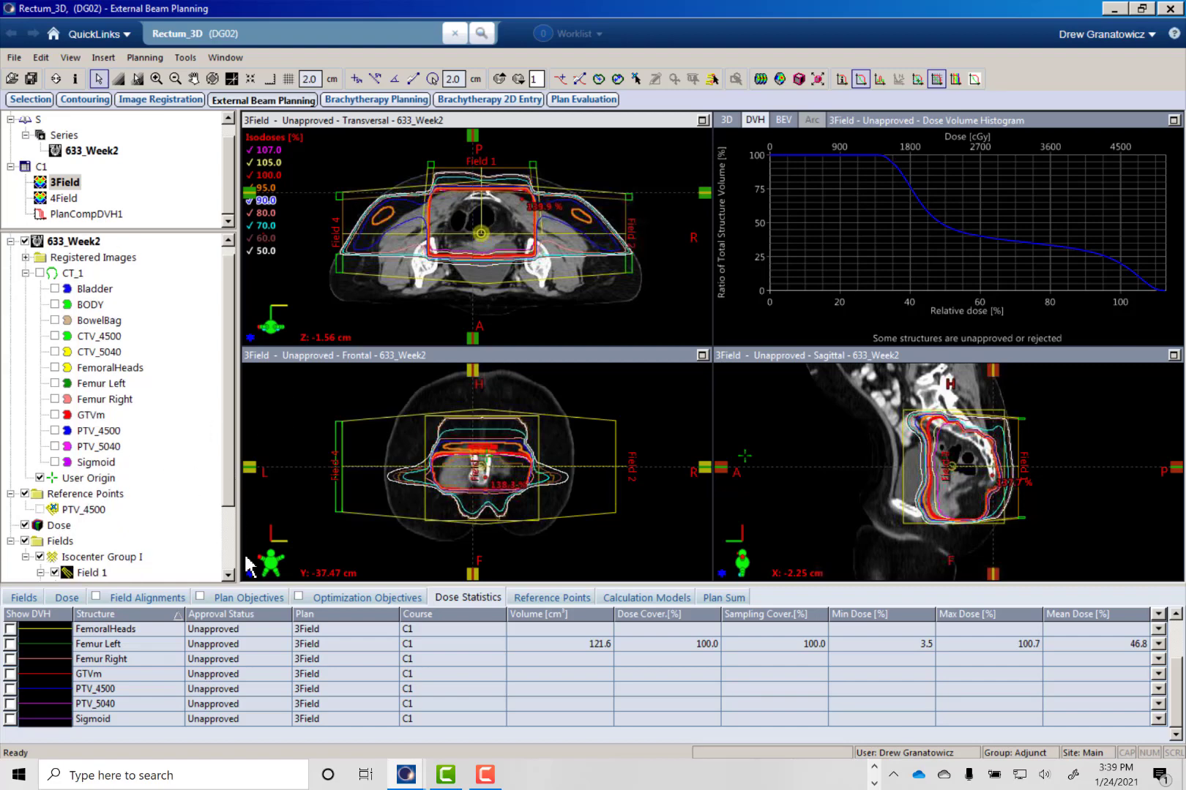
click(24, 598)
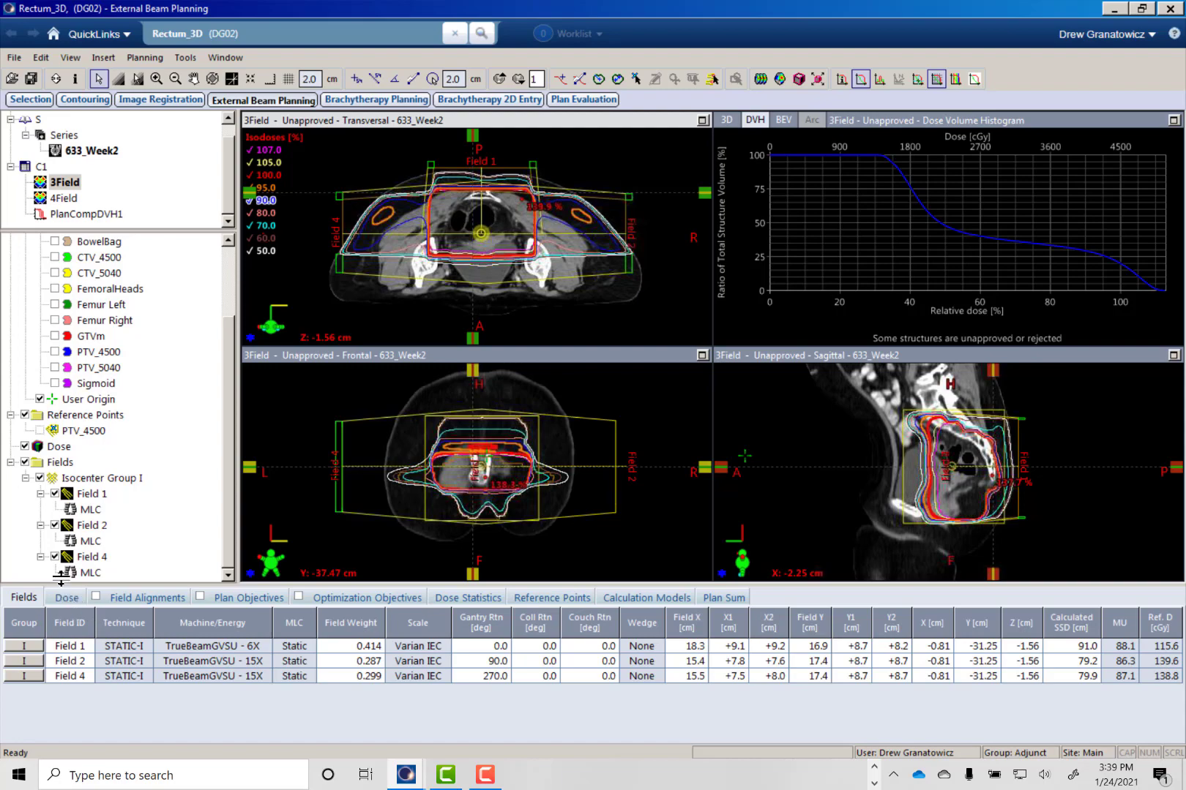
right_click(844, 245)
click(871, 253)
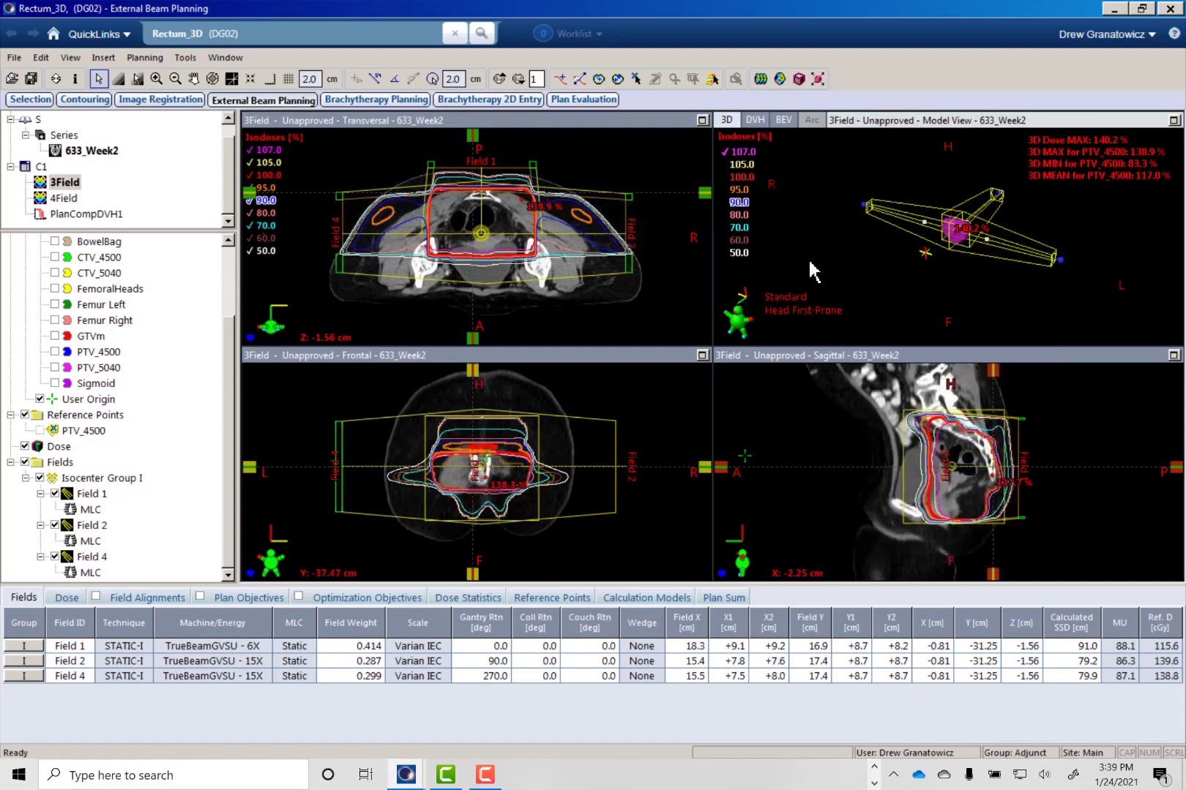
right_click(798, 254)
mouse_move(889, 370)
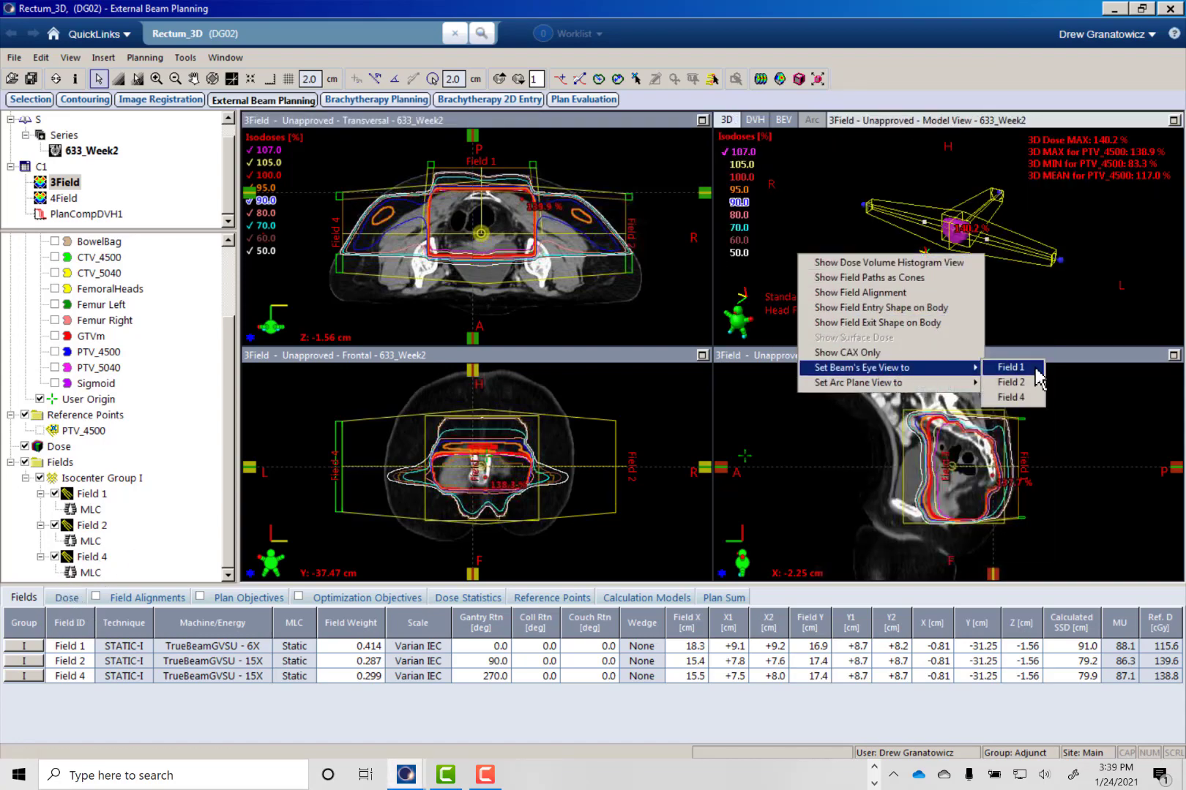
click(1031, 382)
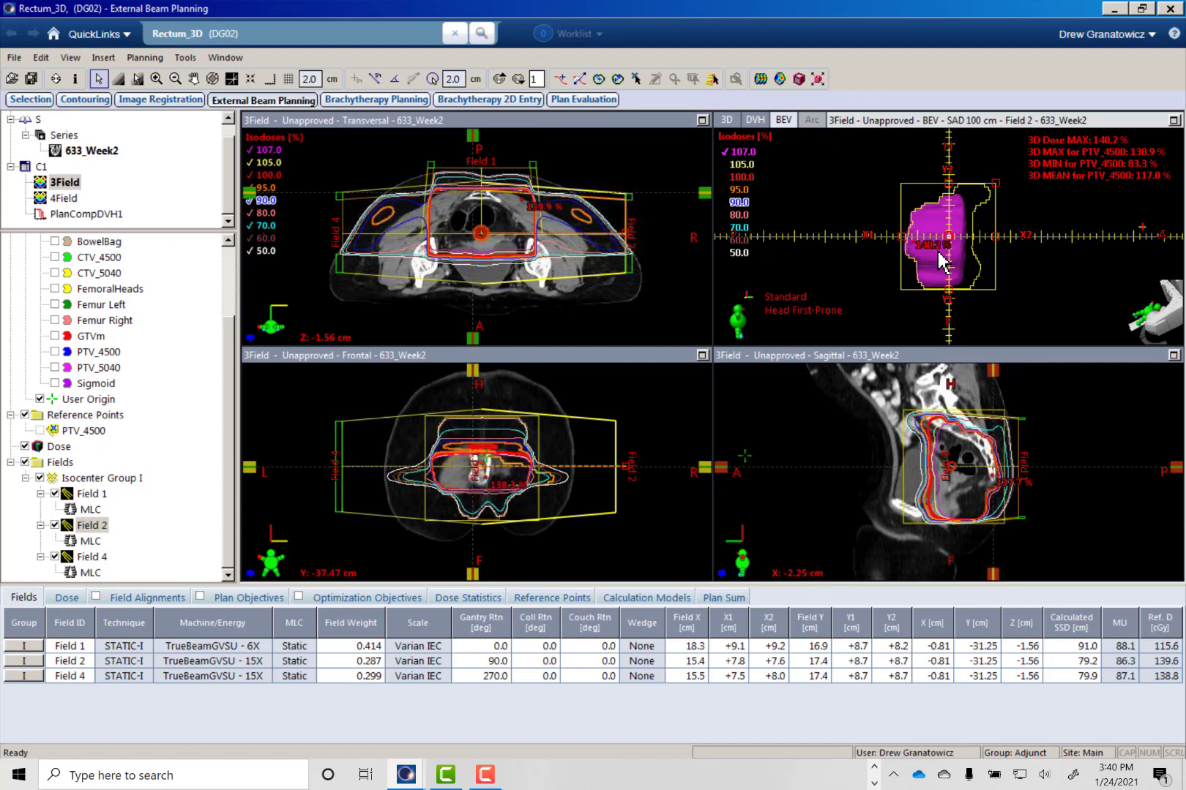
click(55, 352)
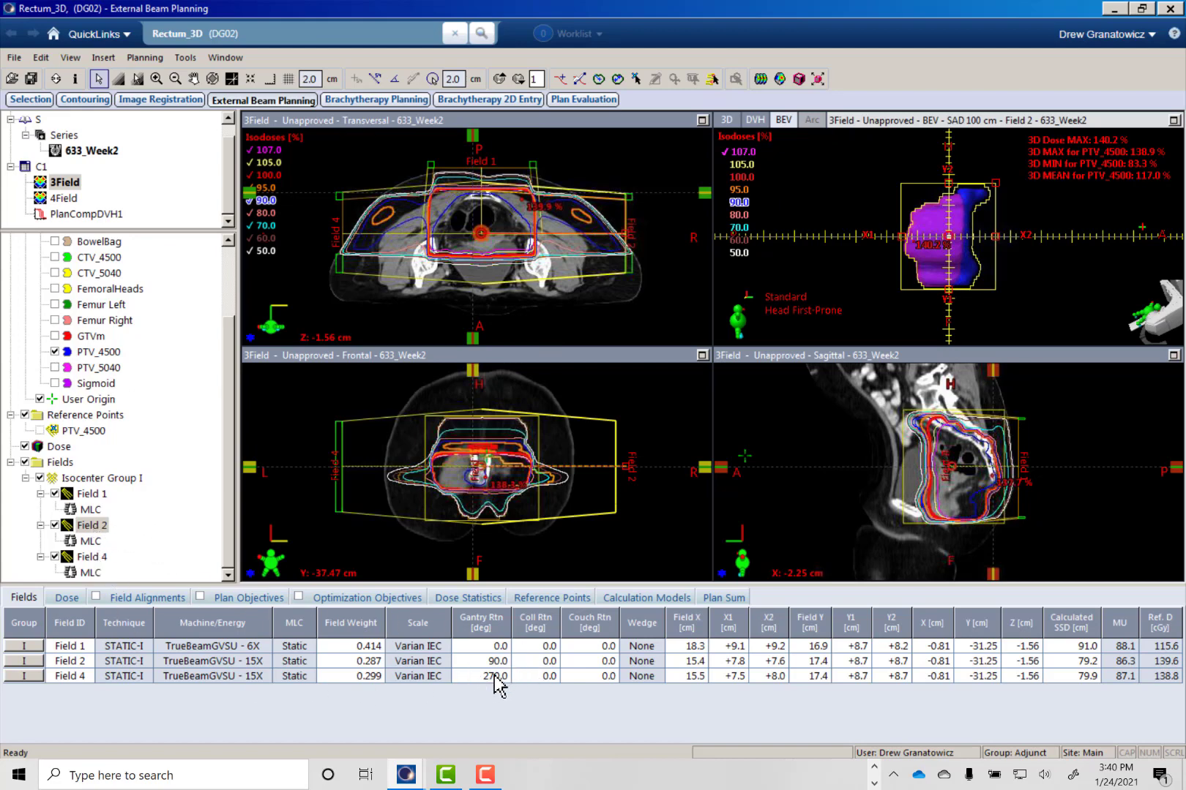
- Set the collimator rotation of Field 2 and Field 4 to 90 degrees
click(543, 662)
text(90)
key(Return)
click(545, 676)
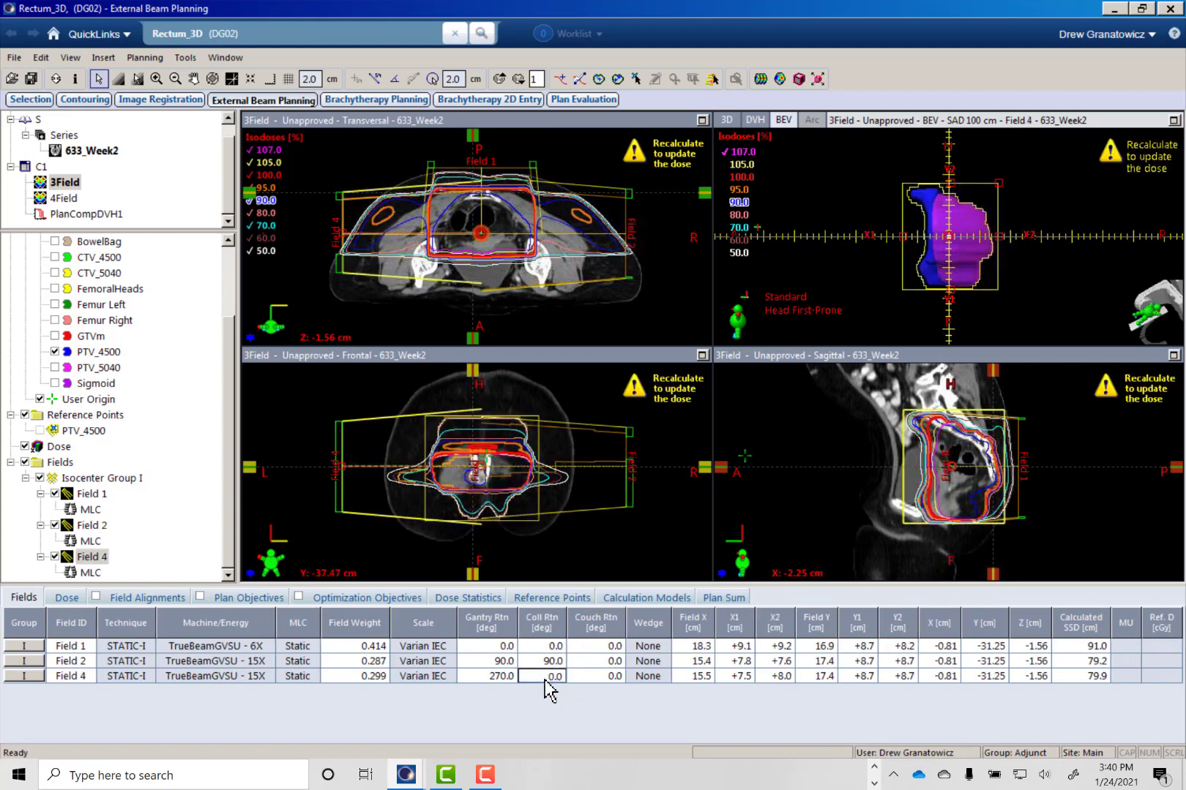
text(90)
key(Return)
- Fit Field 2's MLC to PTV_4500 with a 0.50 cm circular margin and optimized collimator jaws
click(90, 541)
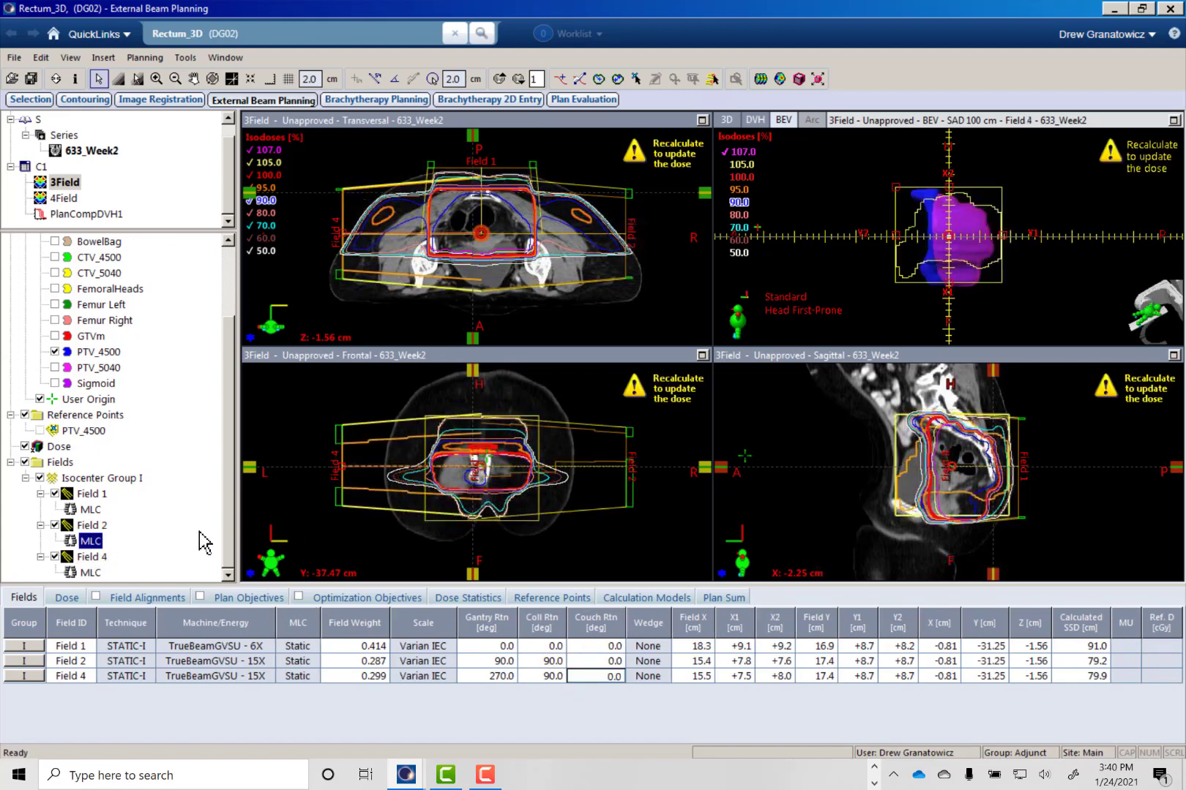
click(842, 78)
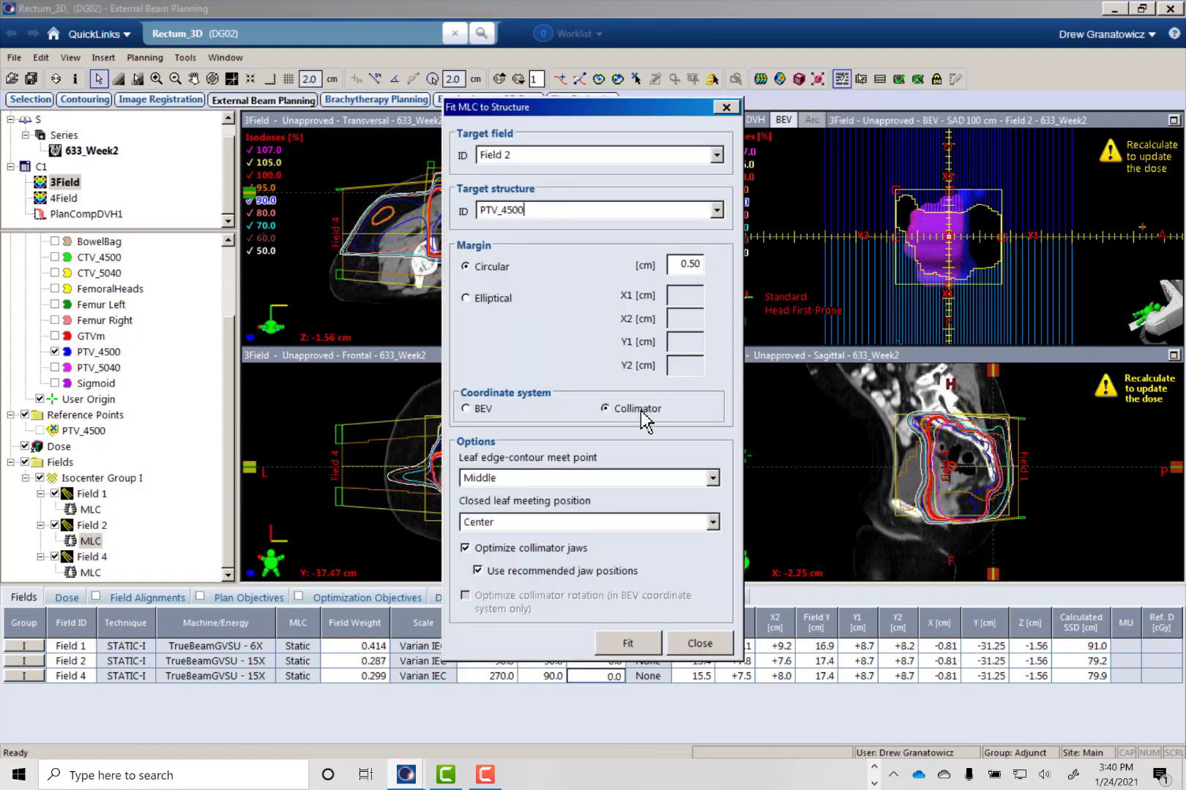
click(622, 643)
click(693, 644)
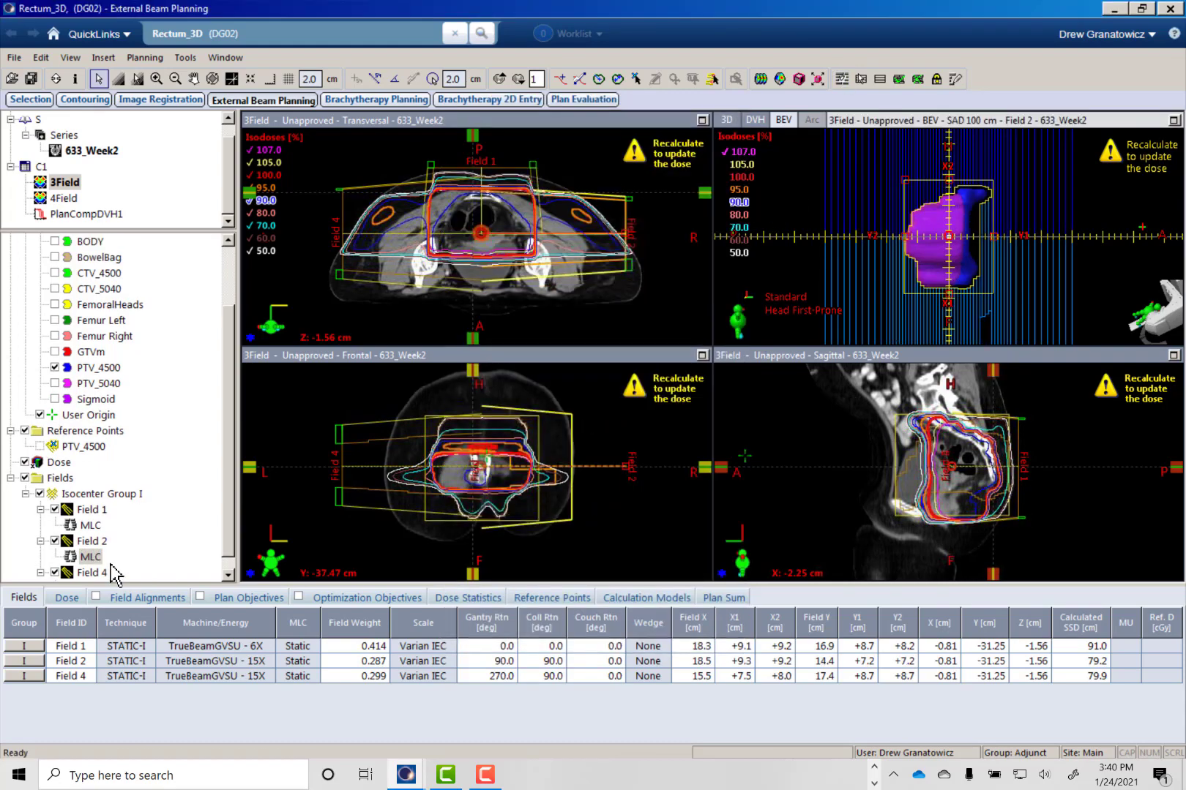
- Fit Field 4's MLC to PTV_4500 with a 0.50 cm circular margin and optimized collimator jaws
scroll(96, 564, down, 3)
click(228, 574)
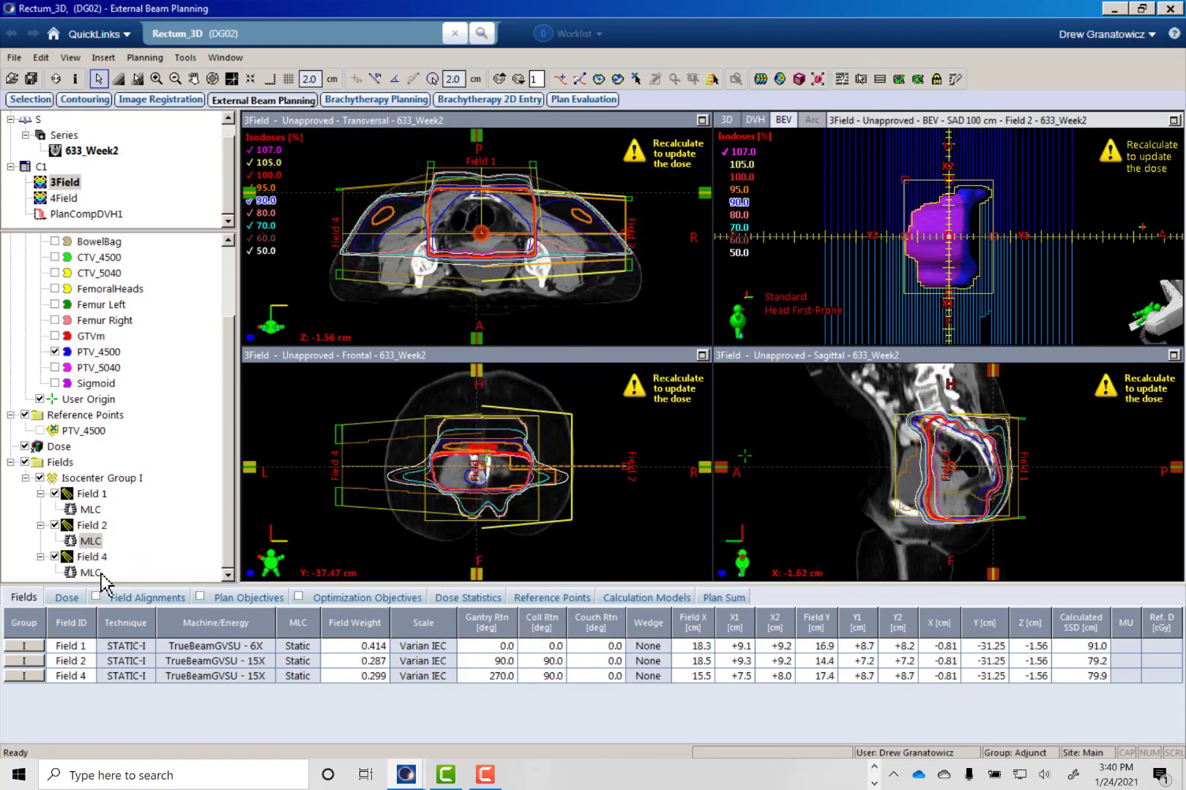
click(93, 572)
click(841, 78)
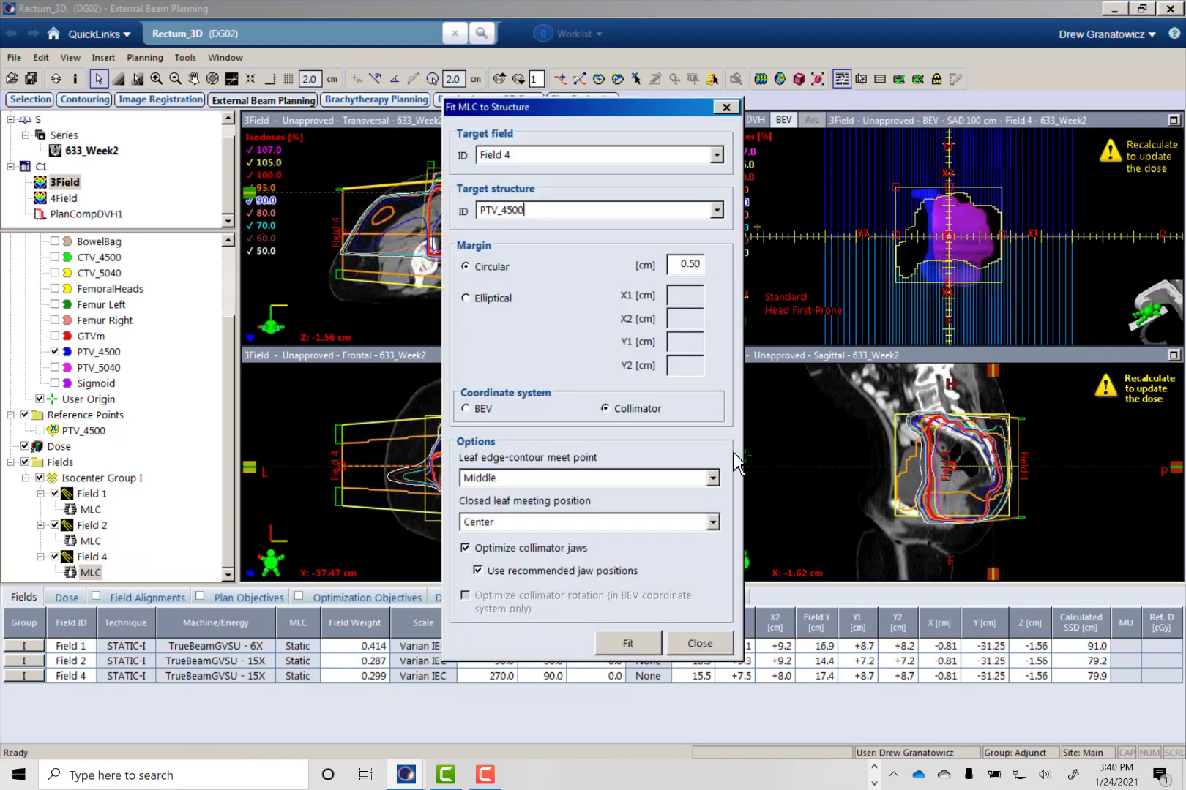
click(634, 651)
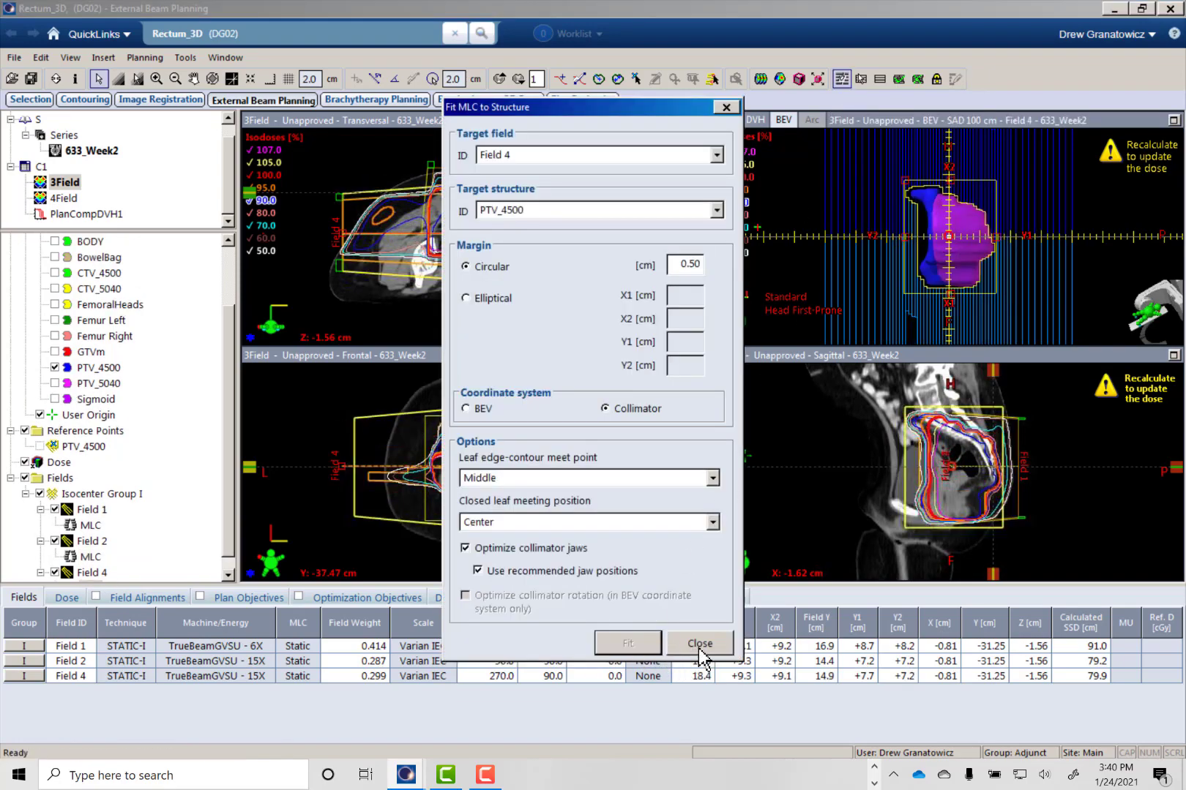
click(699, 644)
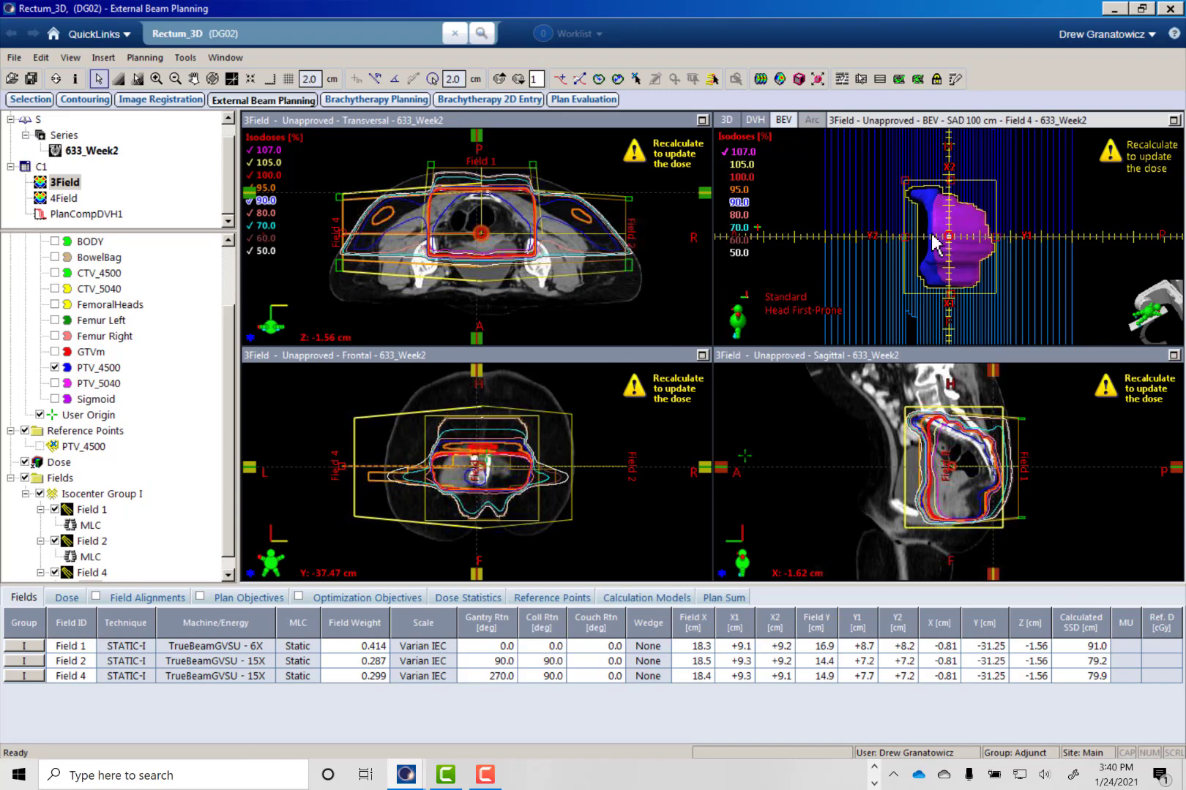
- Examine PTV_4500 in Field 4's beam's eye view, showing the Bladder structure for comparison and hiding it again
scroll(927, 244, up, 2)
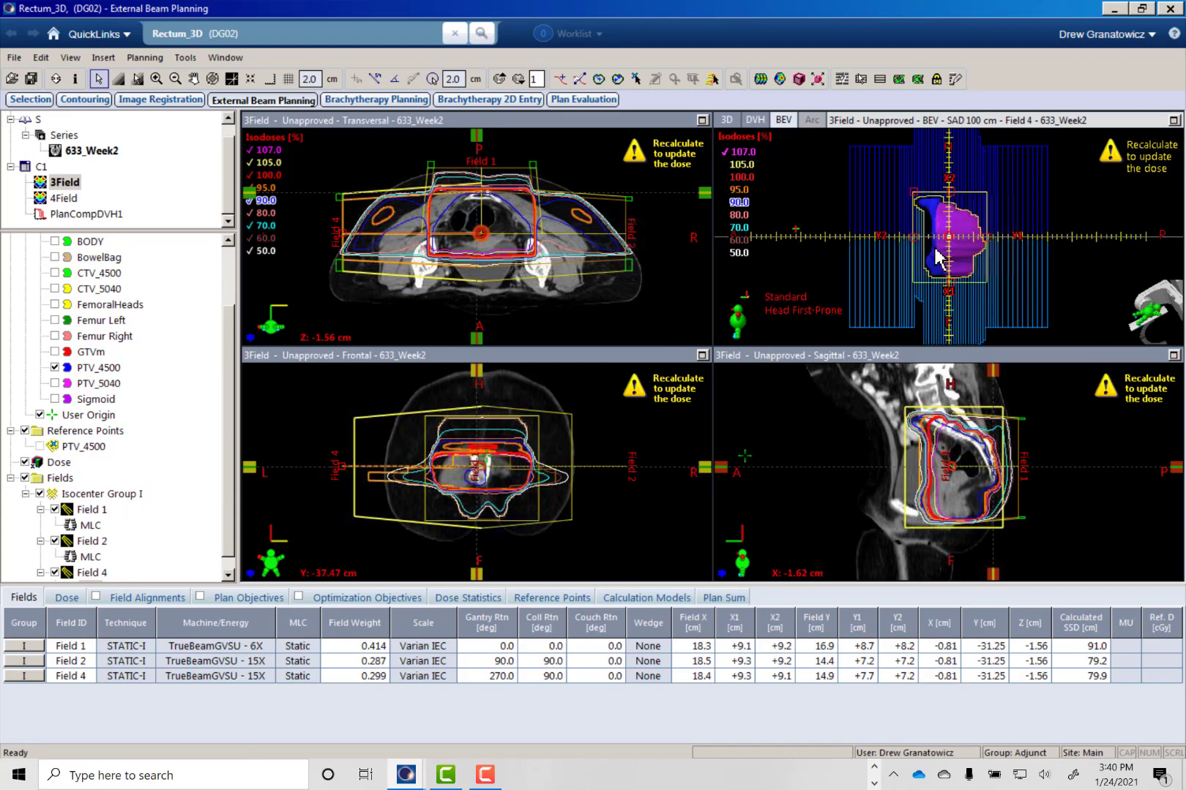
scroll(920, 236, up, 1)
scroll(884, 218, up, 1)
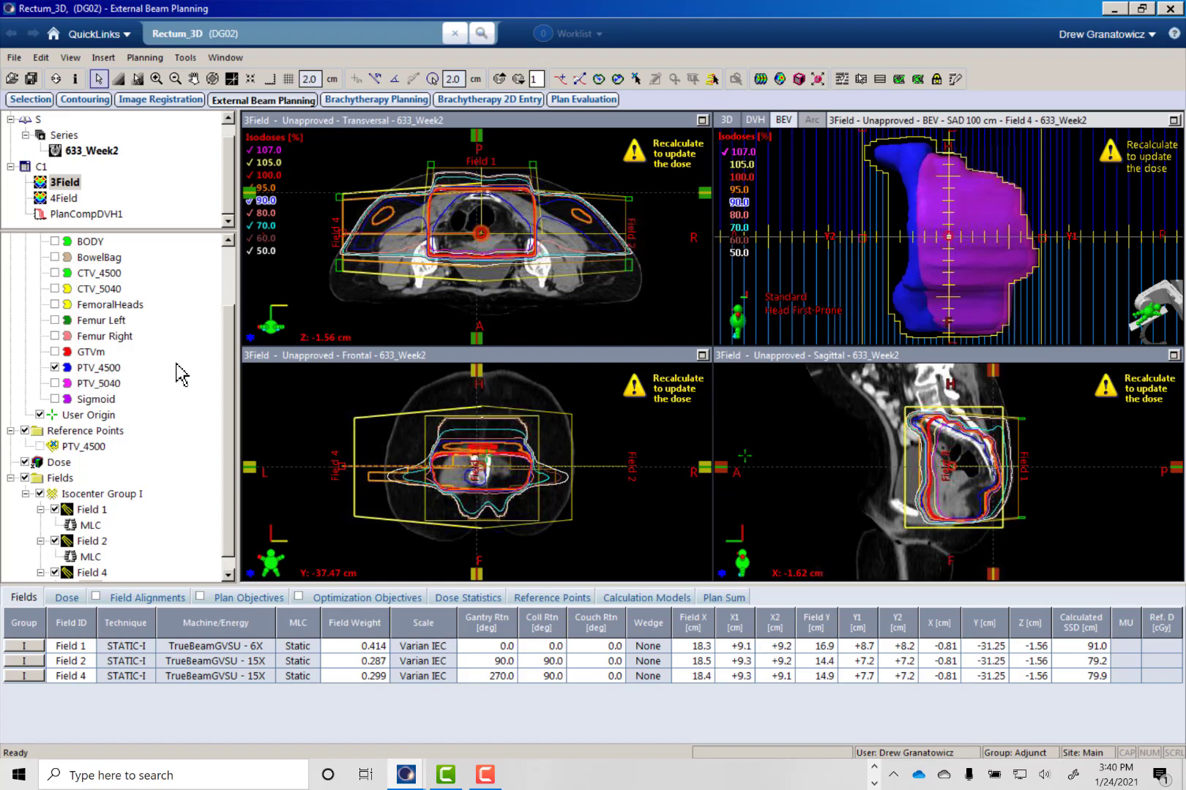
scroll(232, 381, up, 1)
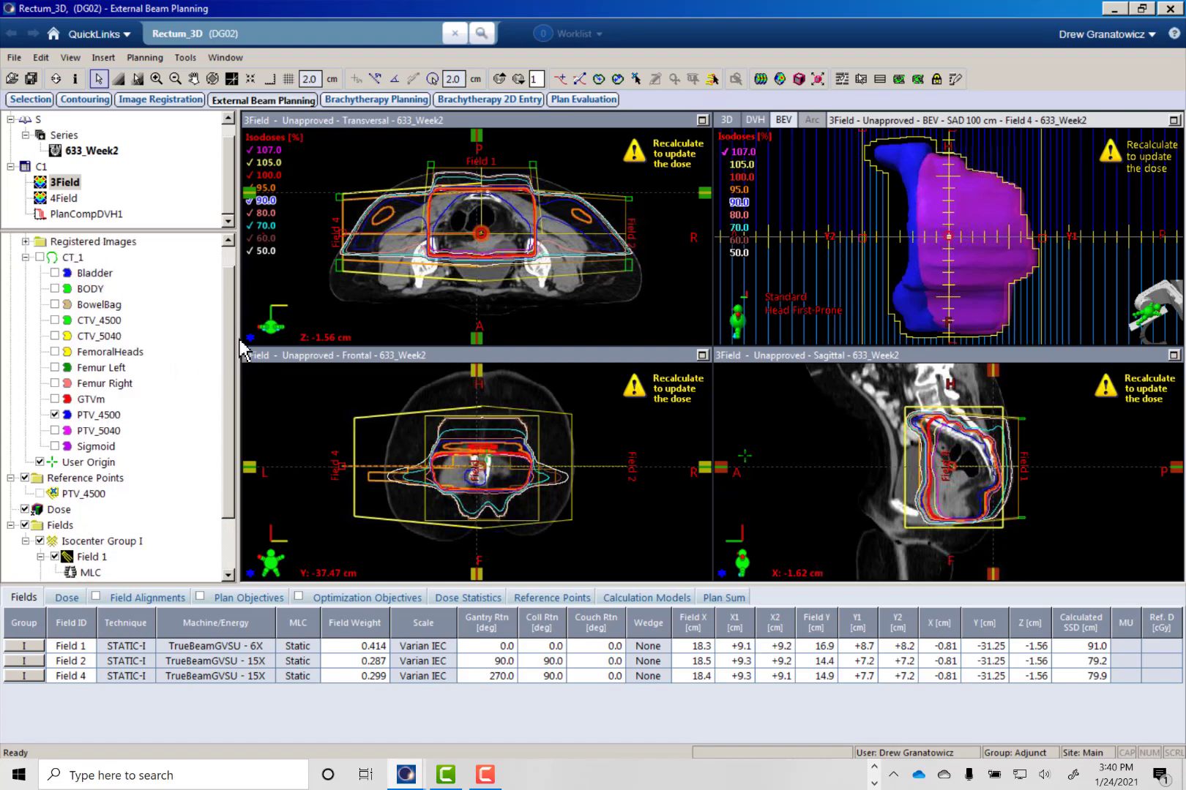
click(56, 273)
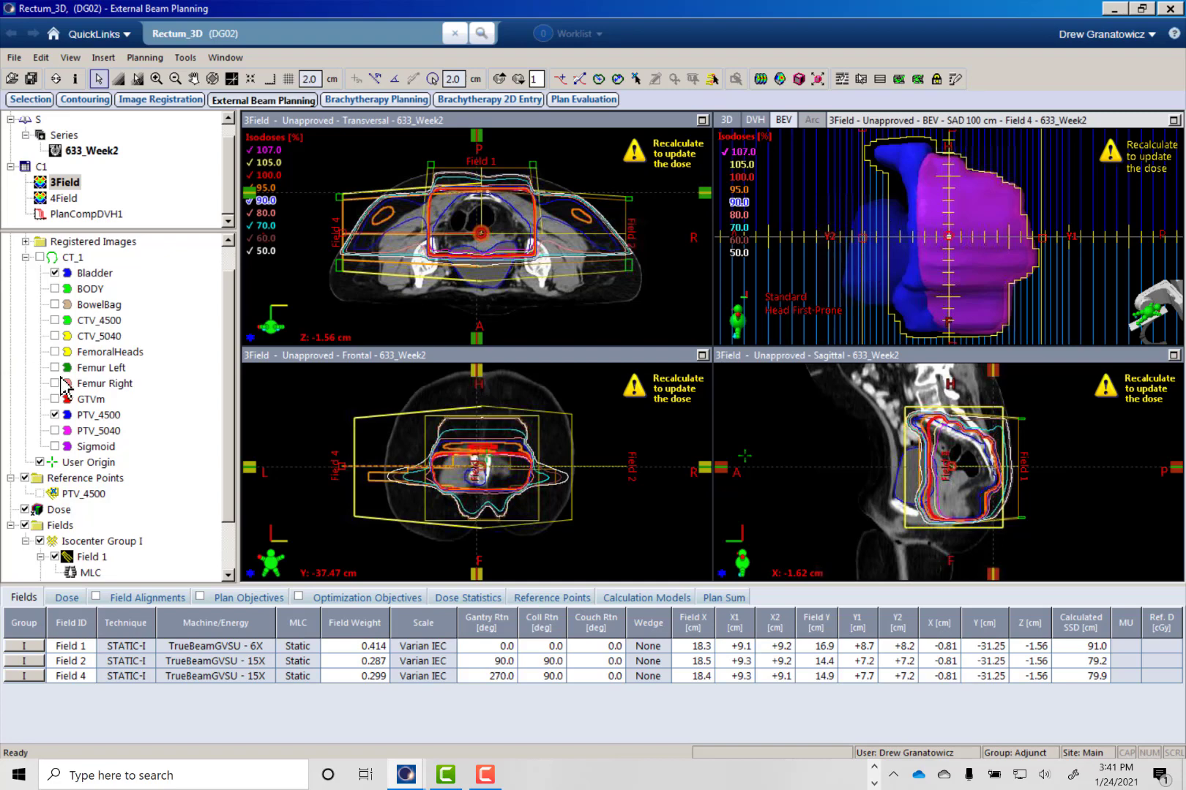
click(56, 273)
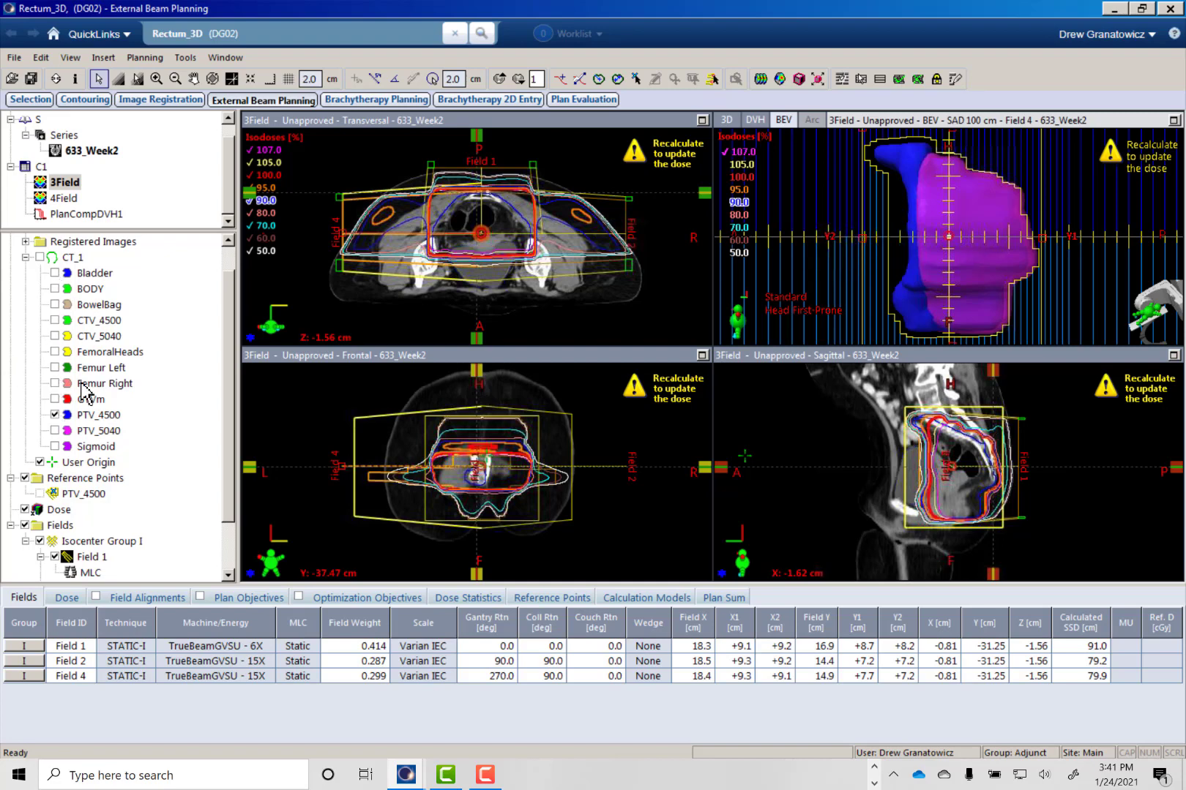
- Assign the EDW60IN dynamic wedge to Field 2 and check its orientation in the beam's eye view
scroll(183, 505, down, 2)
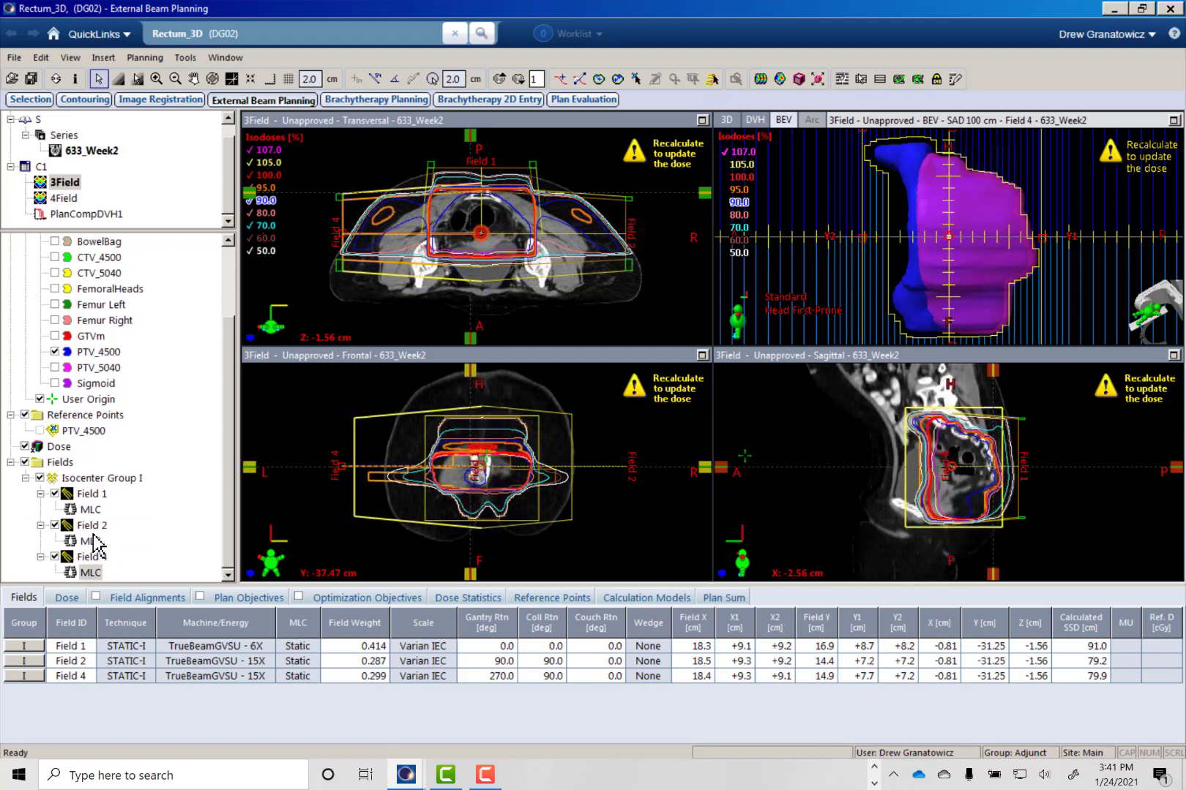
right_click(92, 526)
click(120, 516)
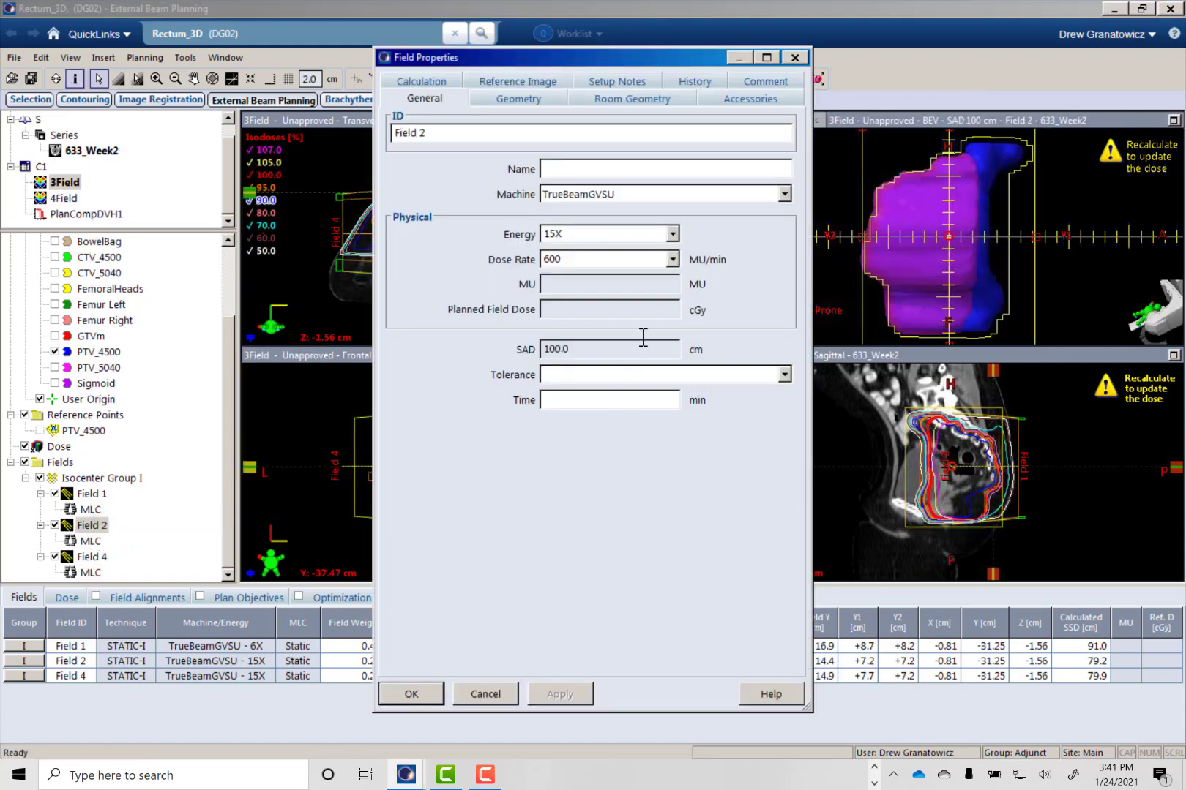
click(740, 101)
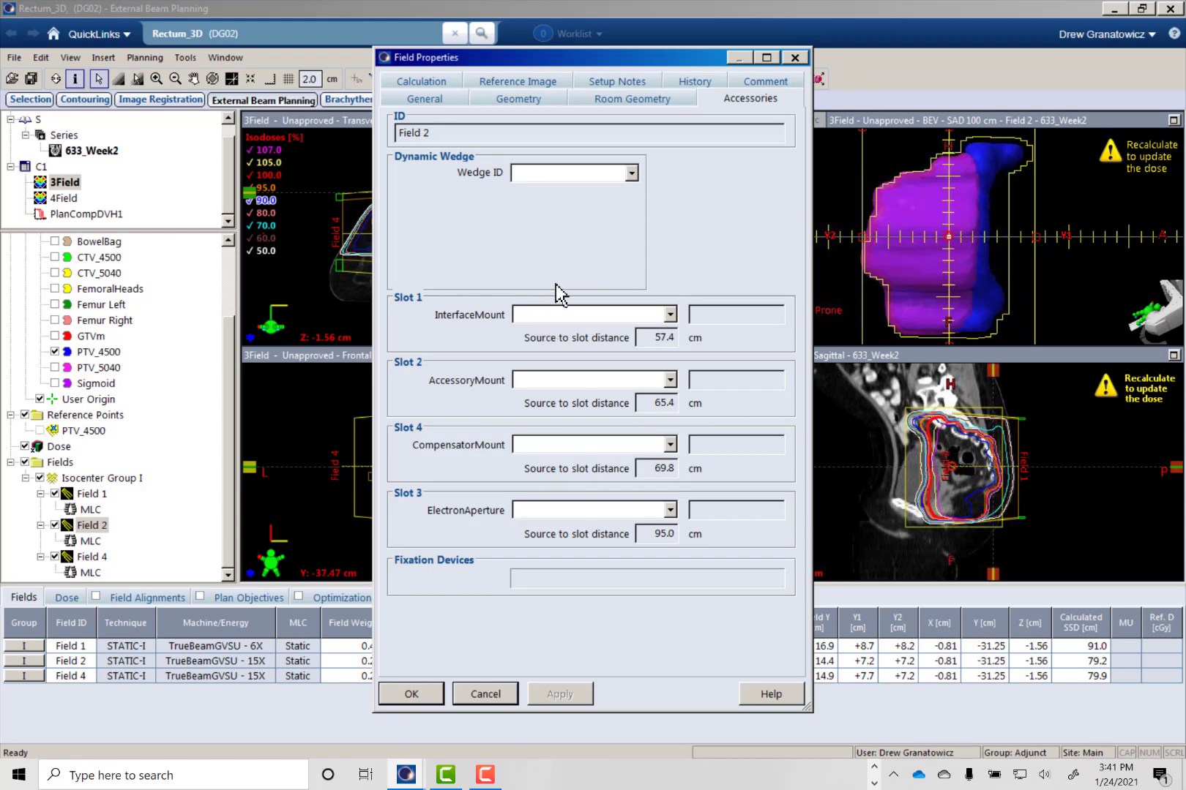
click(632, 174)
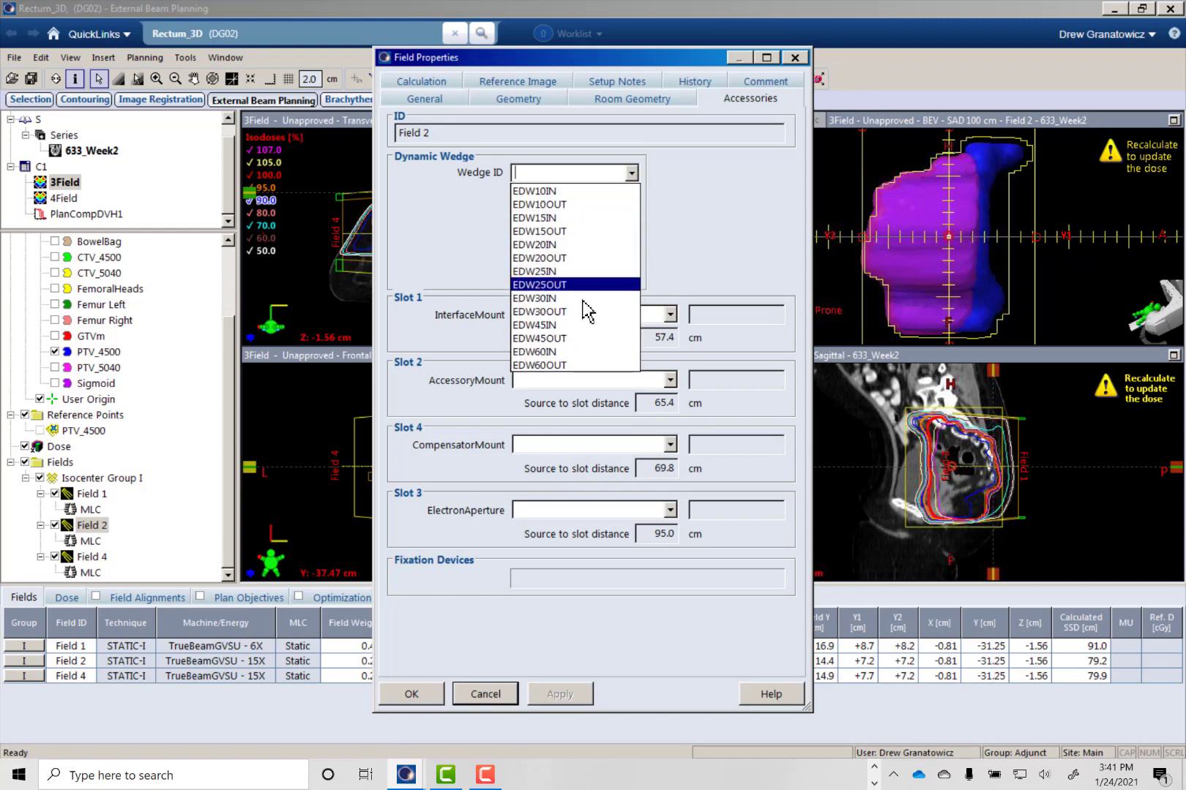
click(564, 352)
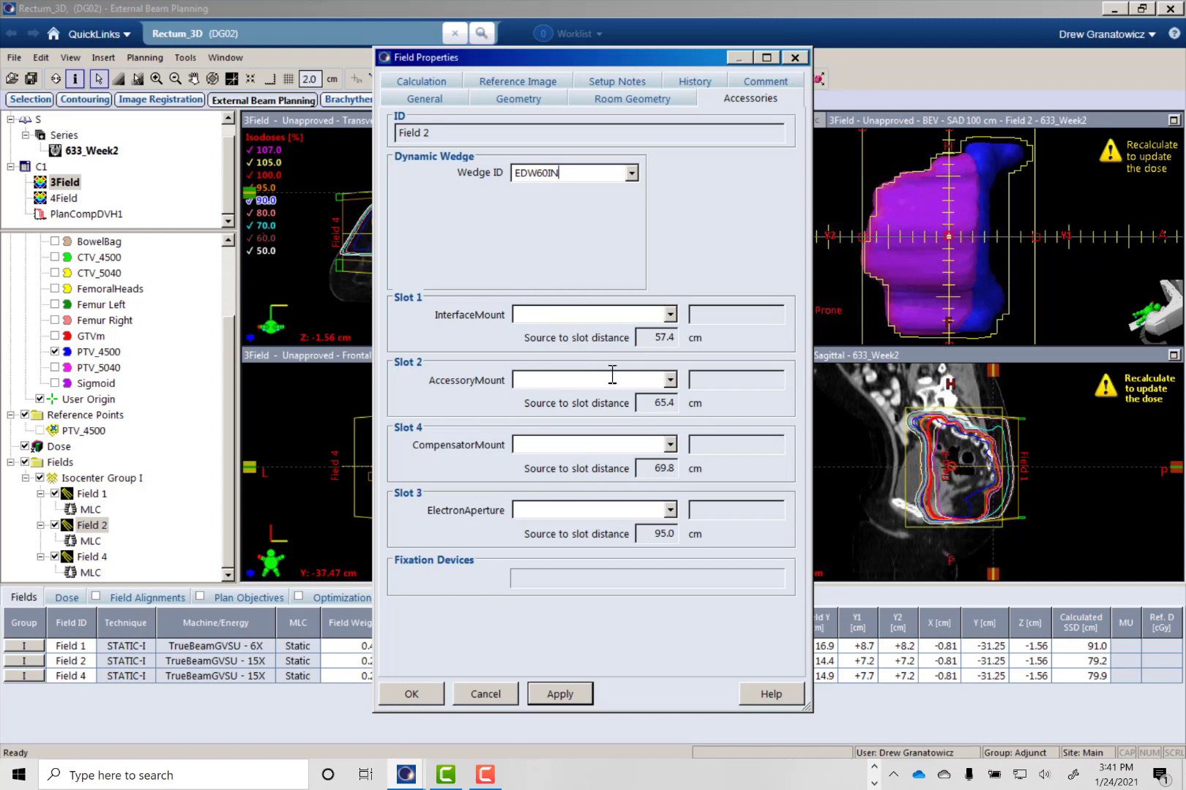
click(553, 694)
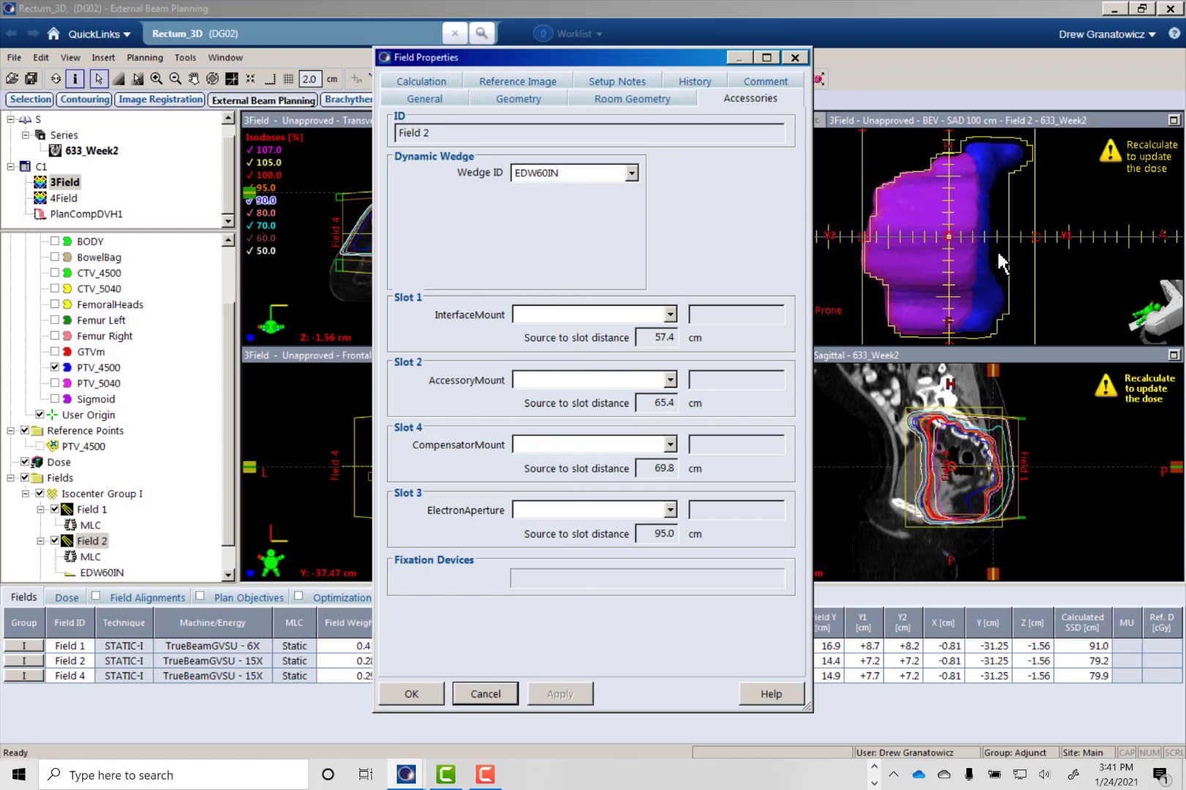
click(964, 121)
scroll(984, 237, down, 2)
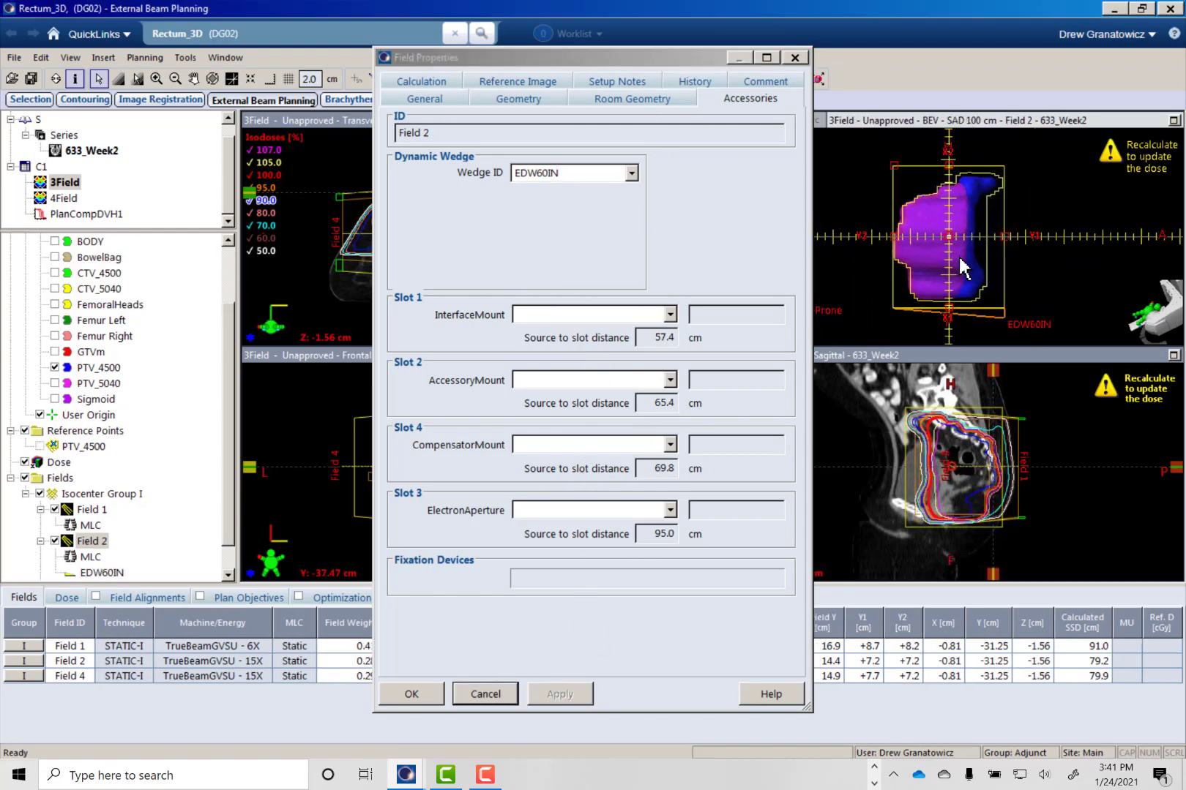
drag(571, 64, 562, 376)
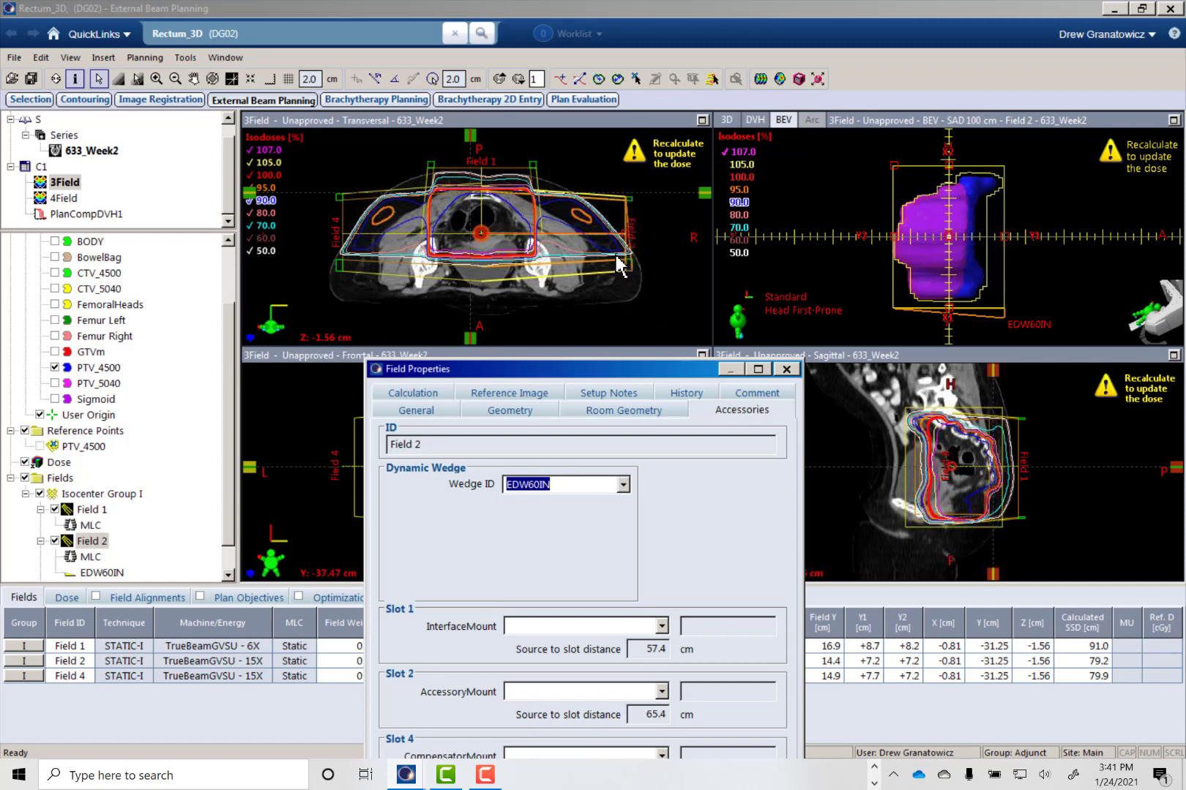
- Change Field 2's dynamic wedge to EDW60OUT and check its orientation in the beam's eye view
click(623, 485)
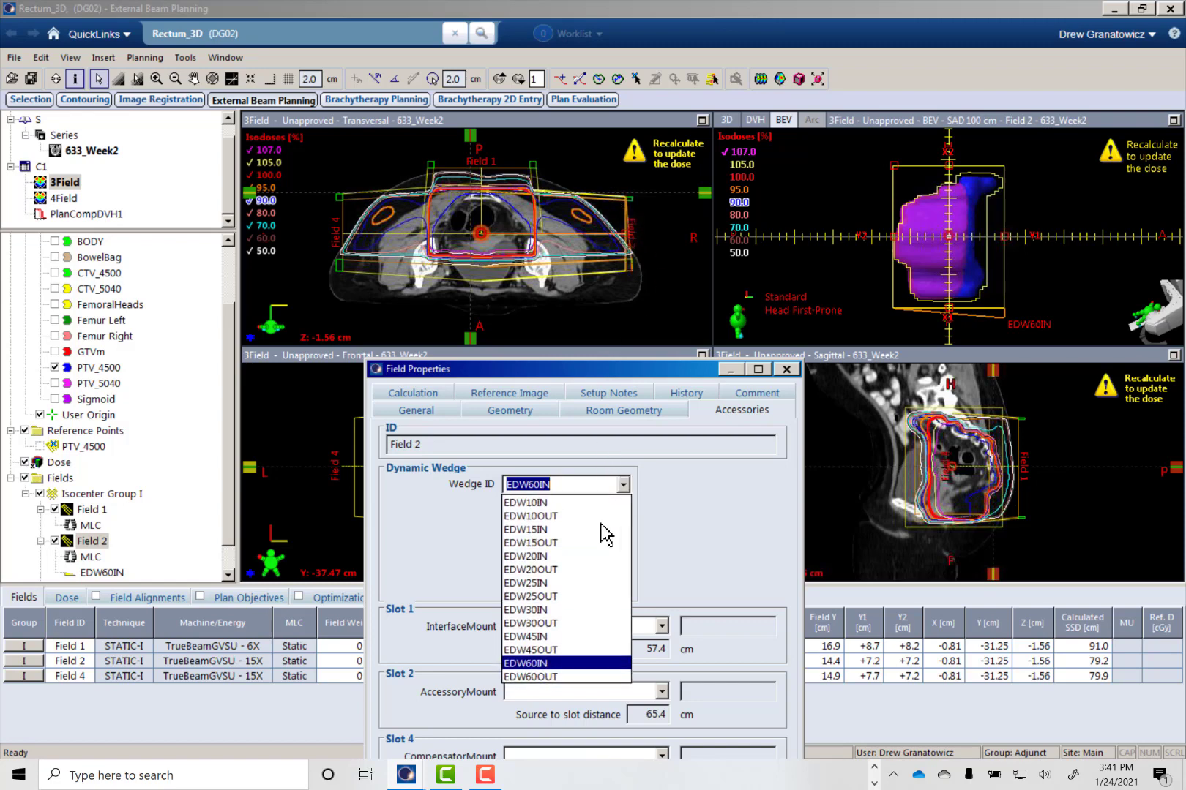
click(546, 676)
drag(608, 369, 638, 104)
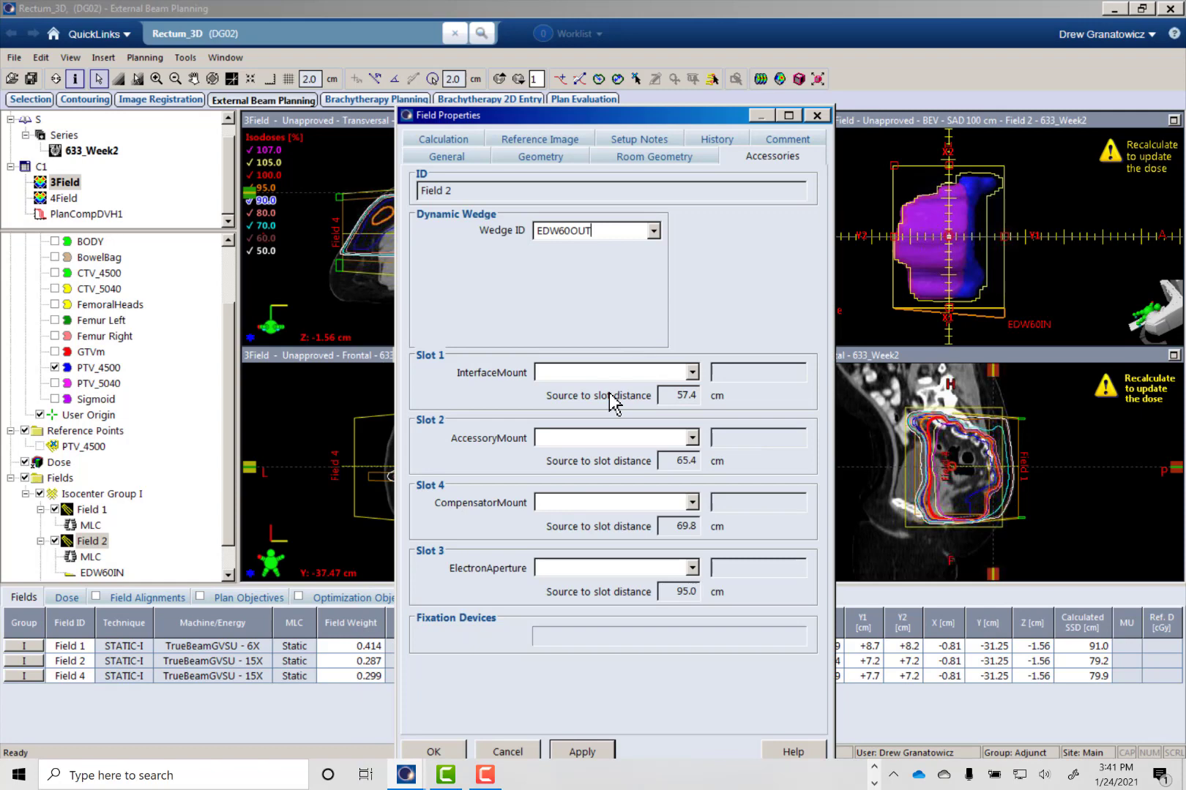
click(578, 740)
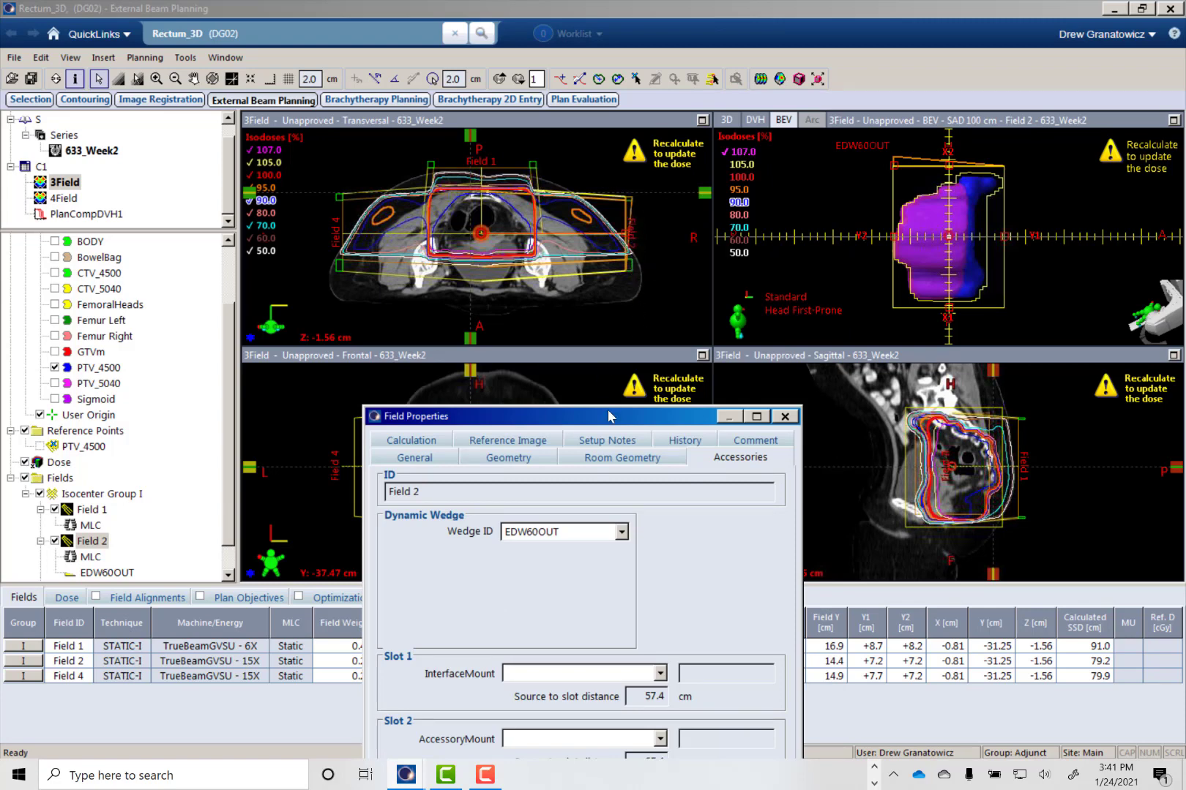
drag(608, 411, 752, 241)
- Assign the EDW60IN dynamic wedge to Field 4, check its orientation and close the field properties
drag(227, 455, 234, 525)
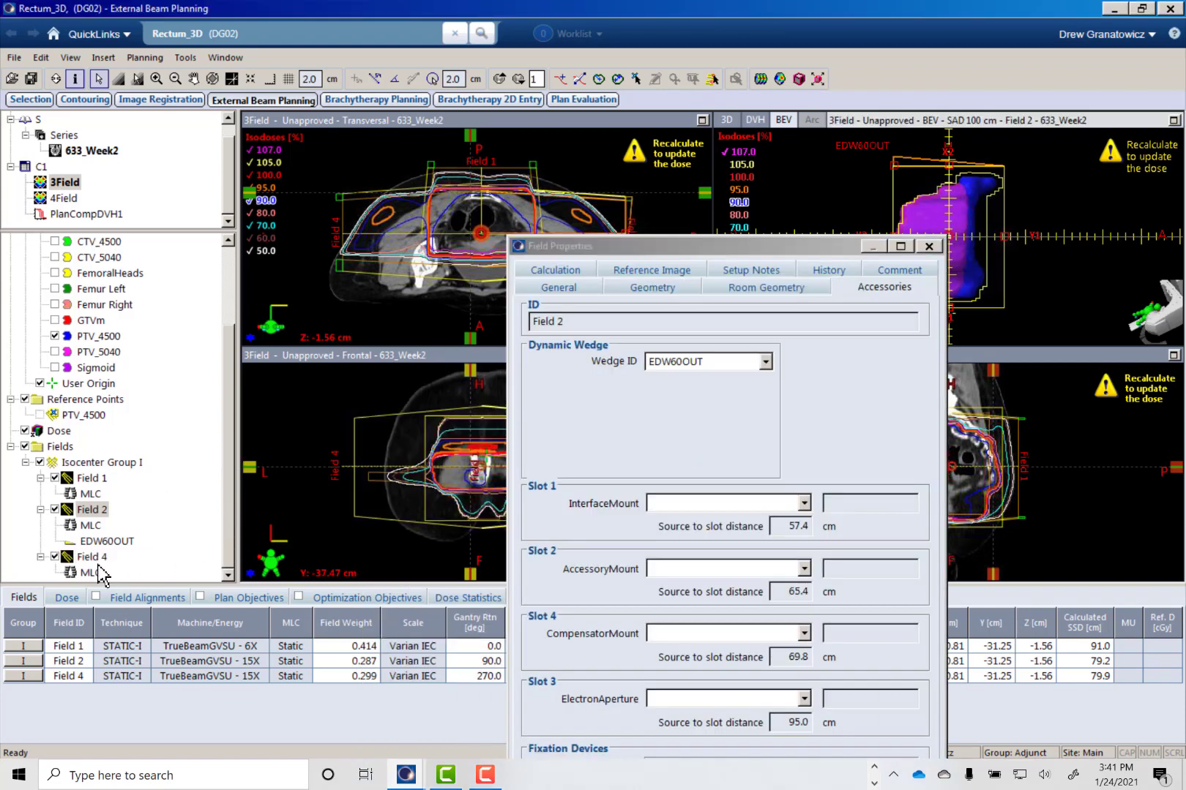
click(91, 557)
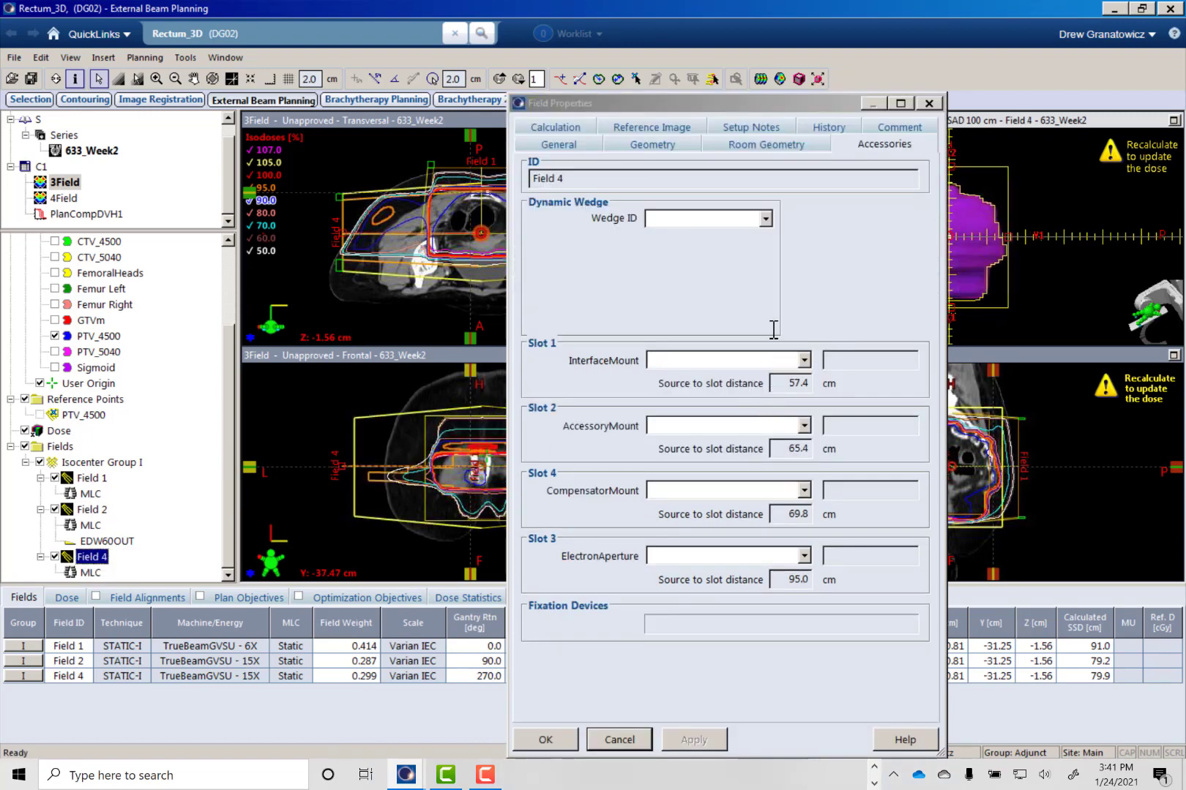
click(764, 219)
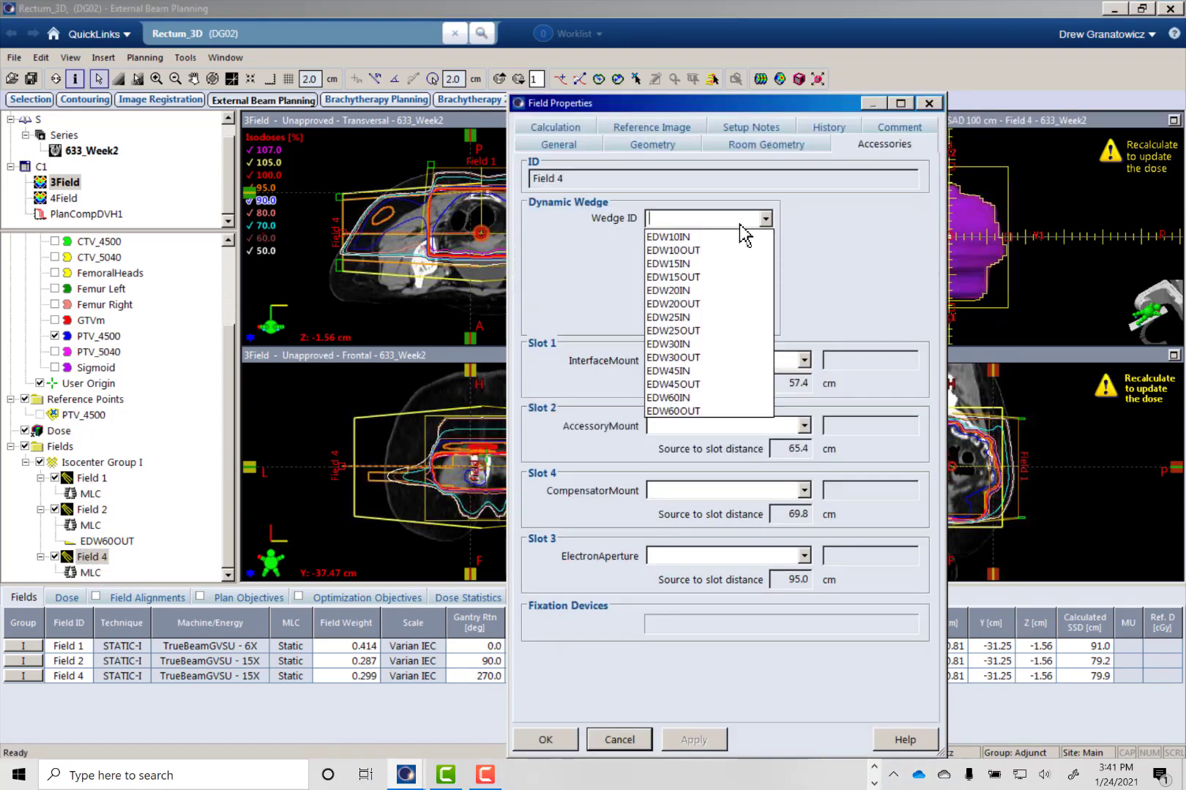
click(690, 399)
click(694, 740)
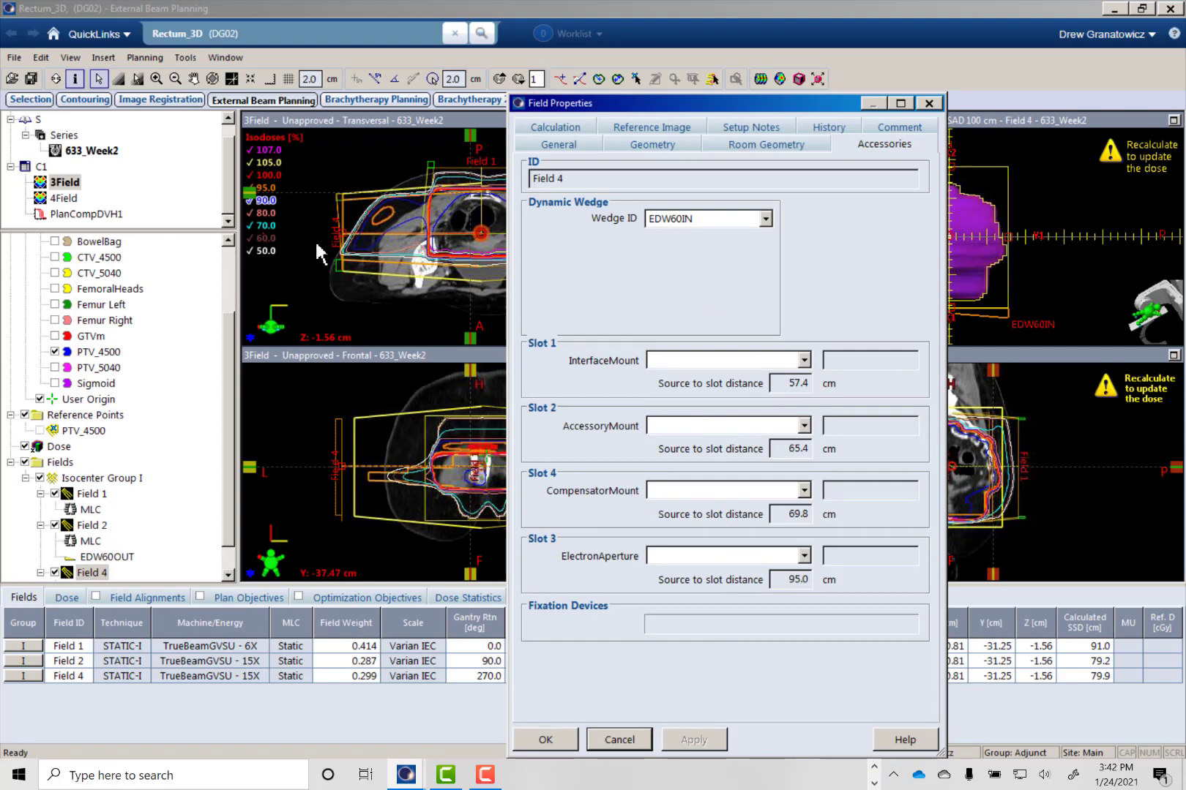
drag(652, 103, 453, 439)
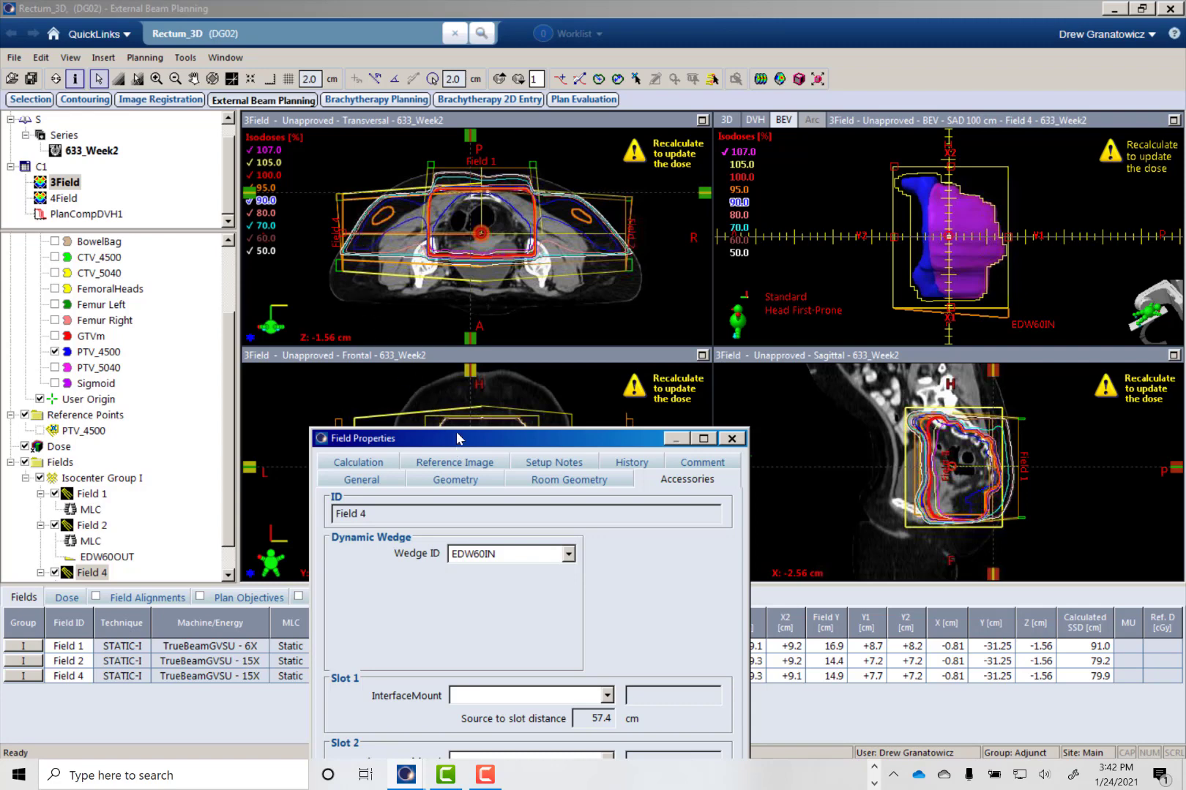
drag(457, 439, 551, 81)
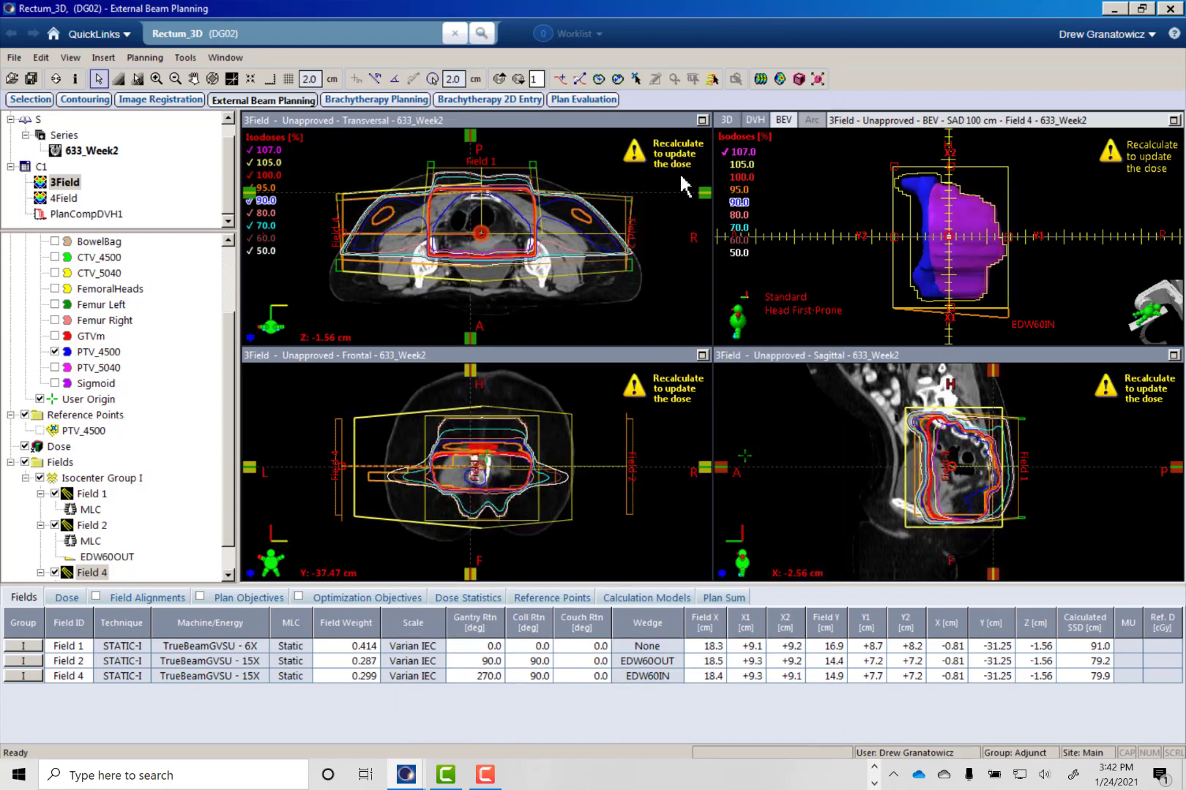
- Recalculate the 3Field plan's dose with the wedged lateral fields and inspect the isodoses
click(760, 79)
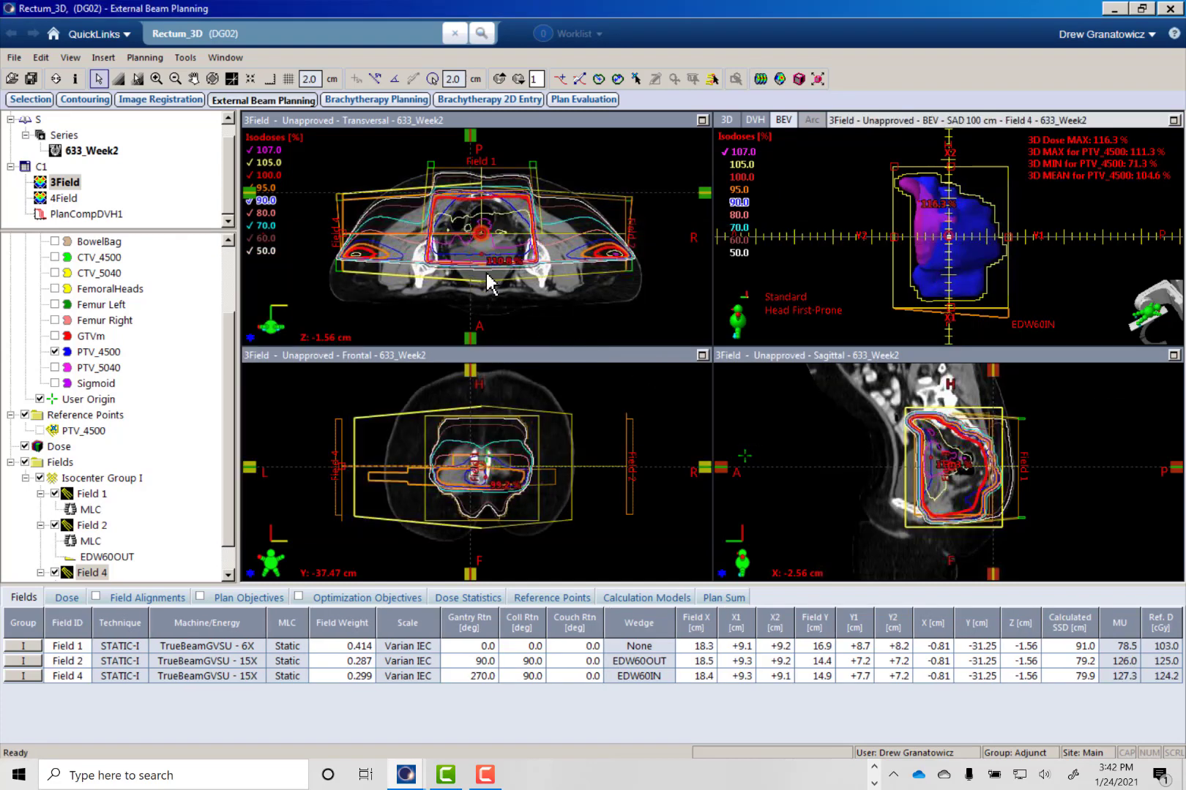
mouse_move(471, 293)
mouse_down()
mouse_move(458, 291)
mouse_move(477, 286)
mouse_up()
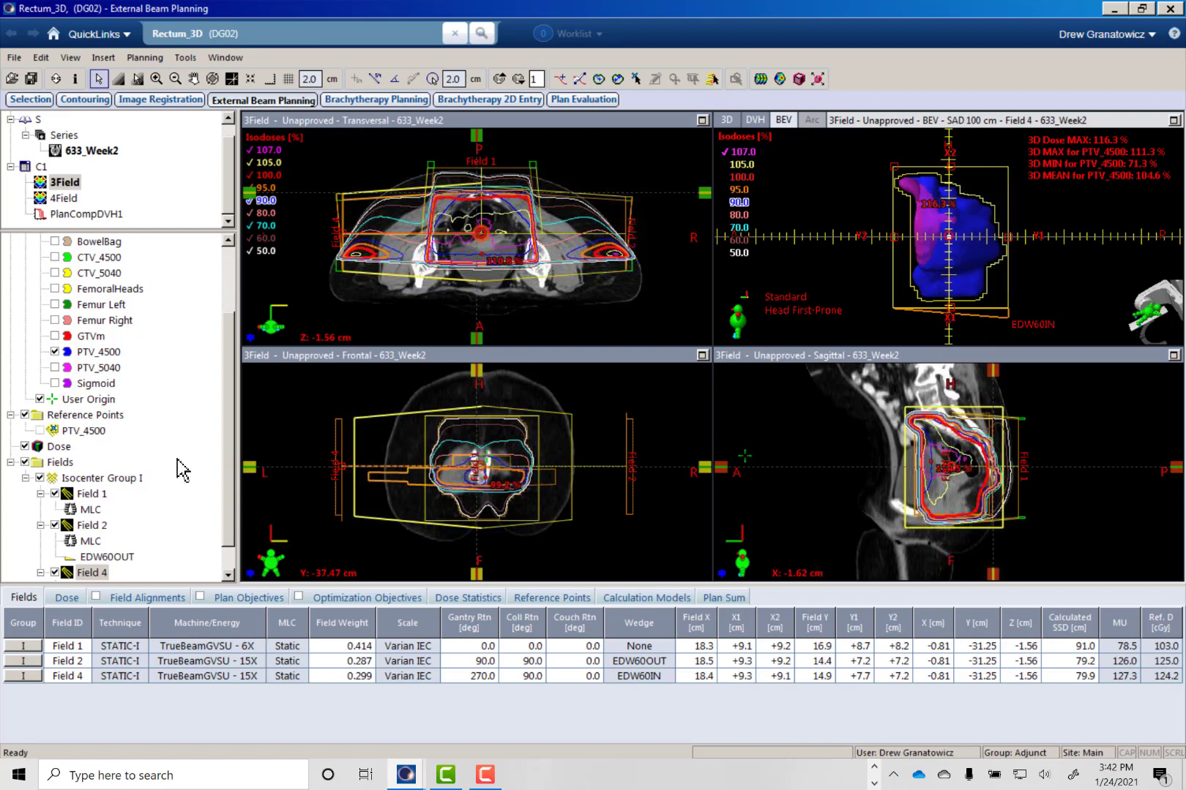
- Raise Field 1's weight in the 3Field plan in two applied adjustments, to 0.454 and finally to 0.494
key(F7)
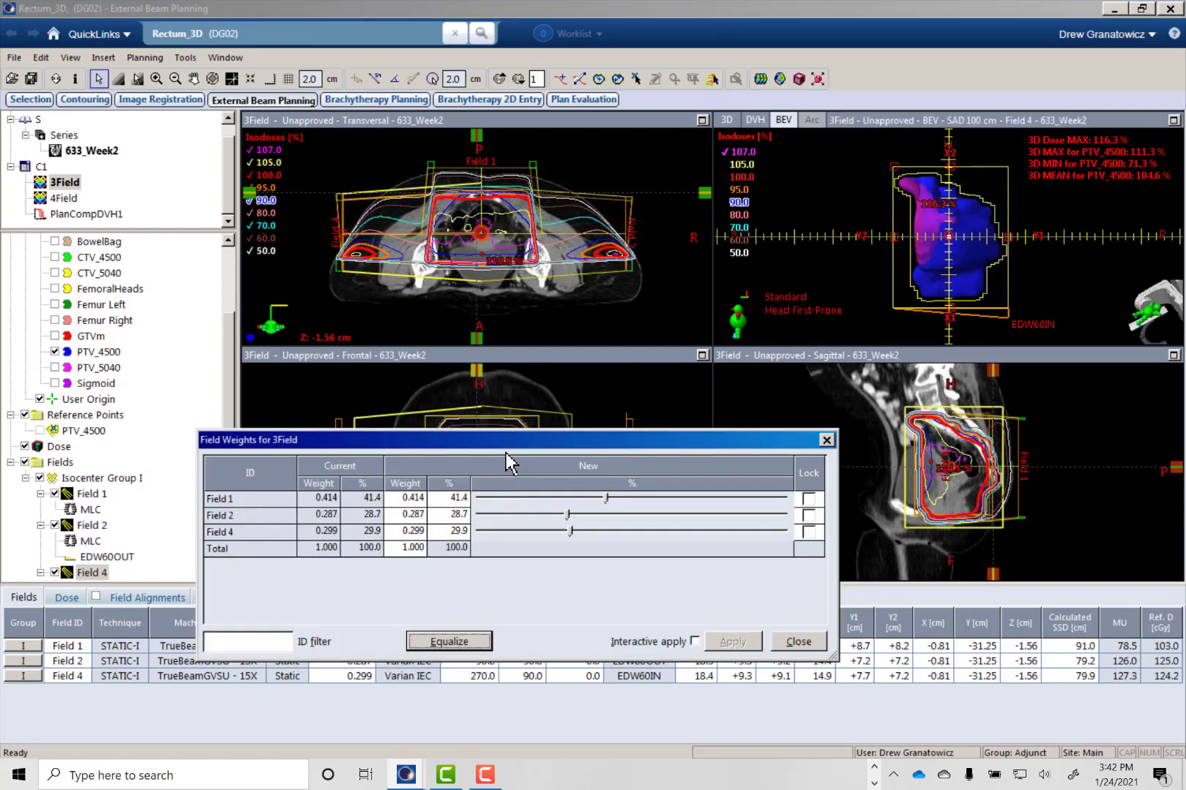
drag(558, 445, 606, 454)
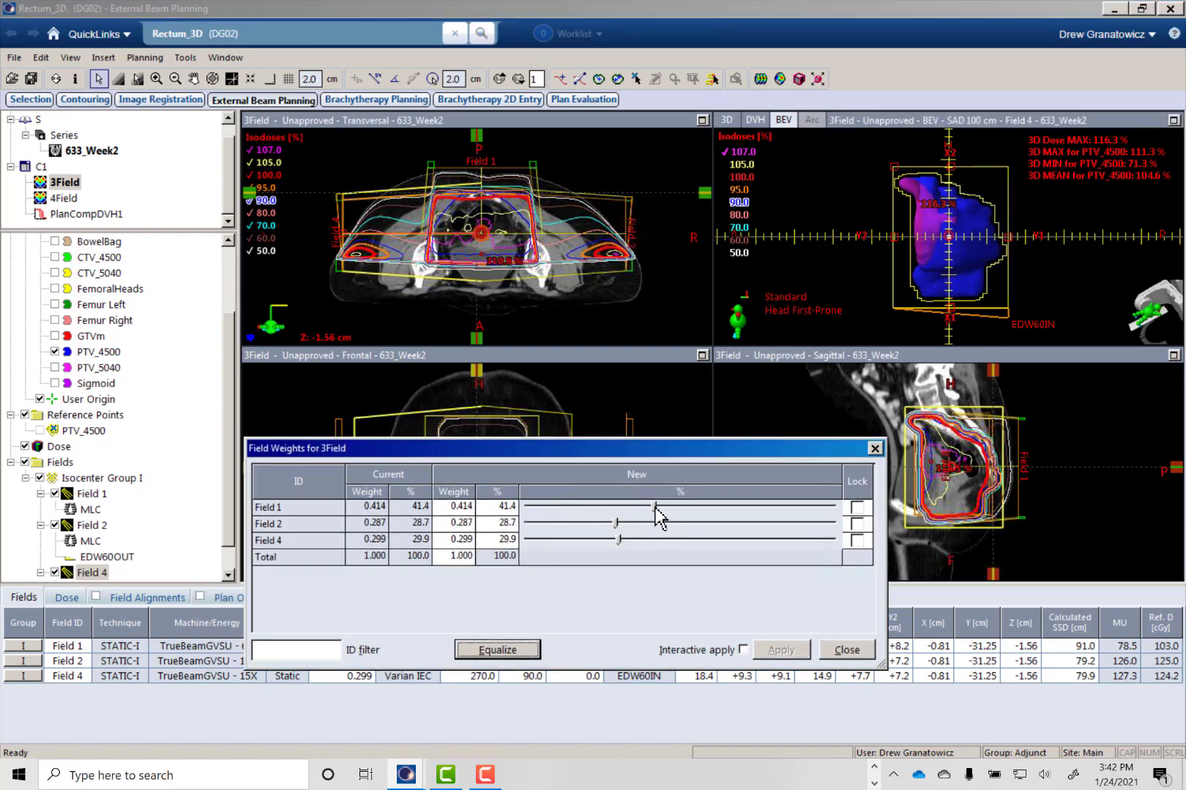
drag(658, 516, 667, 507)
click(777, 649)
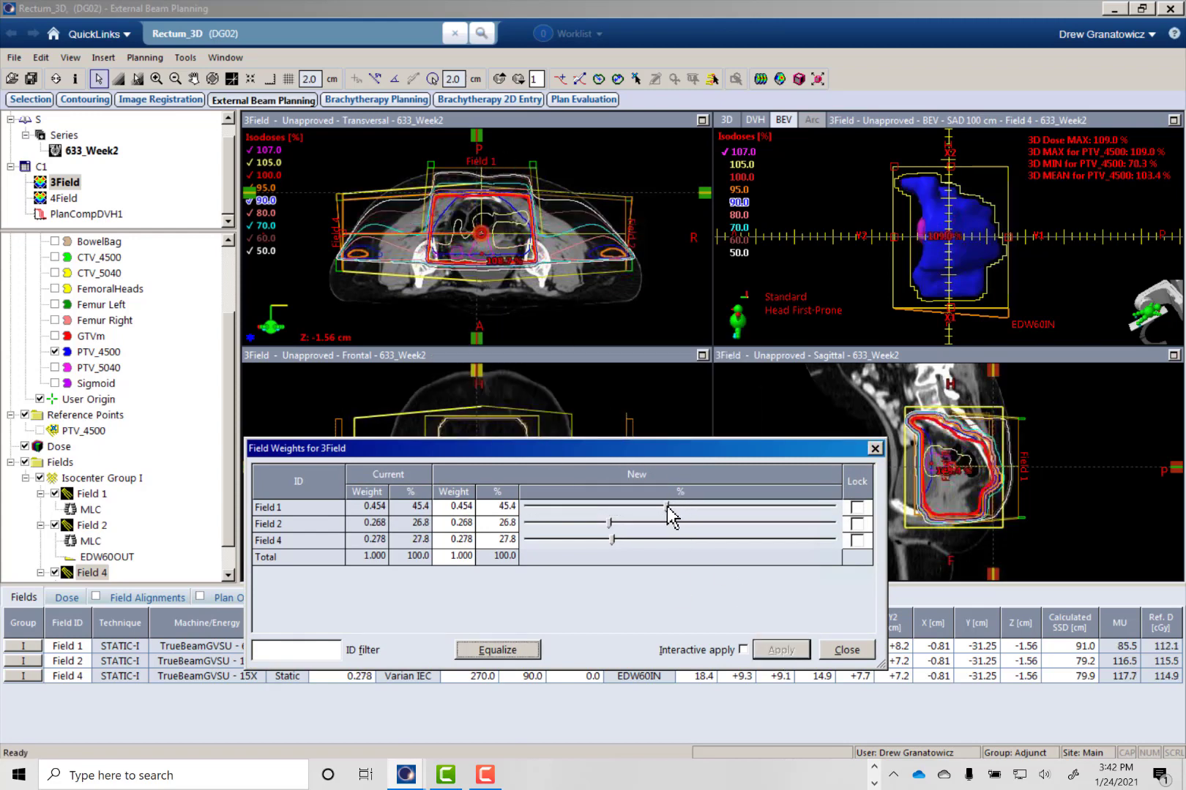
drag(666, 507, 680, 507)
click(776, 650)
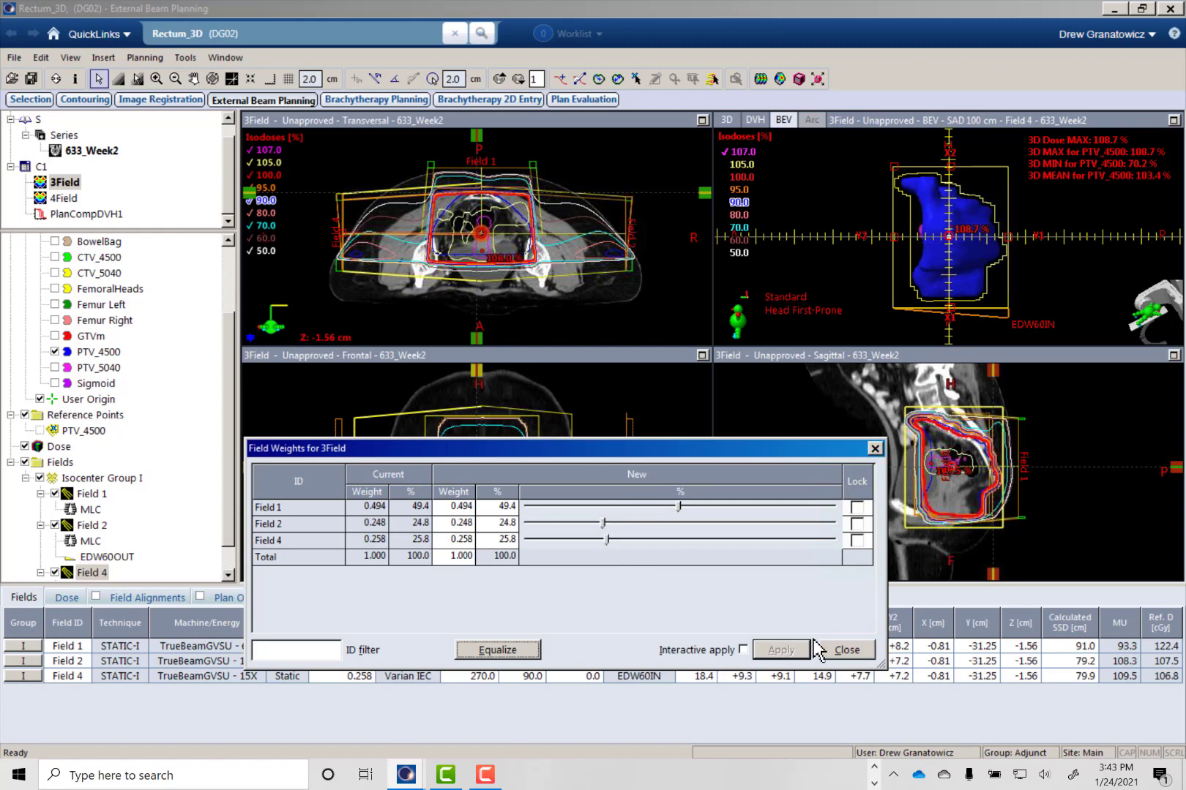
click(845, 650)
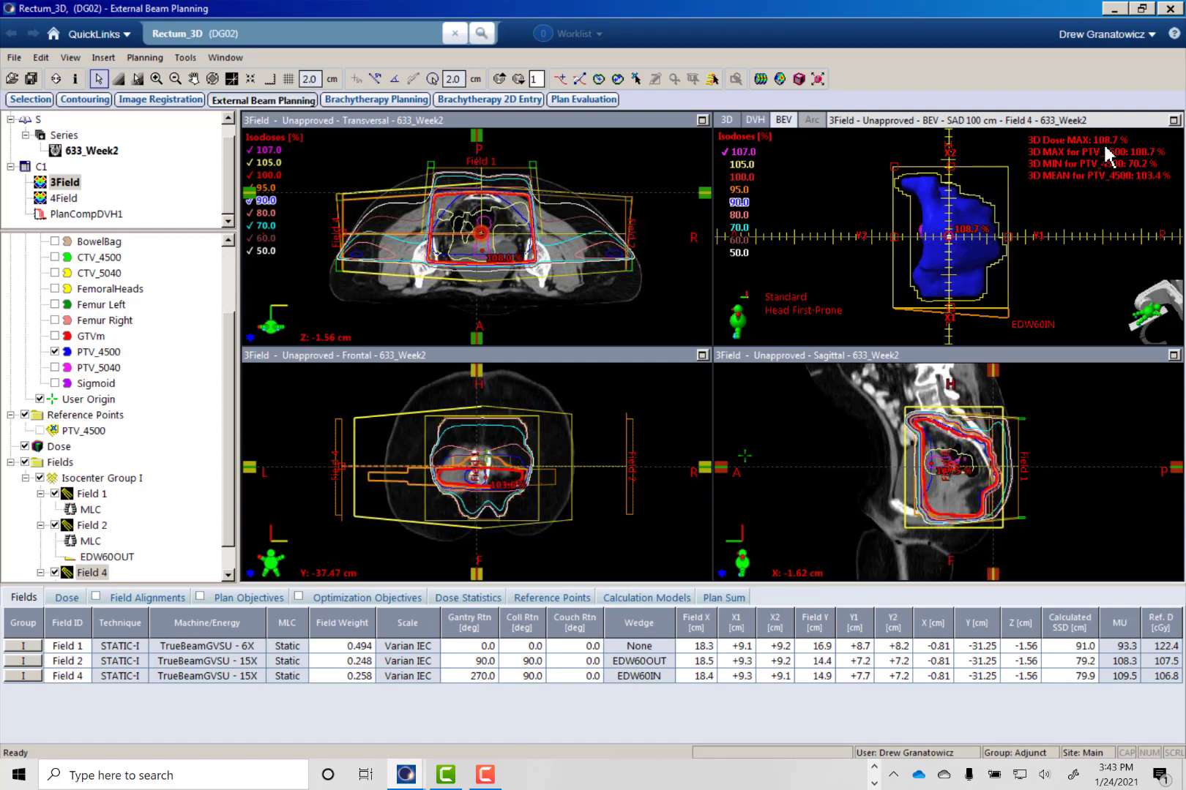
- Examine the 3Field plan's isodose coverage of PTV_4500 across the superior and inferior transversal slices
scroll(451, 287, up, 8)
scroll(466, 257, down, 5)
click(467, 256)
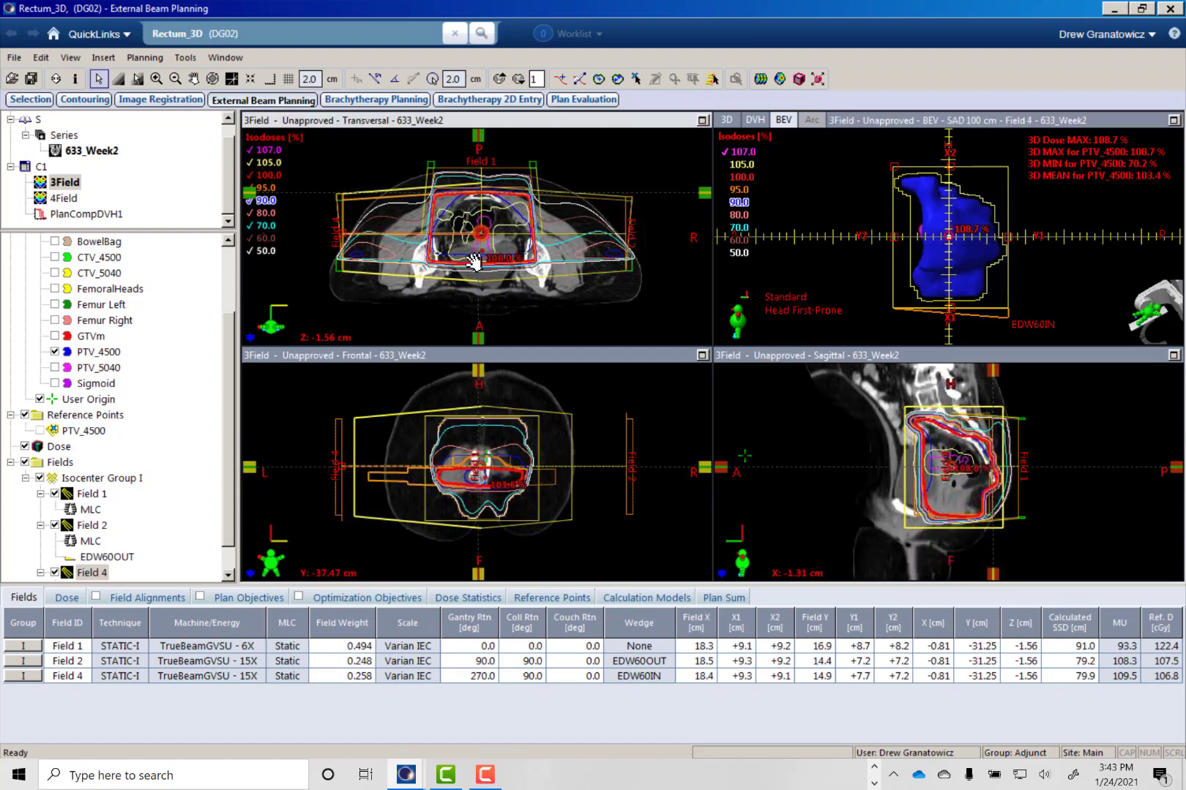
scroll(468, 255, up, 9)
scroll(467, 256, up, 7)
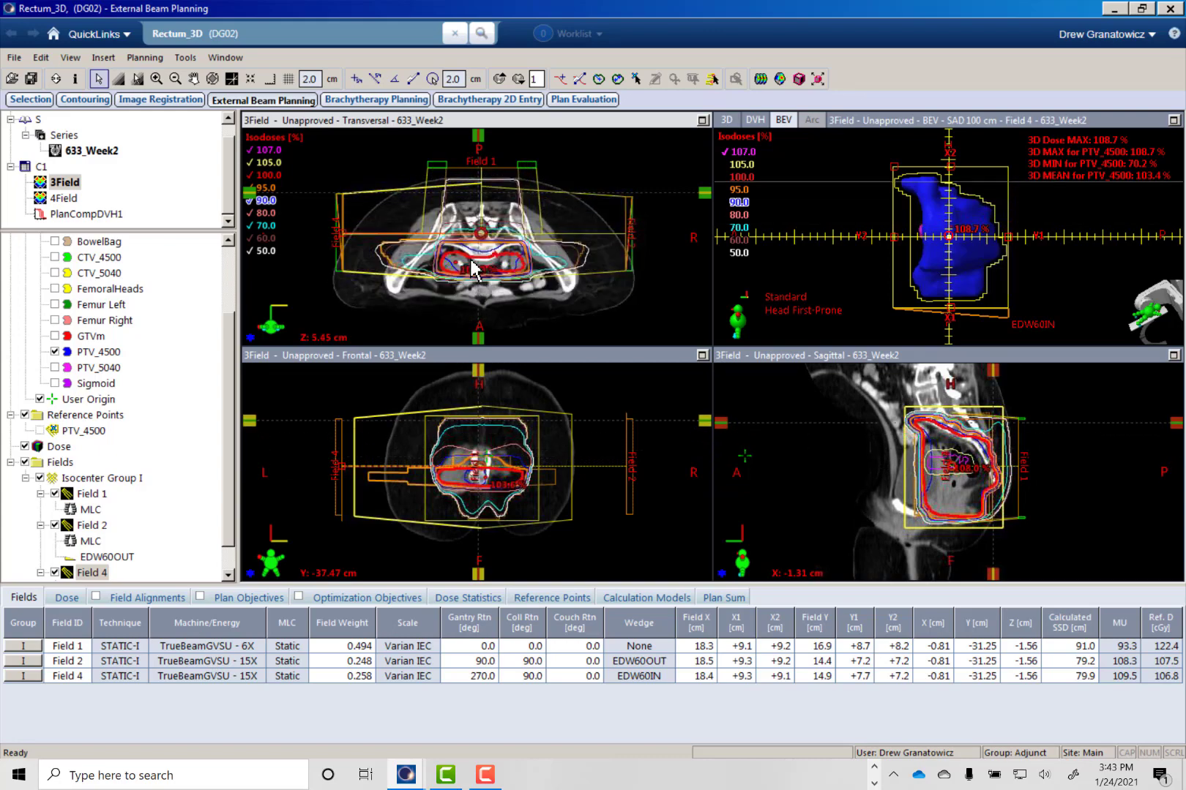
scroll(468, 259, down, 16)
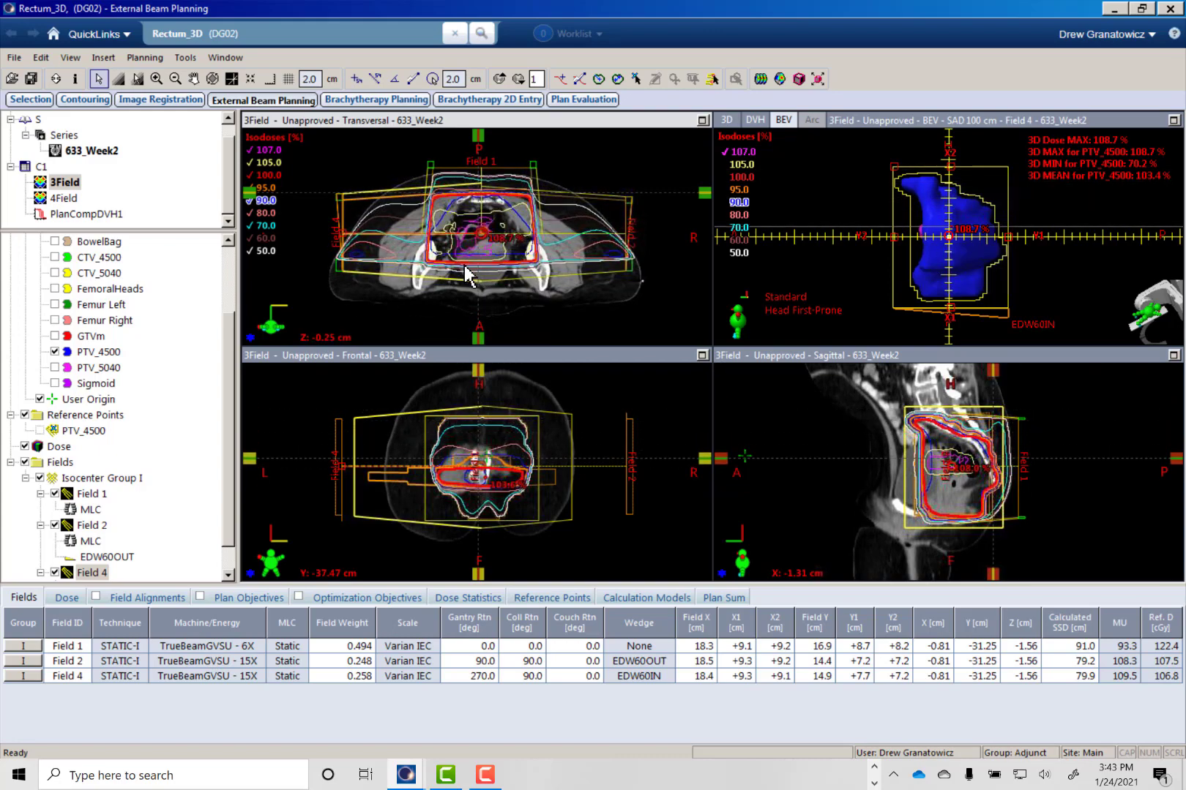
scroll(469, 286, down, 11)
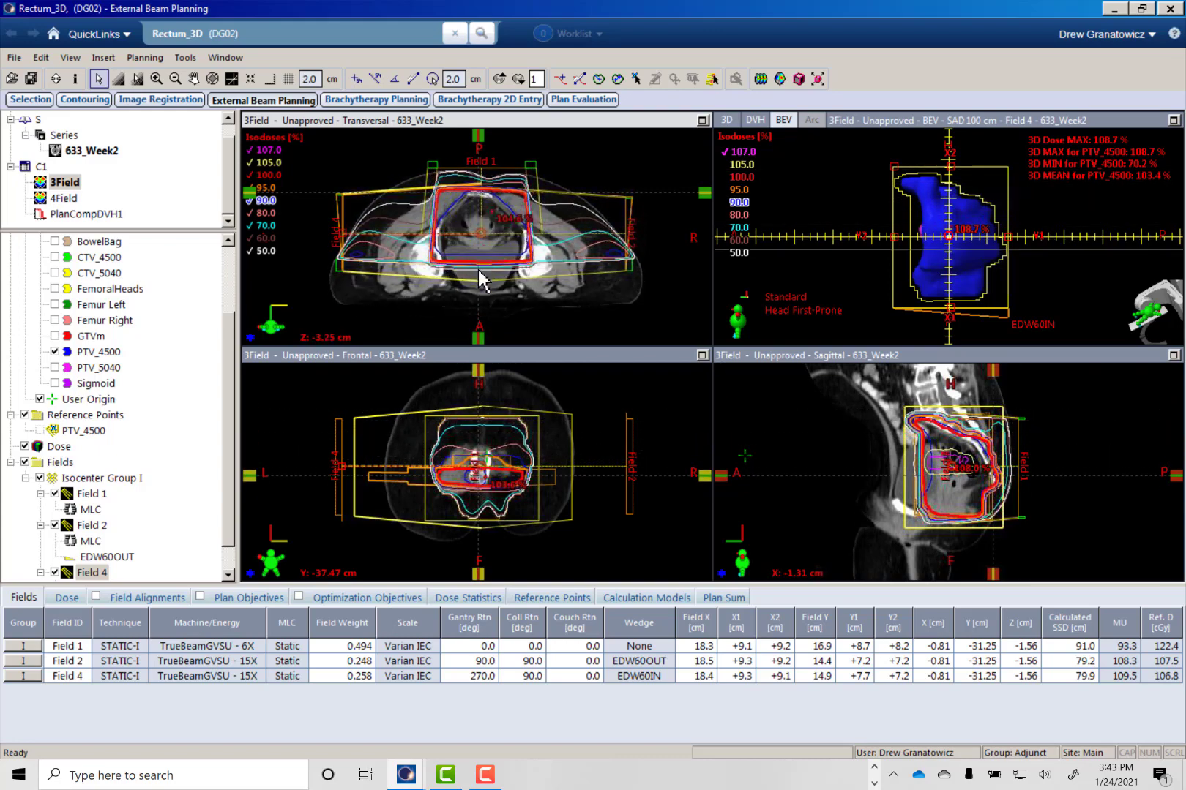
scroll(479, 283, up, 17)
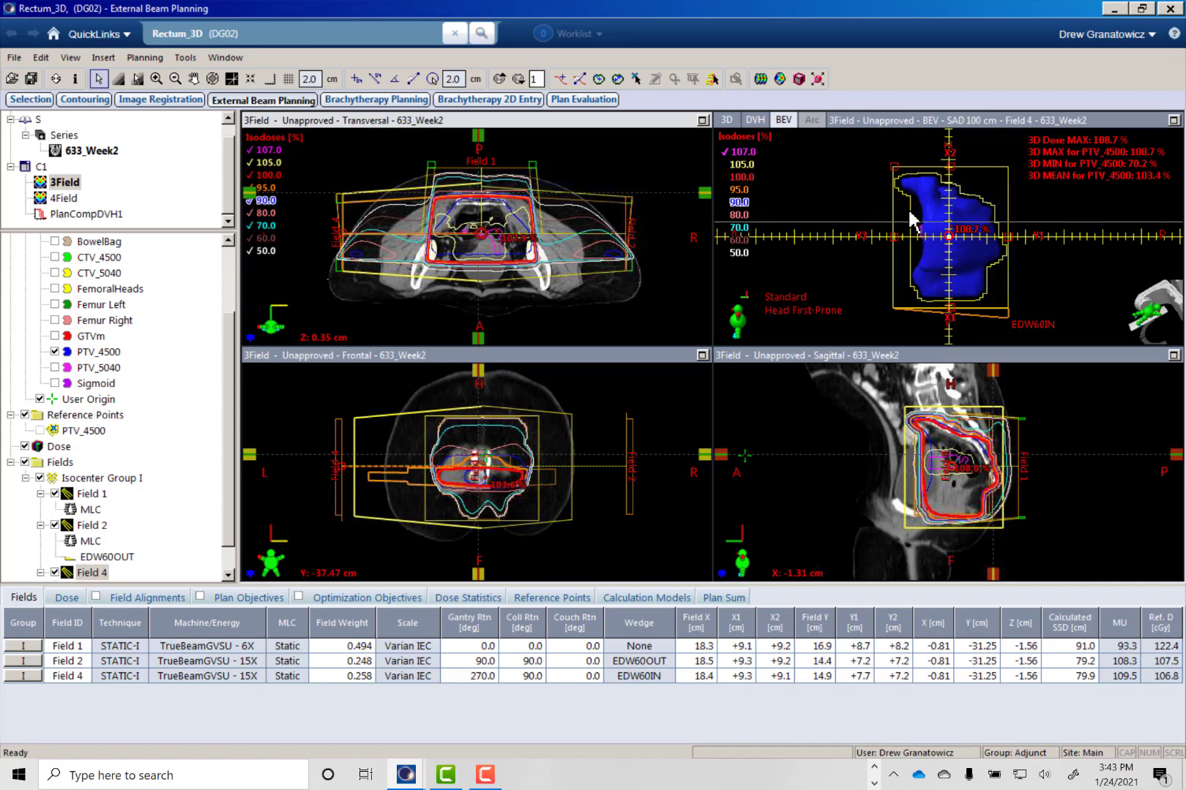
- Show the 3Field plan's dose volume histogram and add the 4Field plan to it for comparison
right_click(826, 234)
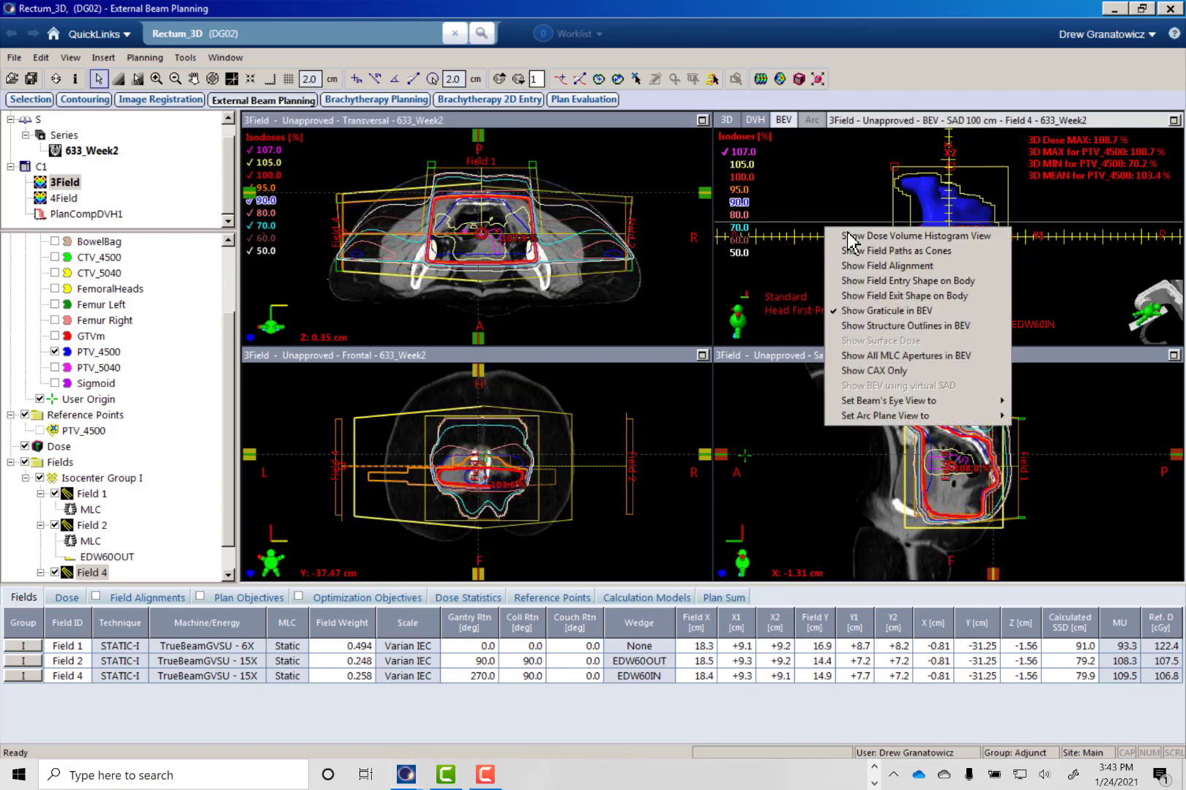
click(849, 236)
drag(73, 198, 895, 248)
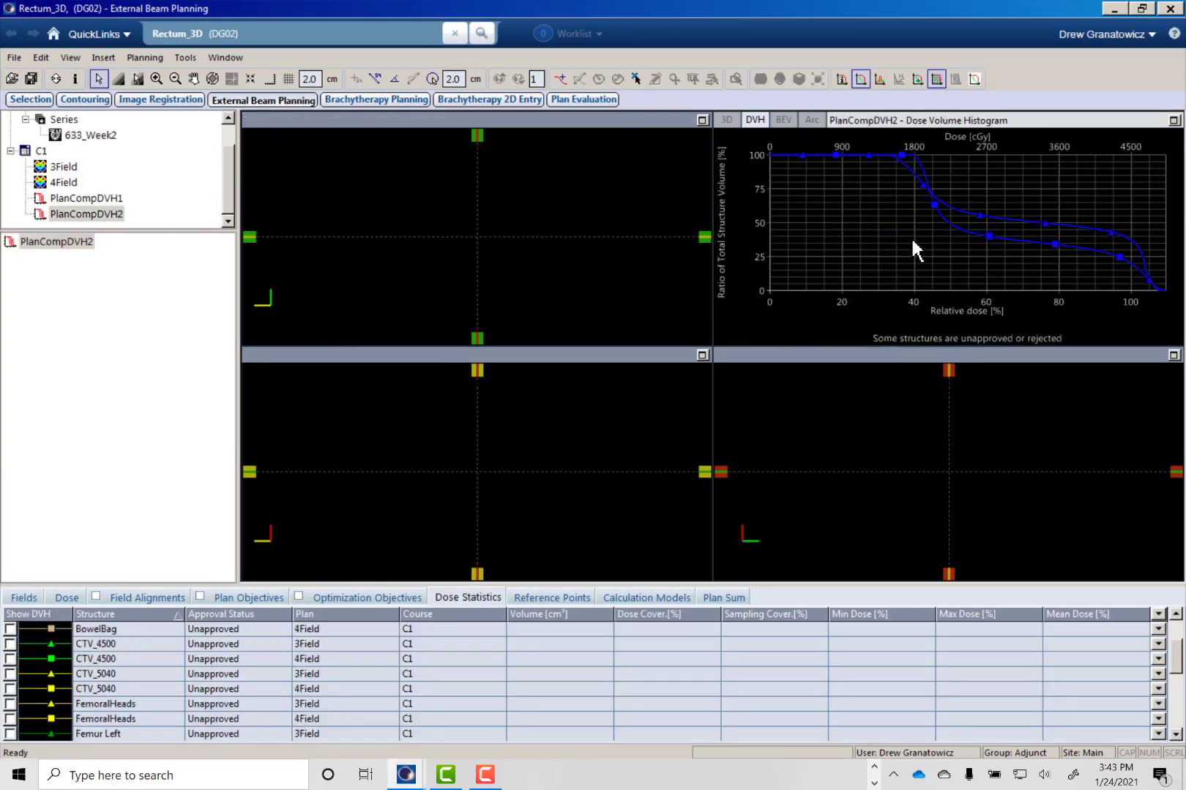
- Compare the two plans' bladder DVH curves with the curve cursor, in the maximized histogram view as well, and restore the layout
click(917, 78)
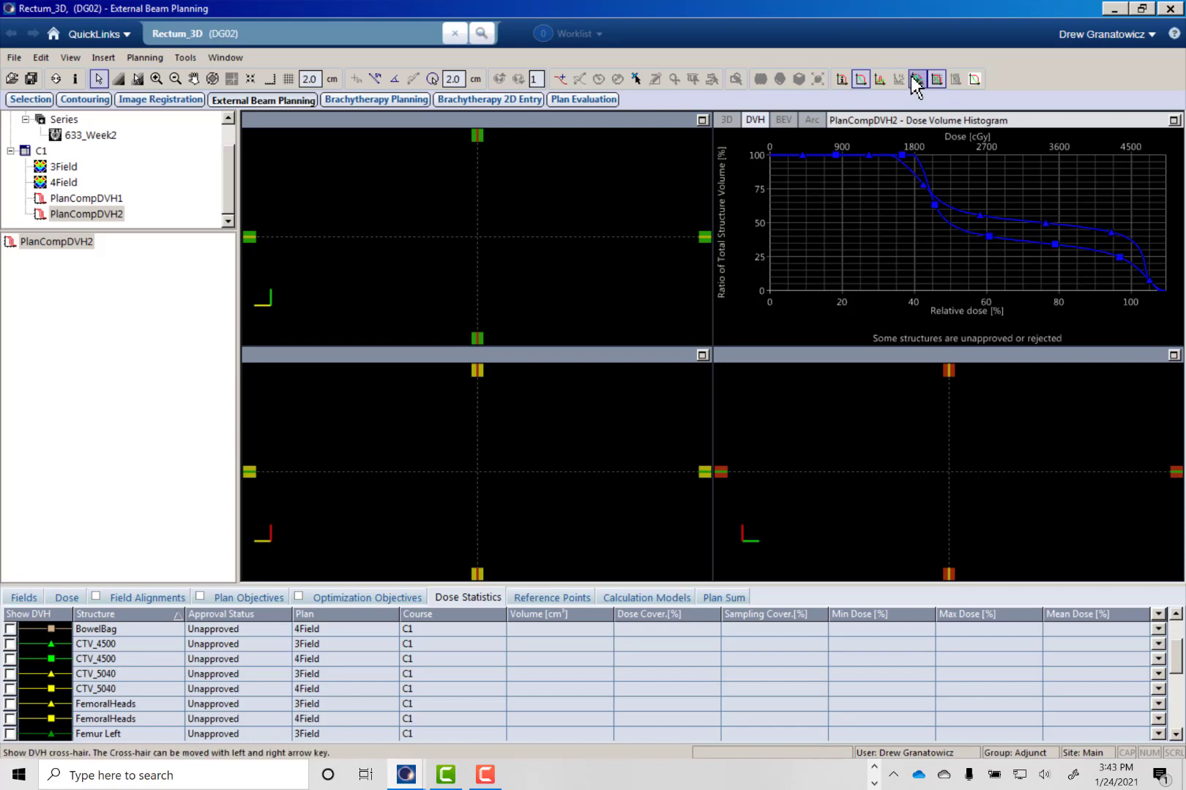
click(994, 217)
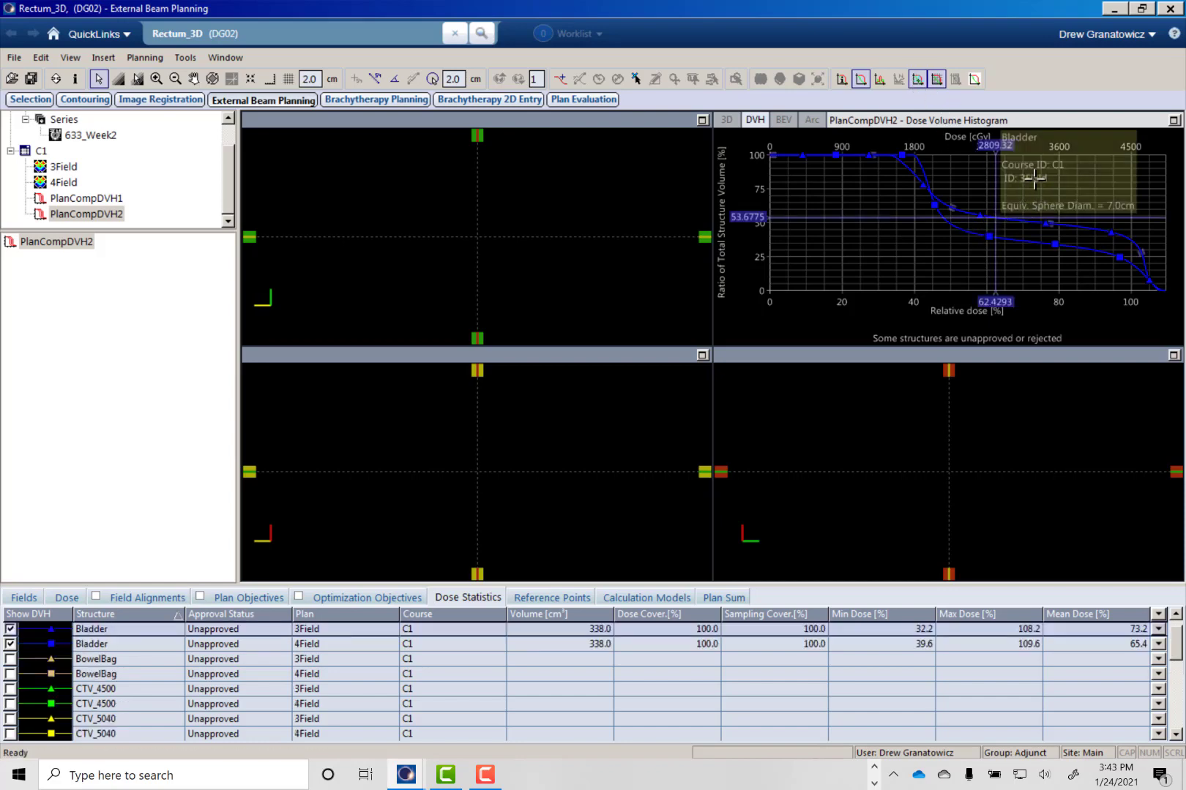
click(1007, 219)
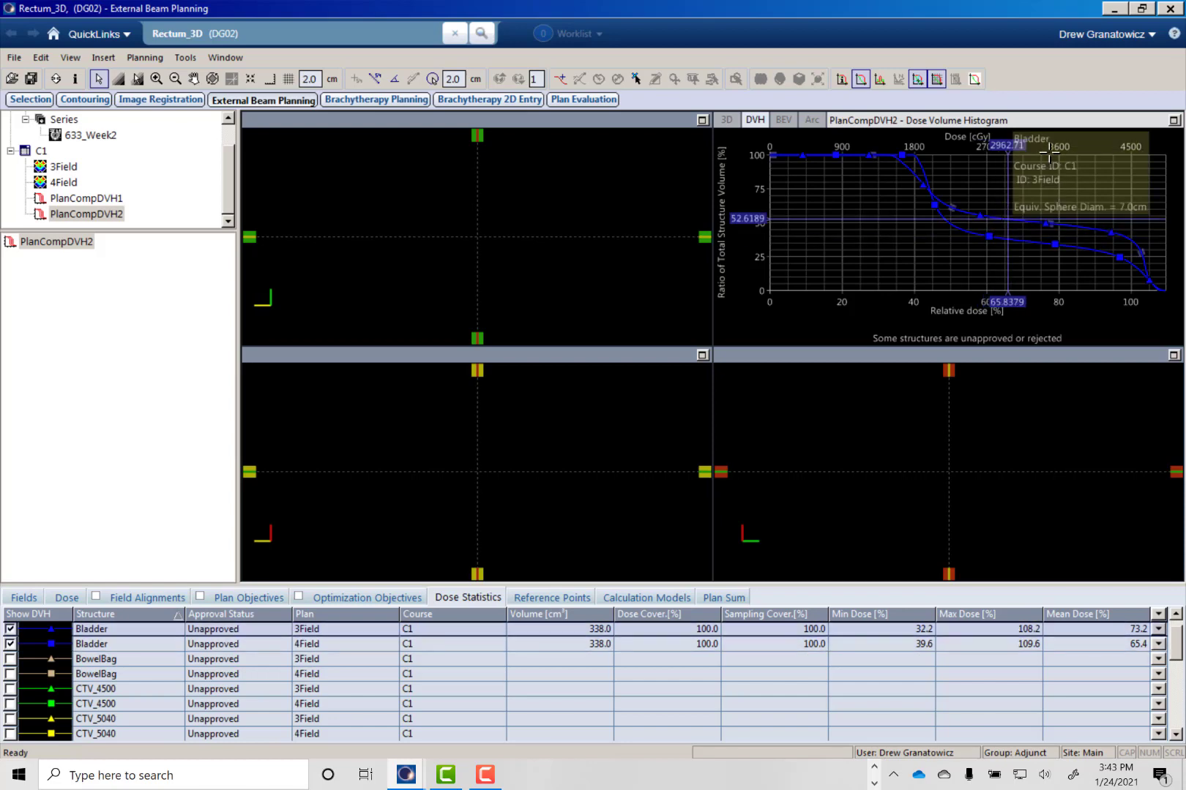
click(1174, 121)
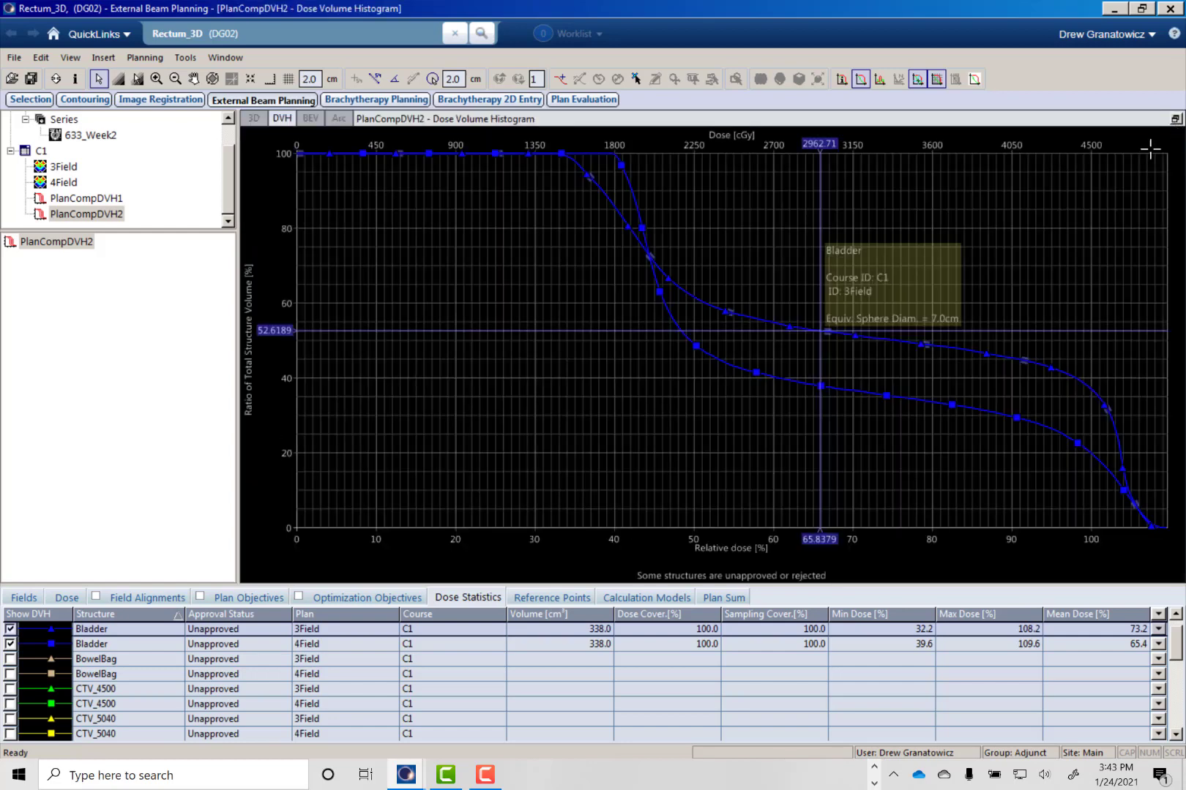
click(1175, 122)
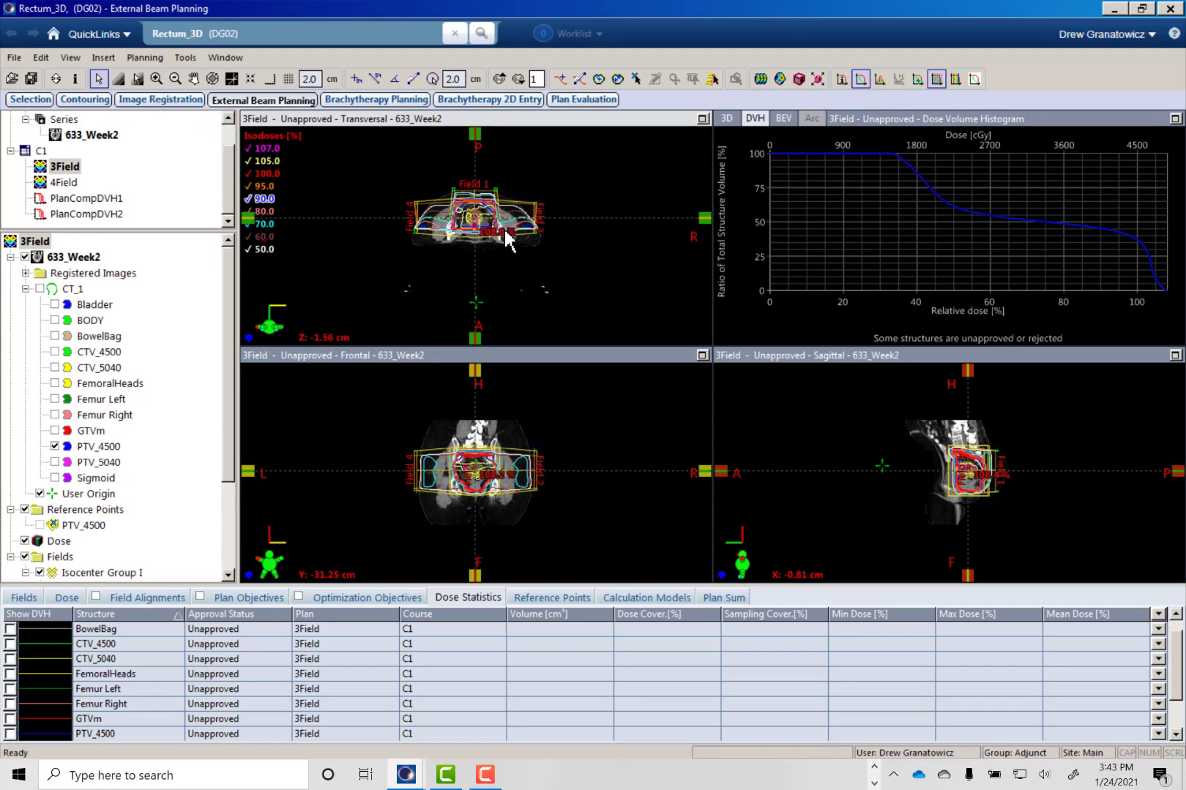
- Magnify the treated pelvic region in the 3Field plan's transversal, frontal and sagittal views
click(156, 78)
drag(368, 156, 579, 283)
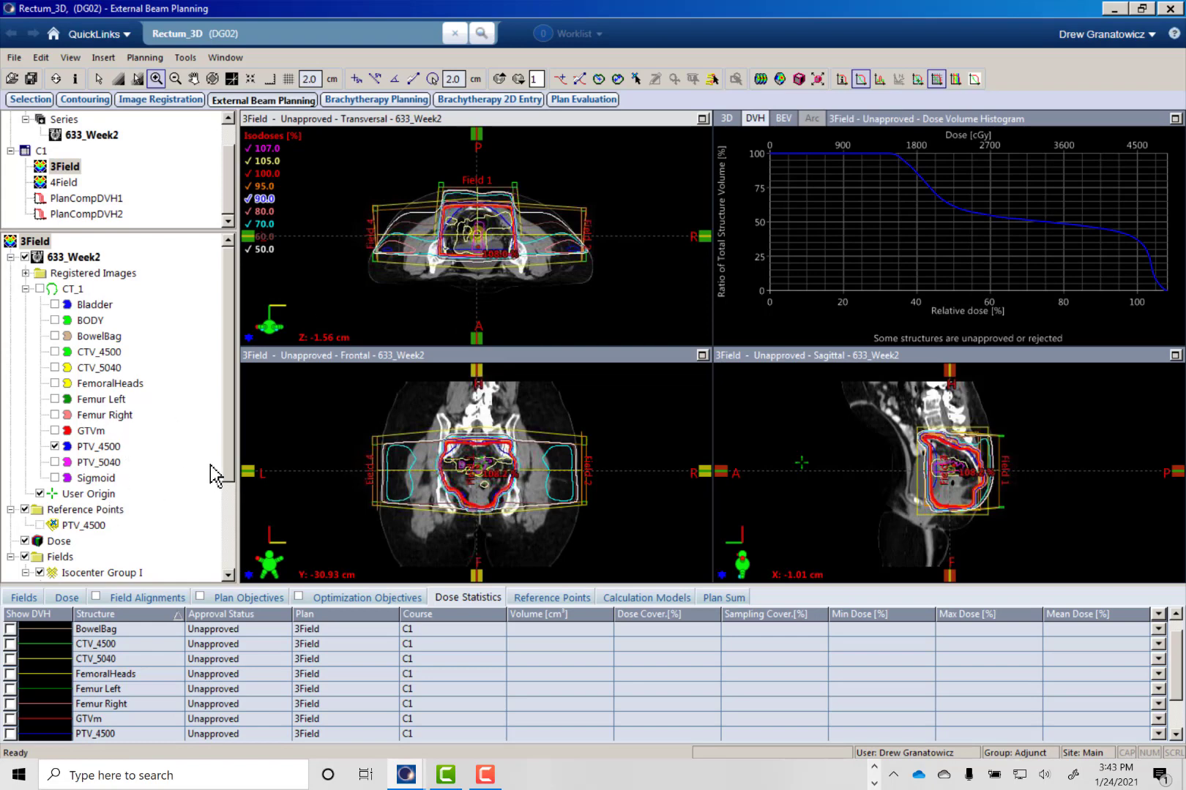
scroll(228, 474, down, 3)
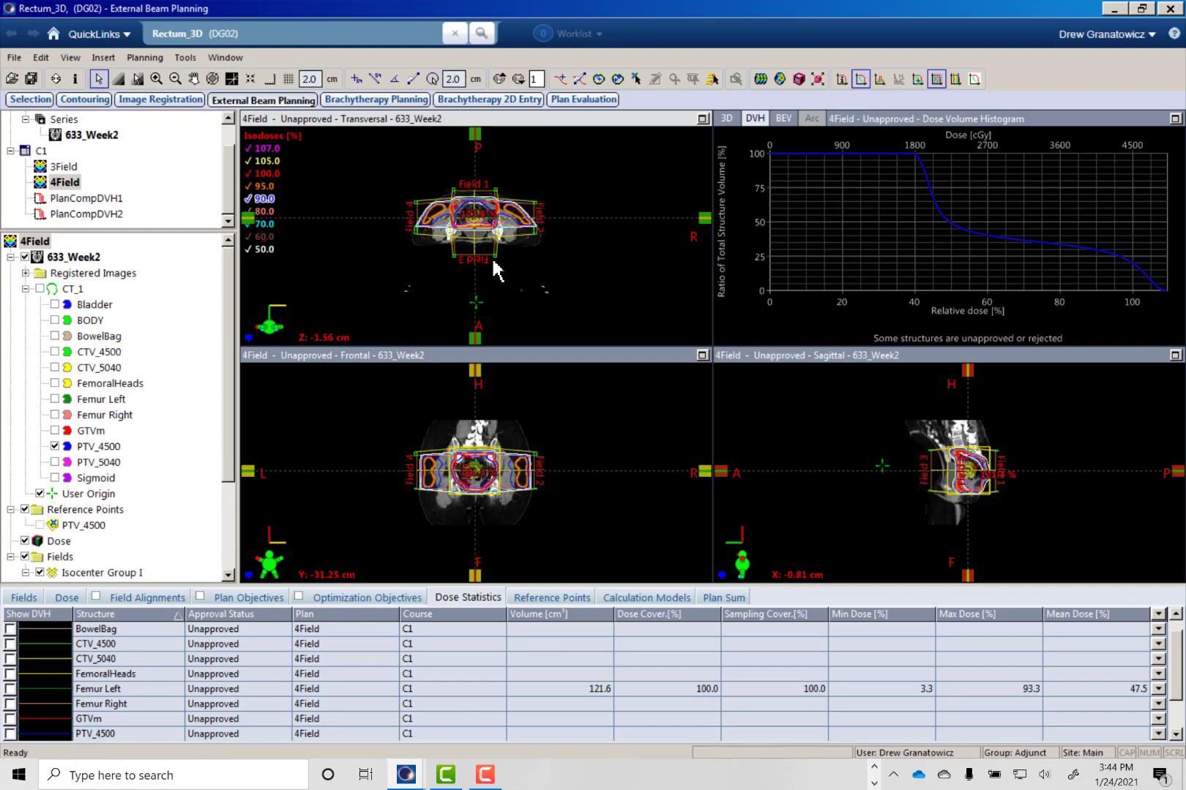
- Replace the 4Field plan's histogram with the beam's eye view of Field 2 and maximize that view
right_click(816, 213)
click(841, 222)
right_click(841, 223)
click(897, 323)
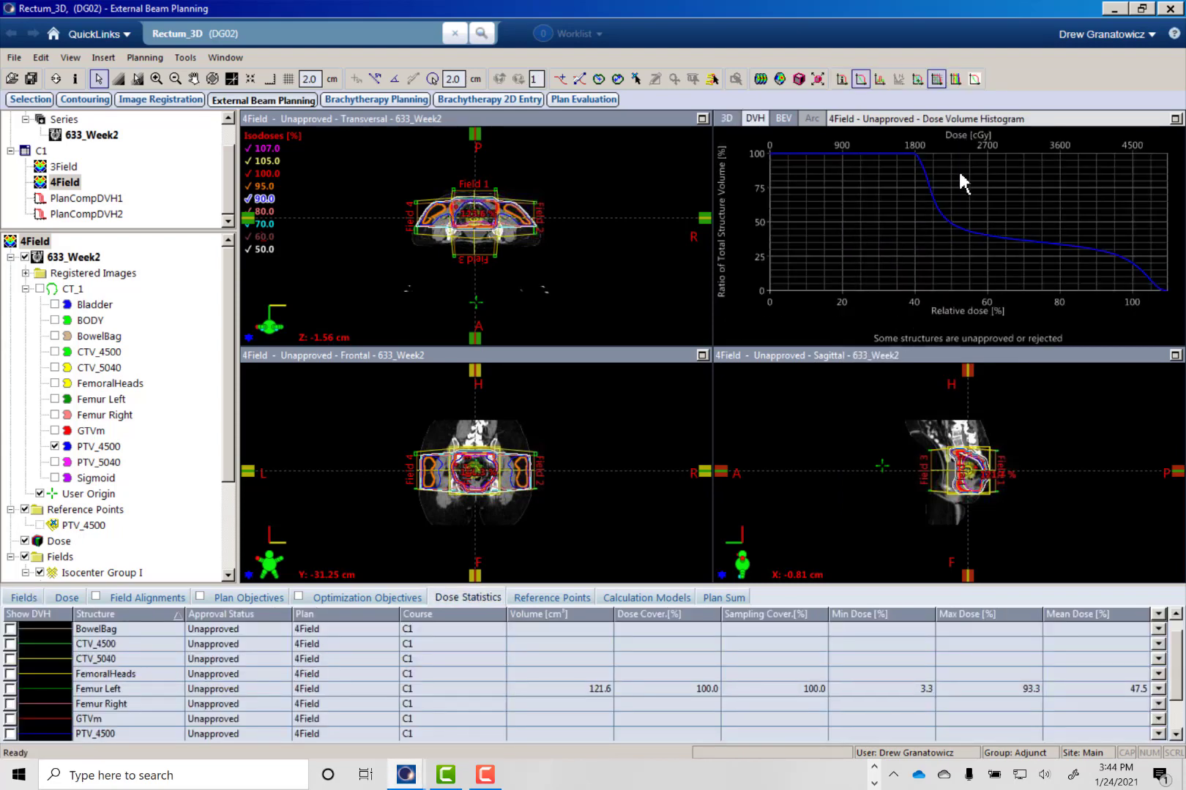
right_click(1054, 187)
click(998, 192)
right_click(859, 213)
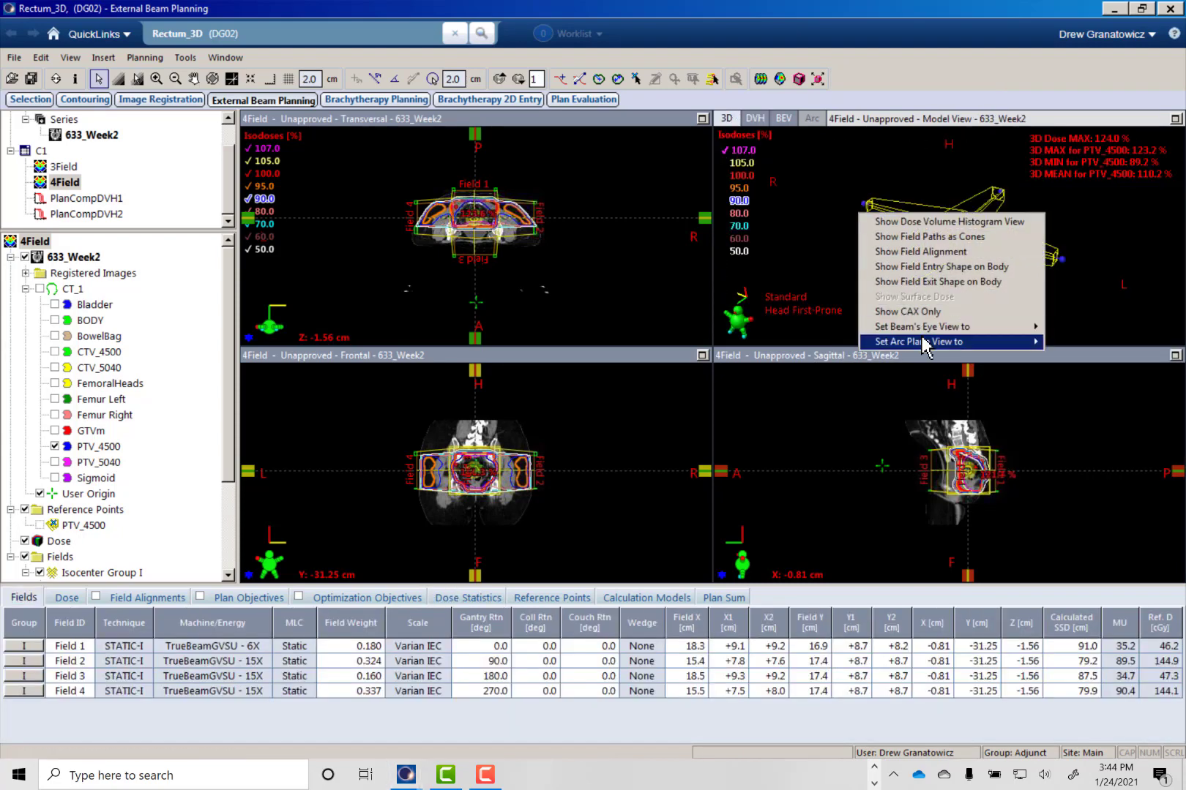
mouse_move(1031, 326)
click(1075, 344)
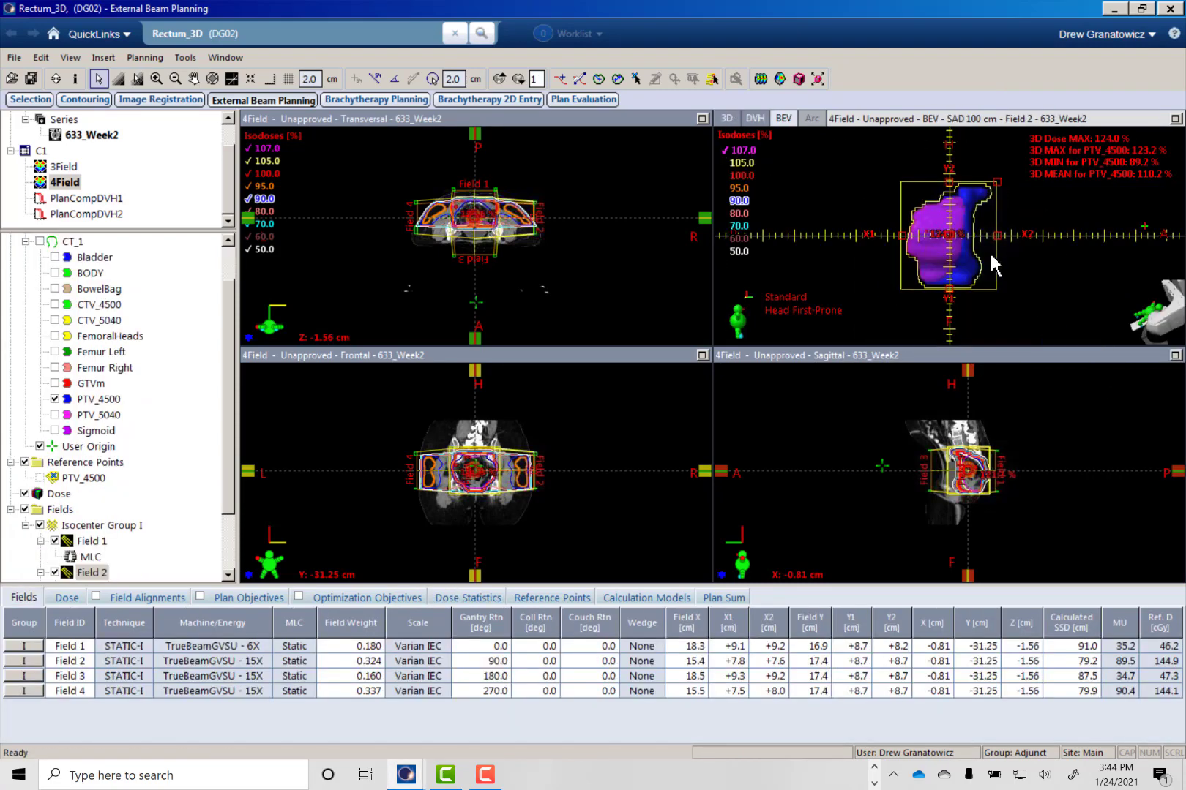
scroll(991, 265, up, 4)
click(1174, 121)
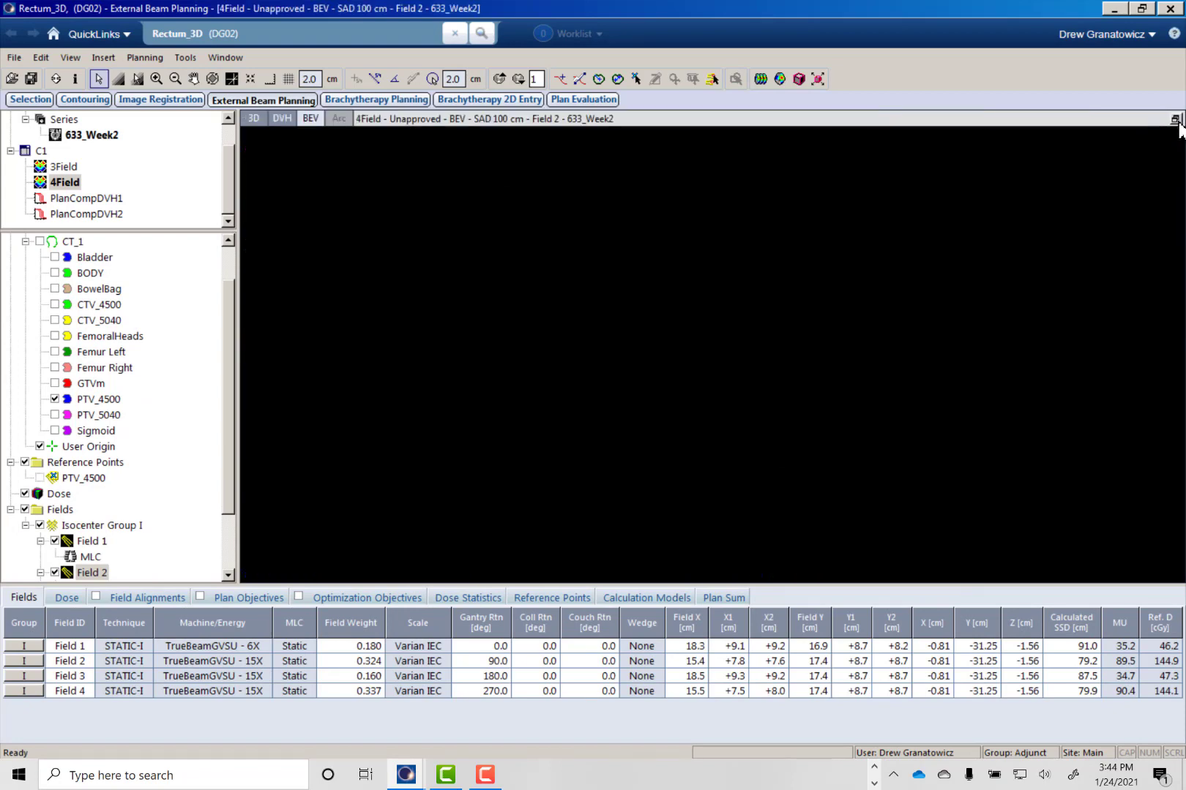
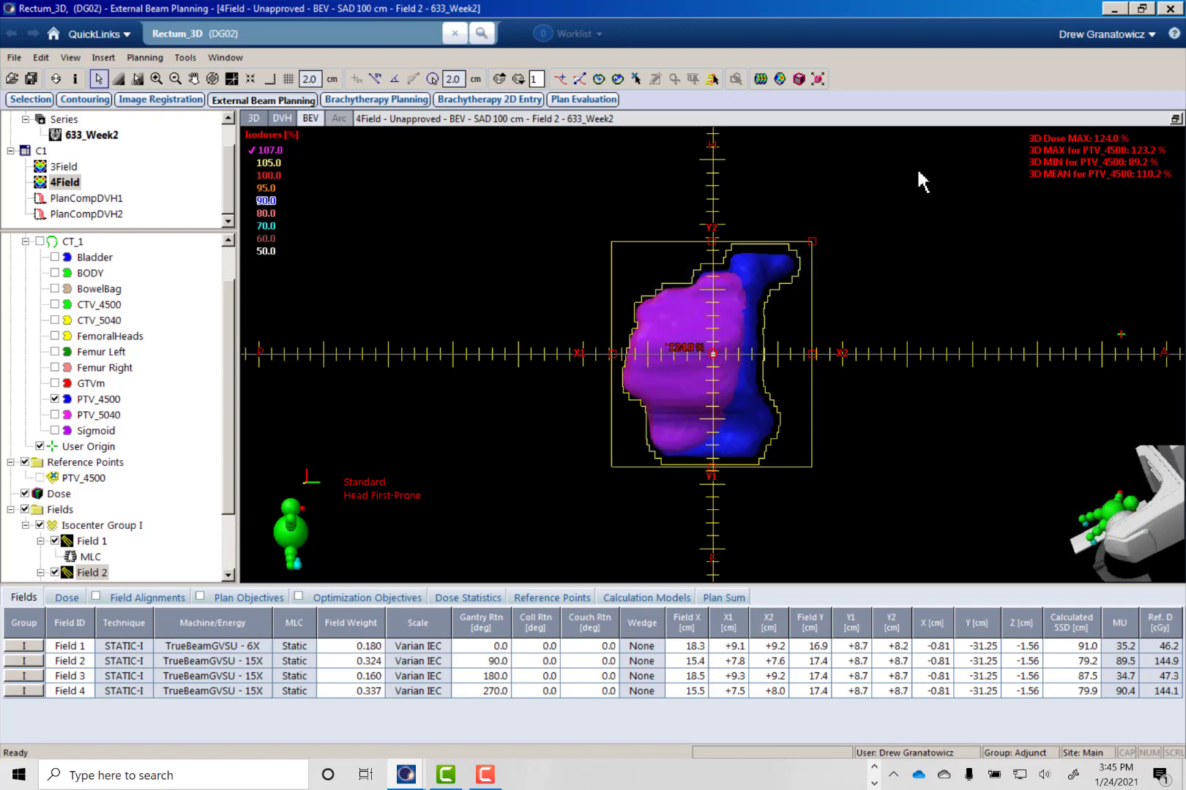
- Hide PTV_4500 and inspect the 107 % dose cloud in the beam's eye views of Fields 1, 4 and 3
click(55, 399)
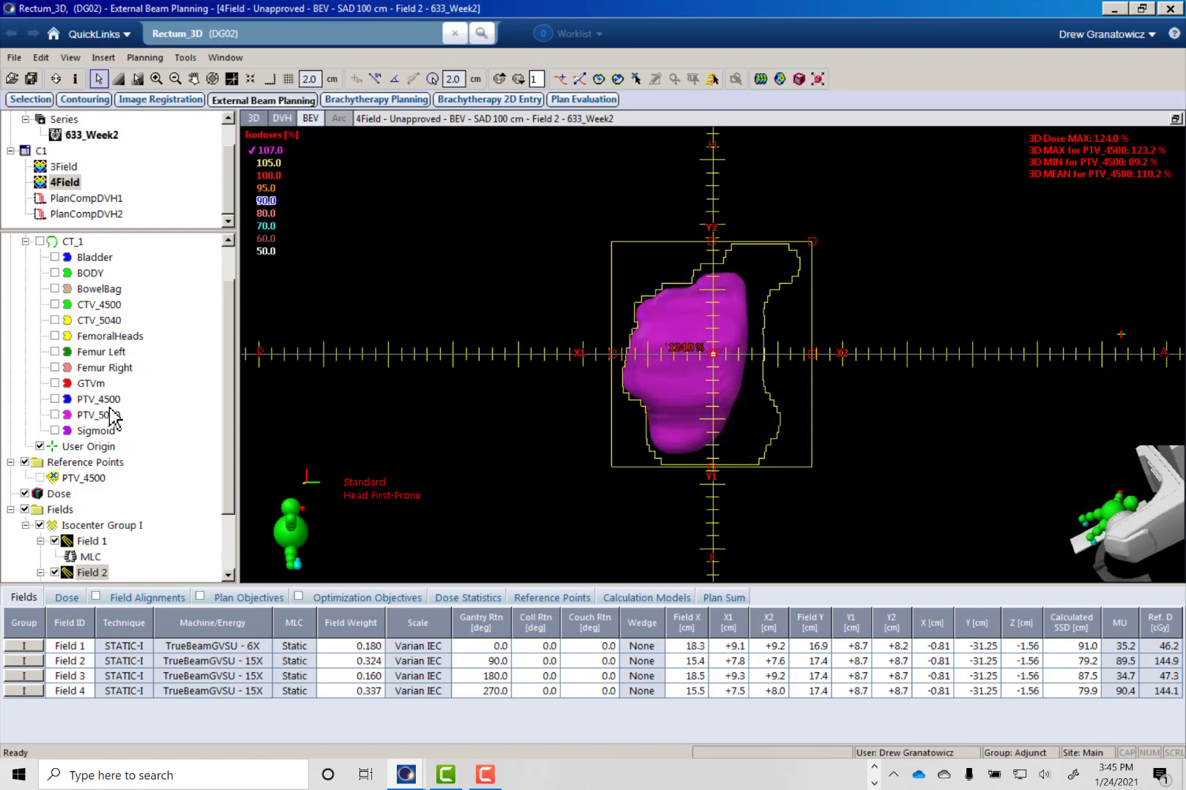
scroll(219, 527, down, 2)
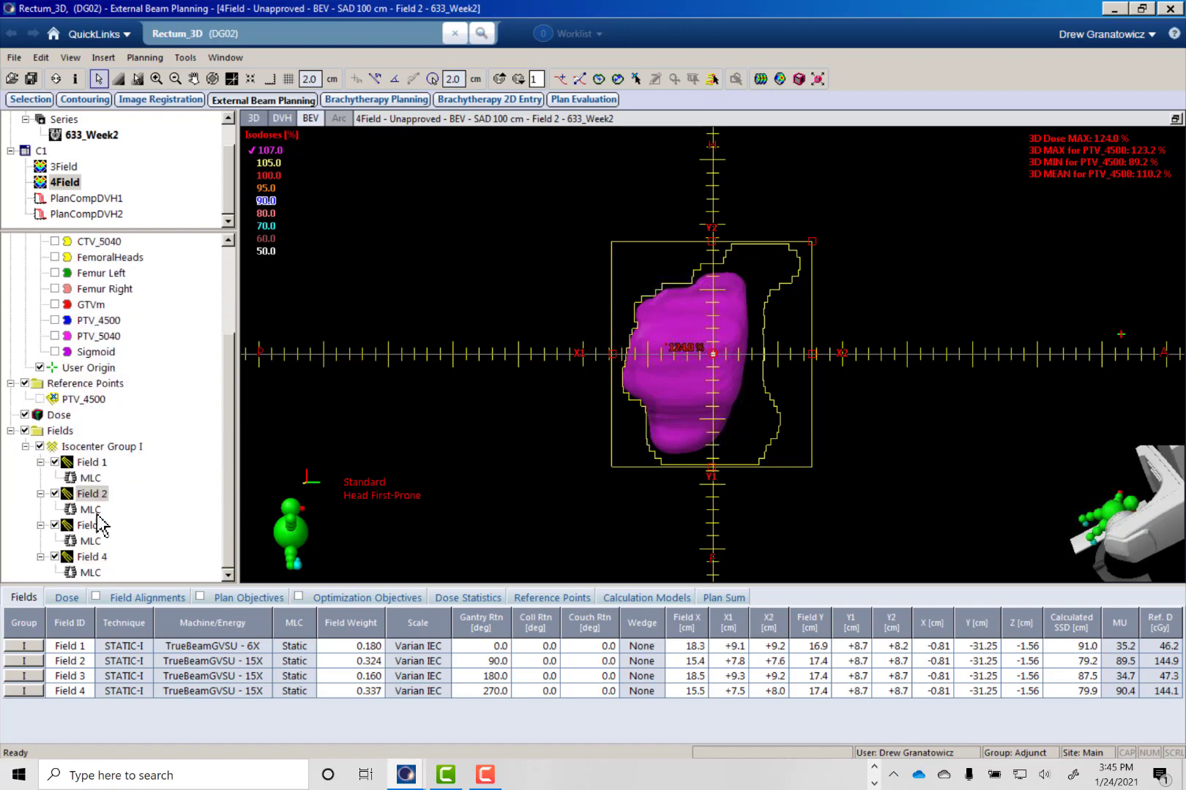
click(90, 477)
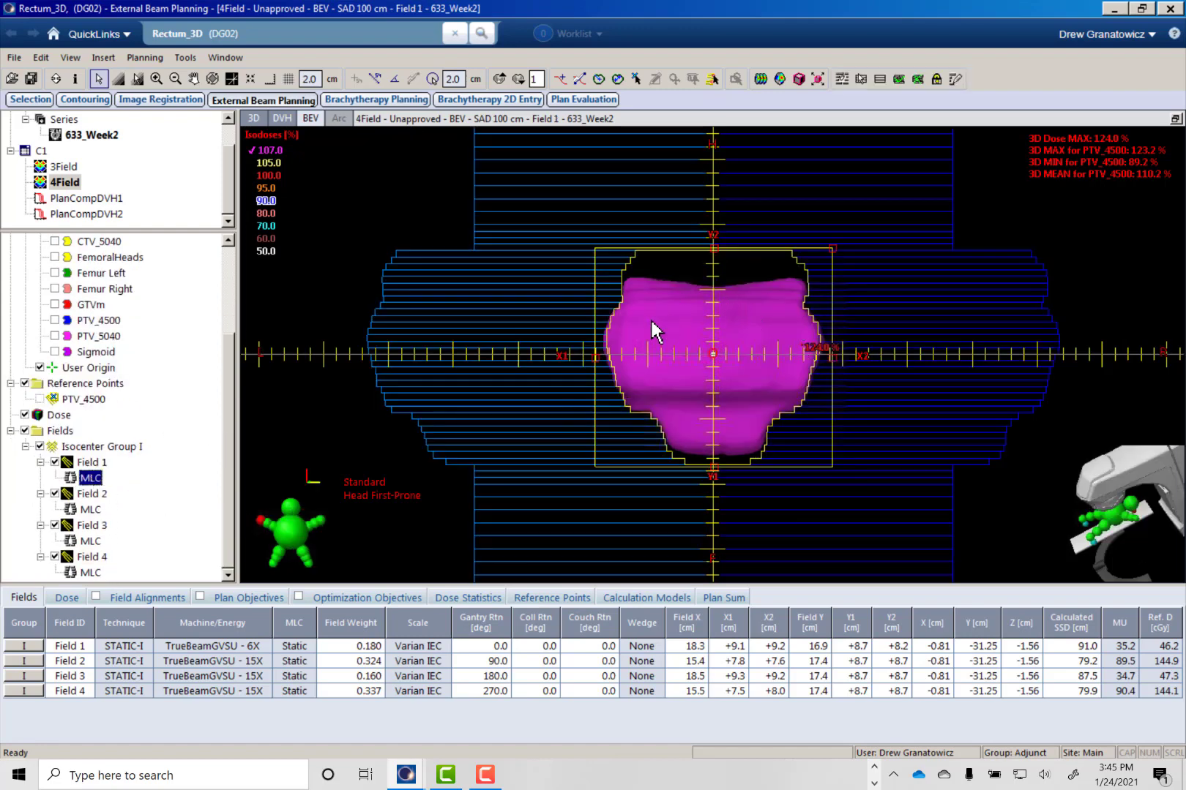
click(84, 575)
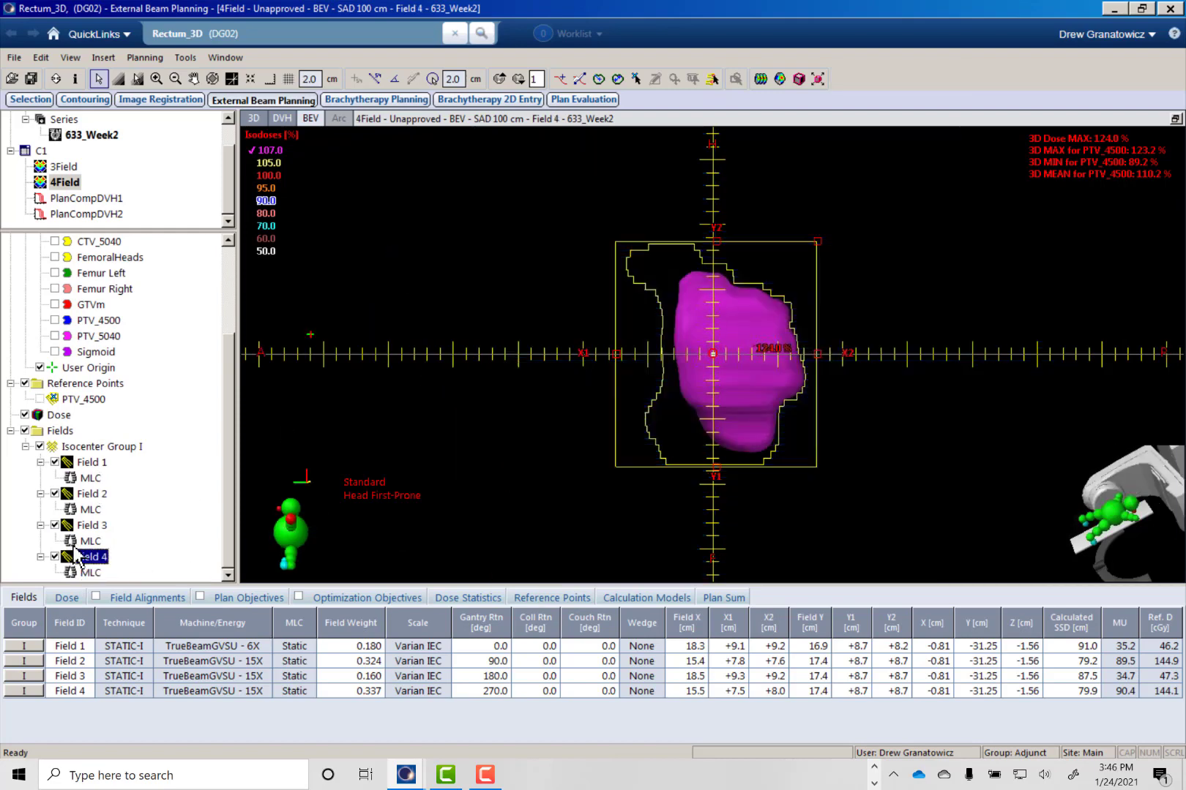
click(88, 541)
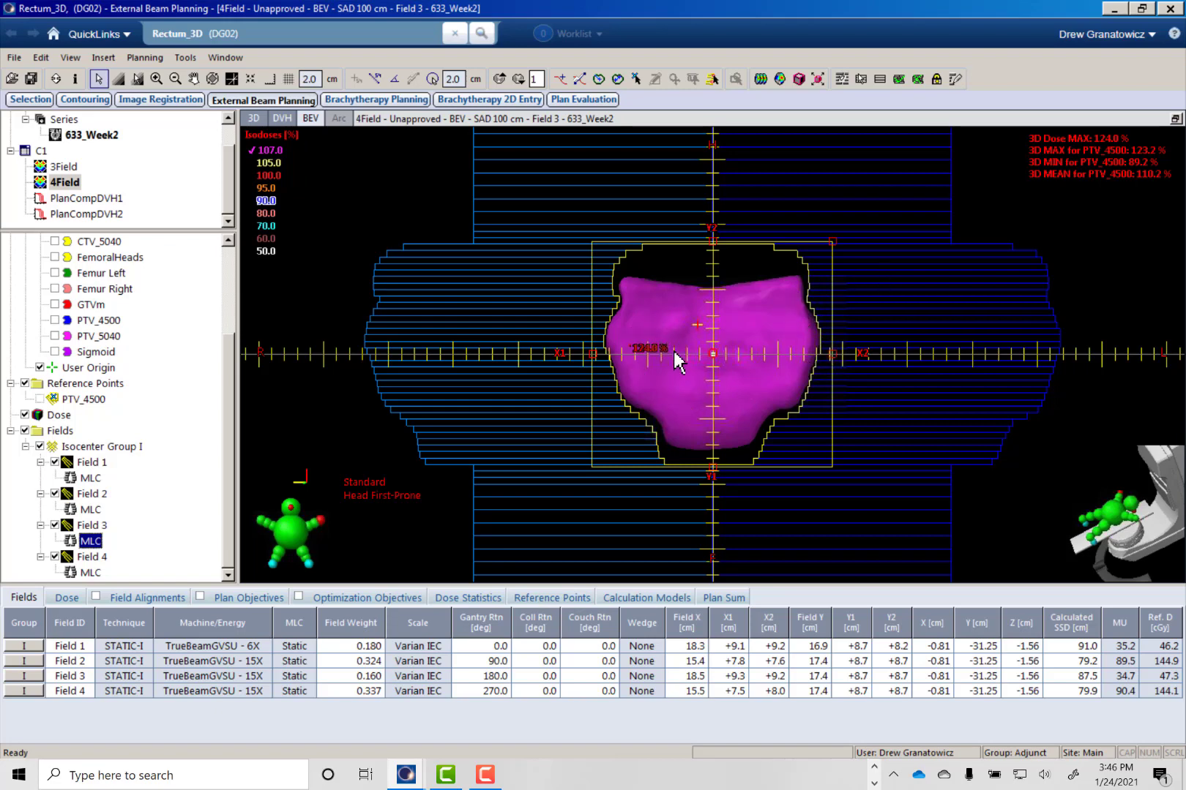
- Restore the multi-view layout and examine the 4Field isodose lines on magnified transversal slices of the pelvis
click(1175, 118)
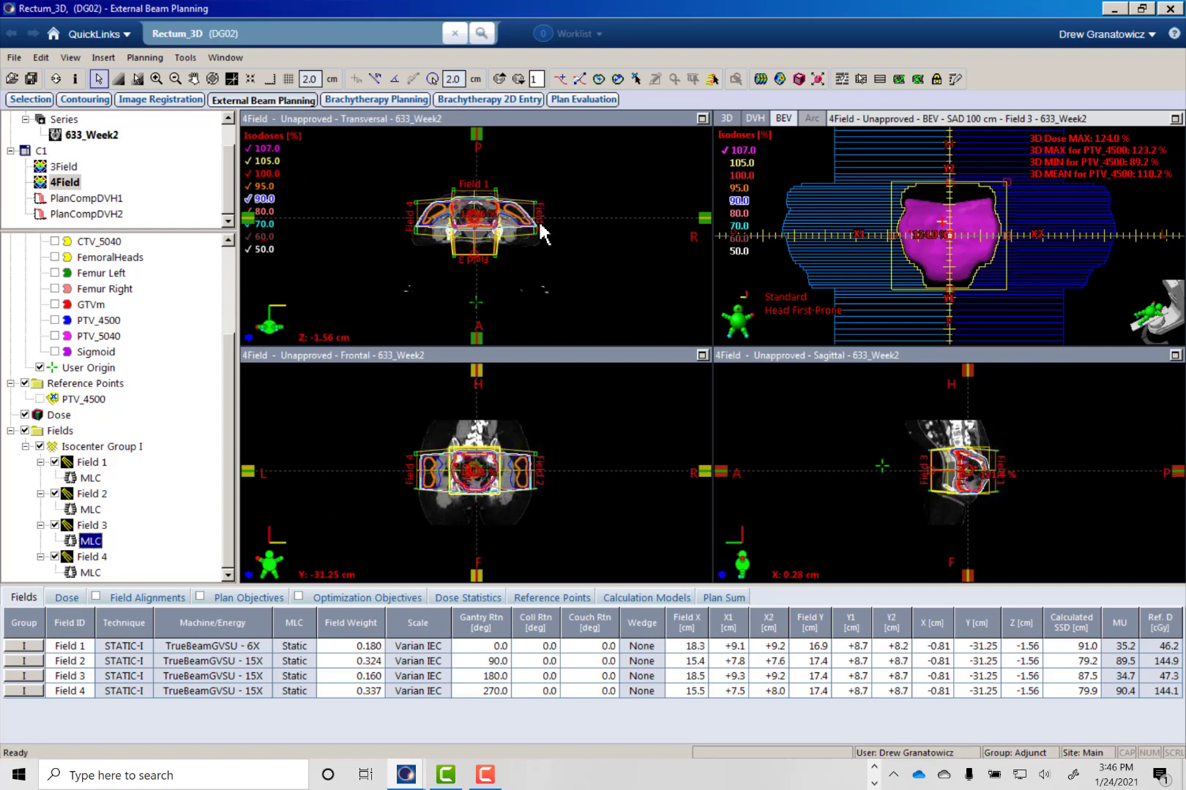
click(480, 120)
ctrl+scroll(461, 238, down, 1)
ctrl+scroll(473, 214, up, 7)
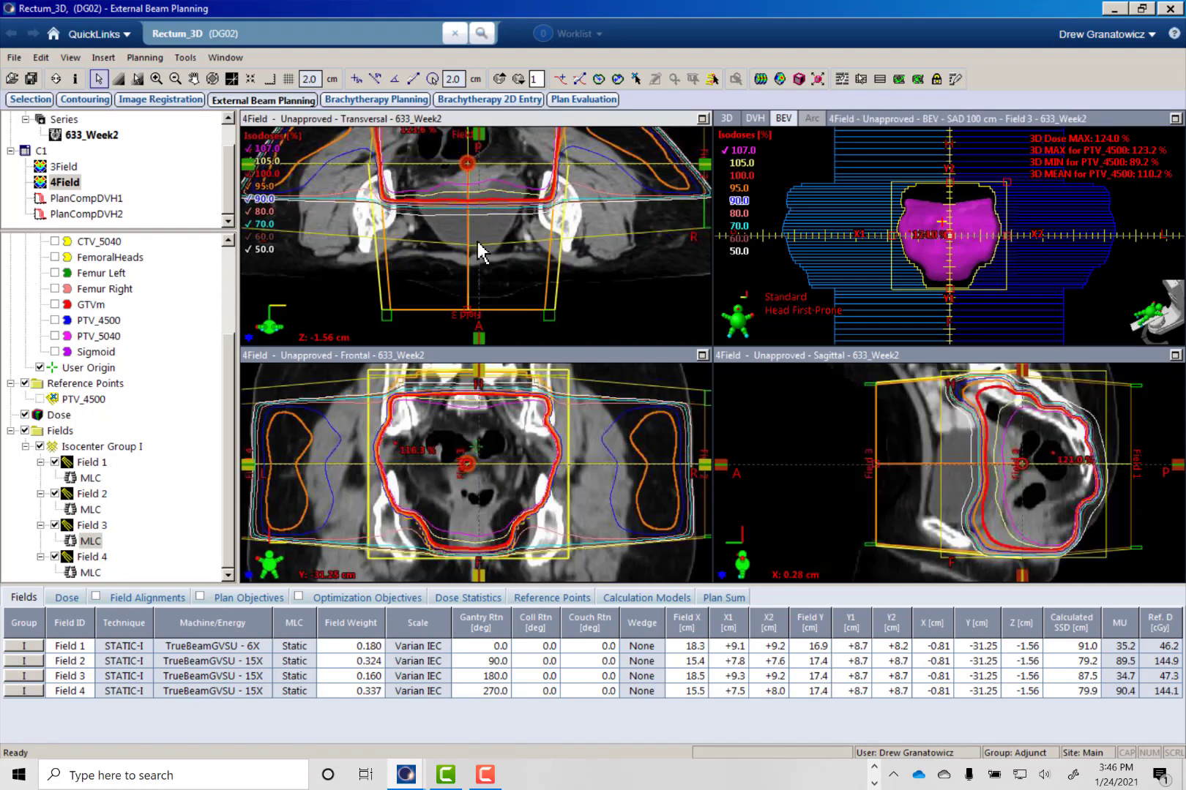
middle_drag(480, 225, 517, 306)
scroll(502, 193, up, 5)
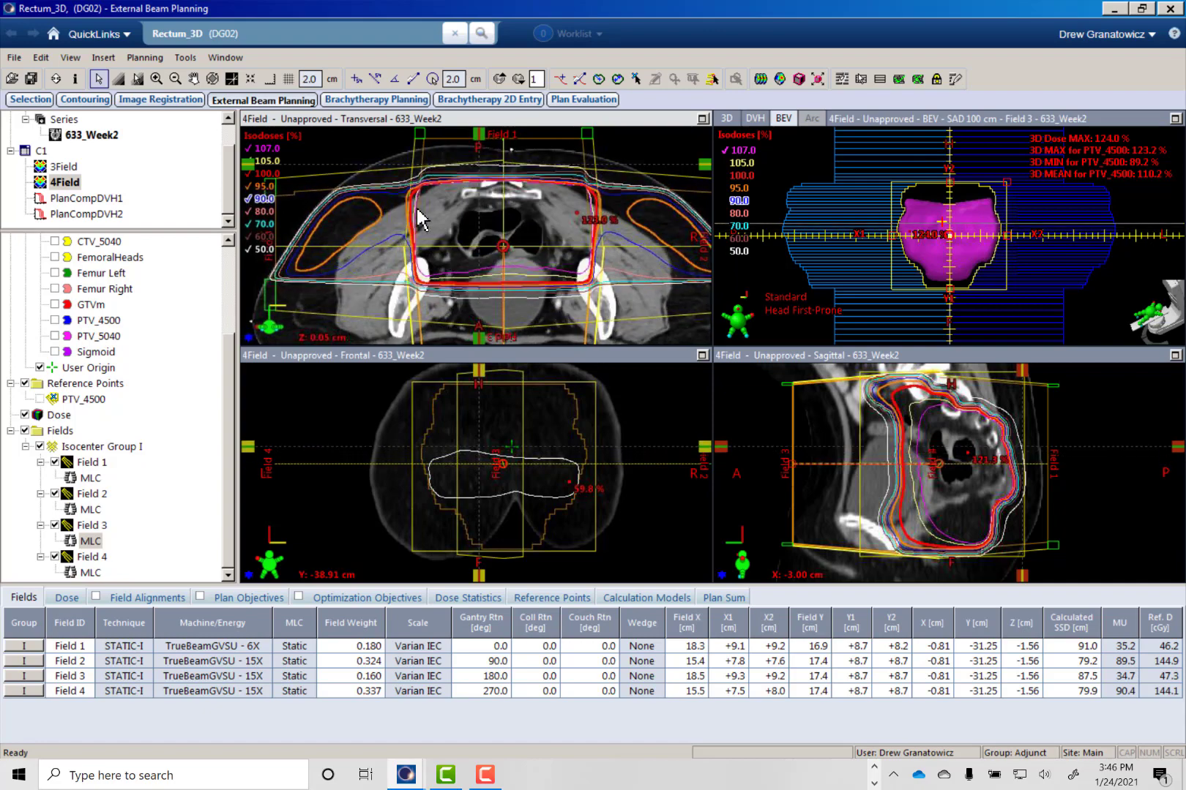
scroll(487, 212, up, 7)
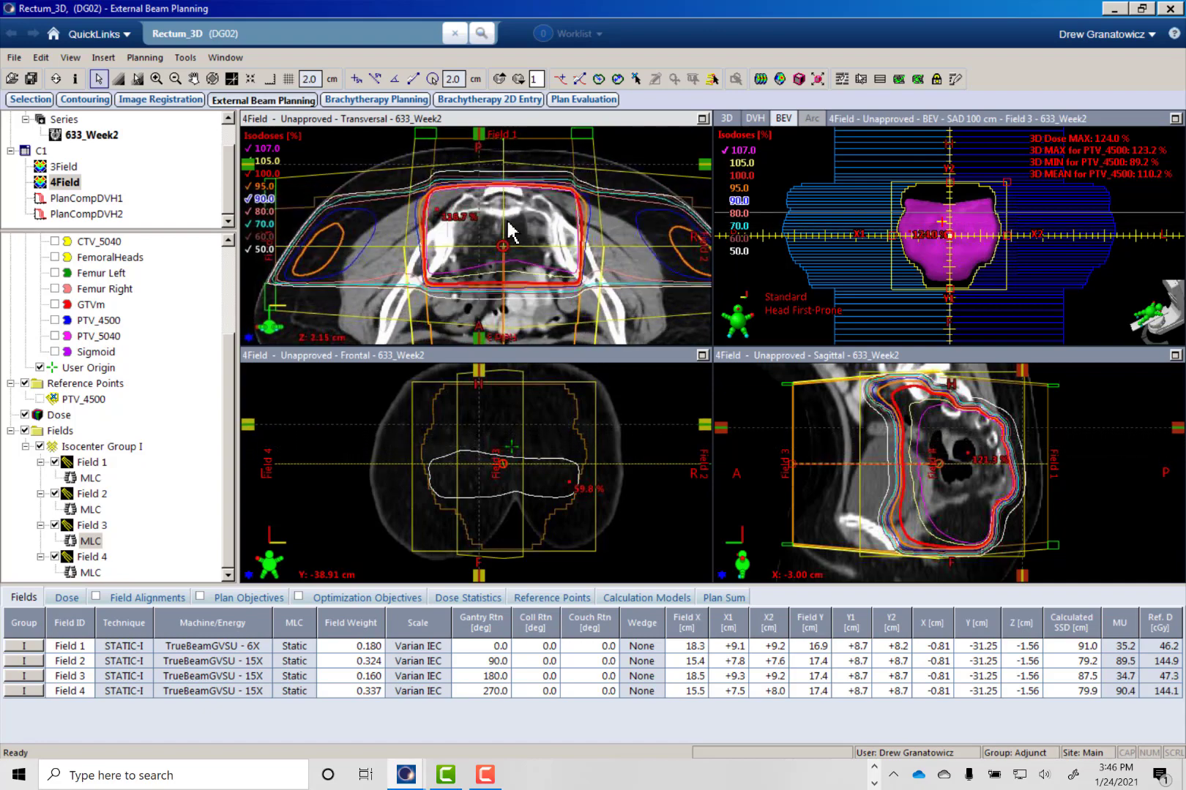
scroll(511, 232, down, 7)
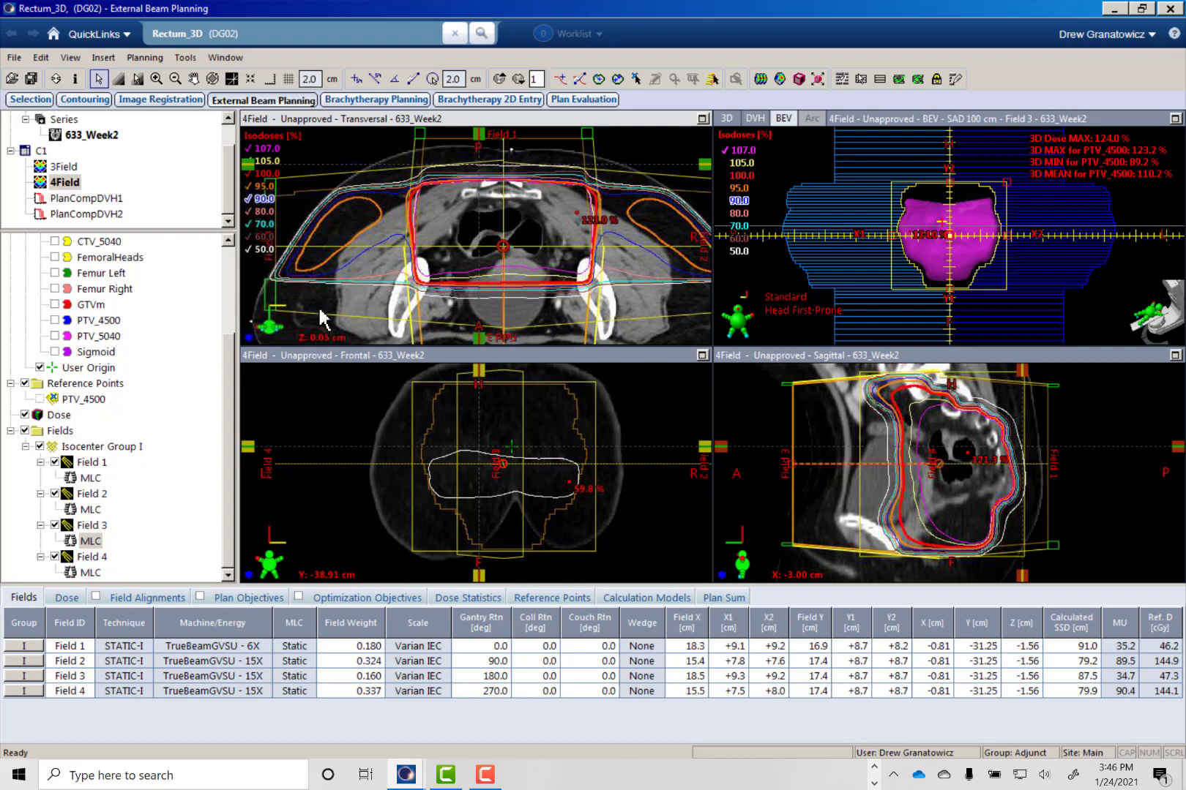
- Maximize Field 2's beam's eye view with its MLC shown and create a field in field from Field 2
click(89, 509)
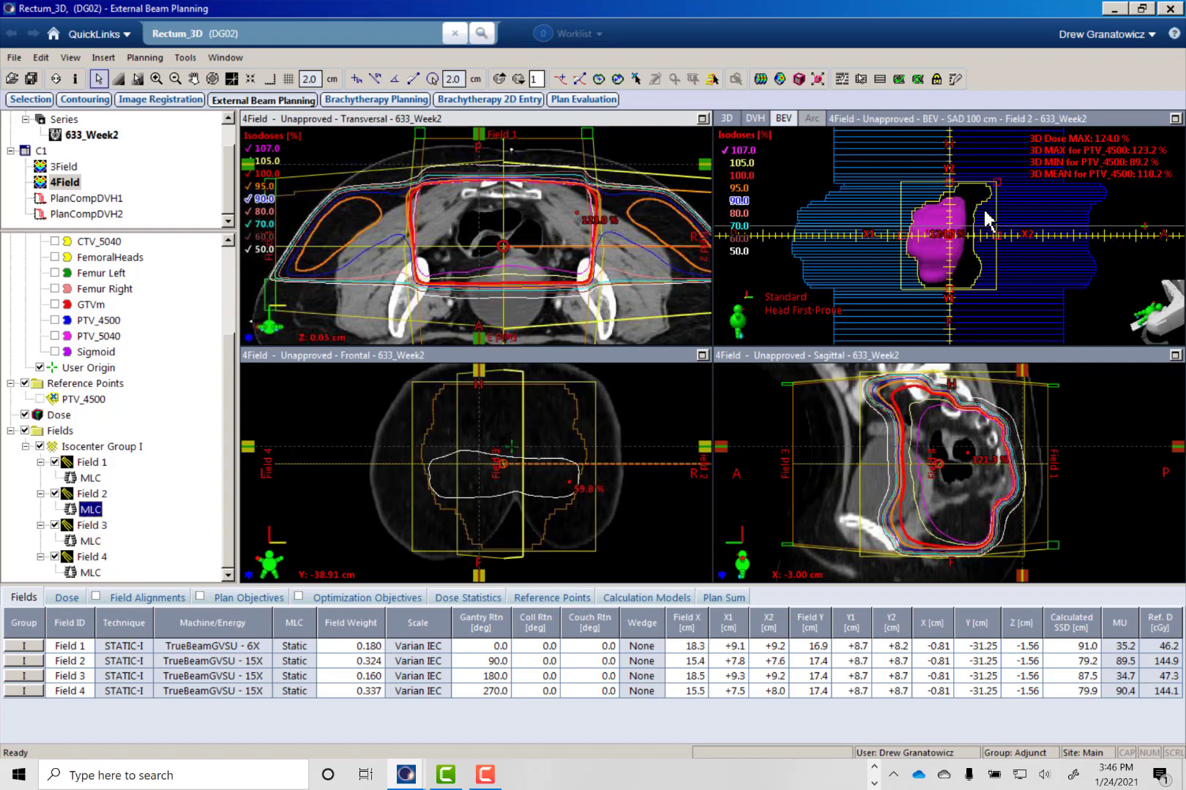
click(1174, 119)
right_click(88, 493)
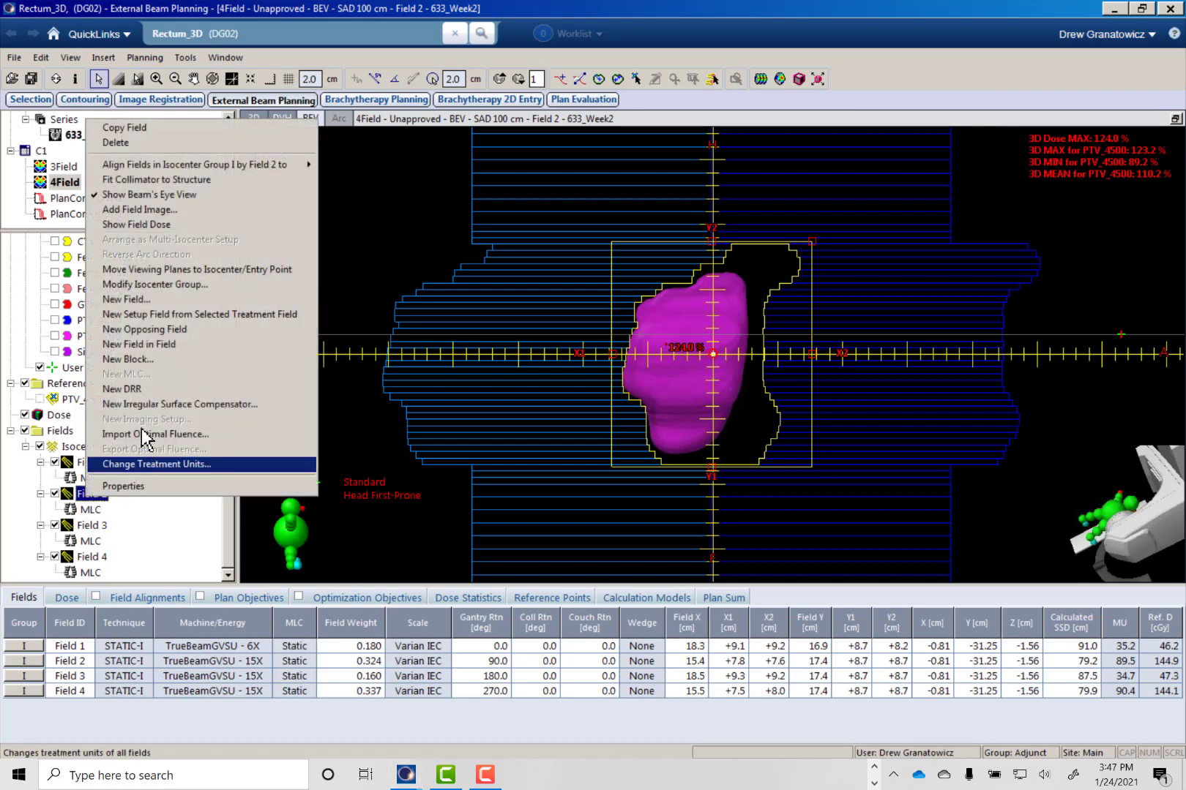
click(136, 344)
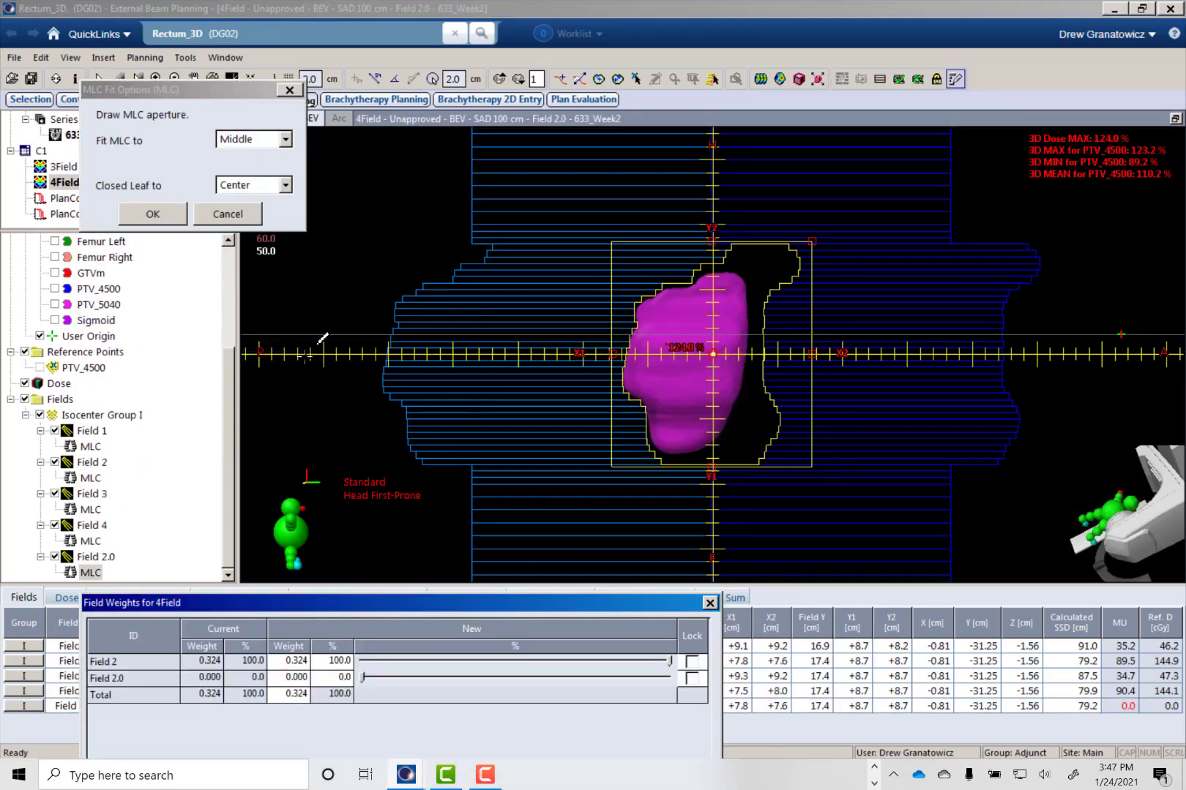
- Select Field 2.0's X1-side MLC leaves alongside the 107 % dose cloud for shaping
click(961, 78)
click(859, 81)
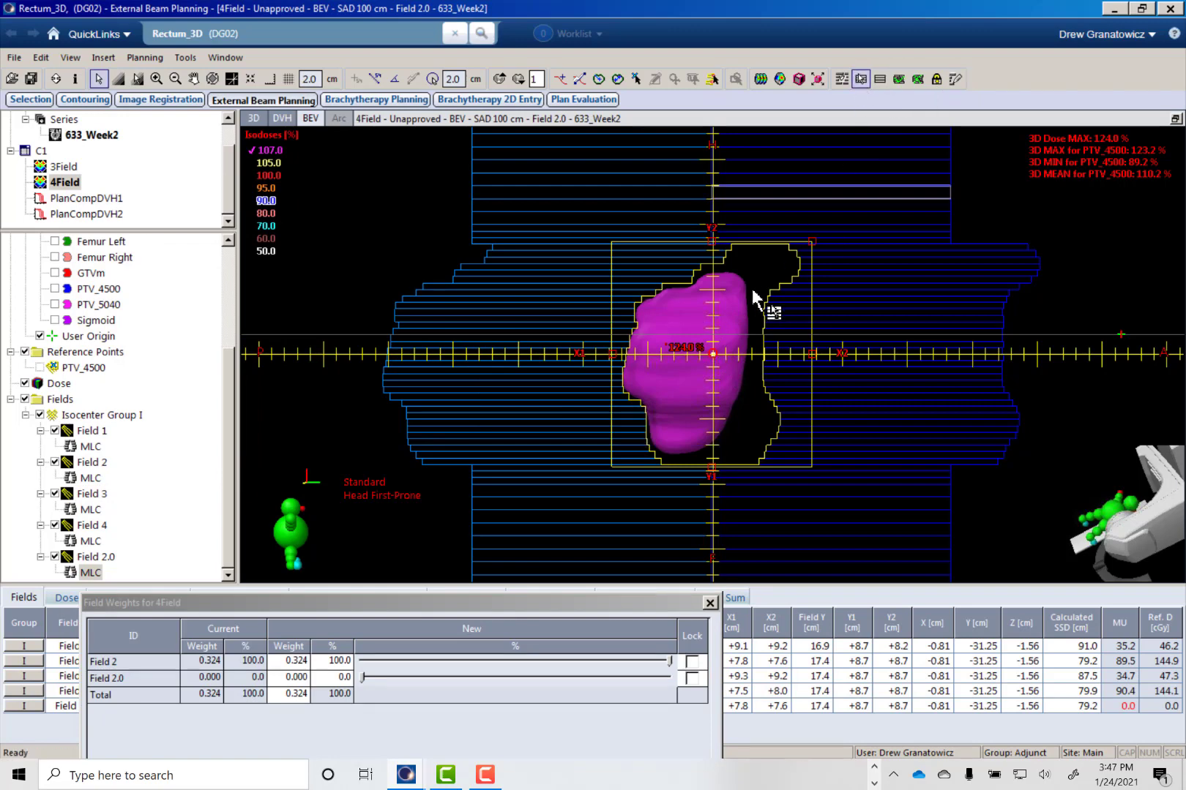
click(672, 275)
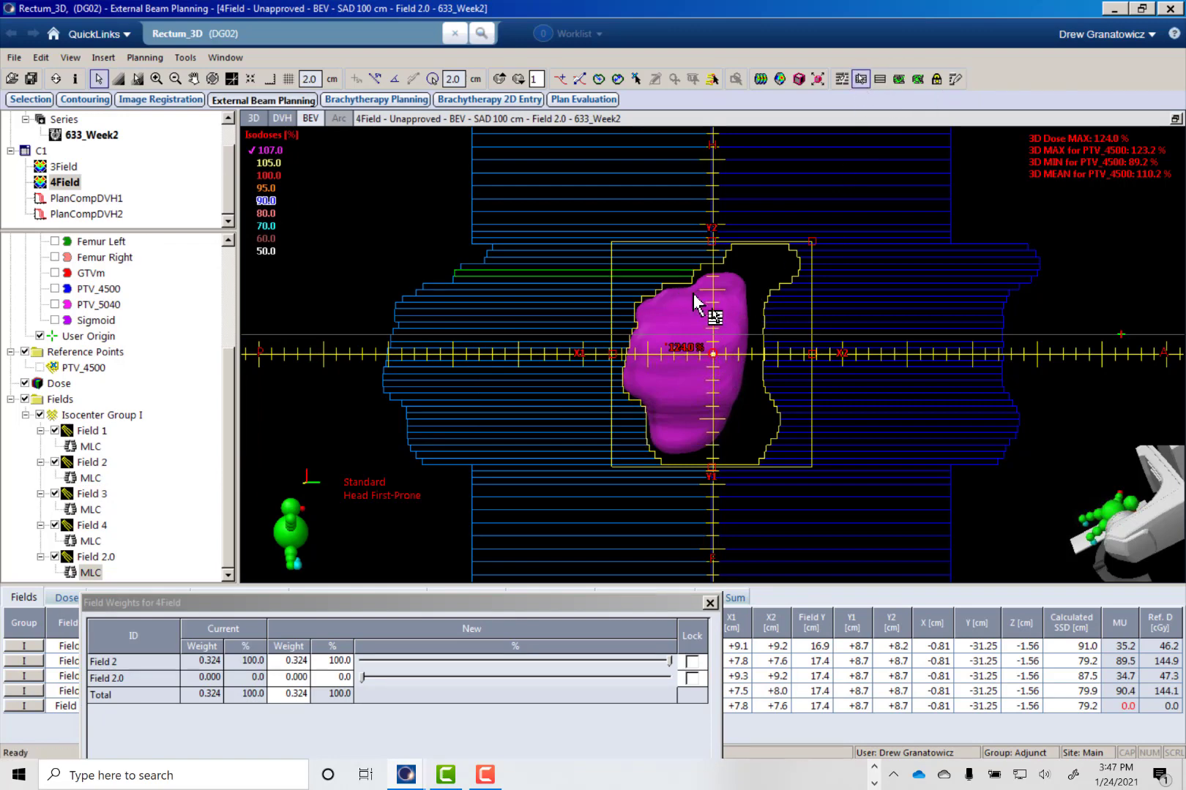
shift+click(648, 454)
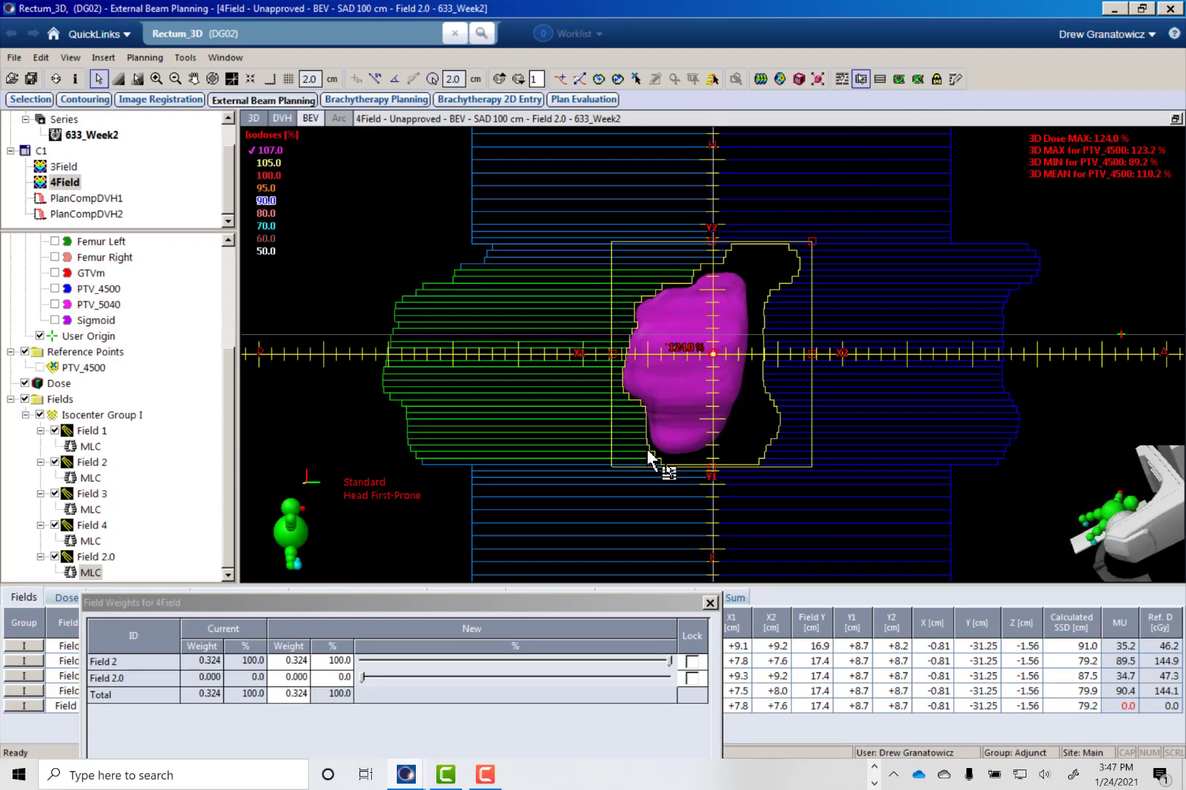
click(954, 79)
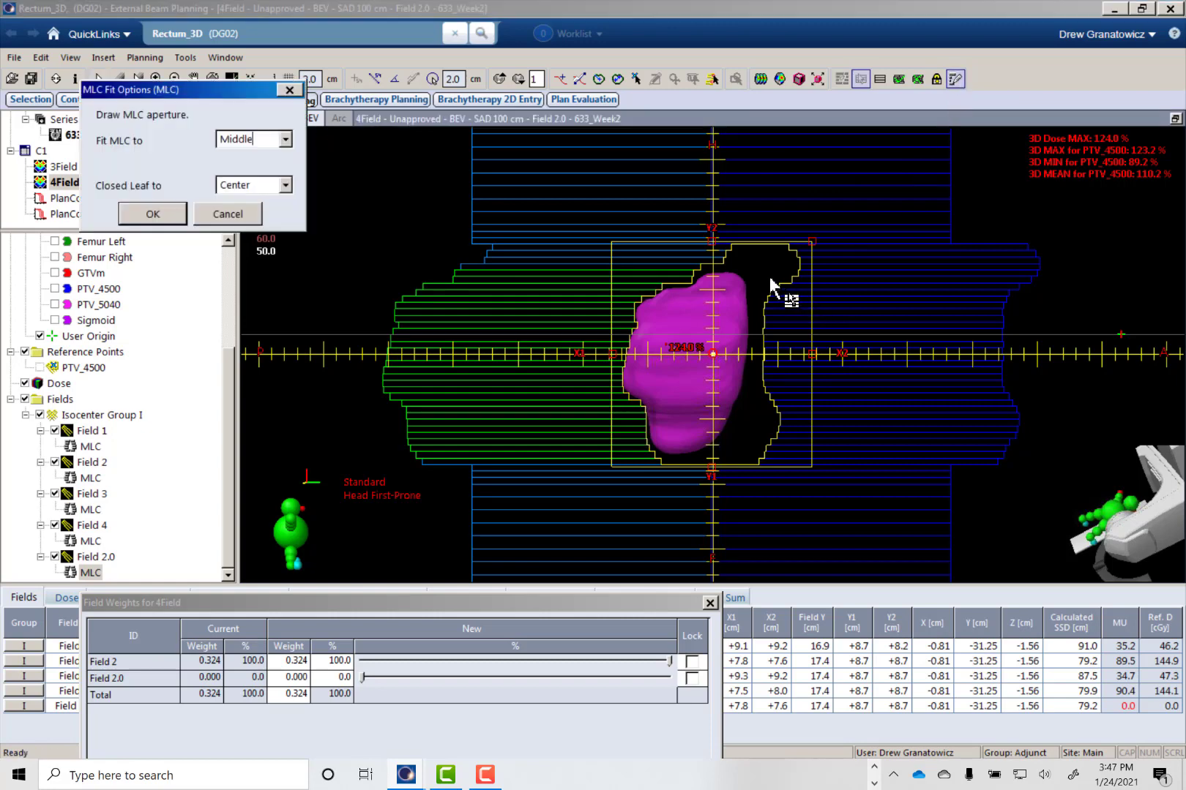
click(730, 265)
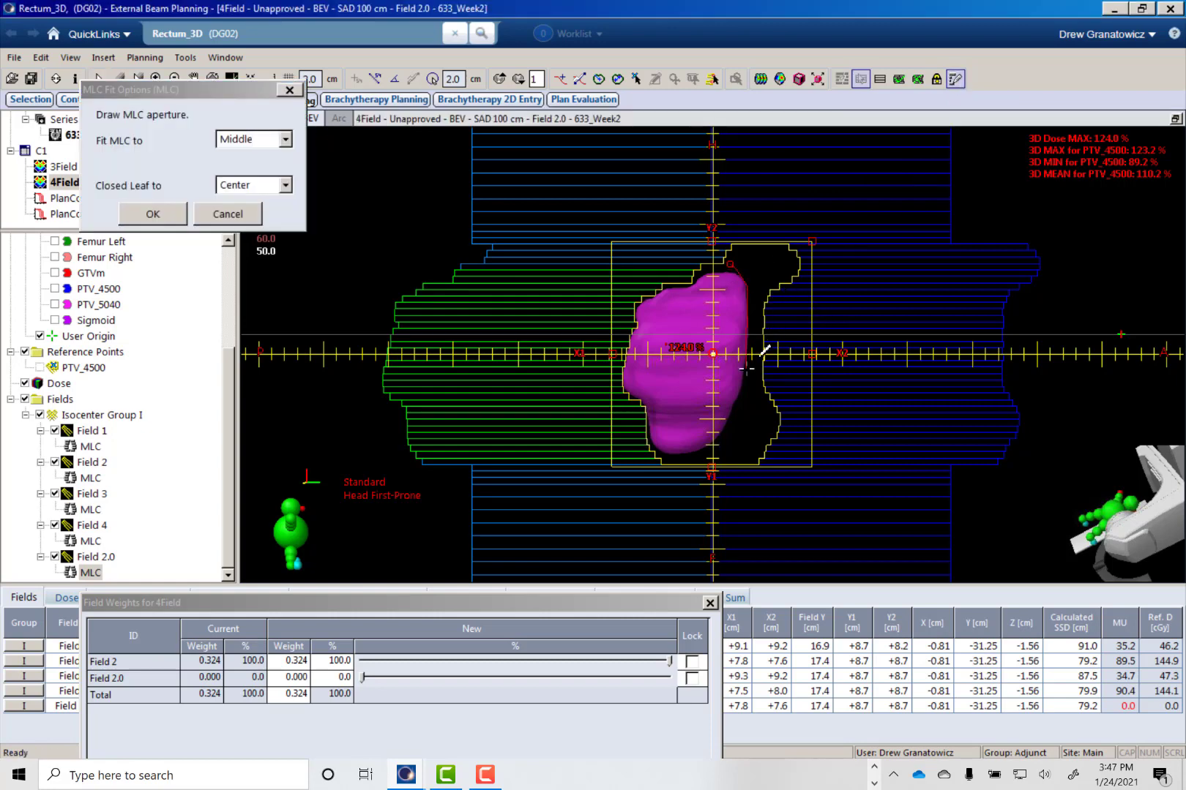
click(774, 429)
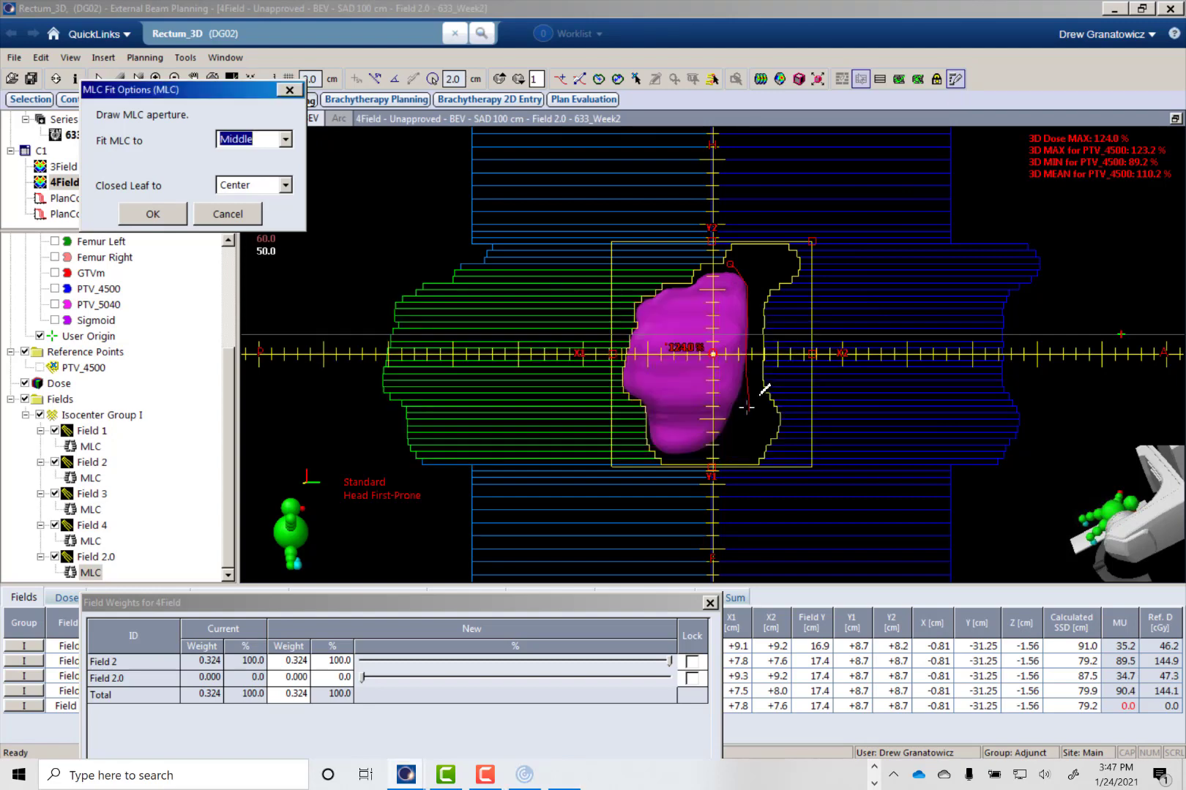
drag(739, 412, 761, 420)
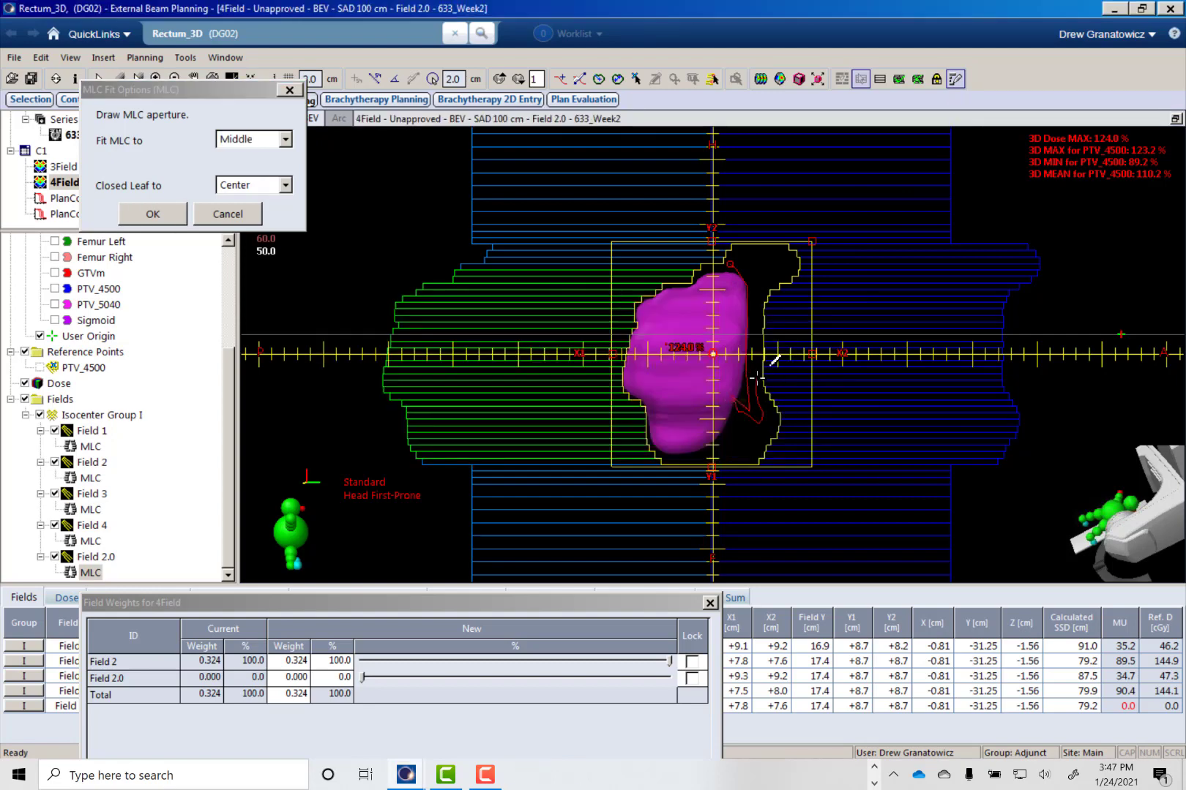
click(226, 219)
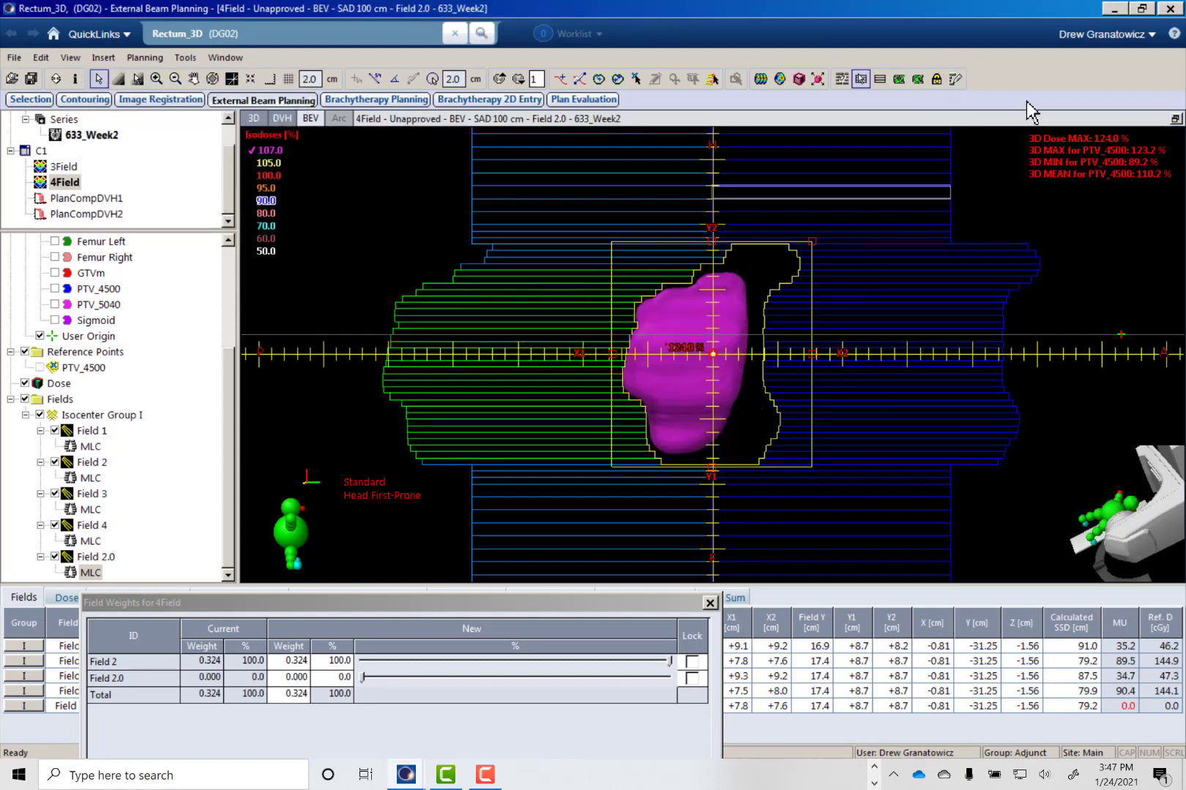
- Draw an MLC aperture edge so Field 2.0's selected leaves cover the 107 % dose cloud, with Fit MLC to Middle
click(952, 81)
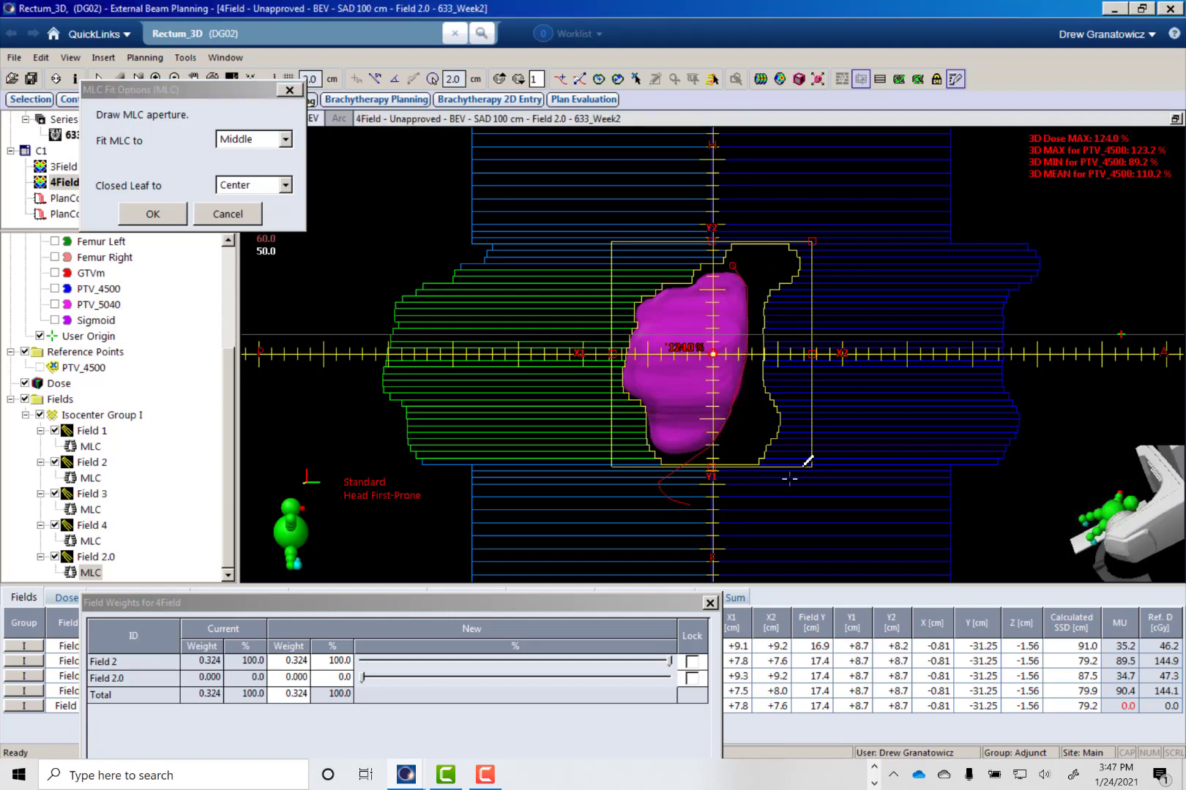
mouse_move(805, 464)
mouse_down()
mouse_move(805, 238)
mouse_move(751, 239)
mouse_move(734, 258)
mouse_up()
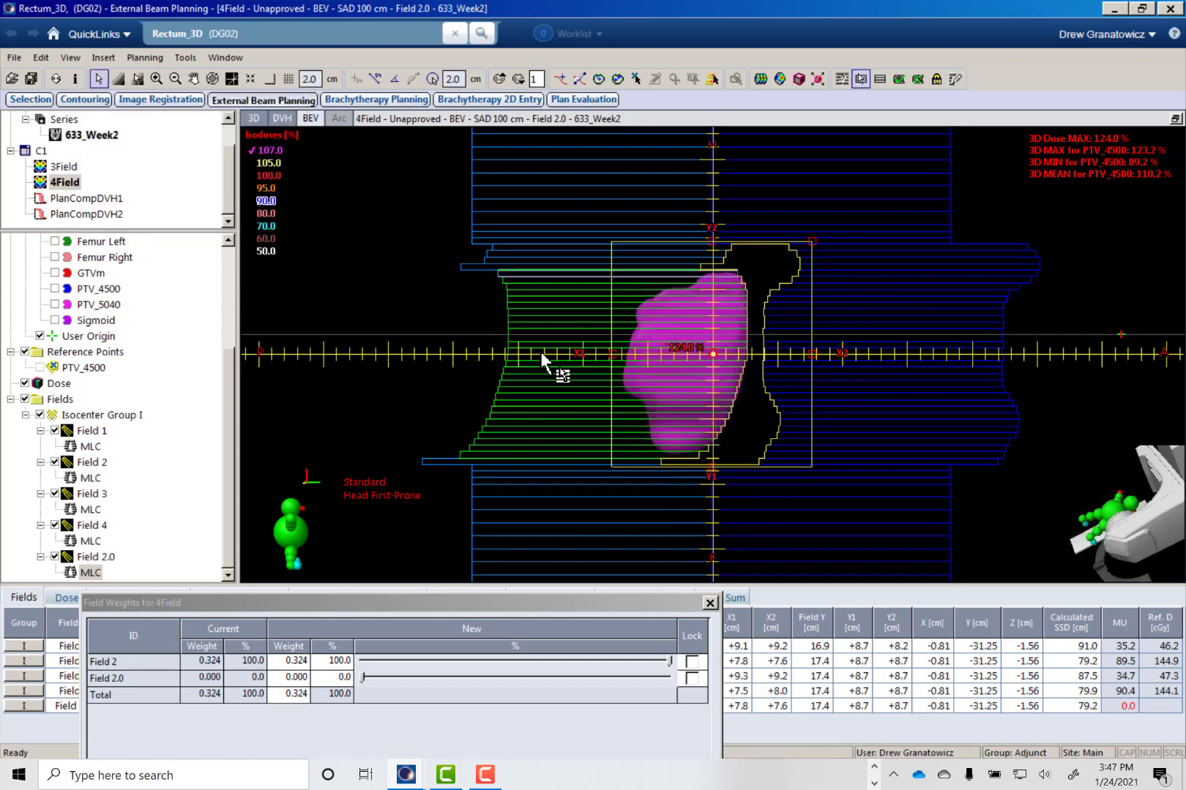
- Set Field 2.0's share of the combined Field 2 weight to 4 % and apply the new field weights
double_click(402, 604)
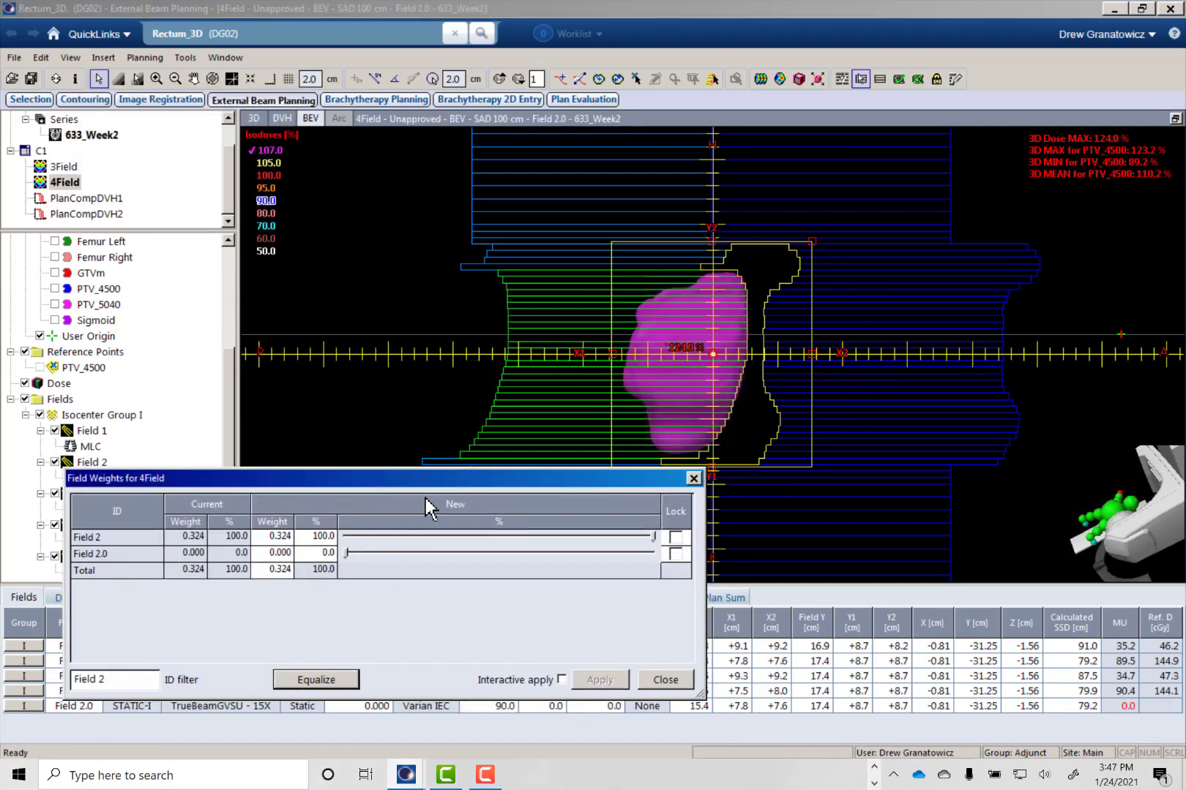
drag(415, 481, 466, 500)
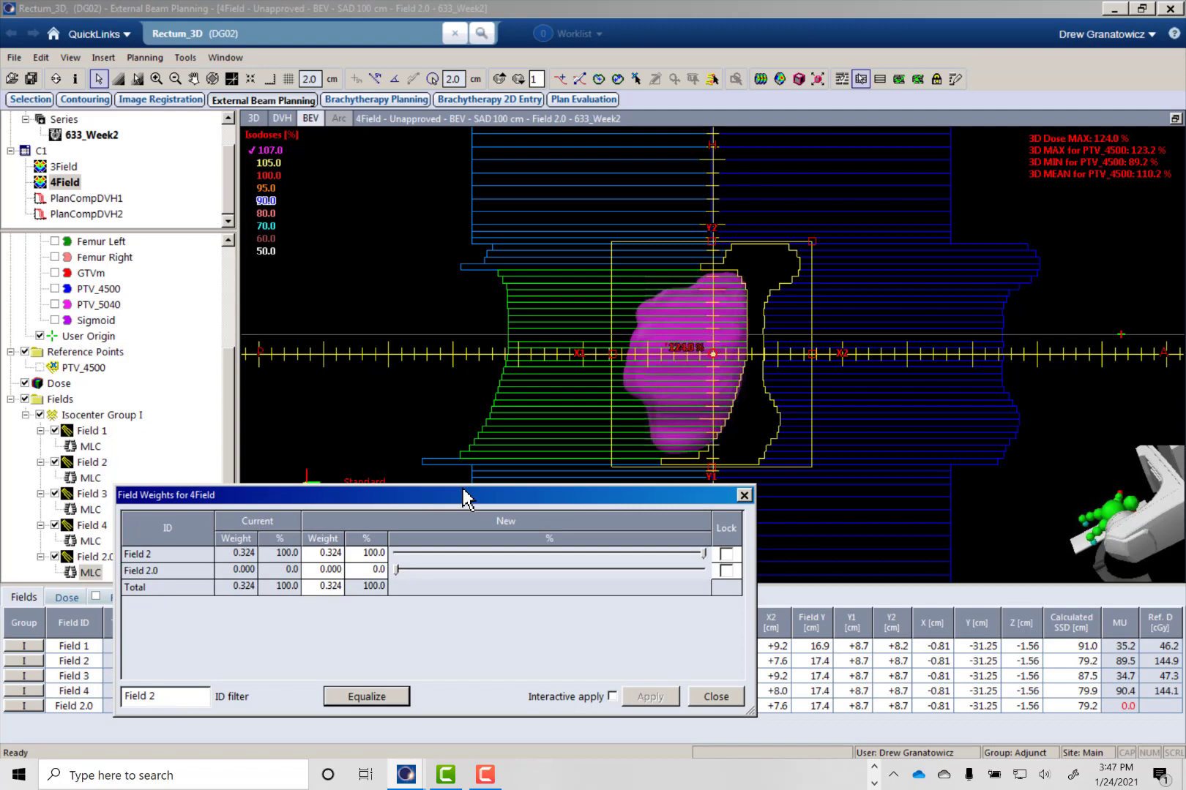
double_click(373, 570)
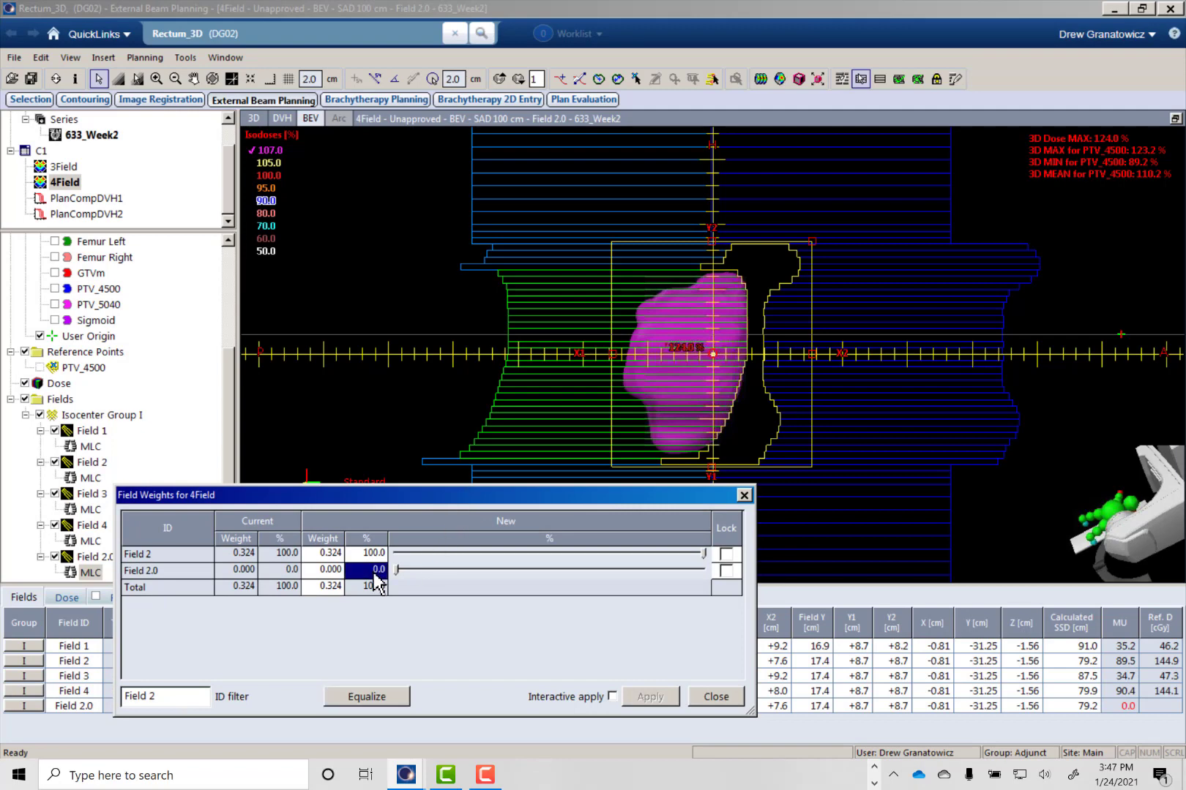
text(3)
key(Return)
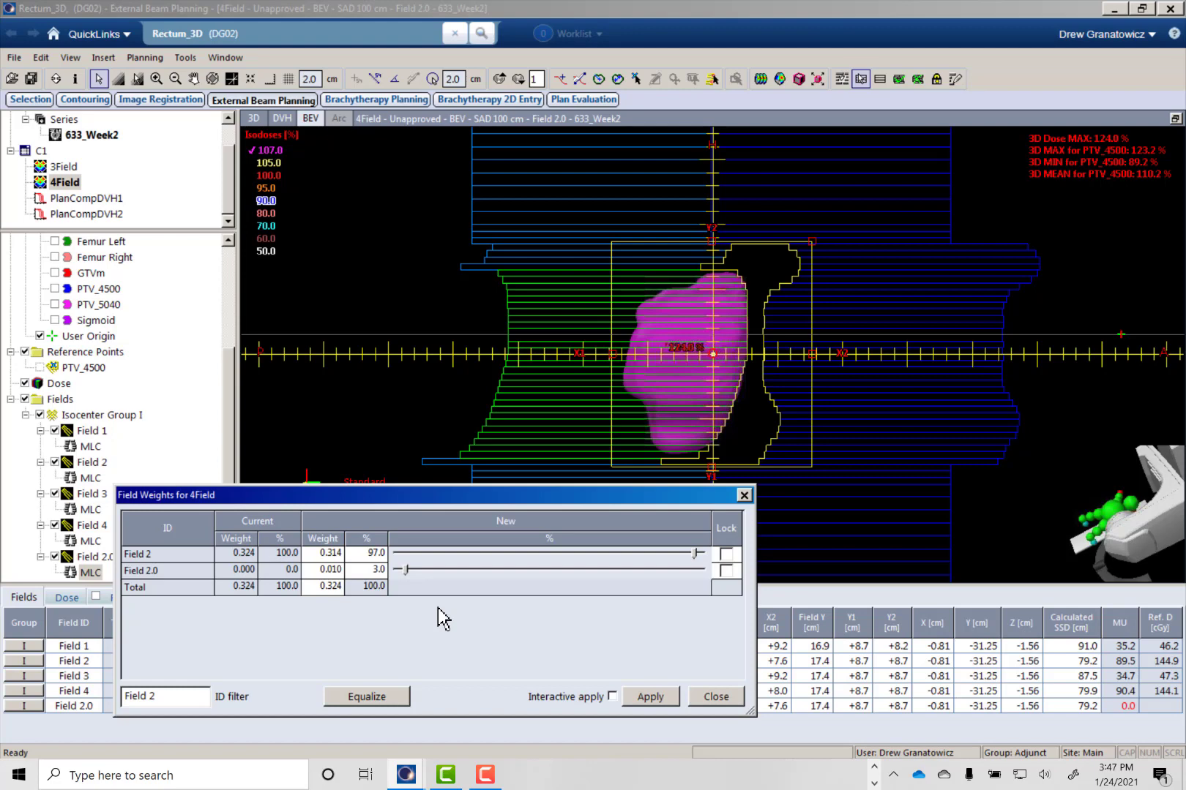
click(377, 570)
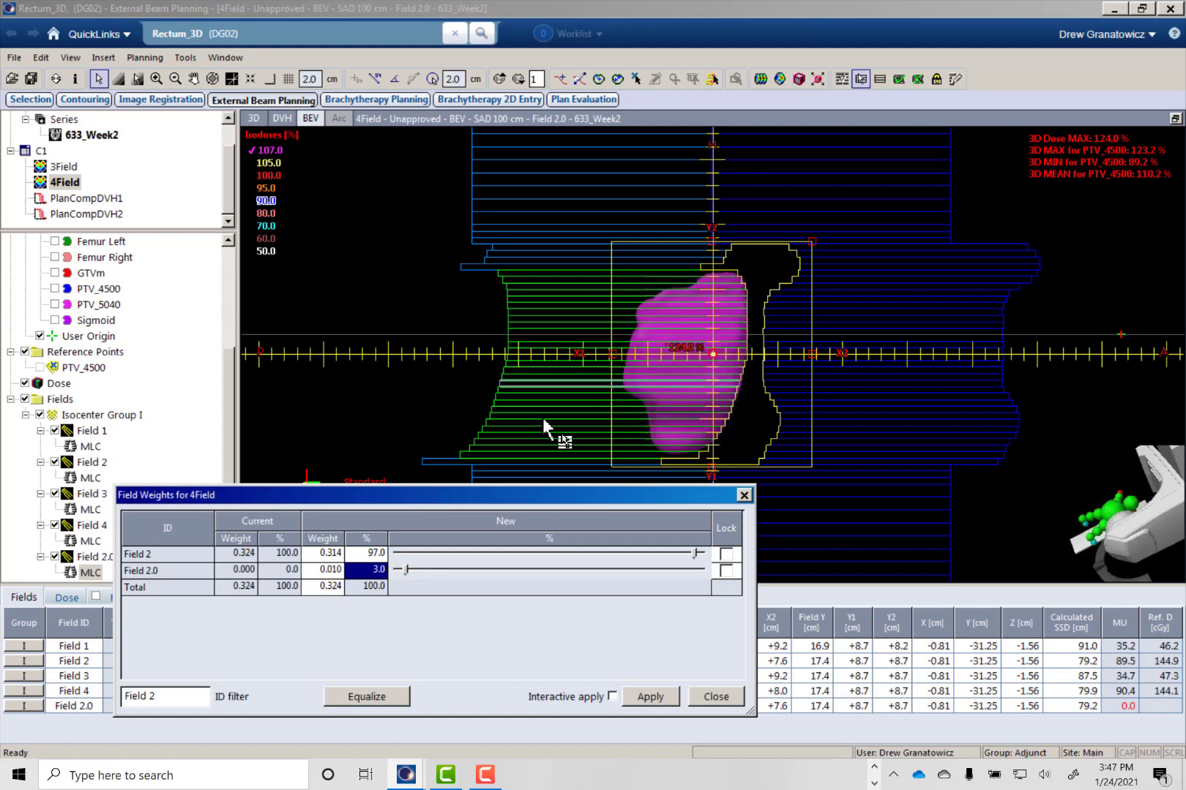
text(4)
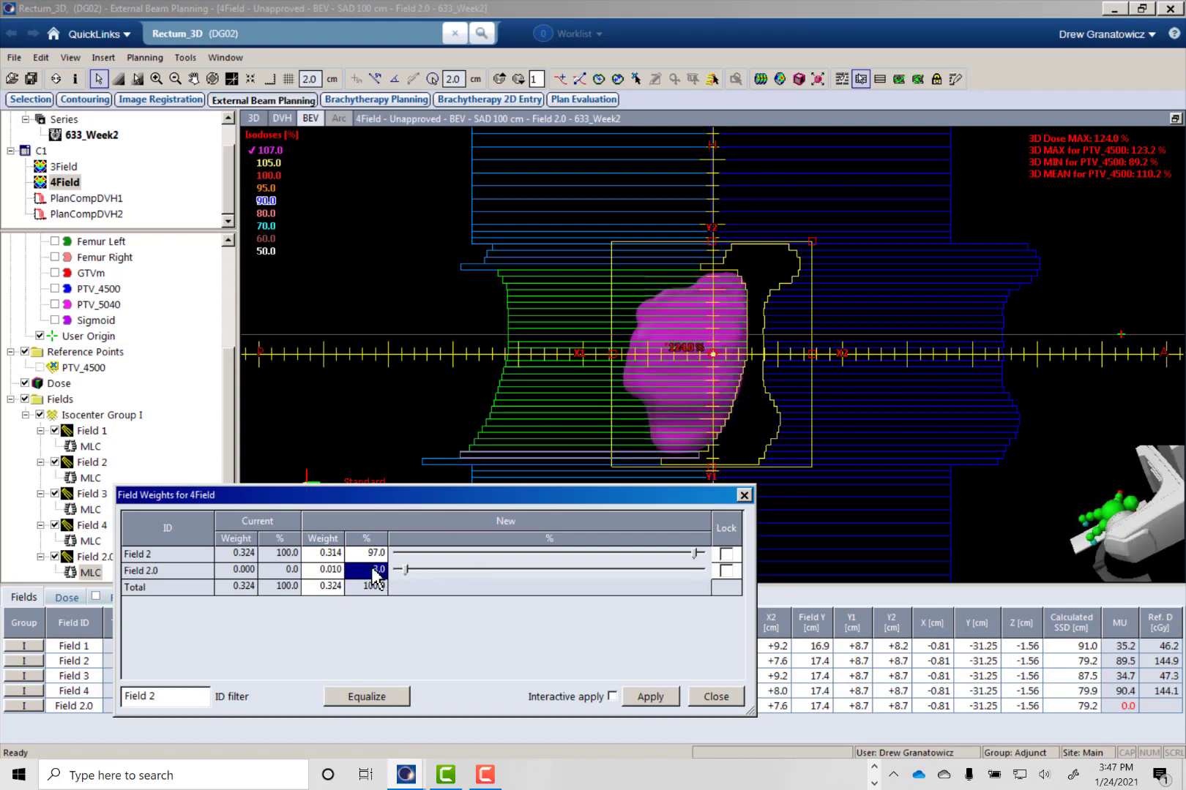
key(Return)
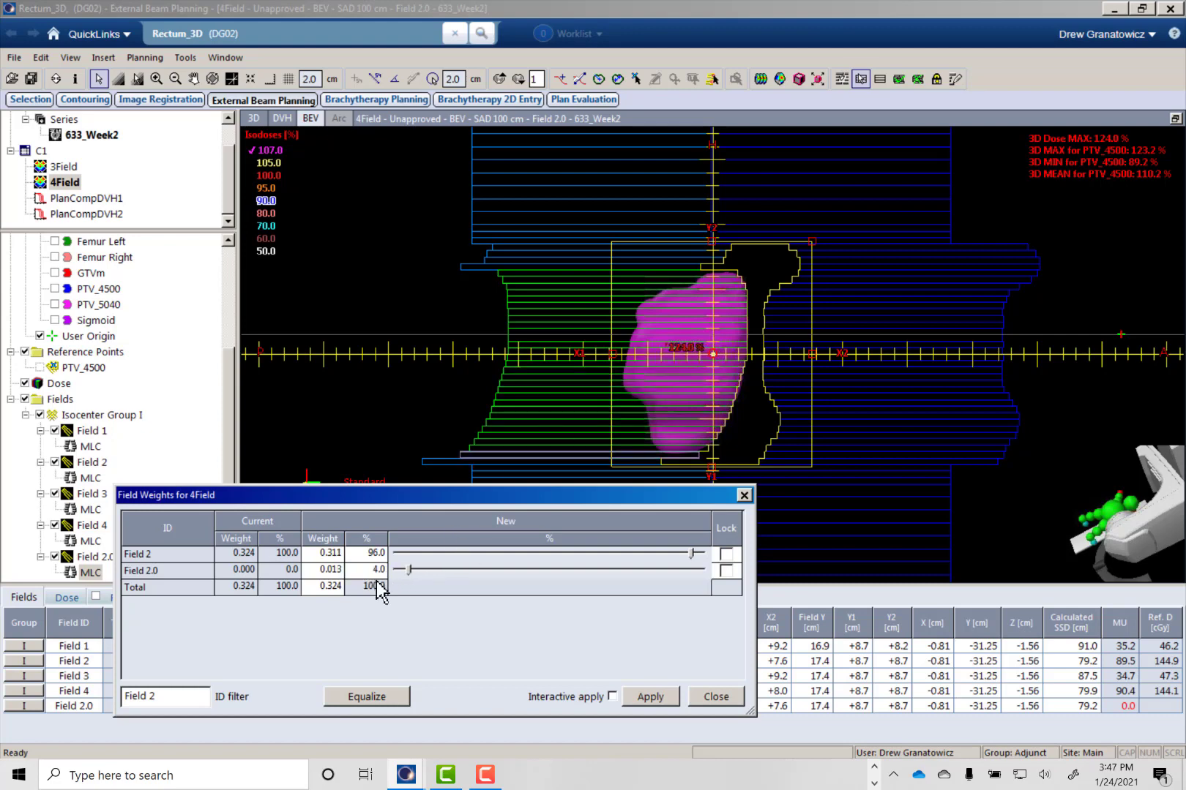
click(650, 697)
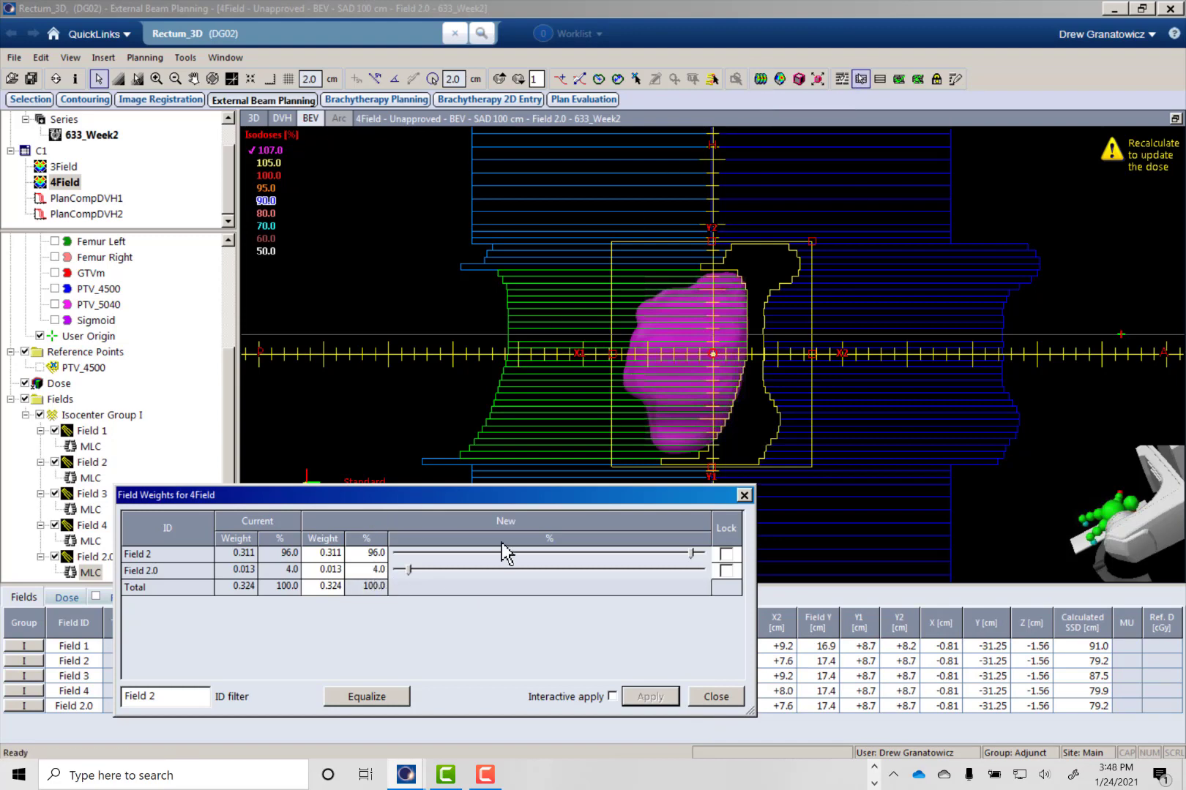
- Recalculate the 4Field plan's volume dose with Field 2.0 and dismiss the calculation progress report
click(378, 571)
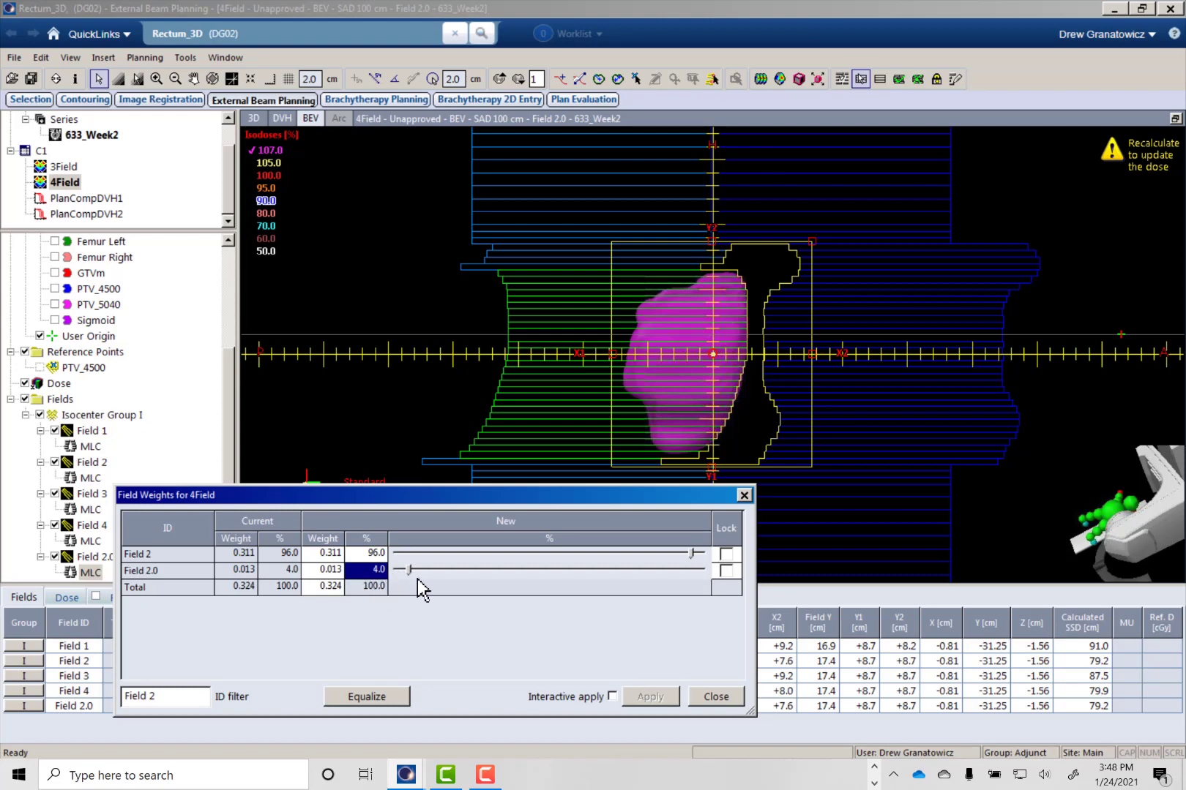
click(759, 76)
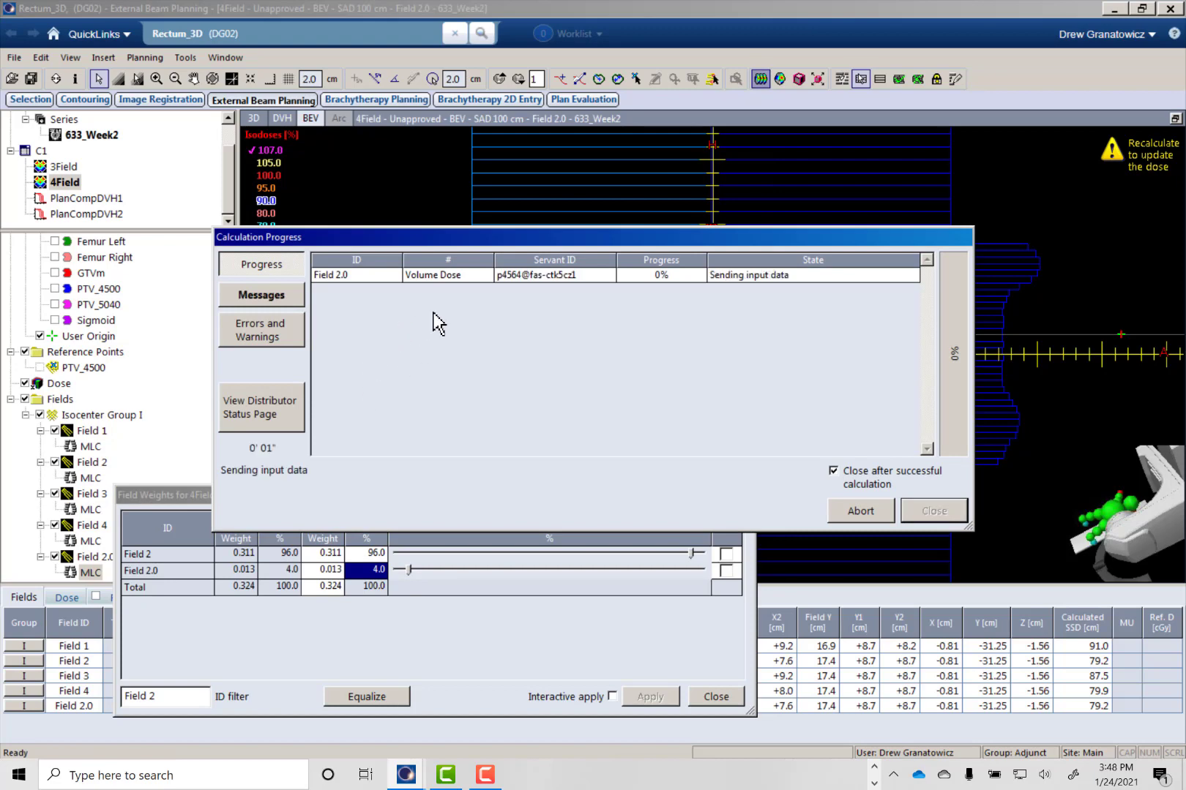
drag(458, 238, 575, 494)
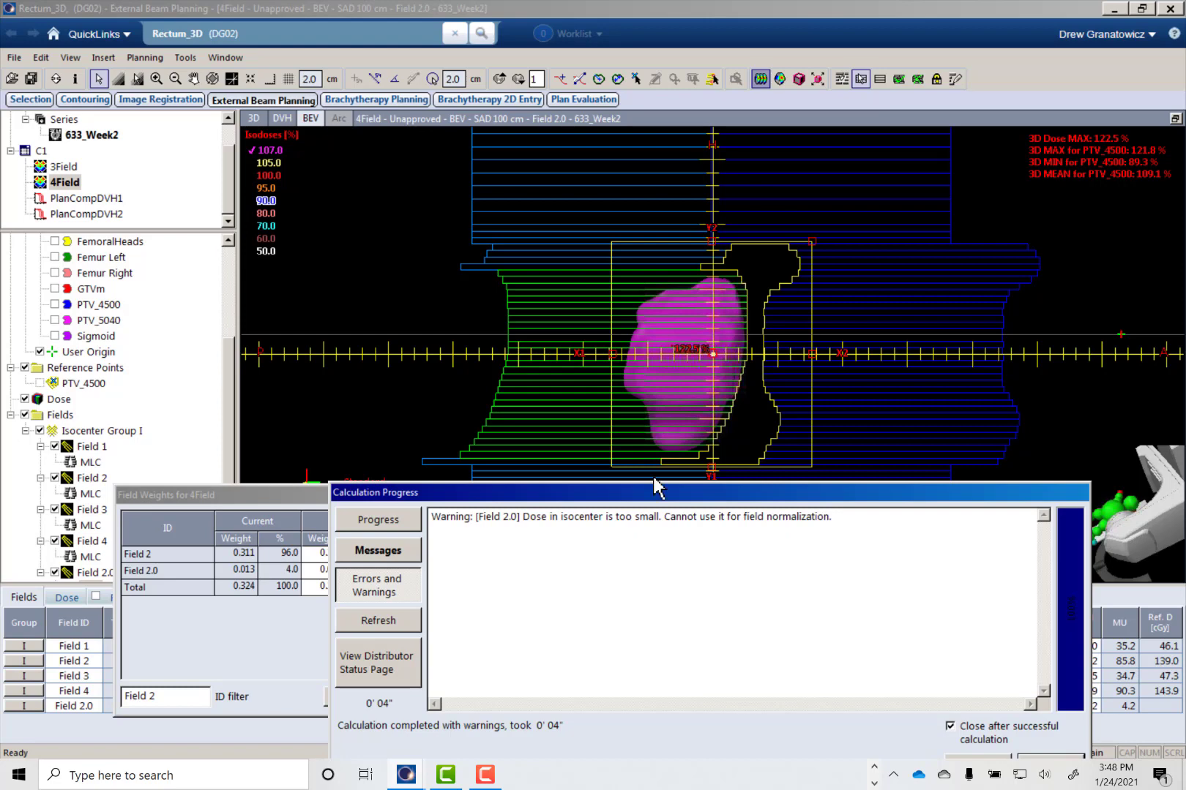
drag(657, 490, 611, 320)
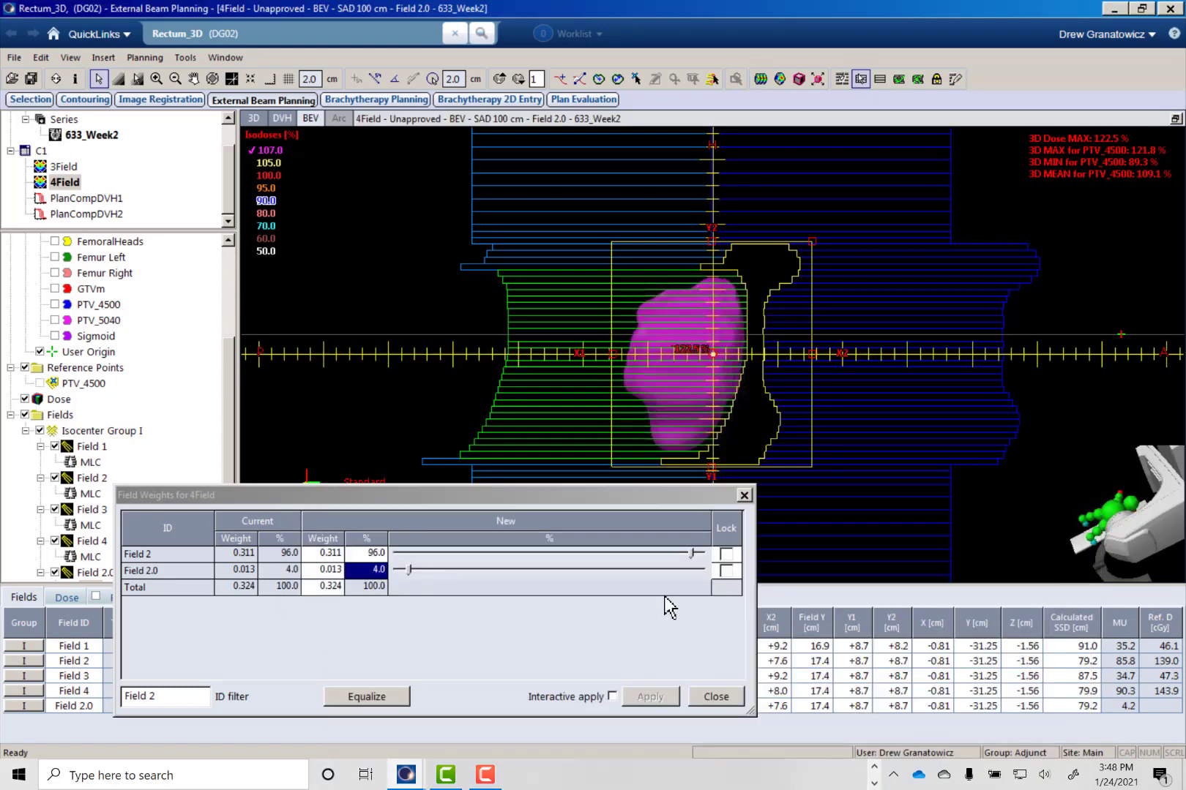
- Close the Field 2 weights and add a field-in-field subfield based on Field 4
click(989, 595)
click(714, 697)
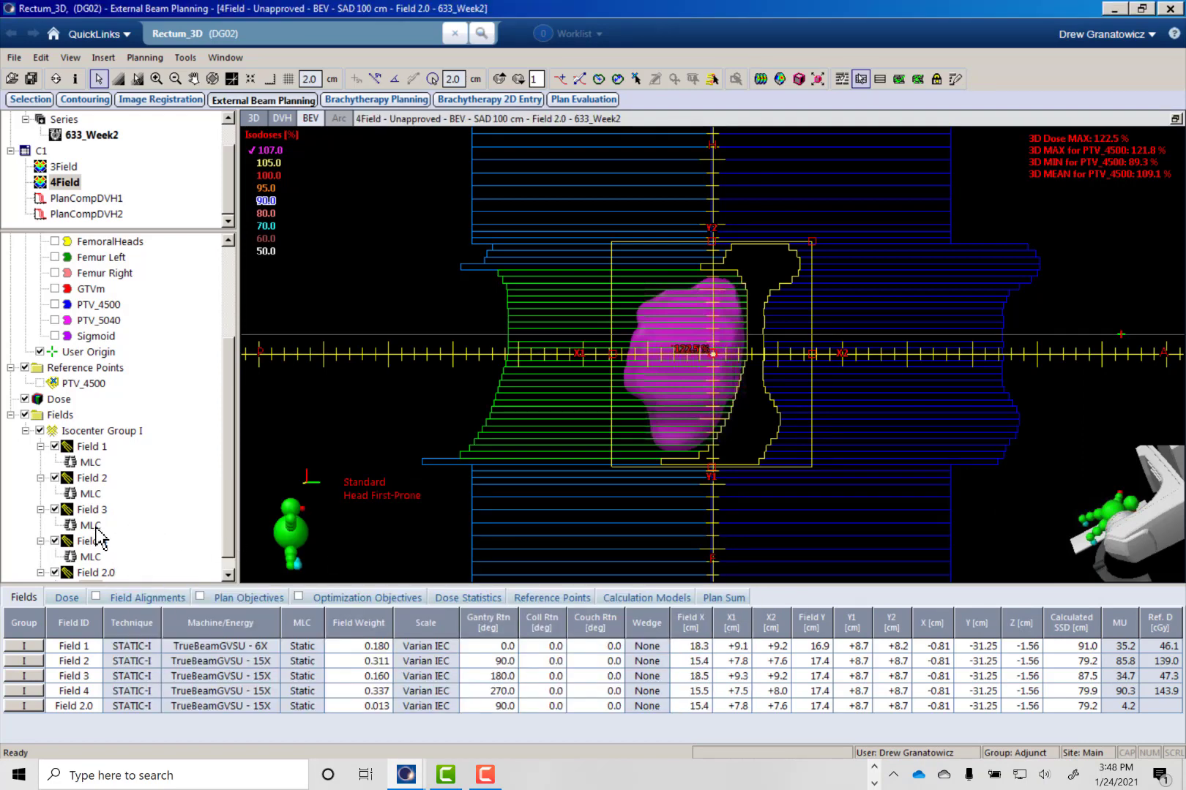
click(93, 542)
right_click(100, 549)
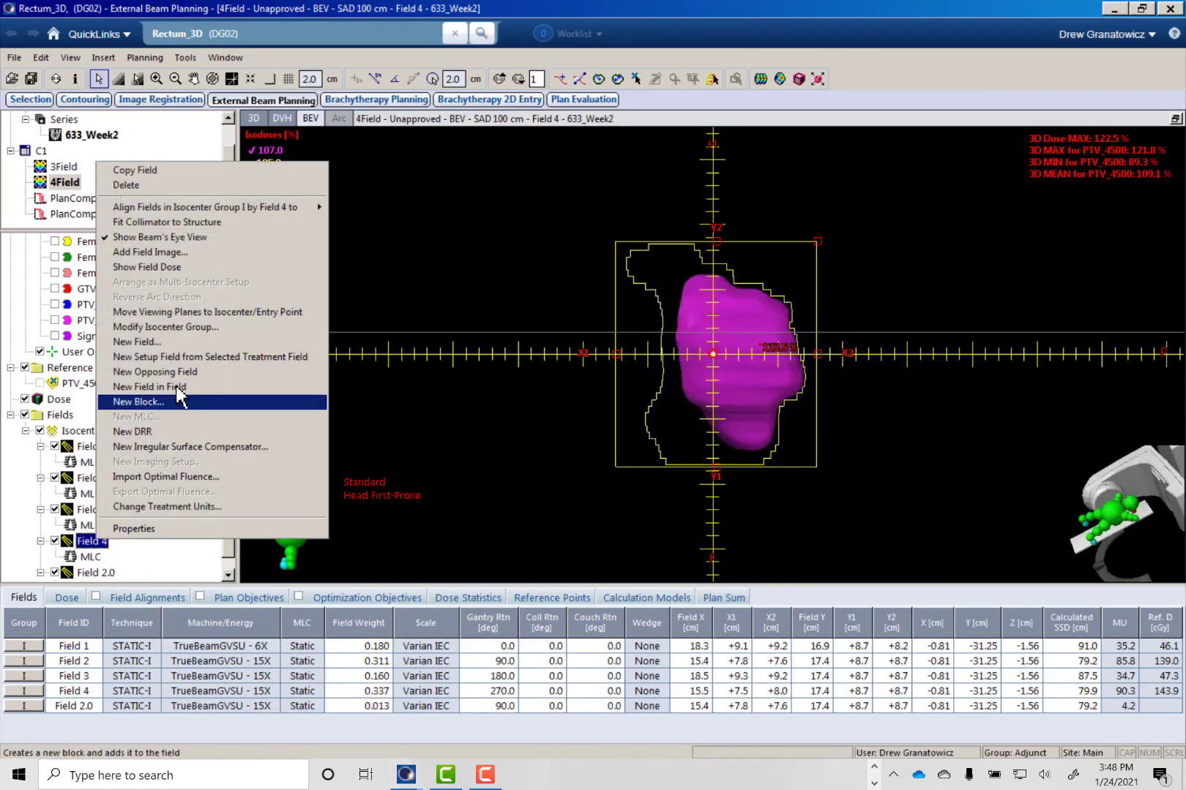
click(219, 387)
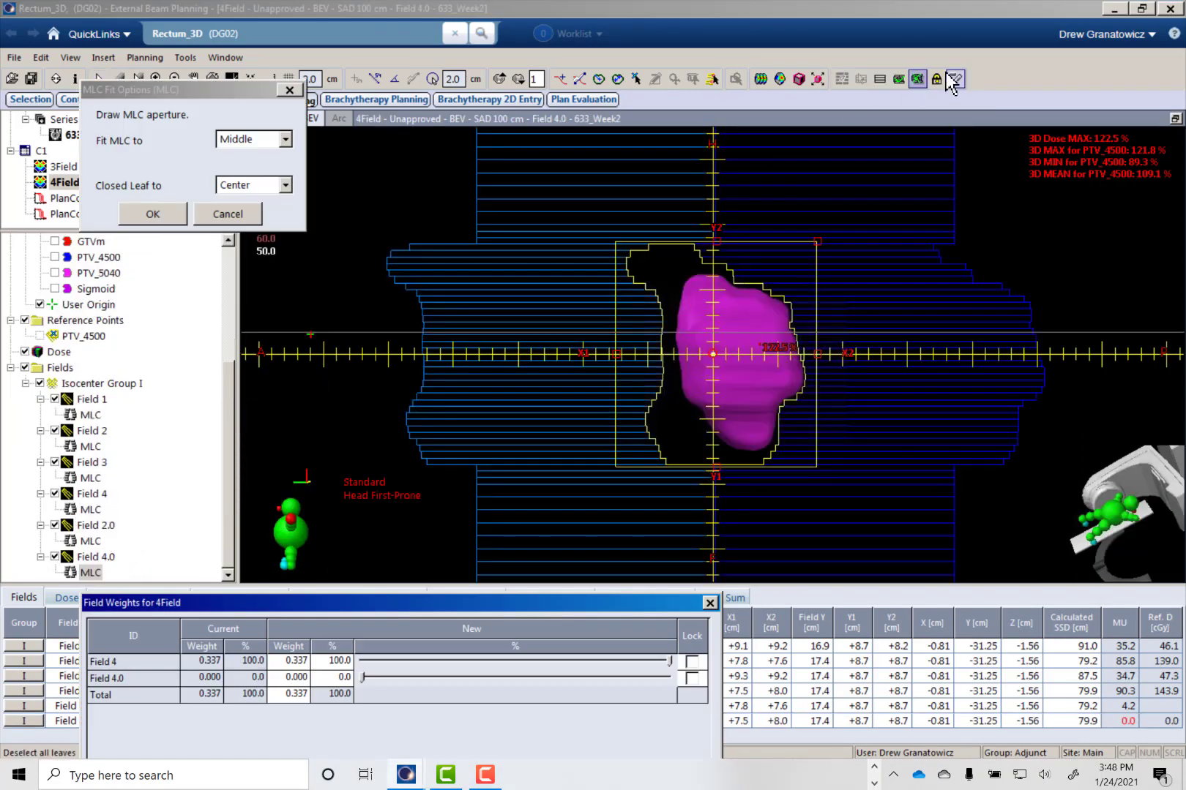
- Select Field 4.0's X2-side MLC leaves alongside the 107 % dose cloud and draw an aperture edge that covers it, with Fit MLC to Middle
click(954, 81)
click(861, 81)
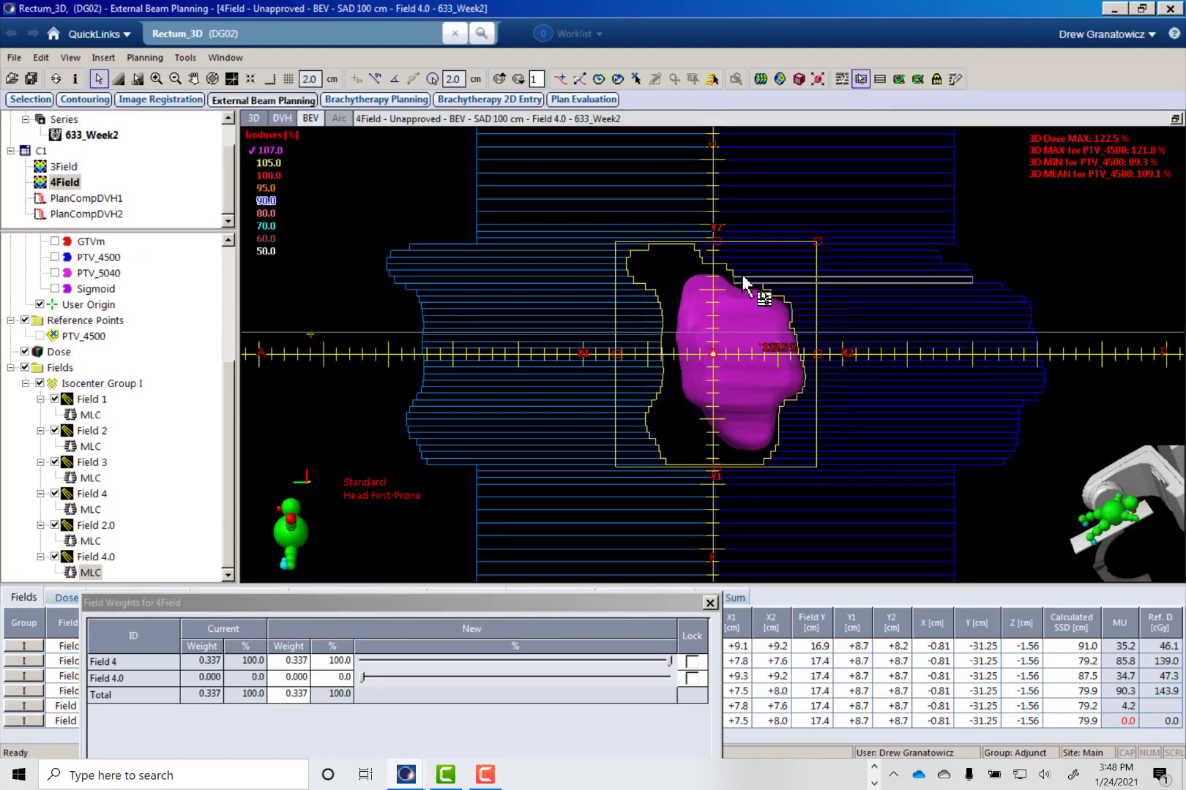
shift+click(805, 449)
click(955, 79)
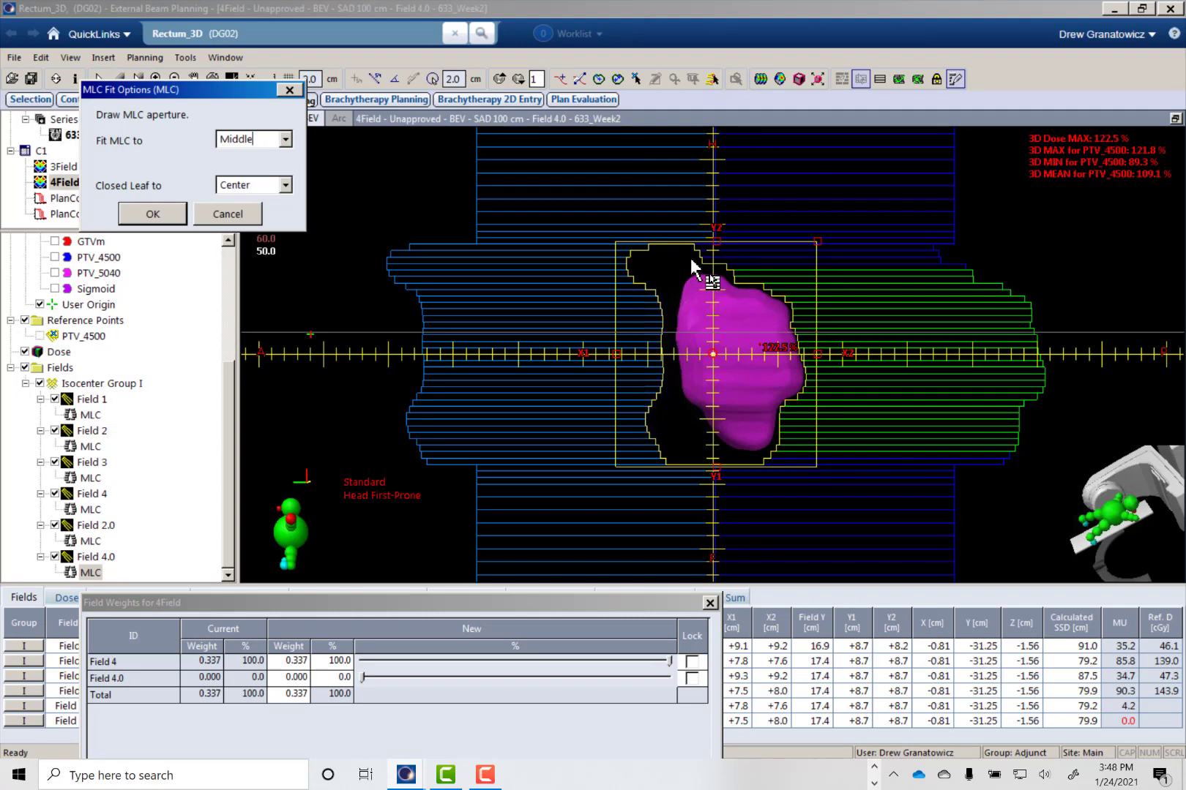
click(691, 261)
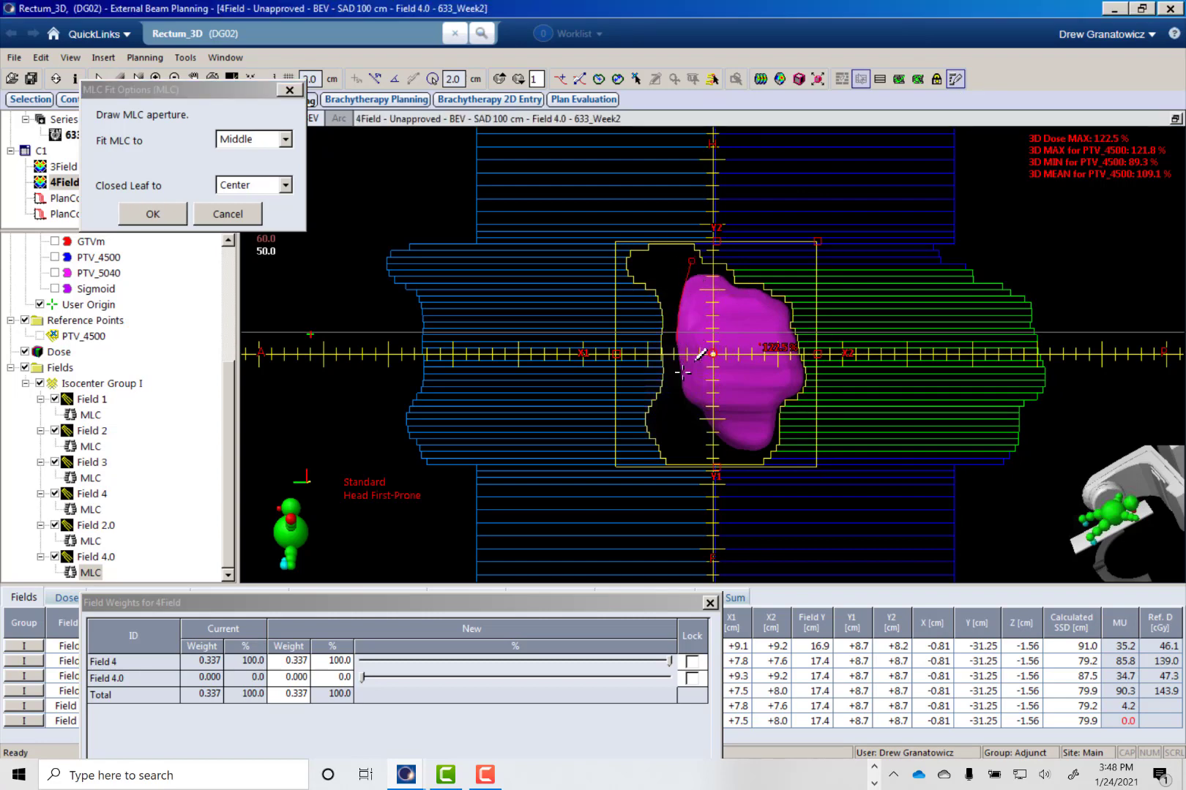
mouse_move(682, 398)
mouse_down()
mouse_move(694, 407)
mouse_move(660, 261)
mouse_up()
click(688, 258)
- Lock Field 4.0's weight, set its share of the combined Field 4 weight to 4 %, and apply it
drag(340, 602, 301, 546)
click(653, 622)
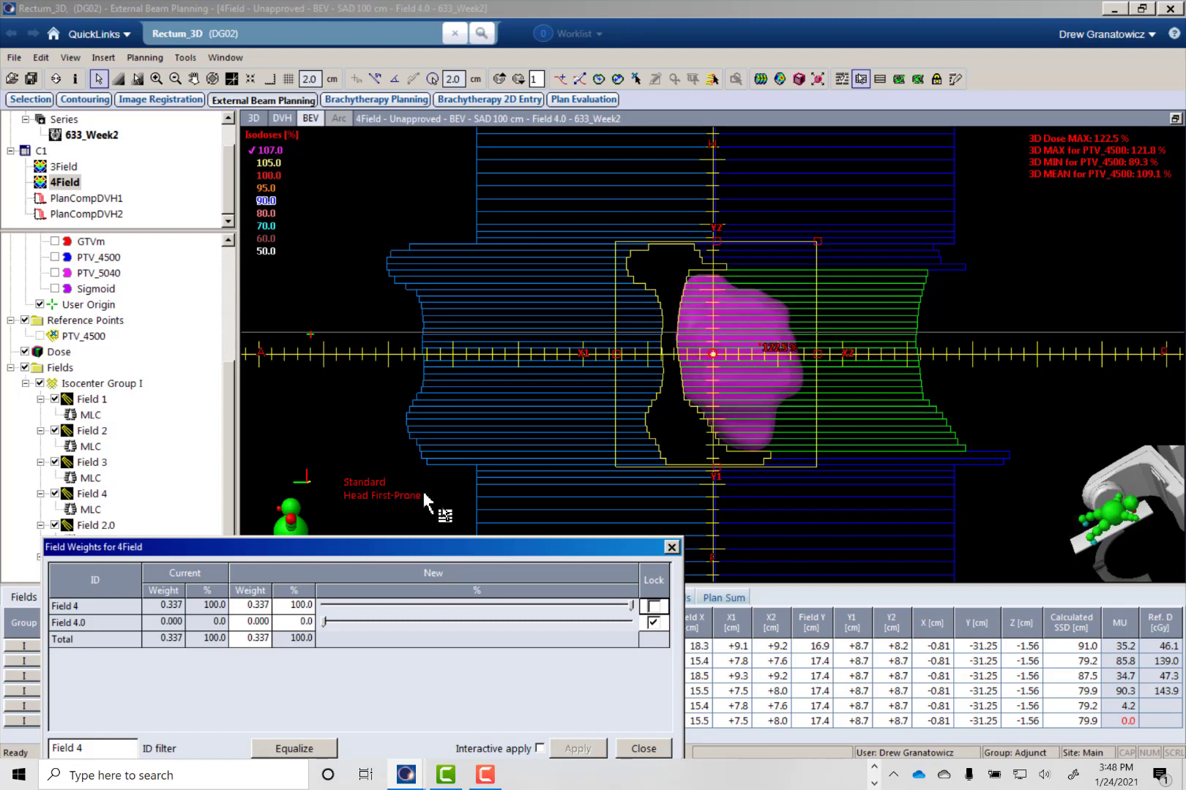
click(304, 623)
text(4)
key(Return)
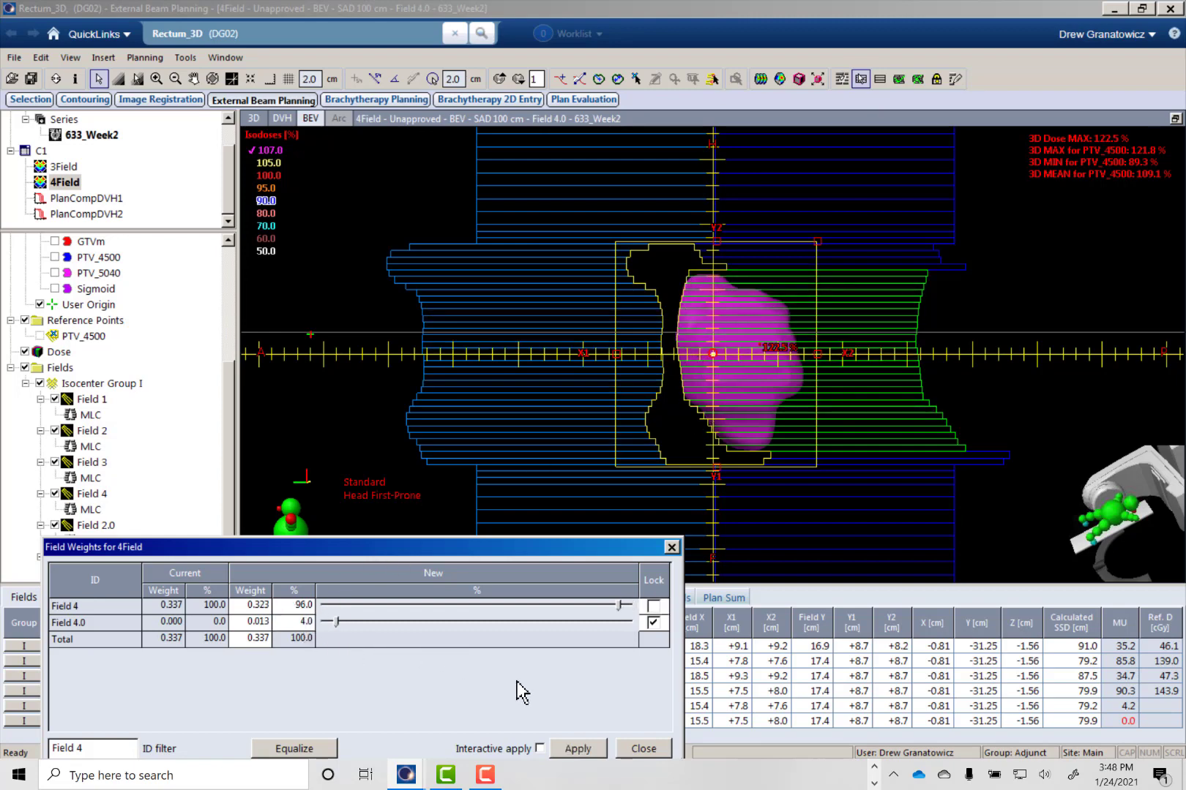
click(572, 748)
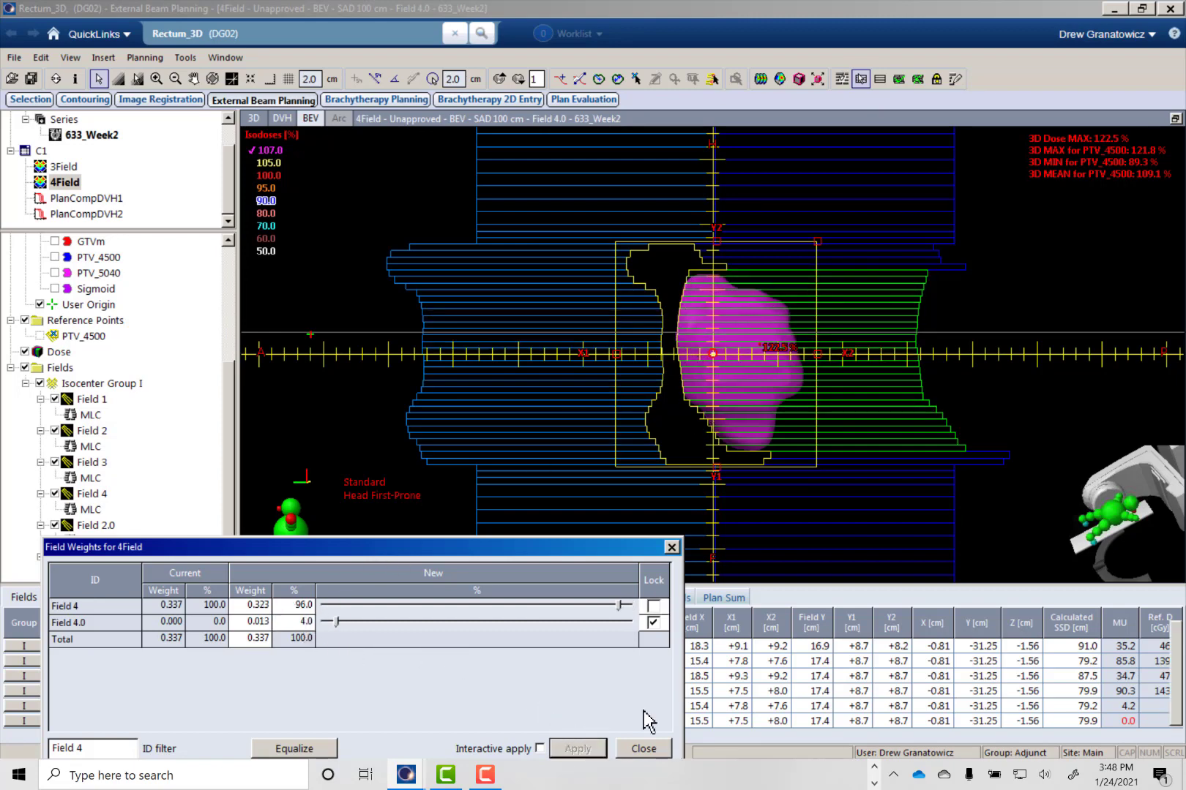
- Recalculate the 4Field plan's volume dose with Field 4.0, then dismiss the calculation report and close the field weights
click(760, 79)
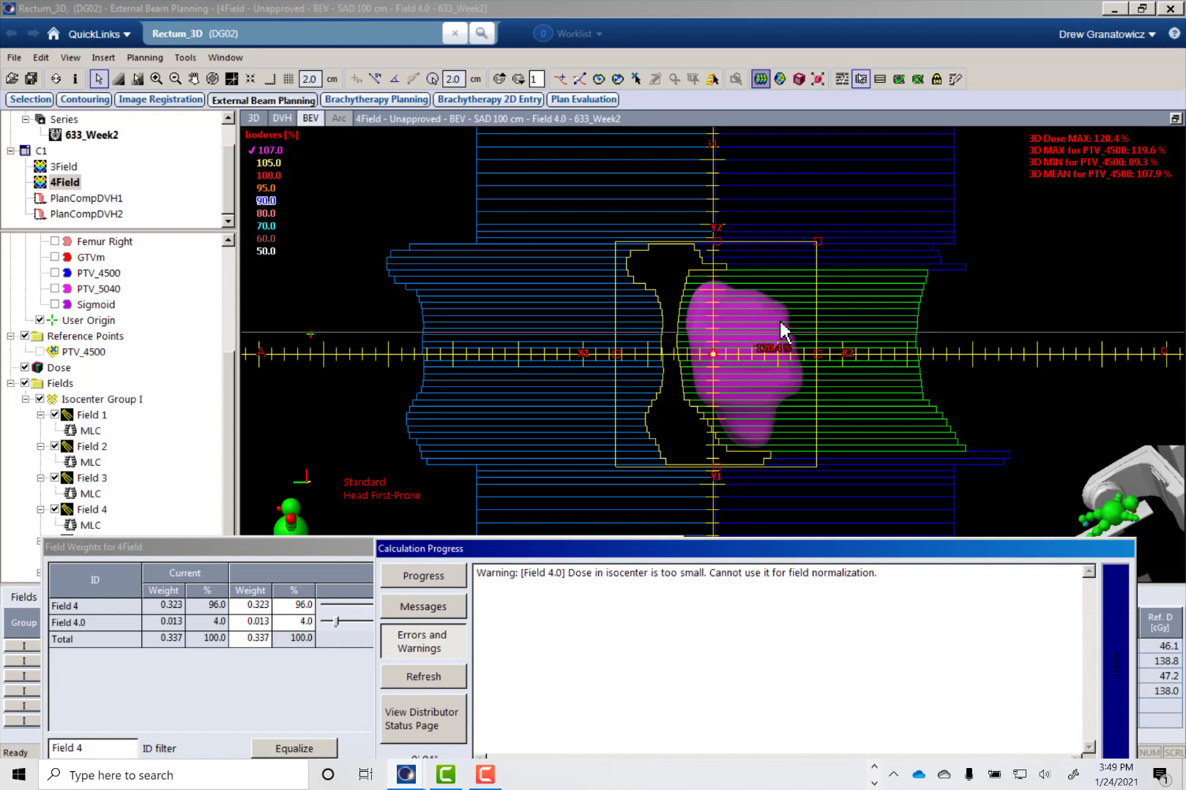
drag(679, 552, 604, 379)
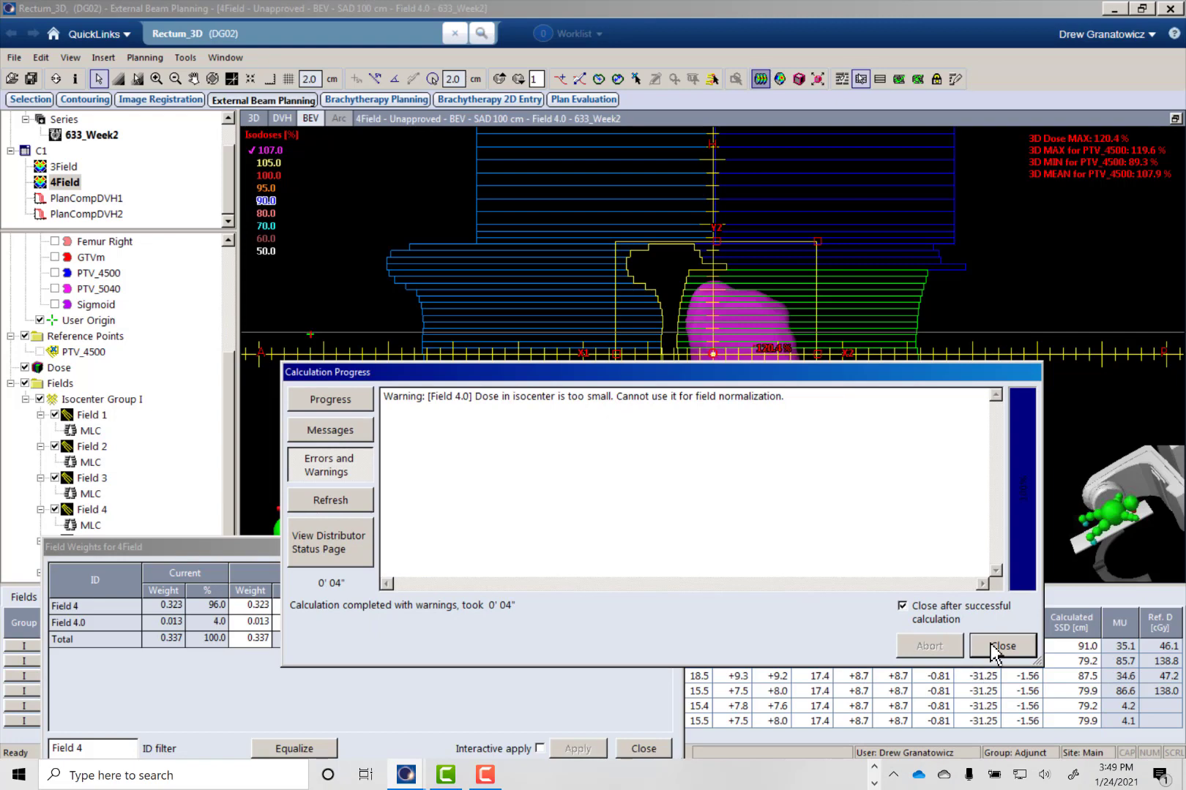
drag(822, 376, 852, 505)
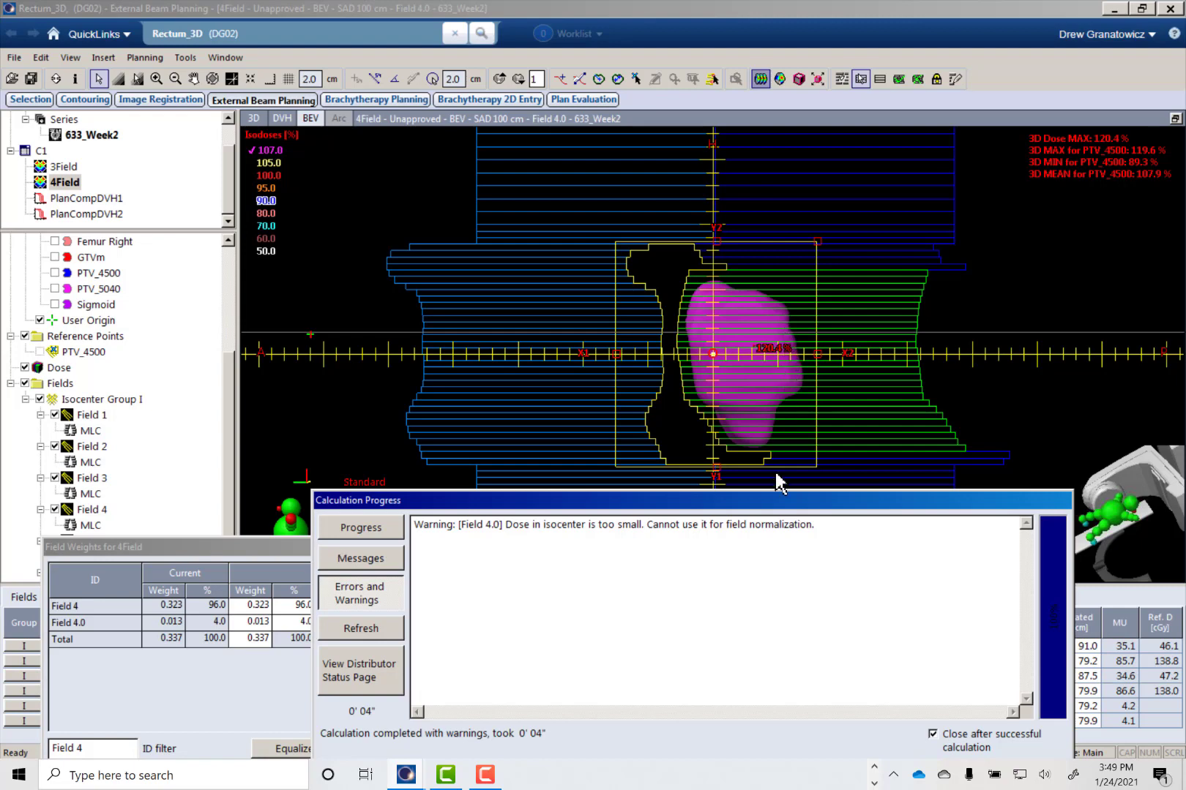
drag(776, 505, 739, 362)
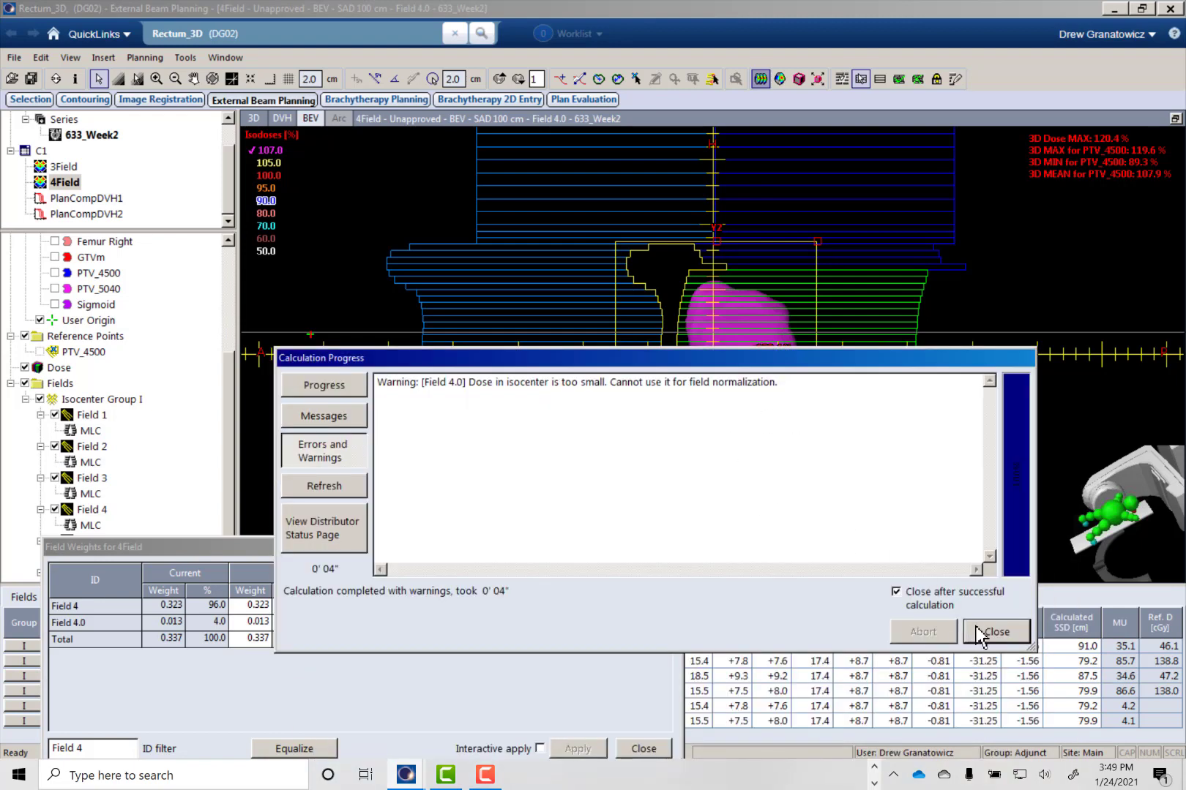
click(996, 631)
drag(616, 551, 709, 510)
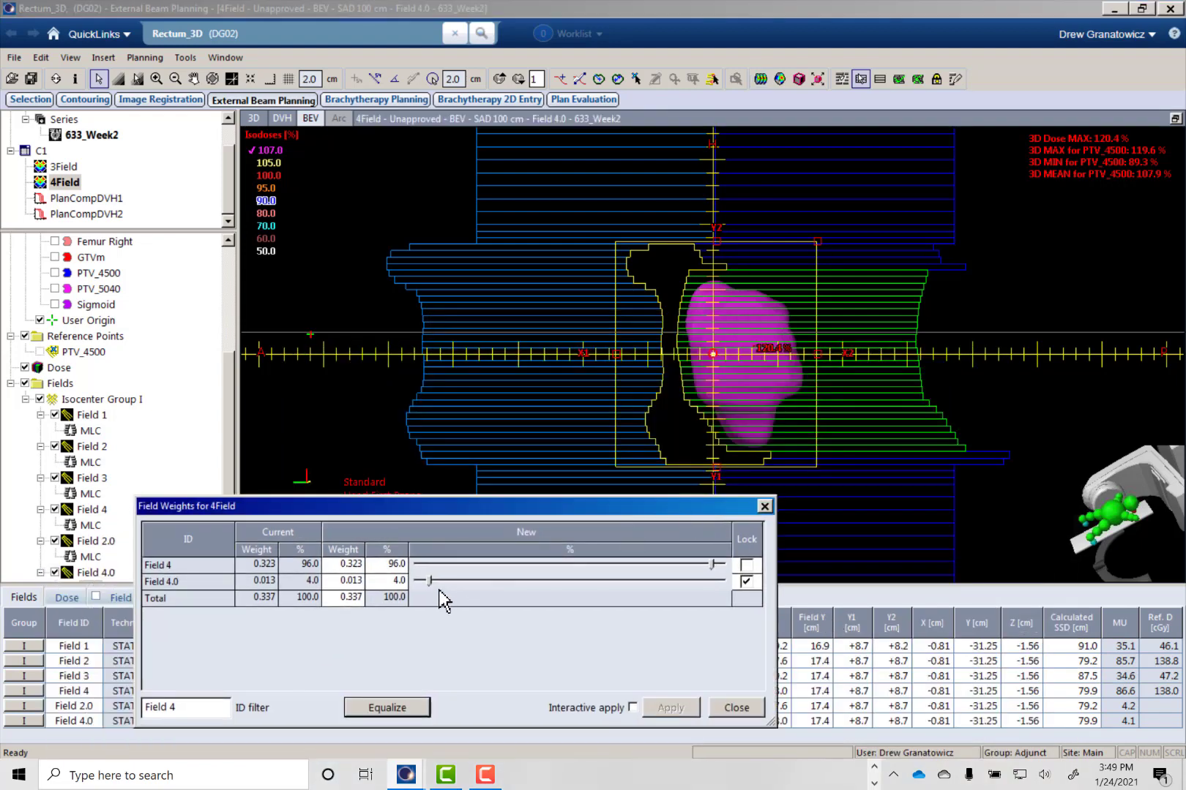
click(723, 710)
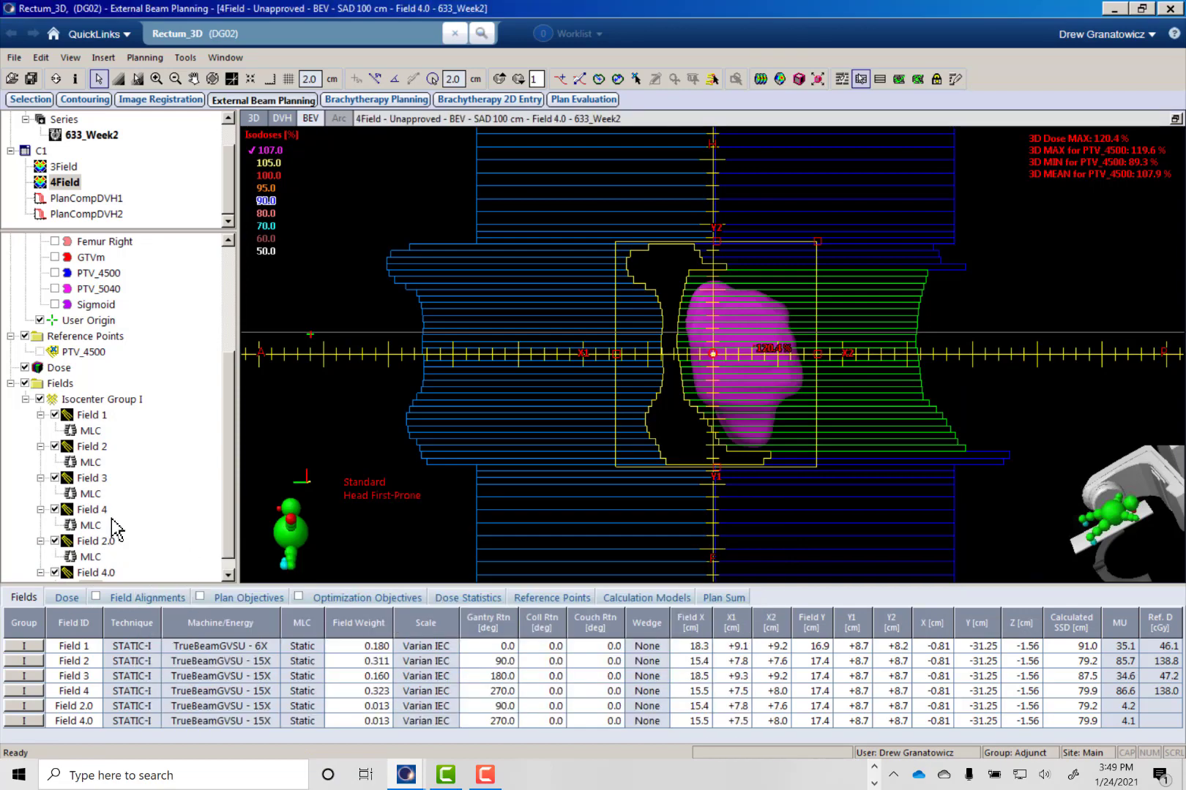
- Add another field-in-field subfield to Field 2 and draw its X1-side MLC leaves over the remaining 107 % dose cloud, with Fit MLC to Middle
right_click(93, 447)
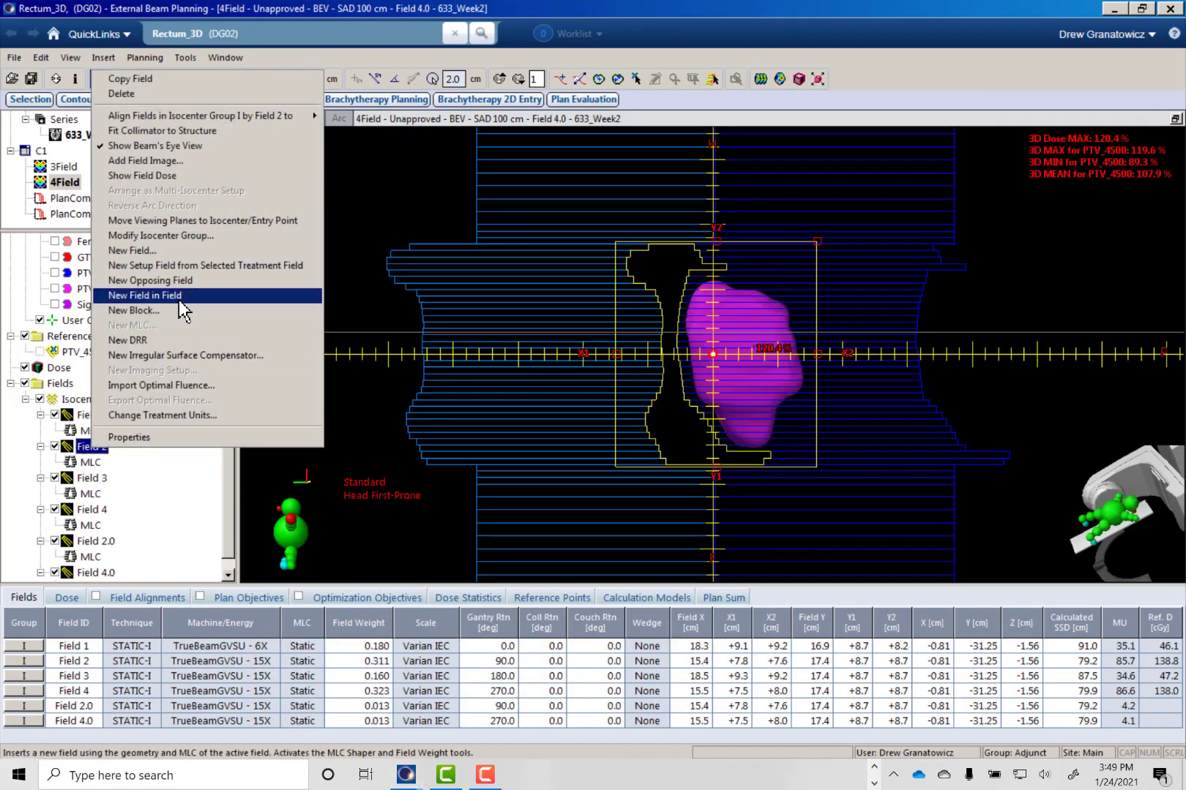
click(179, 299)
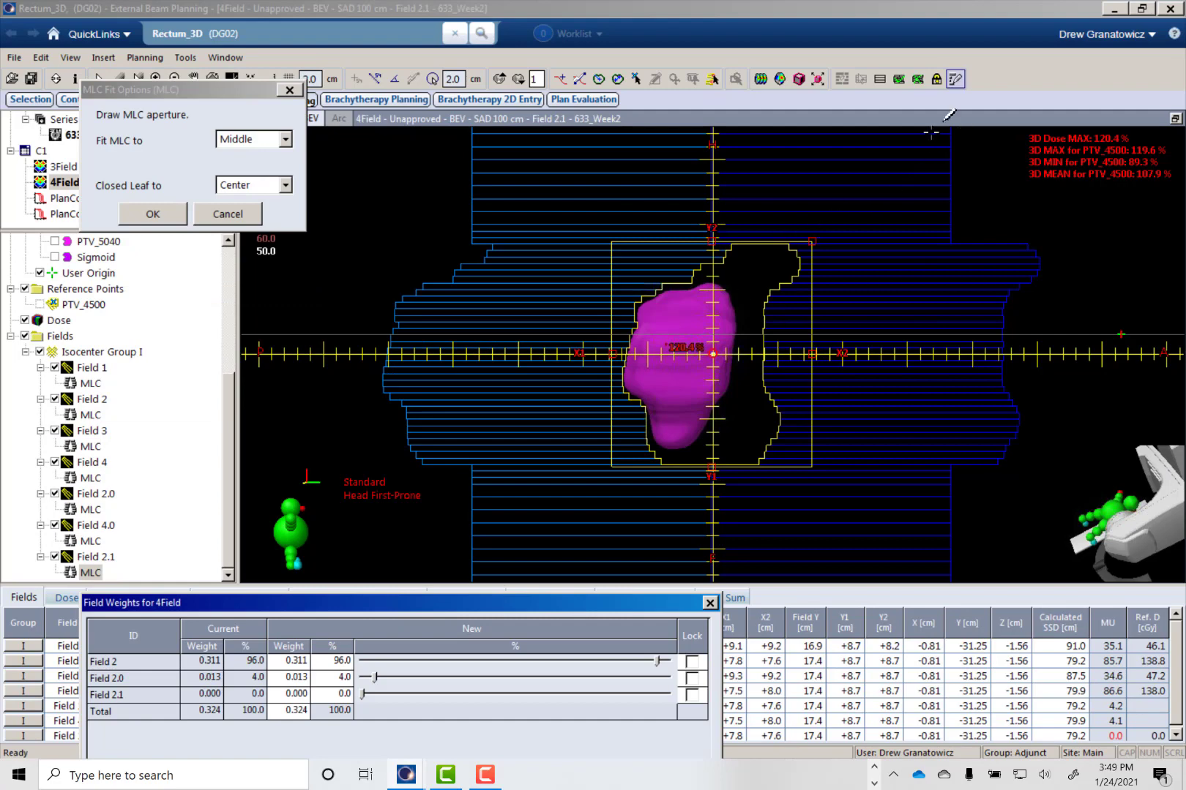
click(955, 79)
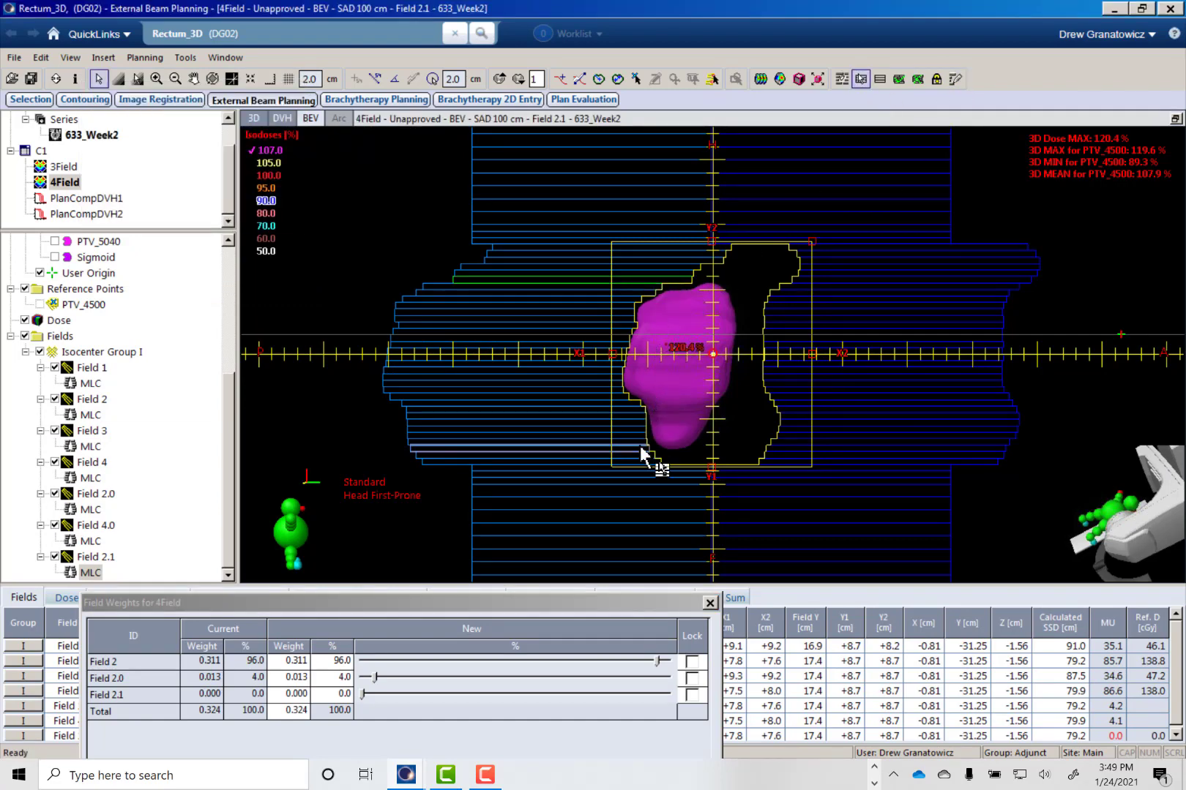
click(955, 78)
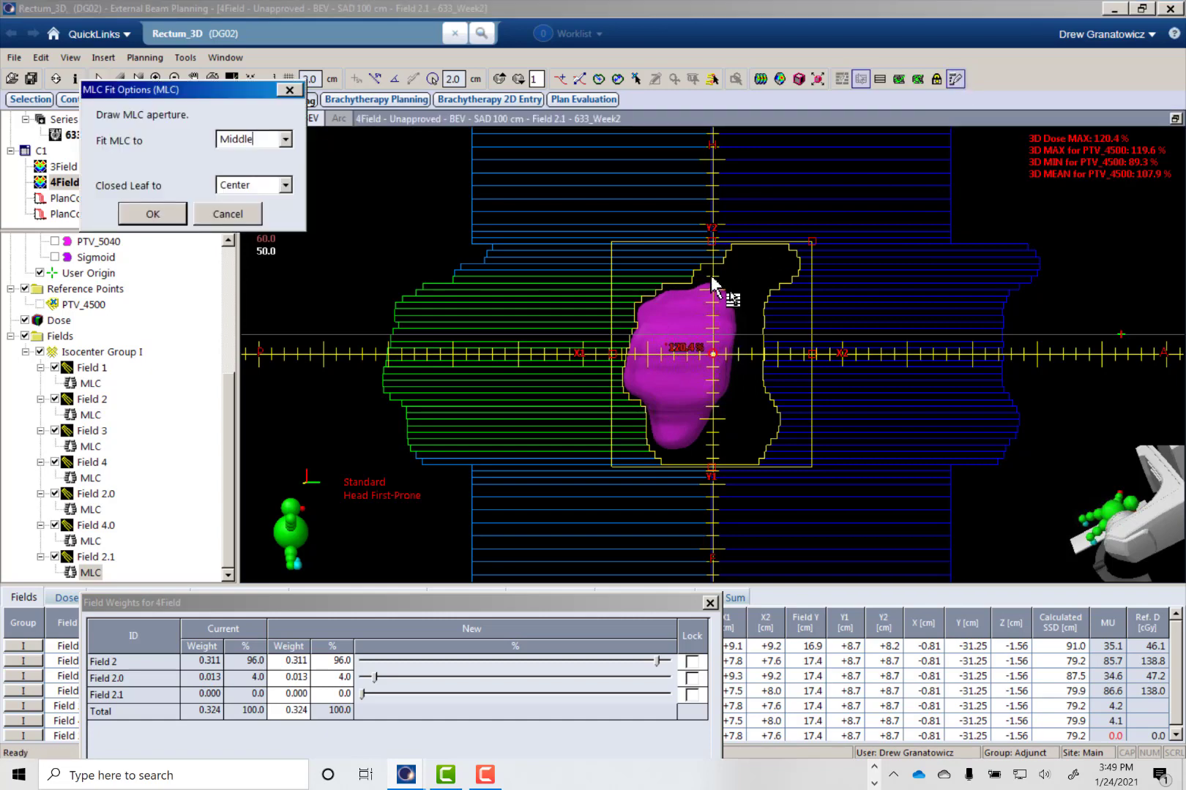
click(714, 286)
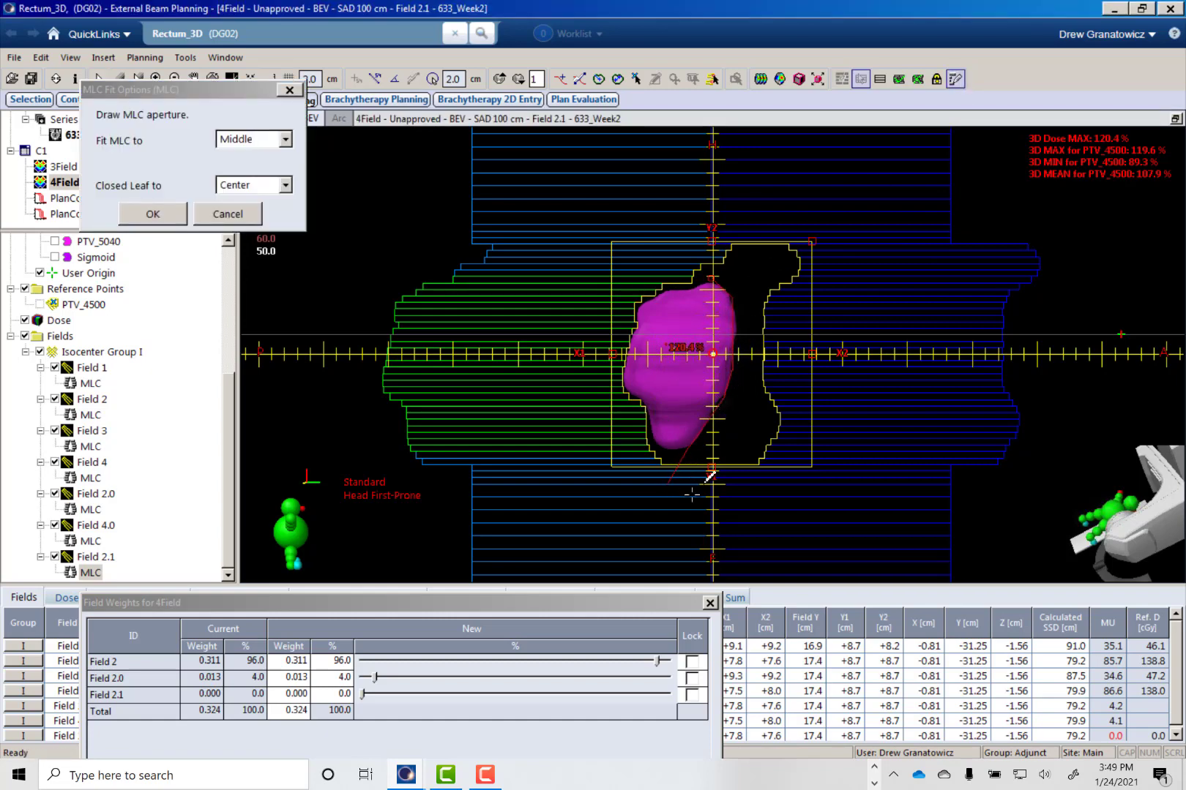
mouse_move(708, 477)
mouse_down()
mouse_move(791, 277)
mouse_move(710, 278)
mouse_up()
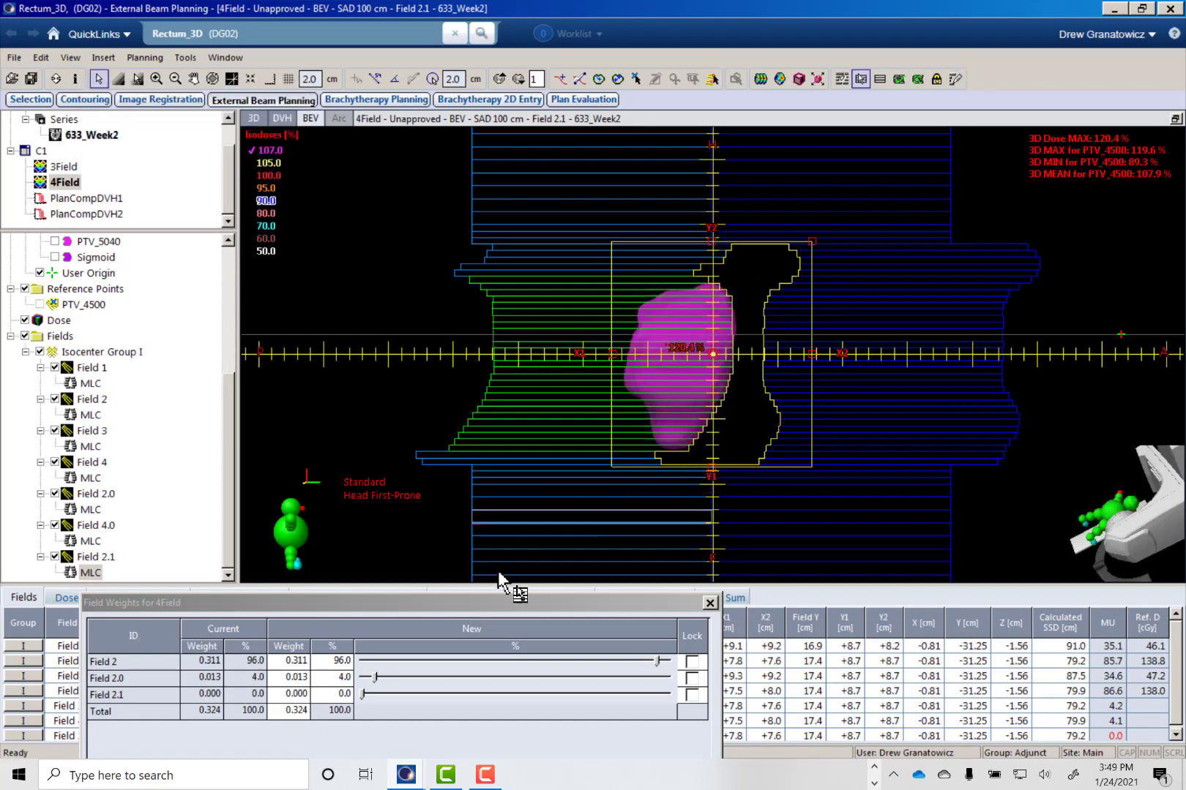
- Lock the weights of Fields 2.0 and 2.1, set Field 2.1's share to 4 %, and apply the new weights
drag(508, 605, 600, 514)
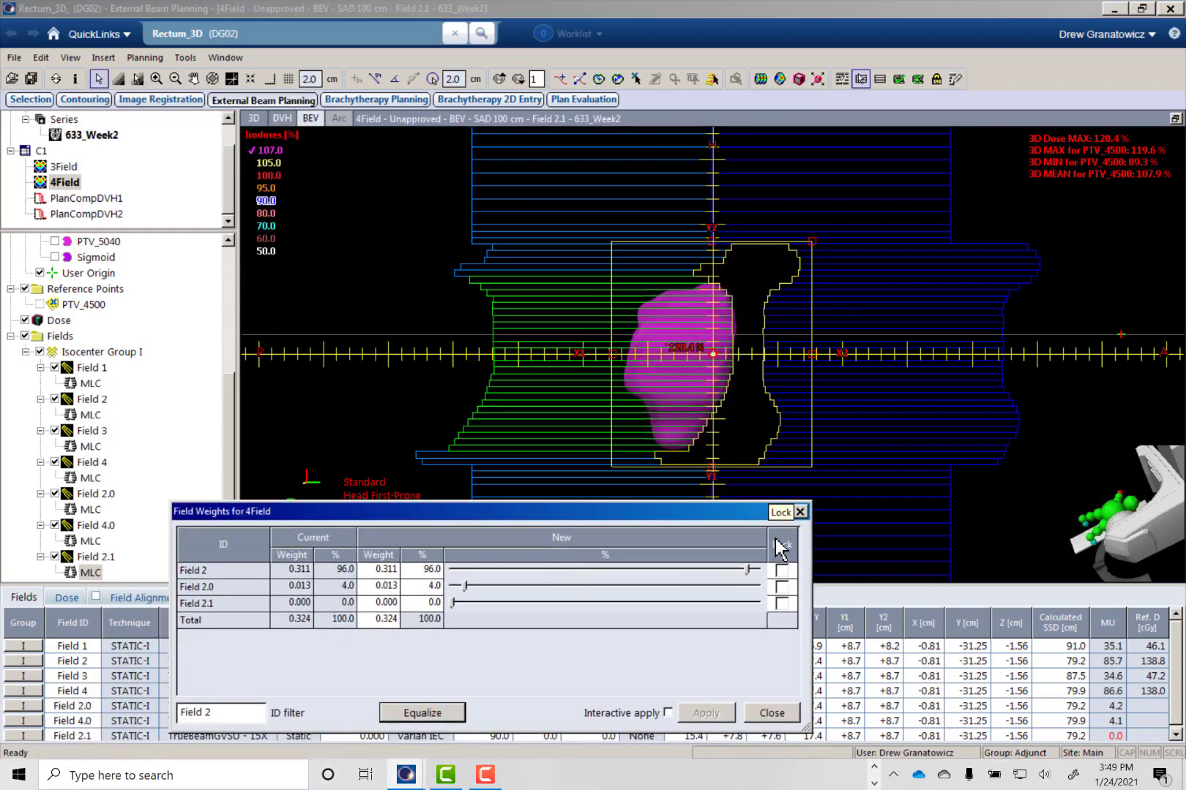
click(781, 586)
click(781, 603)
click(419, 604)
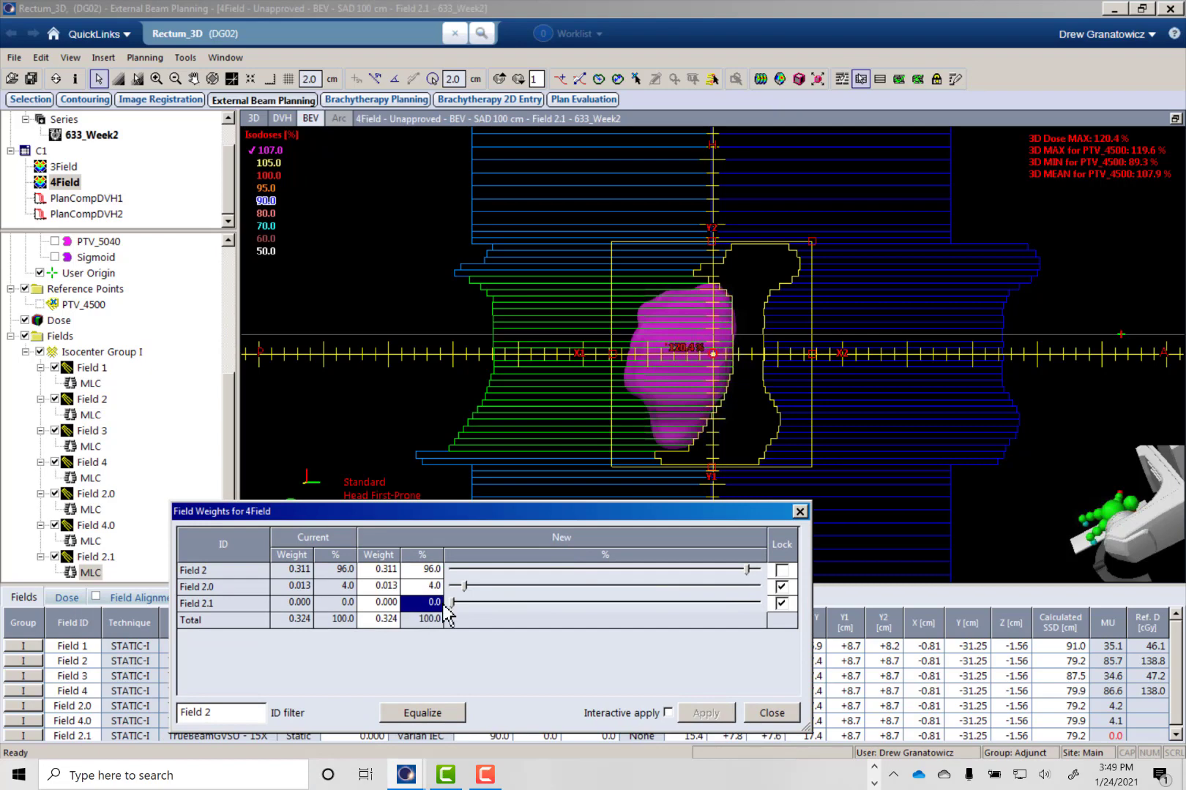
text(4)
key(Return)
click(708, 715)
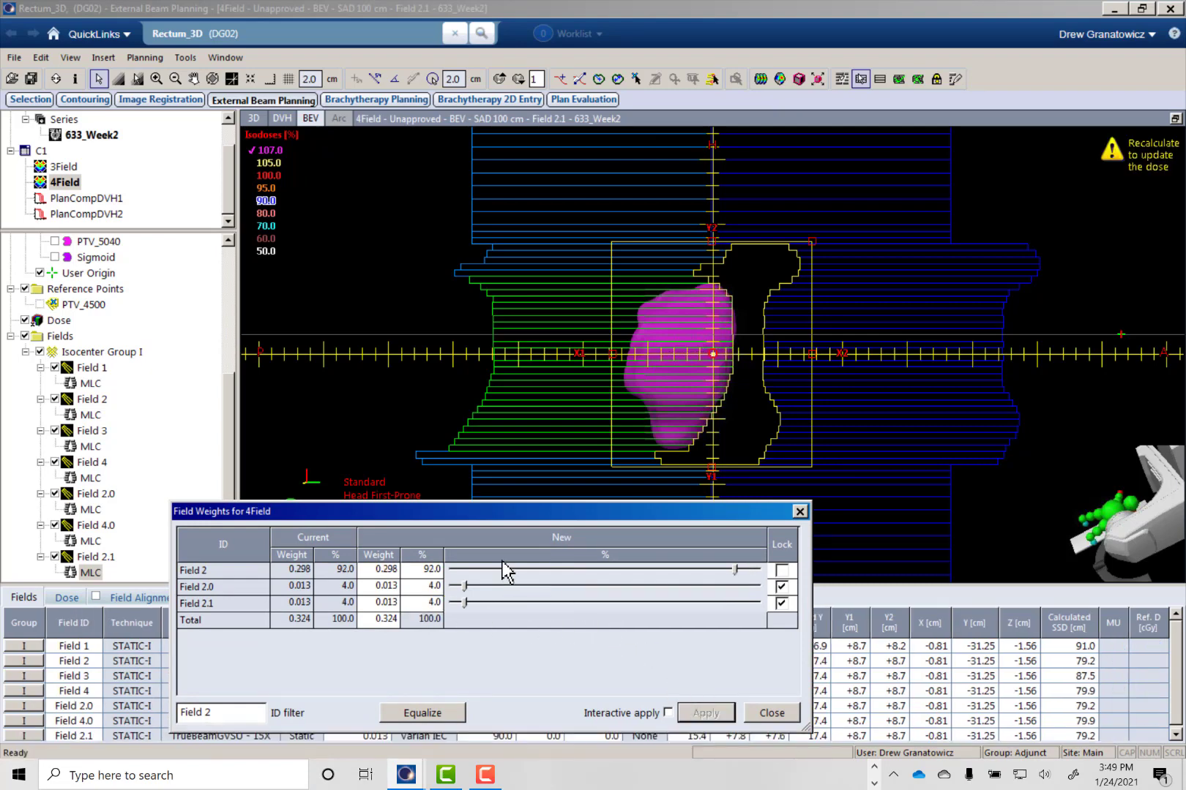
- Close the field weights, recalculate the 4Field plan's volume dose with Field 2.1, and dismiss the calculation report
click(766, 714)
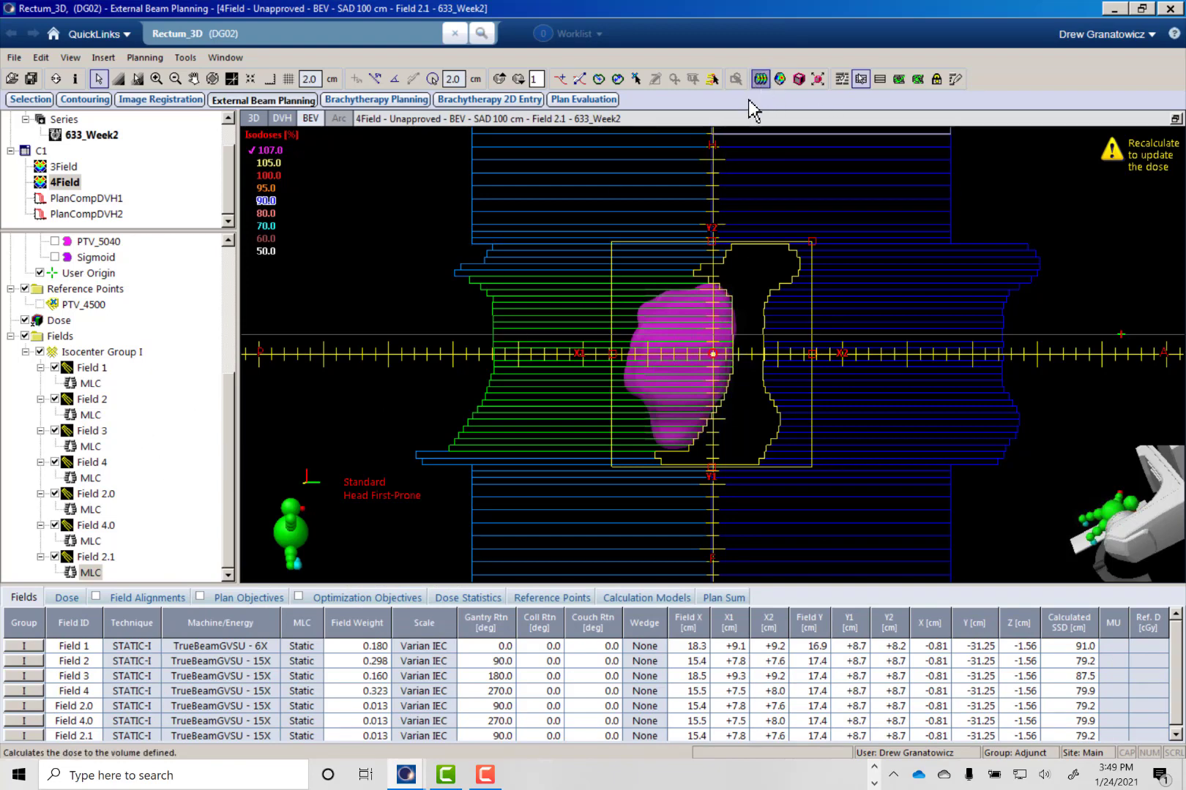
click(760, 79)
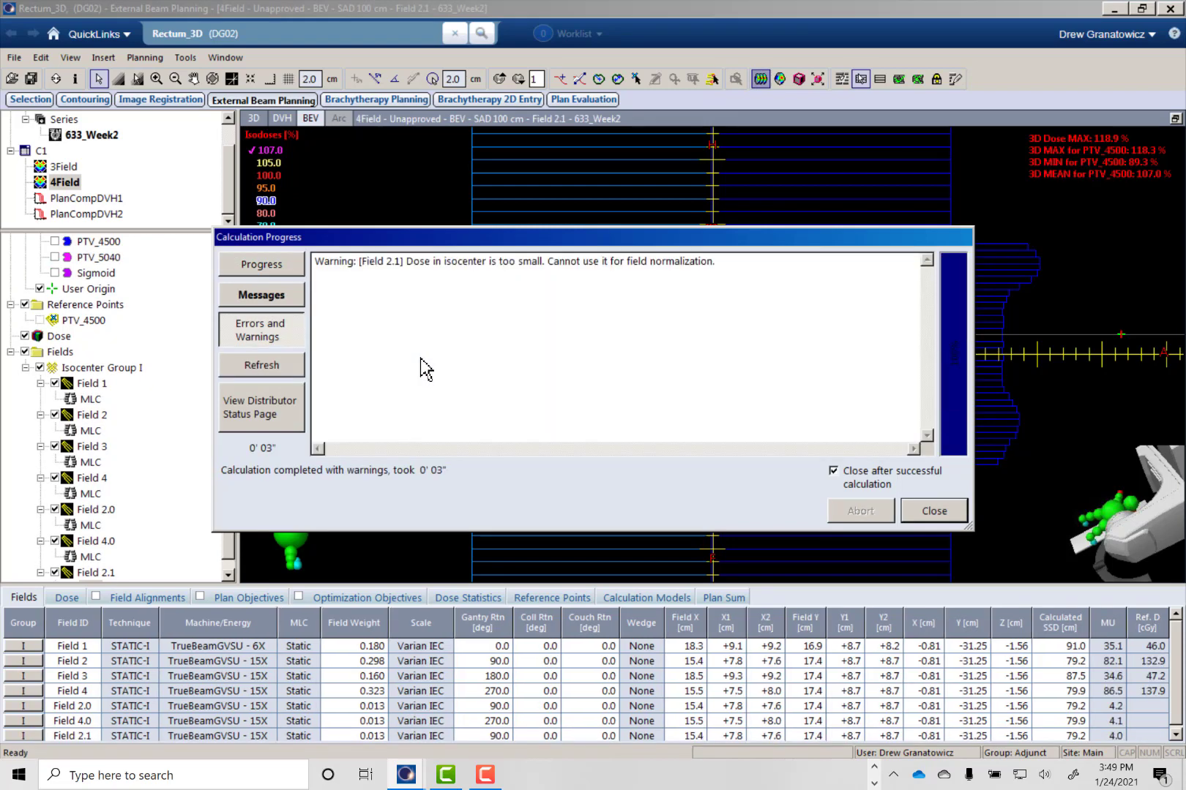
click(936, 512)
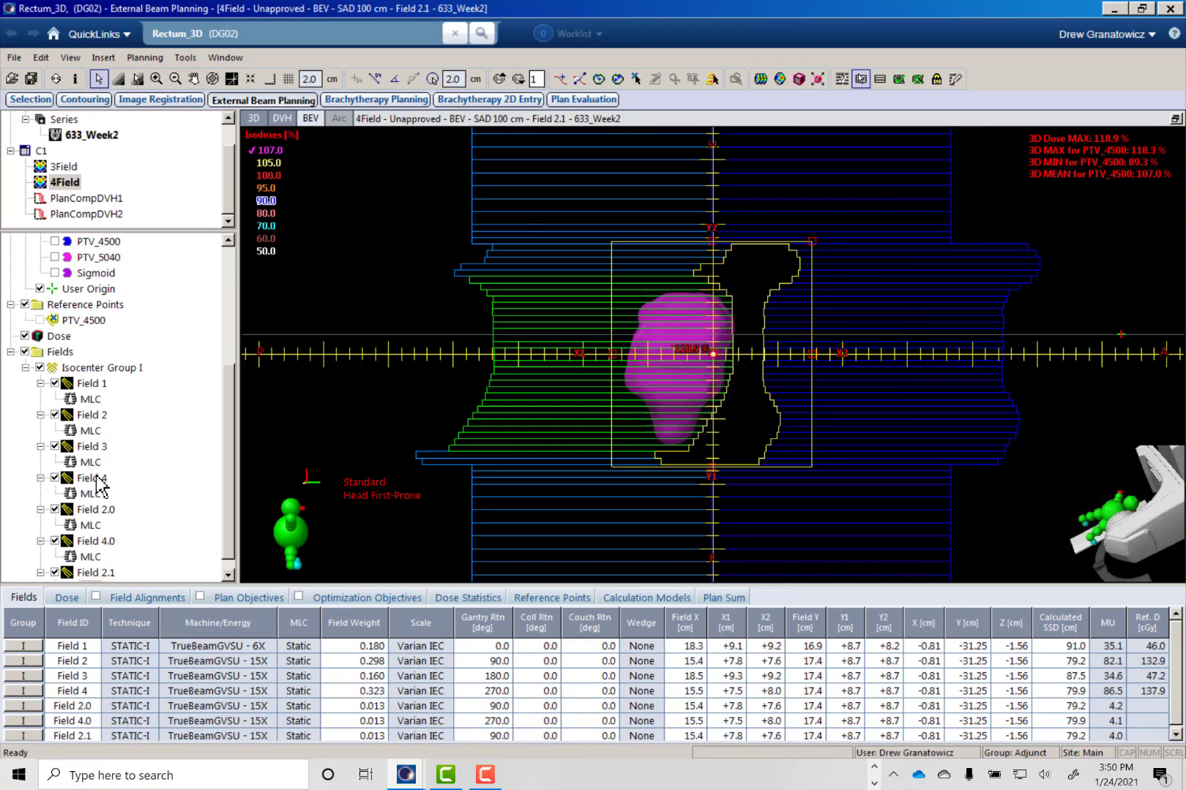
- Add another field-in-field subfield to Field 4 and draw its X2-side MLC leaves over the remaining 107 % dose cloud, with Fit MLC to Middle
scroll(233, 526, down, 1)
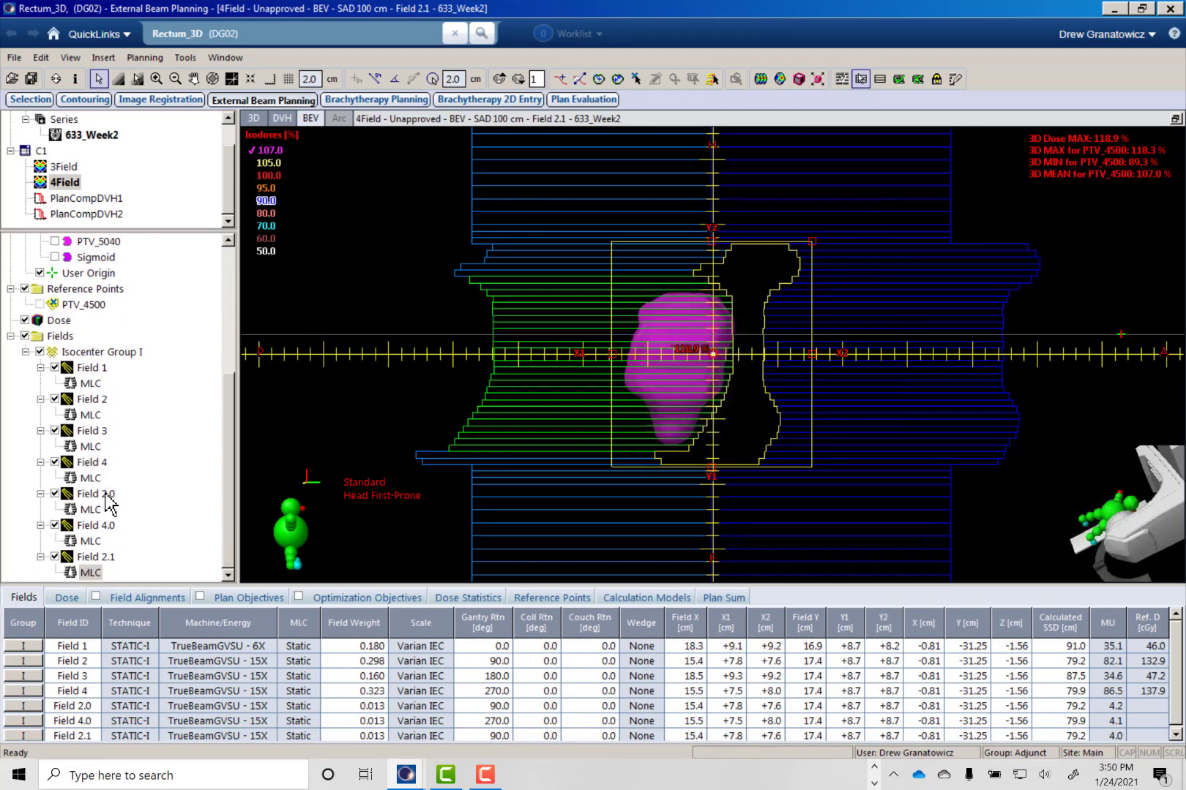
right_click(89, 464)
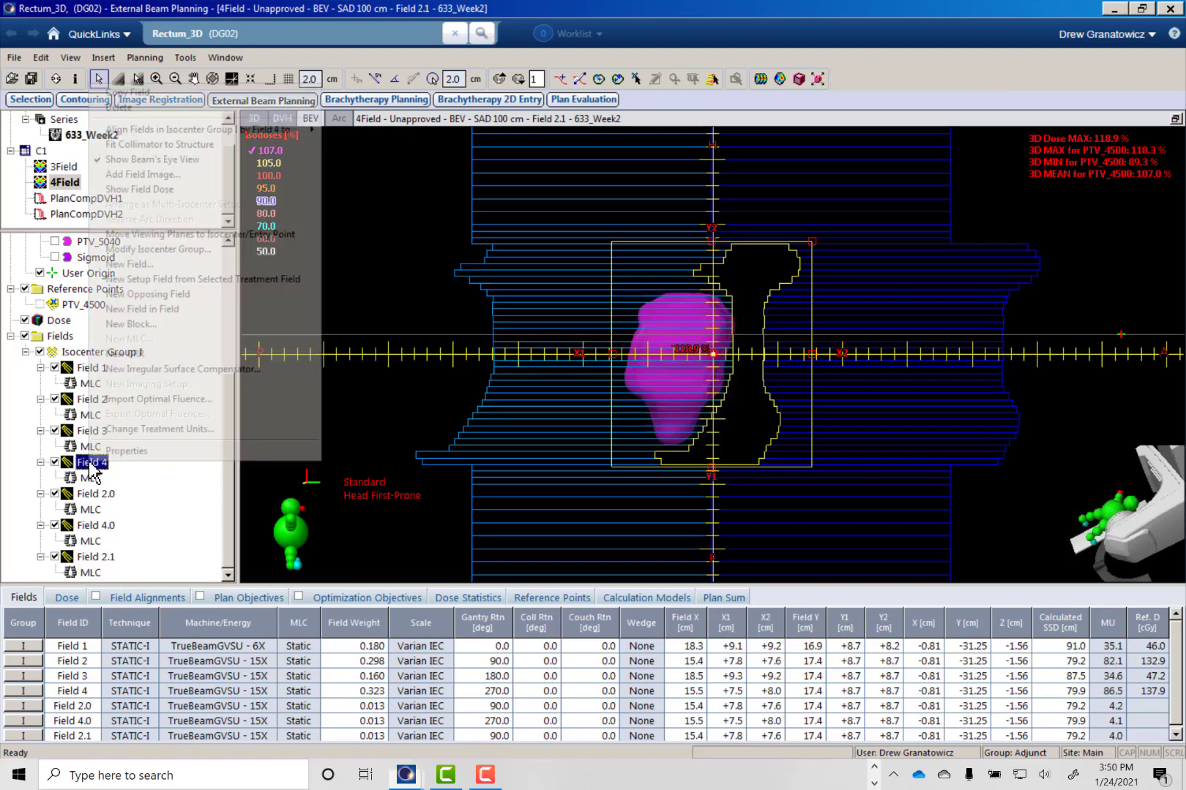
click(168, 311)
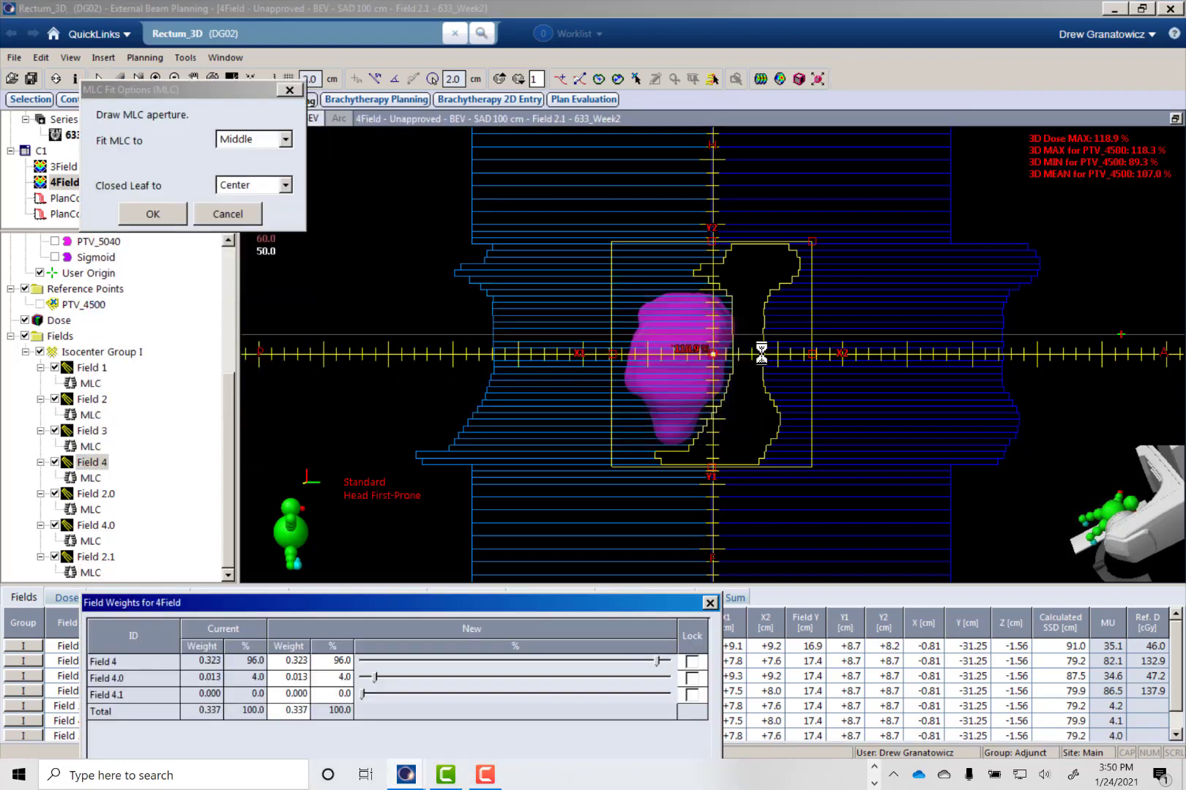
click(953, 81)
click(861, 79)
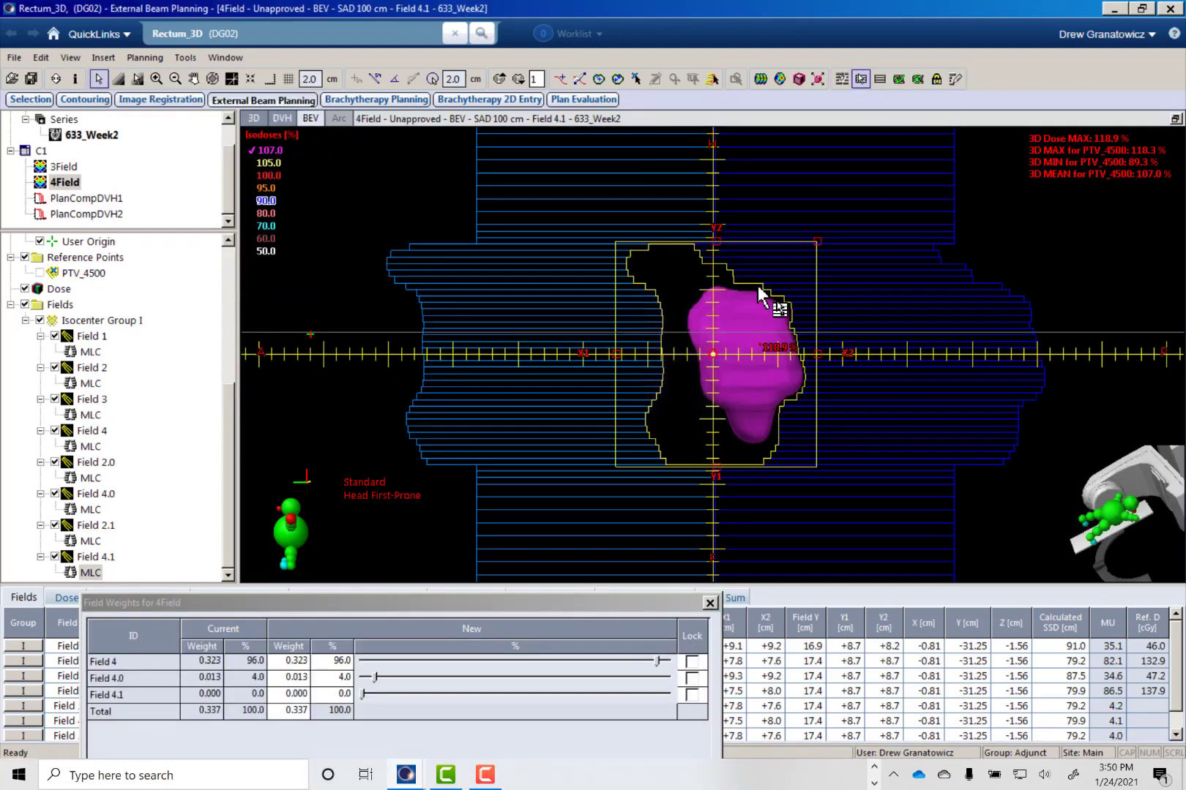
drag(774, 289, 797, 458)
click(954, 78)
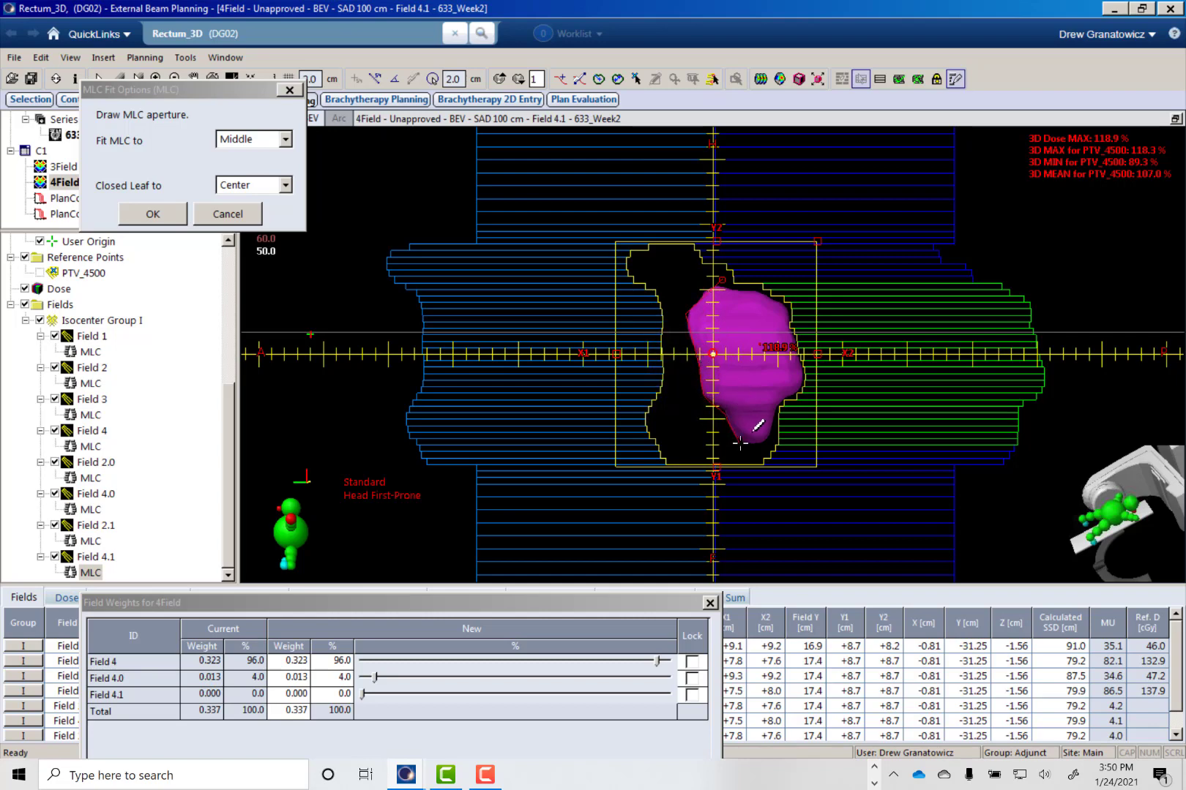
mouse_move(712, 476)
mouse_down()
mouse_move(679, 316)
mouse_move(714, 283)
mouse_up()
- Lock the weights of Fields 4.0 and 4.1, set Field 4.1's share to 4 %, and apply the new weights
drag(530, 604, 495, 545)
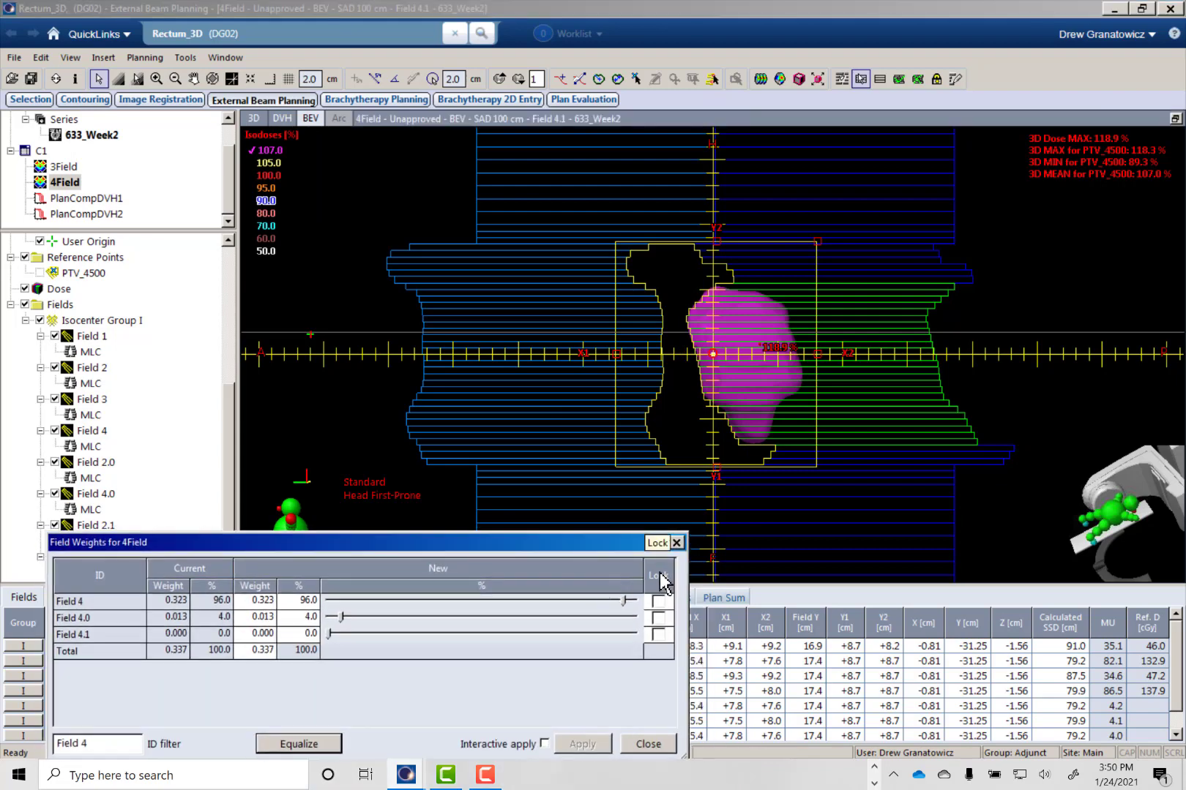
click(658, 617)
click(658, 634)
click(291, 635)
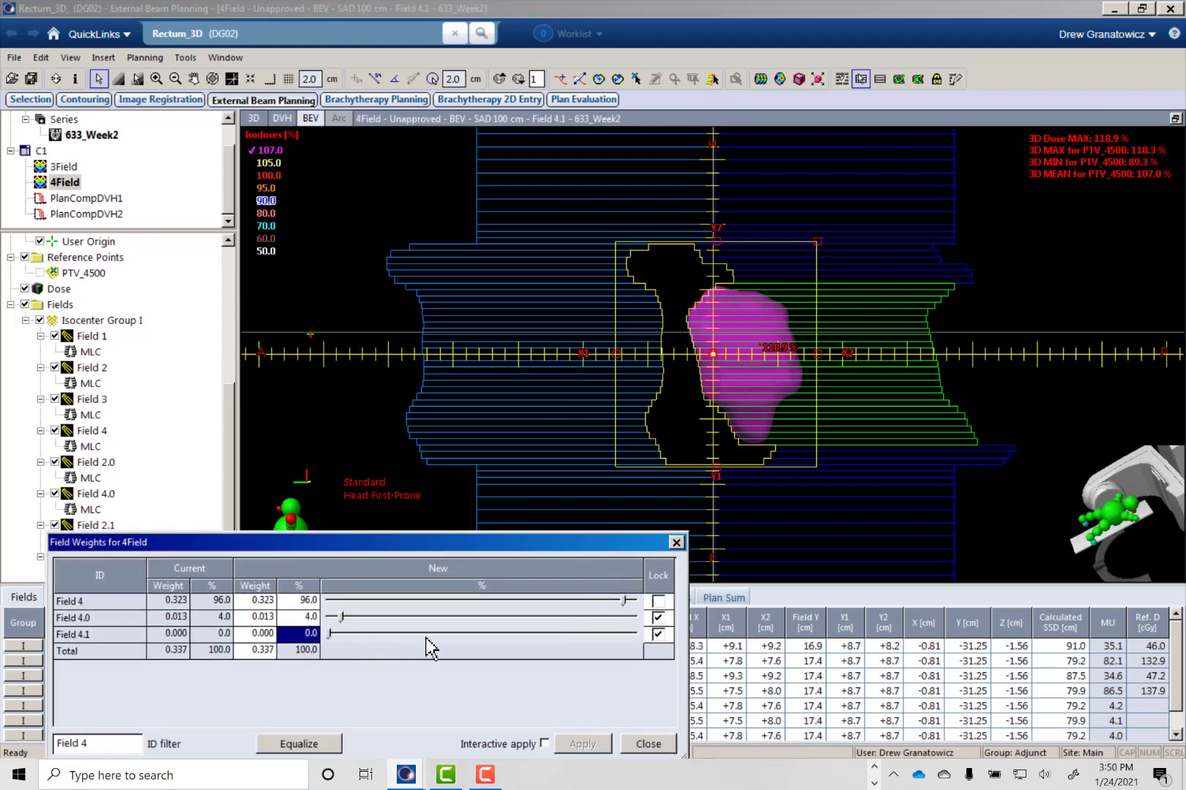
text(4)
click(583, 743)
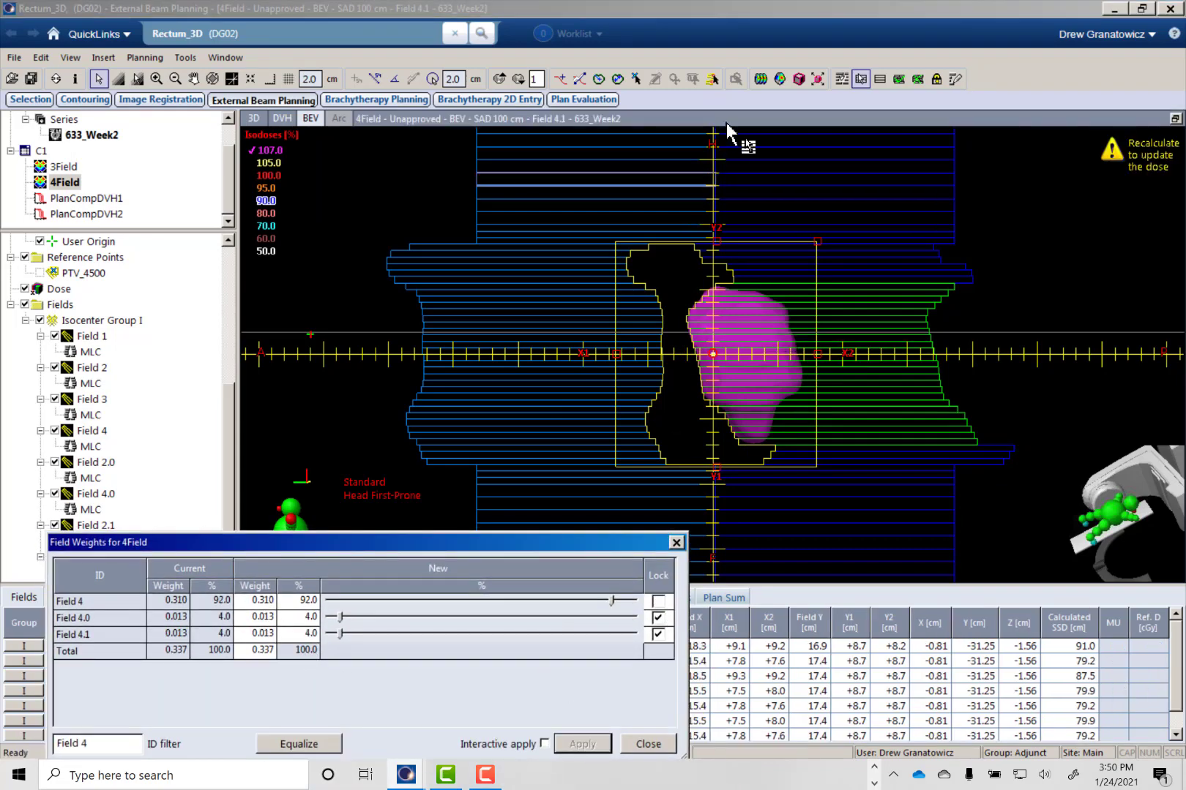
- Recalculate the 4Field plan's volume dose with Field 4.1, dismiss the calculation report, and close the field weights
click(761, 79)
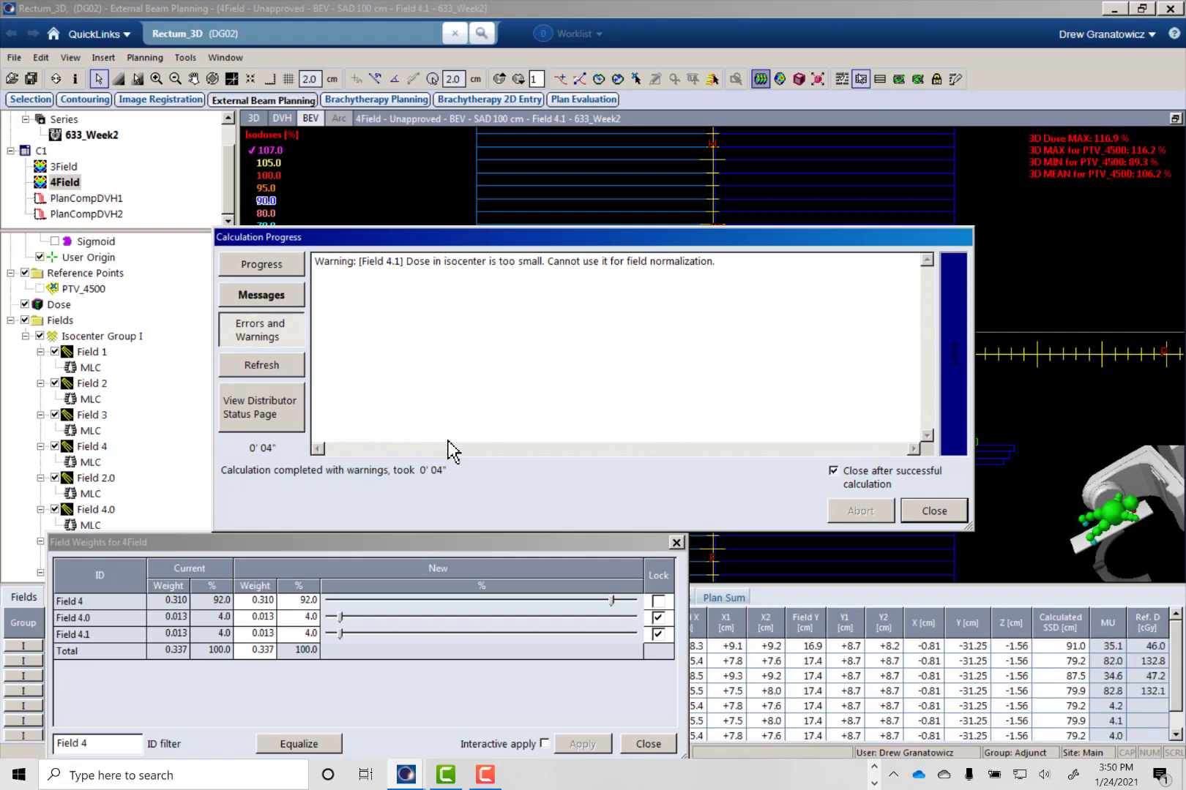
click(933, 510)
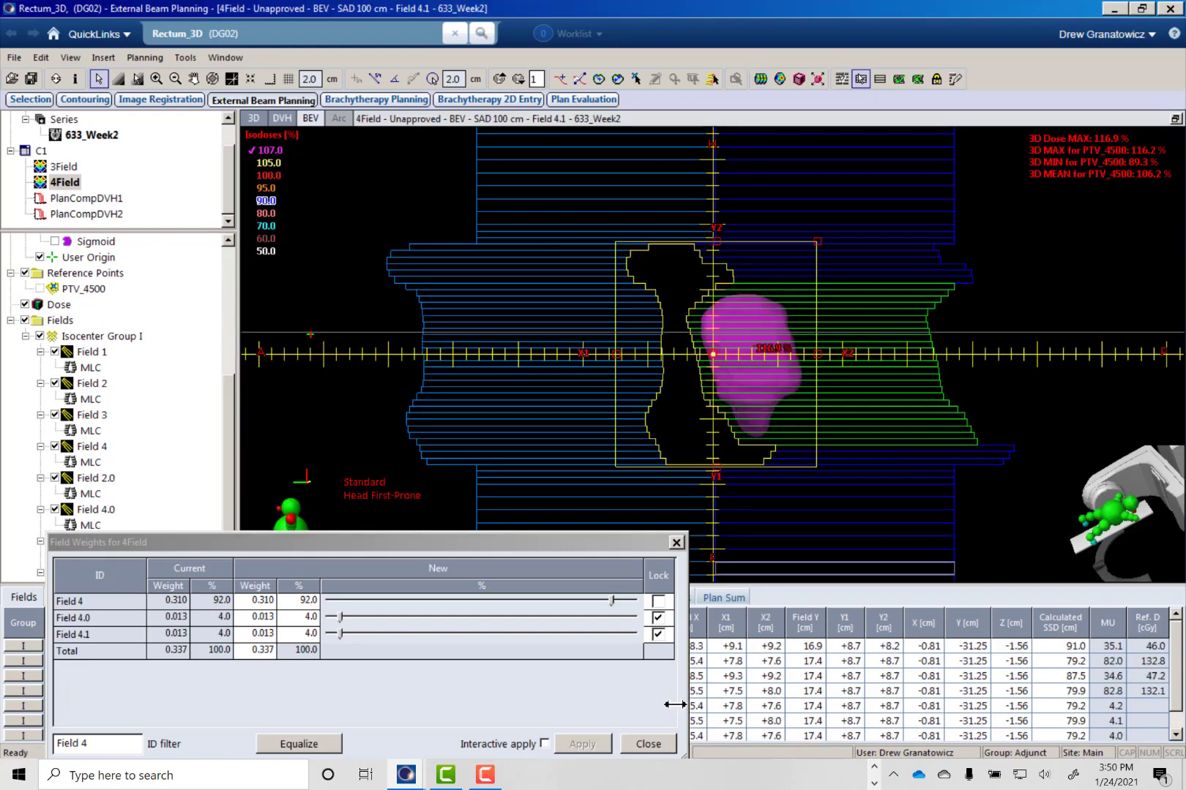
click(655, 746)
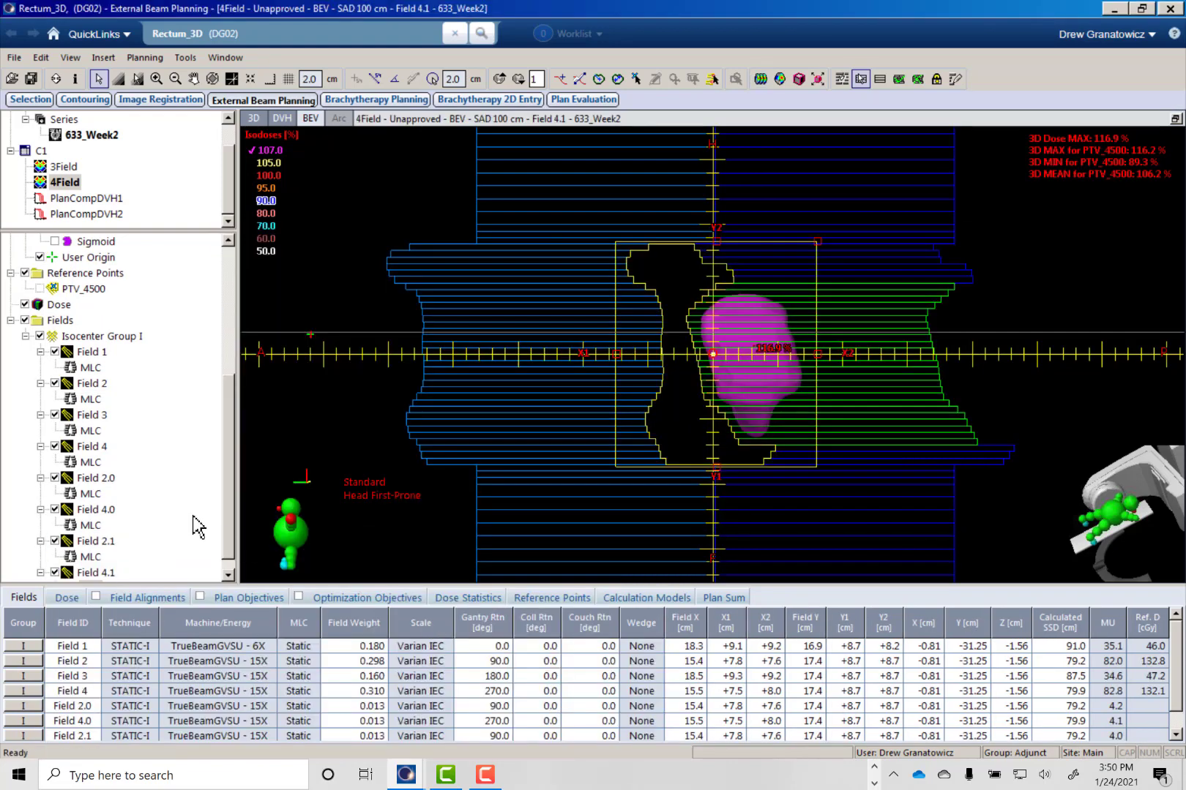
- Add another field-in-field subfield to Field 2 and draw its X1-side MLC leaves over the remaining 107 % dose cloud, with Fit MLC to Middle
right_click(98, 387)
click(278, 233)
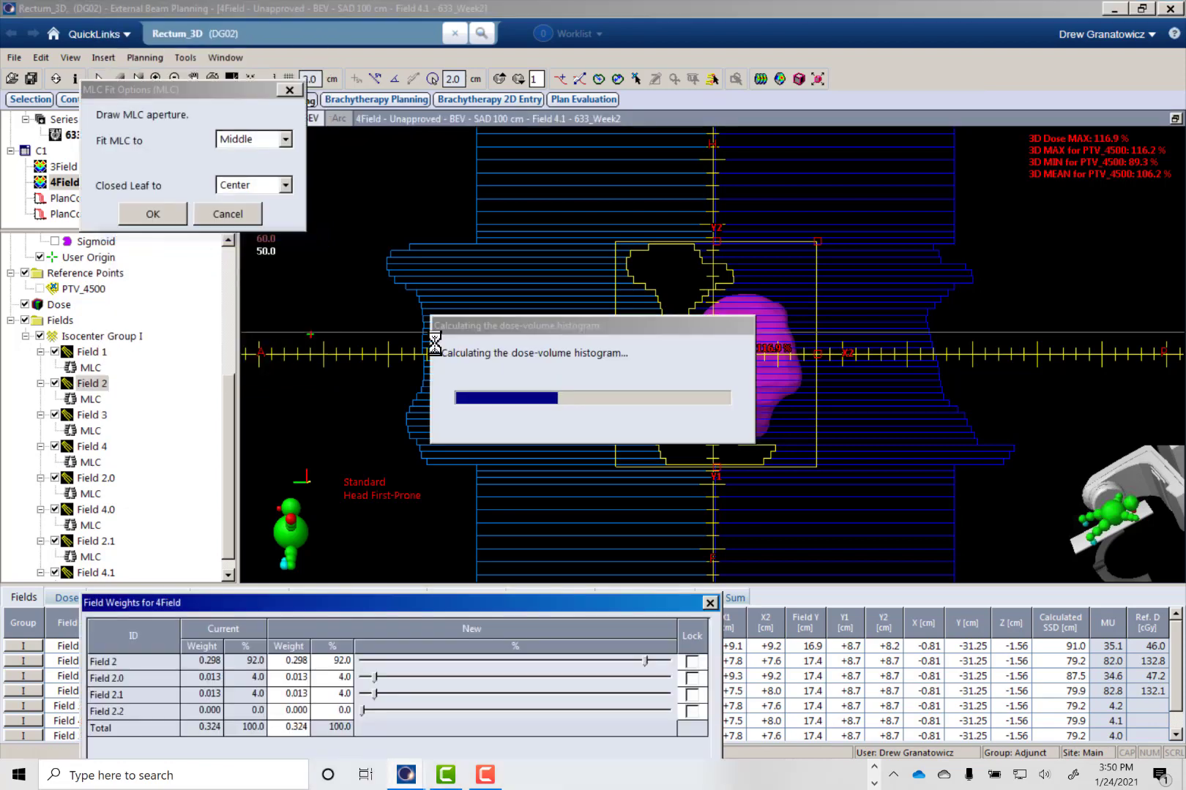
click(861, 80)
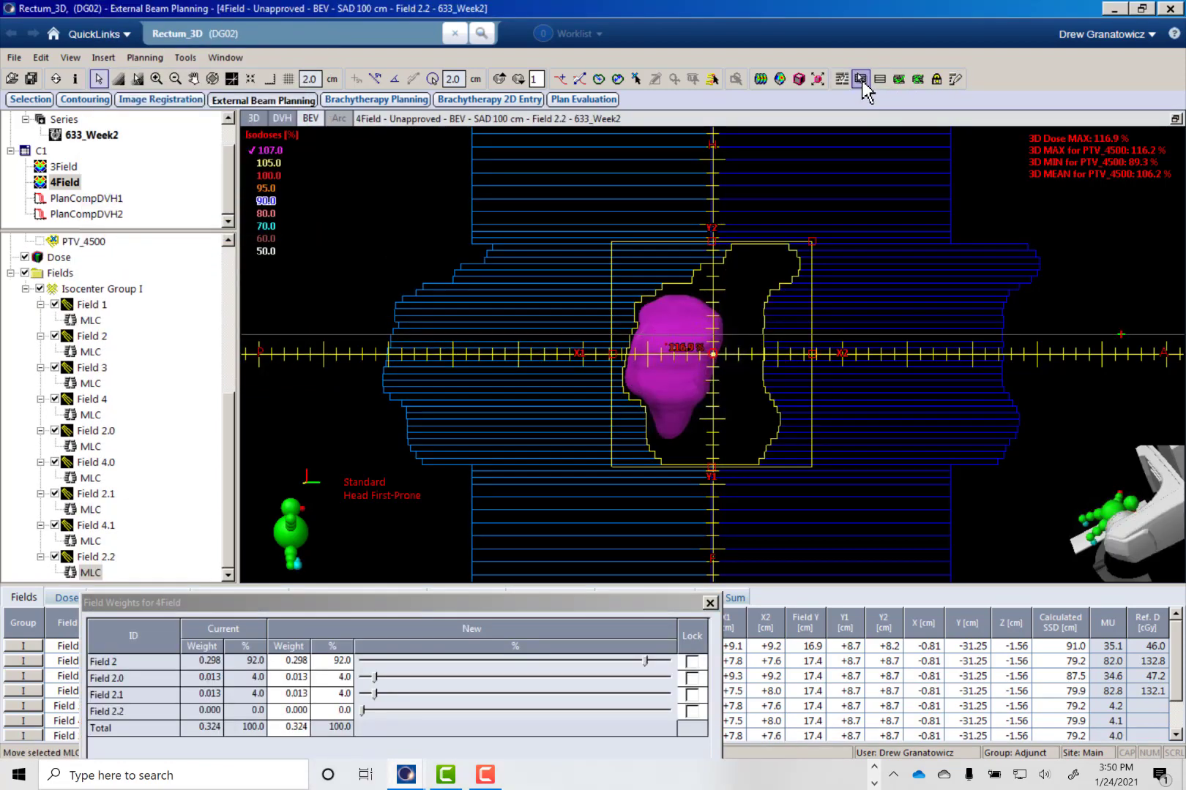
click(652, 293)
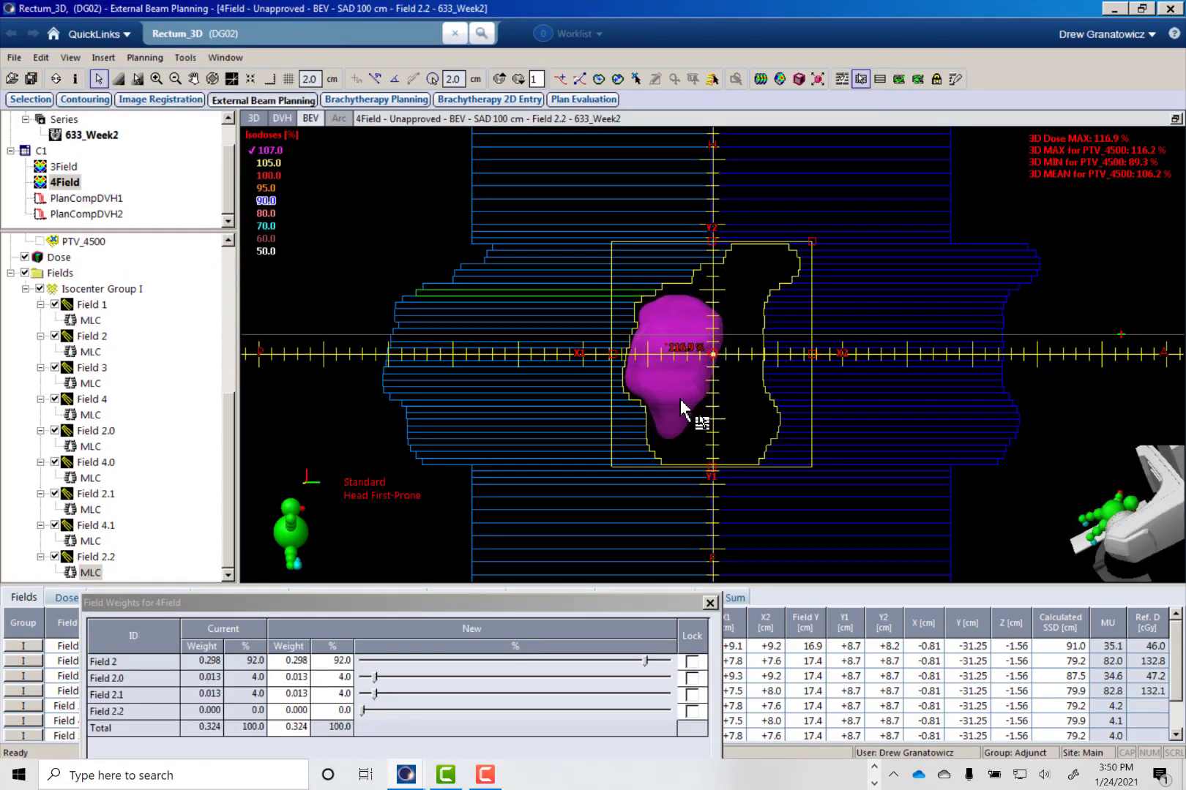
shift+click(644, 439)
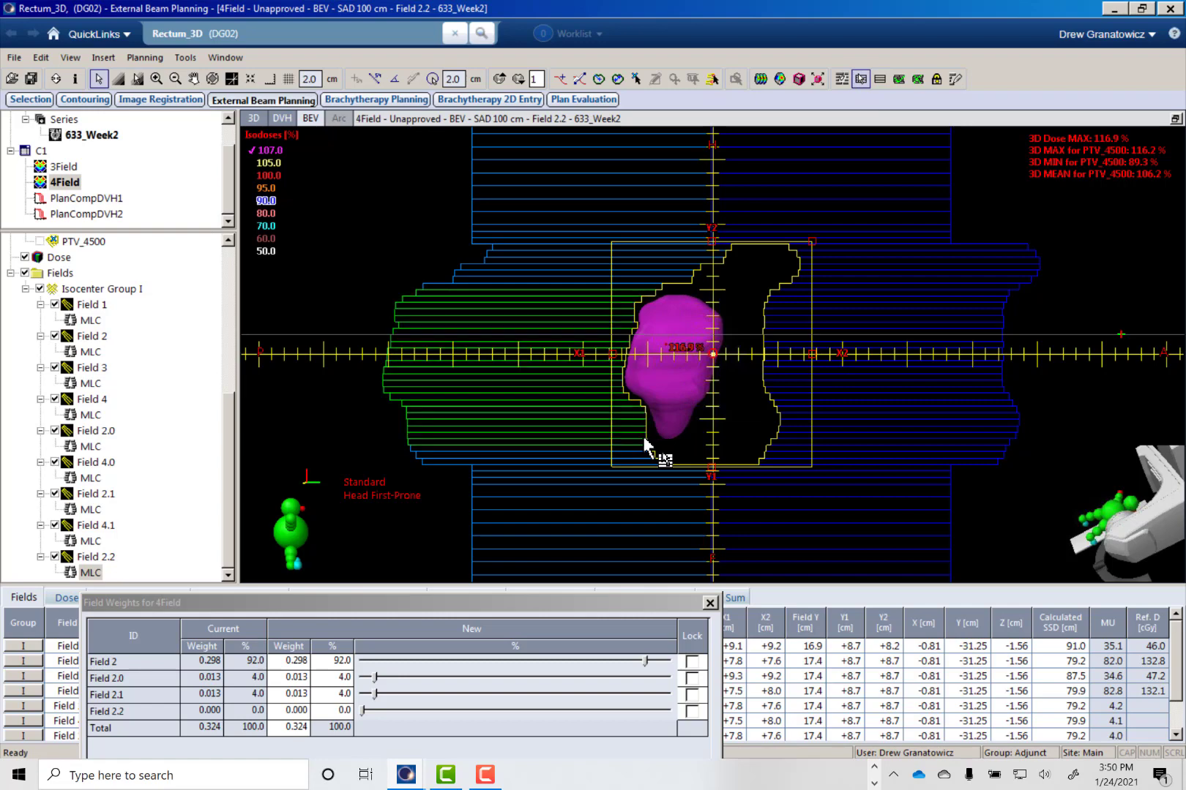
click(954, 79)
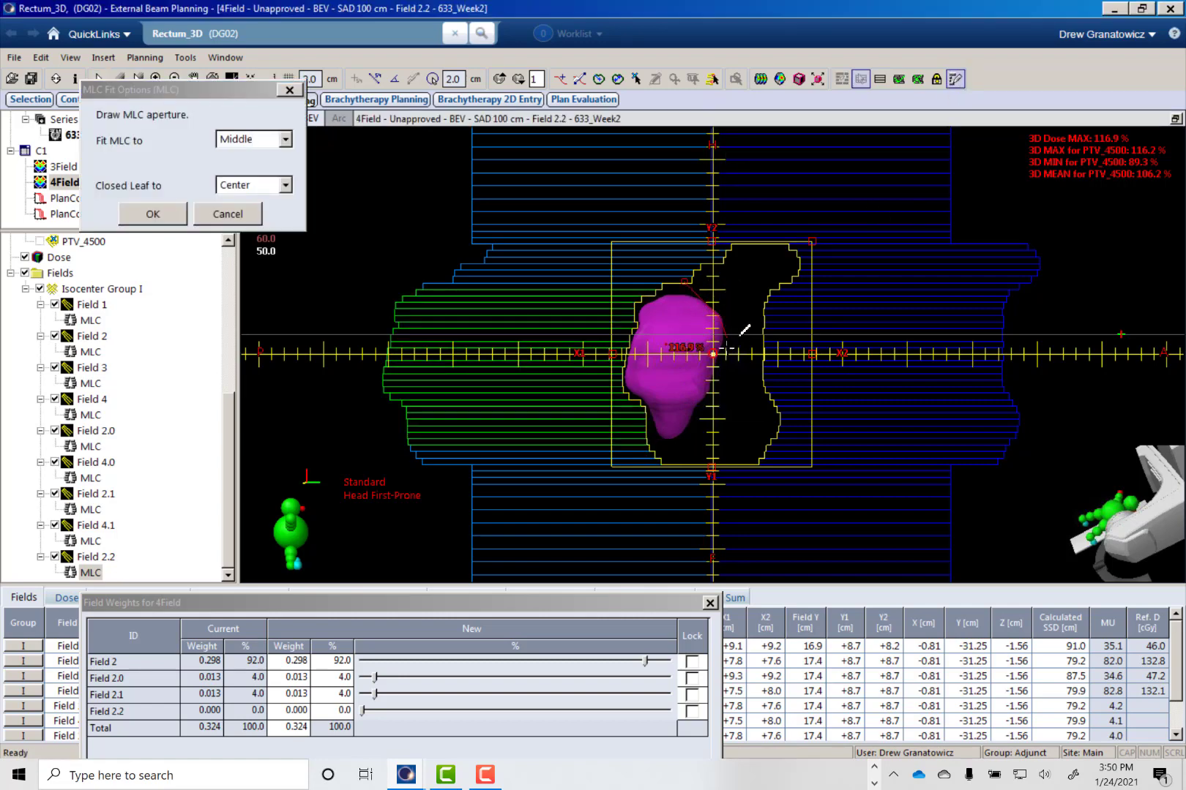
drag(708, 399, 683, 436)
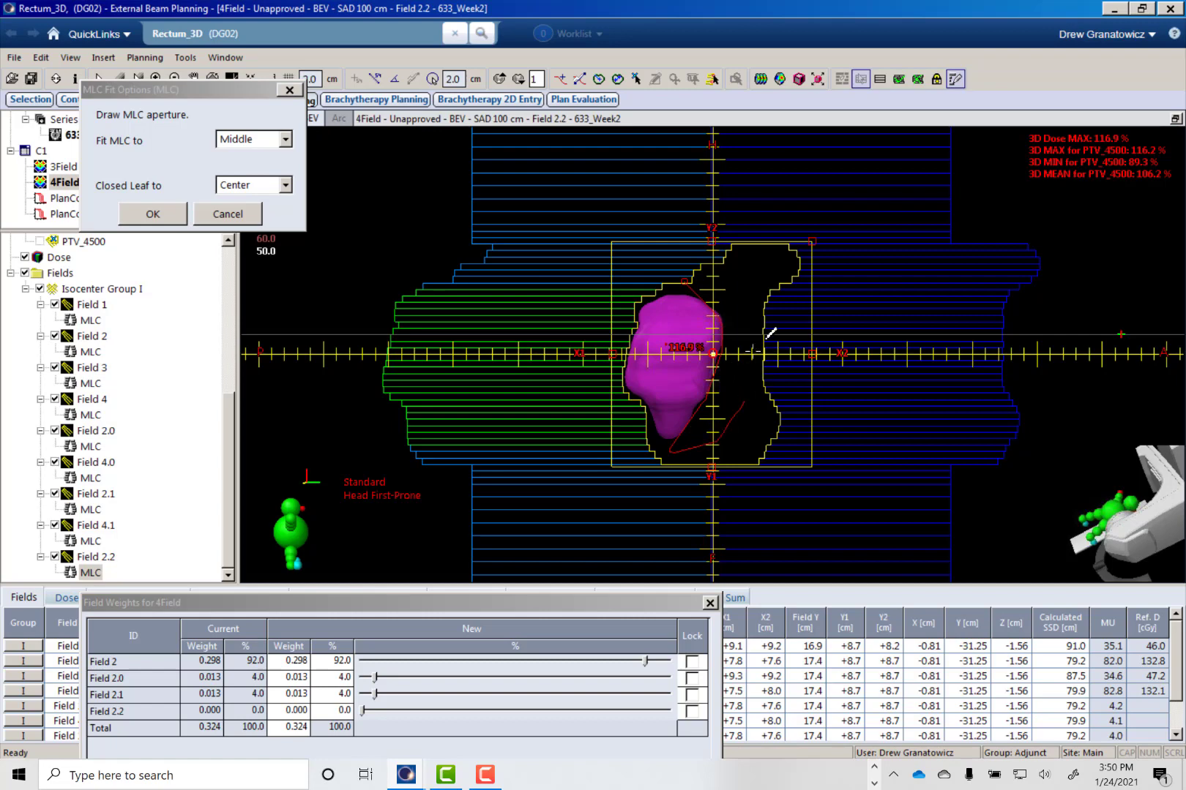
drag(702, 270, 687, 282)
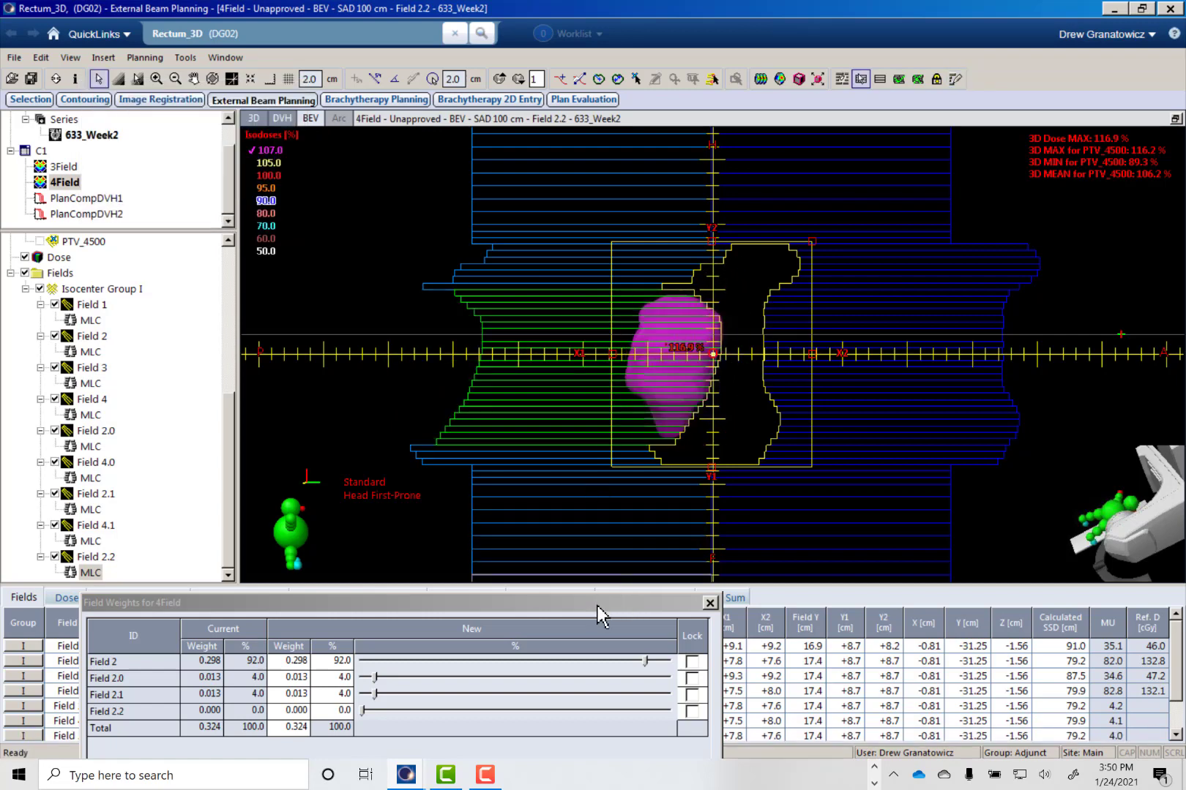
- Lock the weights of Fields 2.0, 2.1 and 2.2, set Field 2.2's share to 4 %, and apply the new weights
drag(596, 605, 568, 492)
click(663, 550)
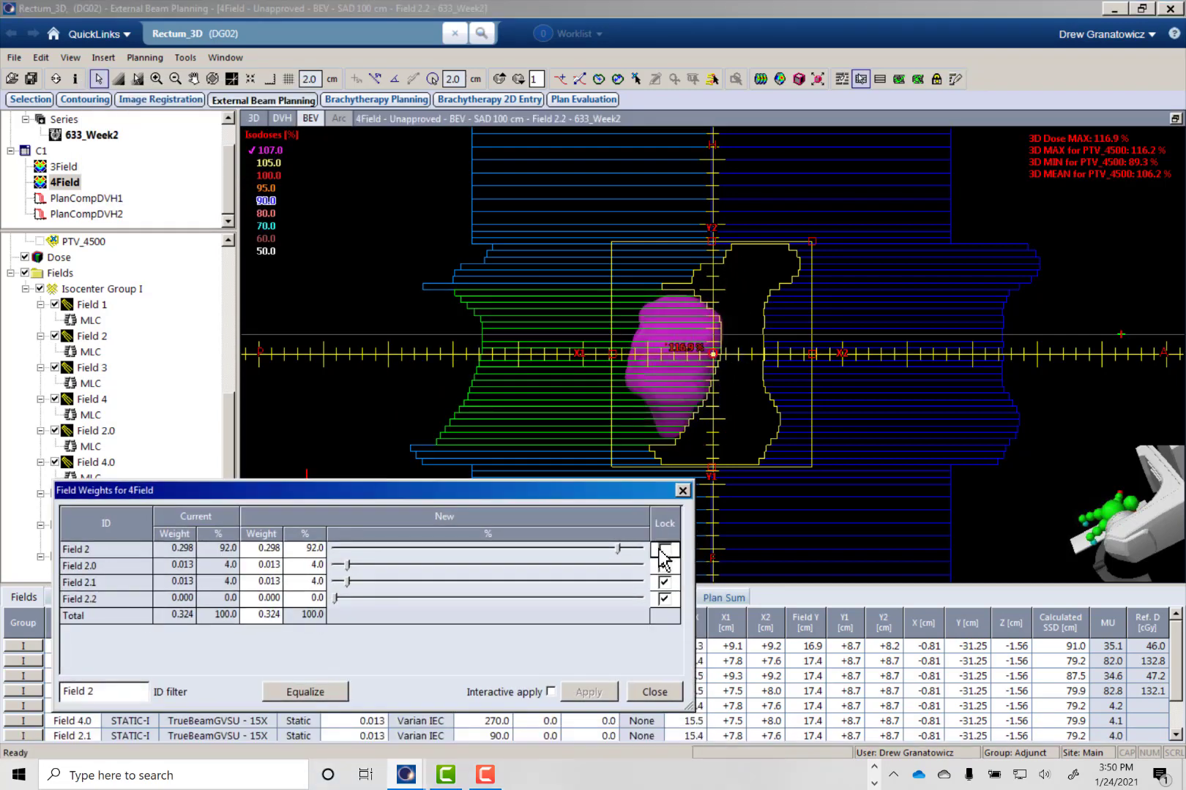
click(312, 599)
click(589, 691)
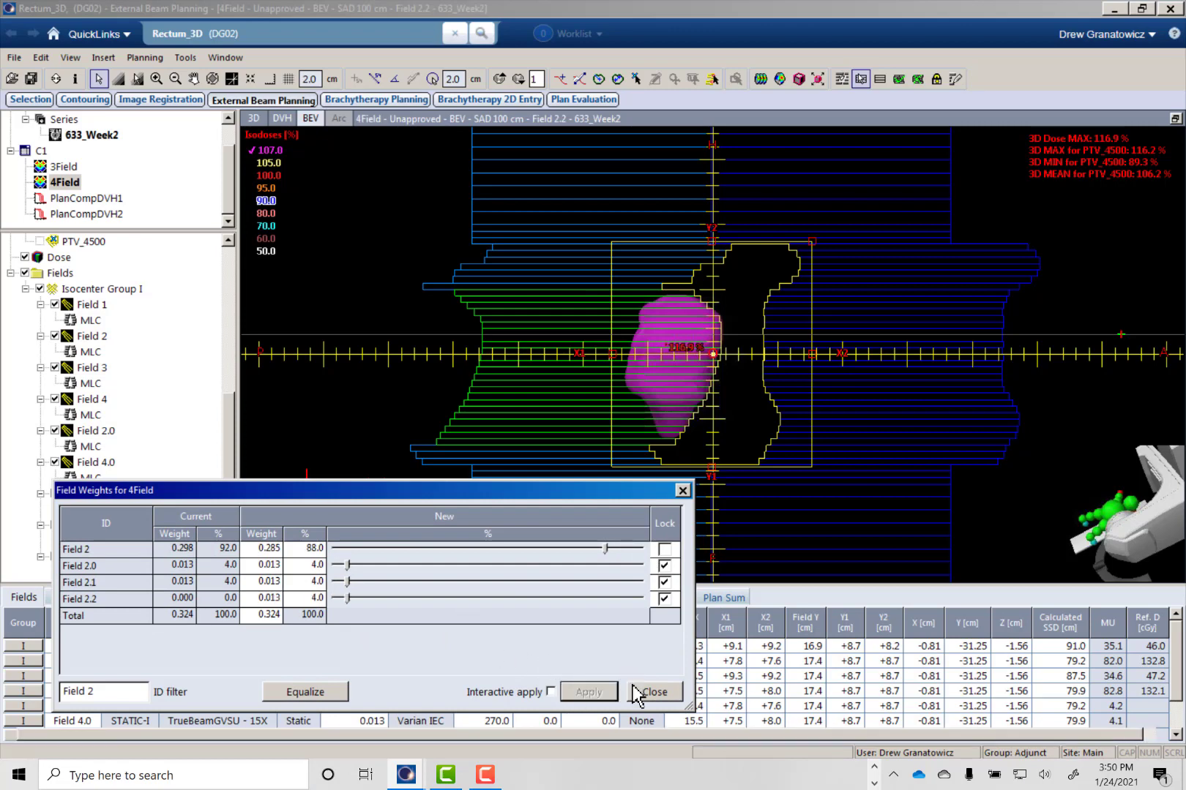
- Close the field weights, recalculate the 4Field plan's volume dose with Field 2.2, and dismiss the calculation report
click(653, 691)
click(760, 78)
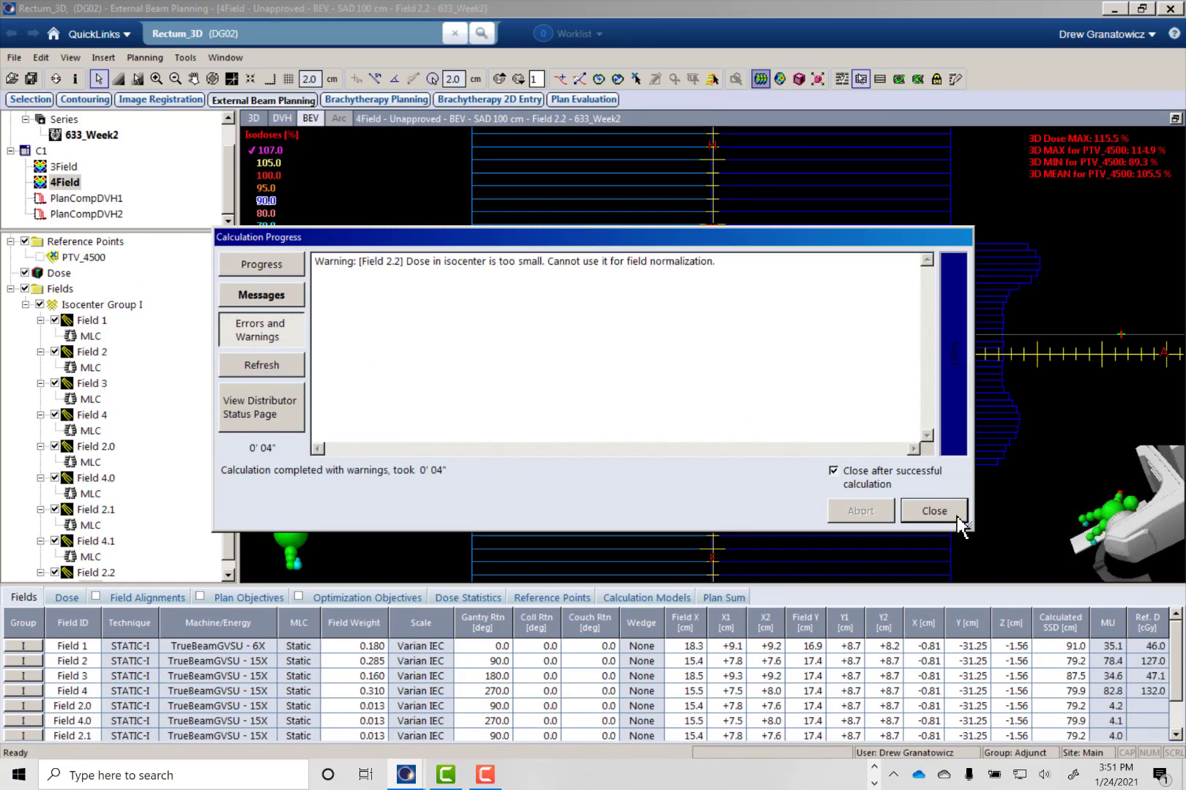
click(931, 510)
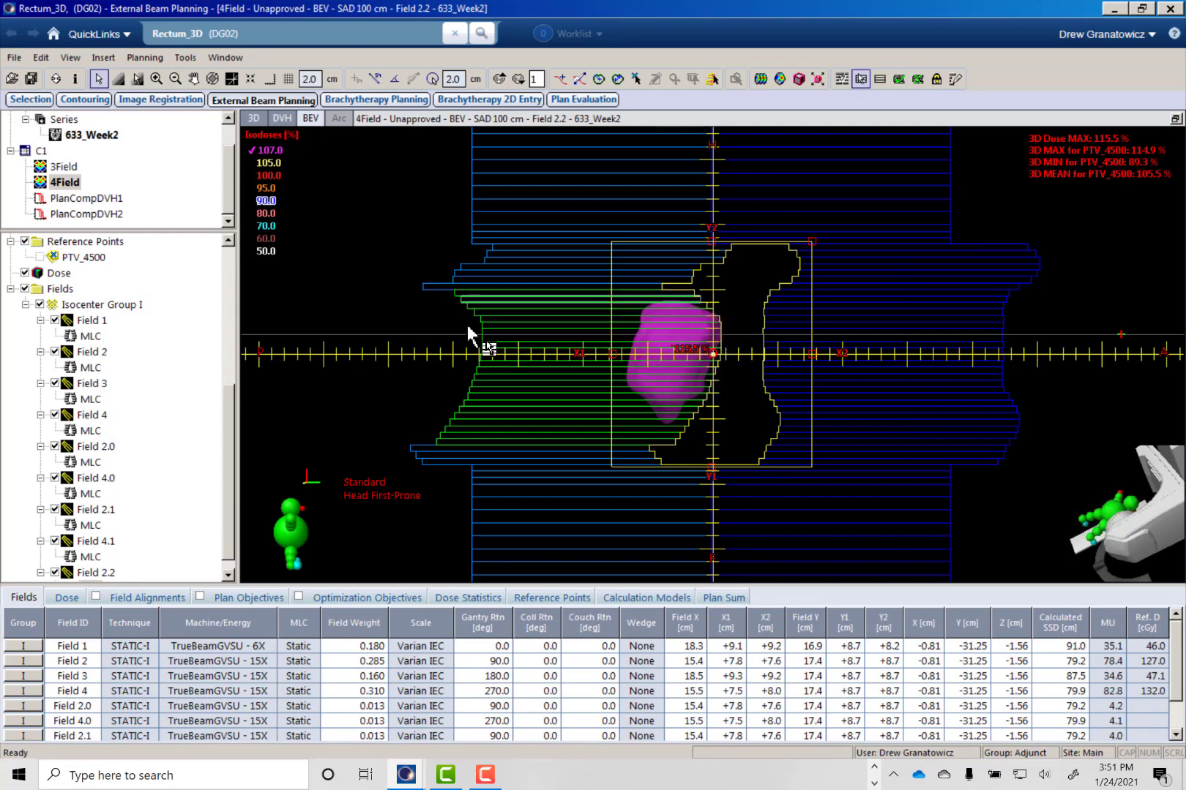
- Compare the MLC shapes of Fields 2, 2.0, 2.1 and 2.2 in the beam's eye view, and review the subfields' monitor units
click(91, 368)
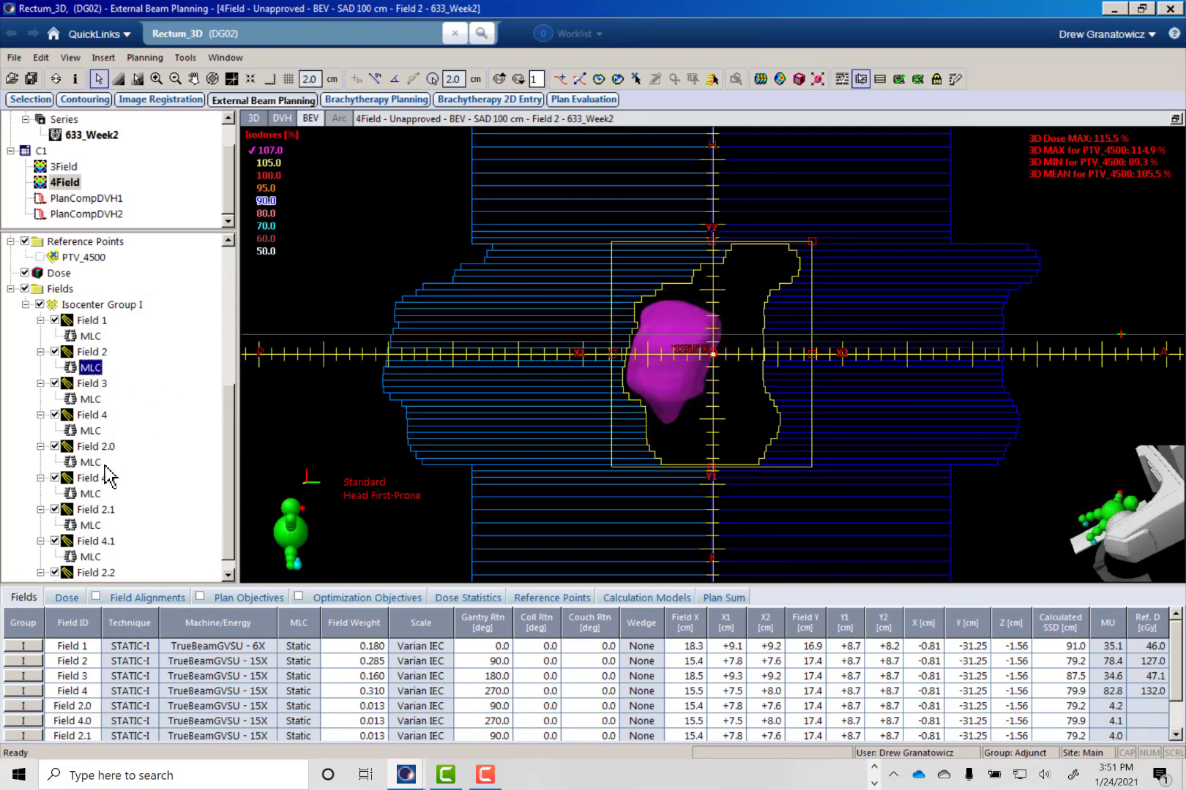
click(90, 462)
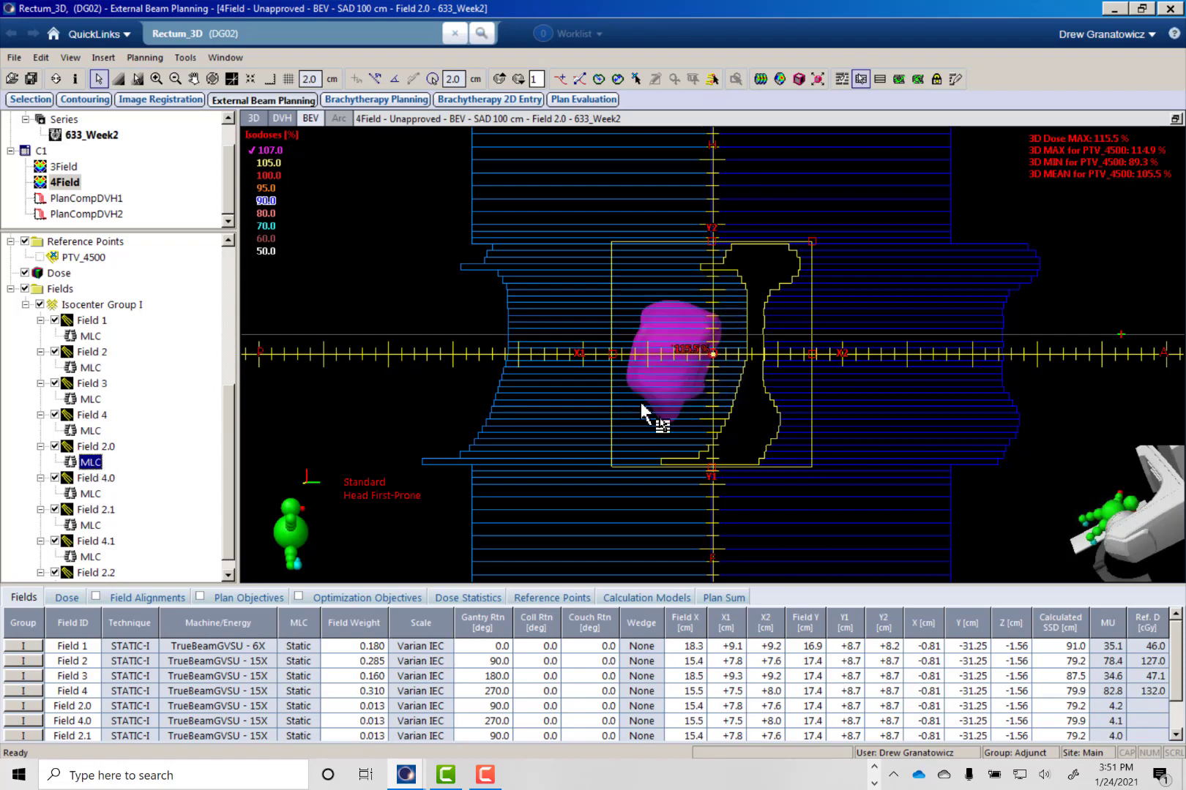
click(91, 525)
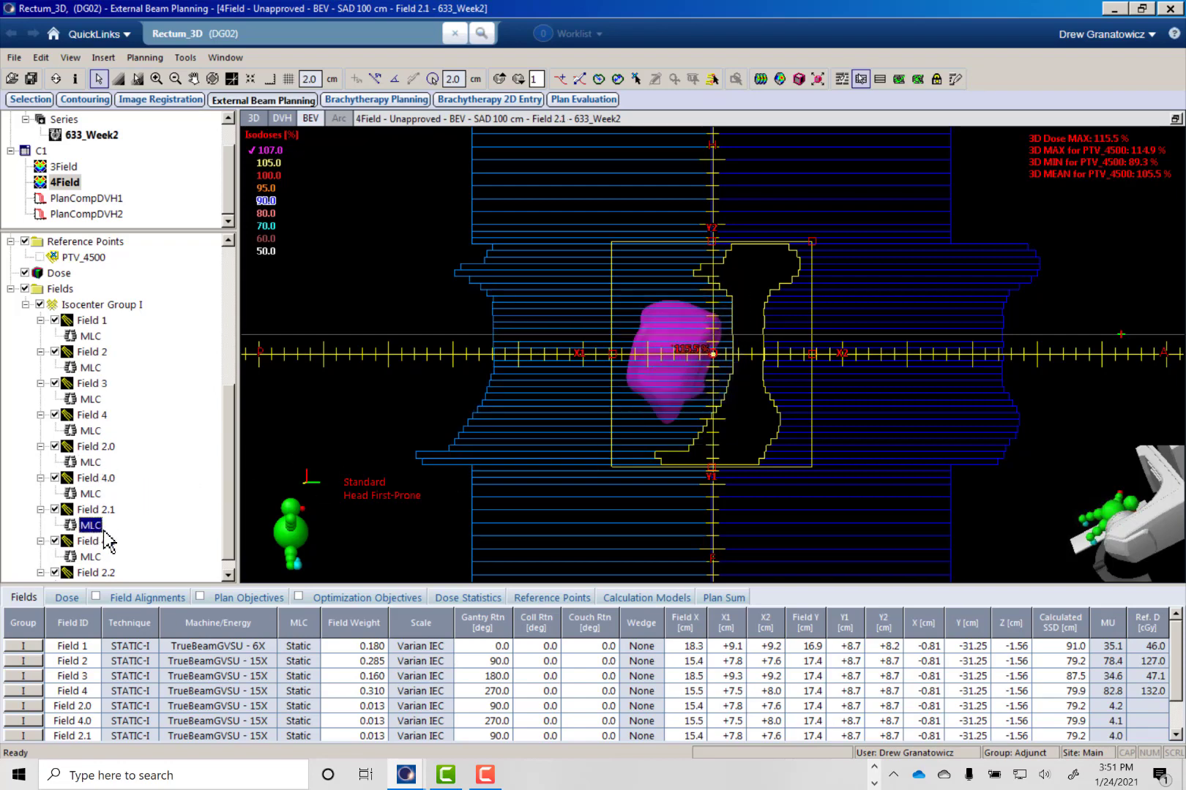
scroll(108, 545, down, 1)
click(91, 572)
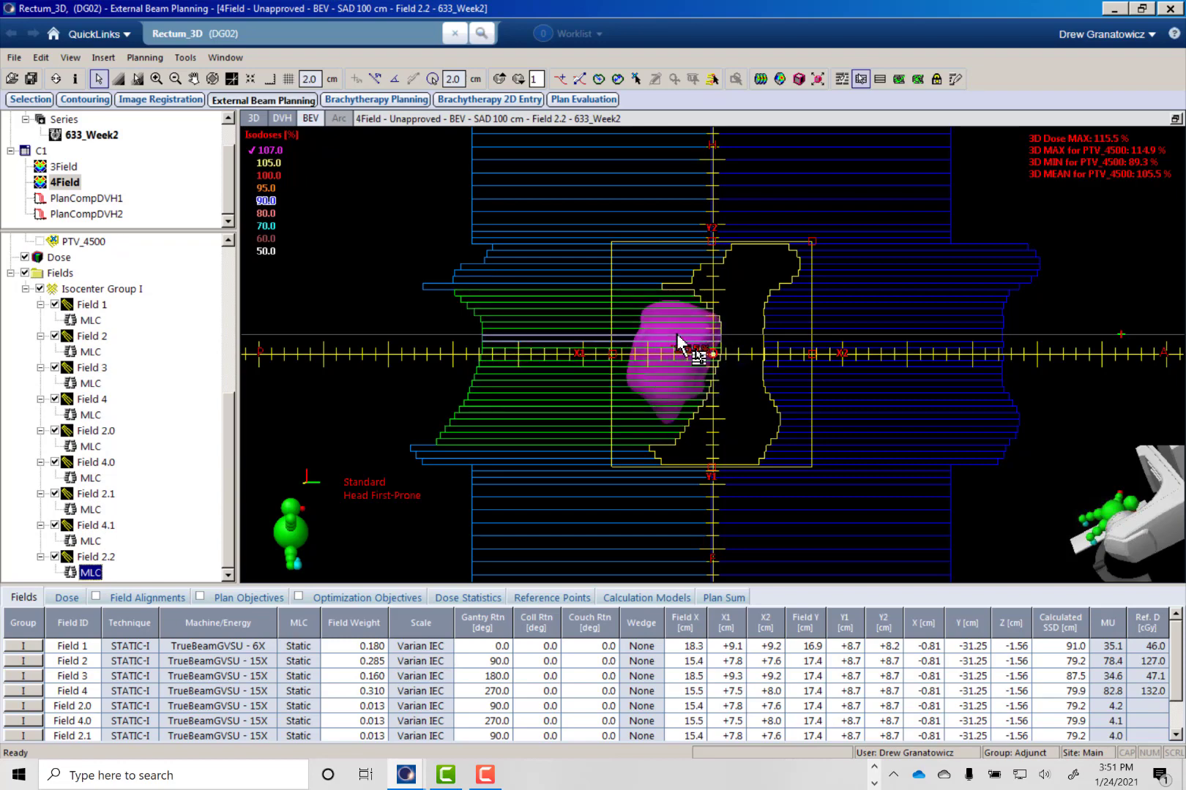
scroll(1179, 699, down, 1)
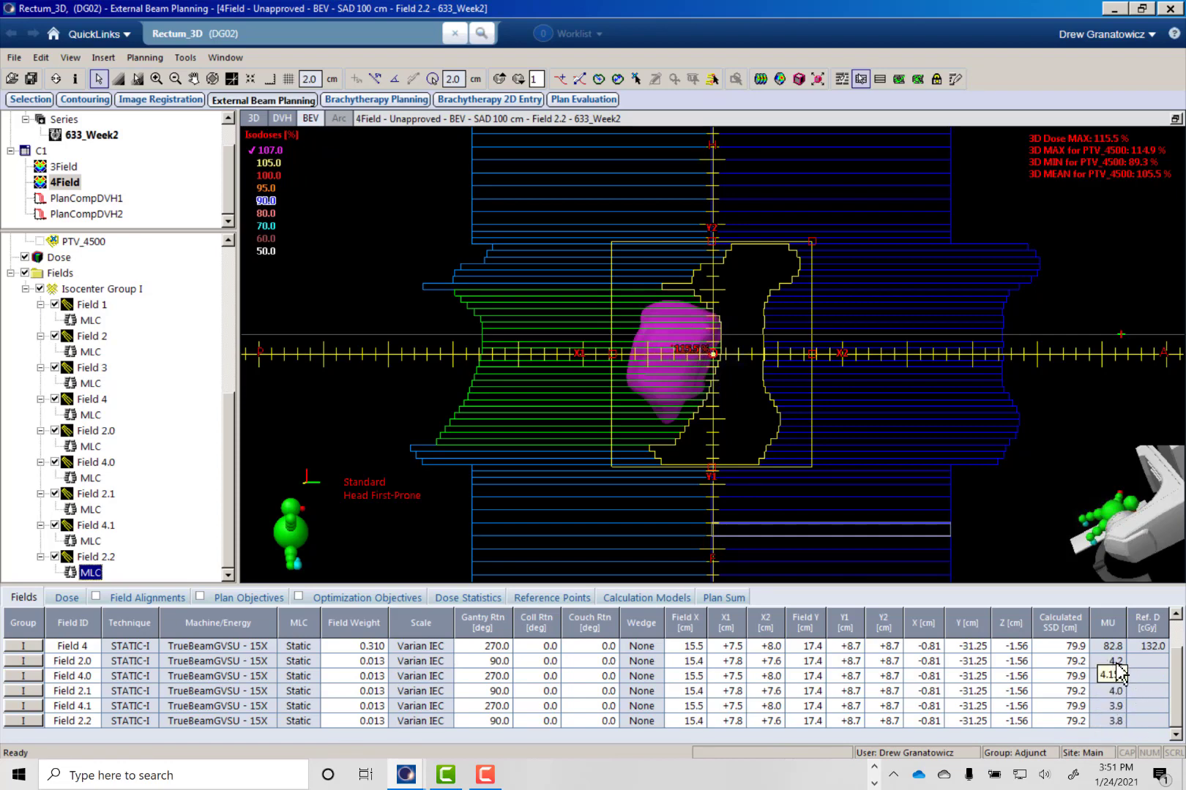
scroll(1175, 667, up, 1)
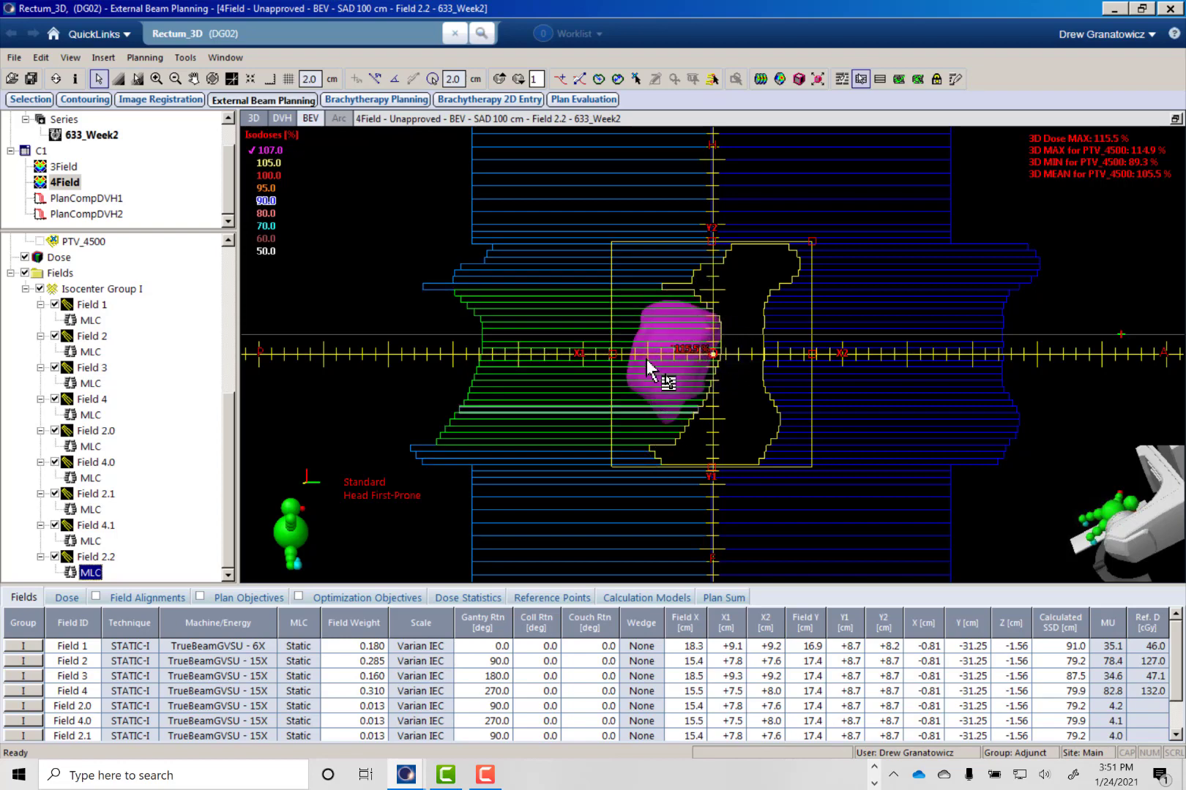
- Restore the four-view layout and examine the 4Field isodose coverage and hot spots through the transversal slices
click(1174, 121)
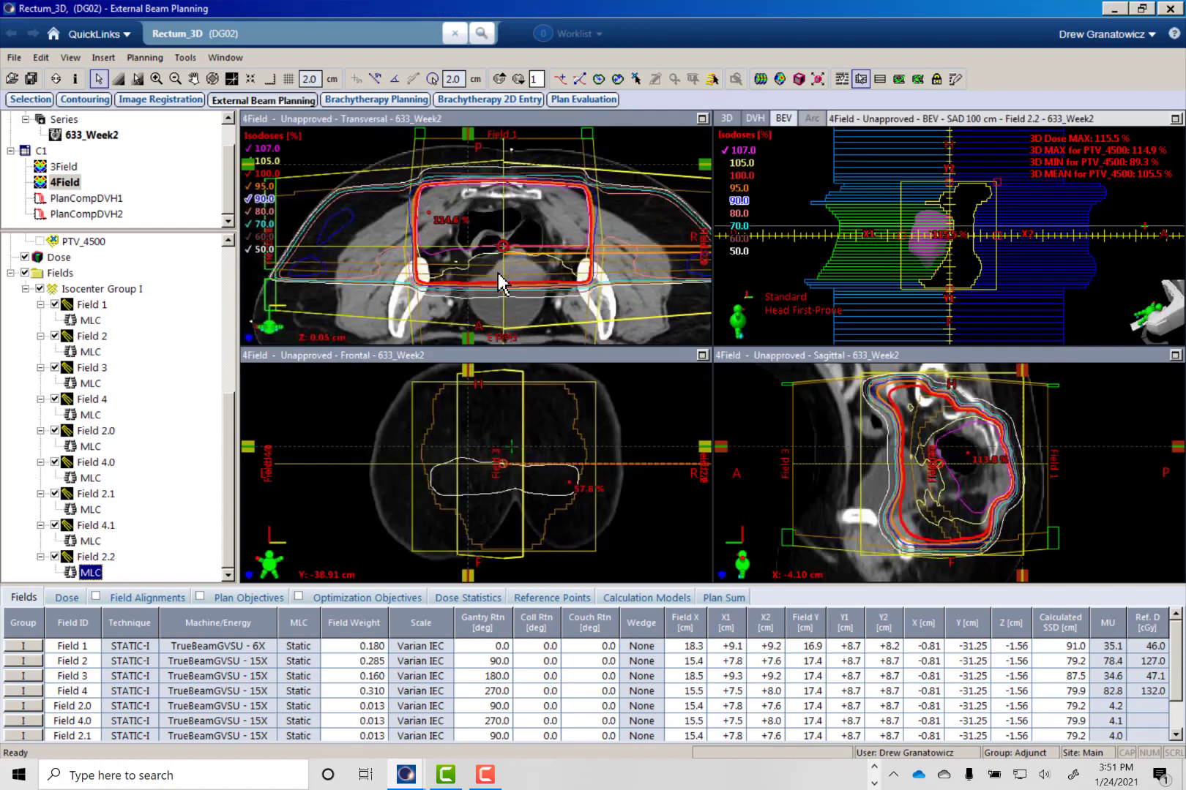
click(519, 120)
ctrl+scroll(503, 237, down, 2)
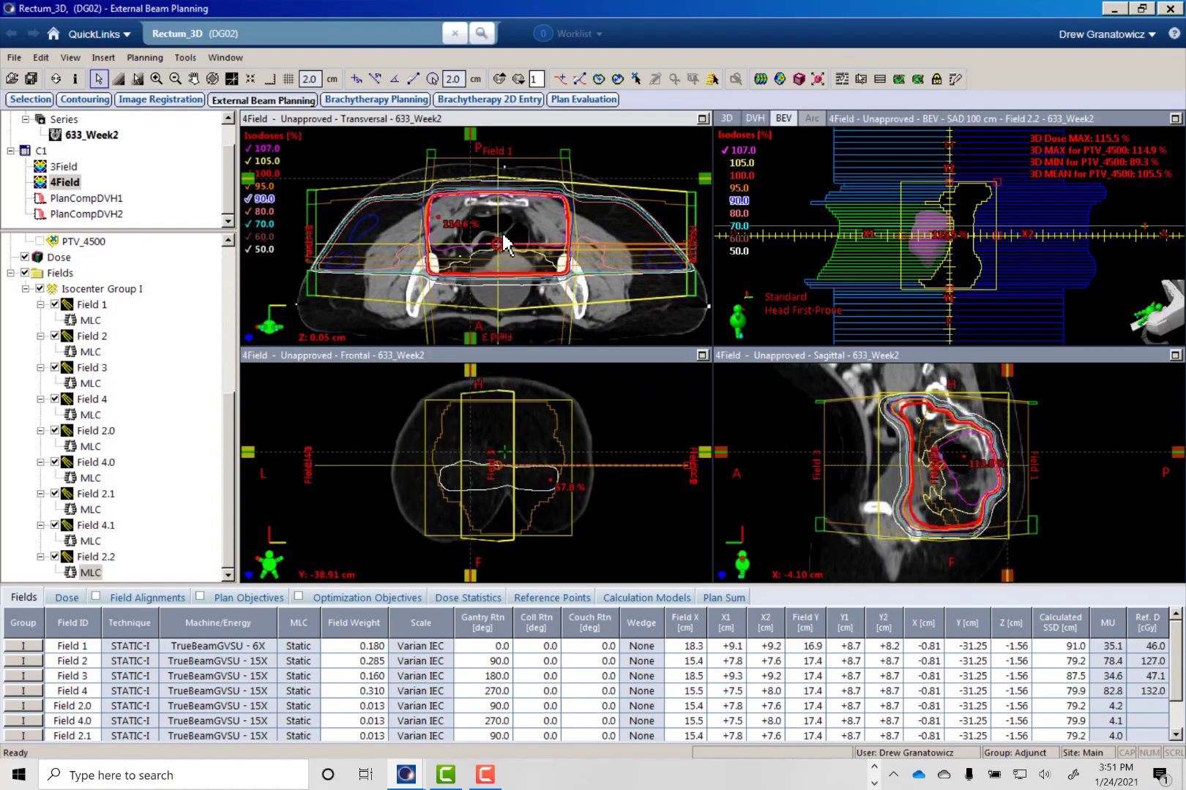
ctrl+scroll(503, 237, up, 3)
scroll(503, 237, up, 1)
scroll(516, 246, up, 11)
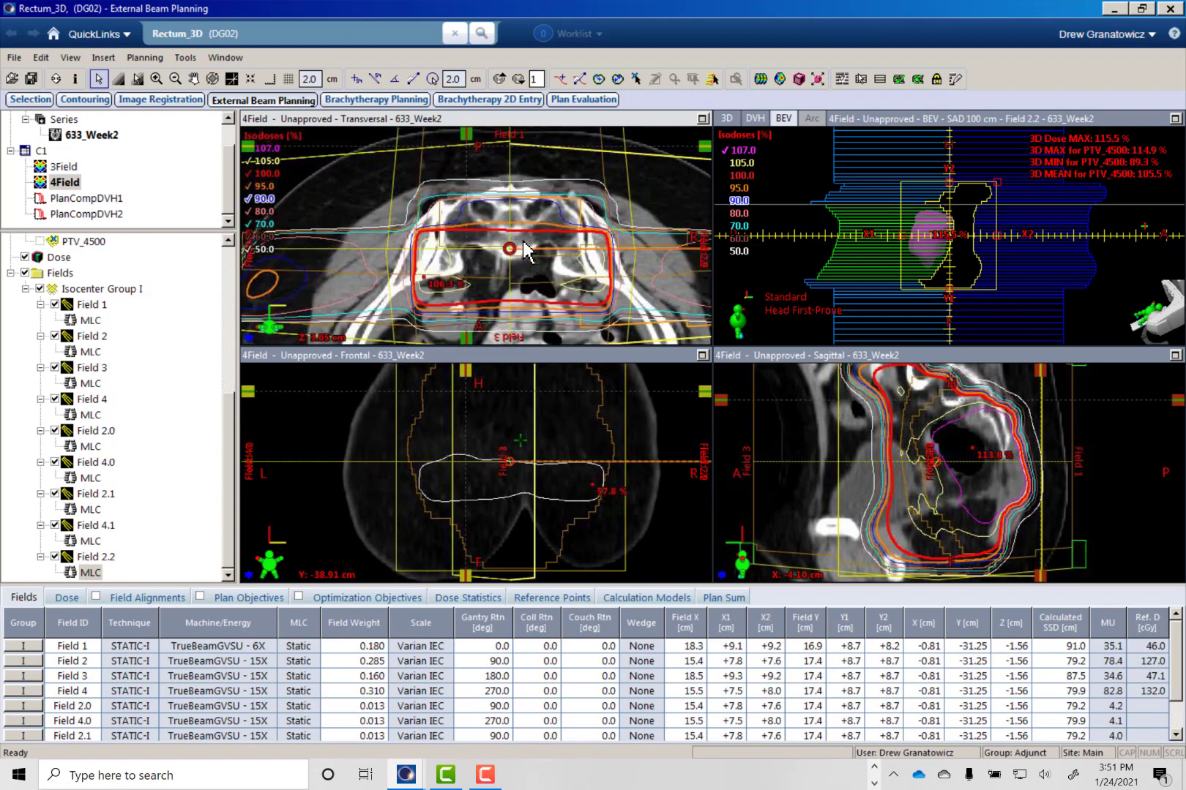
scroll(386, 233, down, 3)
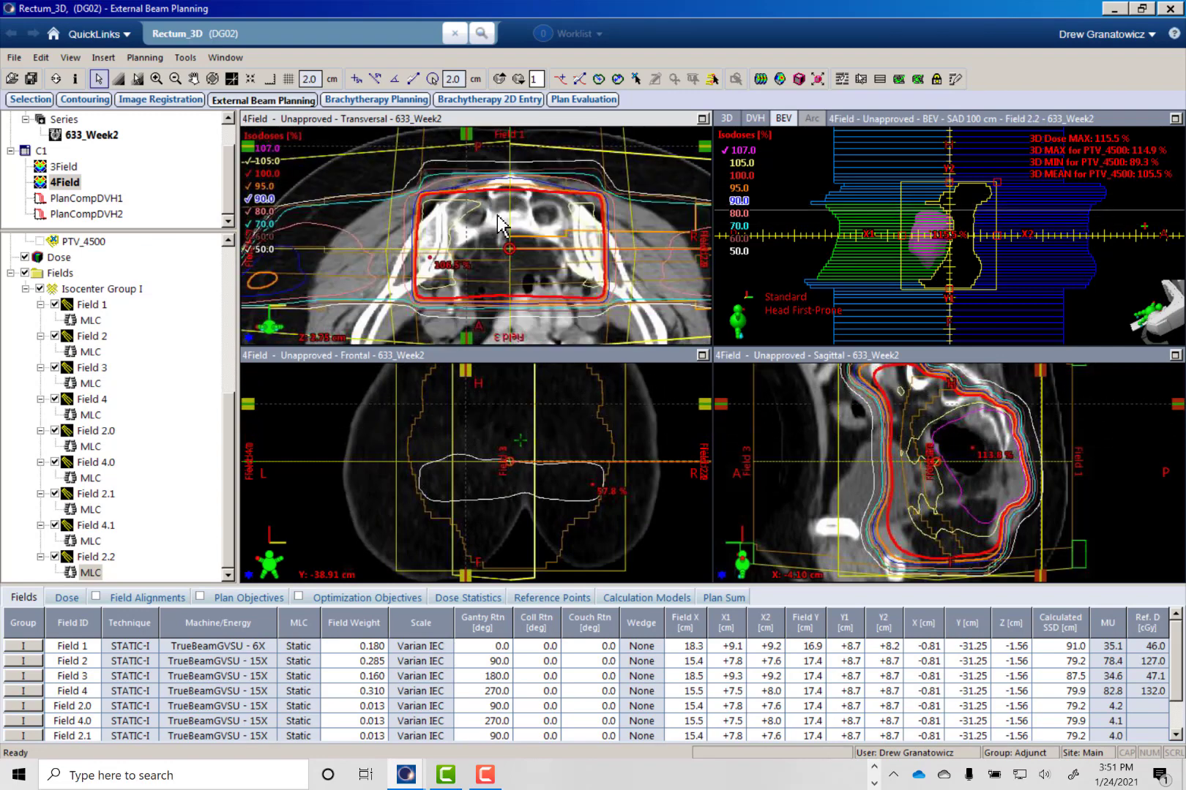
scroll(497, 217, down, 20)
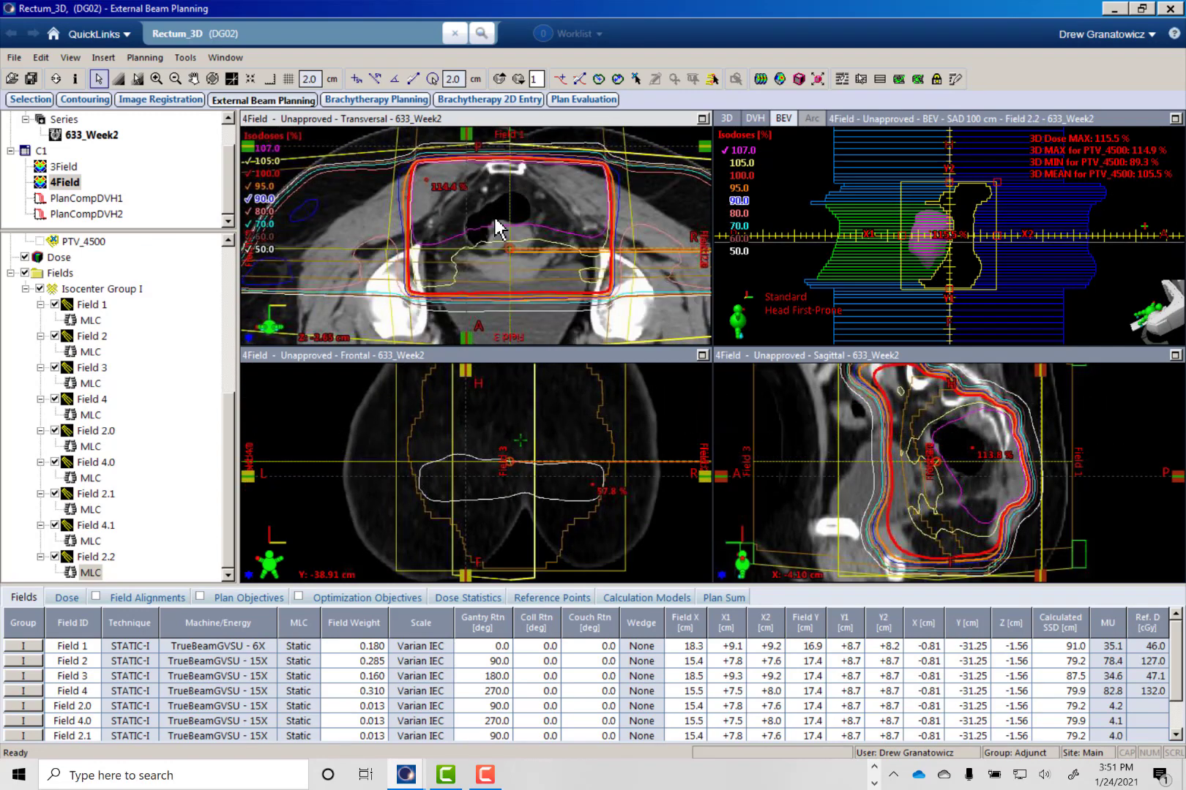
scroll(495, 221, down, 2)
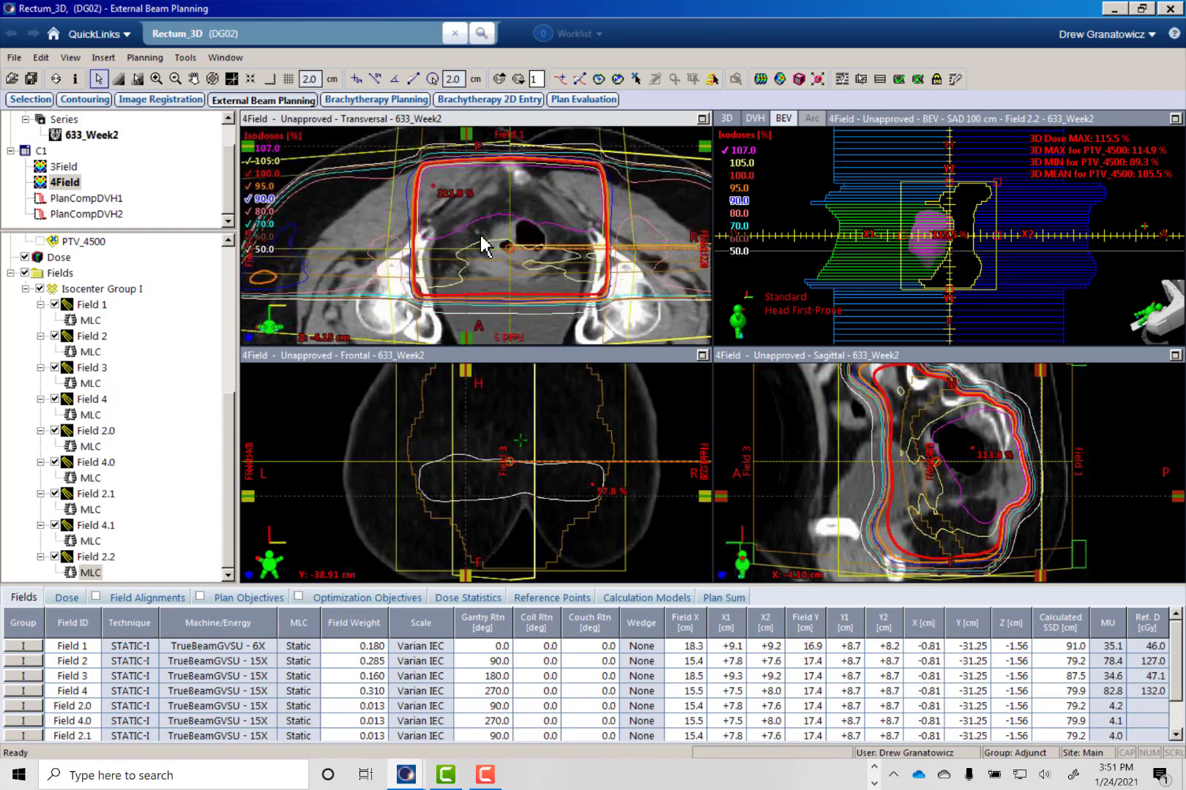
scroll(480, 235, down, 3)
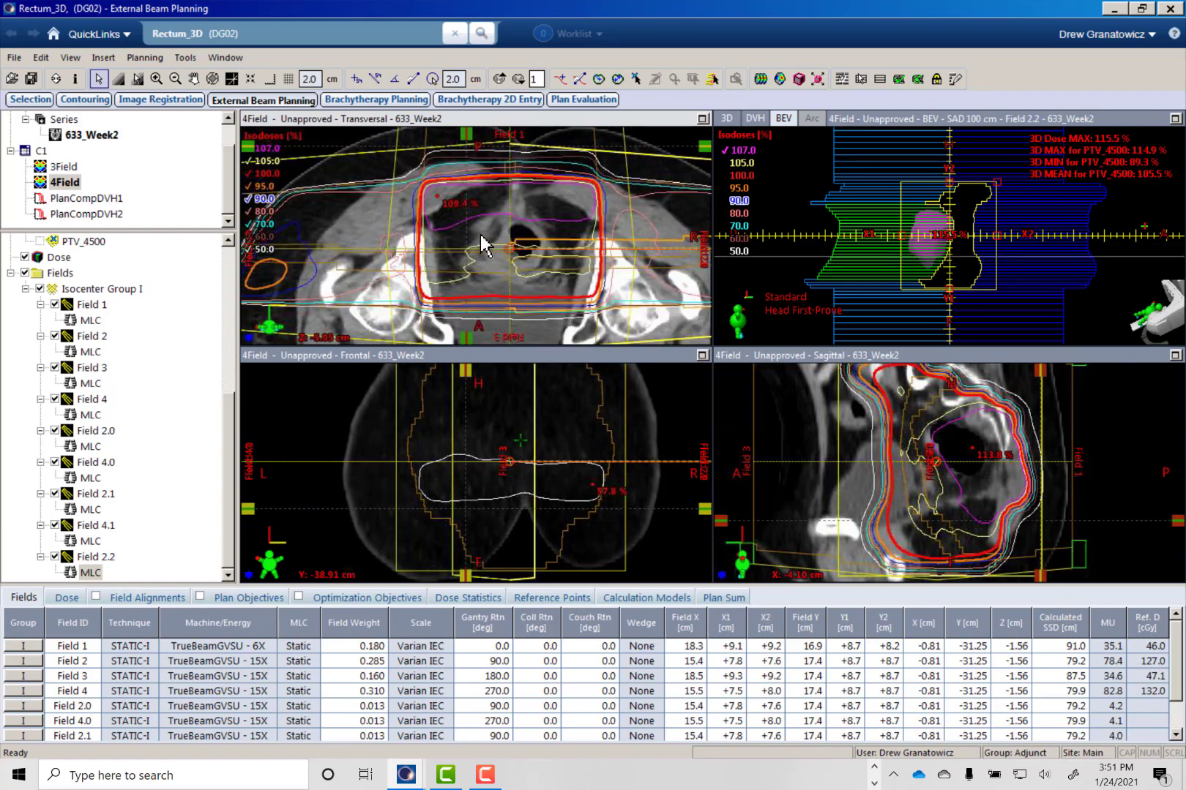
scroll(481, 245, up, 4)
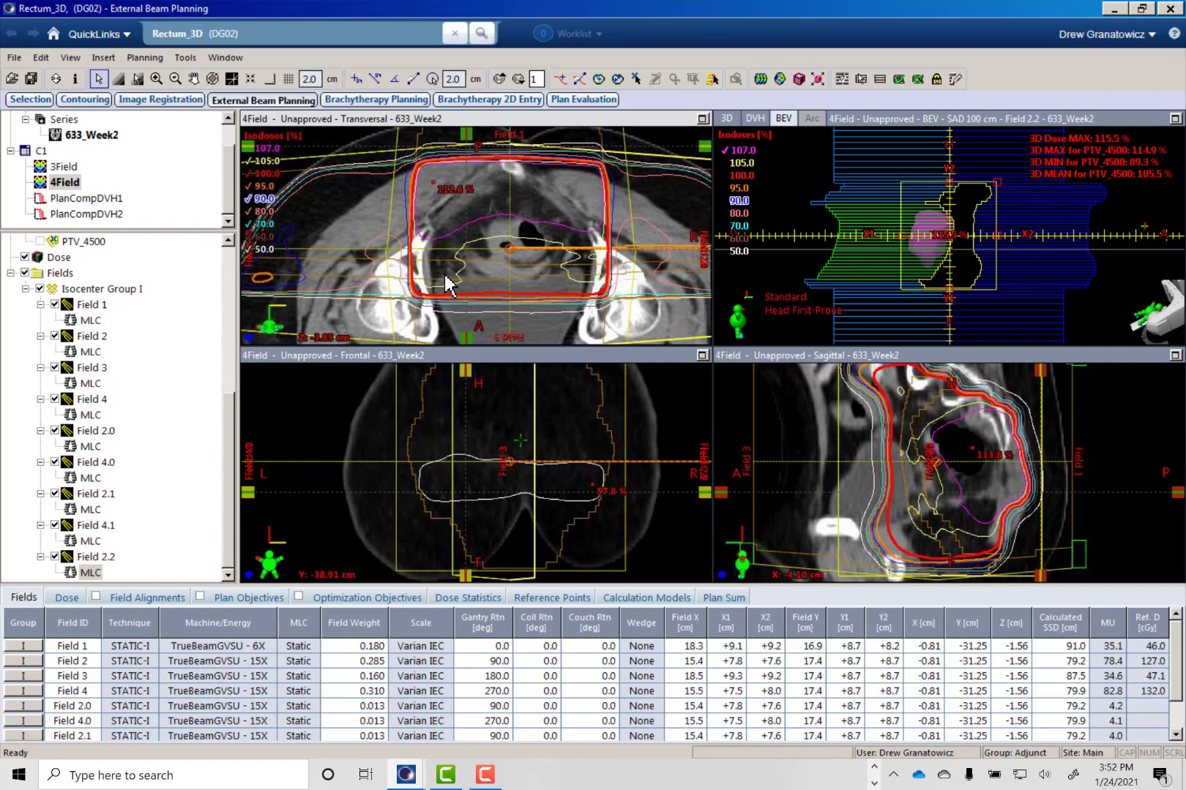
scroll(431, 220, down, 3)
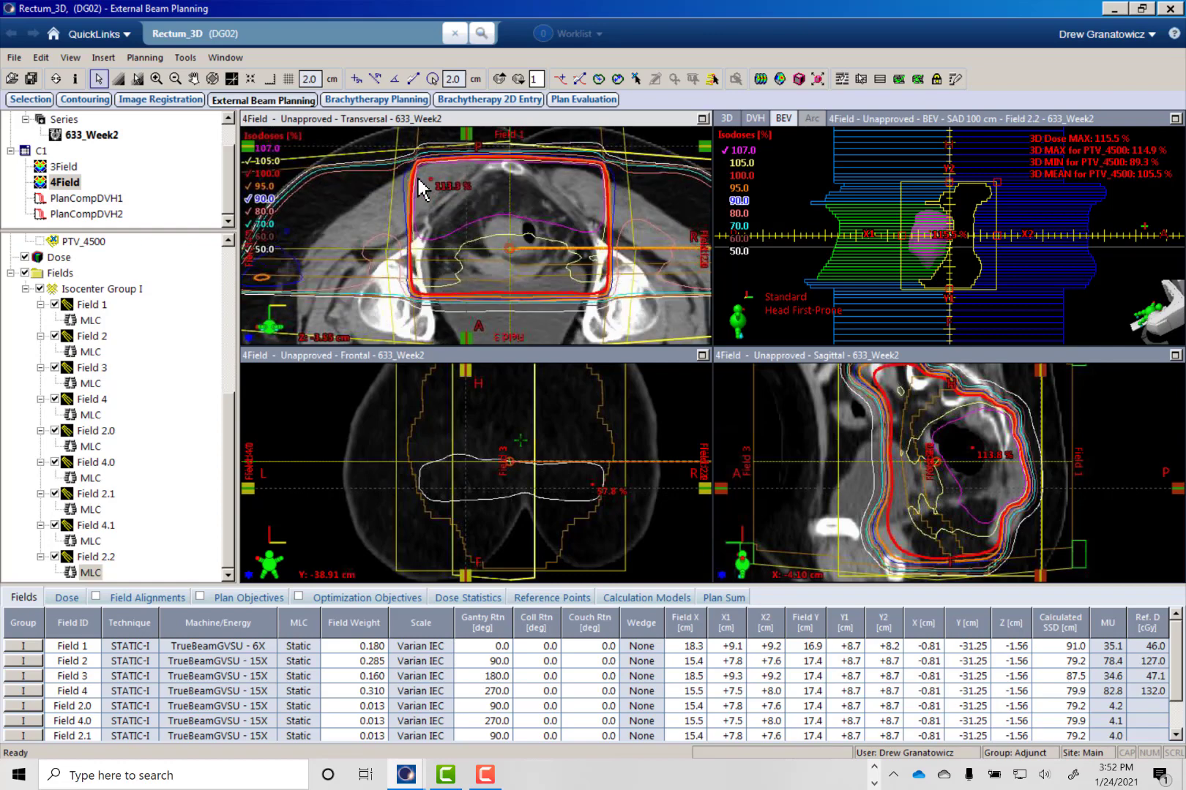
scroll(406, 227, up, 15)
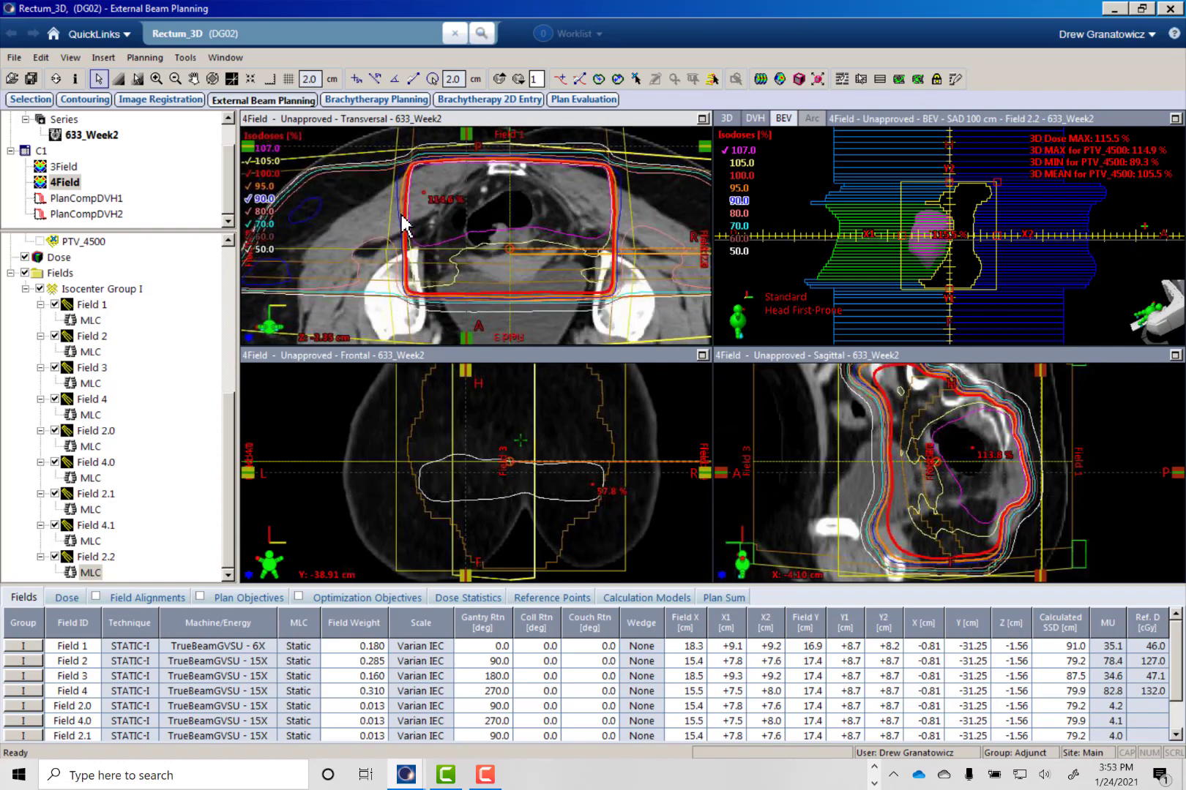
scroll(410, 234, down, 9)
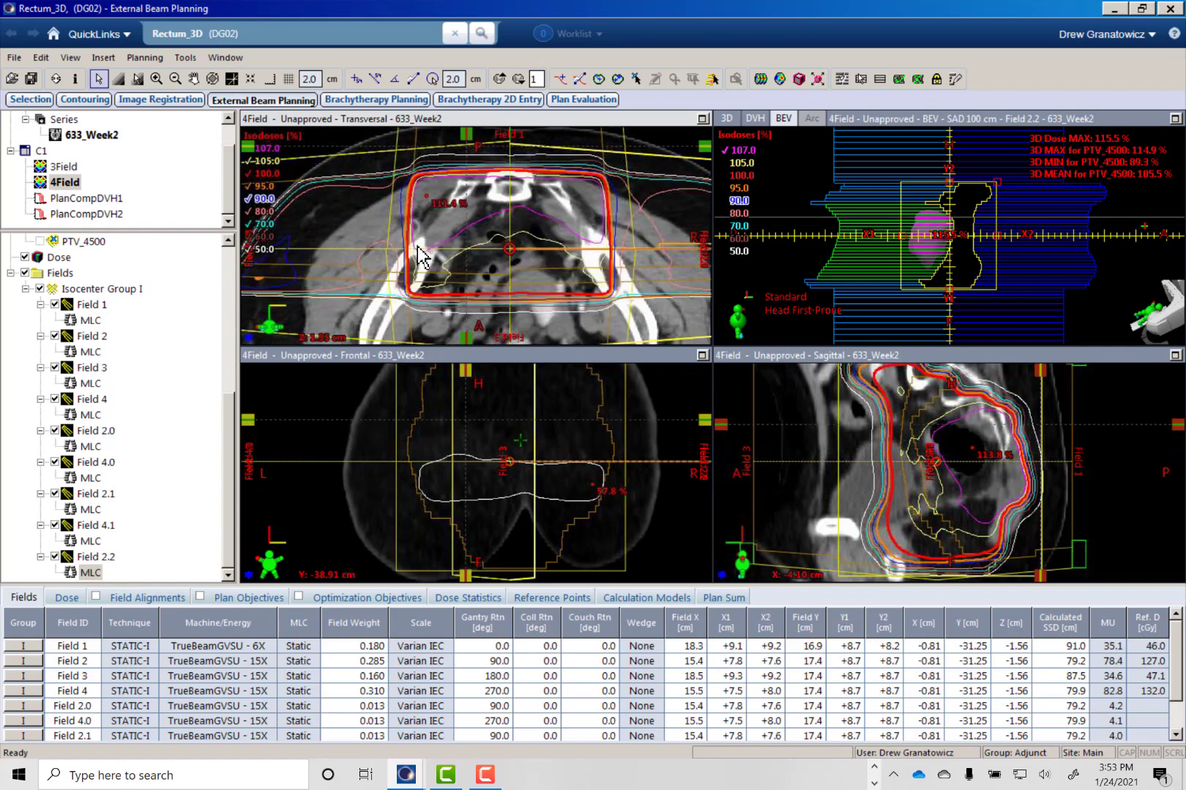
scroll(440, 267, down, 5)
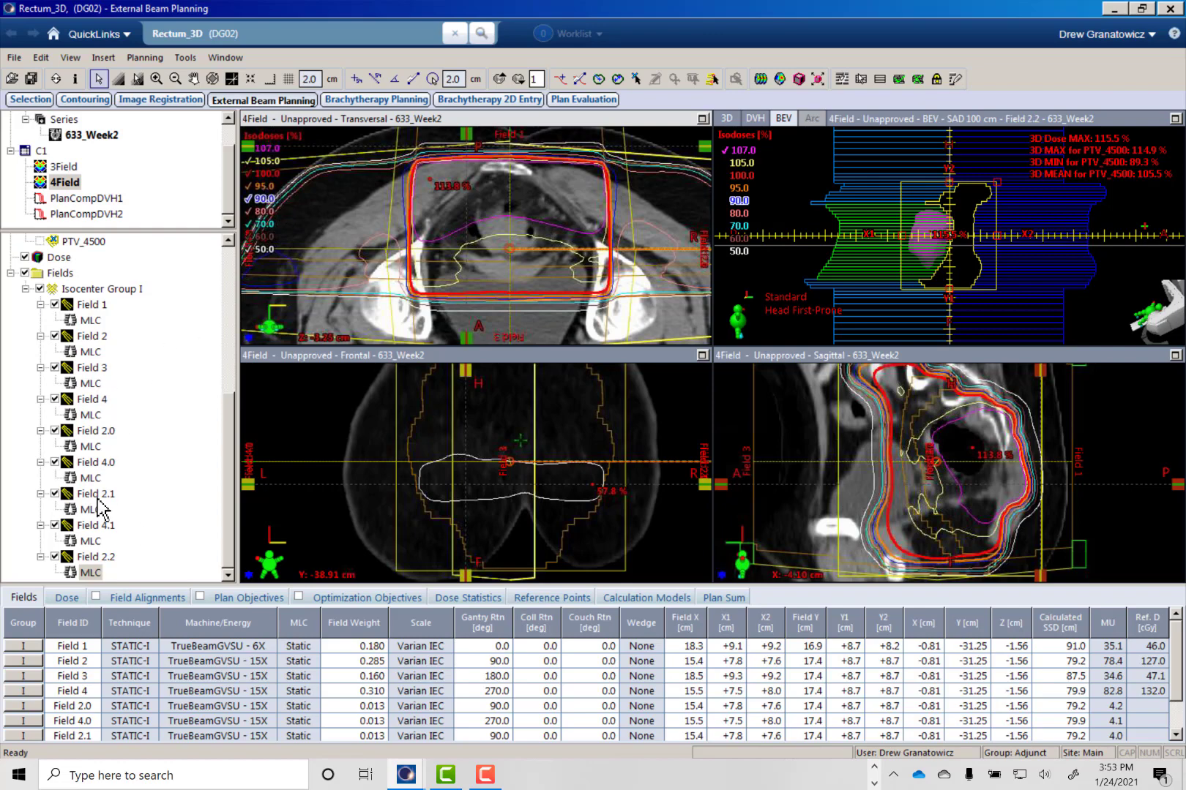
- Add a new field-in-field to Field 4 and, in a maximized beam's eye view, select the MLC leaves facing the 107 % dose cloud
right_click(94, 401)
click(168, 246)
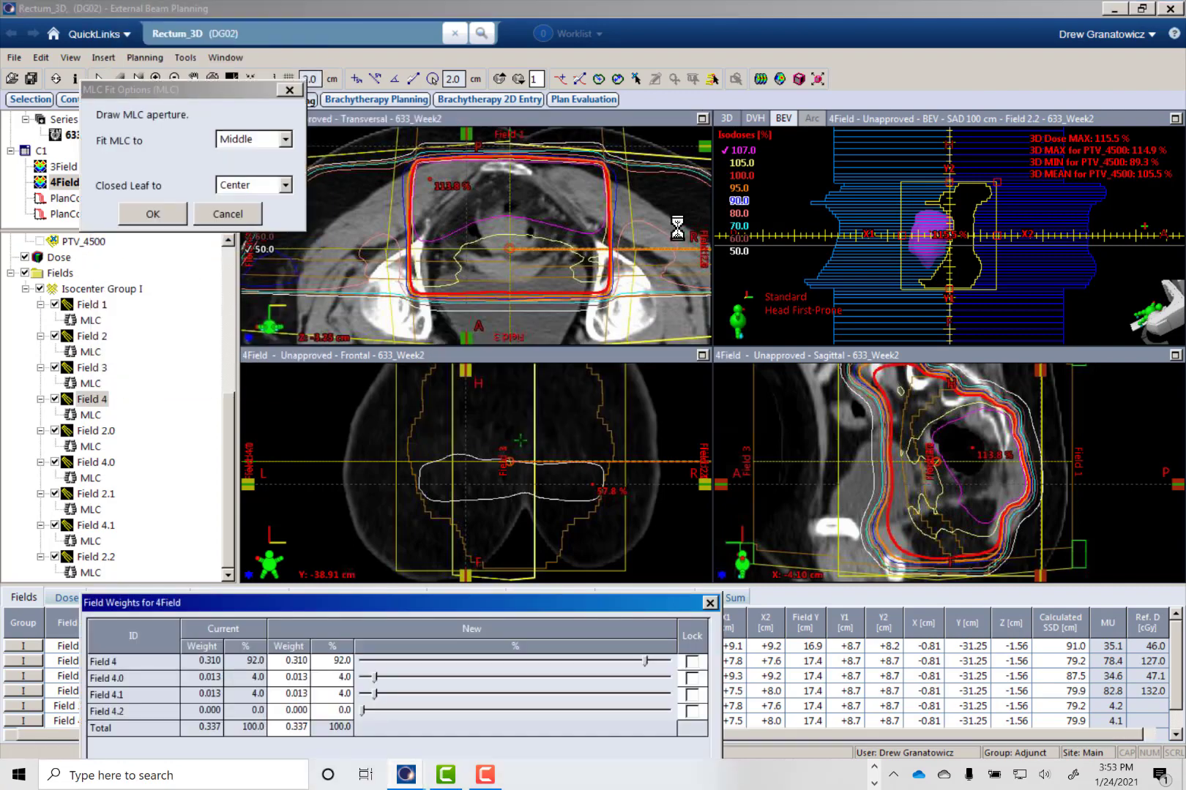
click(1174, 118)
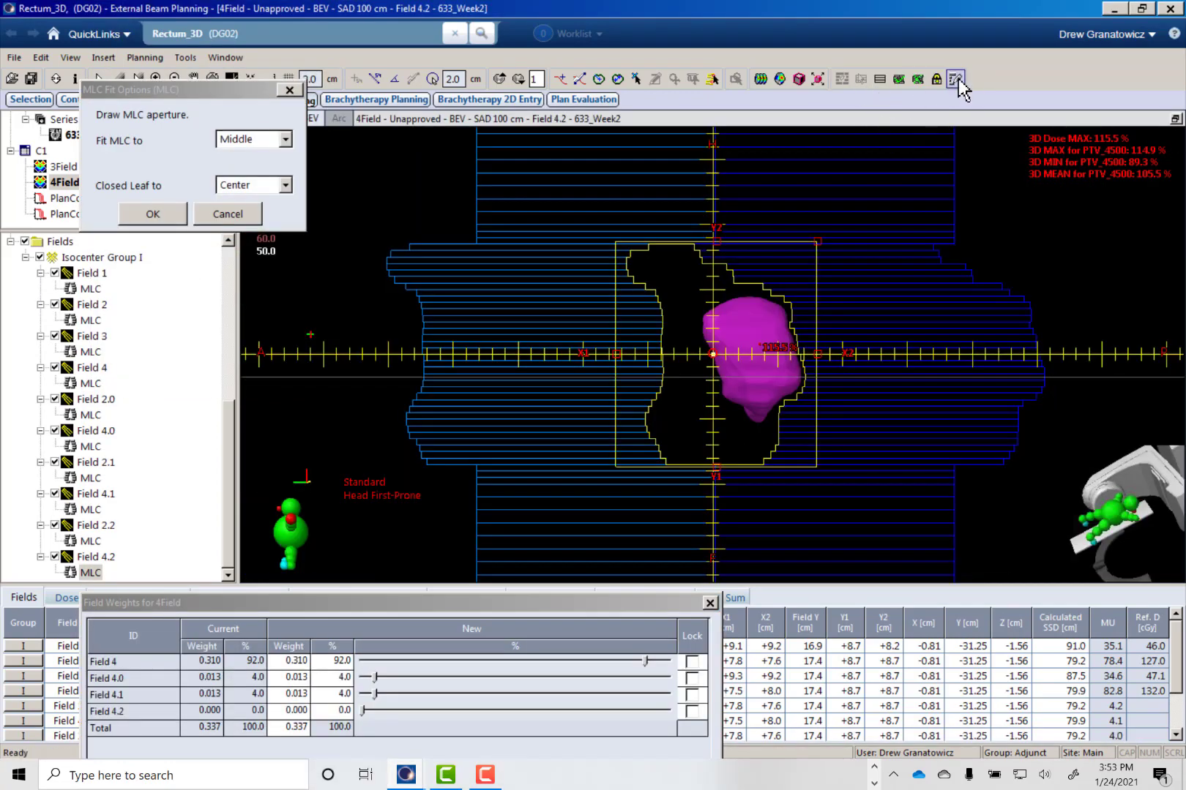
click(863, 79)
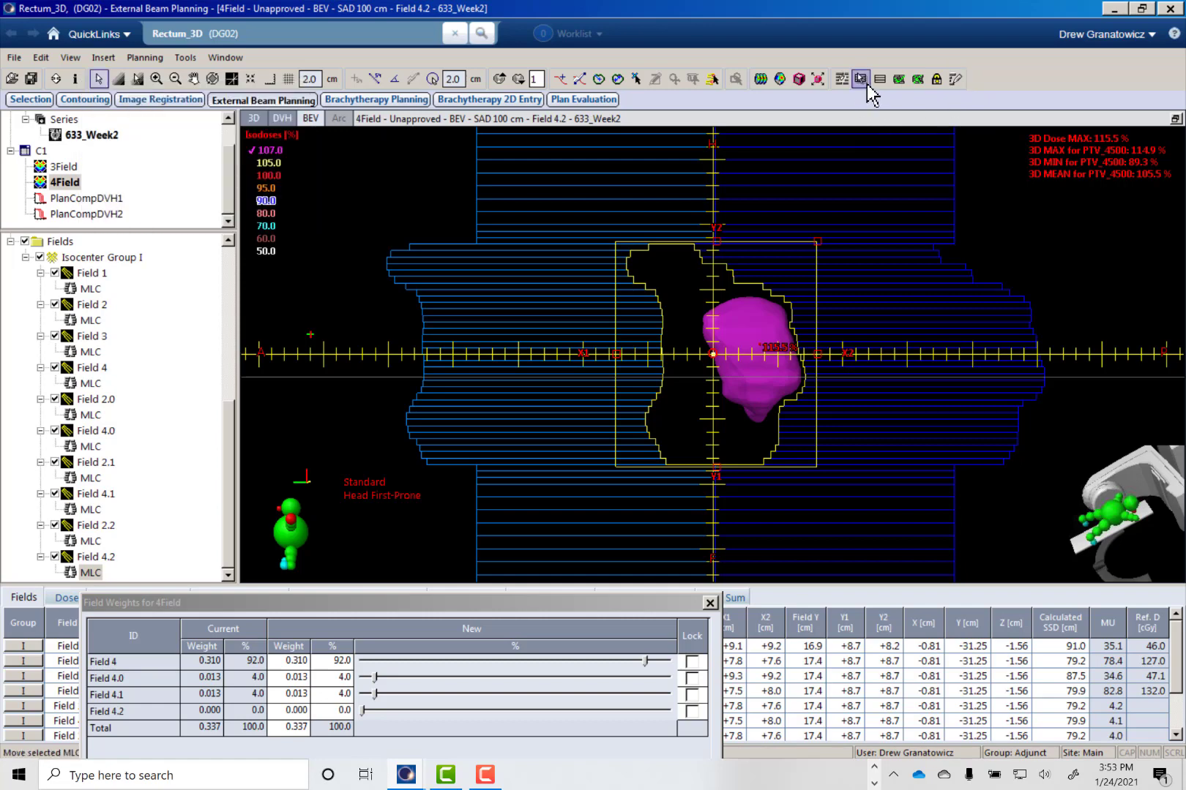
click(805, 301)
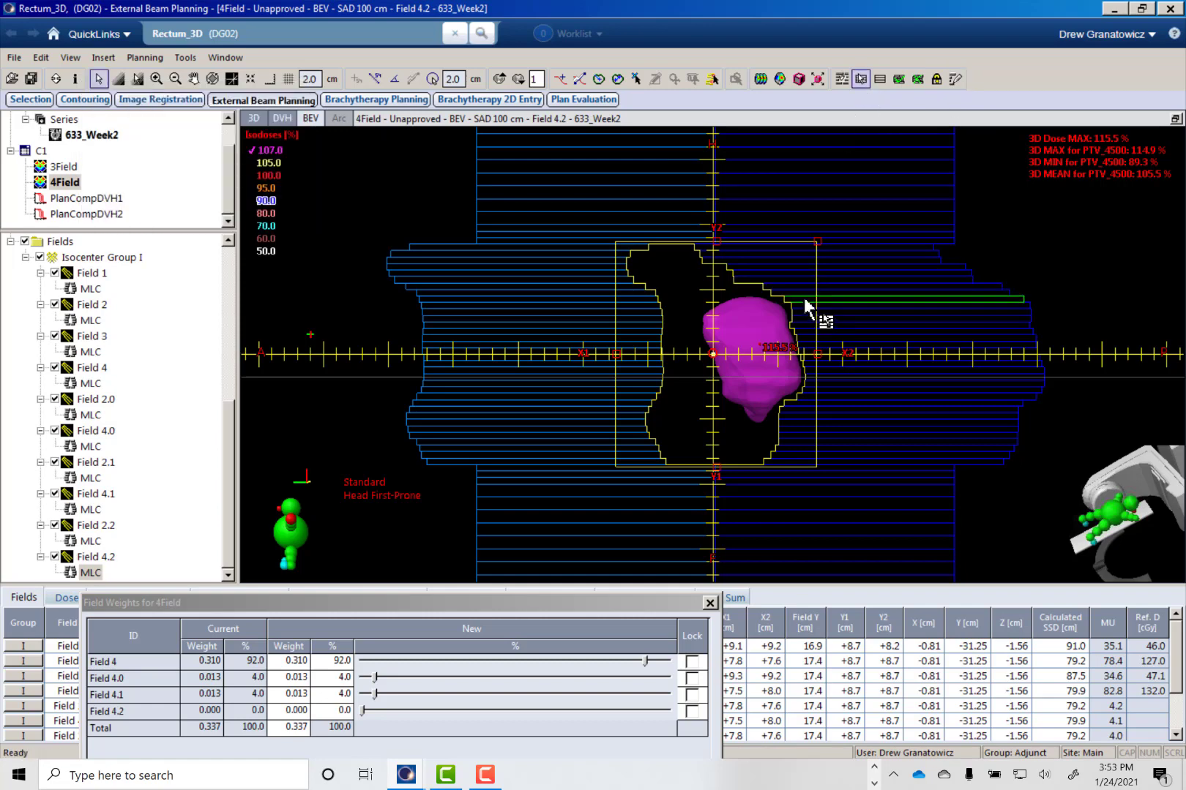
shift+click(802, 415)
- Redraw the MLC aperture of Field 4.2 along the hot spot's inner edge so the selected leaves cover it, fitting to Middle
click(955, 78)
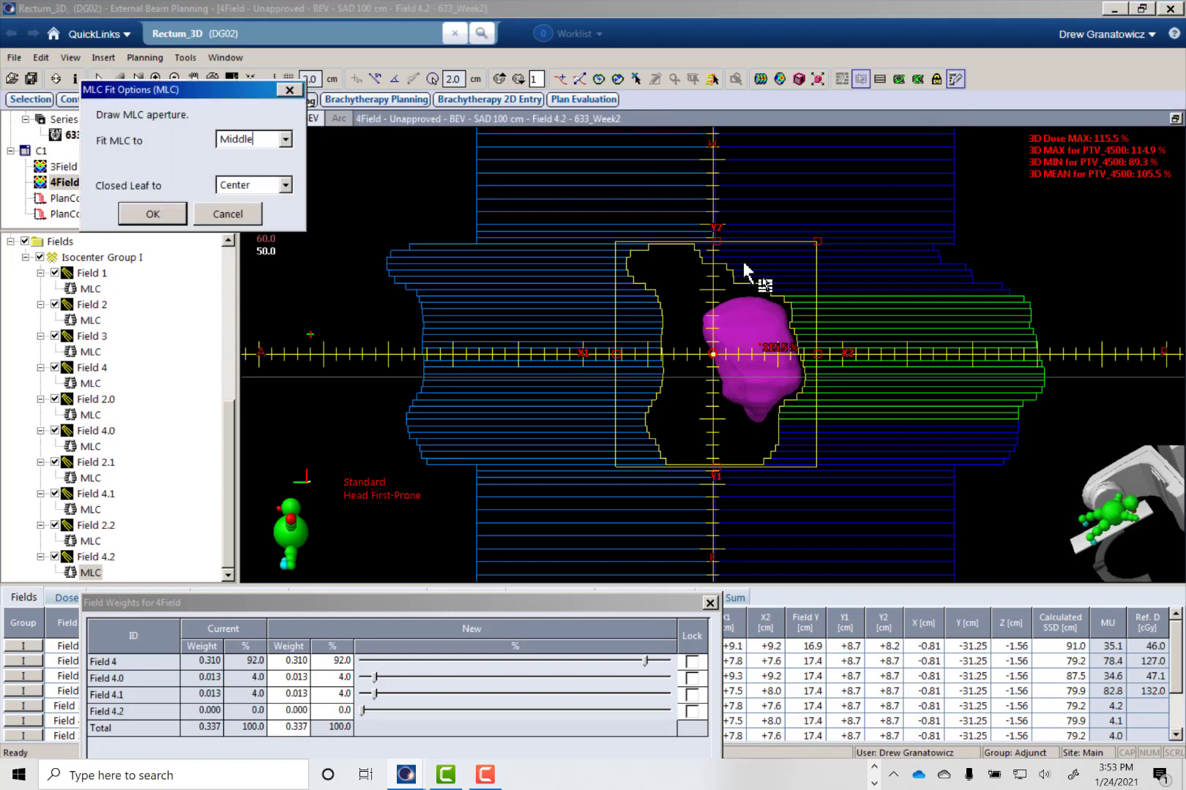
click(747, 293)
drag(696, 340, 707, 352)
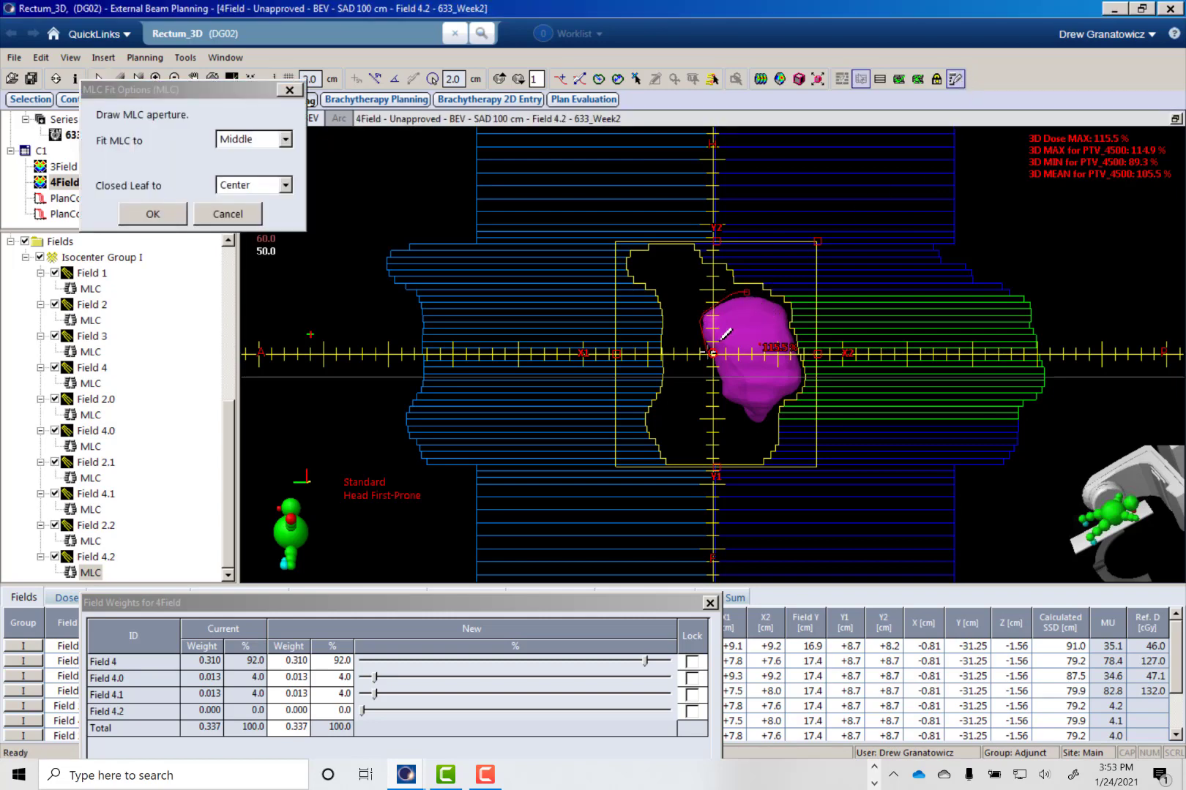
mouse_move(744, 440)
mouse_down()
mouse_move(672, 293)
mouse_move(747, 292)
mouse_up()
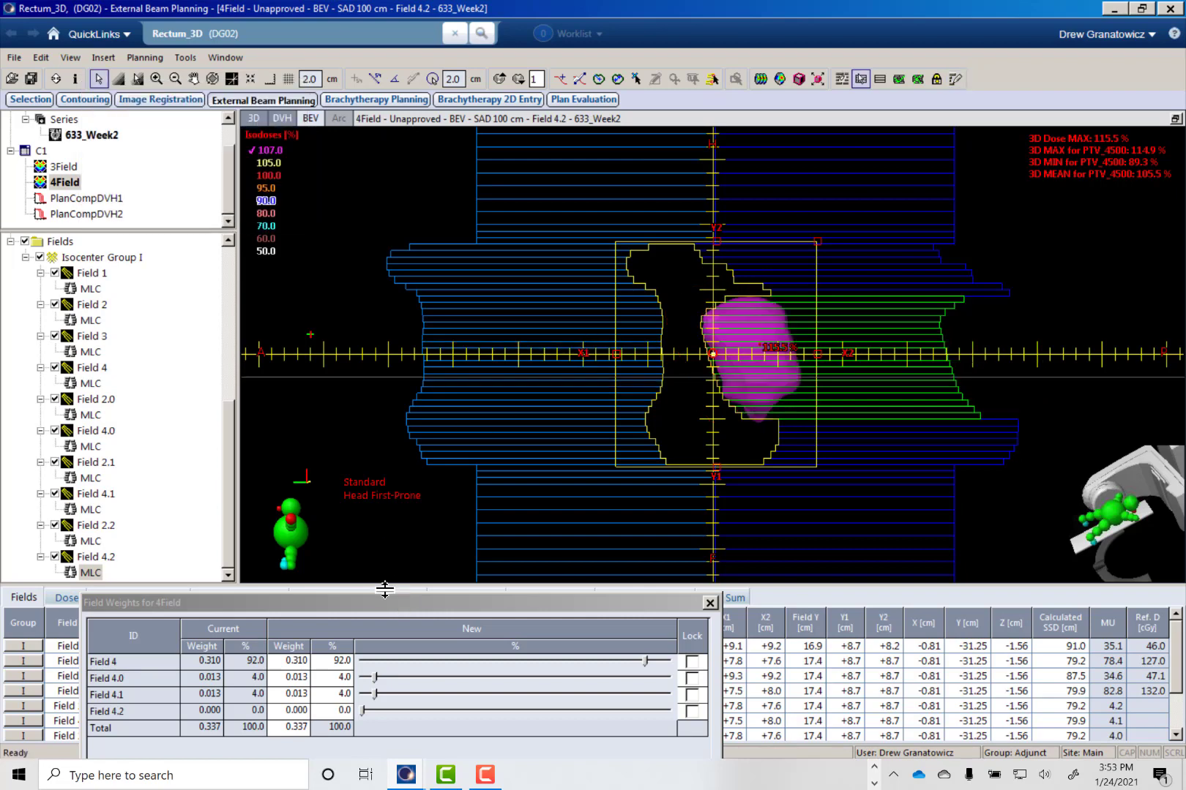
- Lock the weights of Fields 4.0, 4.1 and 4.2, set Field 4.2's share to 4 %, and apply the new weights
drag(389, 602, 376, 505)
click(674, 565)
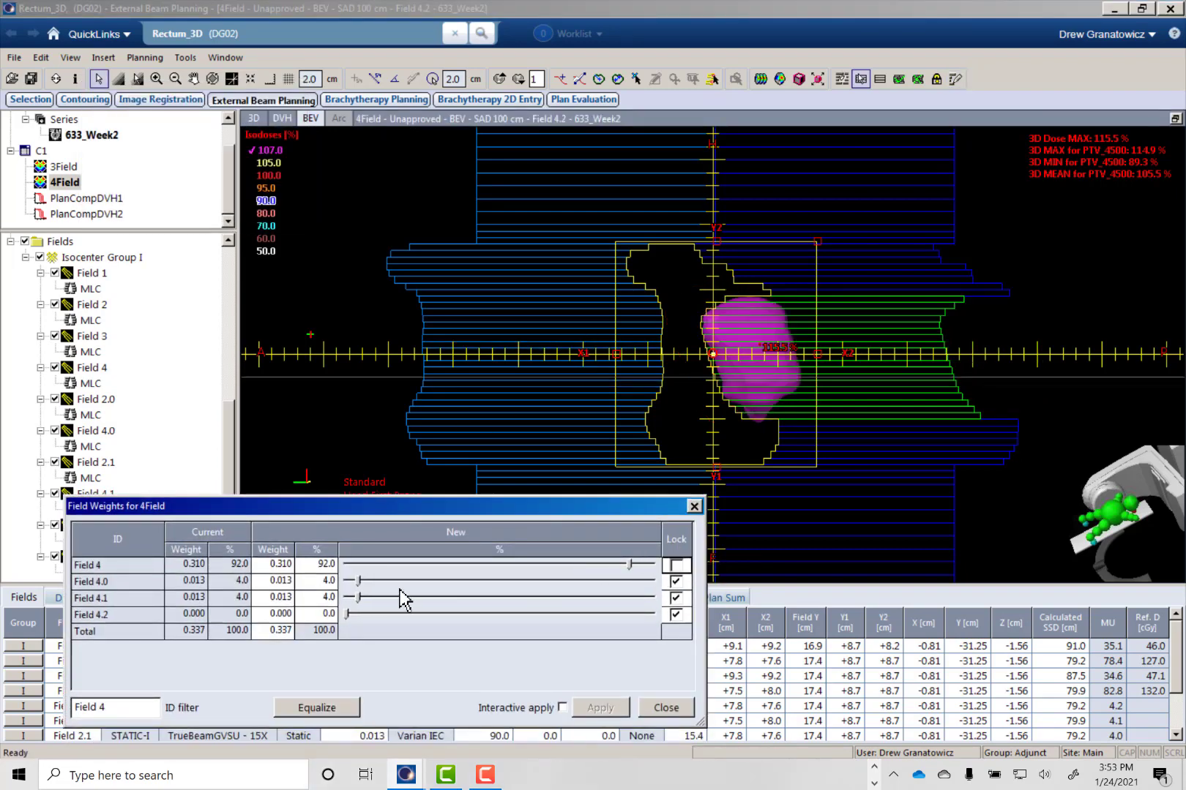
double_click(322, 615)
text(4)
key(Return)
click(600, 708)
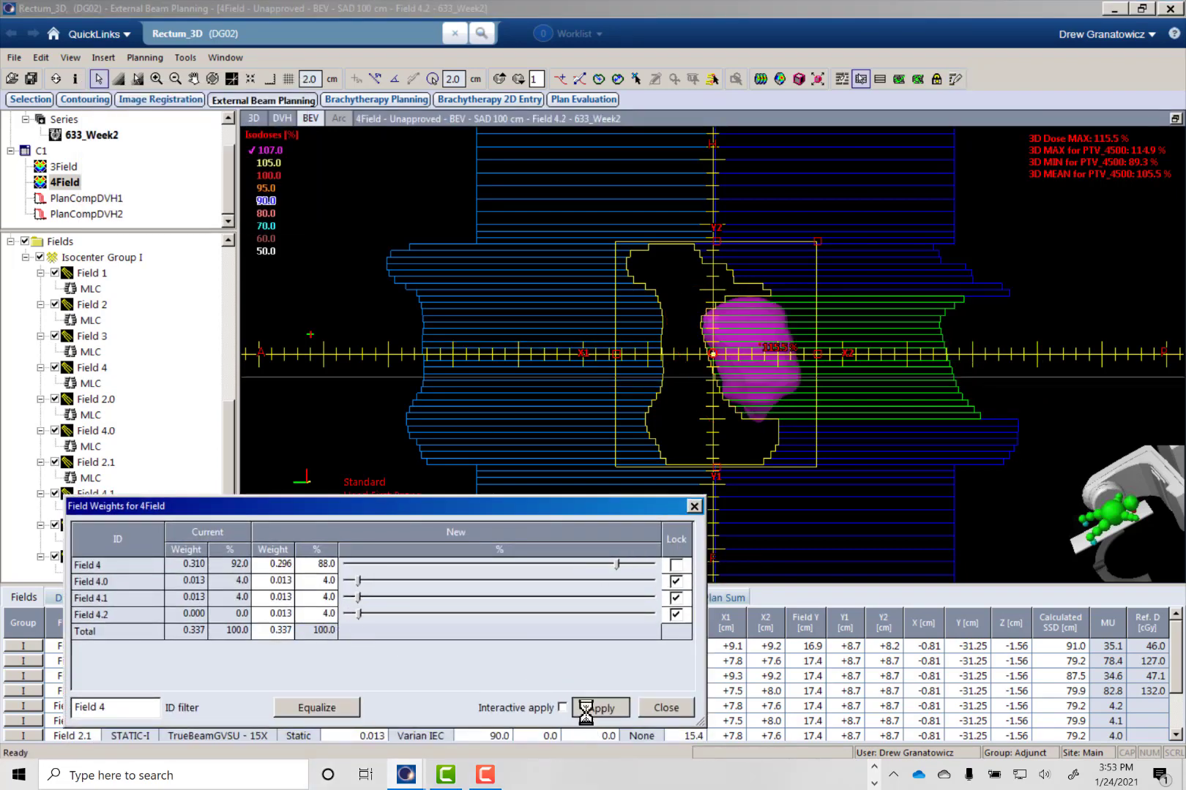
- Recalculate the 4Field plan's volume dose with Field 4.2, dismiss the calculation report, and close the field weights
click(756, 83)
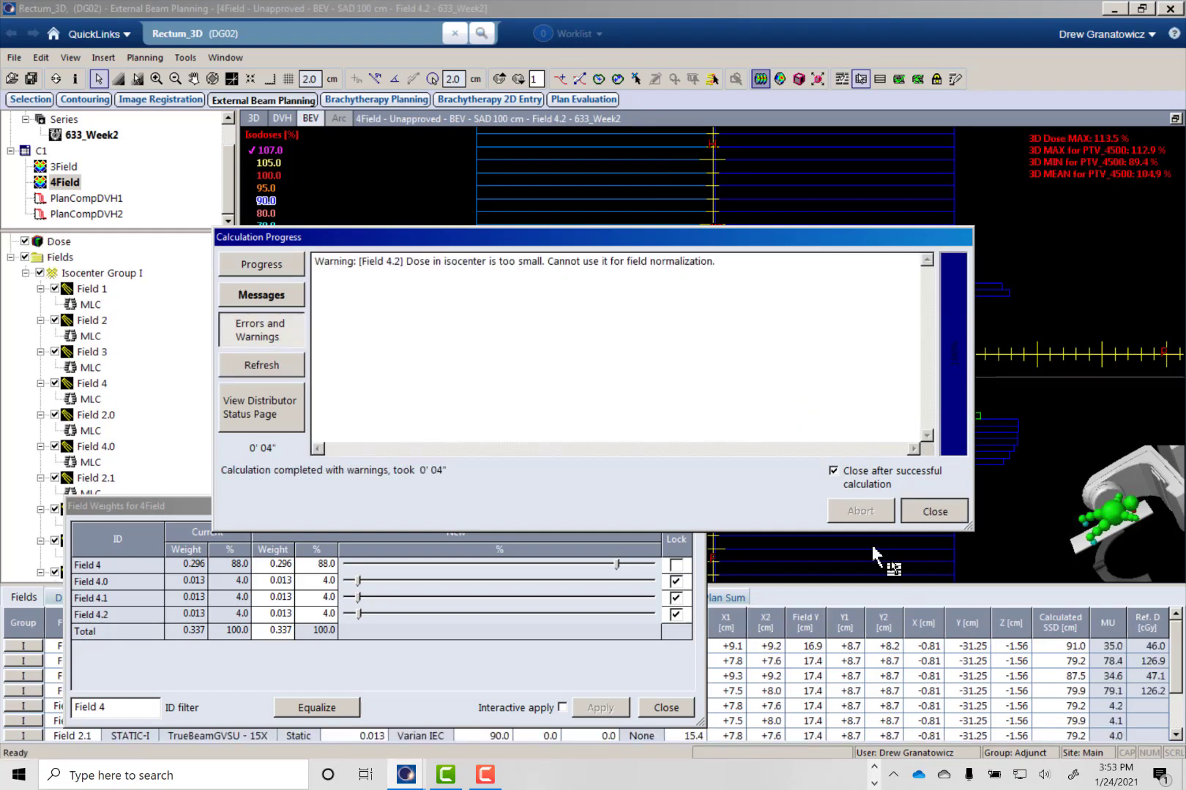
click(934, 511)
click(665, 707)
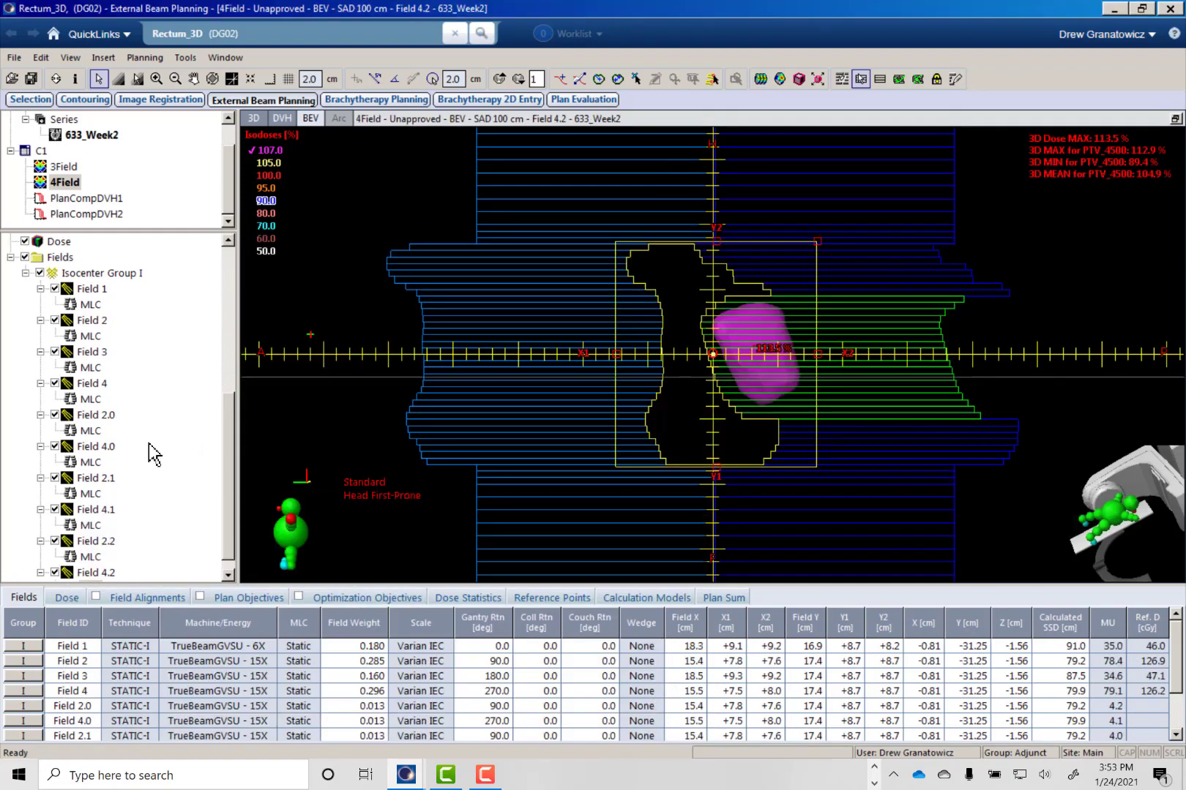
- Add a new field-in-field to Field 2 and select the MLC leaves facing the remaining 107 % dose cloud
right_click(97, 322)
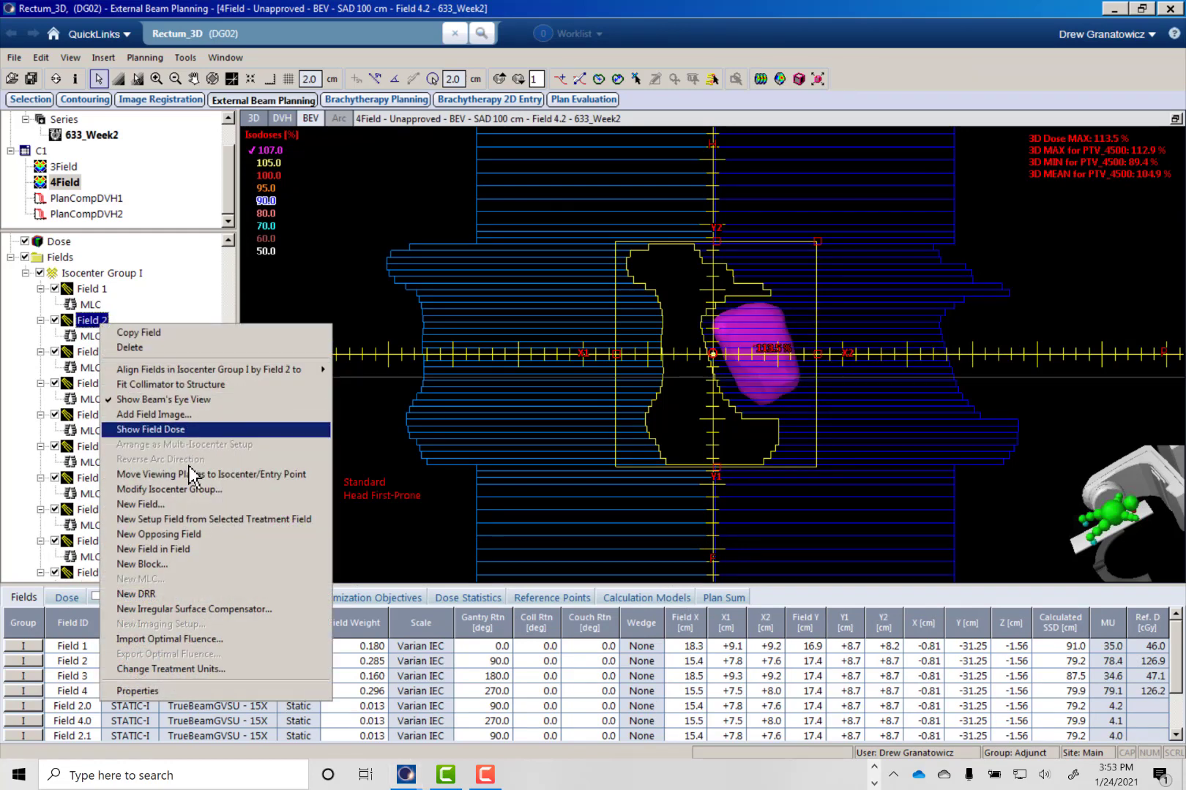
click(188, 550)
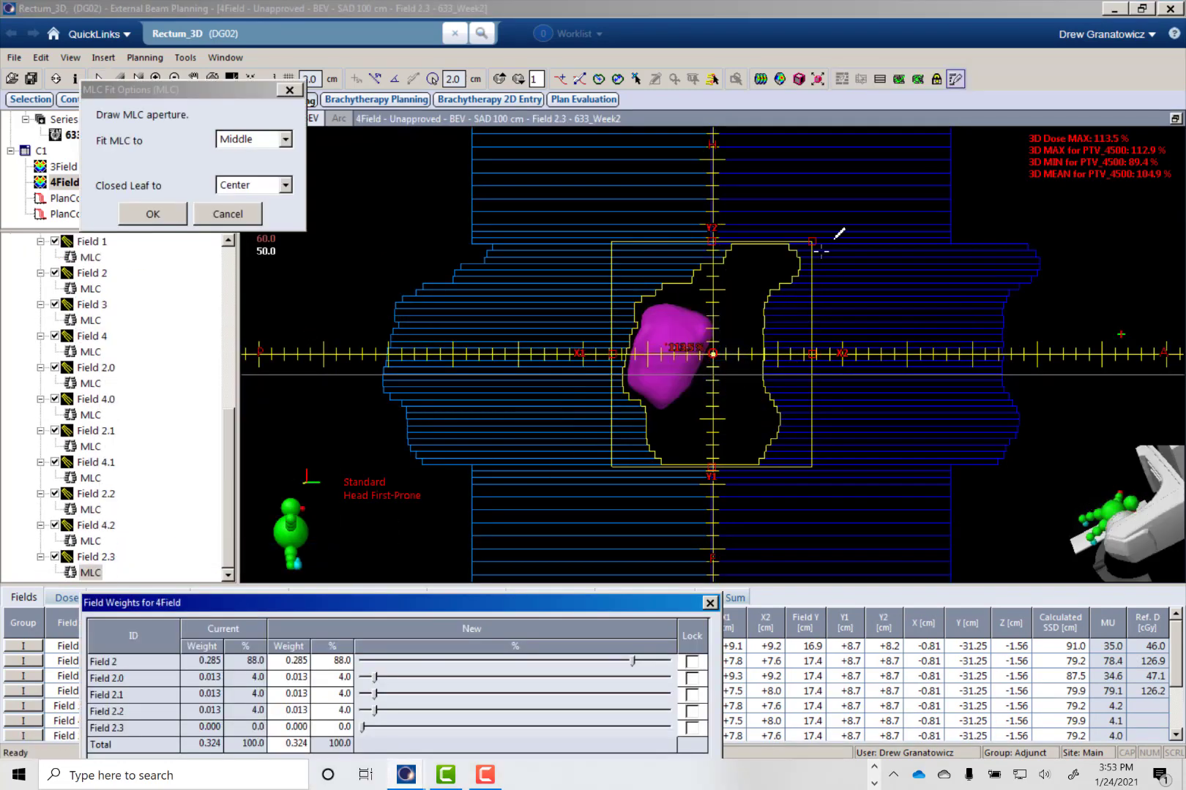
click(860, 78)
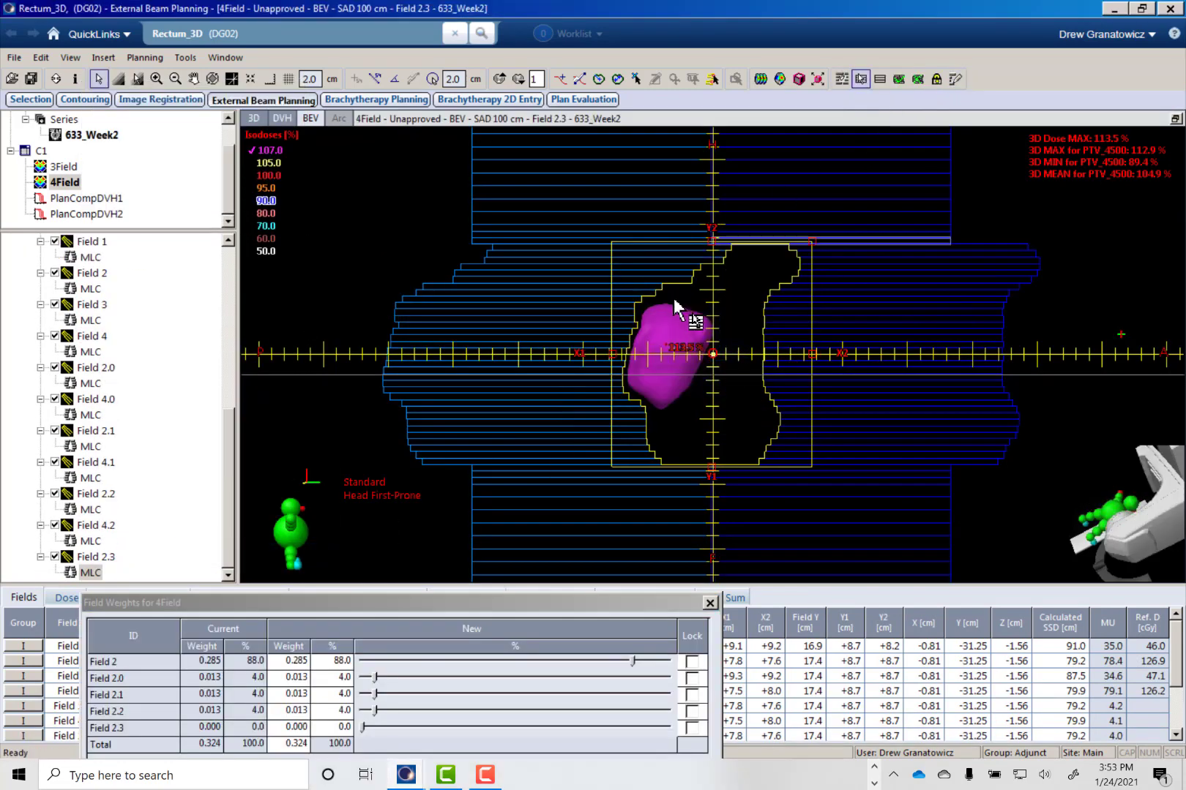
click(636, 304)
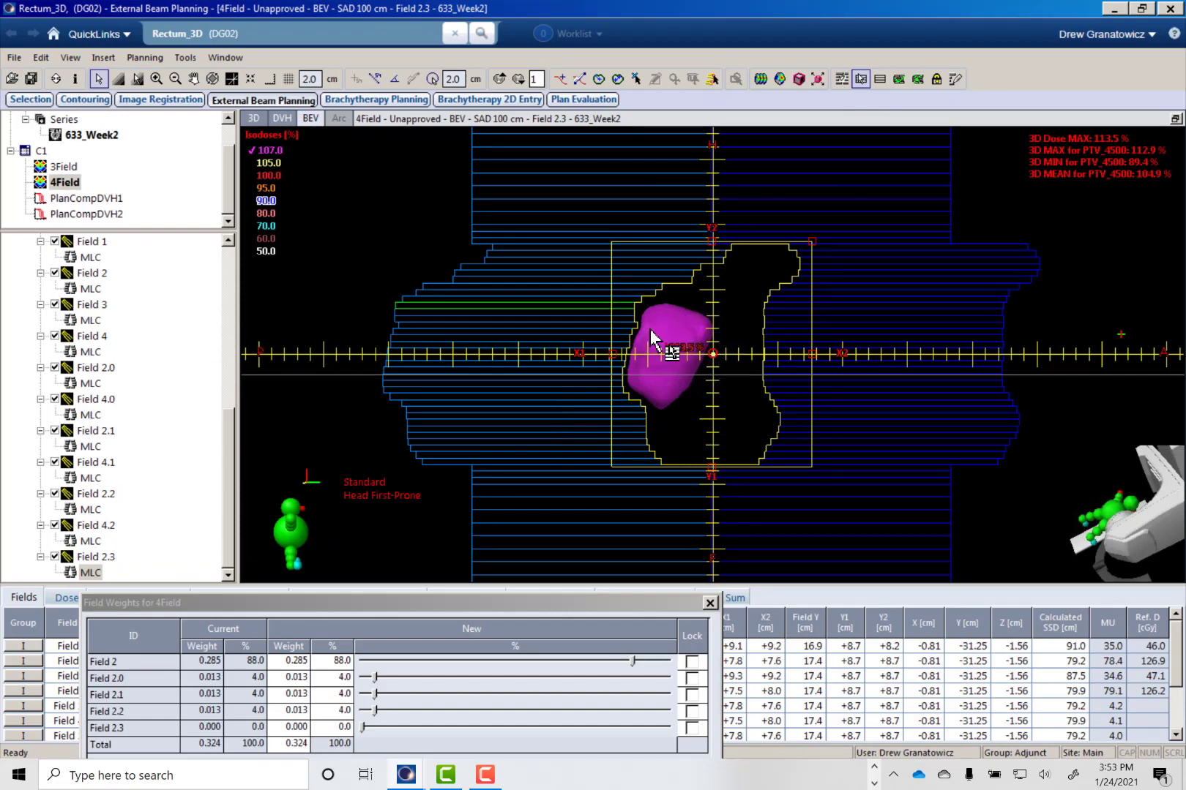
shift+click(630, 413)
- Redraw the MLC aperture of Field 2.3 along the hot spot's inner edge so the selected leaves cover it
click(955, 78)
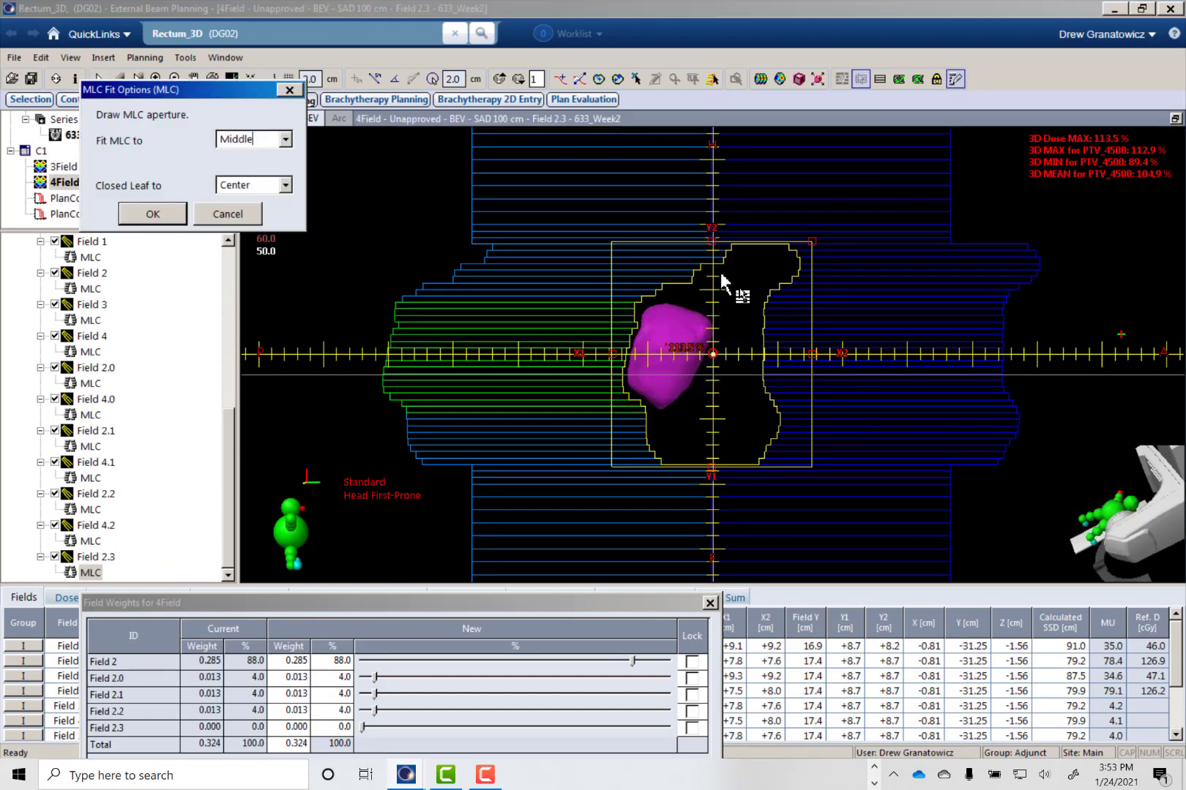
click(655, 296)
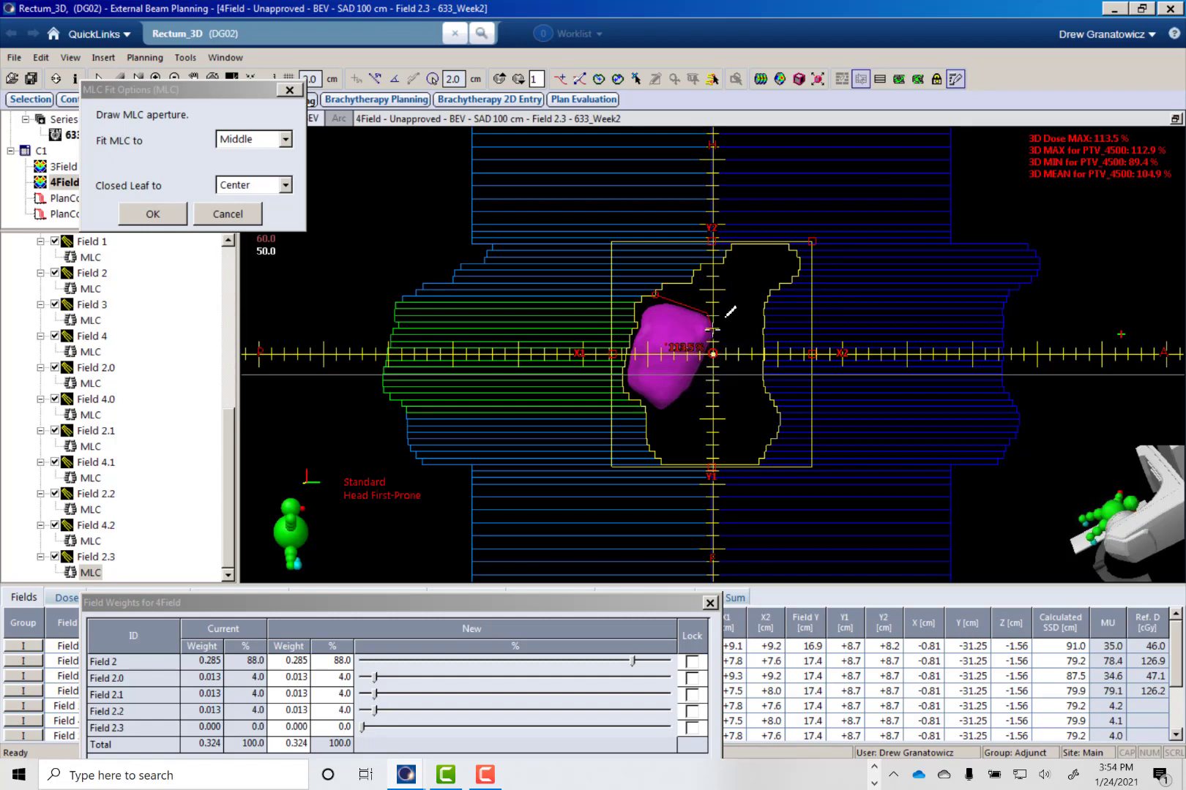
click(646, 430)
click(715, 418)
click(655, 295)
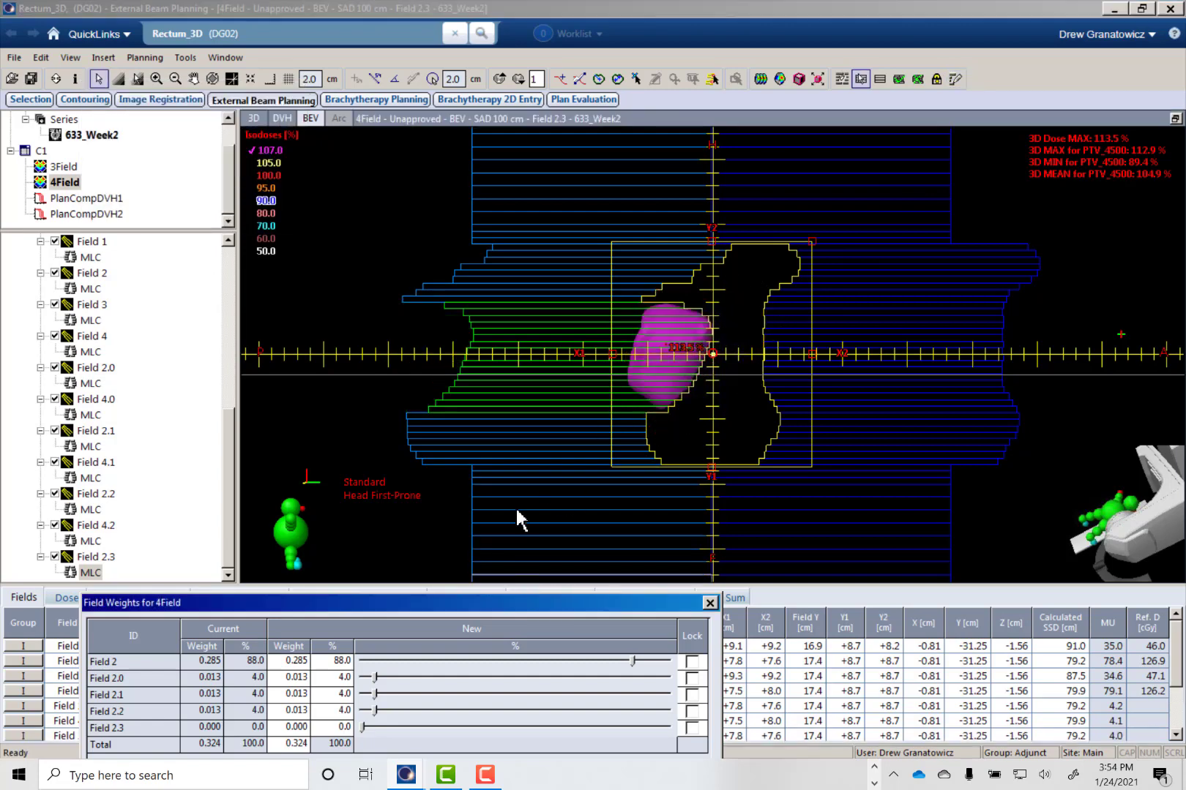
- Lock the Field 2 subfield weights, apply a 6 % share to Field 2.3, and recalculate the 4Field plan's volume dose
click(674, 528)
click(677, 549)
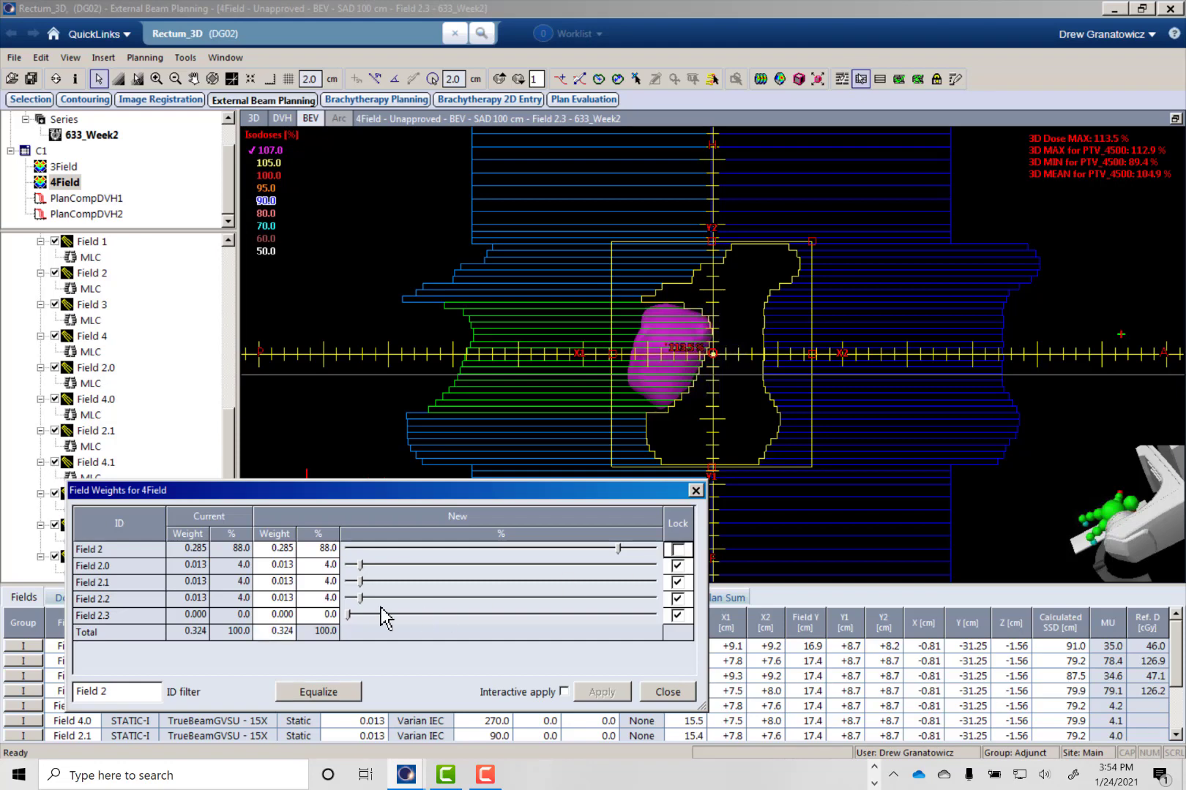
double_click(309, 619)
text(6)
key(Return)
click(602, 691)
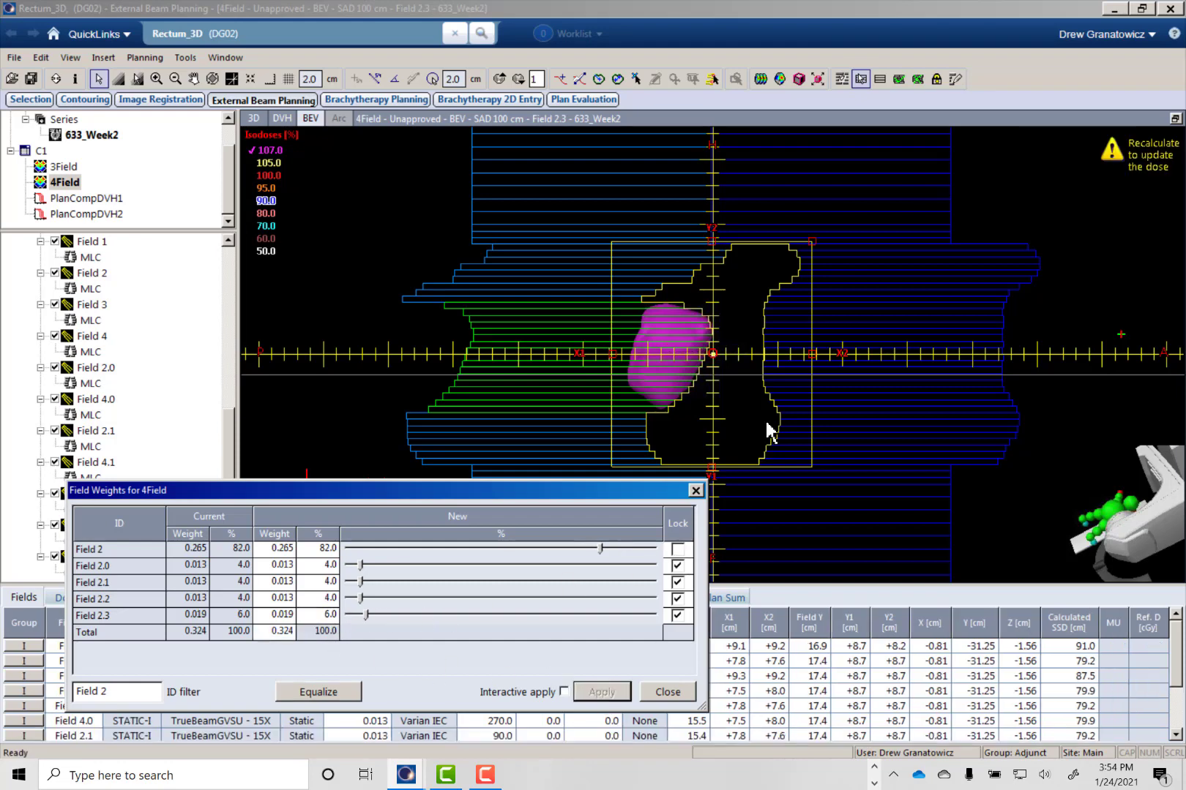
click(760, 79)
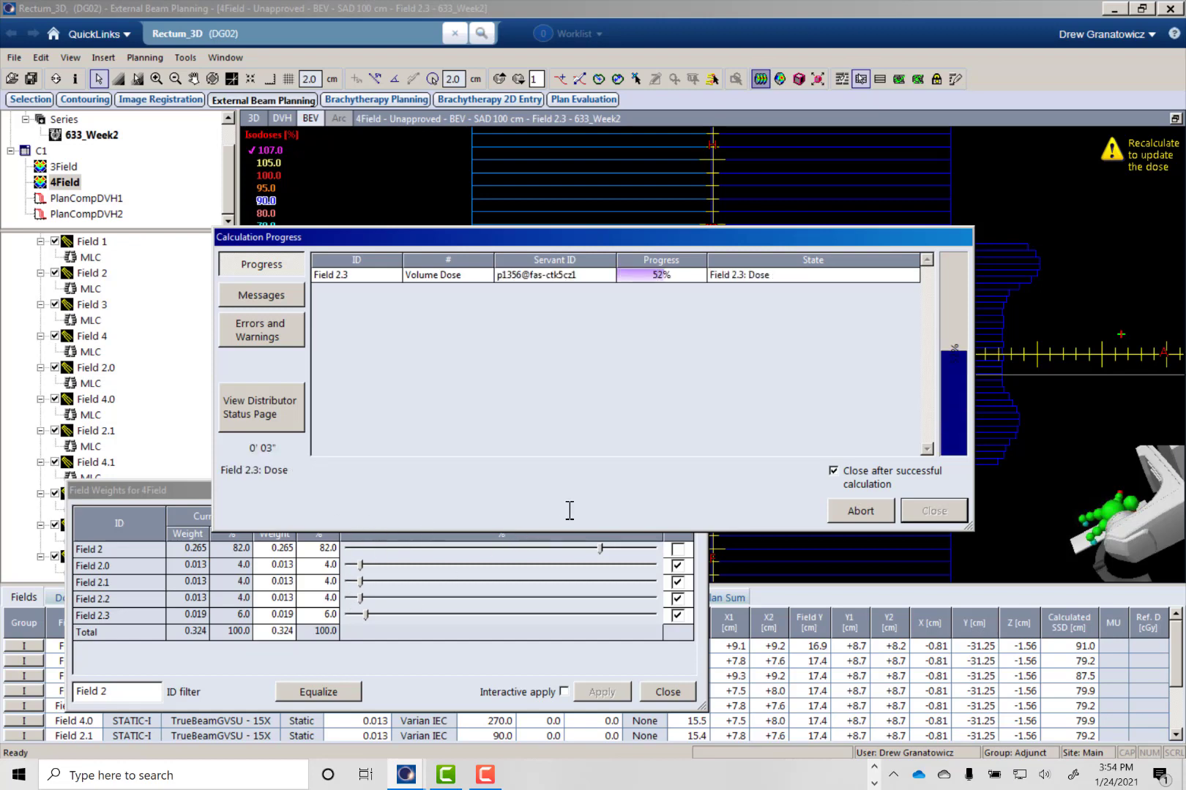
click(670, 692)
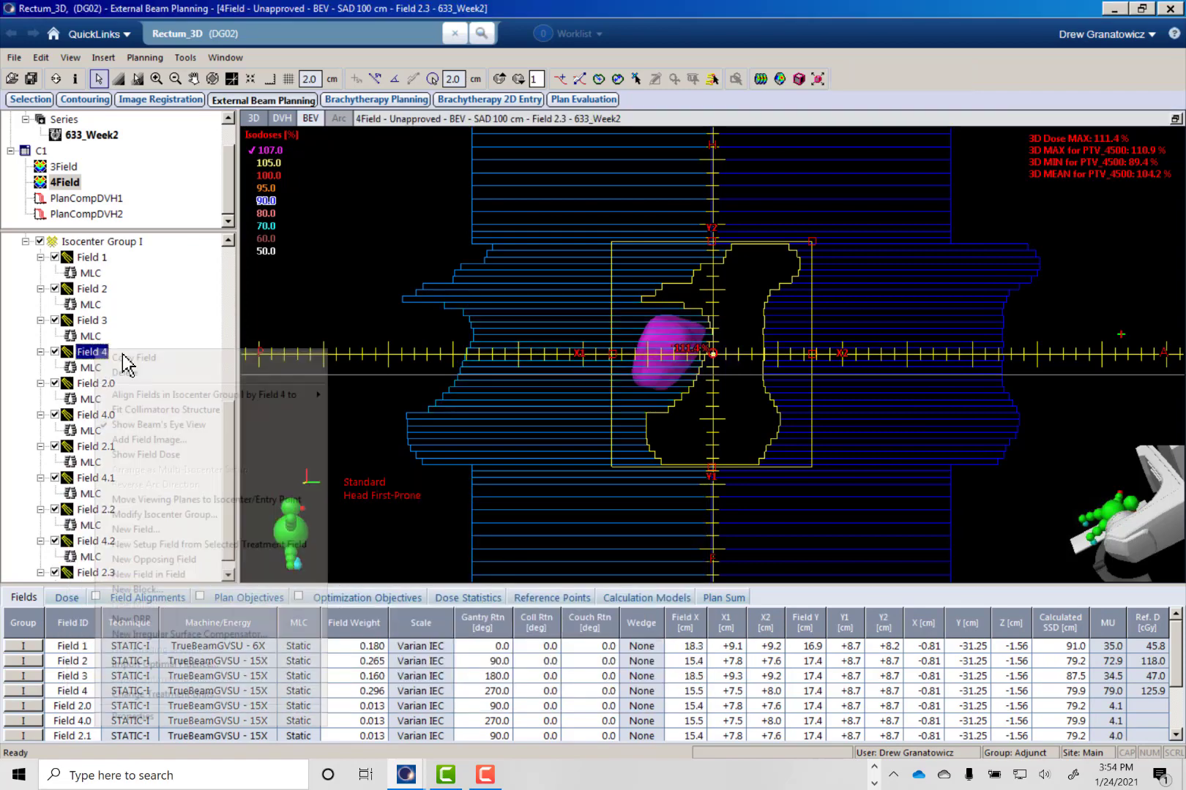
- Add another field-in-field to Field 4 and select the MLC leaves facing the smaller 107 % dose cloud
right_click(95, 352)
click(146, 575)
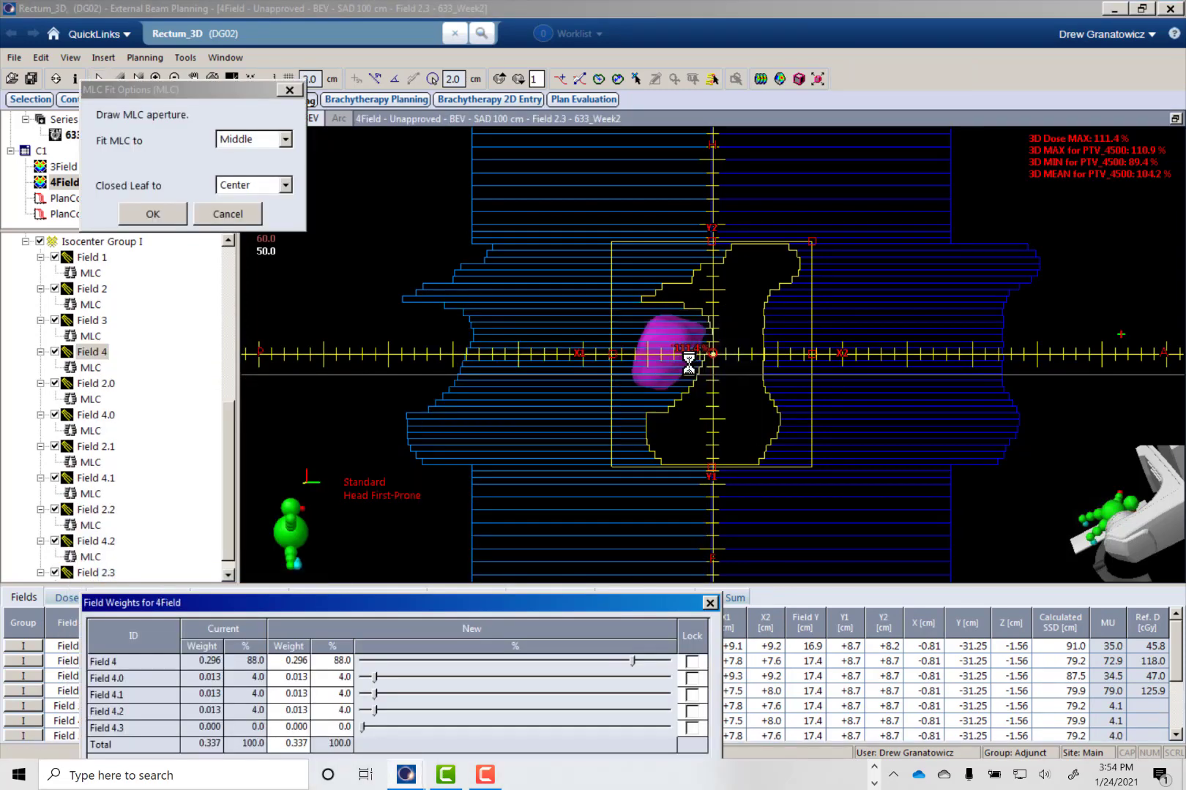
click(947, 81)
click(860, 82)
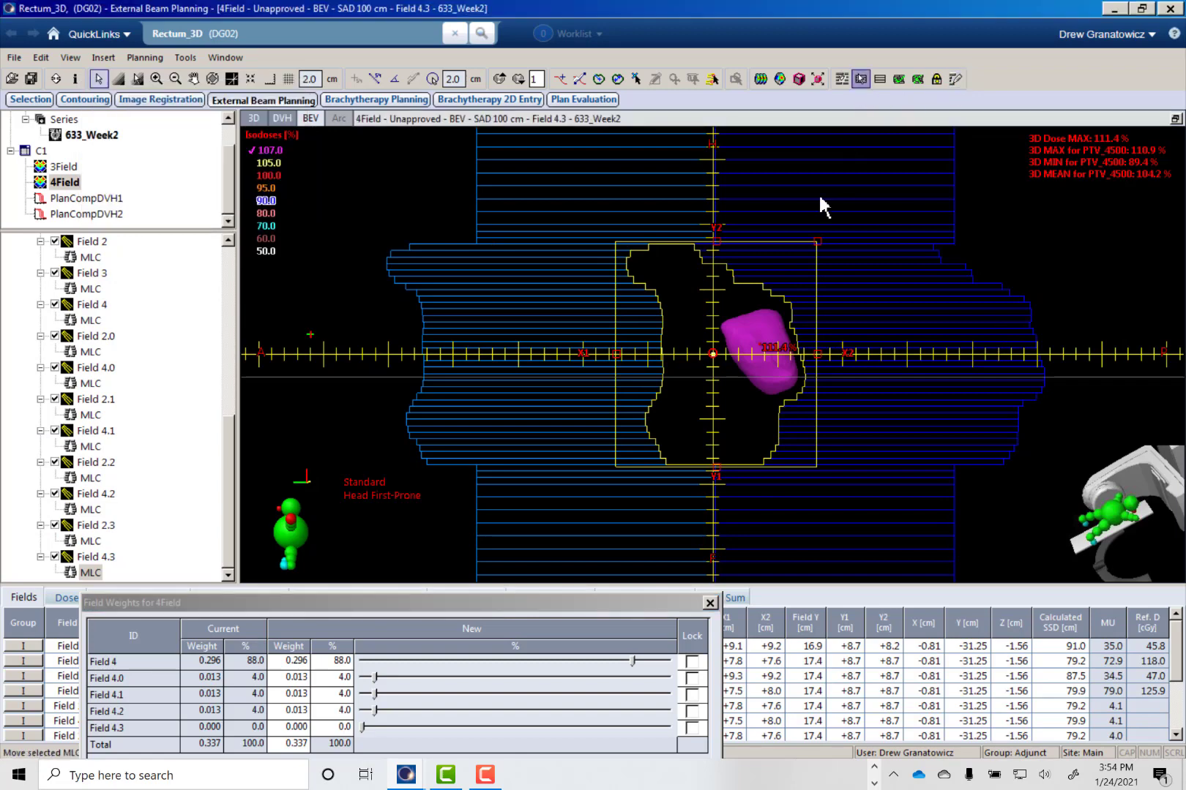
drag(803, 316, 818, 399)
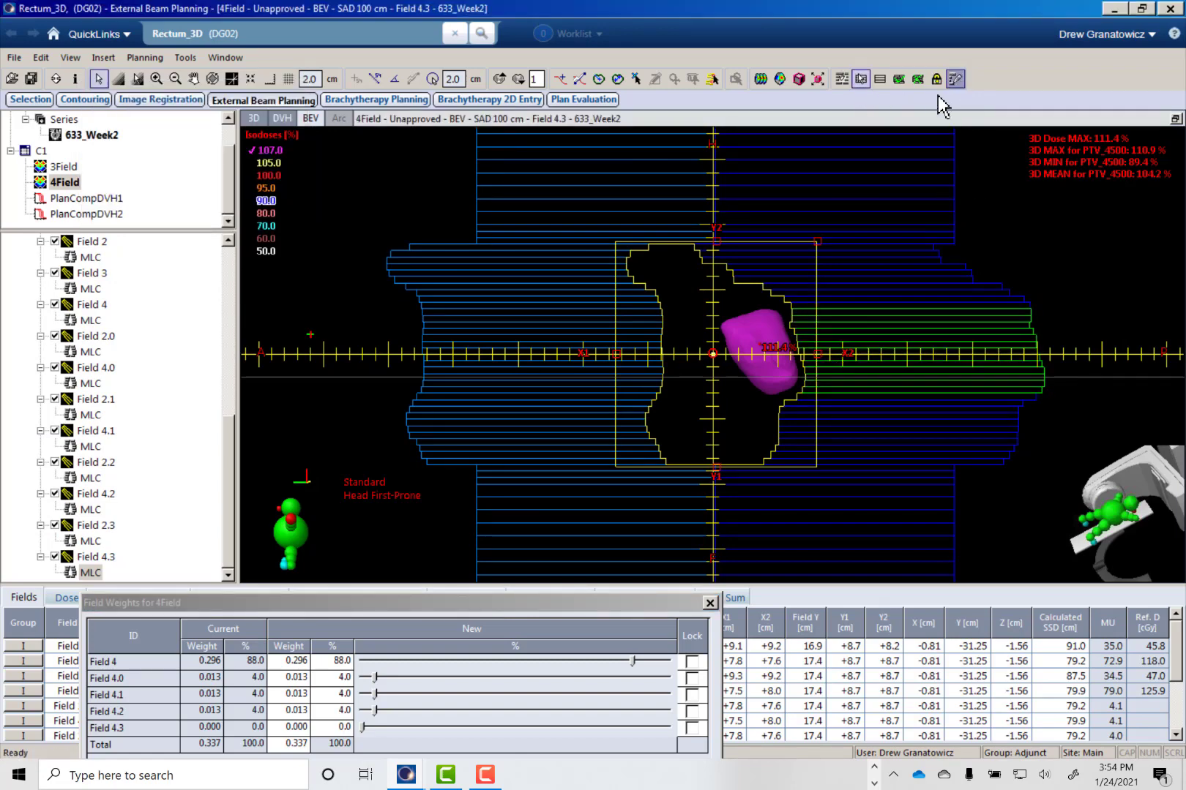
- Redraw the MLC aperture of Field 4.3 around the hot spot's inner edge and fit the selected leaves to Middle
click(955, 78)
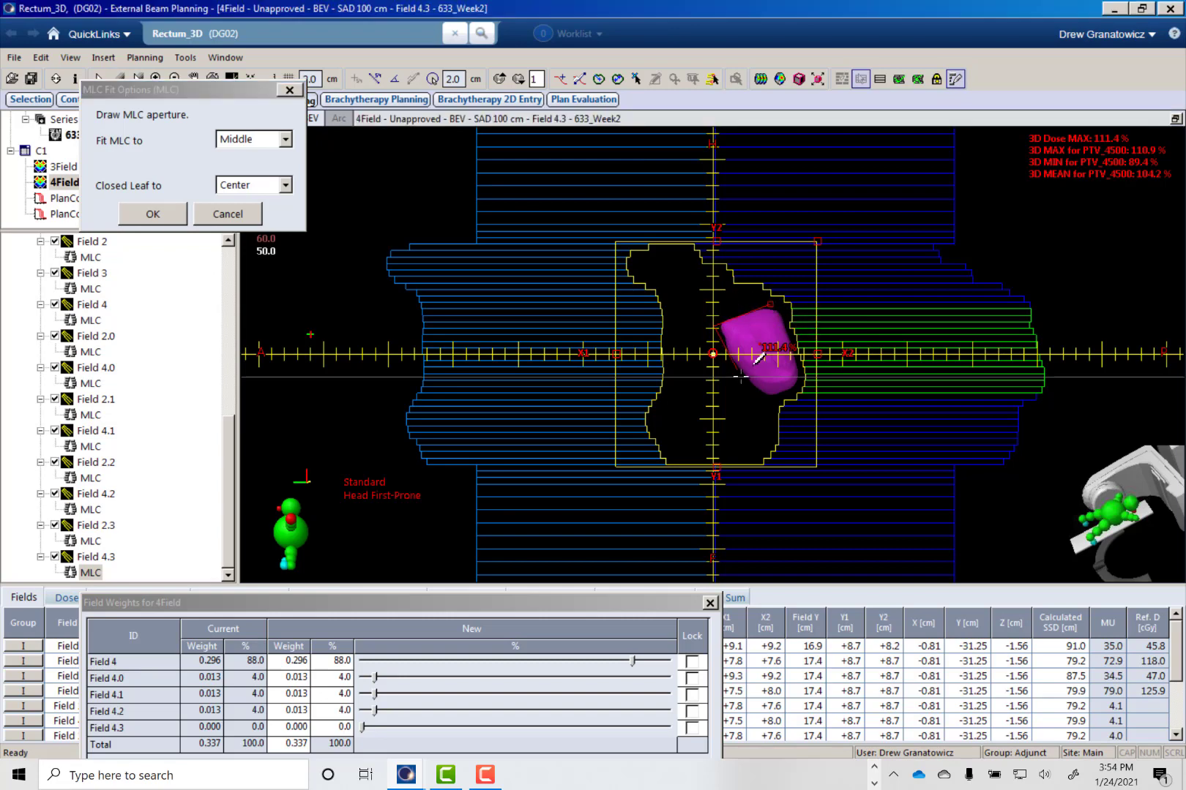
mouse_move(774, 401)
mouse_down()
mouse_move(724, 417)
mouse_move(746, 302)
mouse_up()
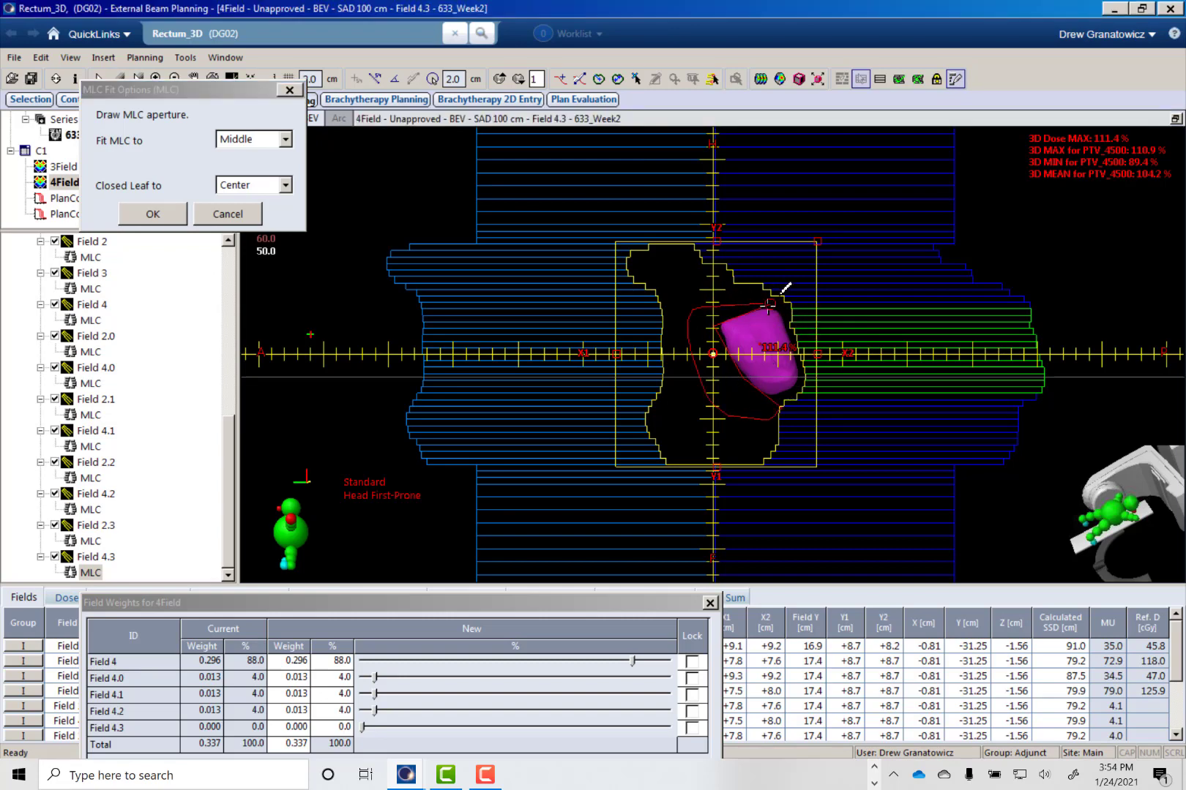
click(153, 214)
- Lock the Field 4 subfield weights, apply a 6 % share to Field 4.3, and recalculate the 4Field plan's volume dose
drag(463, 606, 438, 519)
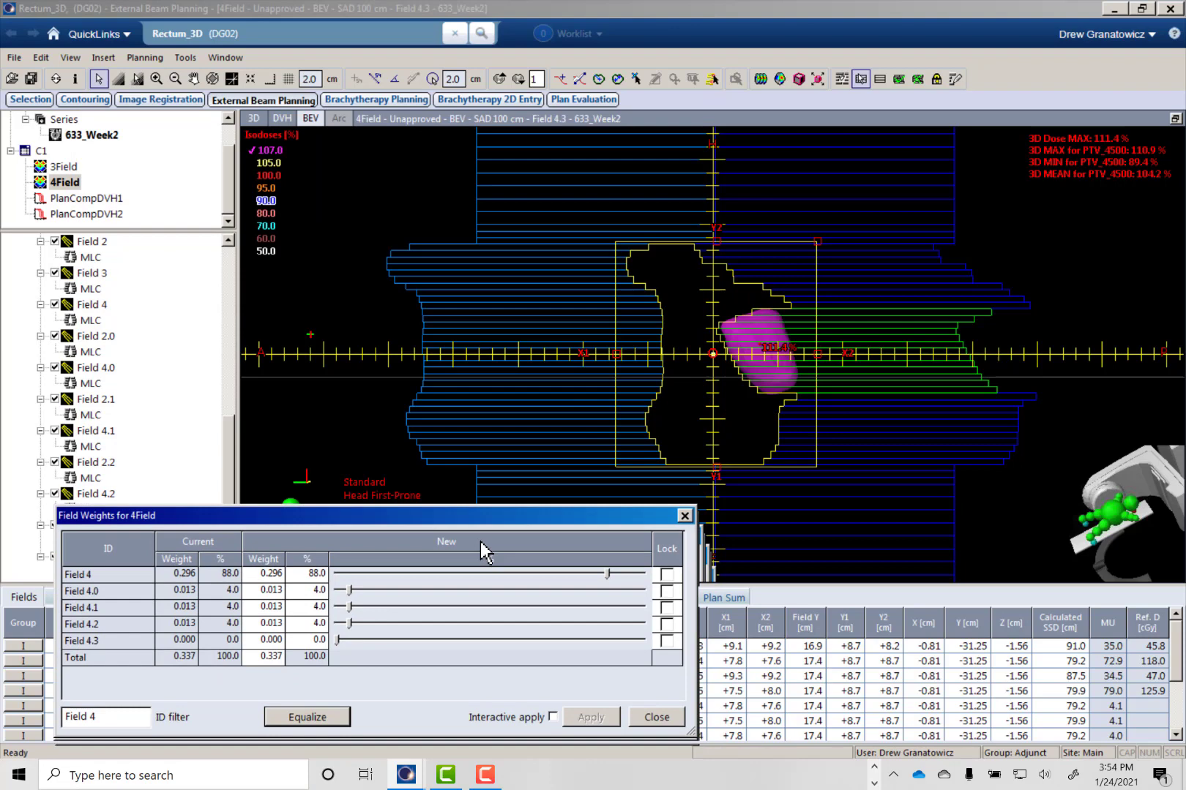
click(668, 554)
click(665, 574)
click(314, 643)
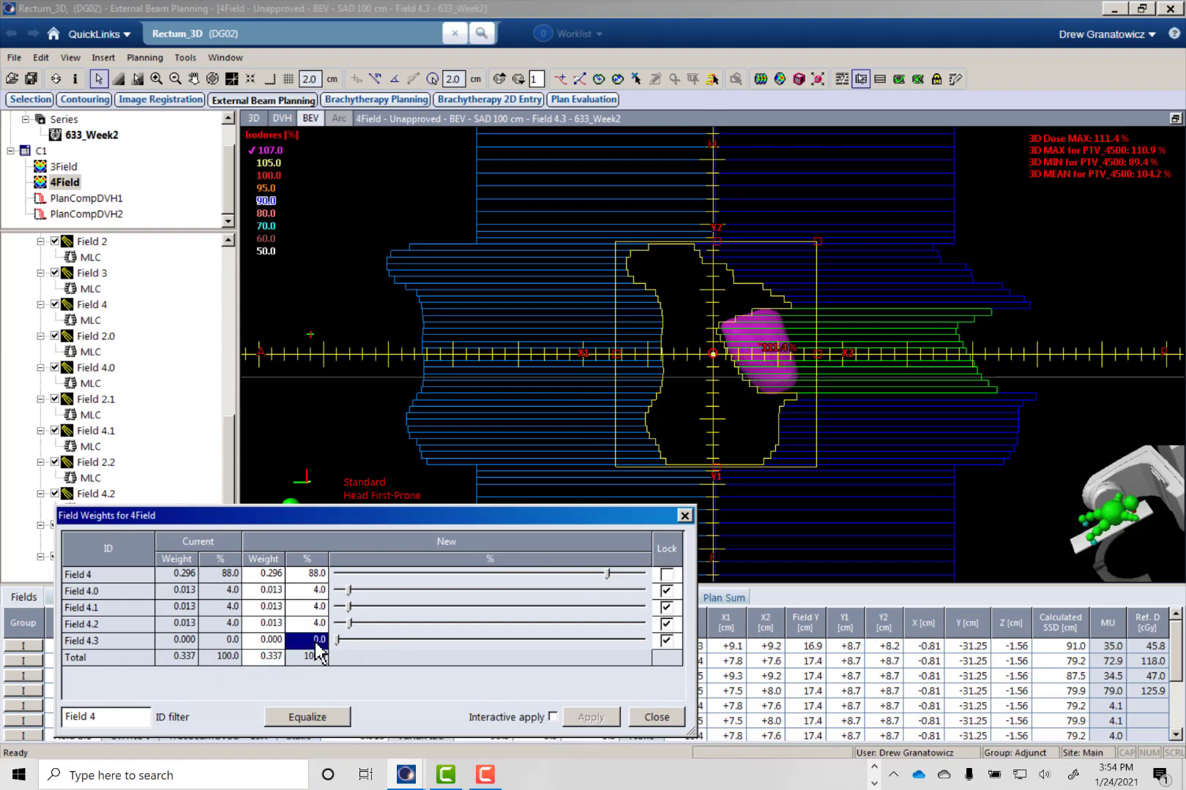
text(6)
click(591, 718)
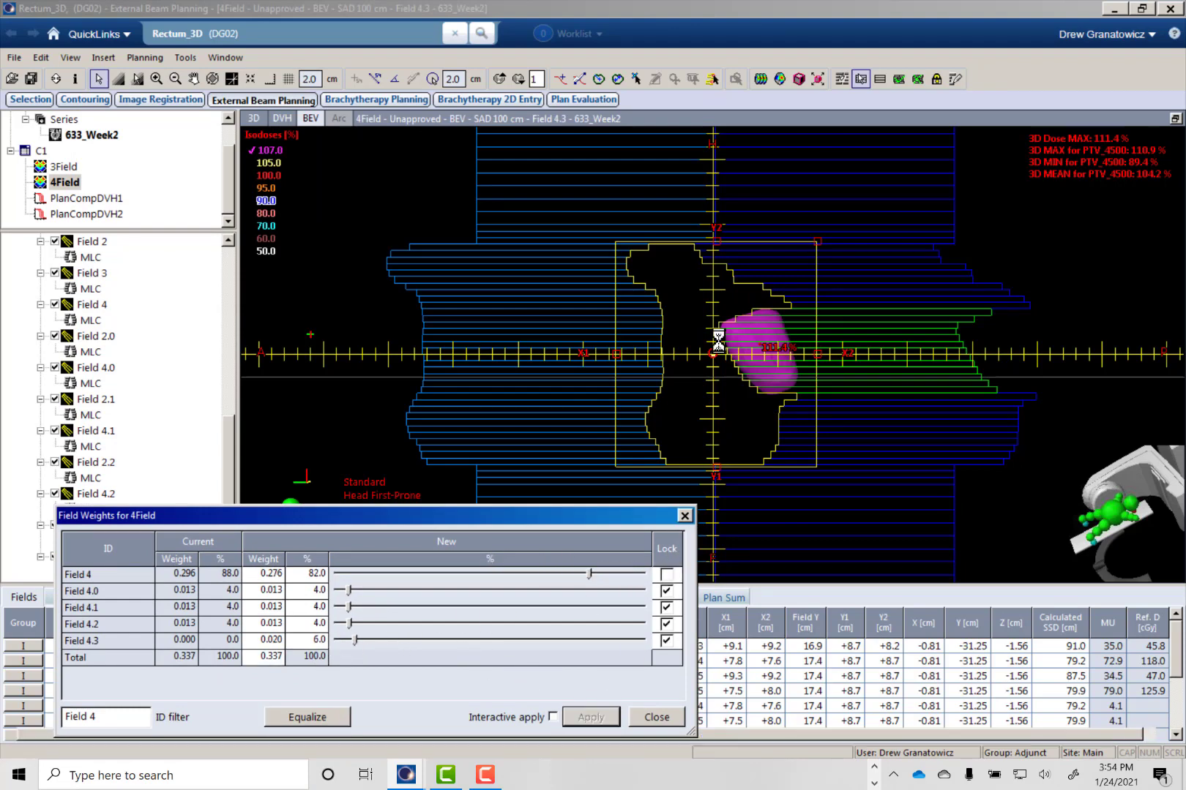
click(761, 79)
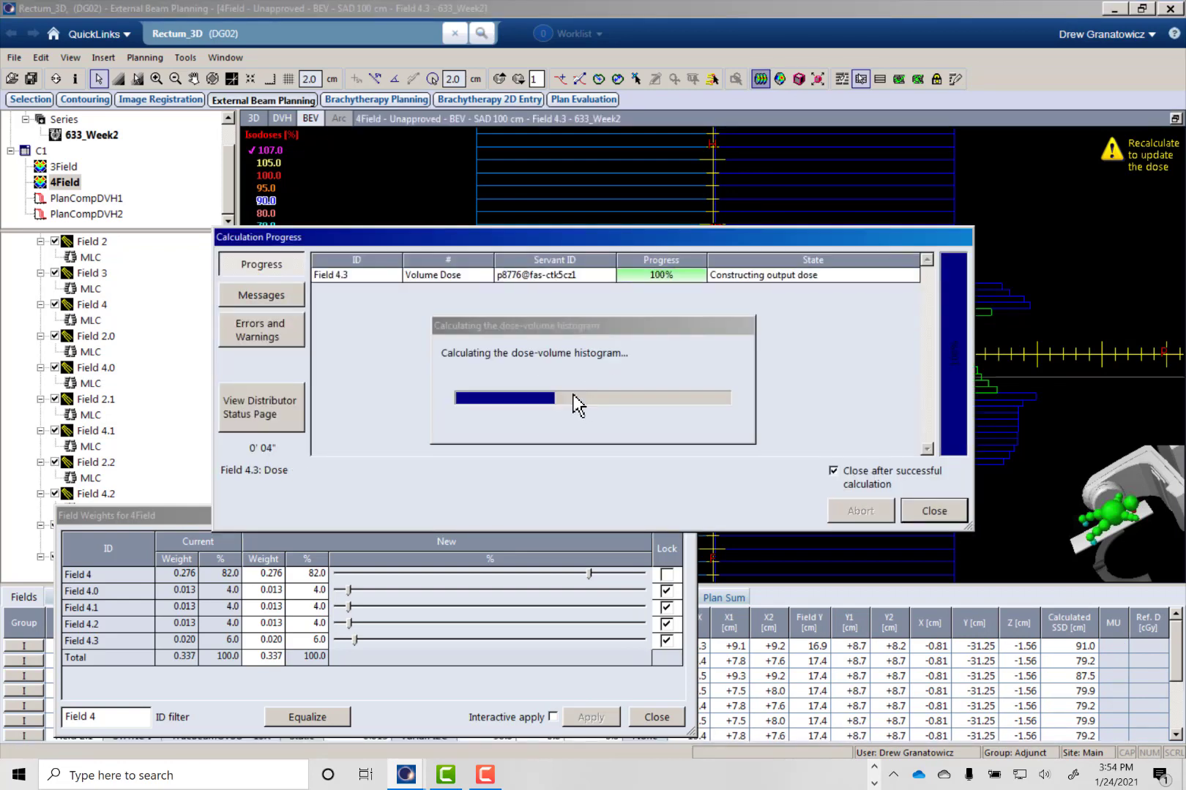
click(666, 716)
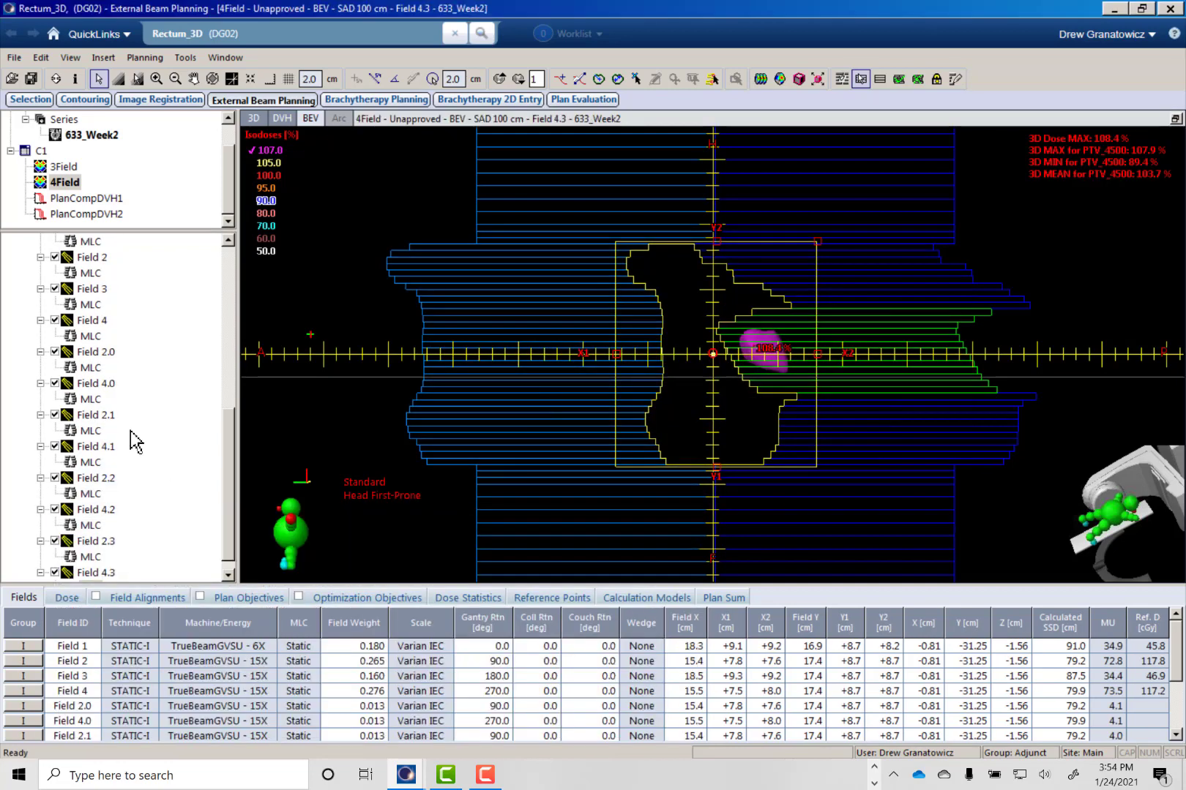
- Add another field-in-field to Field 2 and redraw its MLC aperture around the 107 % hot spot's inner edge, fitted to Middle
right_click(86, 258)
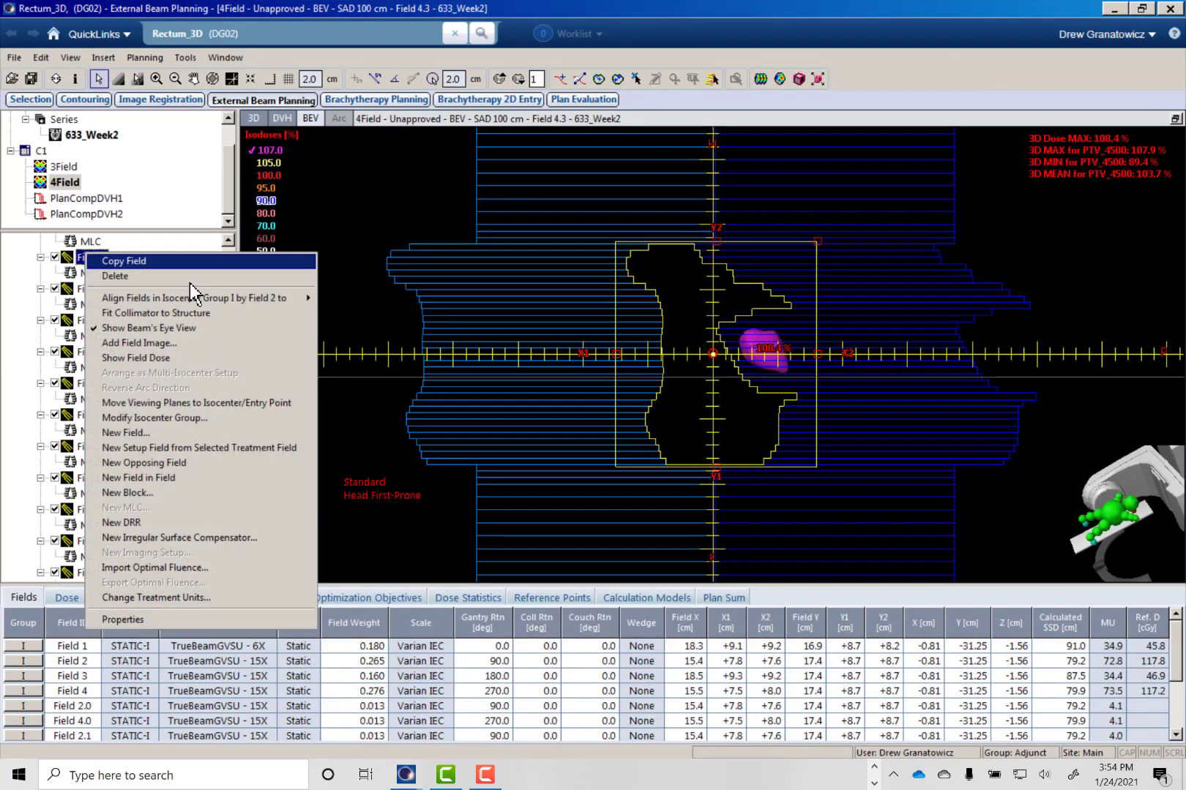
click(168, 478)
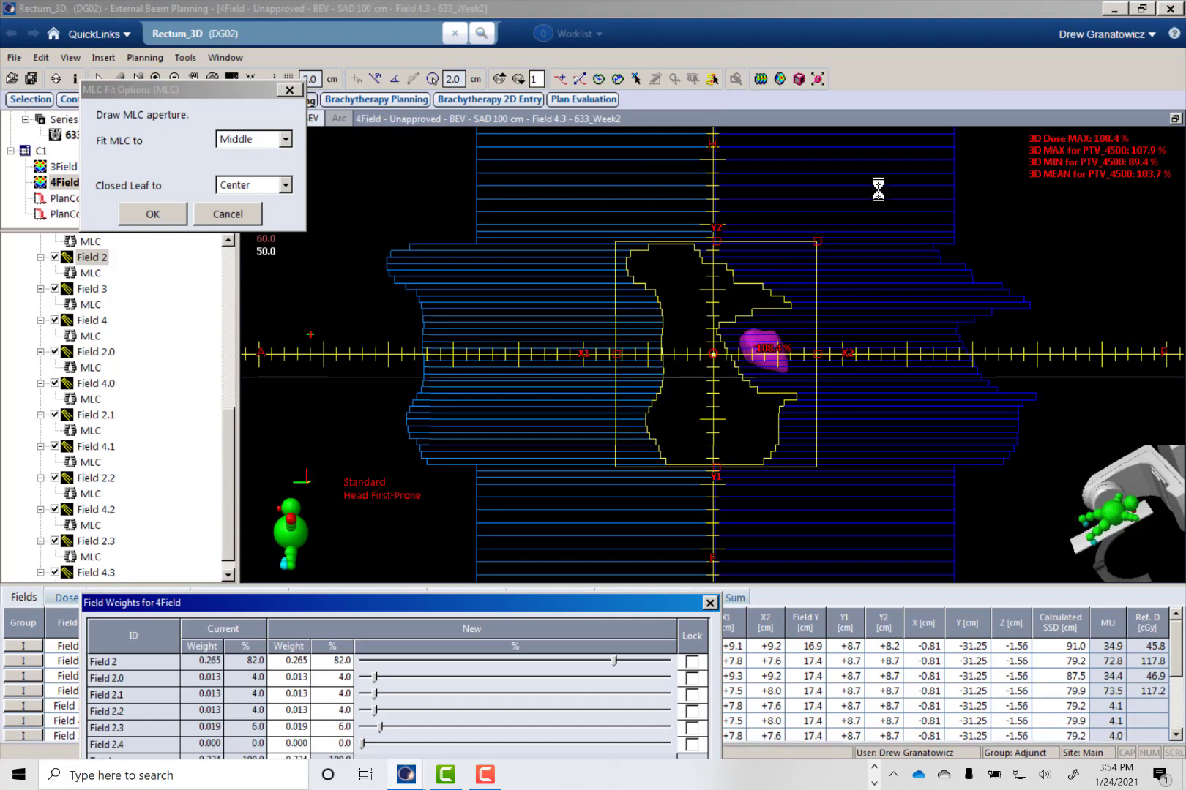
click(861, 79)
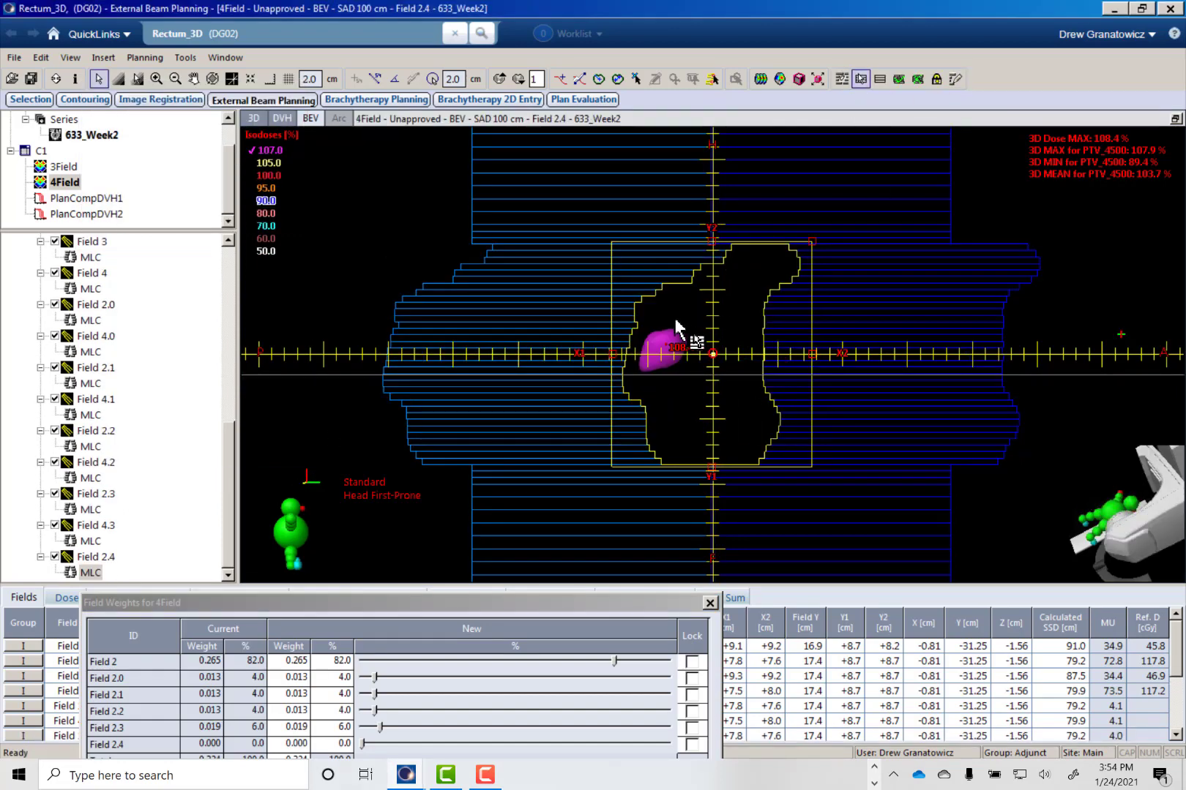
shift+click(617, 371)
click(955, 79)
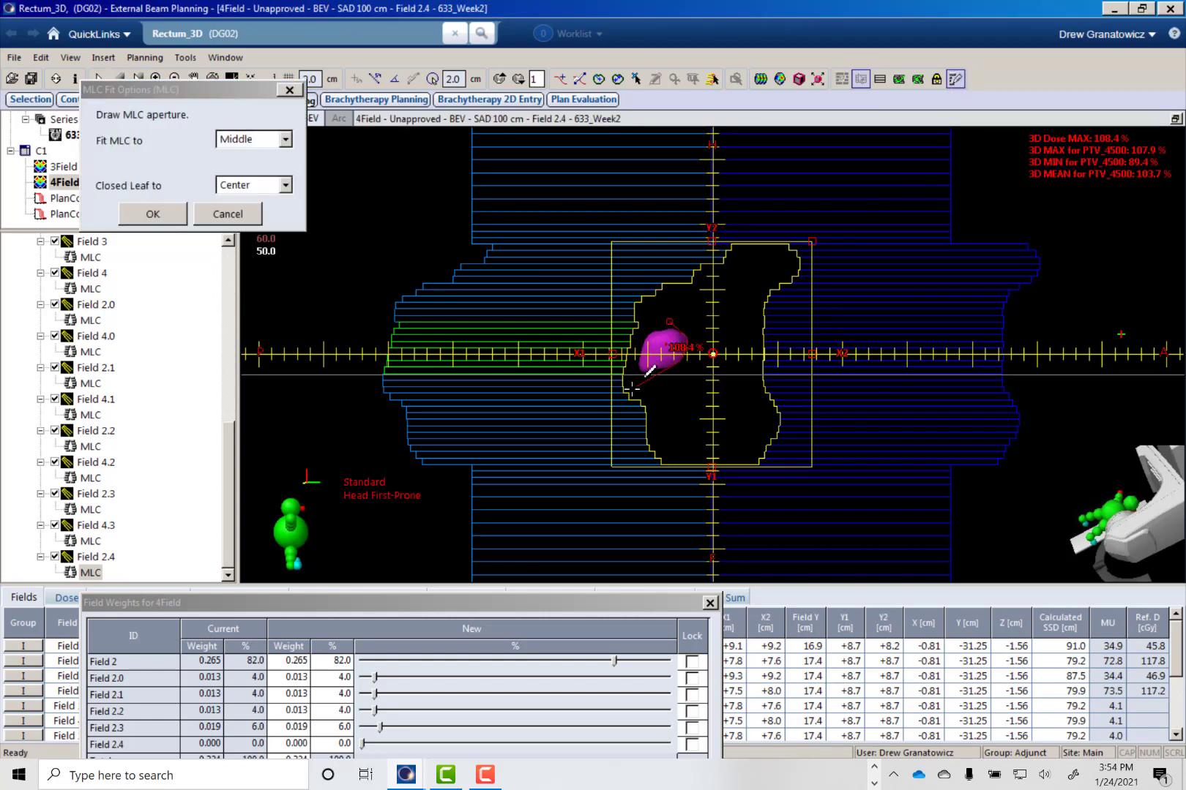
drag(632, 390, 728, 342)
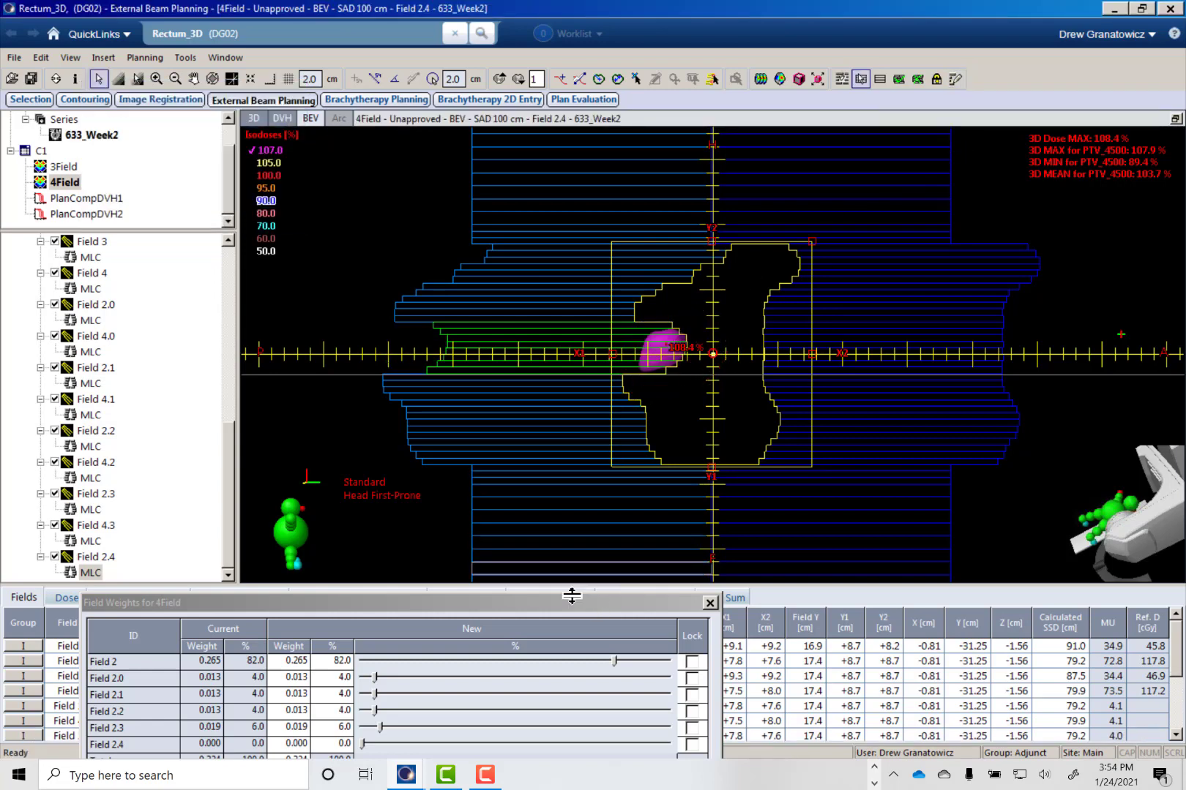
- Lock the Field 2 subfield weights, apply a 6 % share to Field 2.4, and recalculate the 4Field plan's volume dose
drag(562, 607, 583, 449)
click(713, 483)
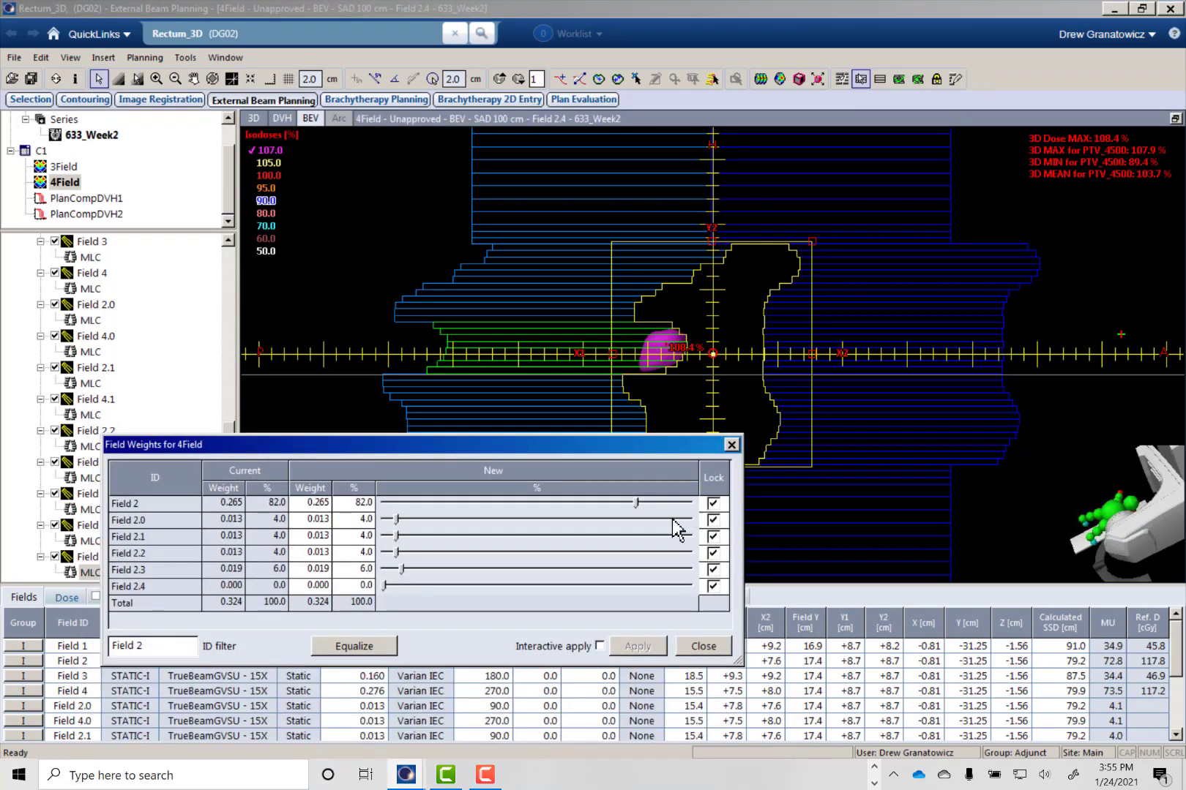
click(362, 586)
text(6)
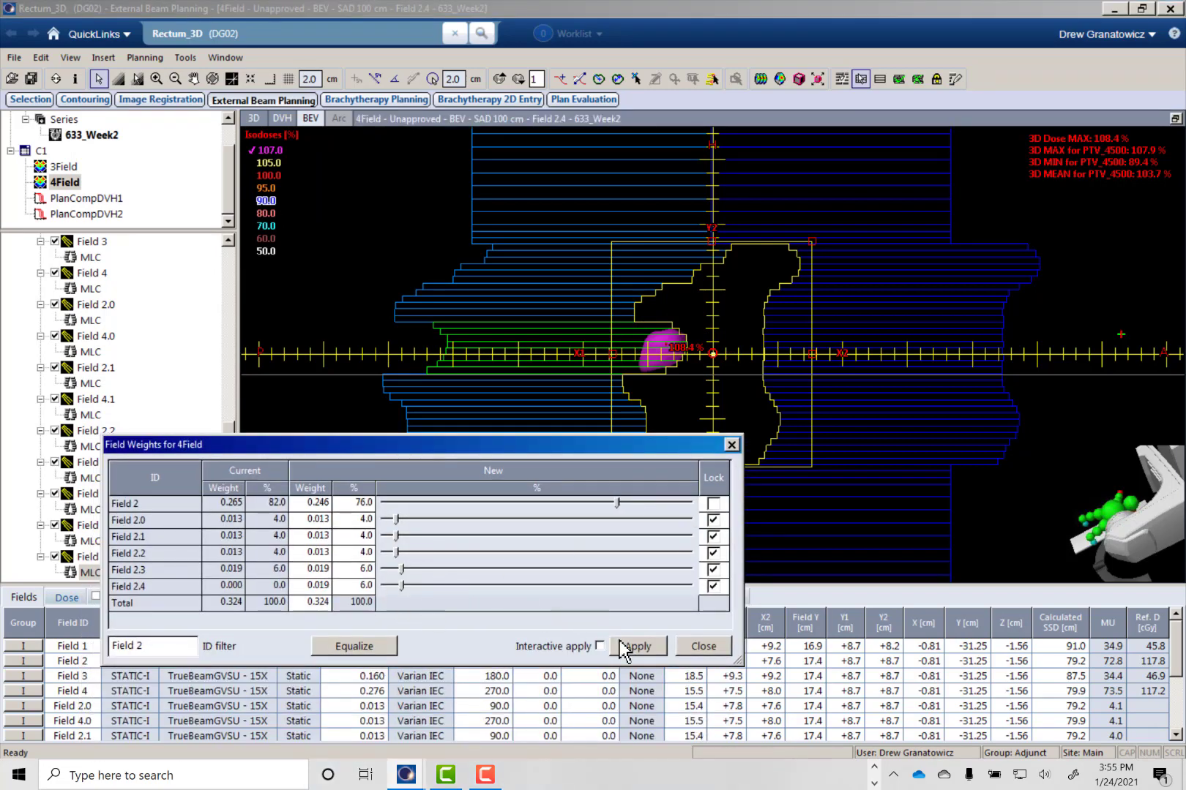
click(636, 646)
click(702, 646)
click(760, 78)
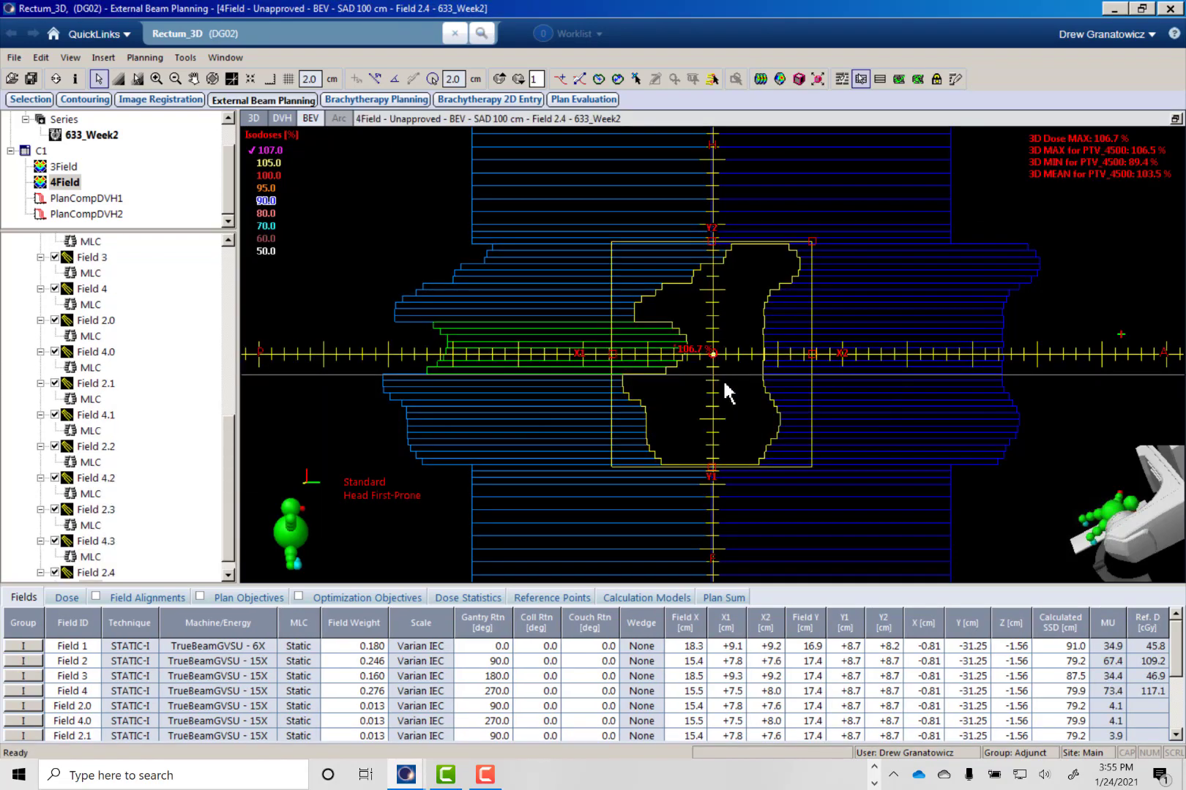
- Restore the four-view layout and check the recalculated isodoses on the transversal slices of the 4Field plan
click(1175, 119)
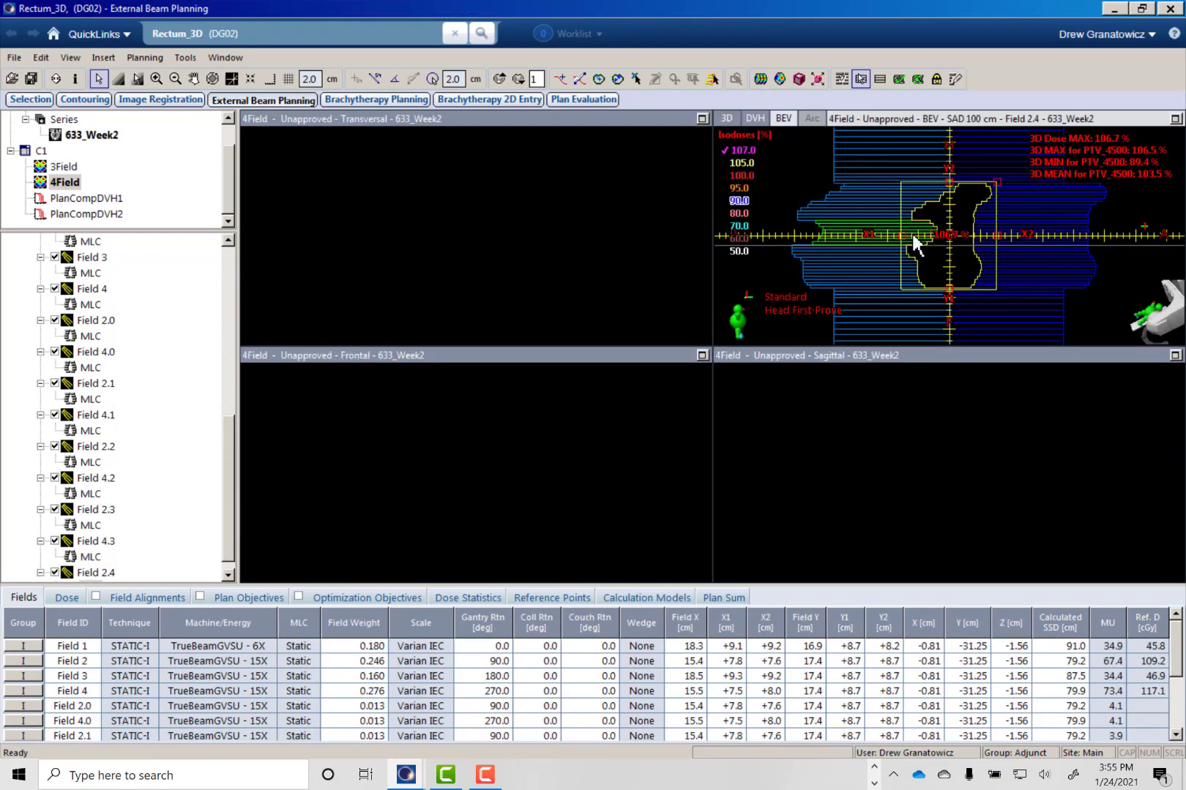
scroll(491, 237, down, 3)
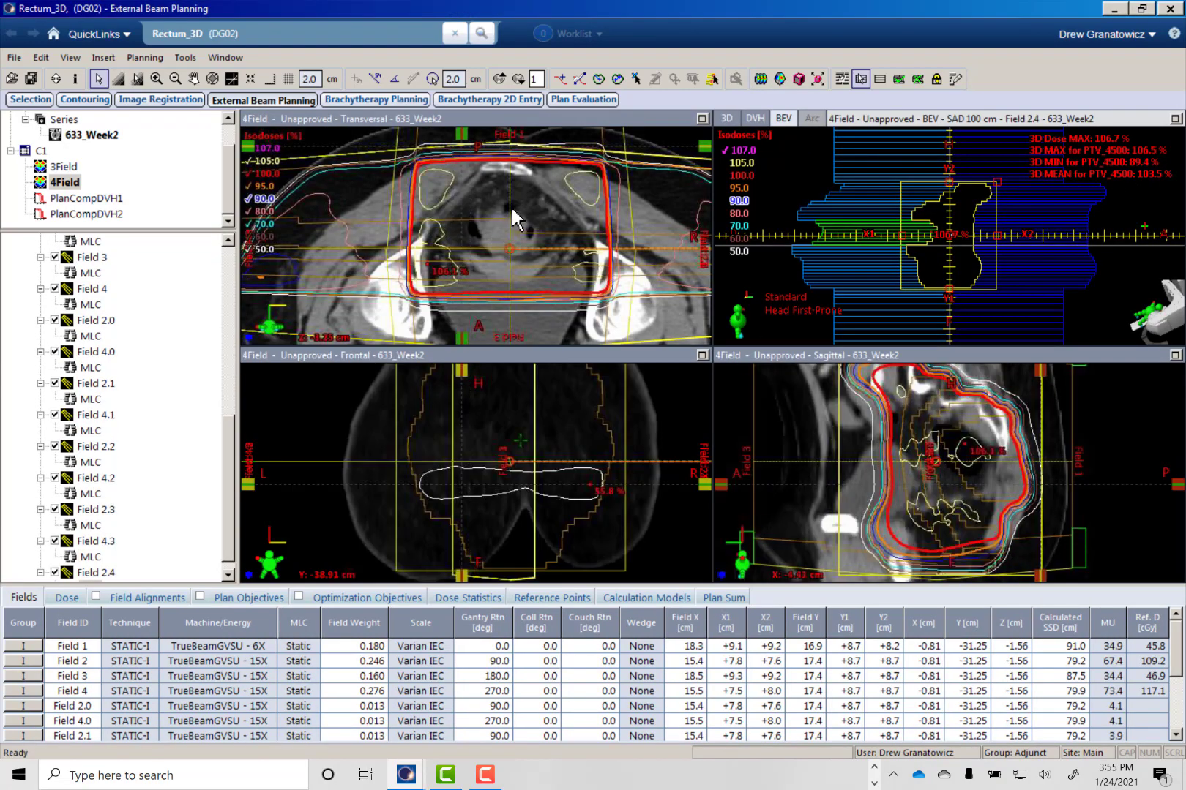
click(514, 207)
ctrl+scroll(515, 207, down, 2)
ctrl+scroll(514, 208, down, 3)
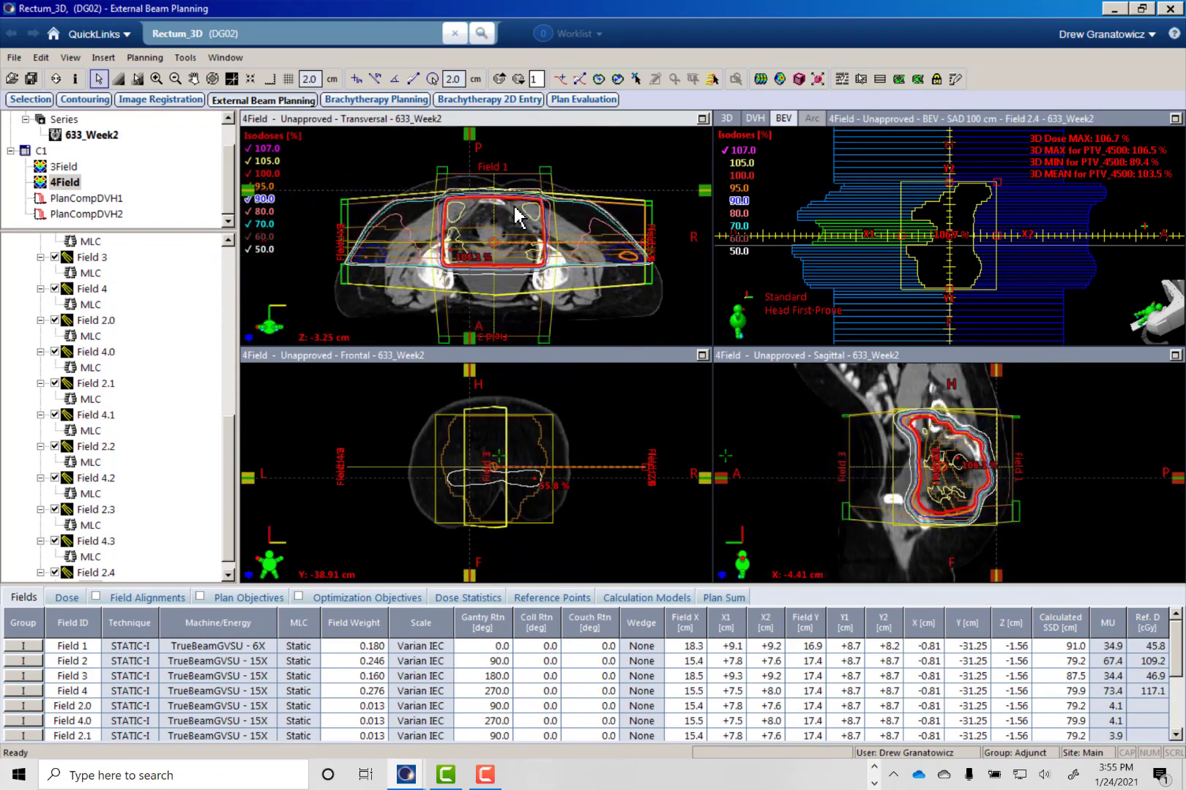
scroll(510, 212, up, 10)
scroll(479, 288, up, 9)
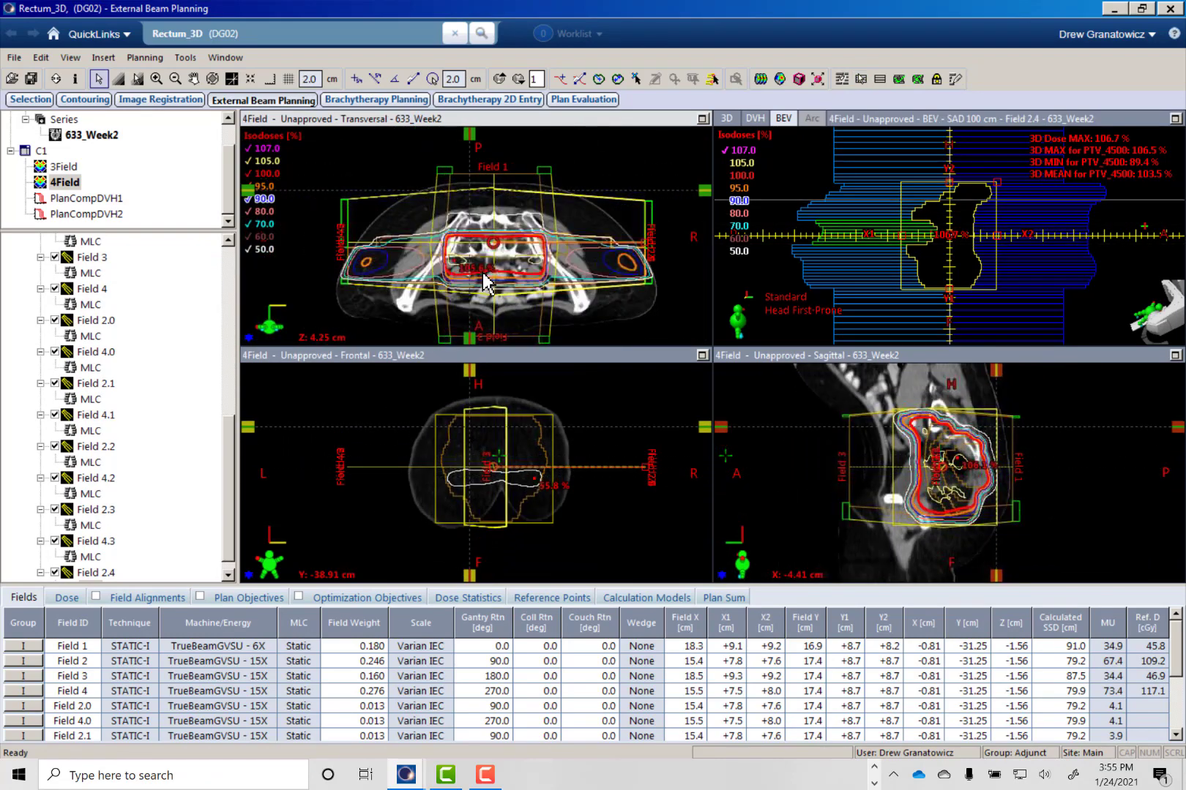
- Hide all treatment fields of the 4Field plan and enlarge the transversal view
drag(224, 474, 220, 422)
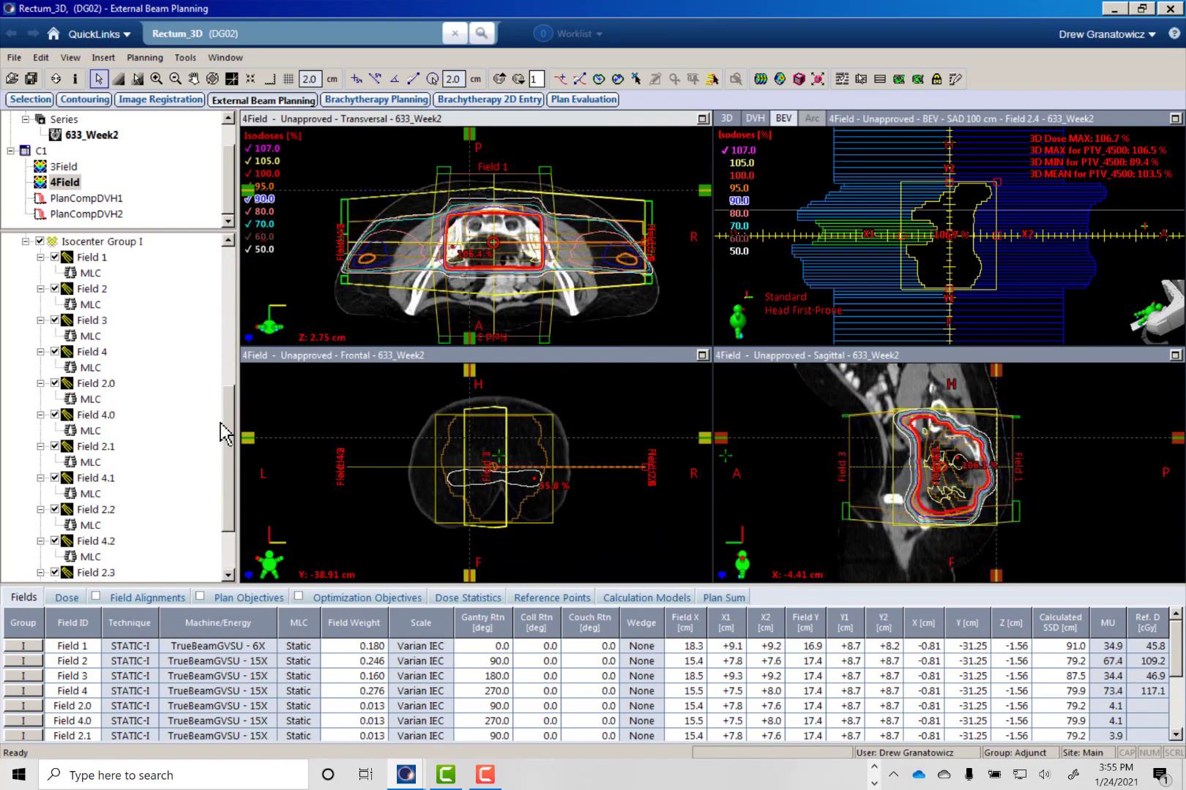
click(24, 289)
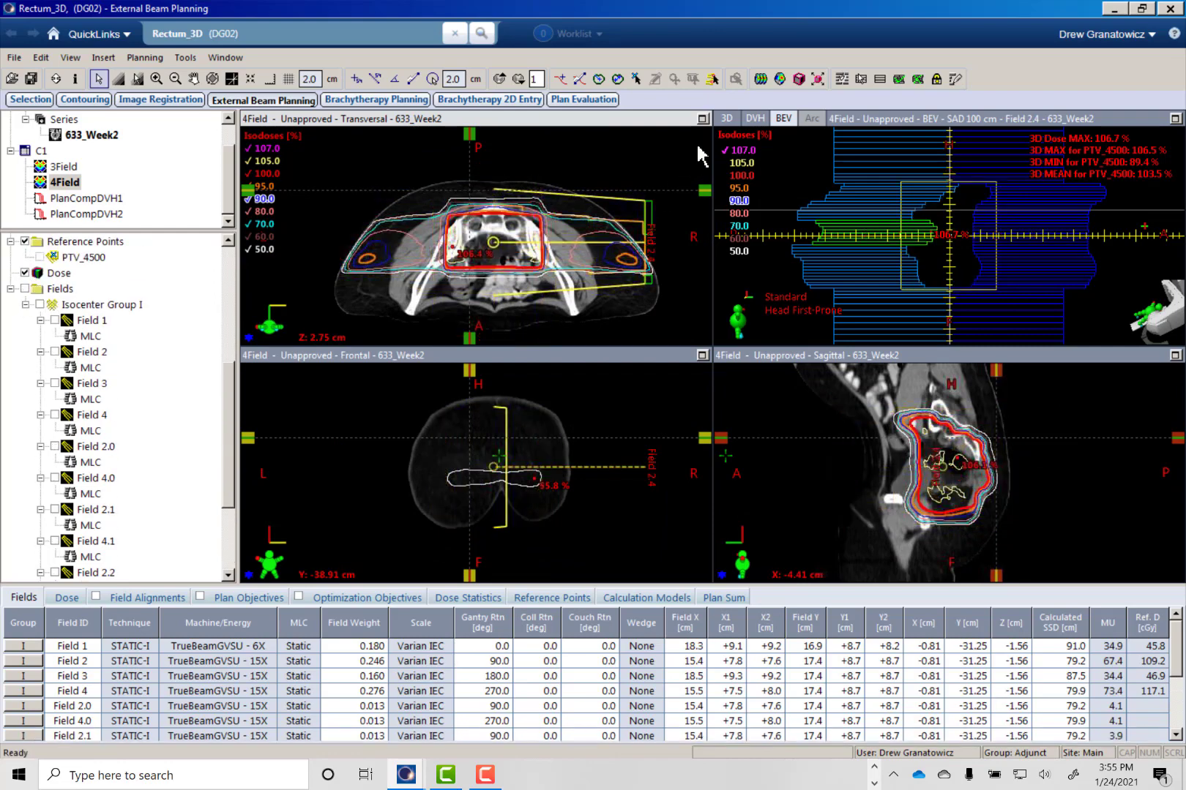
click(703, 119)
- Examine the isodose coverage and the lateral 95 % dose areas near the hips across the transversal slices
scroll(800, 421, up, 14)
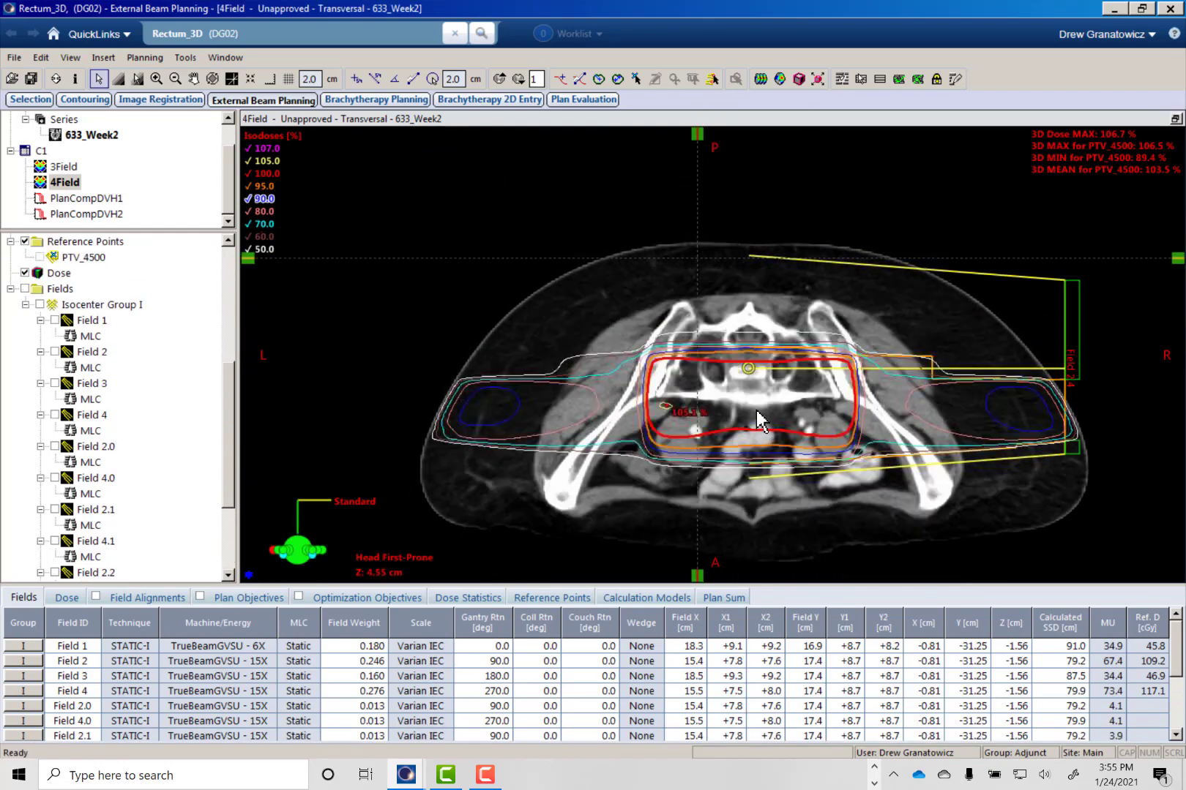
scroll(542, 429, down, 12)
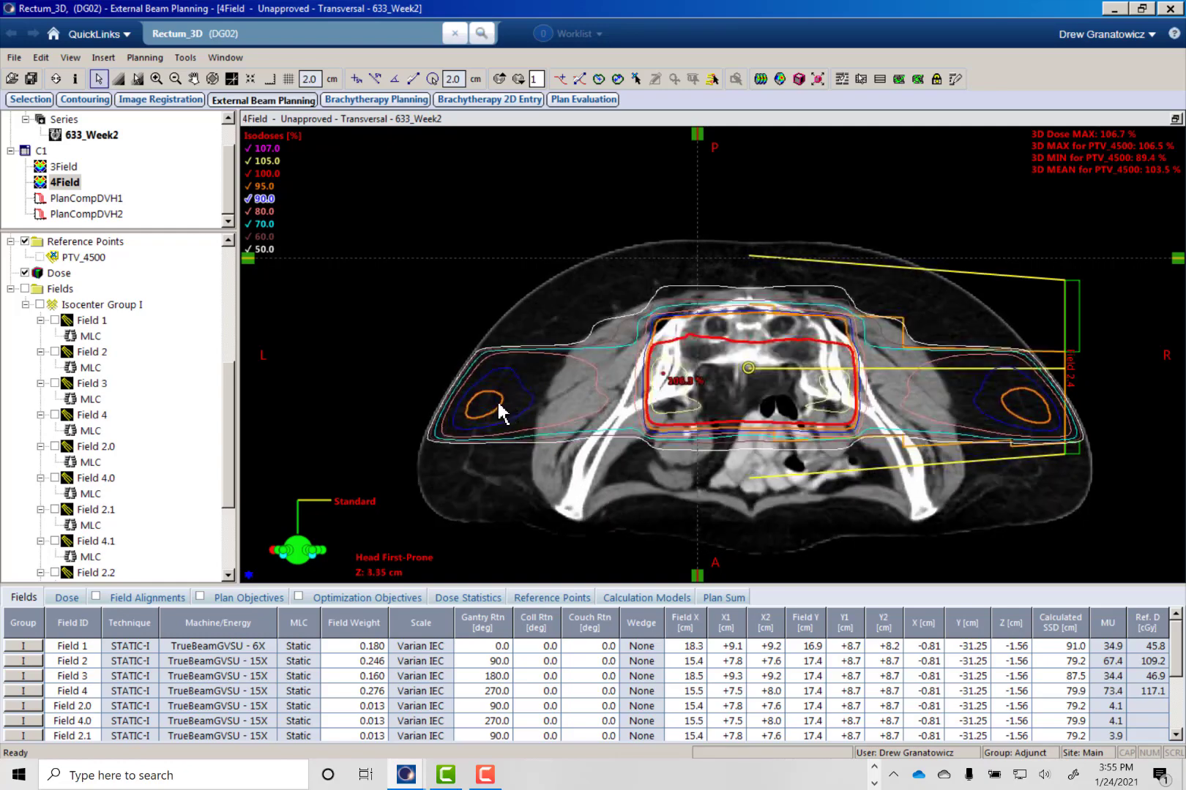
scroll(1018, 399, down, 15)
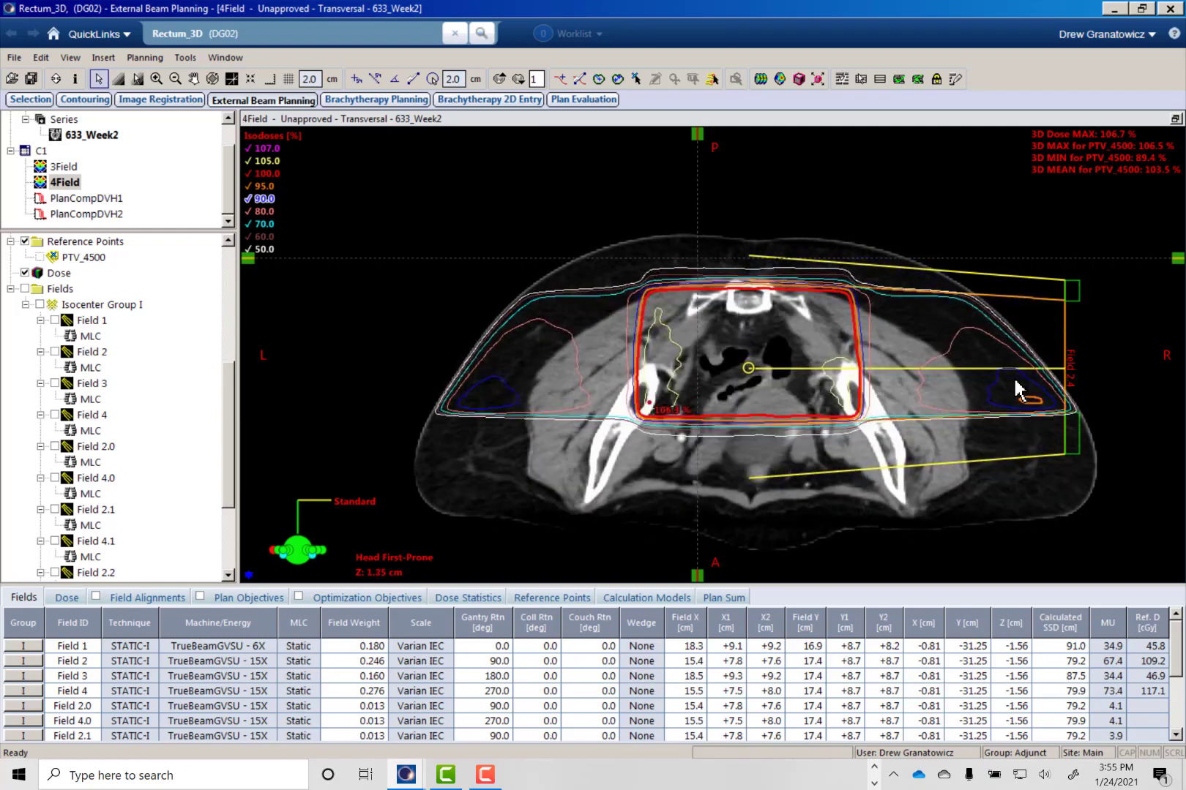
scroll(1013, 395, down, 20)
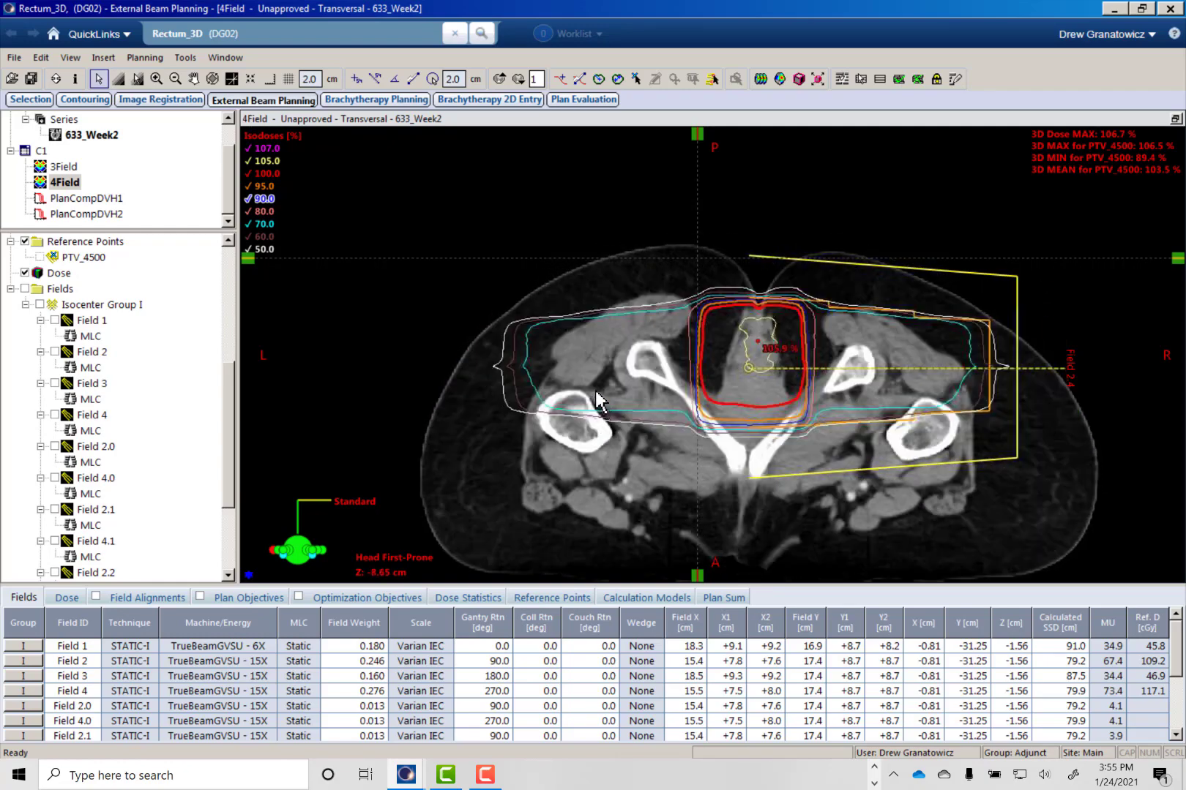
scroll(590, 395, up, 20)
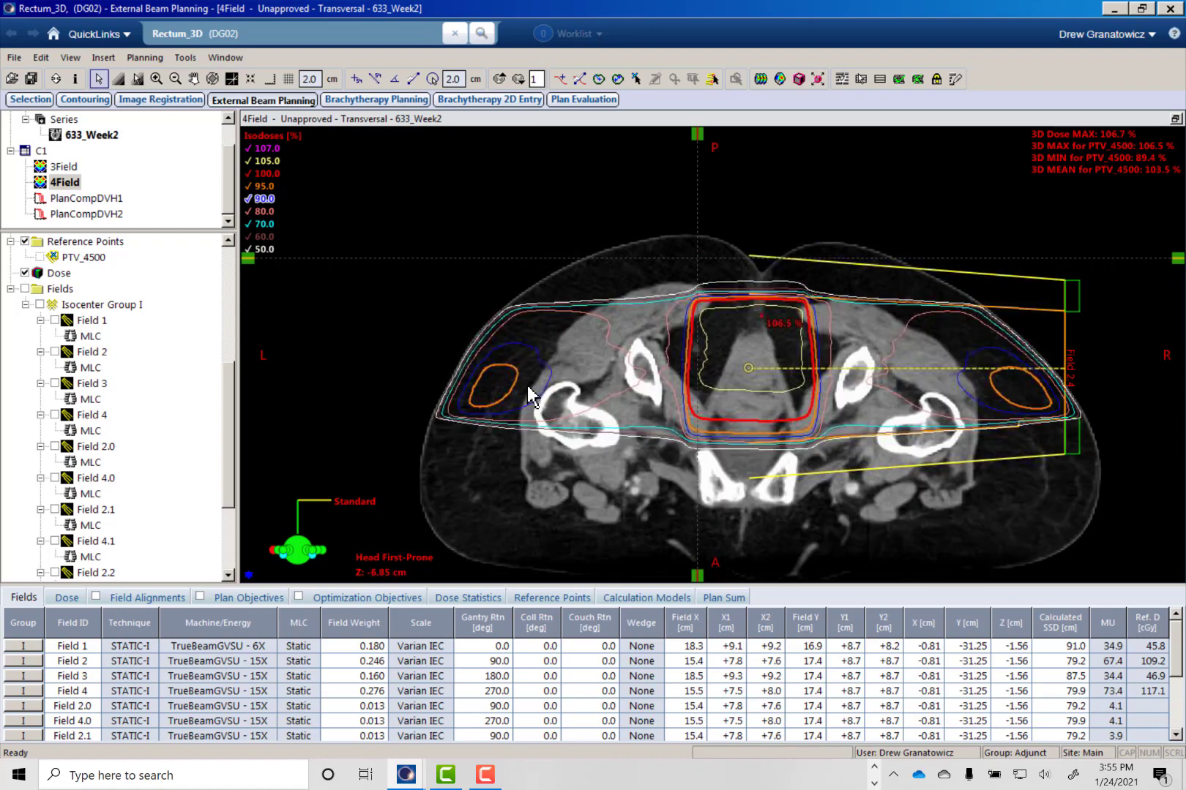
scroll(490, 399, down, 2)
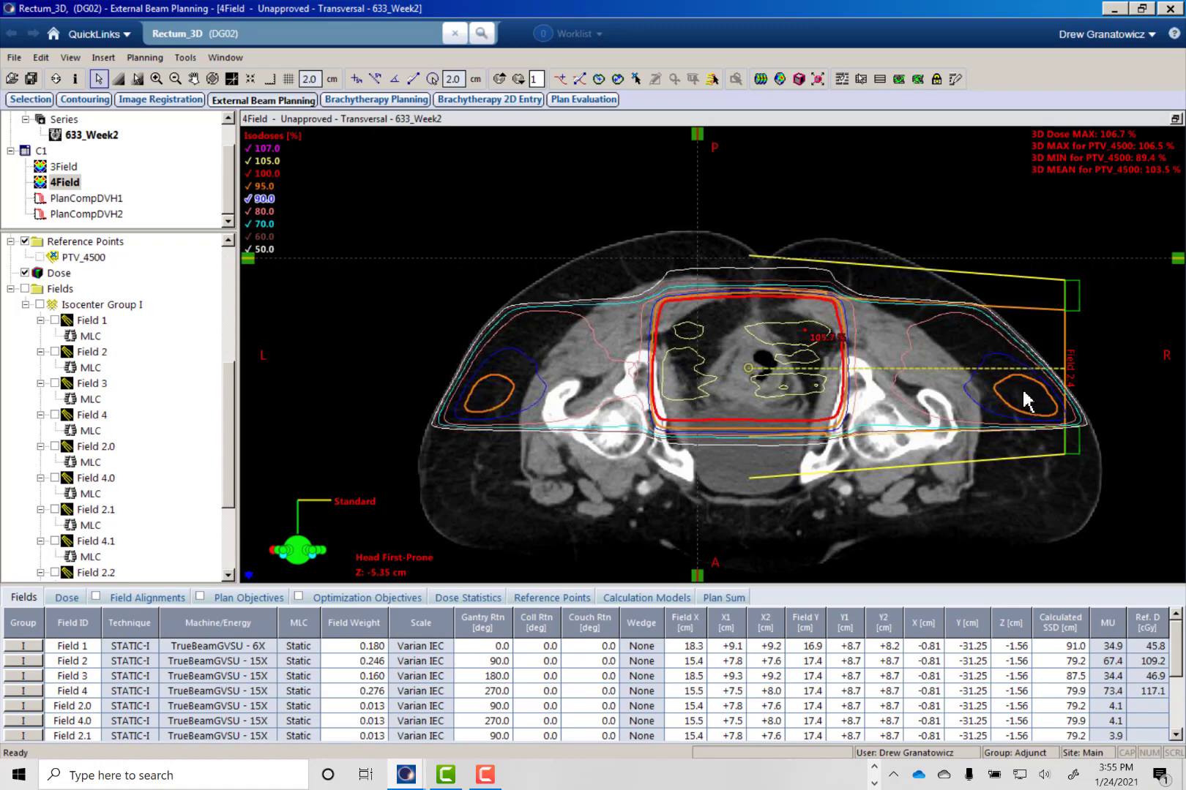
scroll(1027, 400, up, 3)
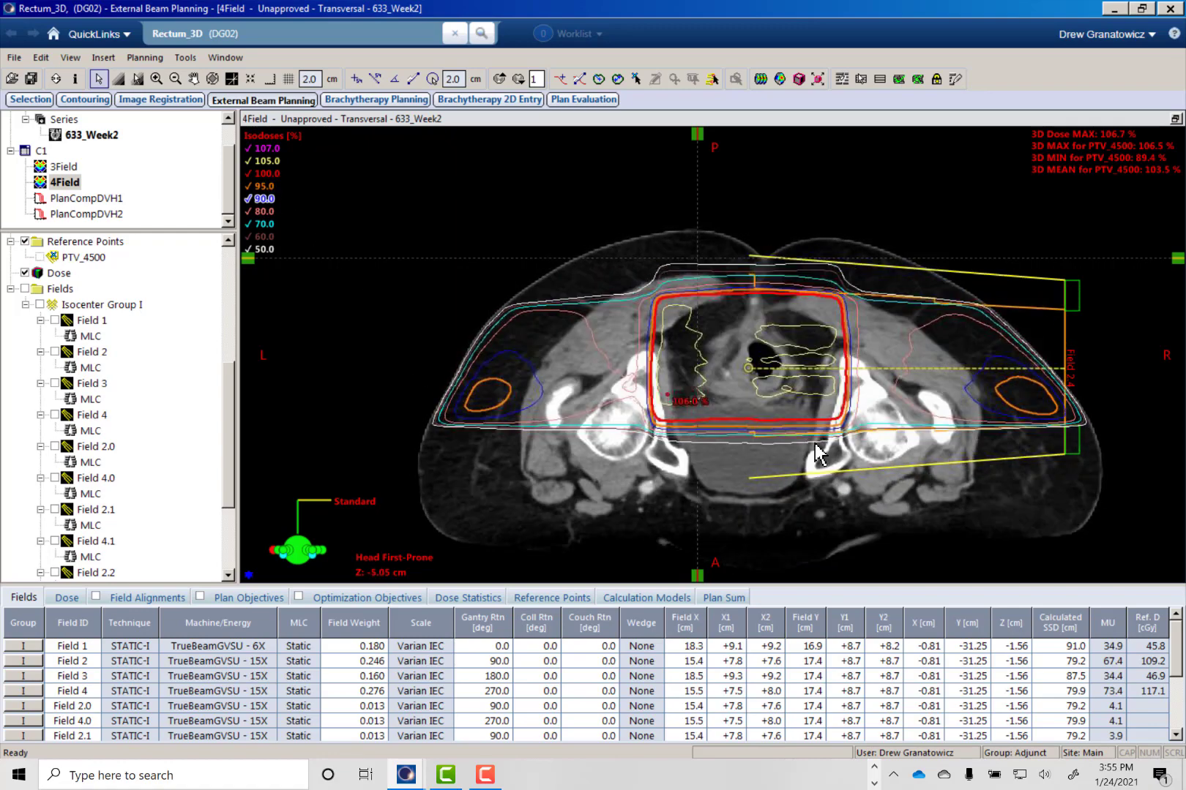
scroll(761, 457, down, 9)
scroll(734, 447, up, 9)
scroll(761, 450, up, 6)
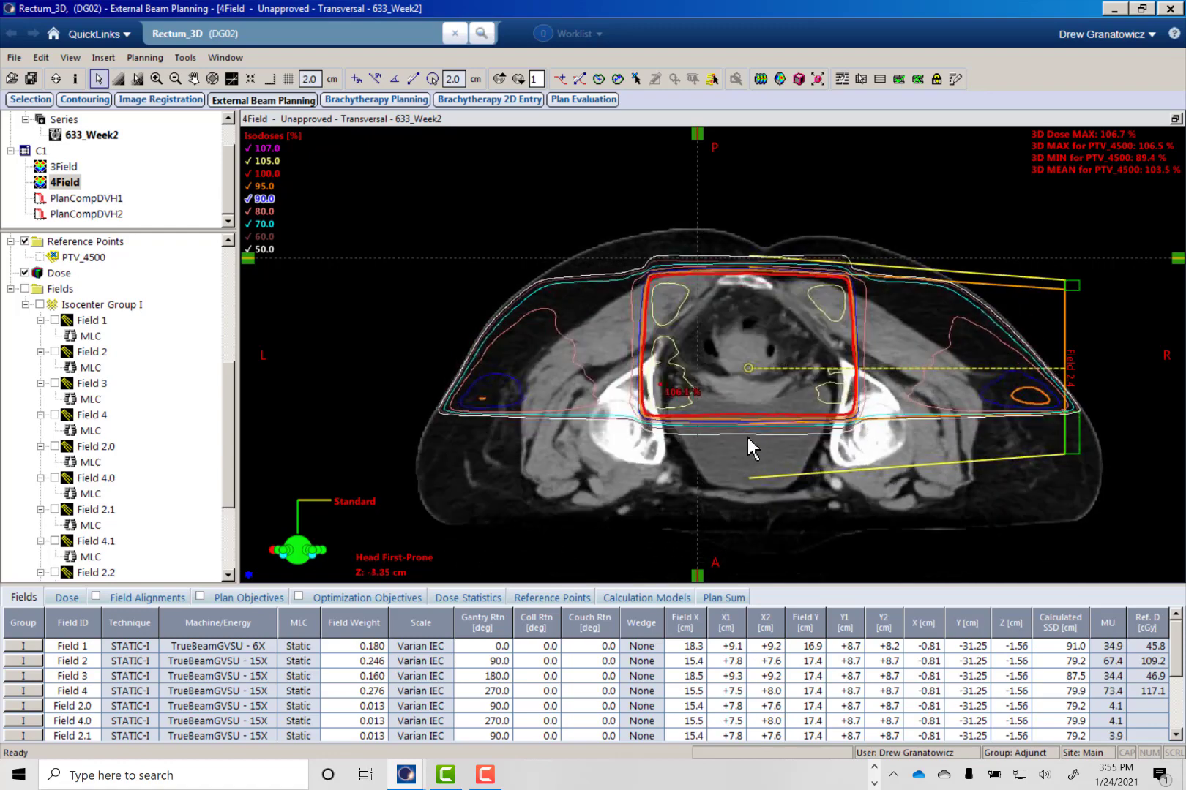
scroll(747, 437, up, 20)
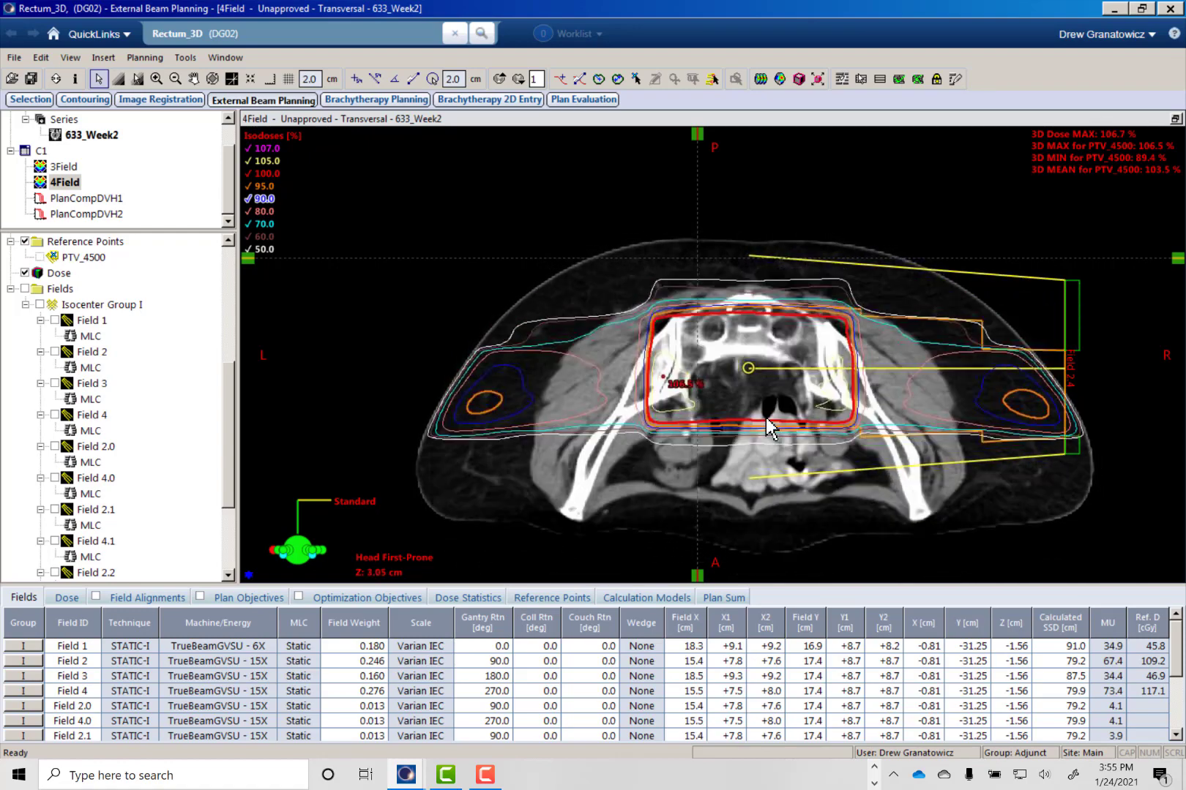
scroll(765, 418, down, 12)
scroll(765, 418, up, 20)
scroll(766, 418, down, 12)
scroll(767, 418, down, 18)
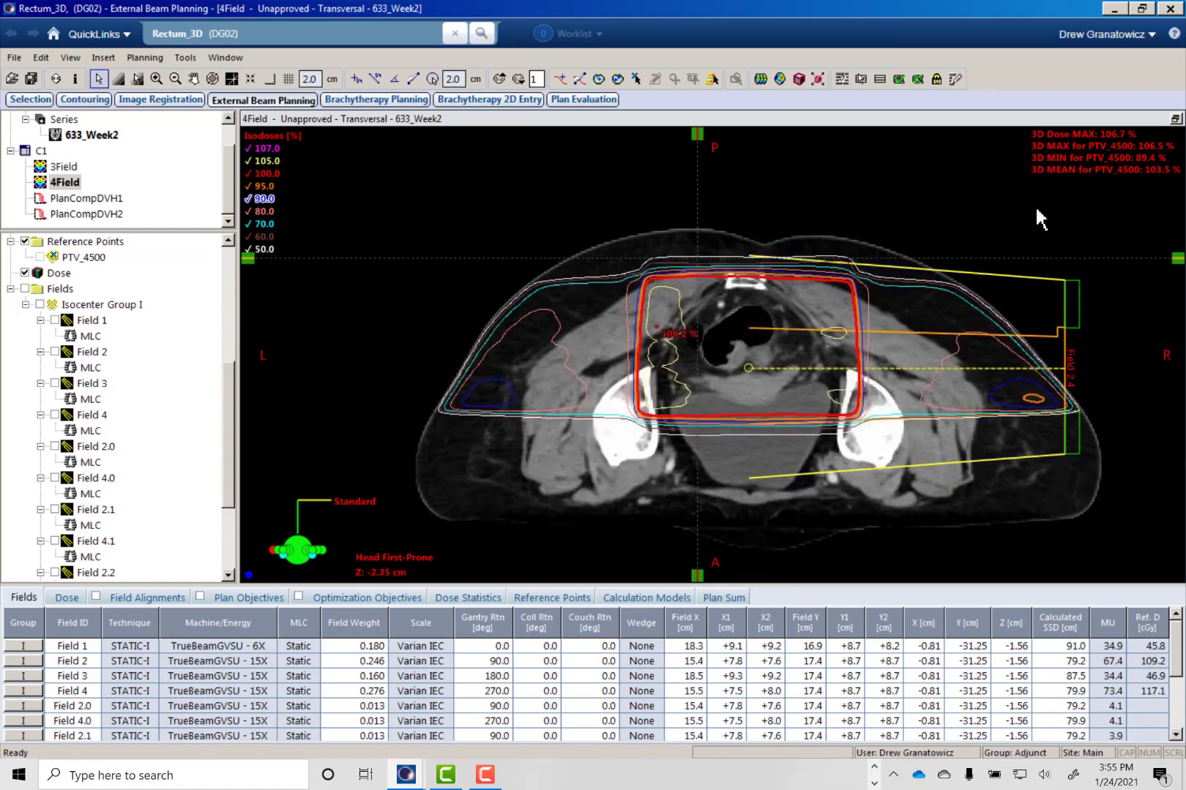
- Return to the four-view layout and show the 4Field plan's dose volume histogram in place of the beam's eye view
click(1174, 120)
right_click(778, 193)
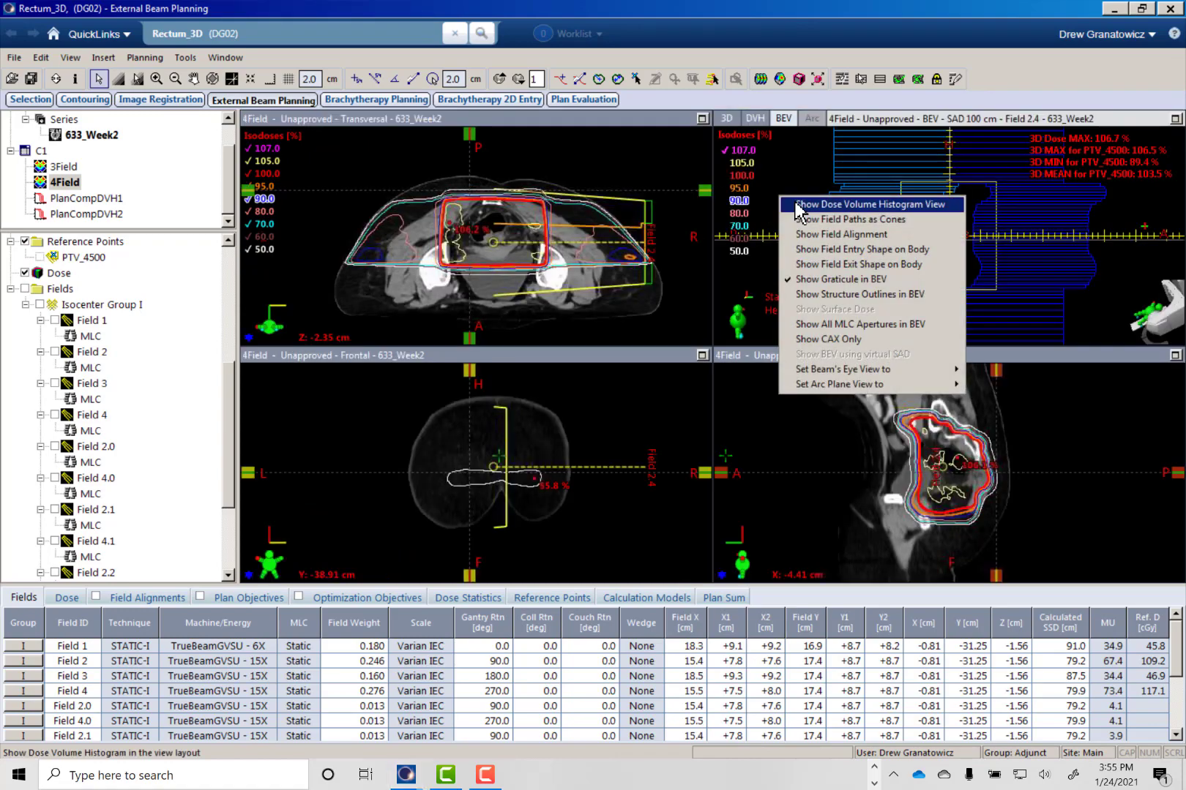
click(798, 206)
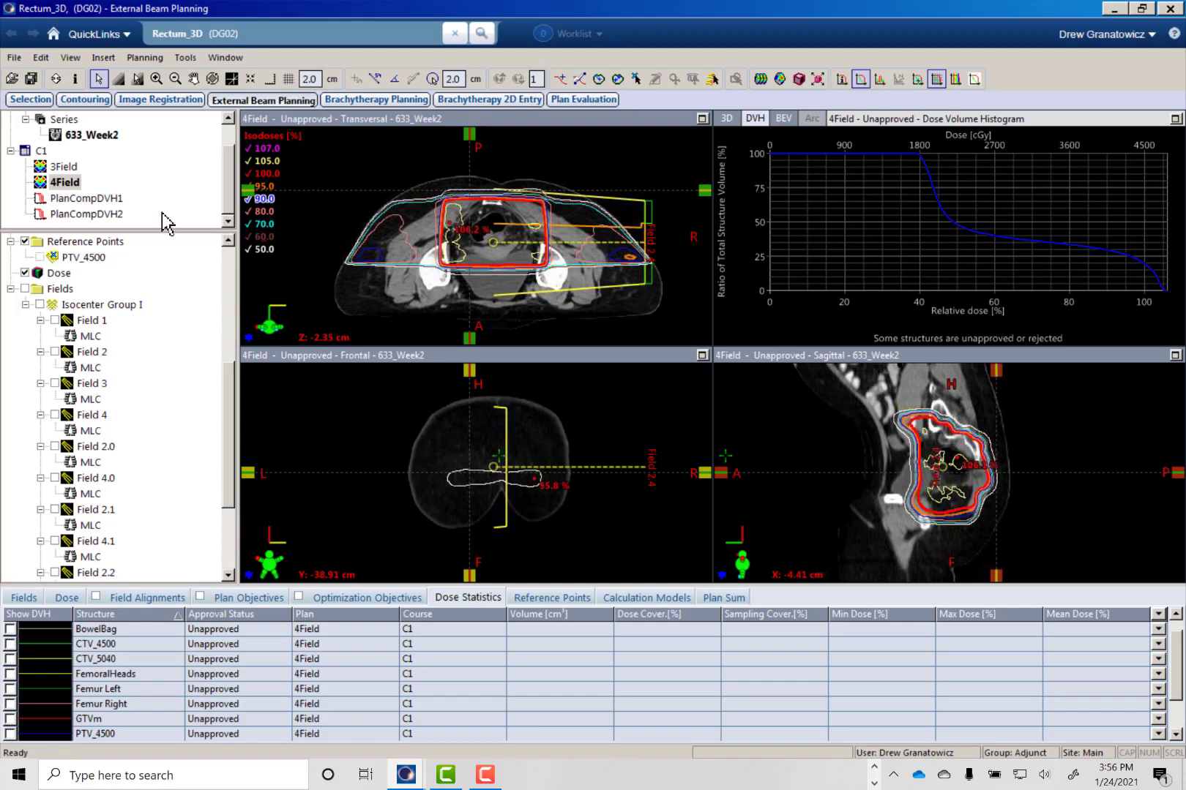
- Merge the 4Field plan's subfields into a new 4Field_FiF plan and accept the preset MUs for Fields 2 and 4
click(68, 183)
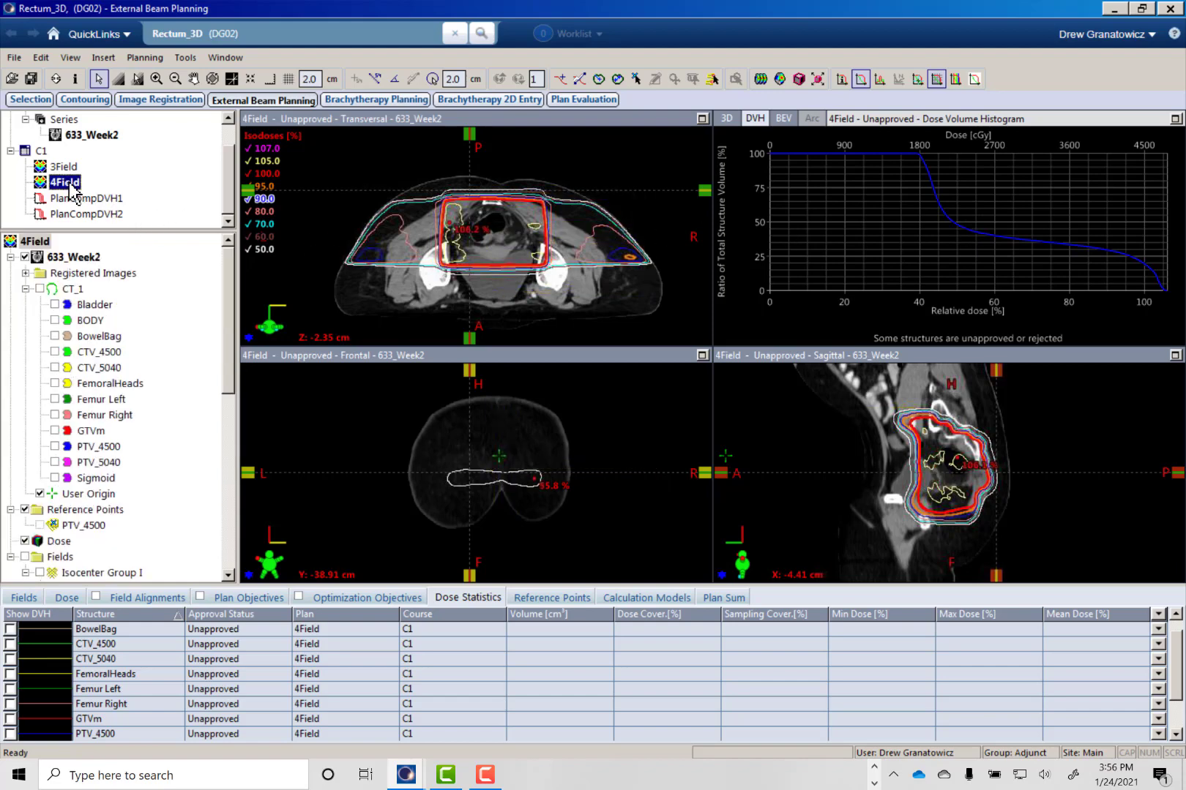
click(144, 58)
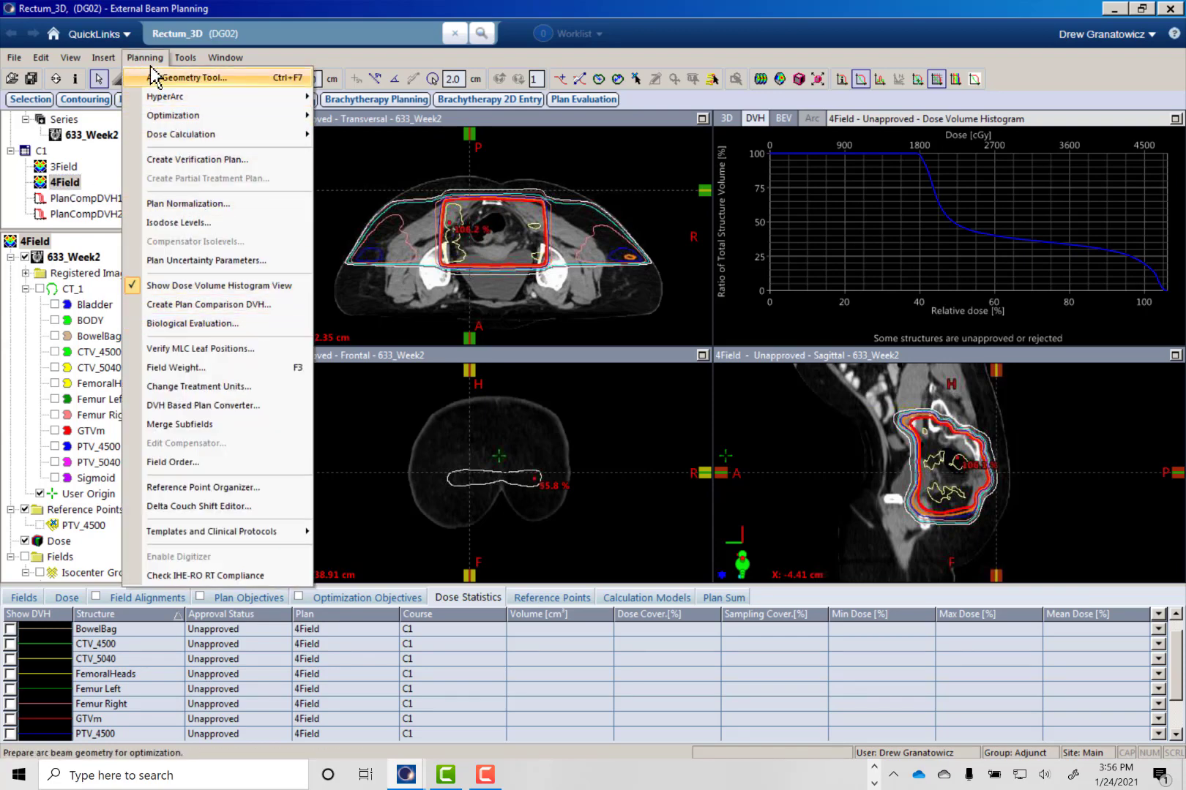
click(179, 424)
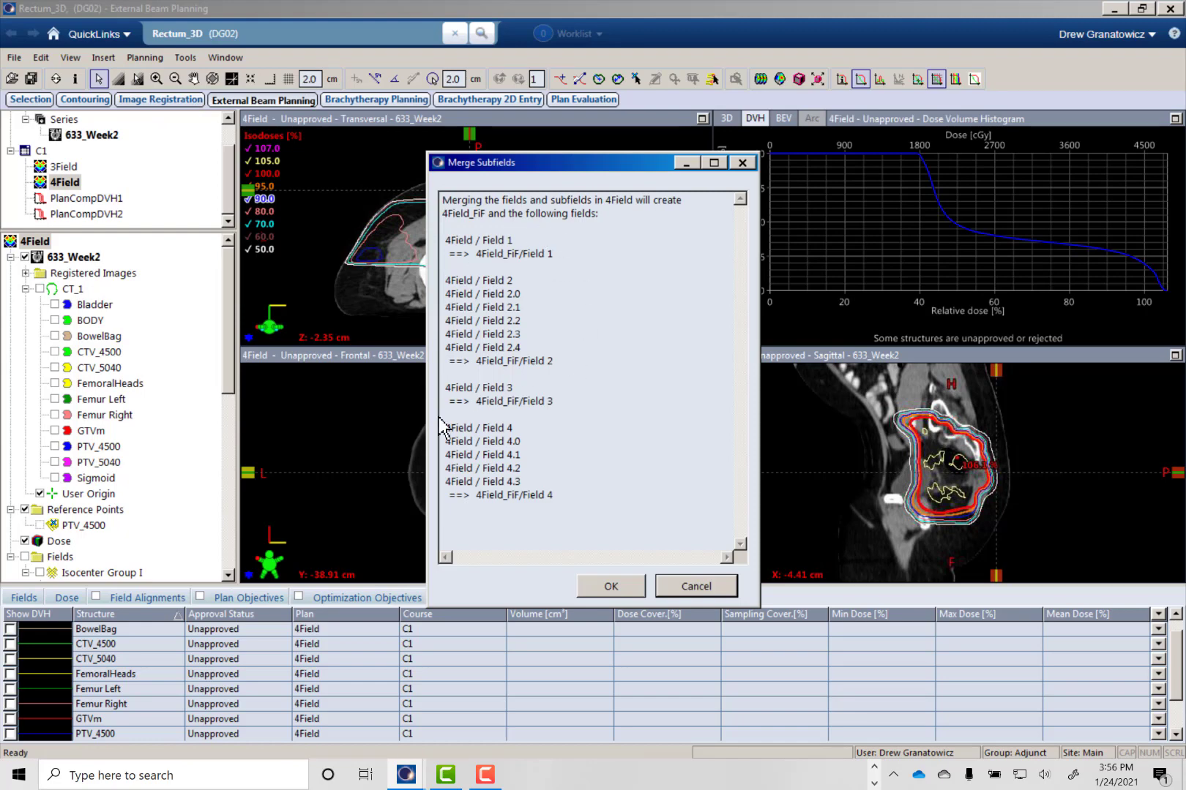
click(611, 575)
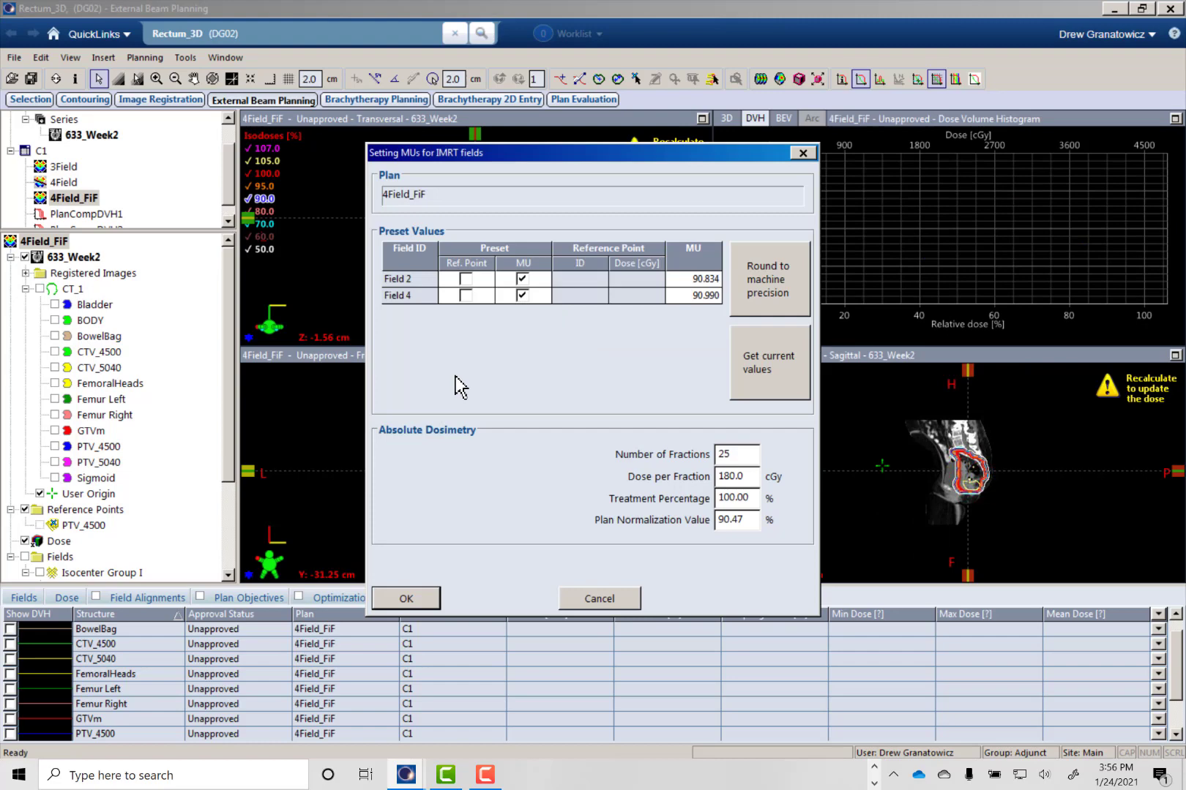
click(411, 600)
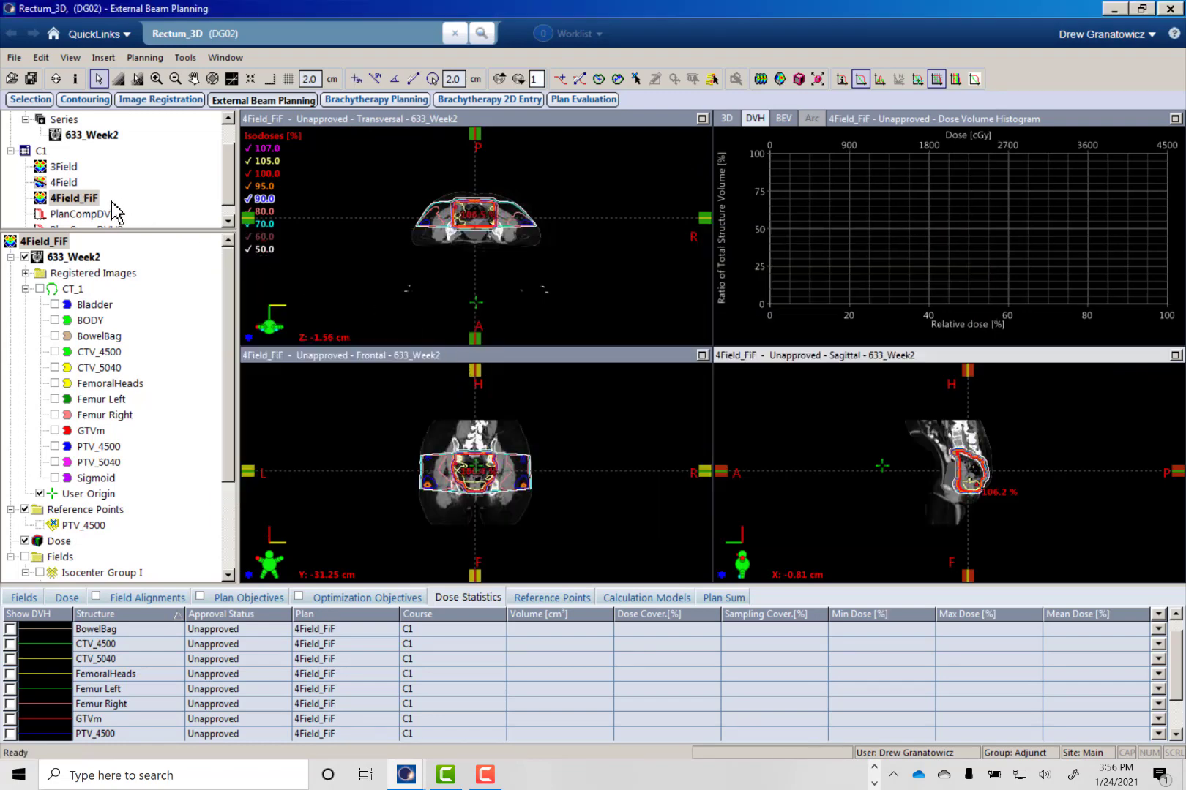
- Rename the merged 4Field_FiF plan as INITIAL
right_click(88, 199)
click(170, 388)
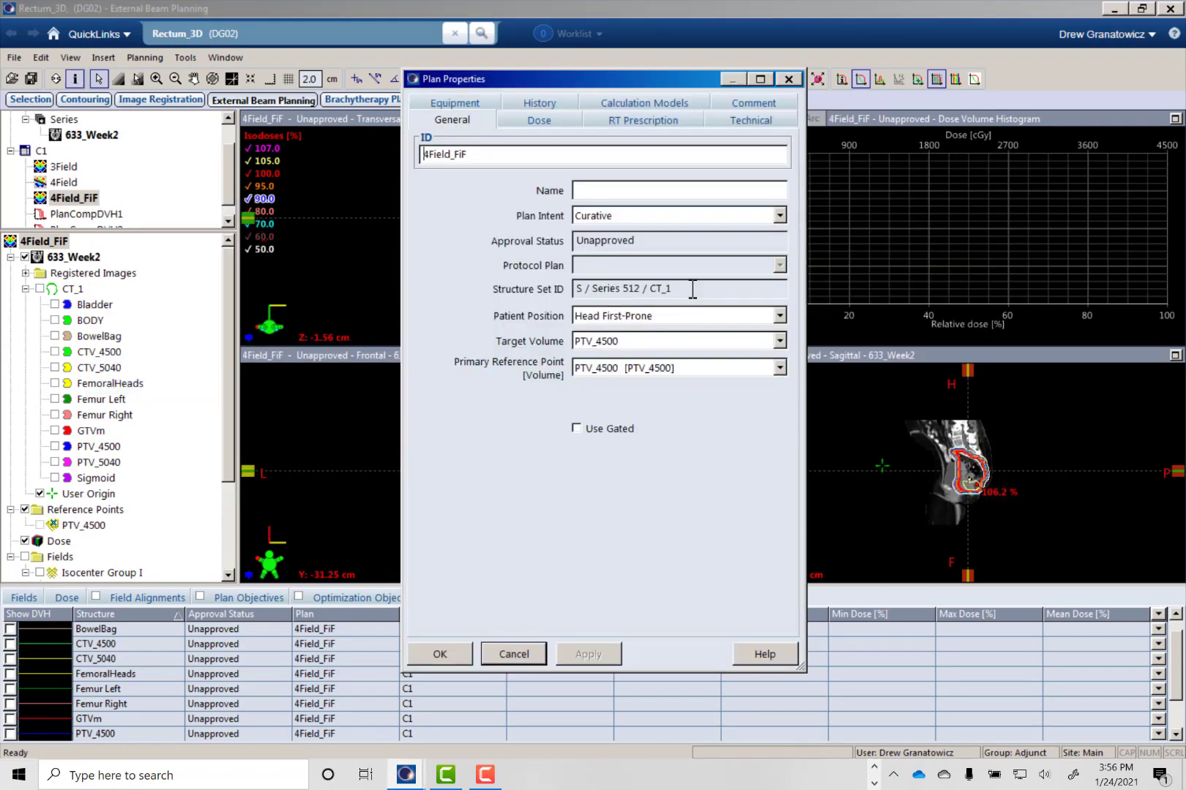
double_click(604, 155)
text(INITIAL)
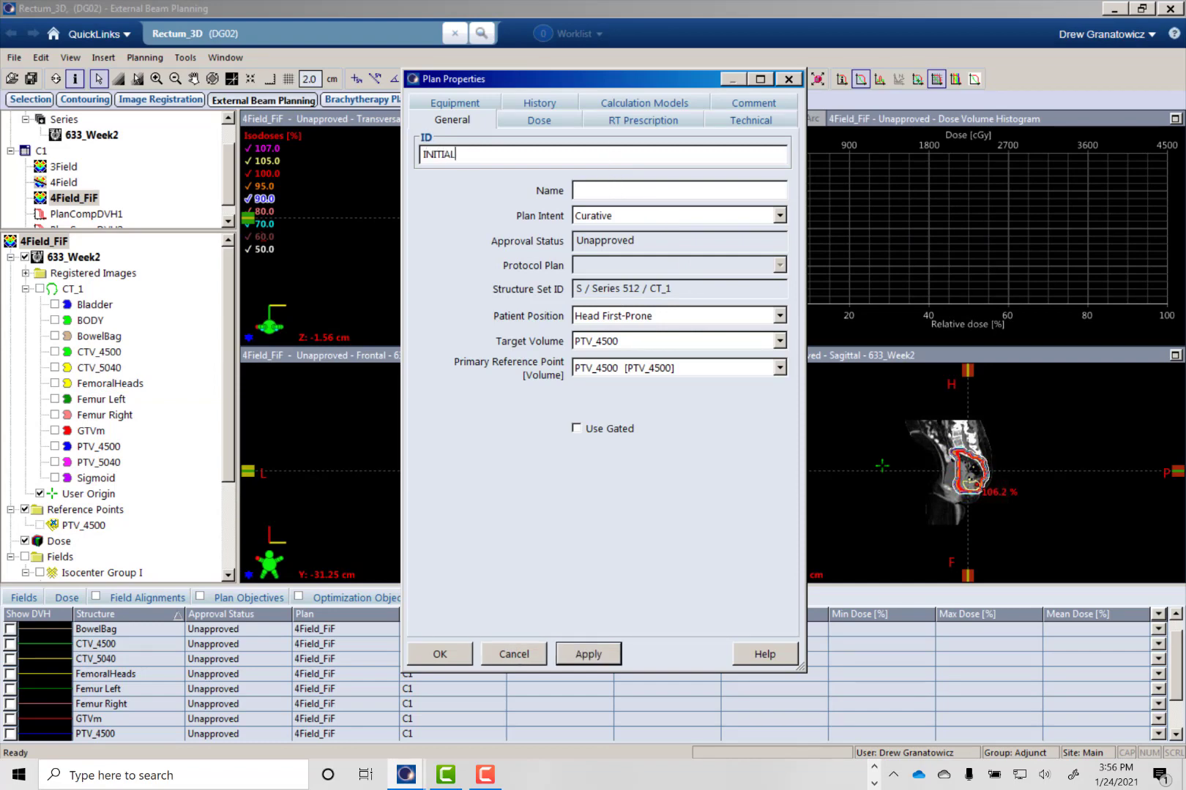
click(440, 653)
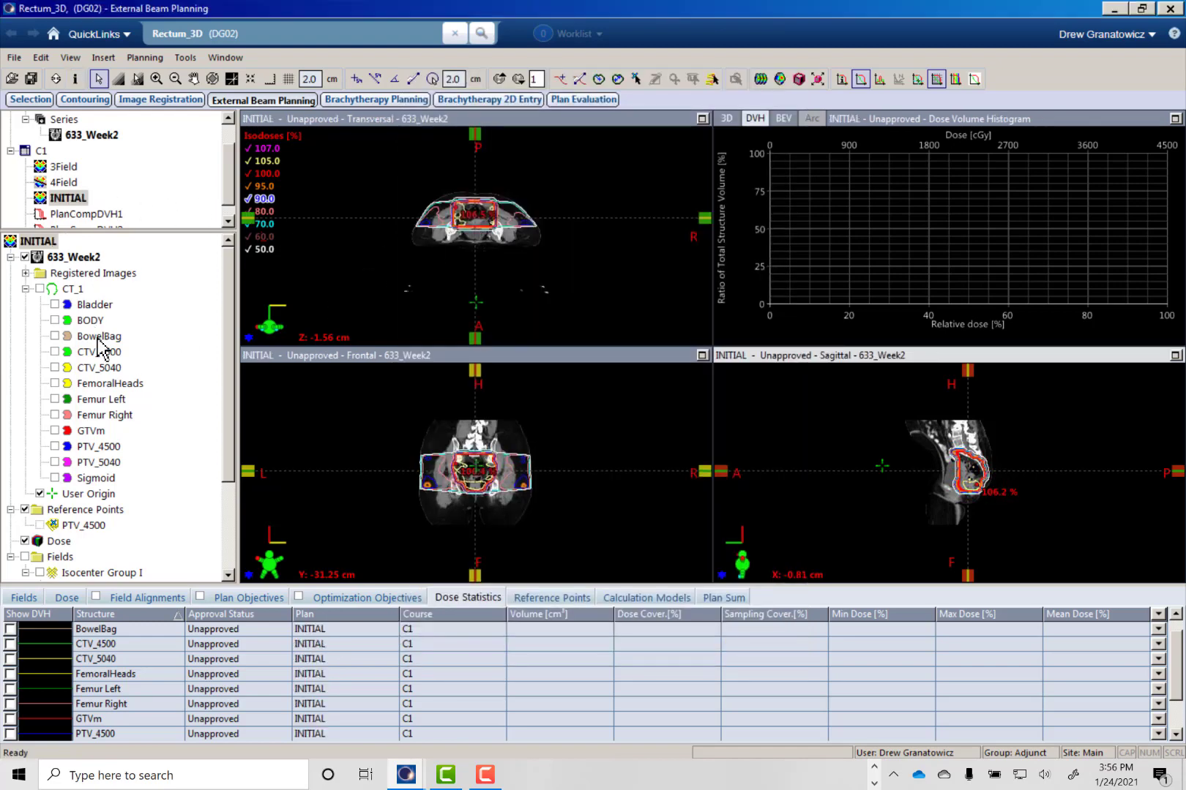
scroll(229, 512, down, 3)
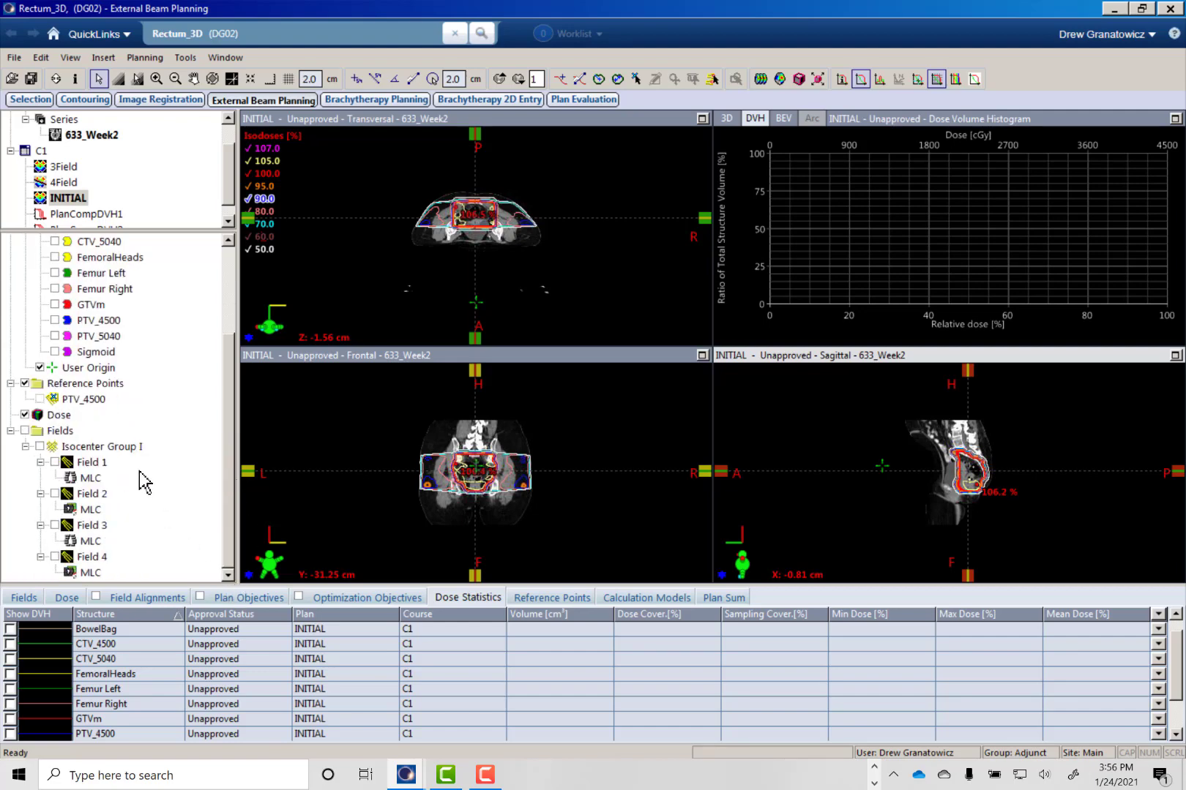
- Switch to the Snipping Tool capture and review the Rectum_3D_4500_5040 constraints table, then return to the planning workspace
click(873, 767)
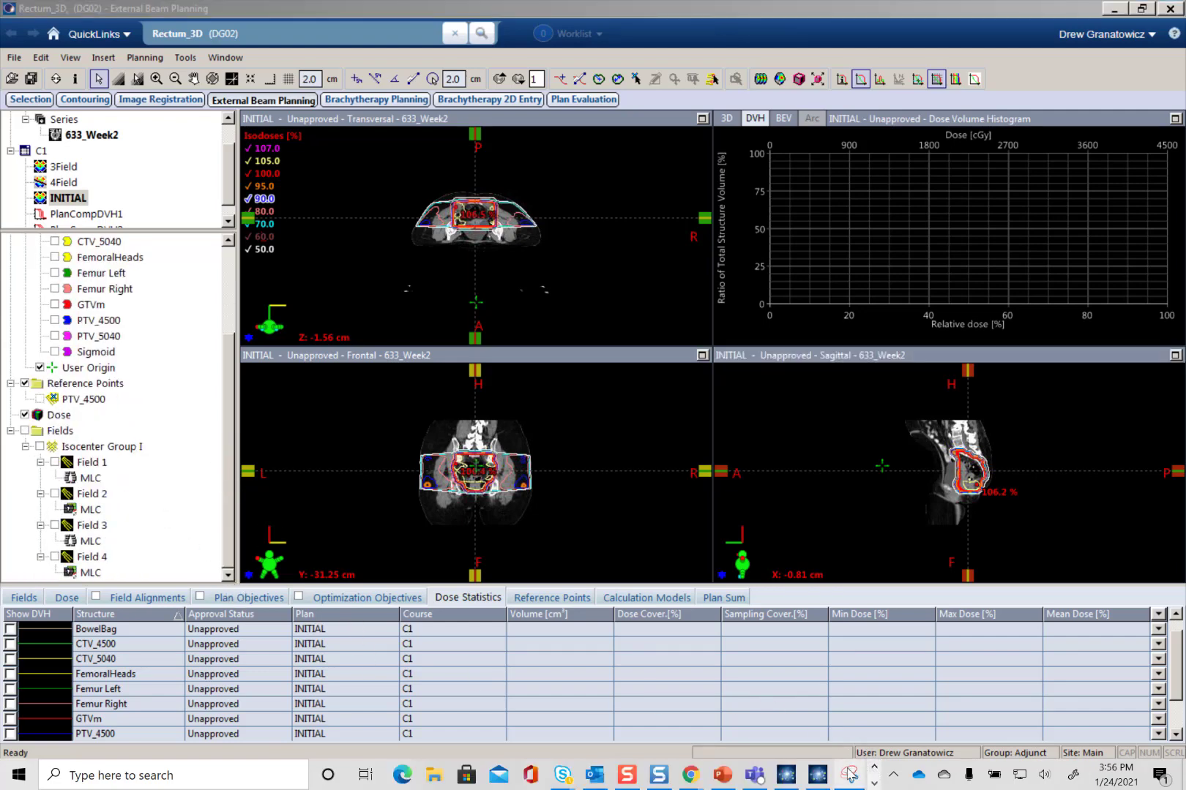
mouse_move(849, 775)
drag(611, 0, 633, 76)
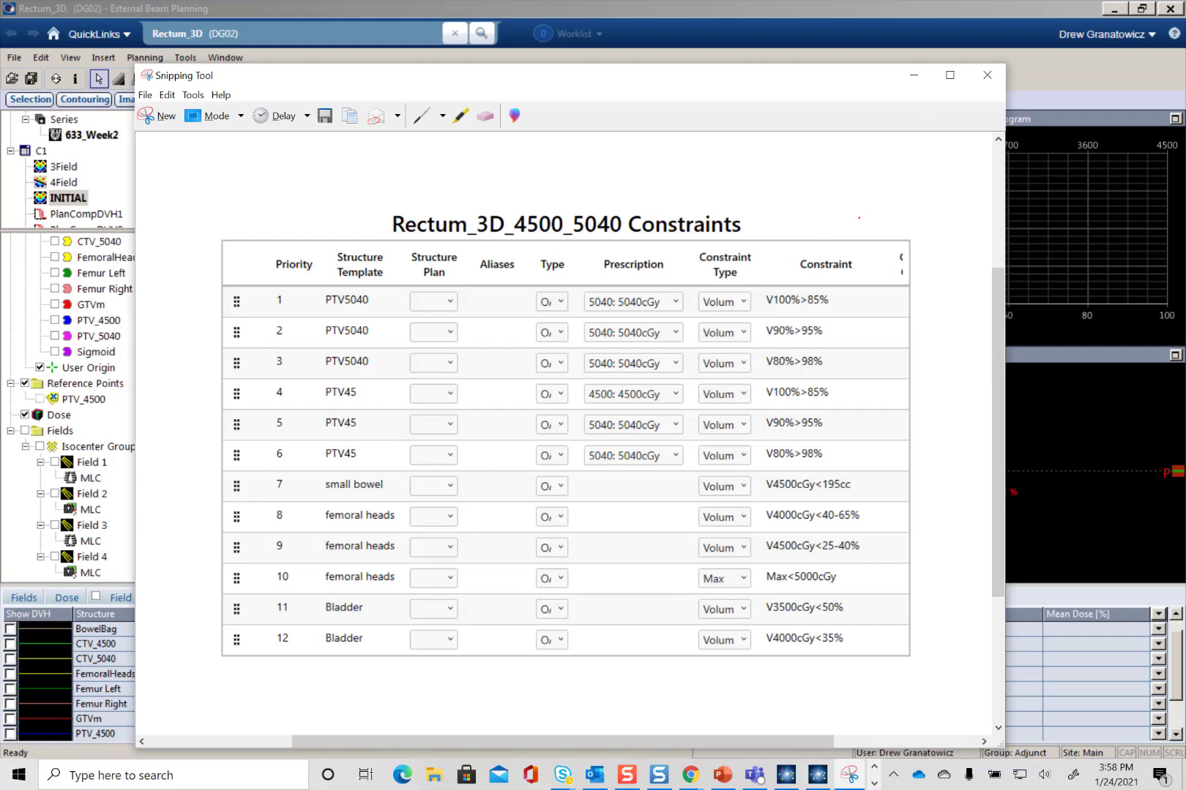
click(914, 74)
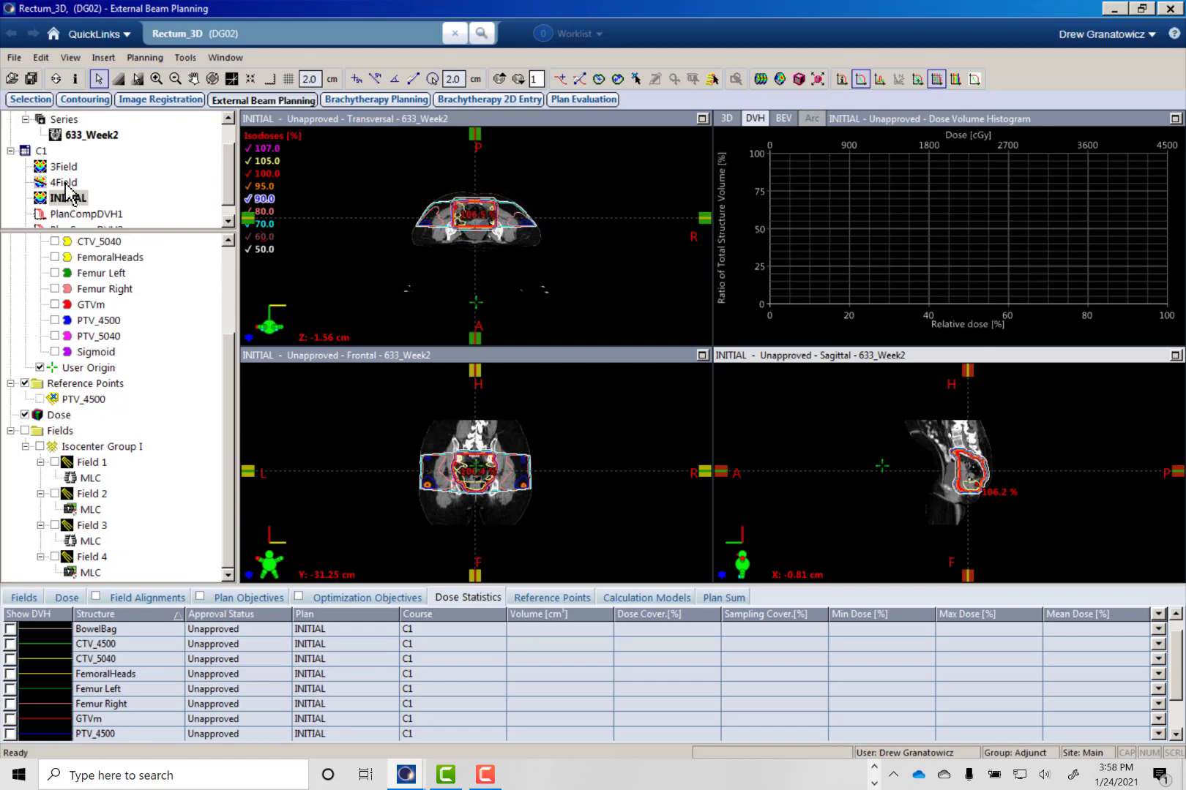
- Duplicate the 4Field plan within course C1 and give the copy the ID plan2
drag(446, 223, 463, 244)
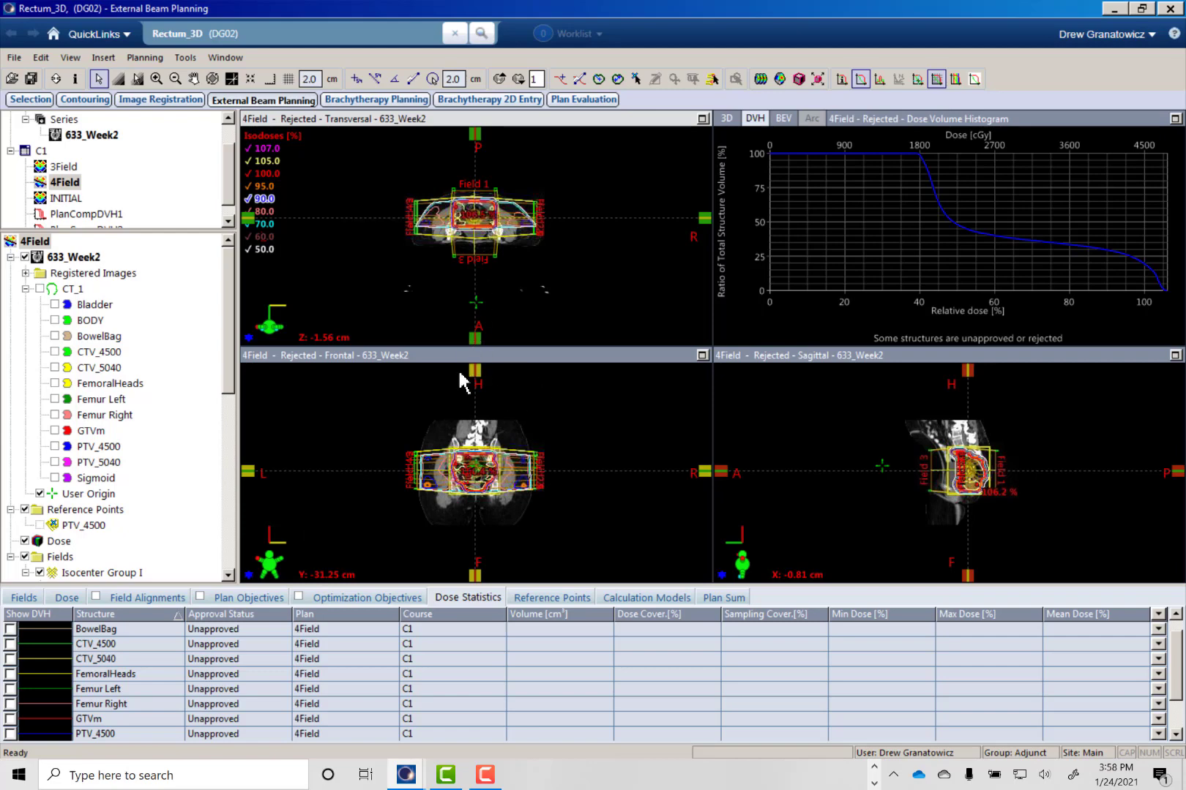
click(67, 187)
double_click(69, 187)
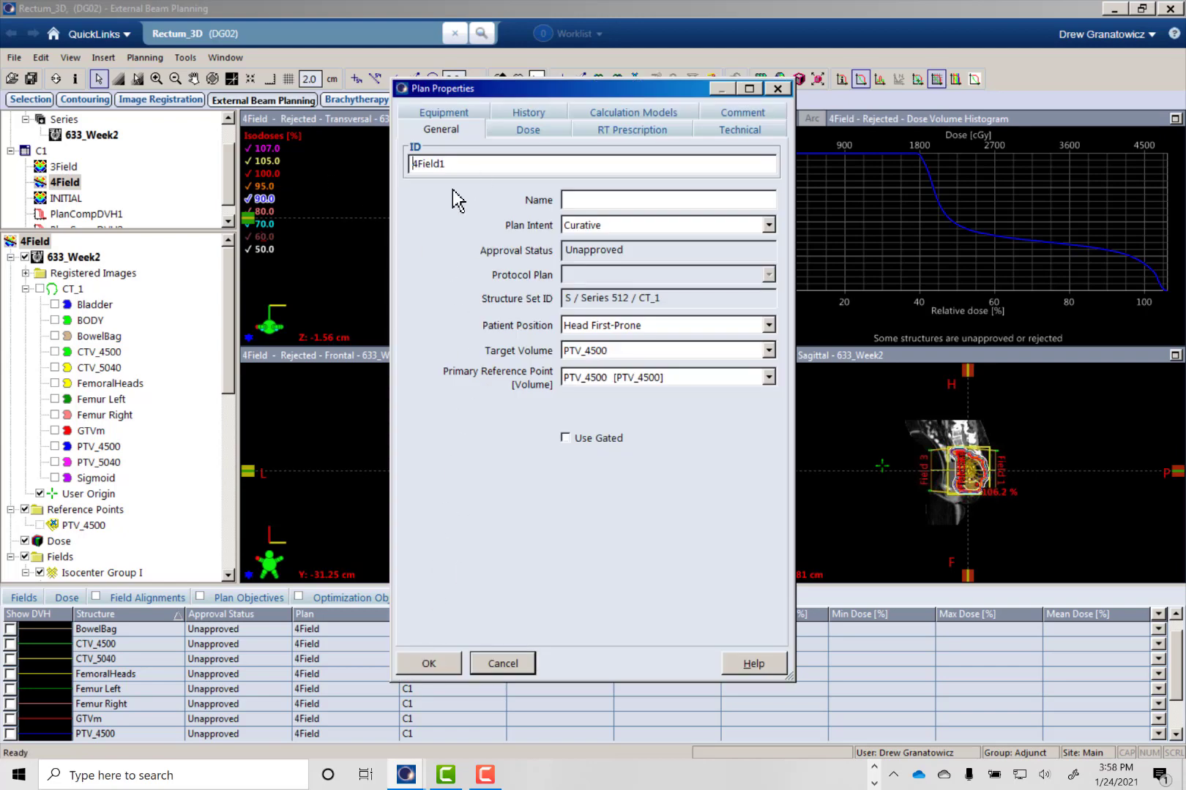
double_click(454, 164)
text(boost)
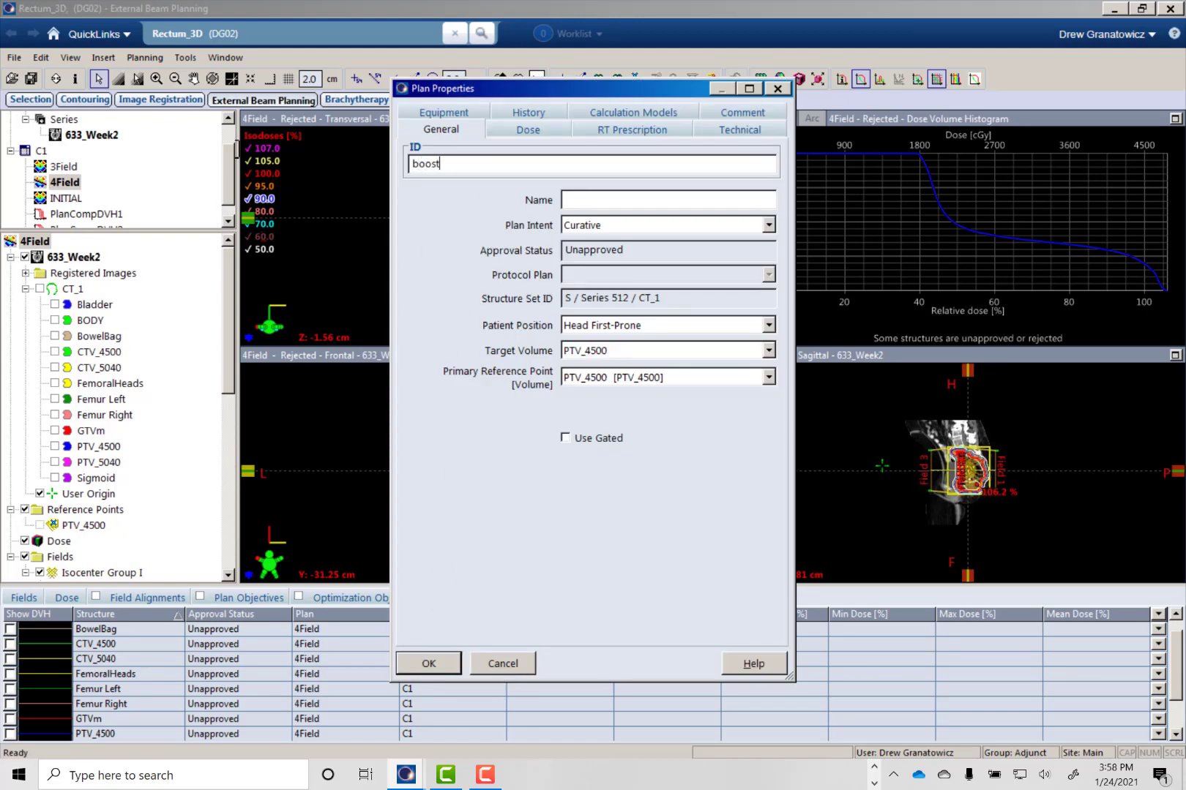
drag(452, 165, 291, 147)
text(plan2)
click(433, 663)
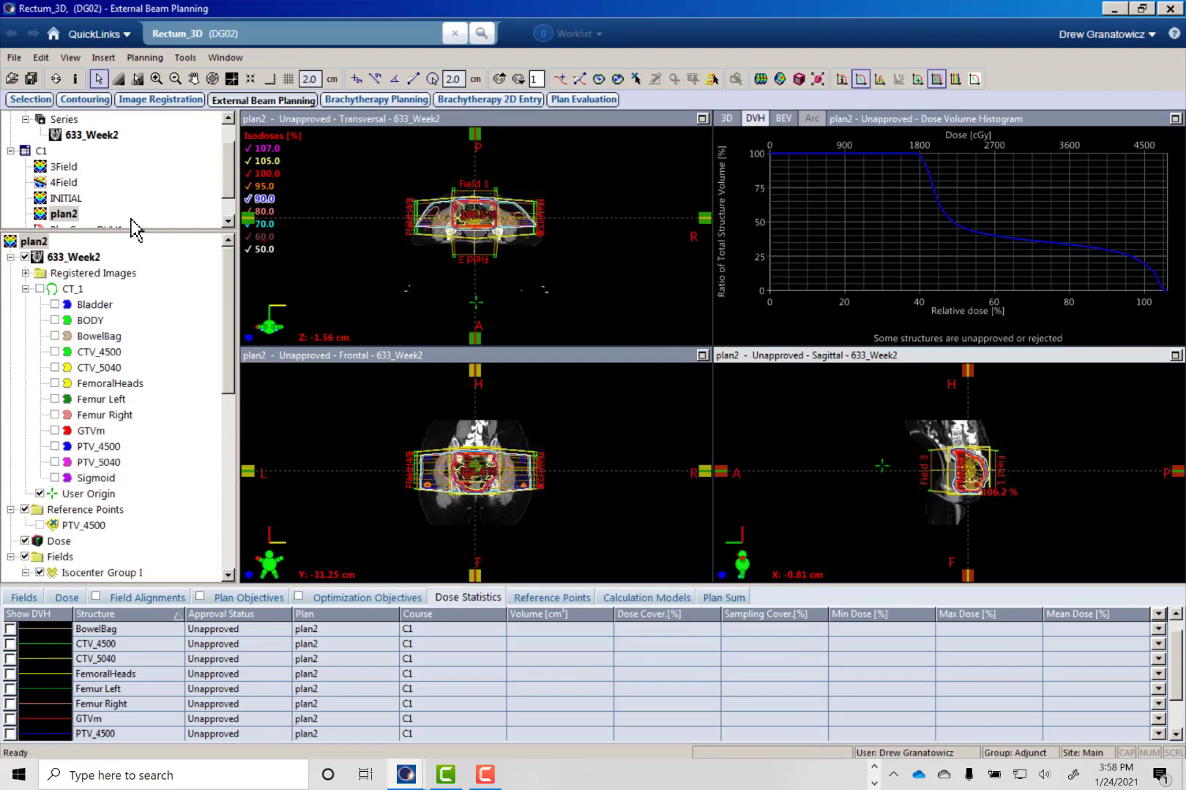
- Reset plan2's calculation volume and delete subfields 2.0 to 2.4 and 4.0 to 4.3, keeping Fields 1 to 4
click(819, 81)
drag(233, 385, 201, 582)
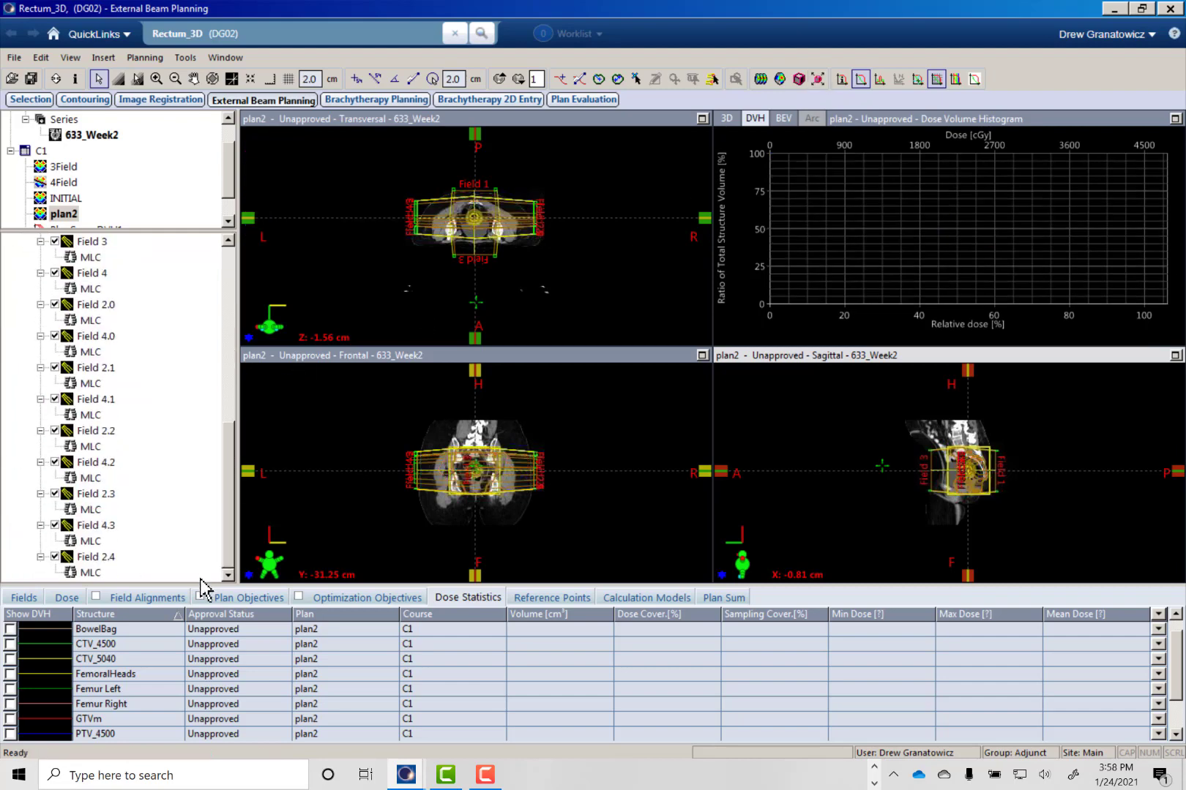
click(81, 557)
key(Delete)
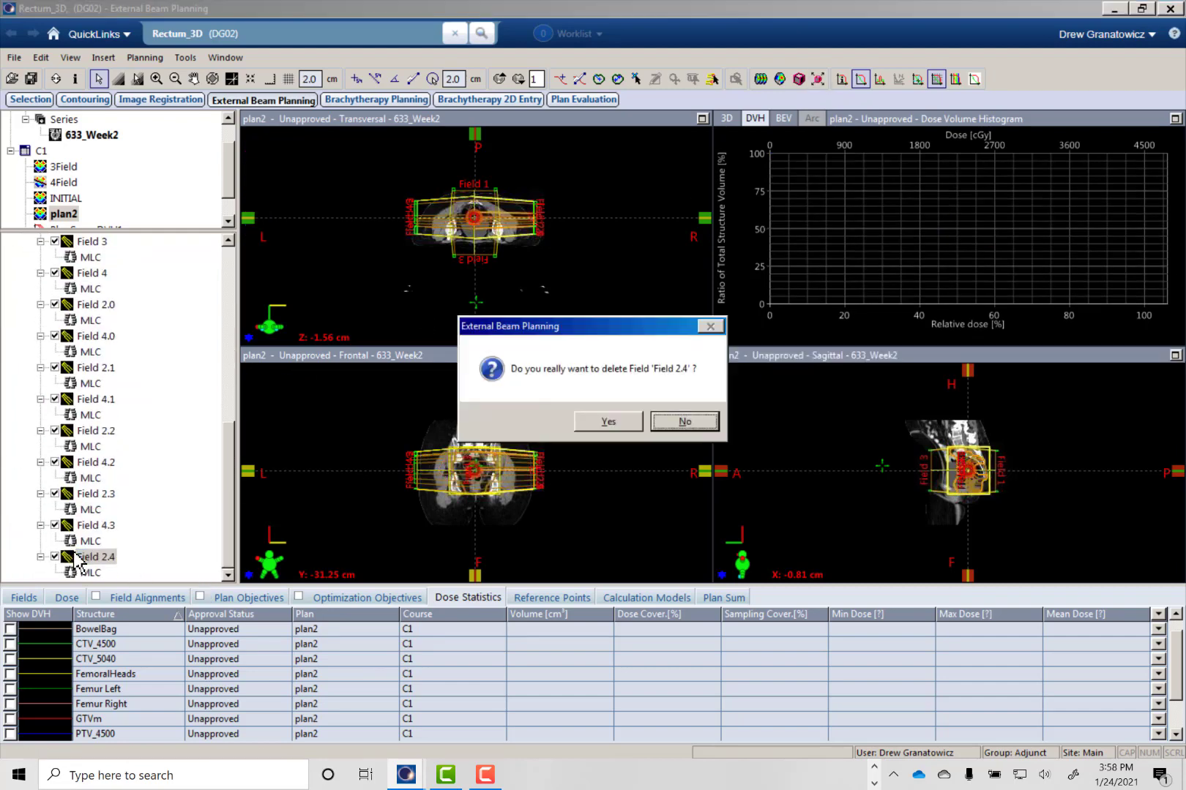
key(Return)
key(Delete)
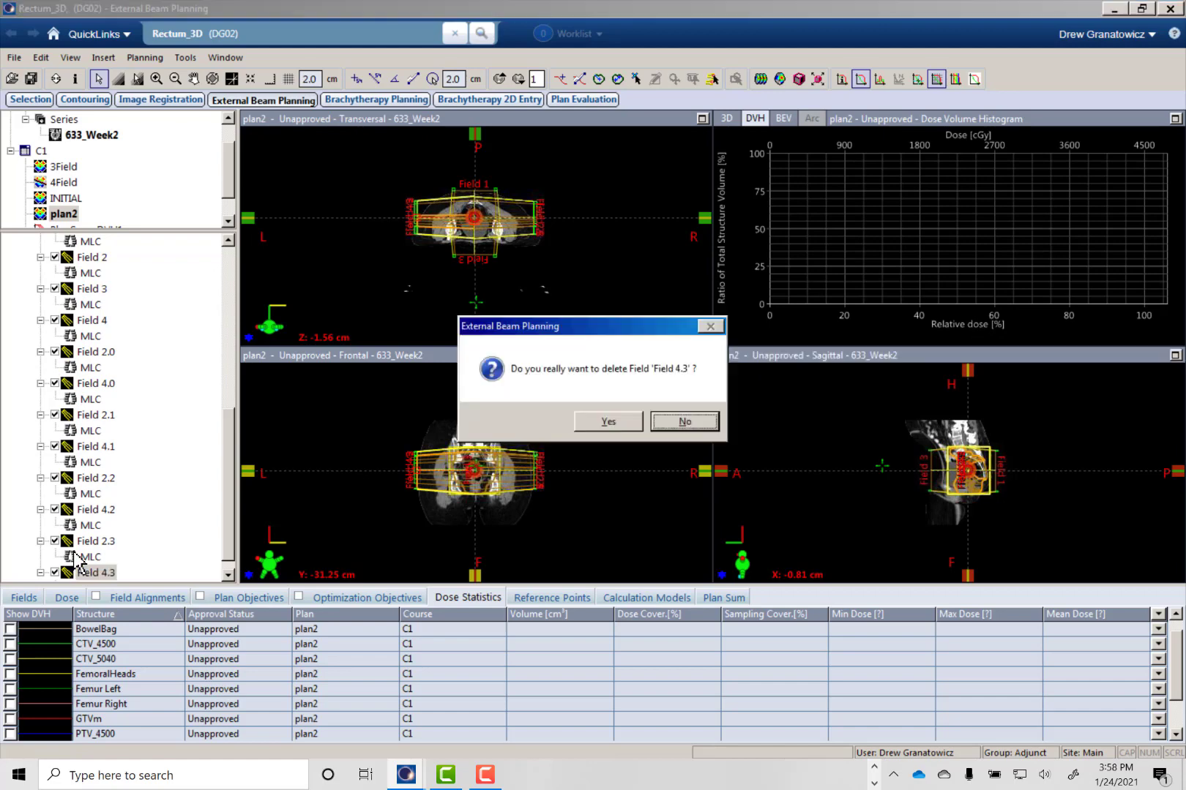
key(Return)
key(Delete)
key(Return)
key(Delete)
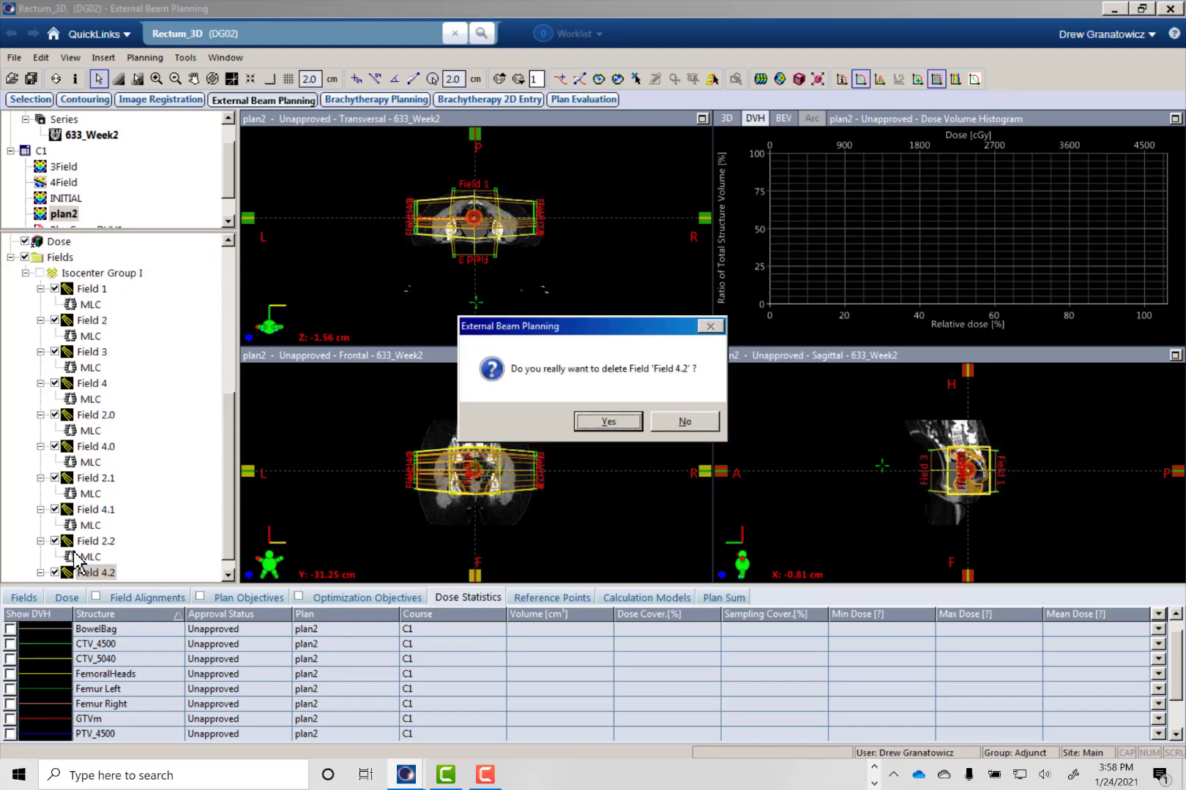
key(Return)
key(Delete)
key(Return)
key(Delete)
key(Return)
key(Delete)
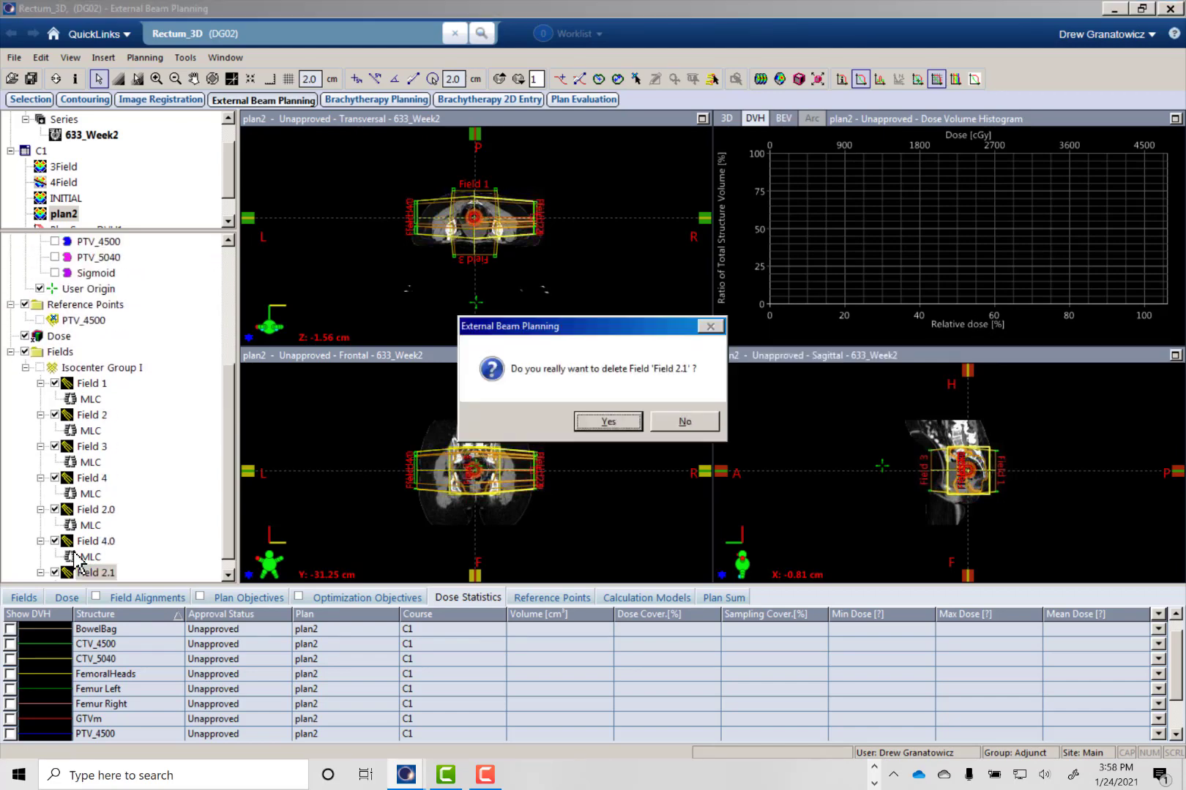
key(Return)
key(Delete)
key(Return)
key(Delete)
key(Return)
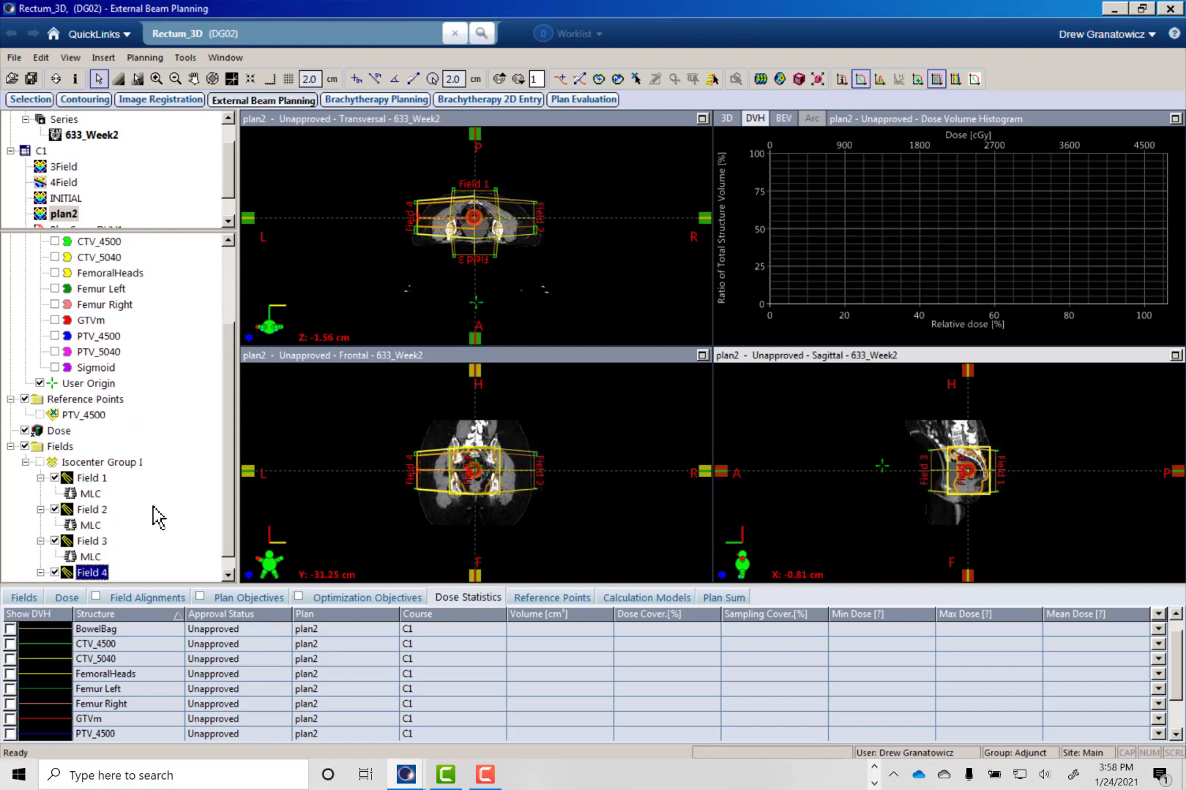
- Replace plan2's dose volume histogram view with the beam's eye view of Field 1
right_click(823, 253)
click(876, 265)
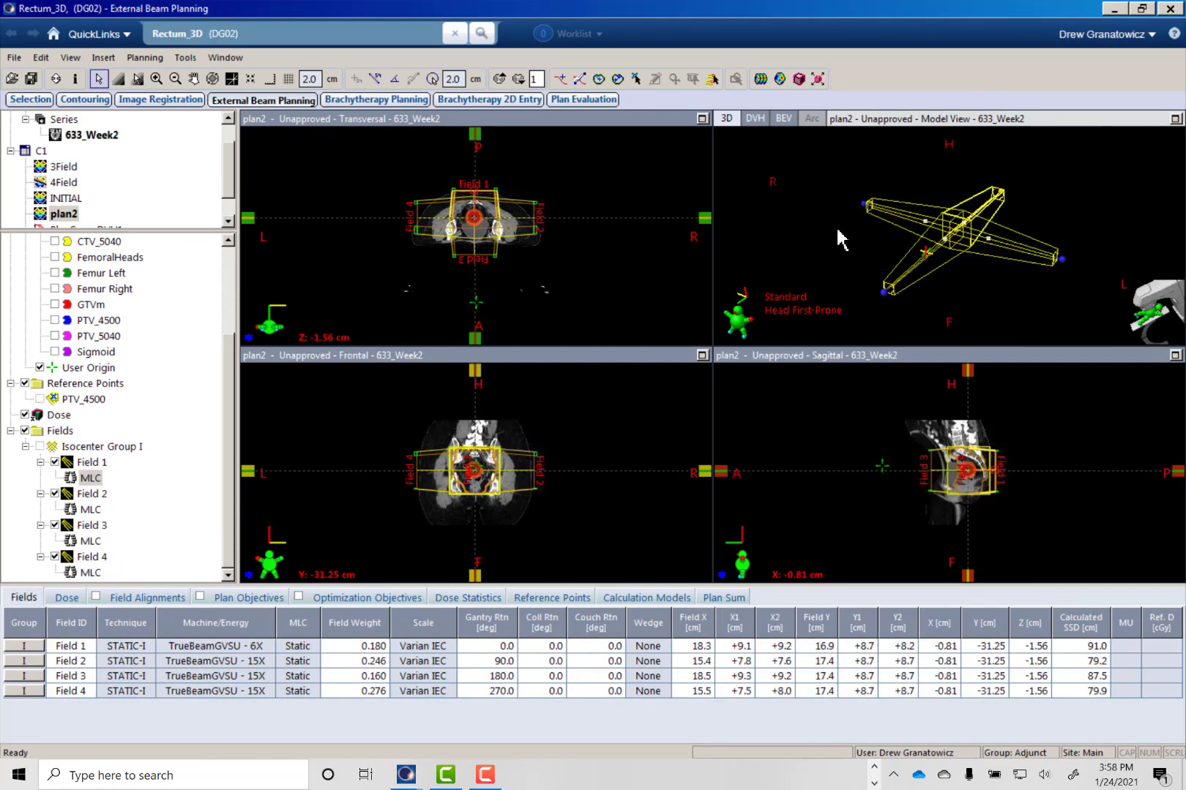
right_click(835, 225)
mouse_move(976, 341)
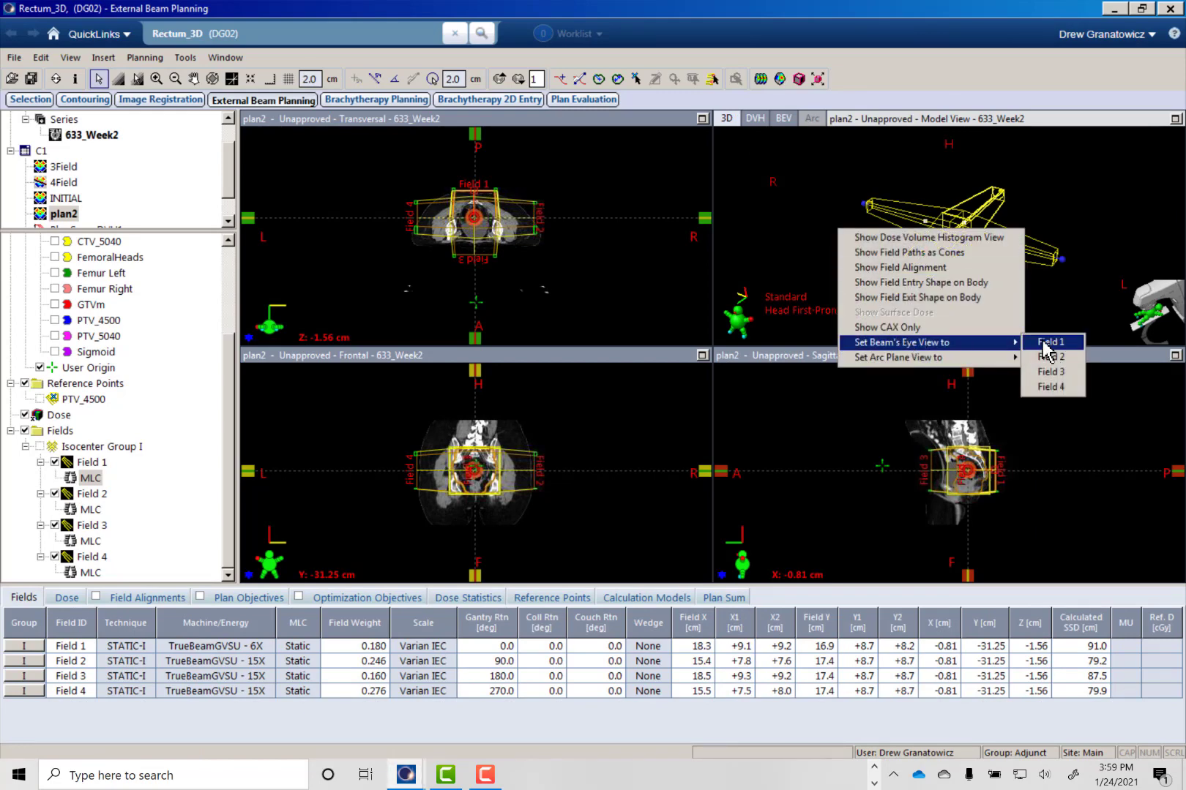
click(1047, 342)
- Fit Field 1's MLC to PTV_5040 with a 0.50 cm circular margin and optimized collimator jaws
click(845, 78)
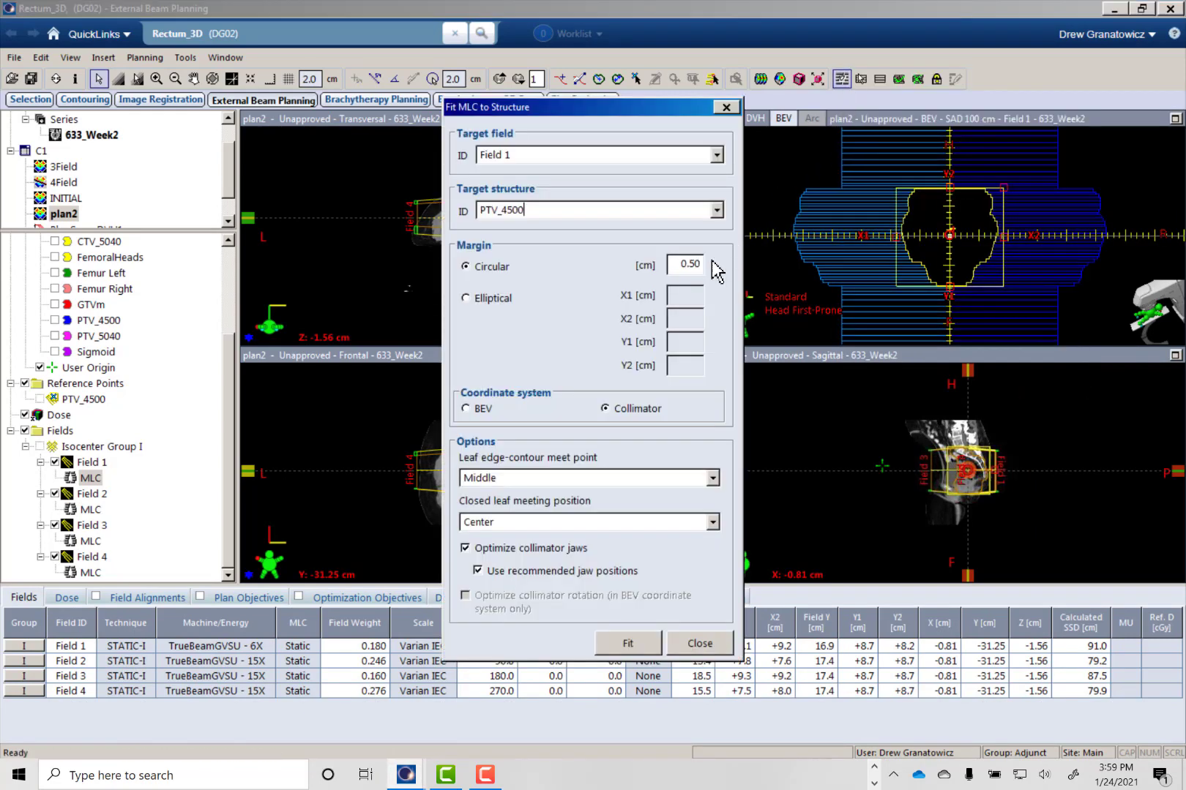
click(716, 210)
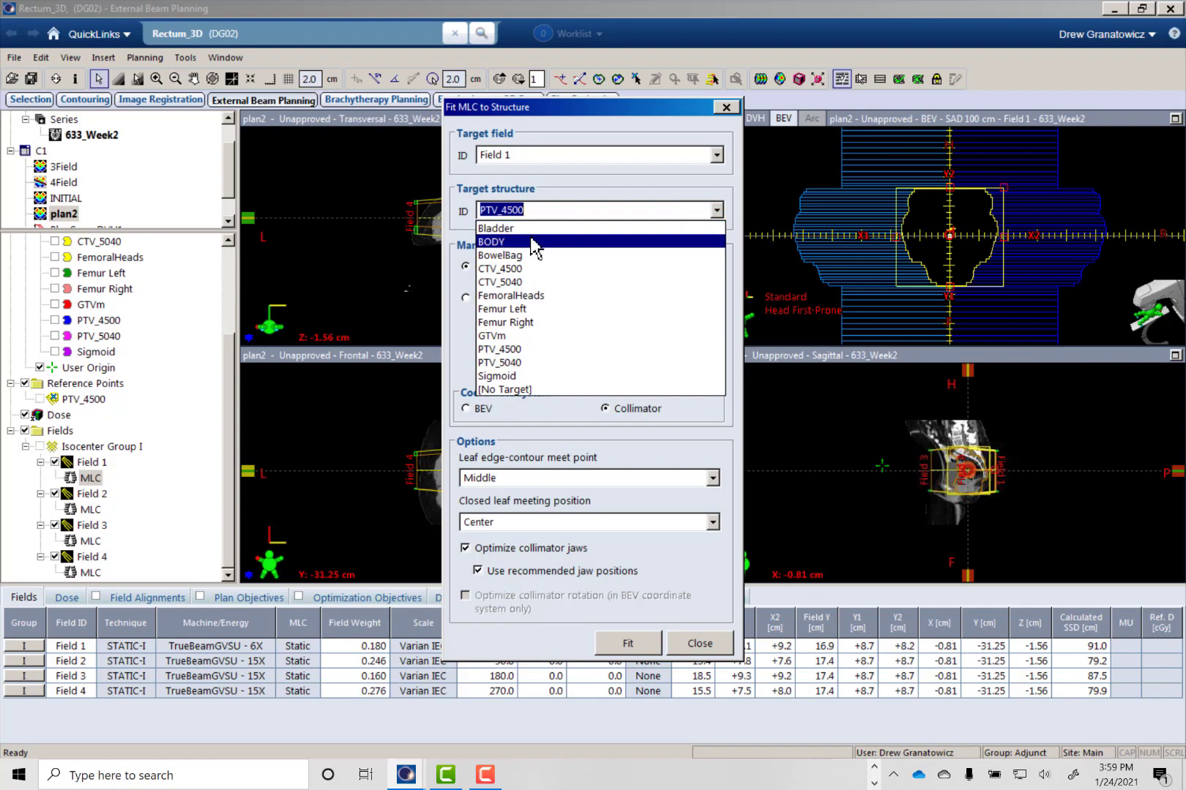
click(516, 363)
click(630, 644)
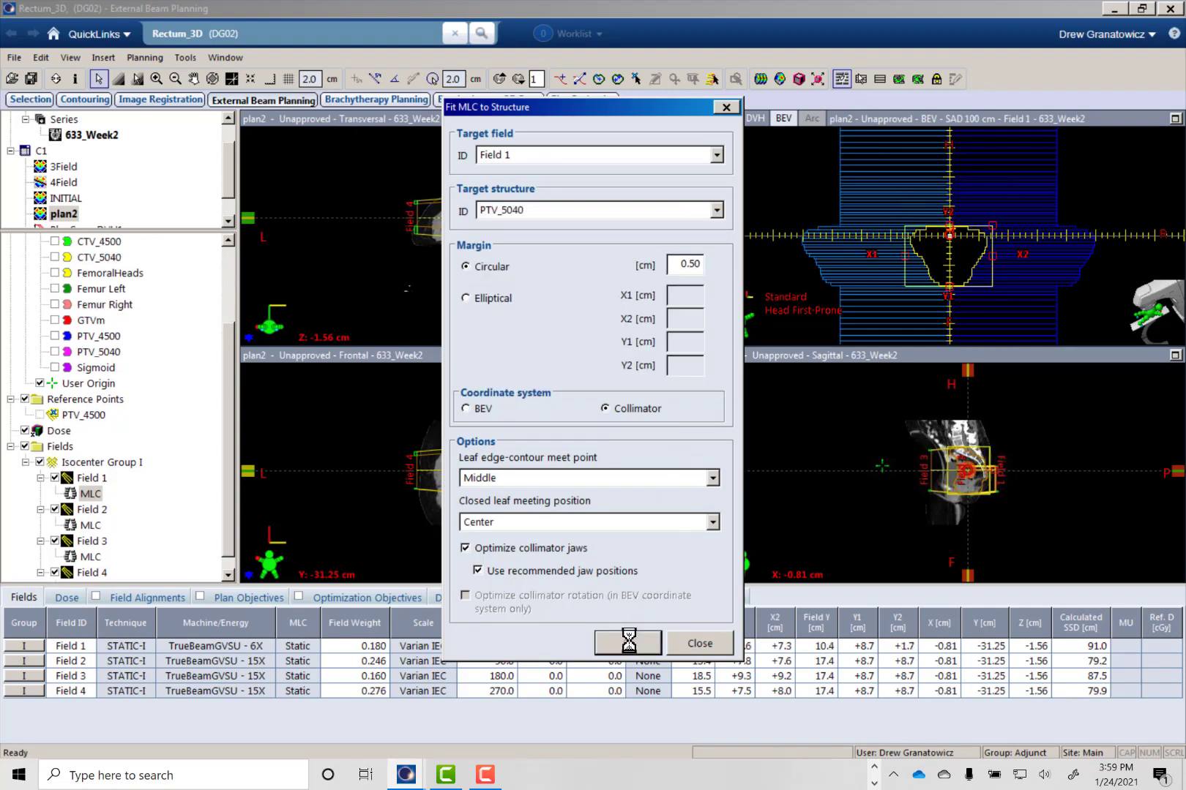
click(699, 643)
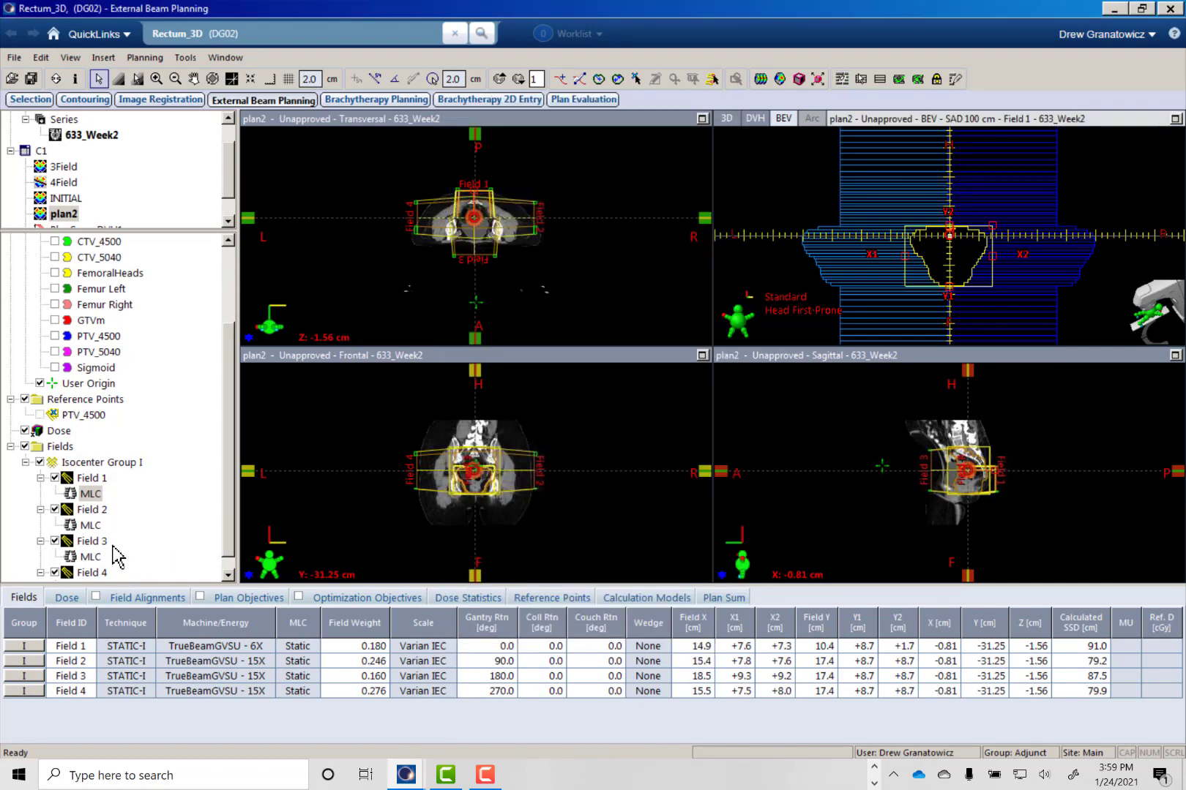
- Fit Field 2's MLC to PTV_5040 with a 0.50 cm circular margin and optimized collimator jaws
click(89, 525)
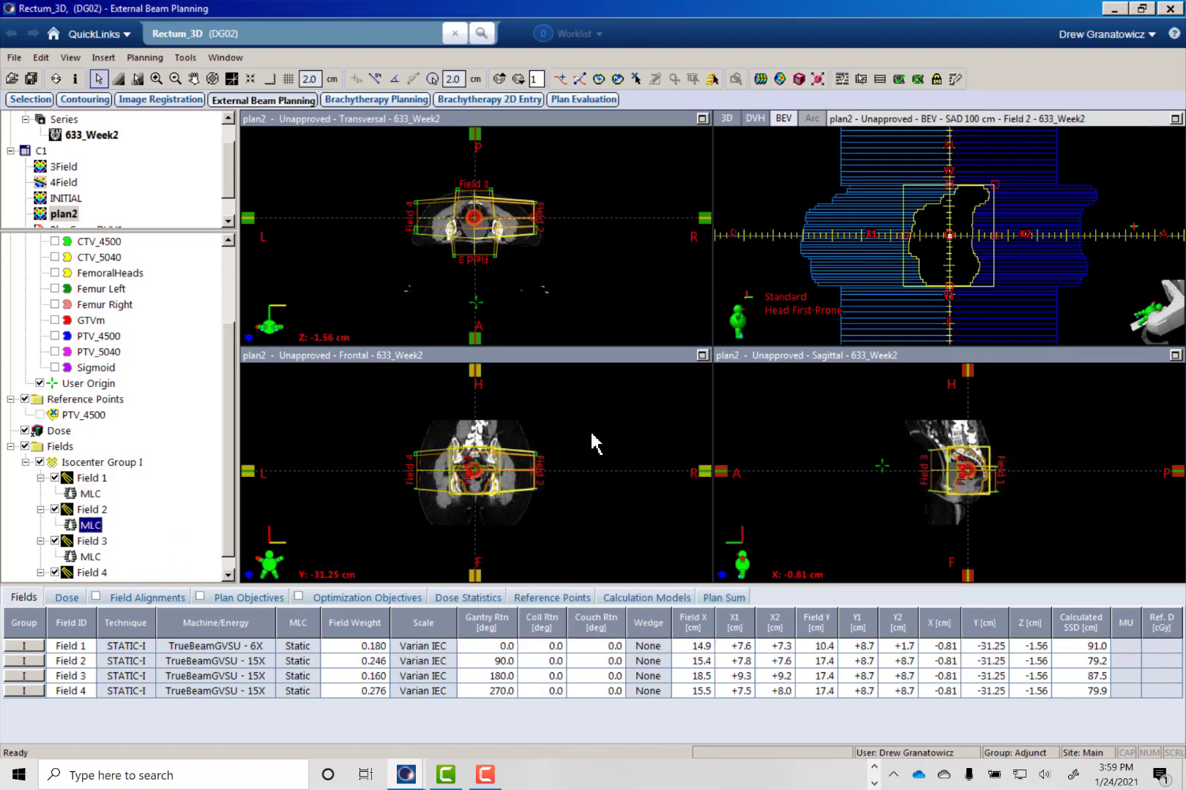
click(840, 78)
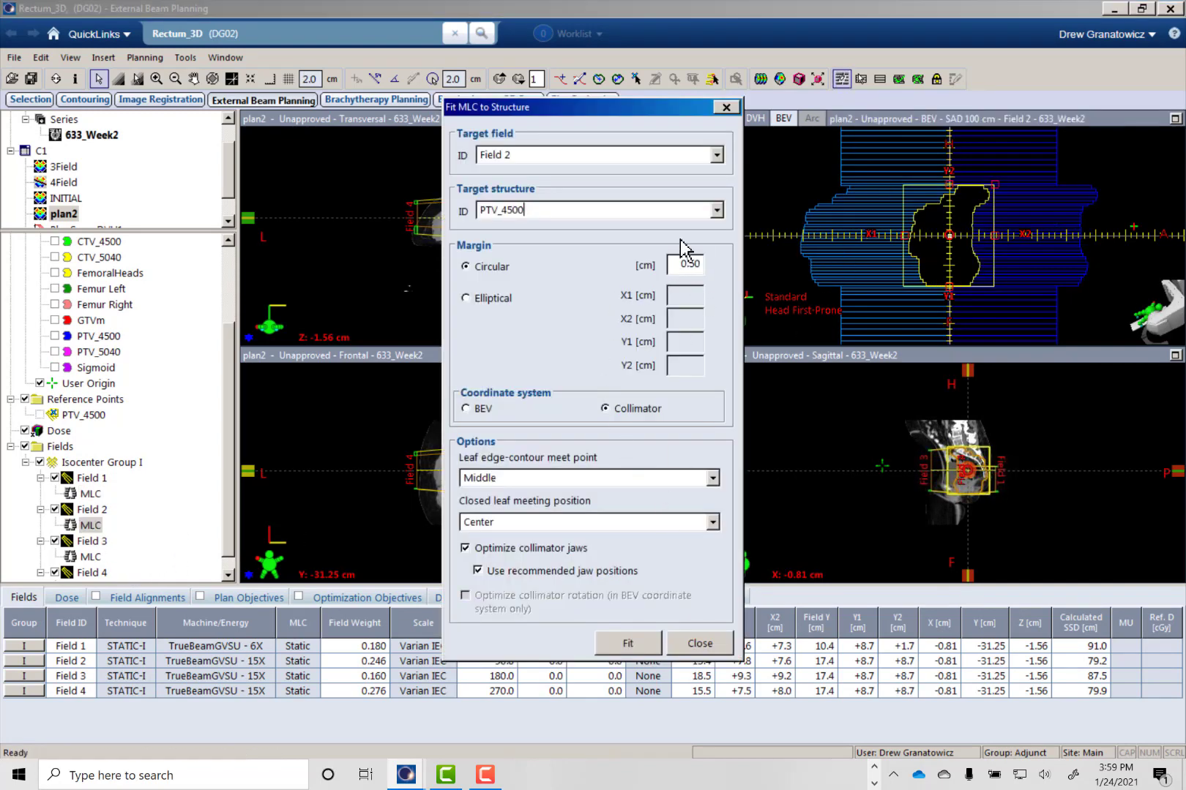
click(717, 210)
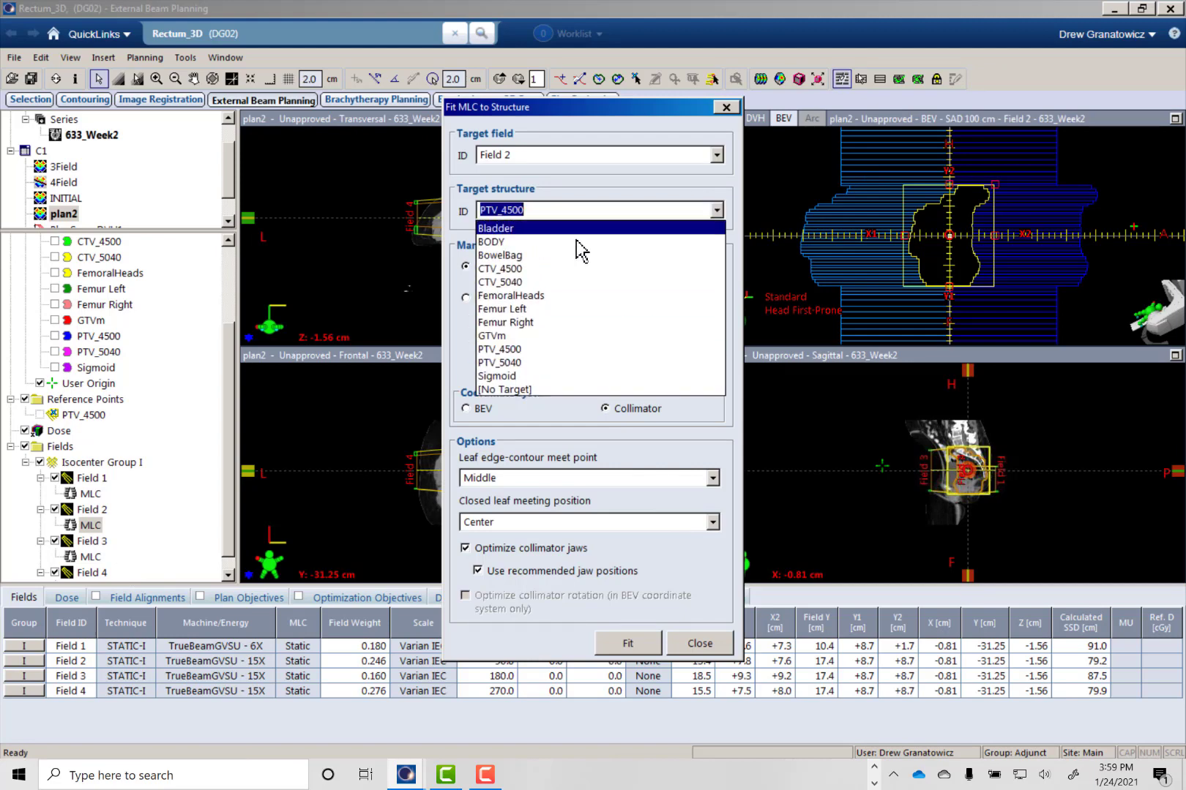
click(523, 362)
click(634, 643)
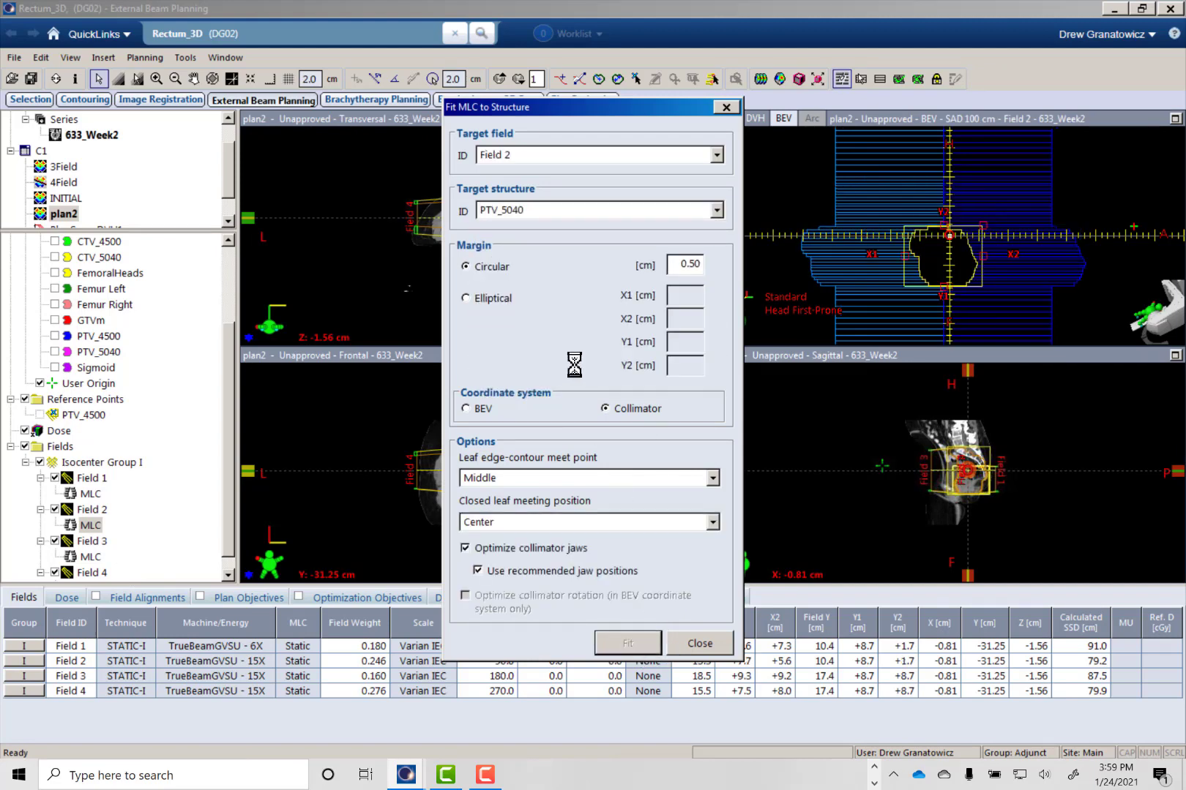
click(696, 646)
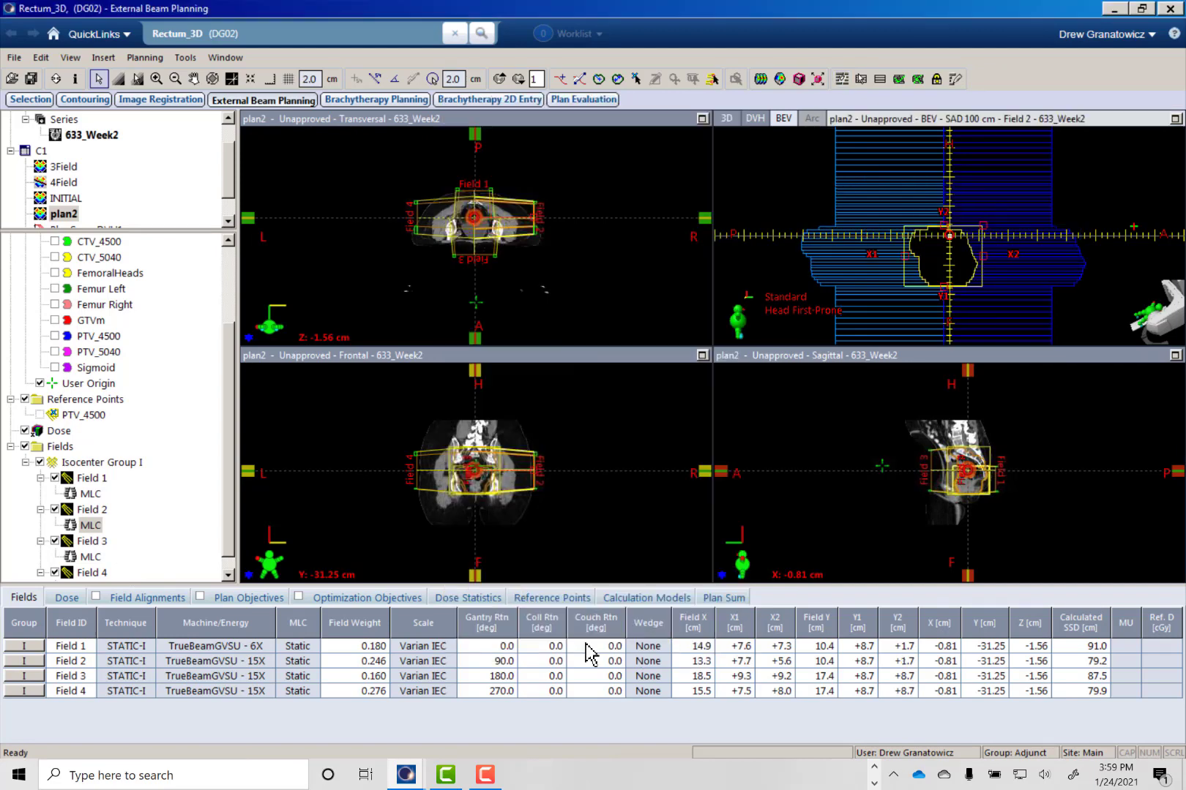
- Fit Field 3's MLC to PTV_5040 with a 0.50 cm circular margin and optimized collimator jaws
click(87, 557)
click(841, 78)
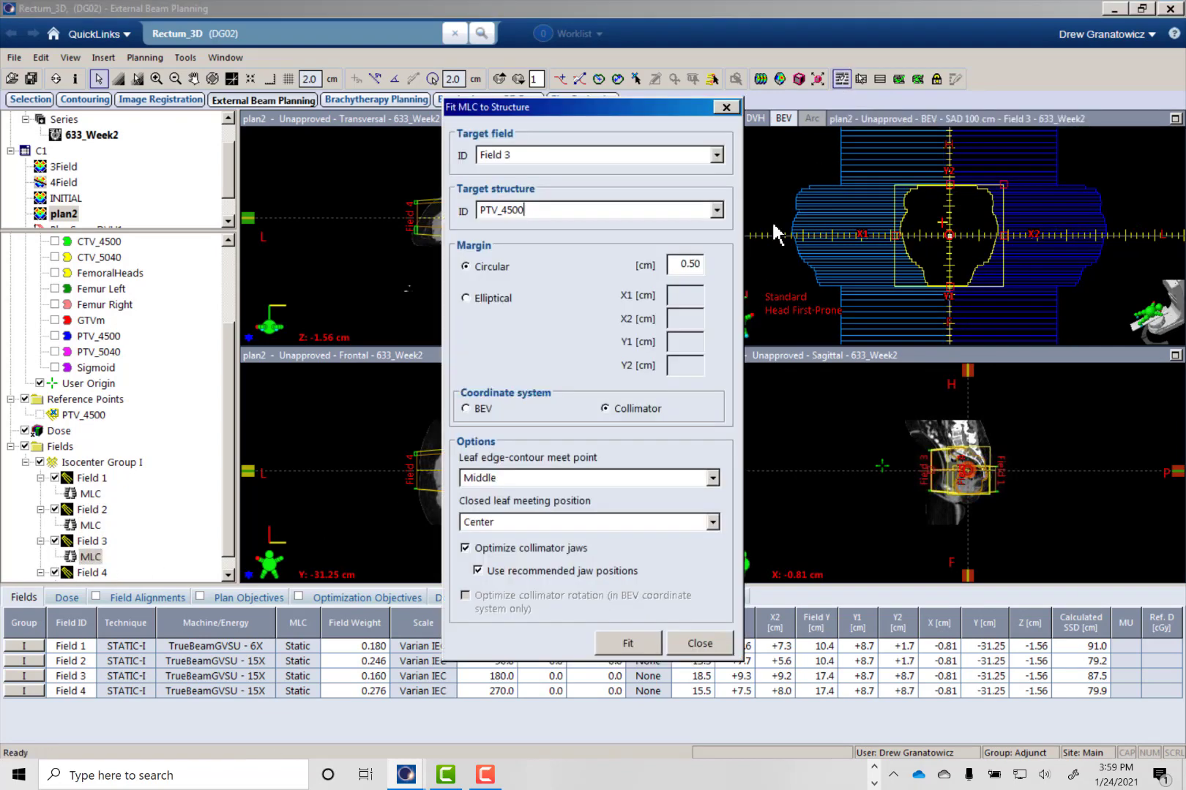
click(716, 211)
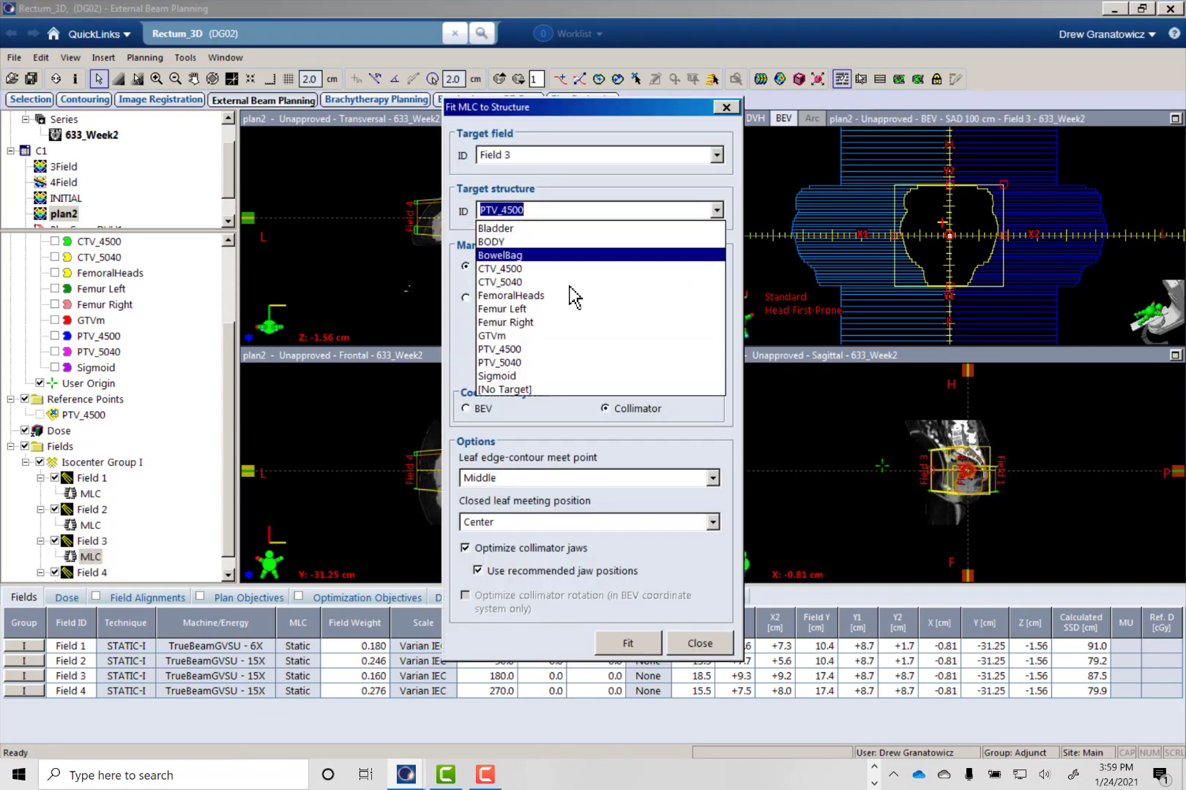
click(540, 365)
click(618, 644)
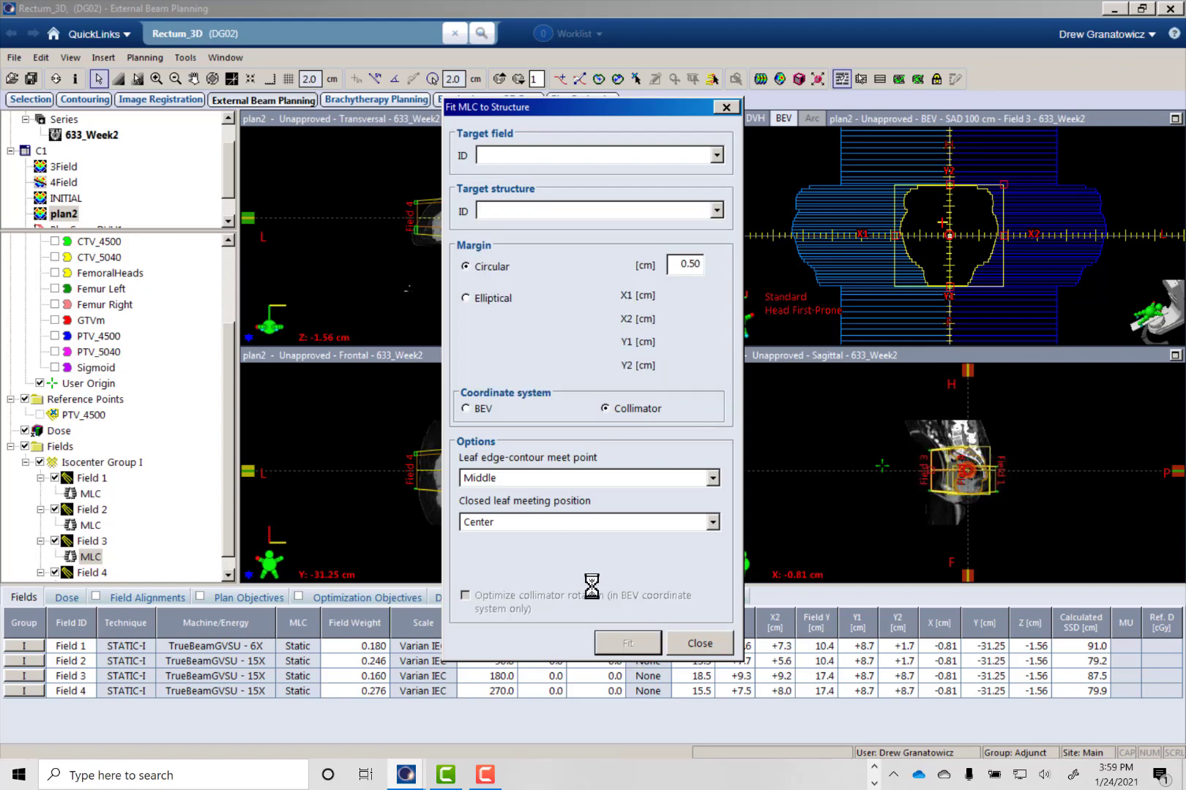
click(699, 643)
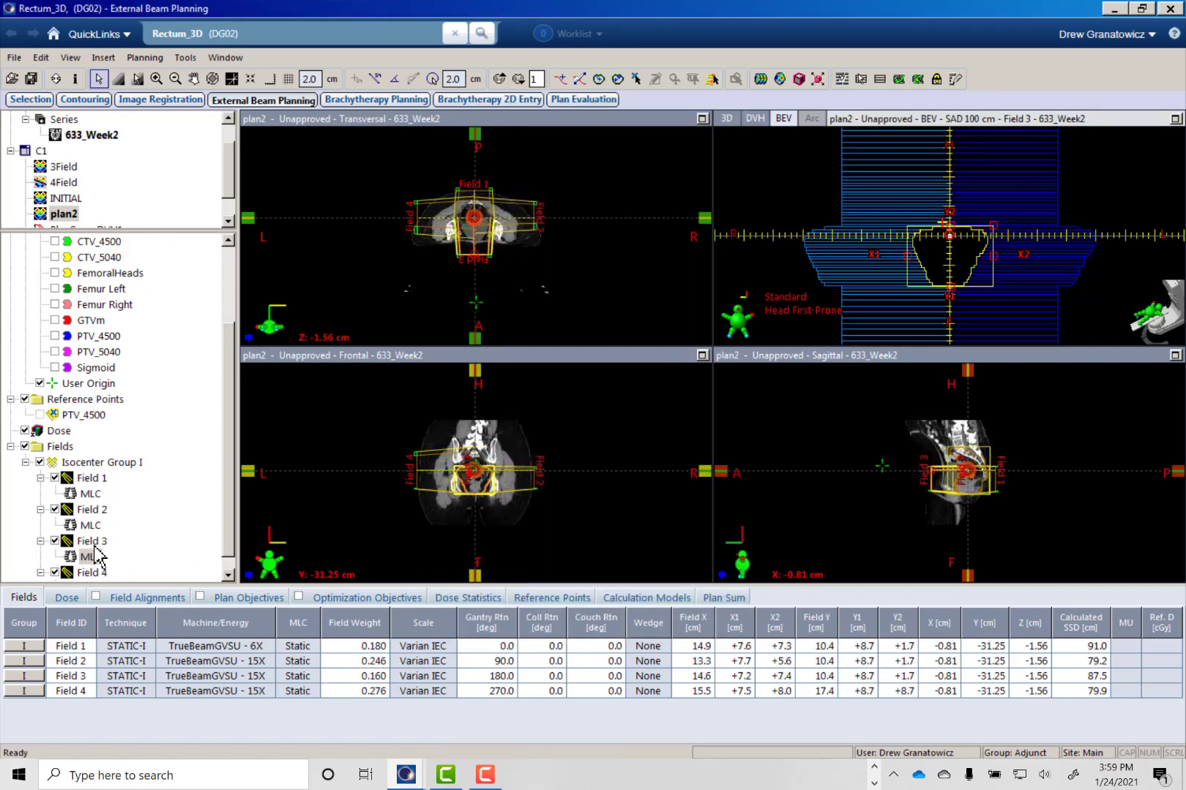
- Fit Field 4's MLC to PTV_5040 with a 0.50 cm circular margin and optimized collimator jaws
scroll(231, 540, down, 1)
click(90, 572)
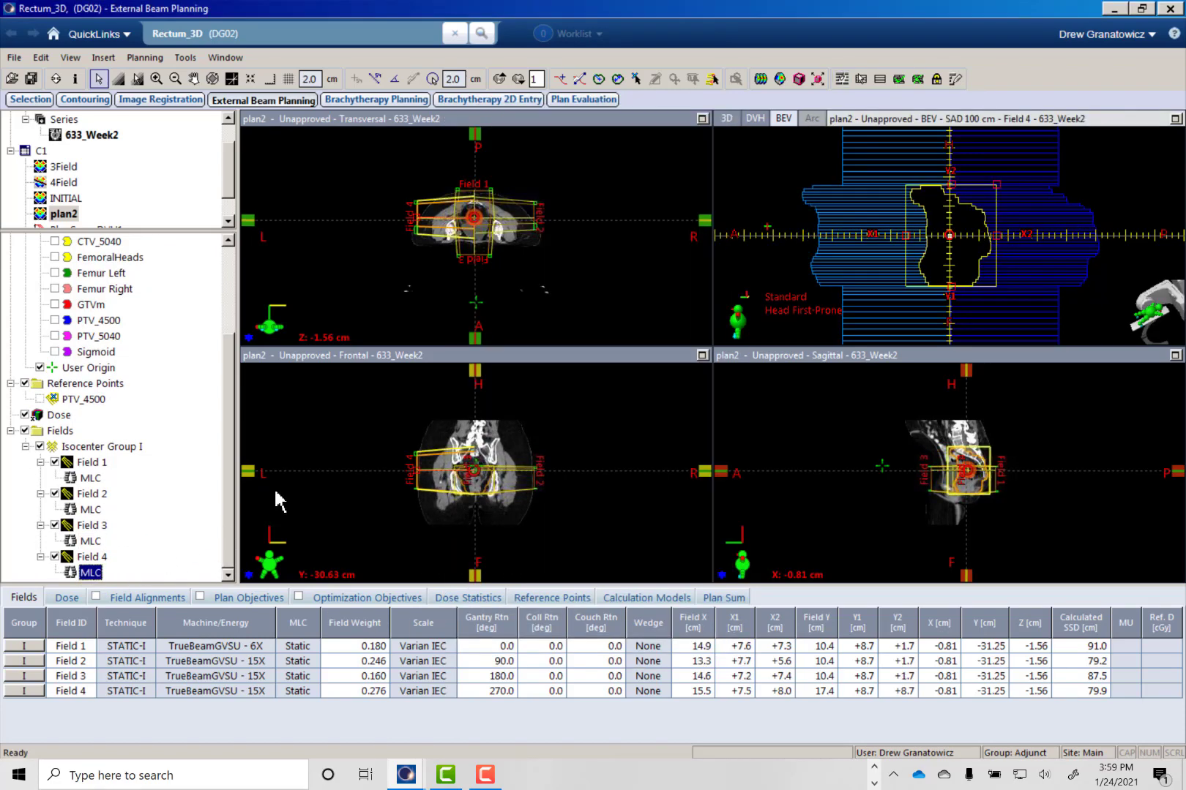
click(840, 79)
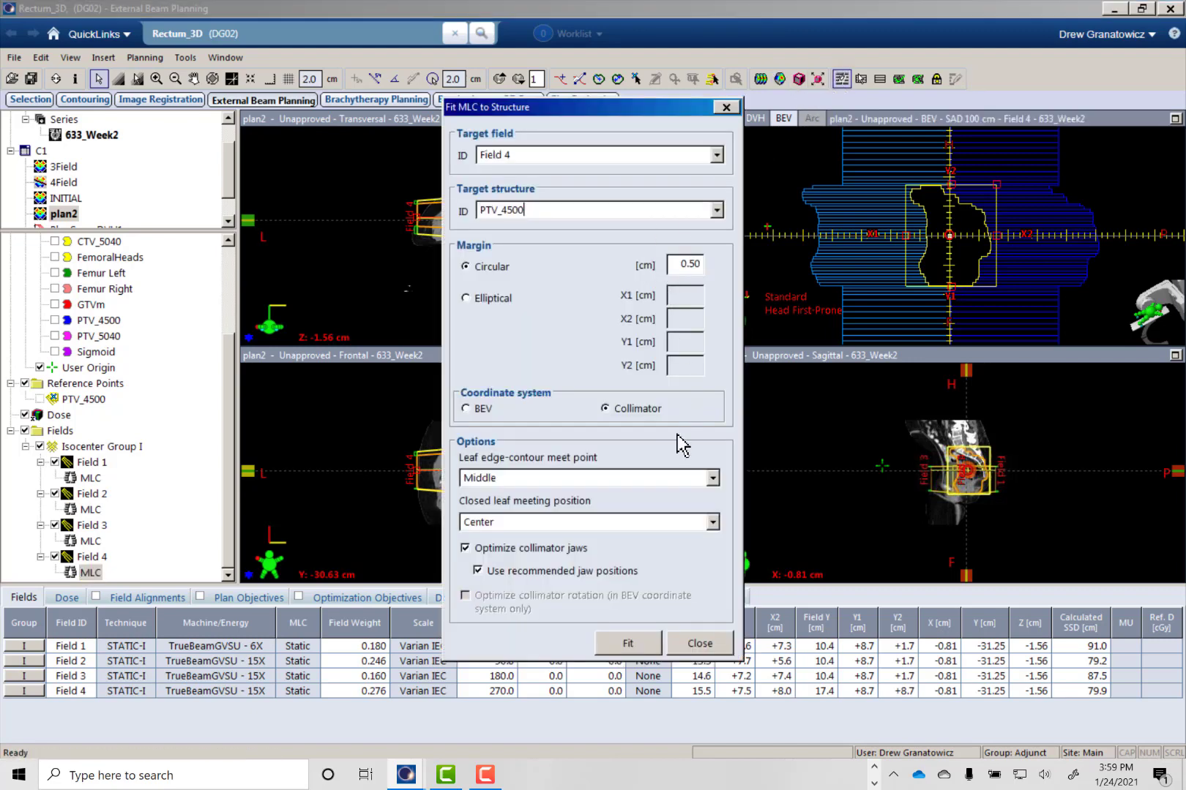
click(718, 212)
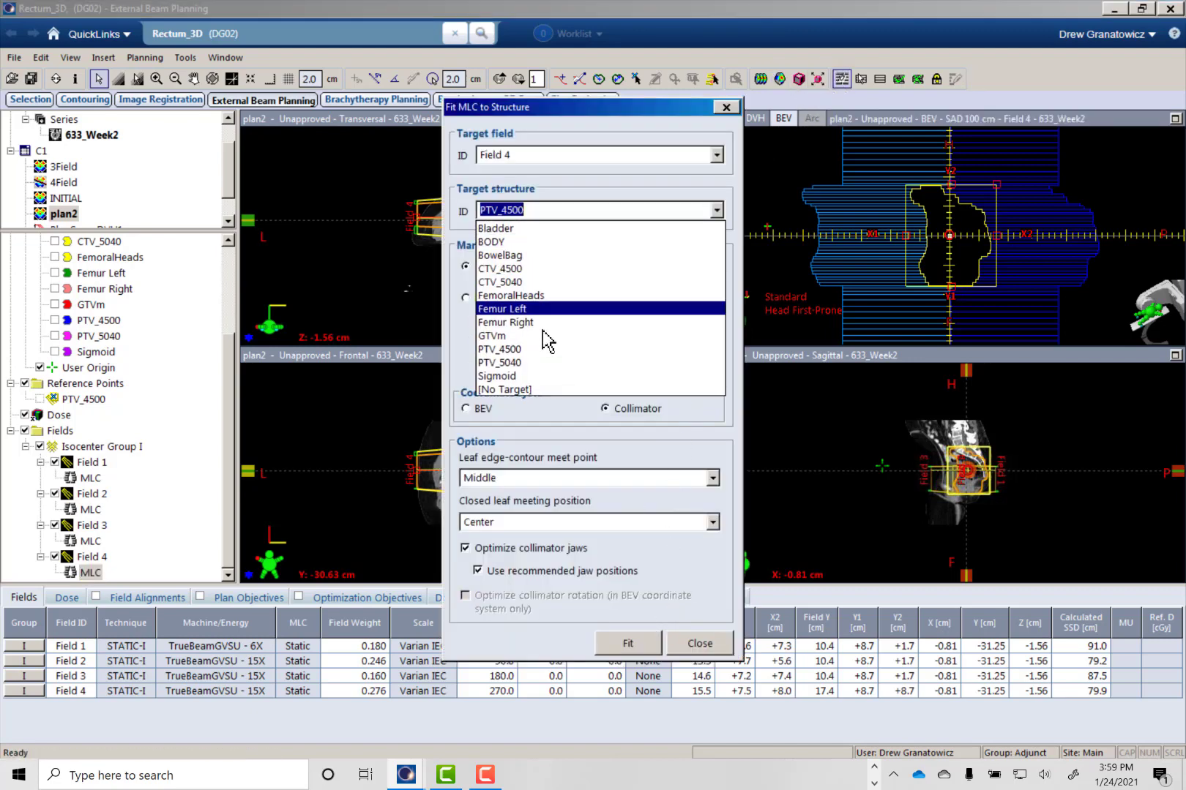
click(527, 366)
click(651, 648)
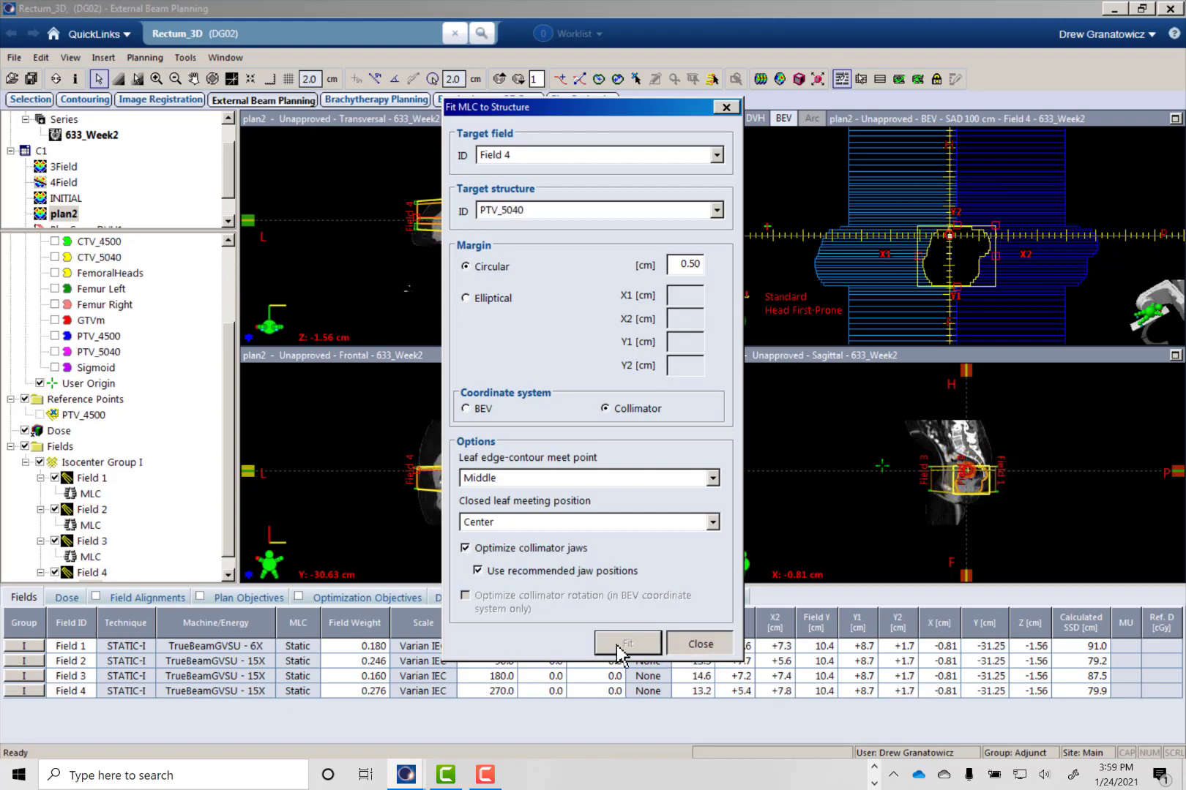
- Set plan2's number of fractions to 3 in the dose prescription
click(67, 598)
click(204, 651)
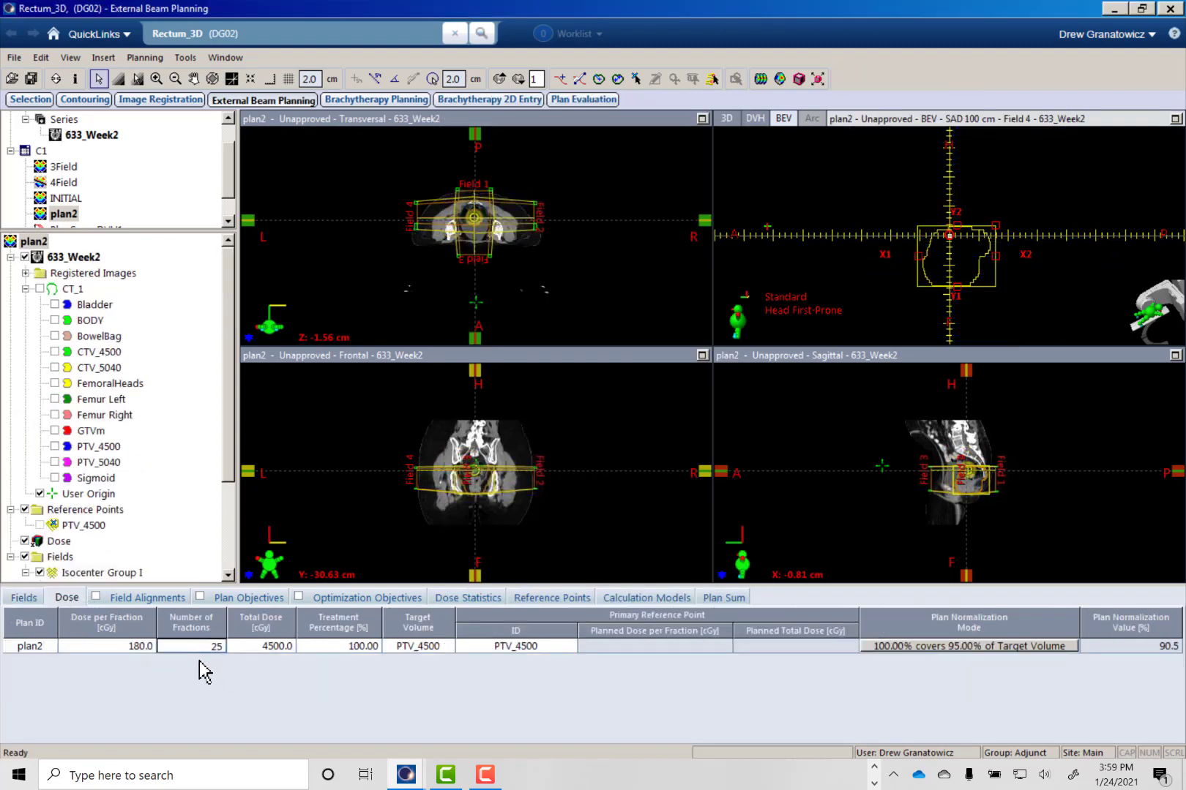
text(3)
key(Tab)
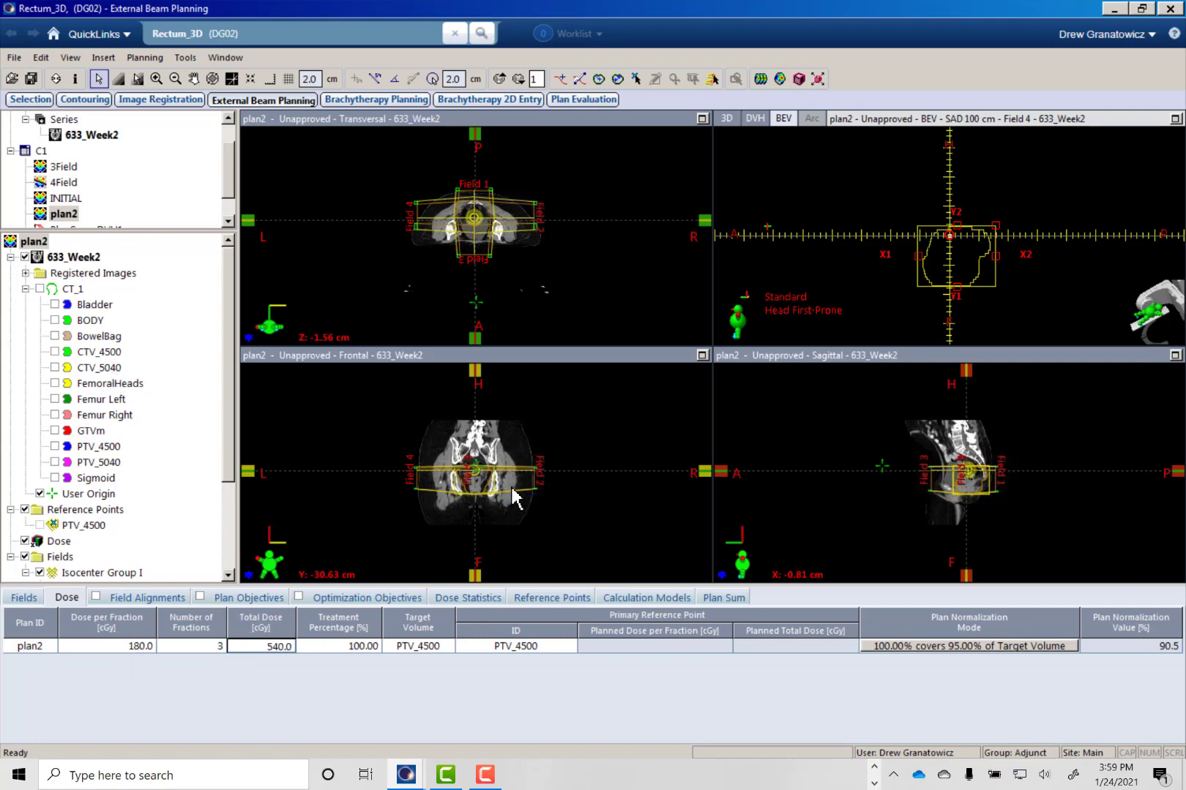
- Set plan2's total field weight to 1 and apply the rescaled field weights
key(ctrl+w)
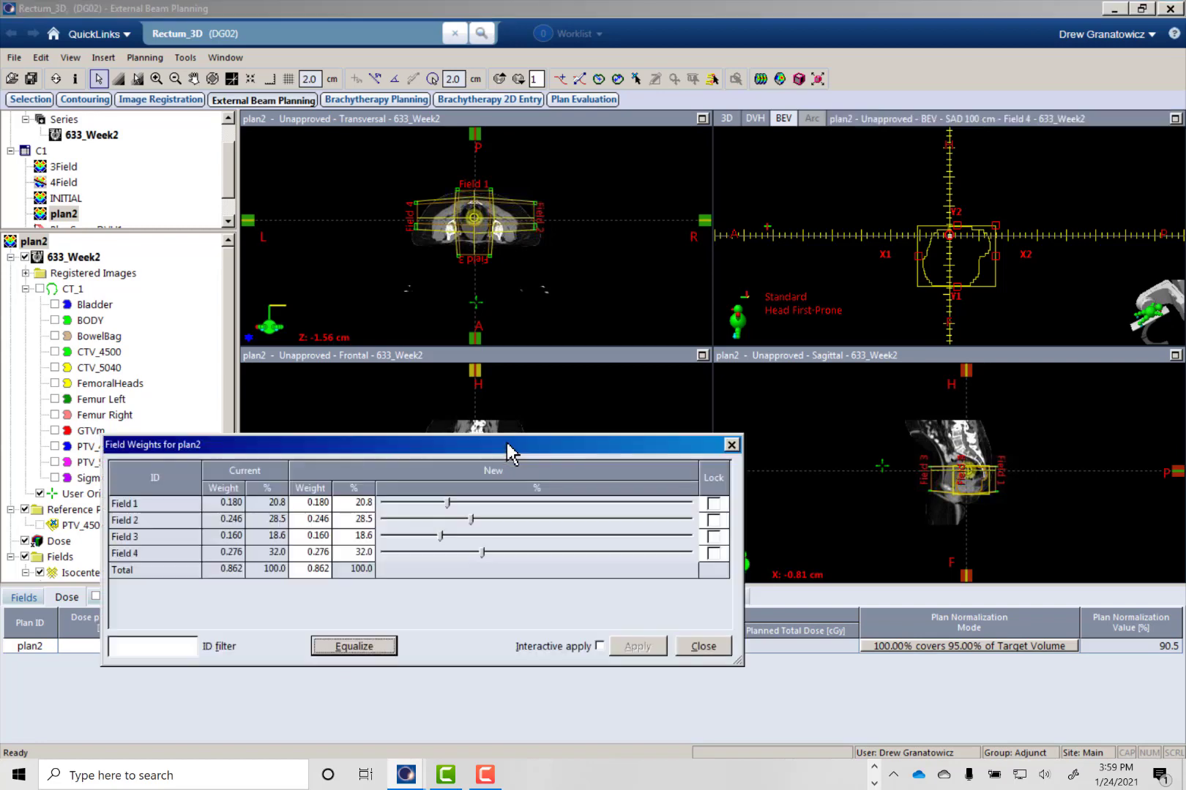
click(308, 571)
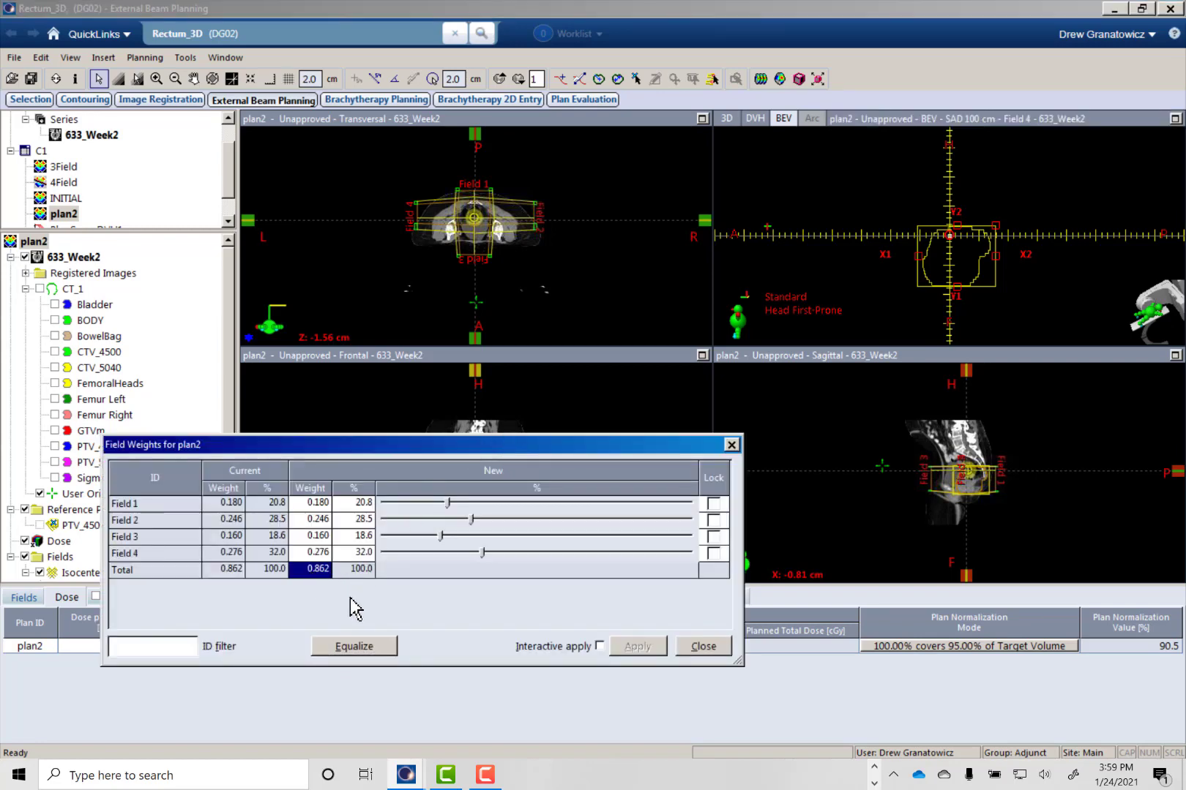
text(1)
key(Tab)
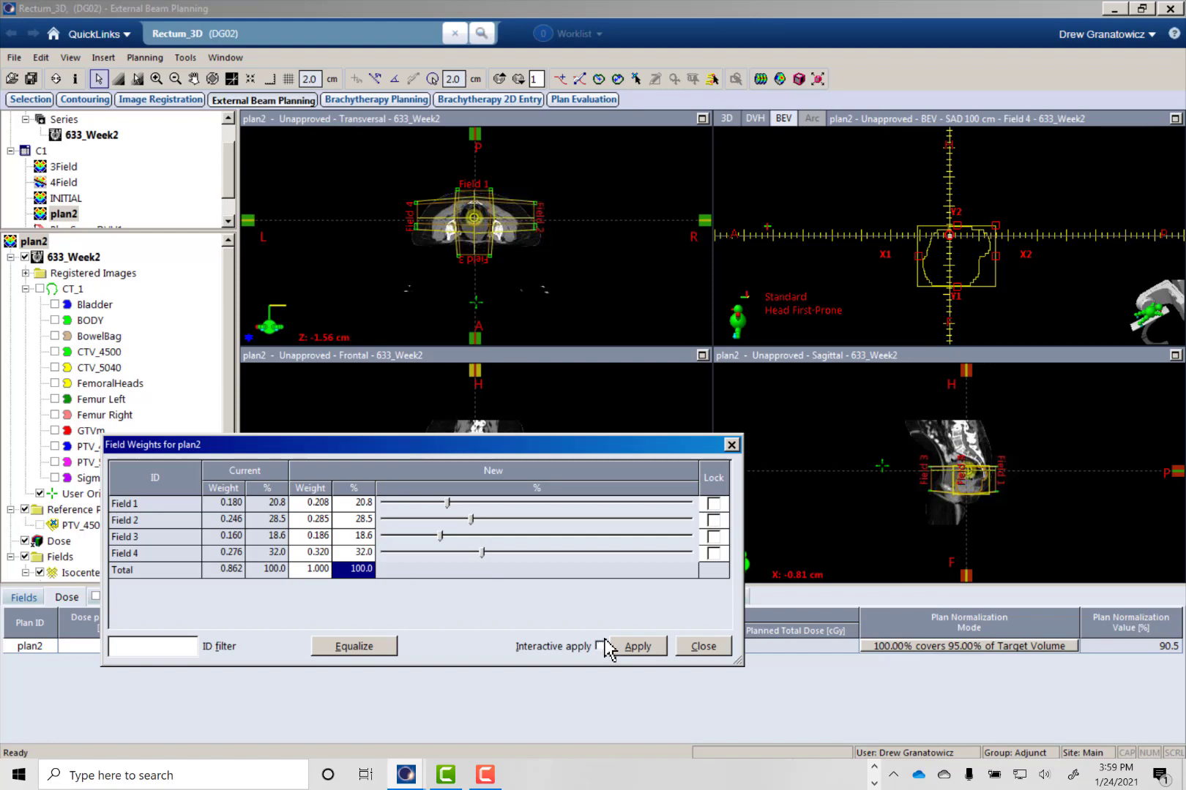
click(628, 648)
click(703, 647)
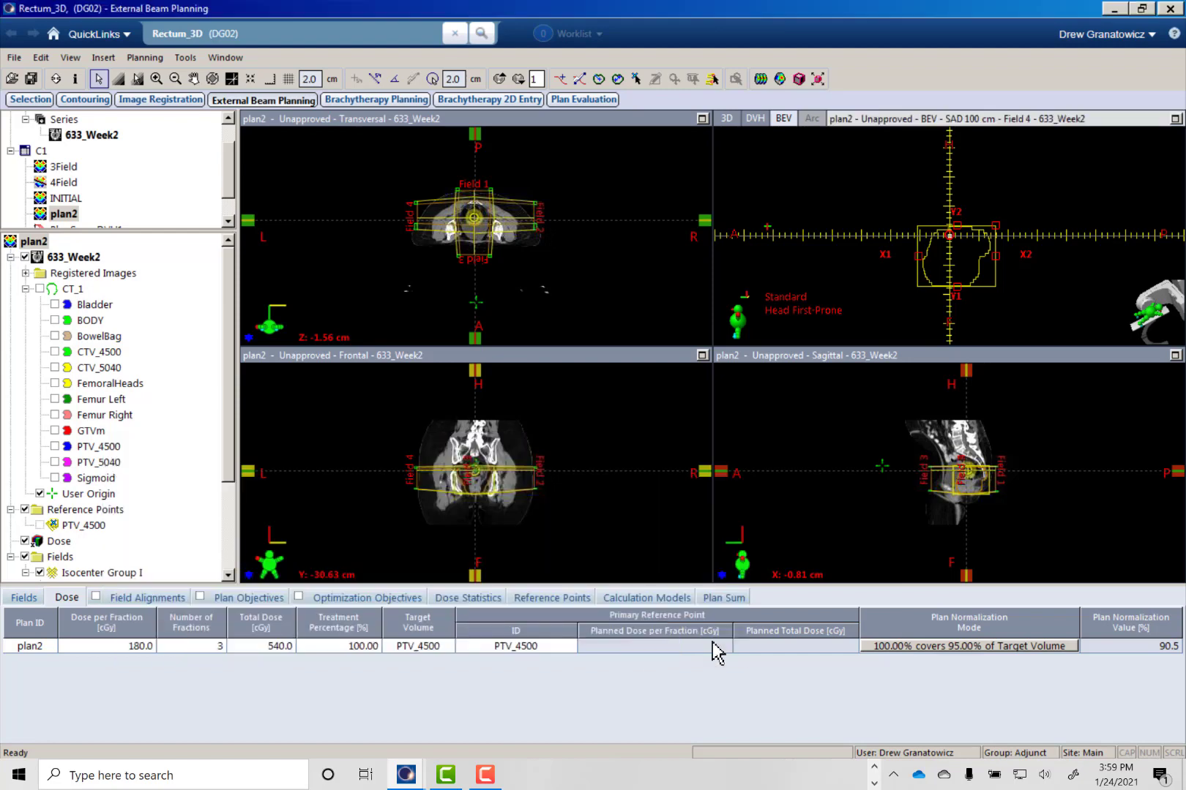
- Set plan2's target volume to PTV_5040 in the dose prescription
click(433, 652)
click(445, 649)
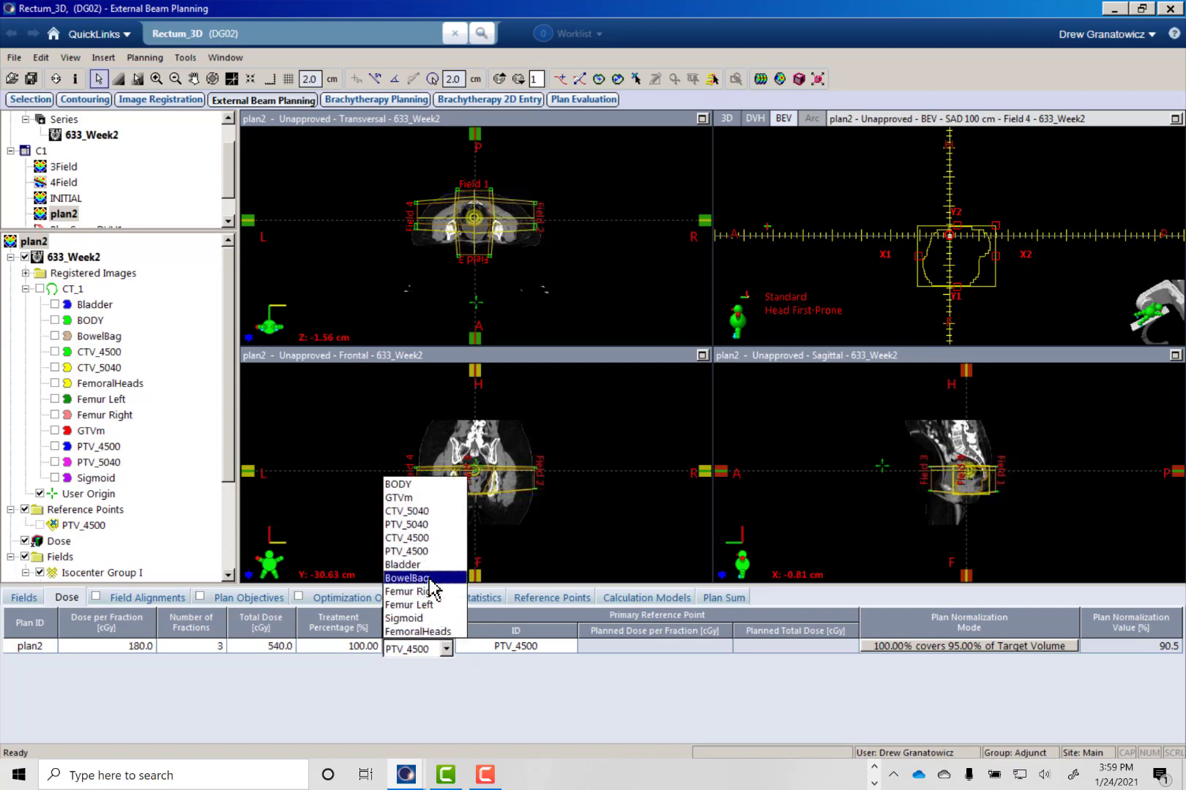
click(425, 524)
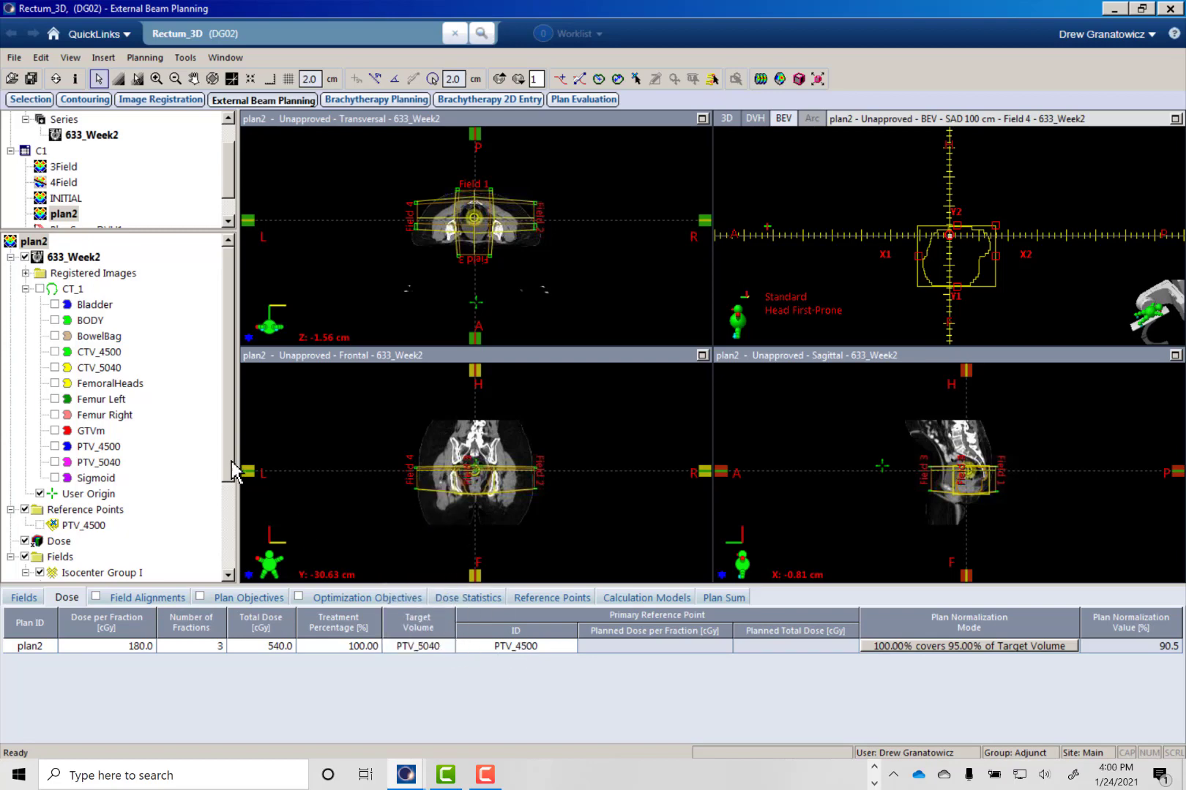
- Create a new reference point with ID PTV_5040 and patient volume PTV_5040 [PTV]
drag(233, 470, 233, 527)
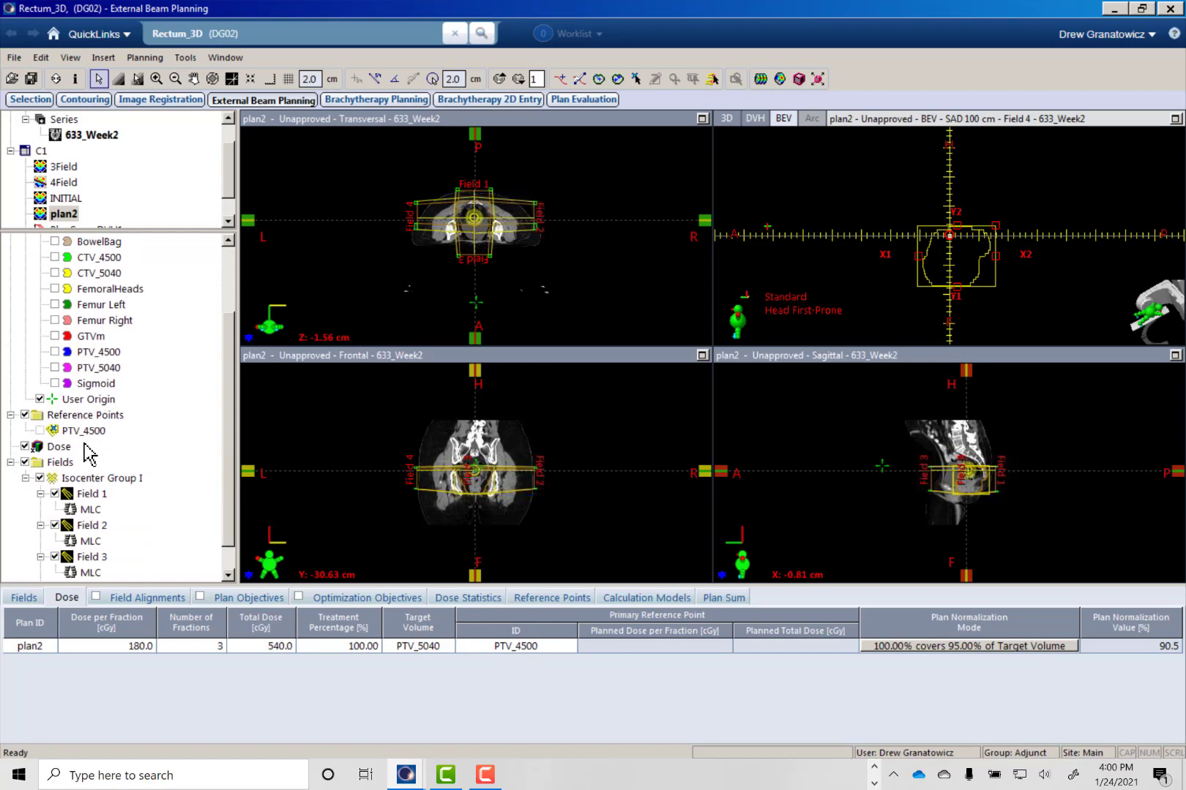
click(79, 431)
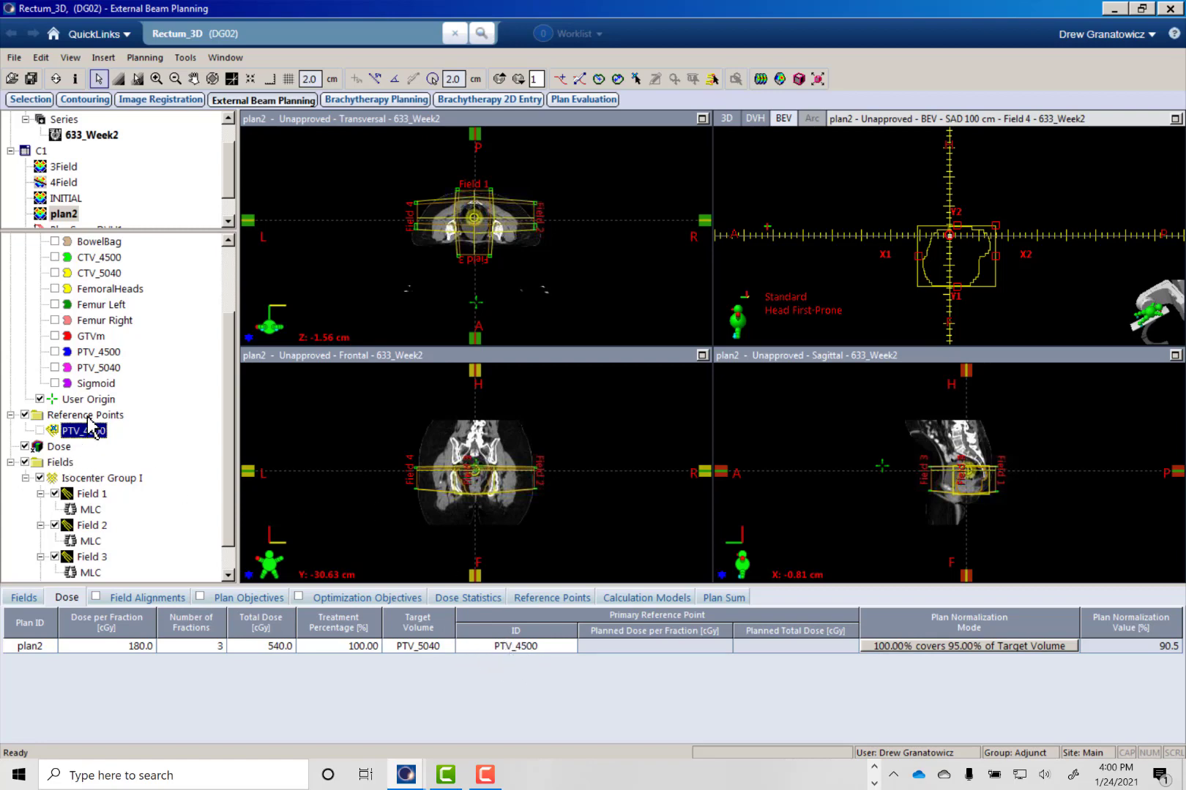
right_click(87, 415)
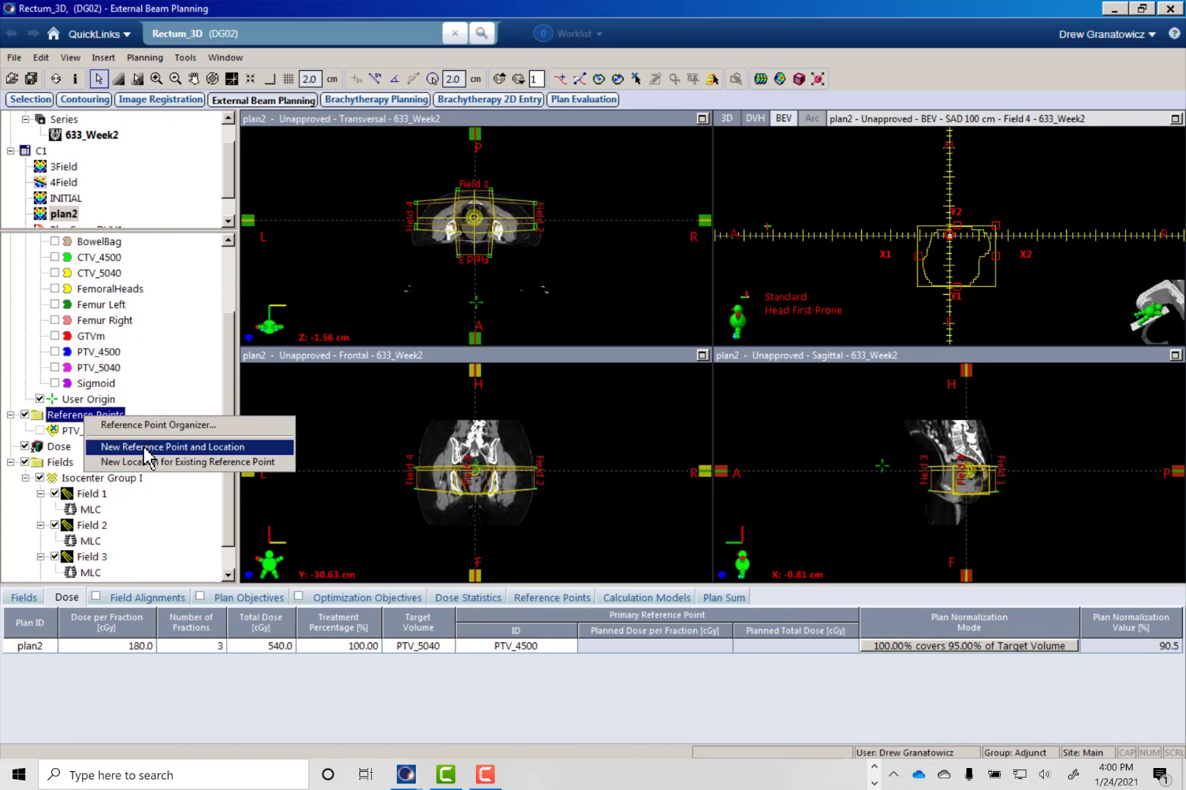
click(149, 448)
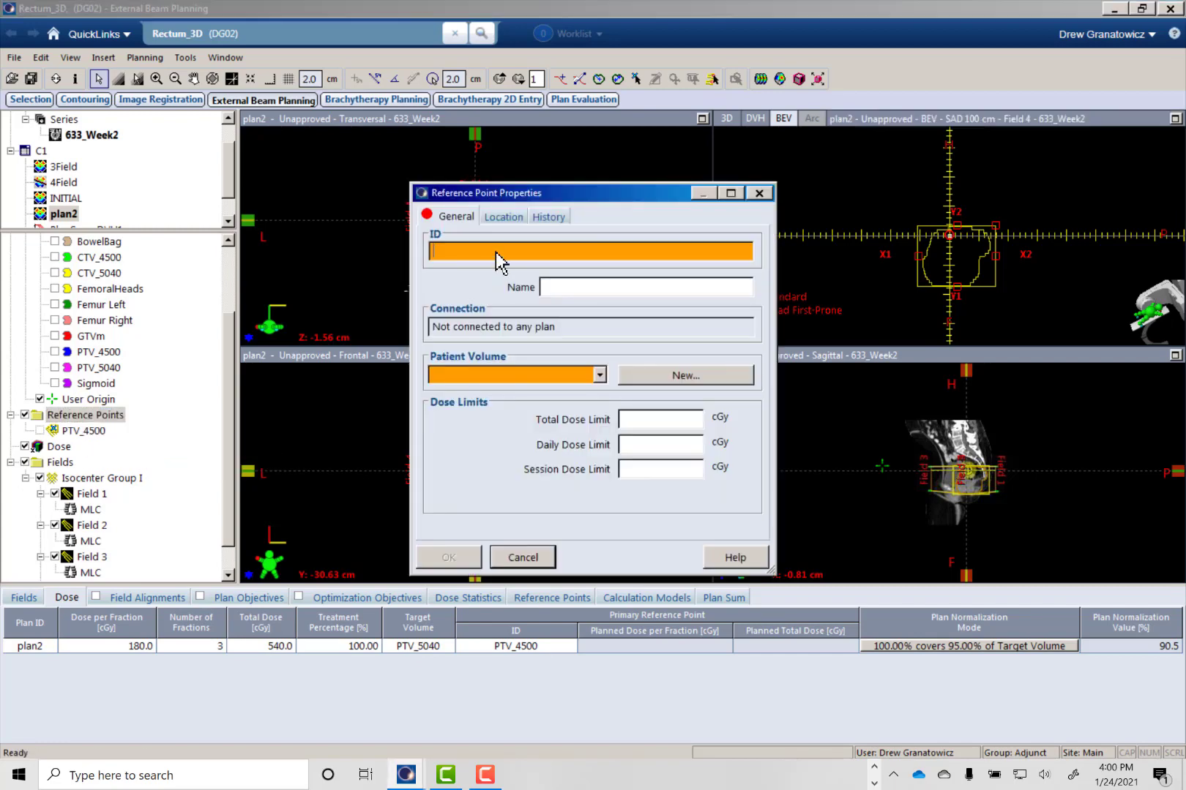
text(PTV_5040)
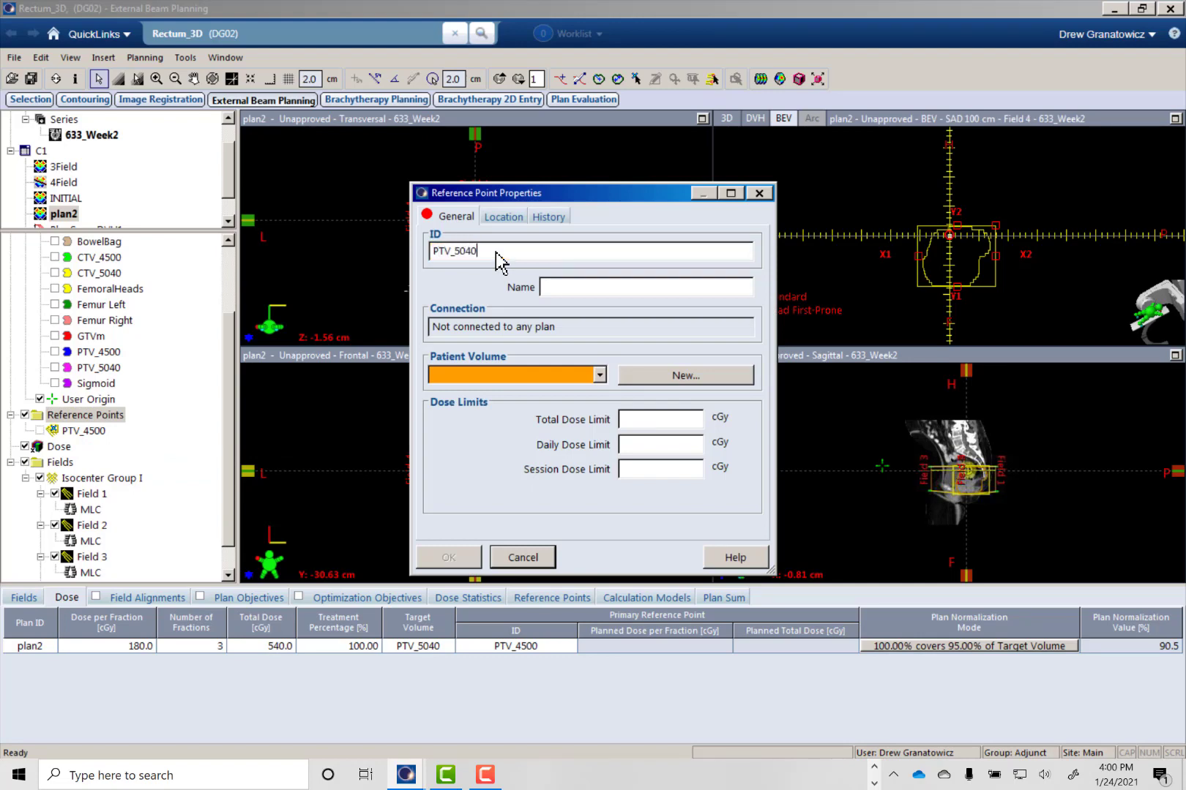
click(600, 373)
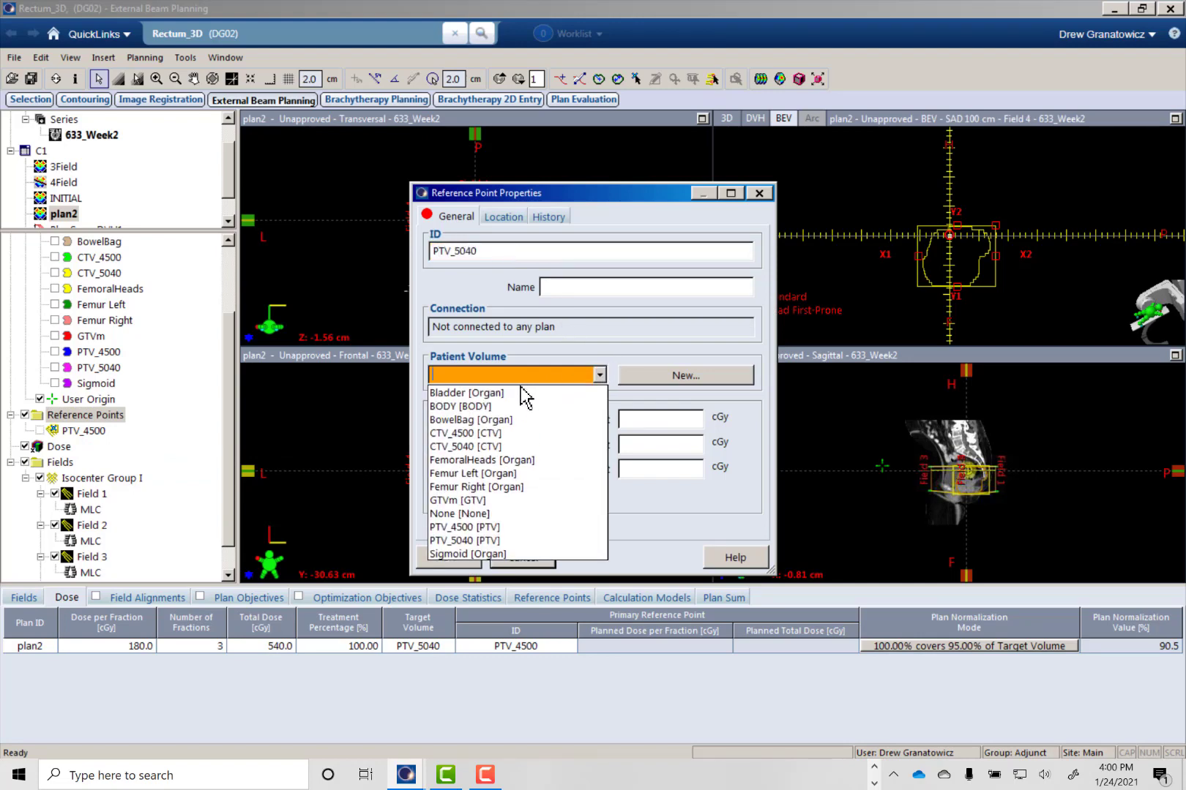
click(461, 543)
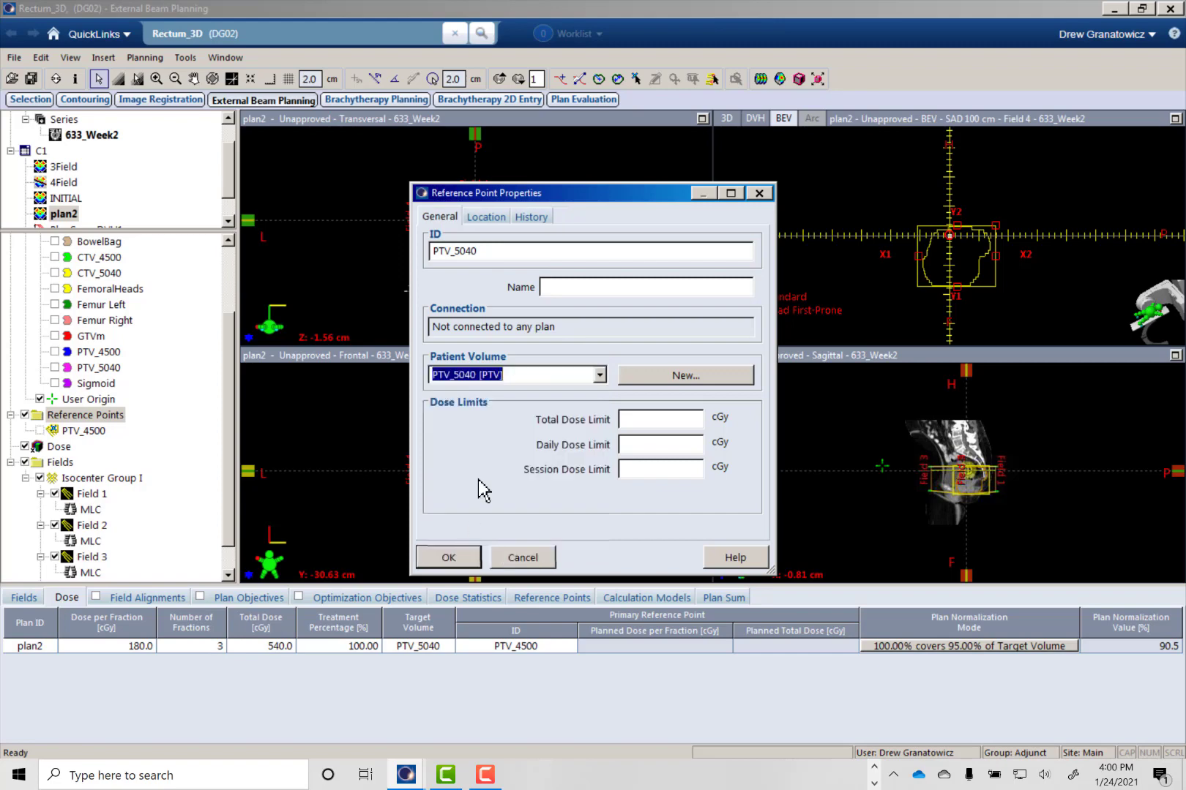
click(449, 558)
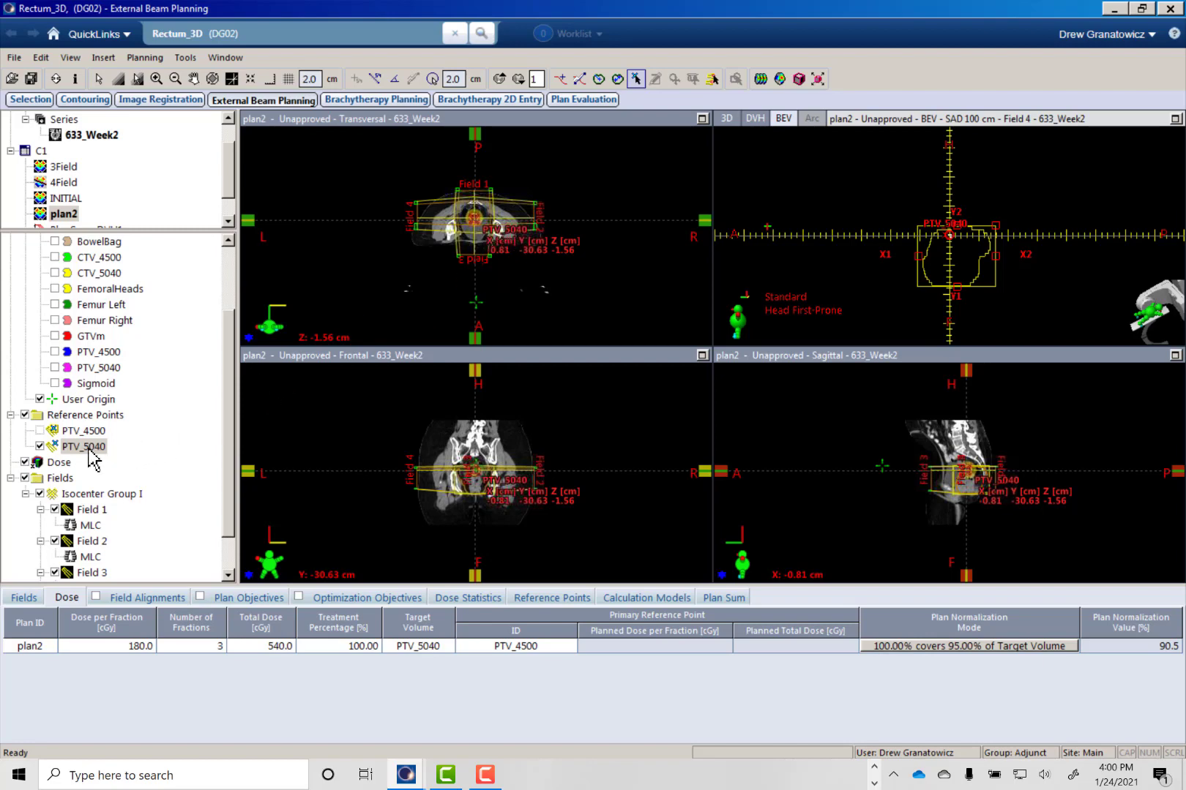
- Delete the PTV_5040 reference point's location from image 633_Week2
right_click(79, 447)
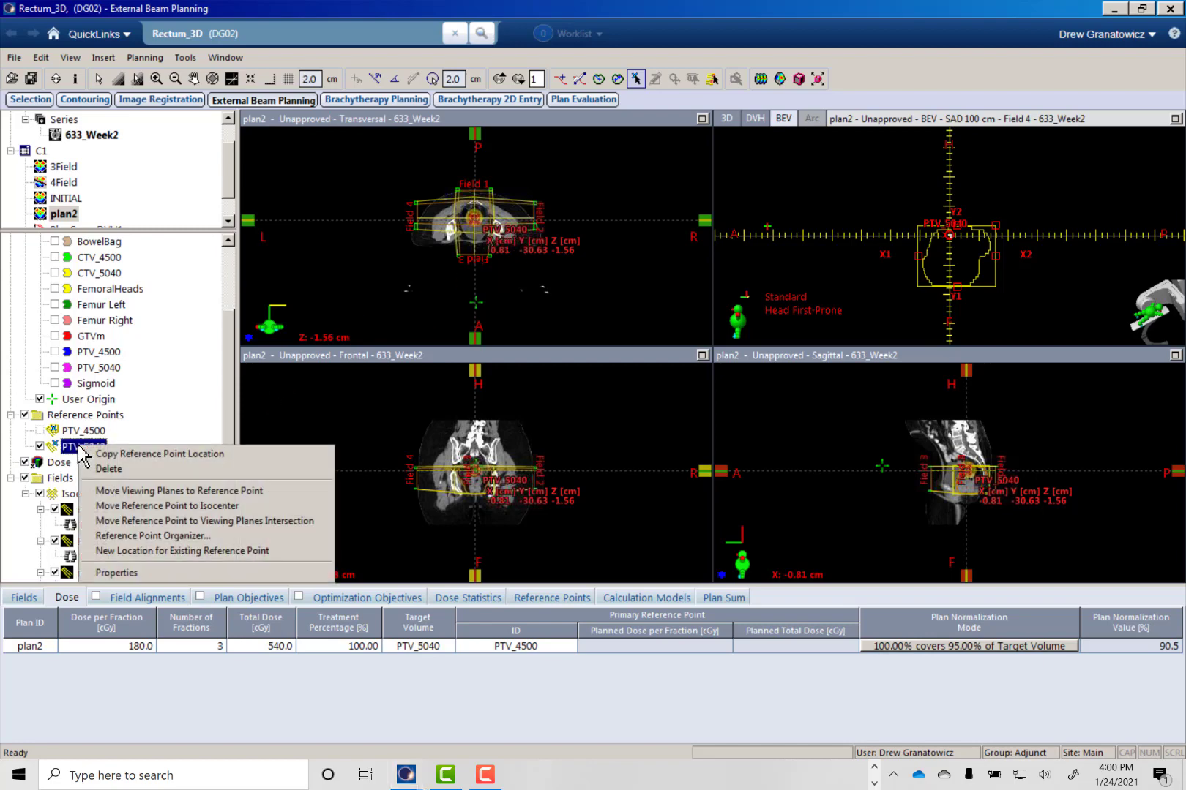
click(135, 472)
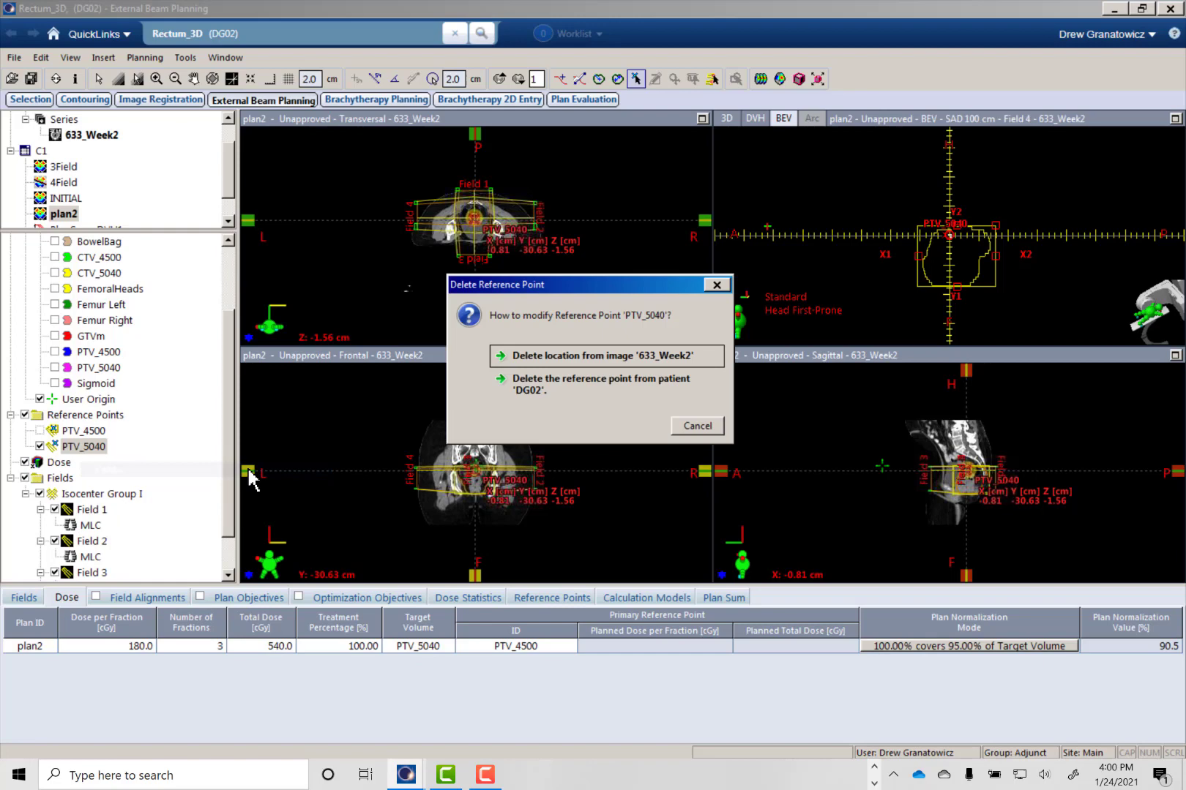
click(596, 358)
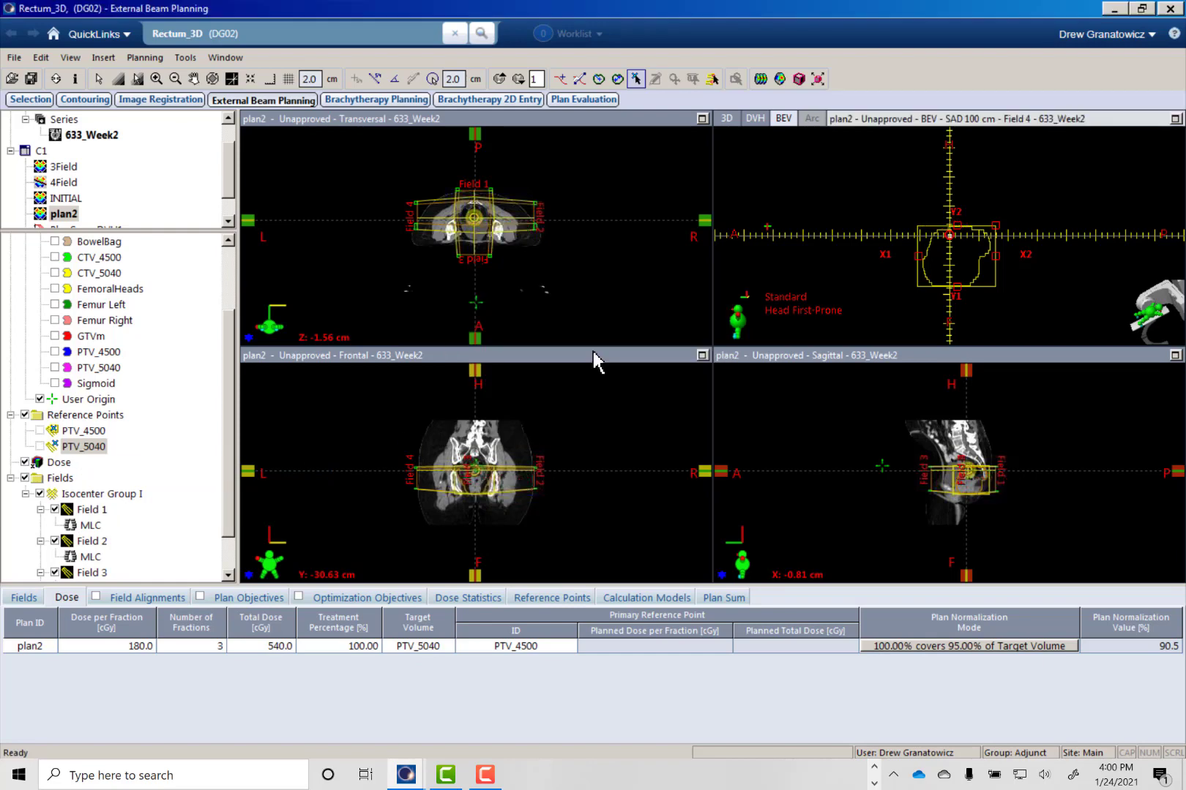
- Set plan2's primary reference point to PTV_5040 in the dose prescription
click(82, 447)
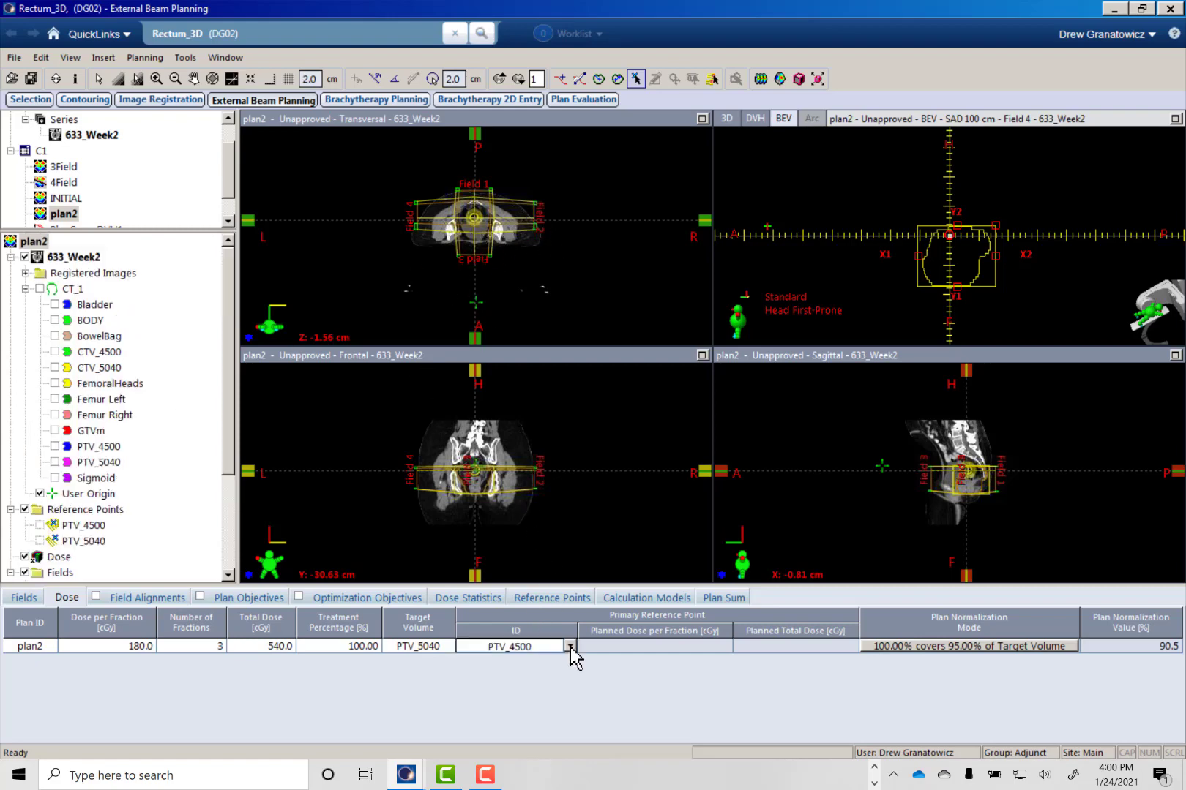
click(569, 646)
click(540, 681)
- Remove the PTV_4500 reference point from plan2 using the Reference Point Organizer
right_click(101, 513)
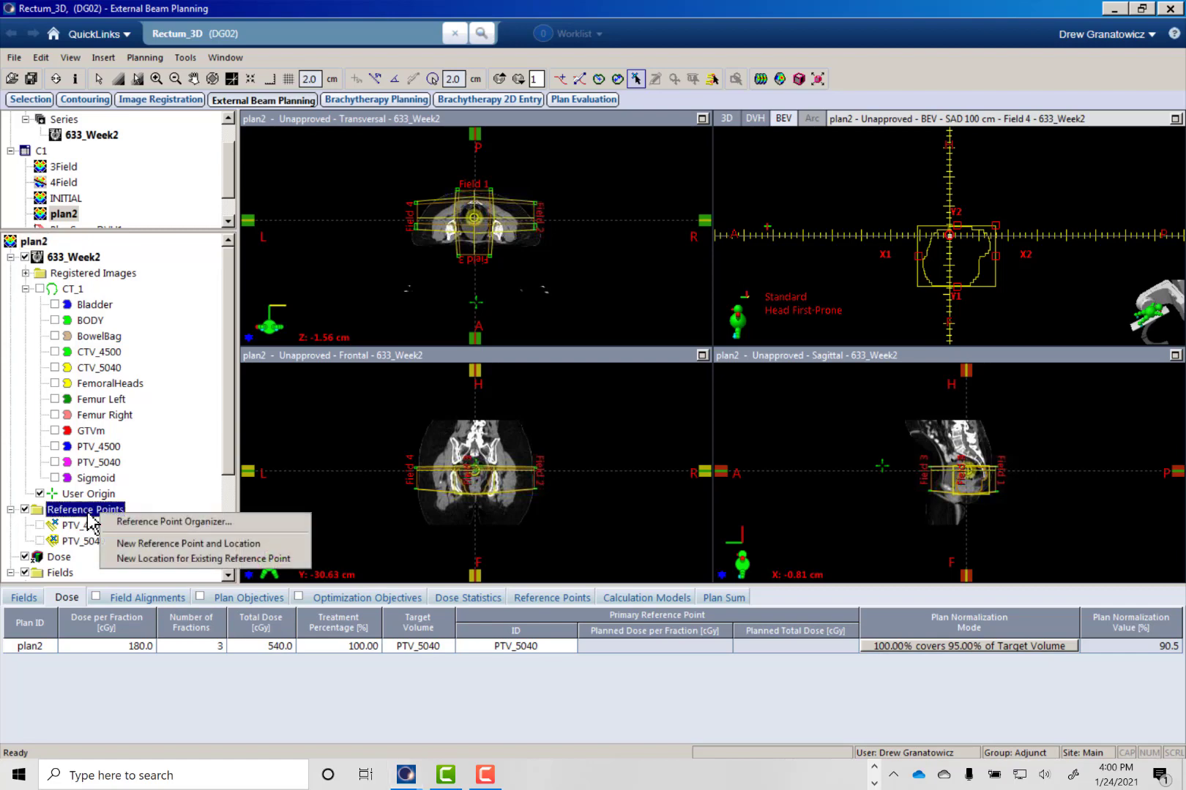
click(144, 524)
click(713, 311)
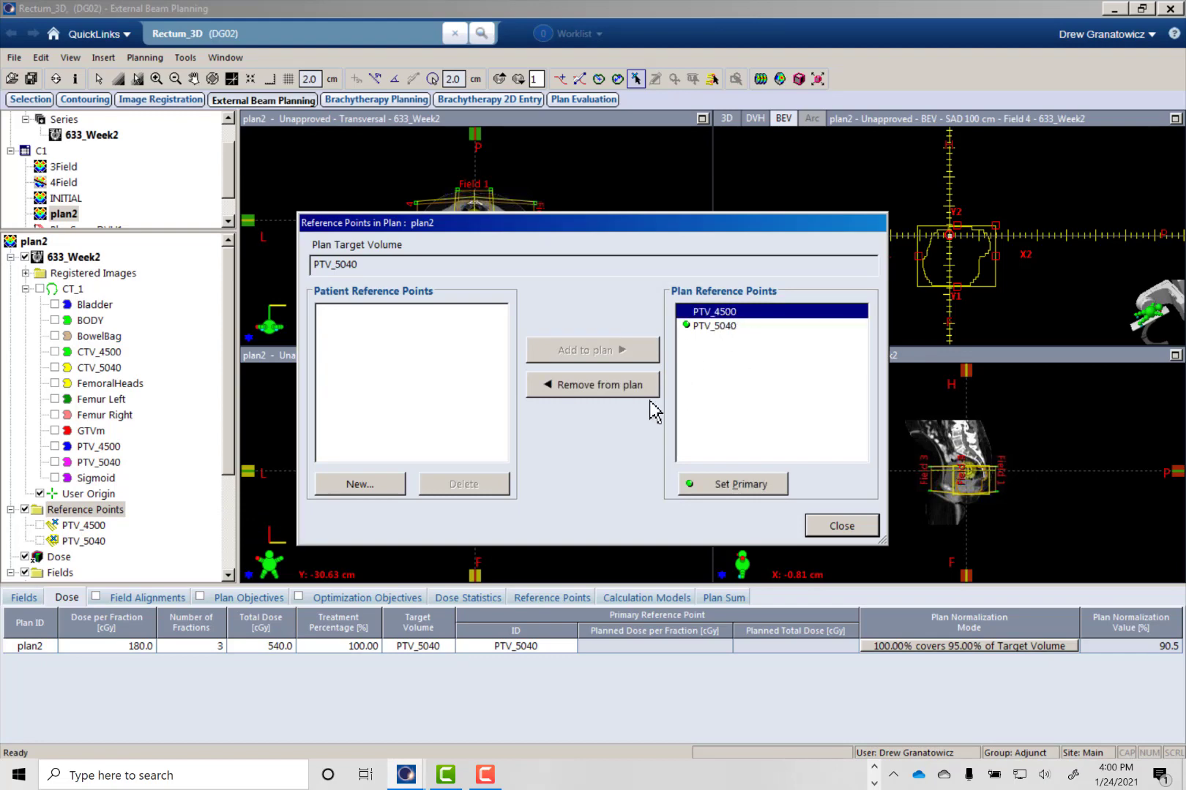
click(593, 385)
click(823, 527)
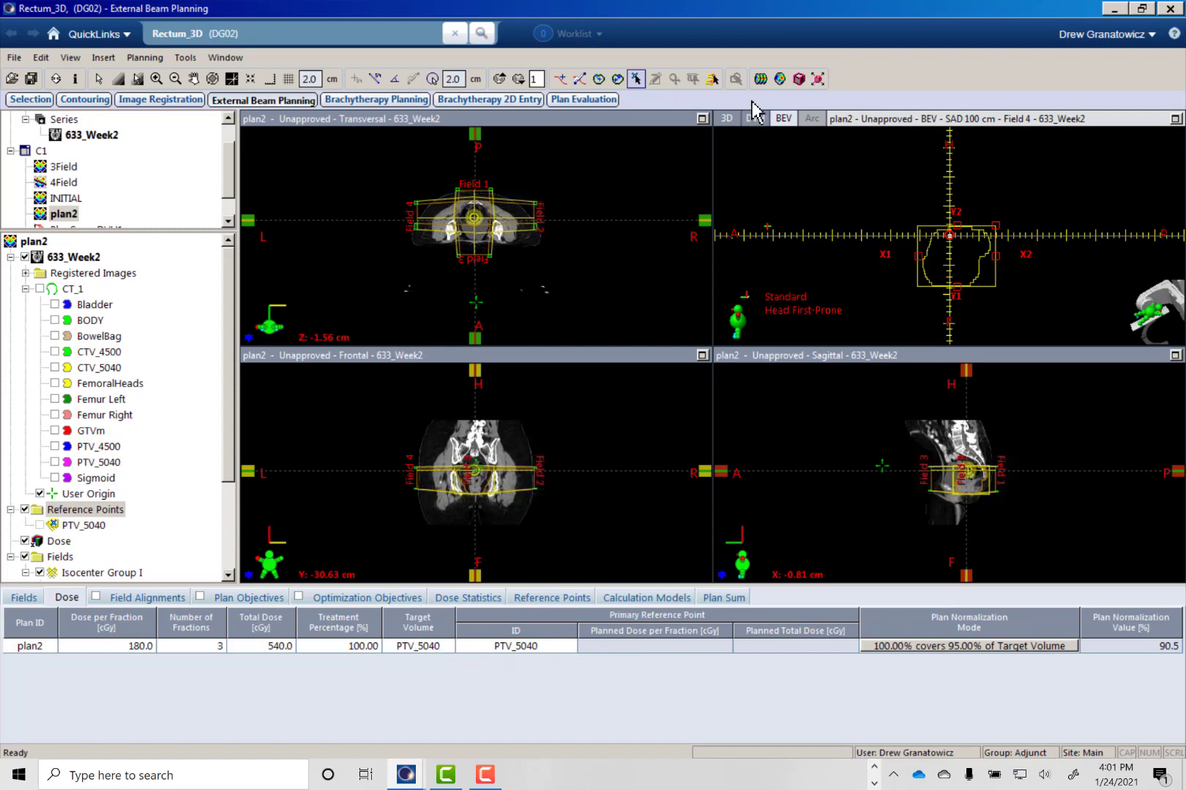
- Calculate plan2's volume dose and examine the isodose coverage and hot spots through the transversal slices
click(761, 78)
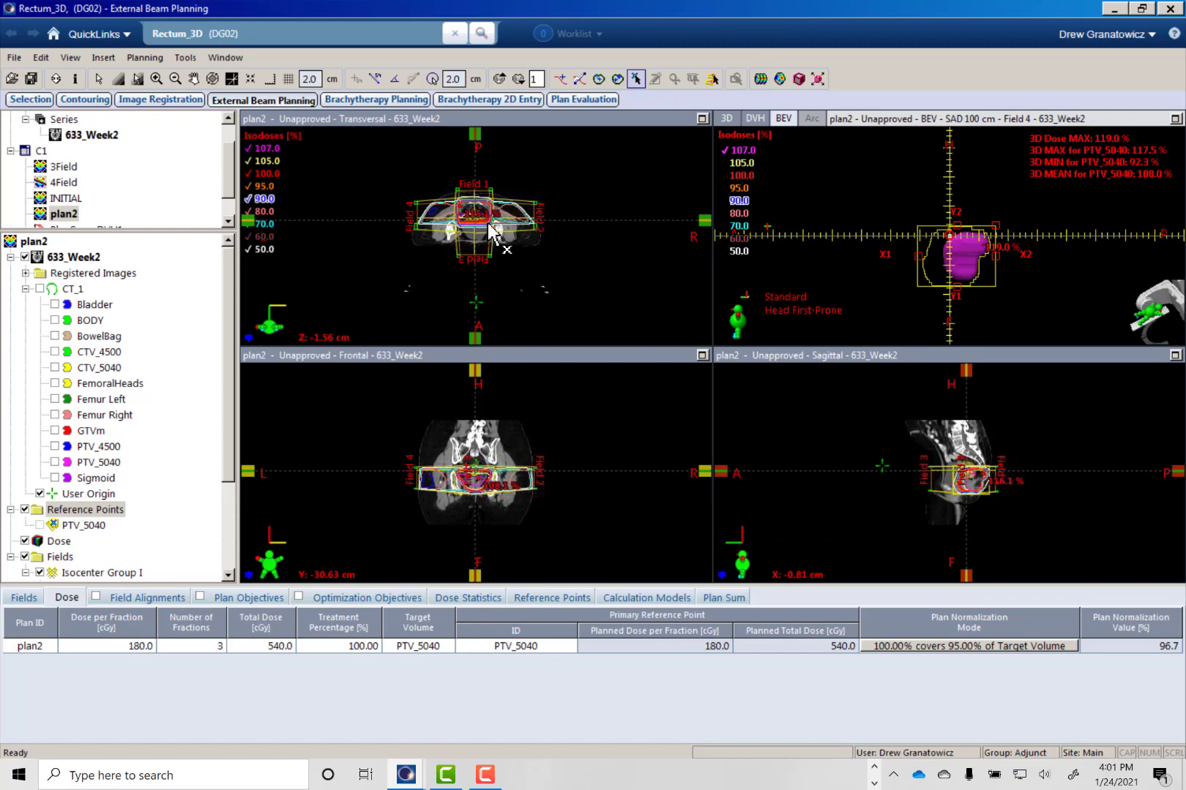
click(488, 226)
ctrl+scroll(488, 227, down, 1)
ctrl+scroll(488, 228, up, 5)
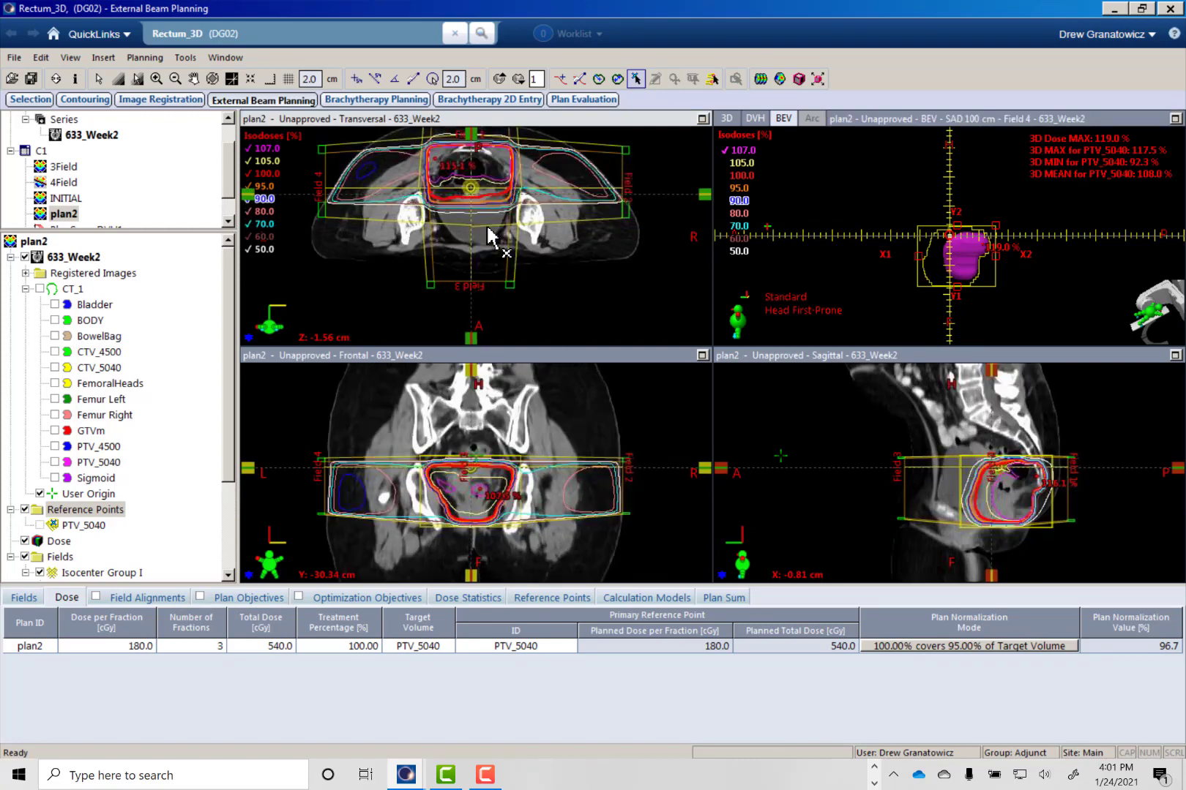
ctrl+scroll(488, 228, up, 1)
middle_drag(488, 227, 499, 276)
scroll(421, 197, down, 2)
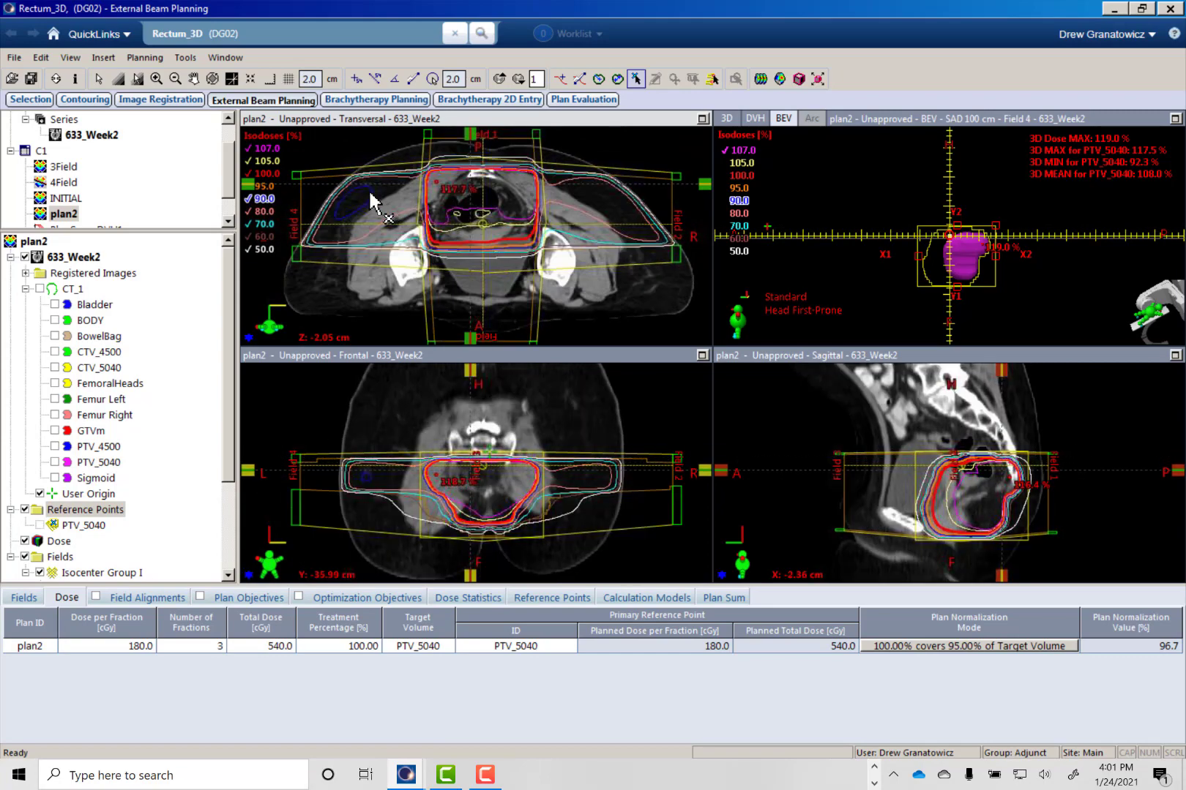
scroll(380, 212, down, 5)
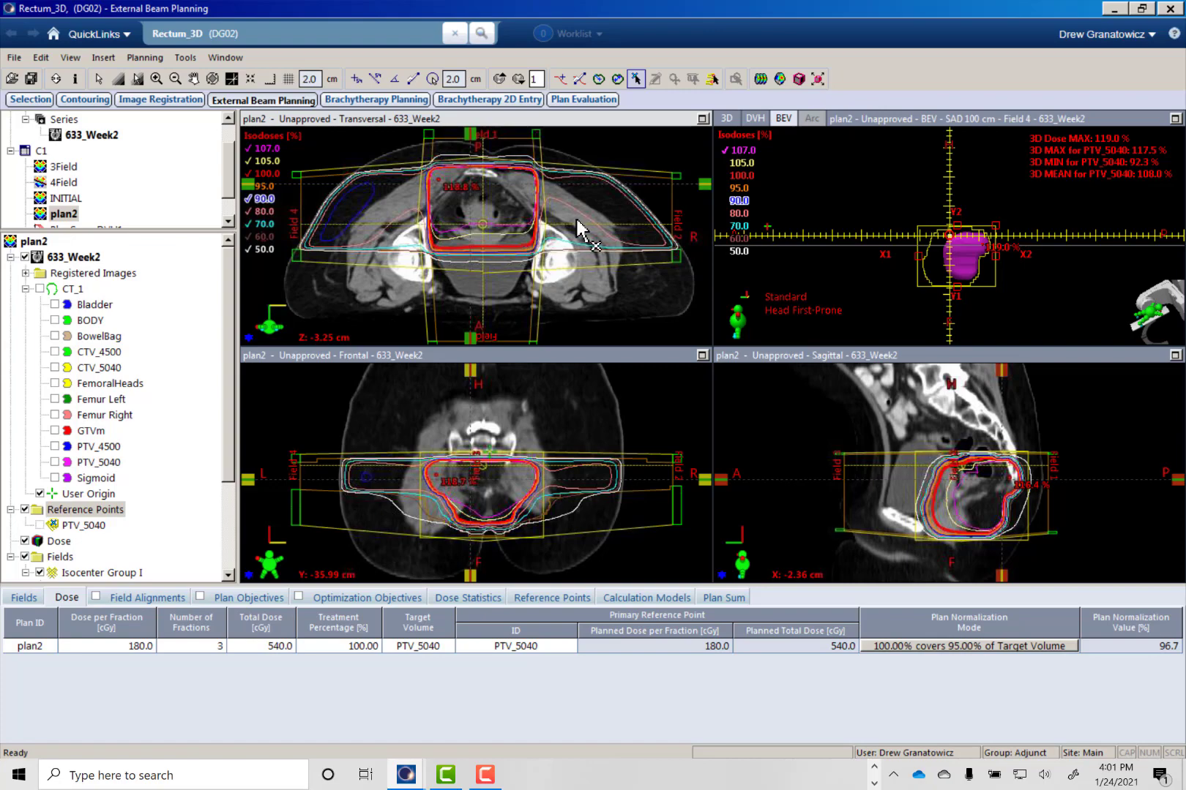
scroll(490, 299, up, 3)
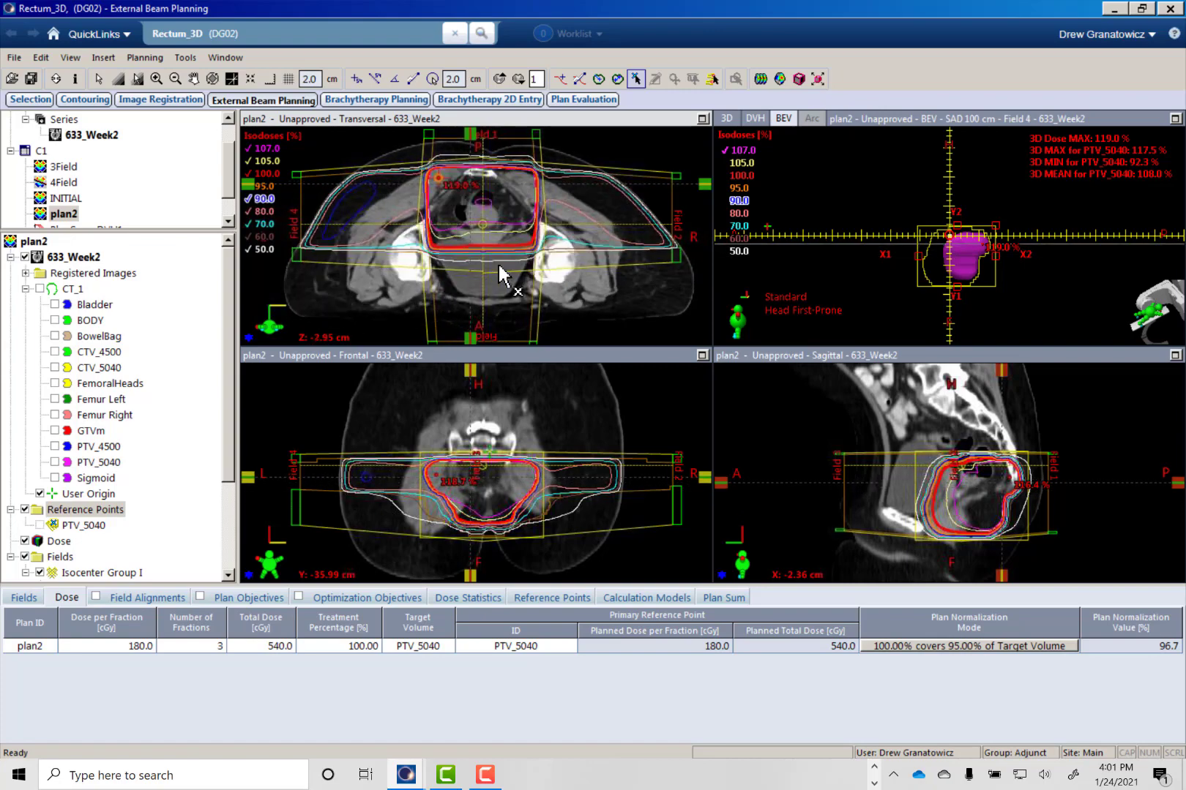
scroll(500, 276, up, 3)
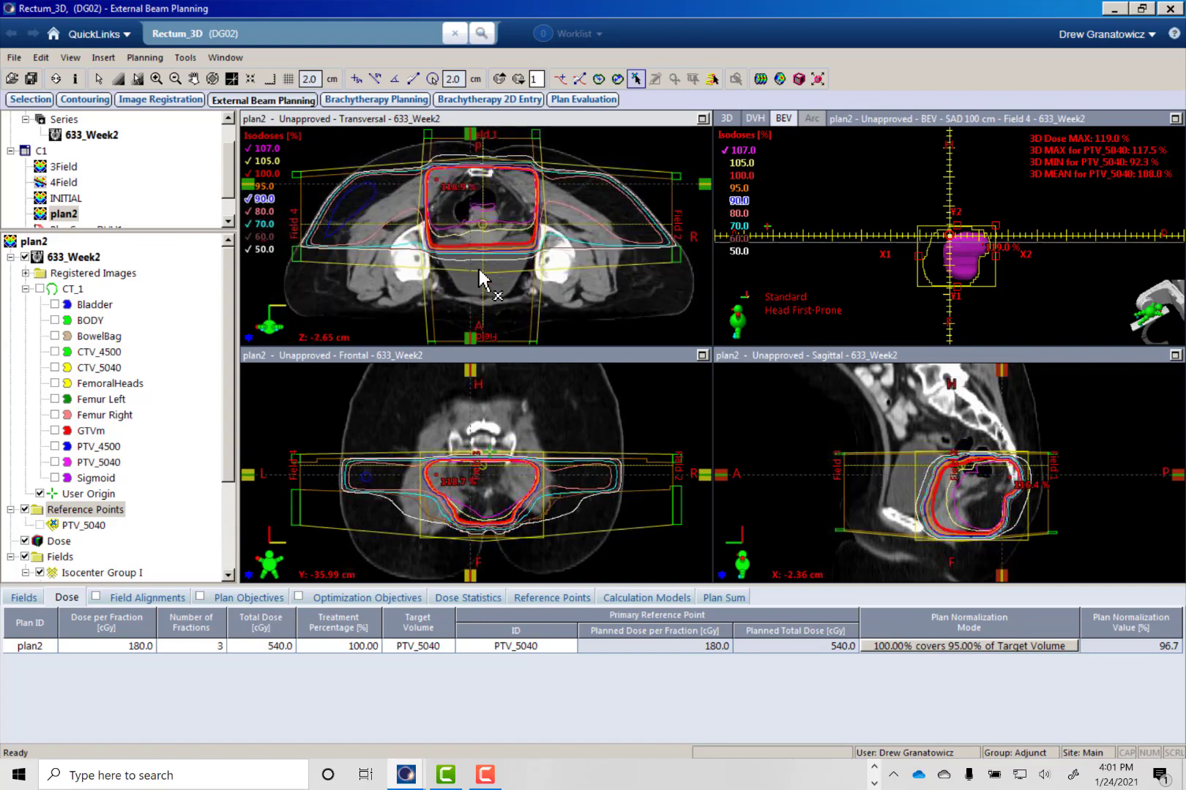
scroll(483, 278, down, 12)
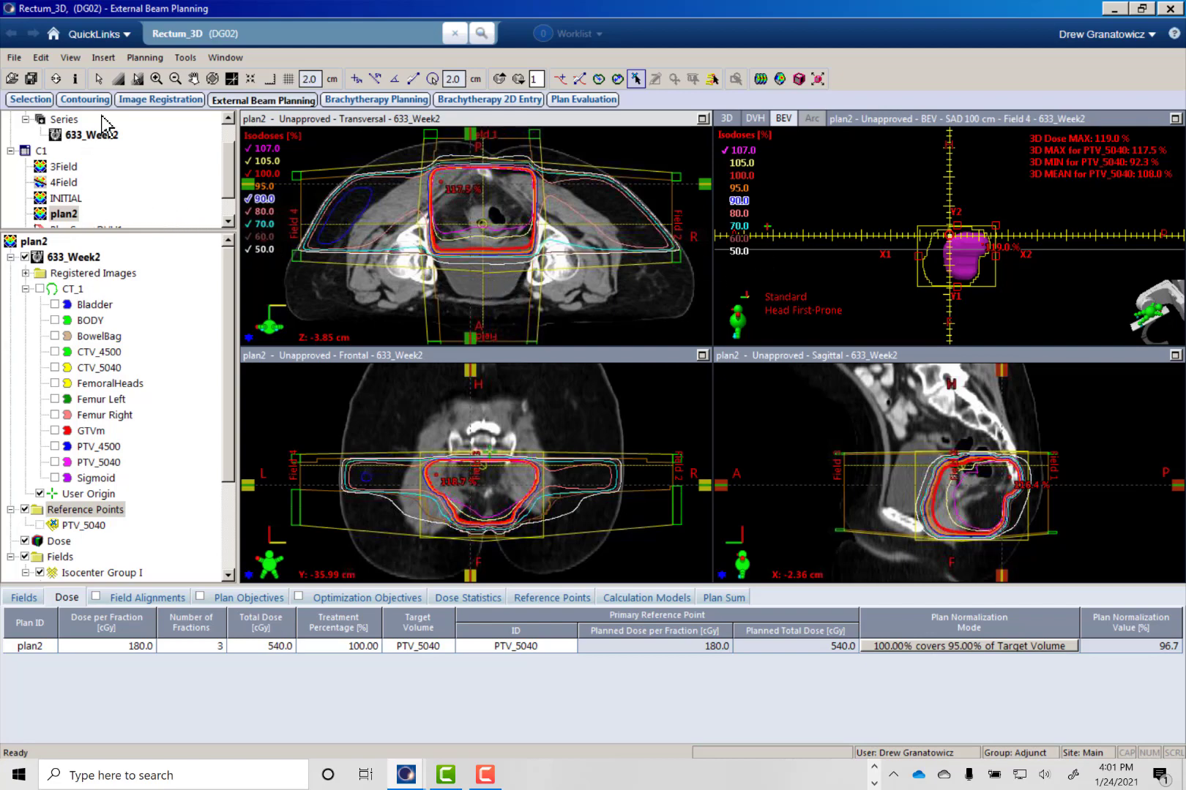
- Create a plan sum named Plan Sum that includes the INITIAL and plan2 plans
click(103, 57)
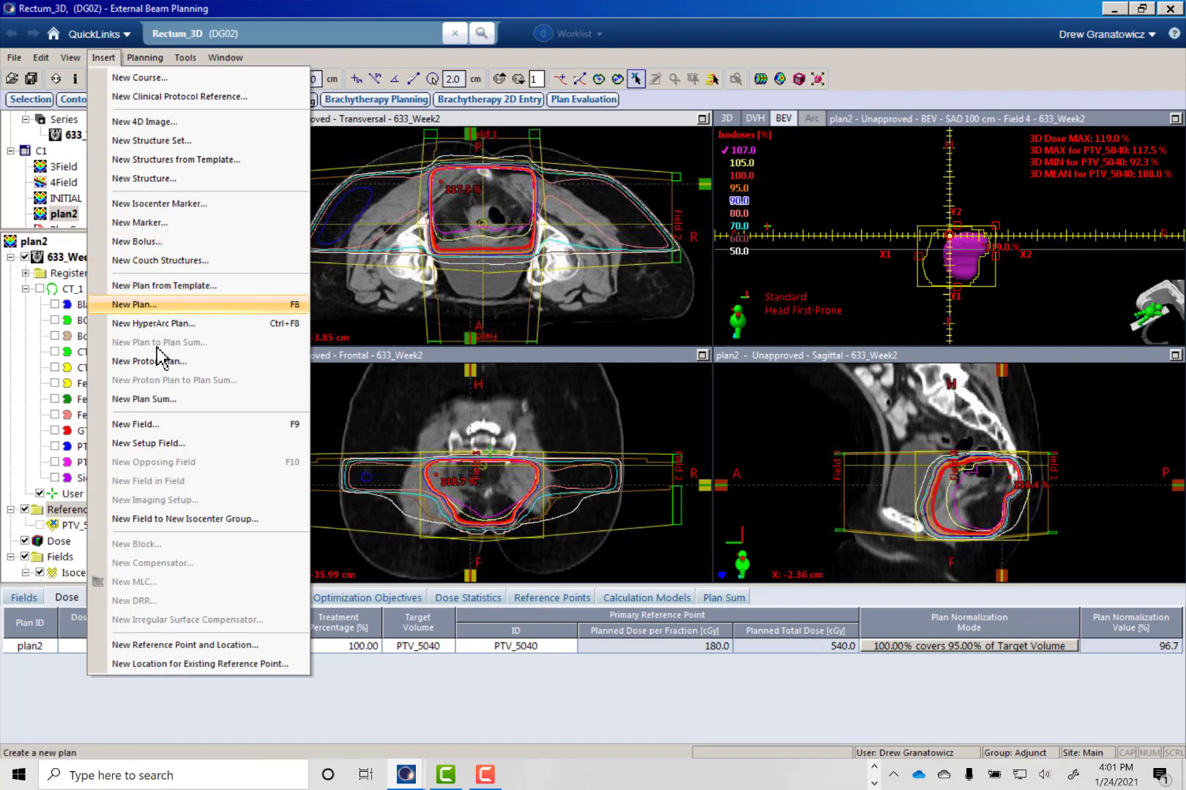
click(155, 400)
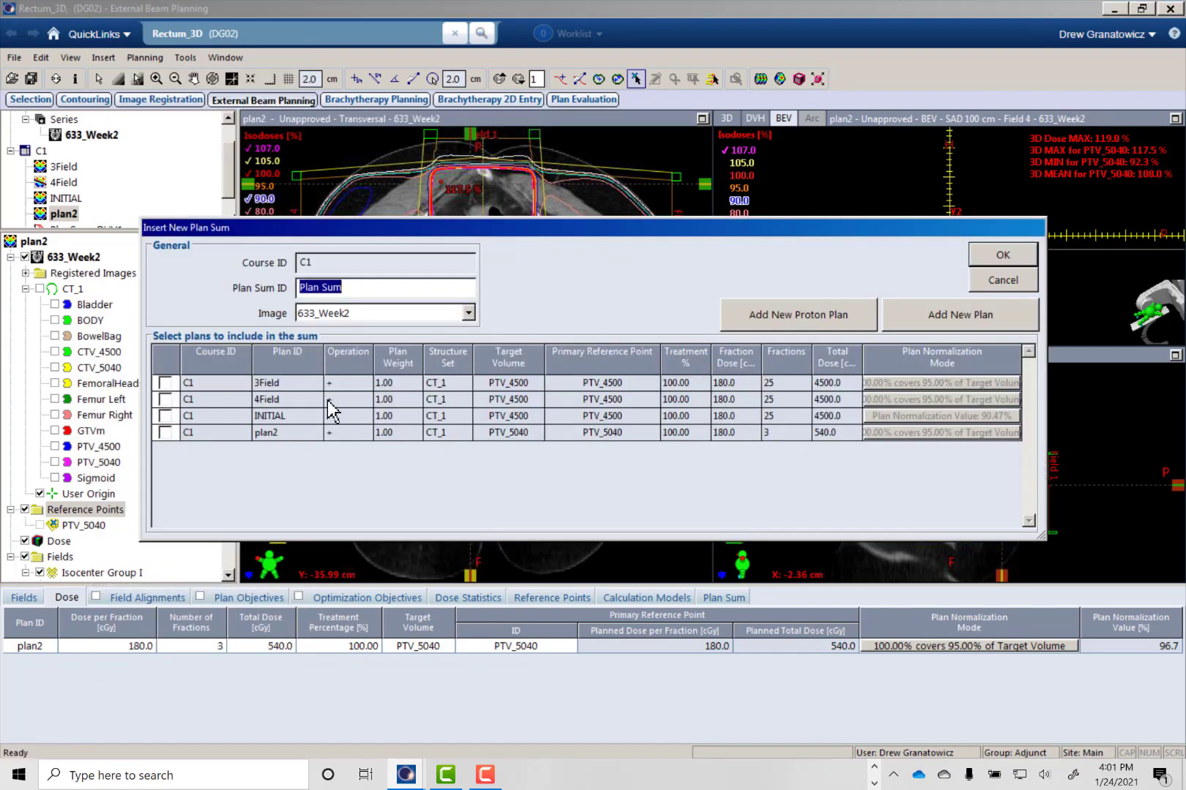
click(166, 415)
click(164, 433)
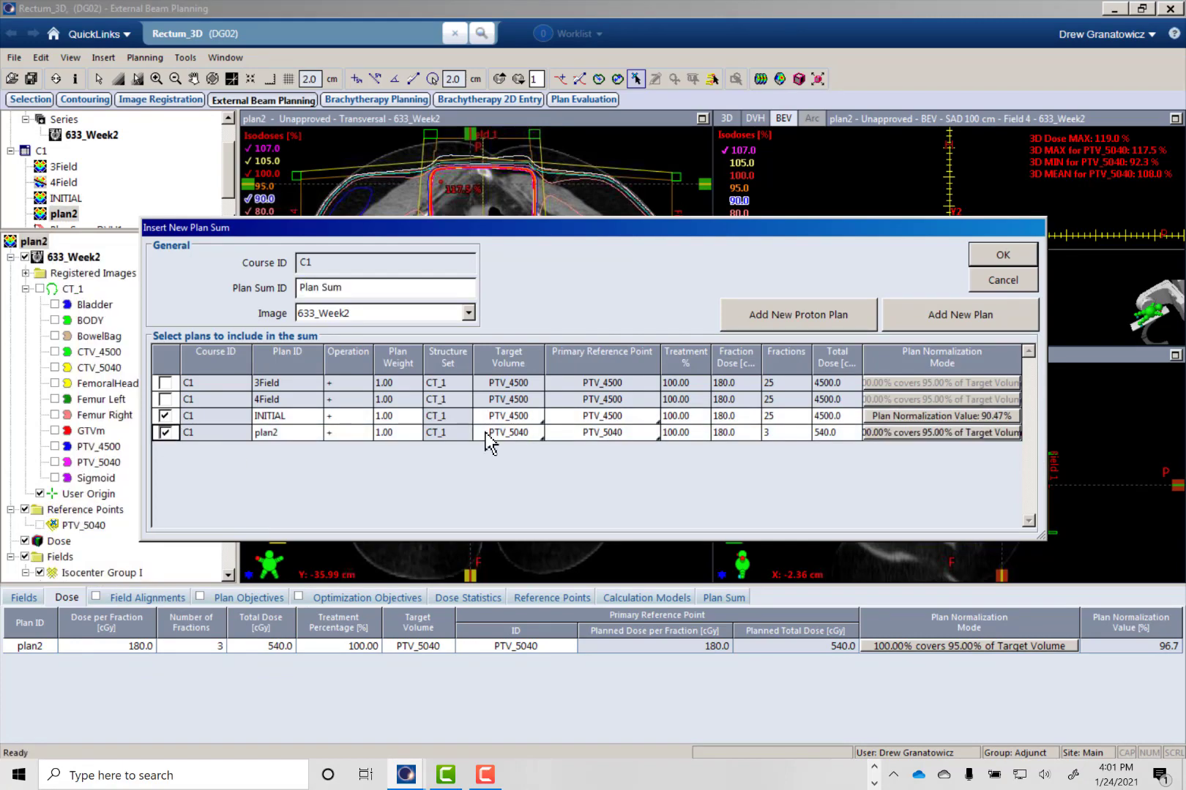
click(1001, 256)
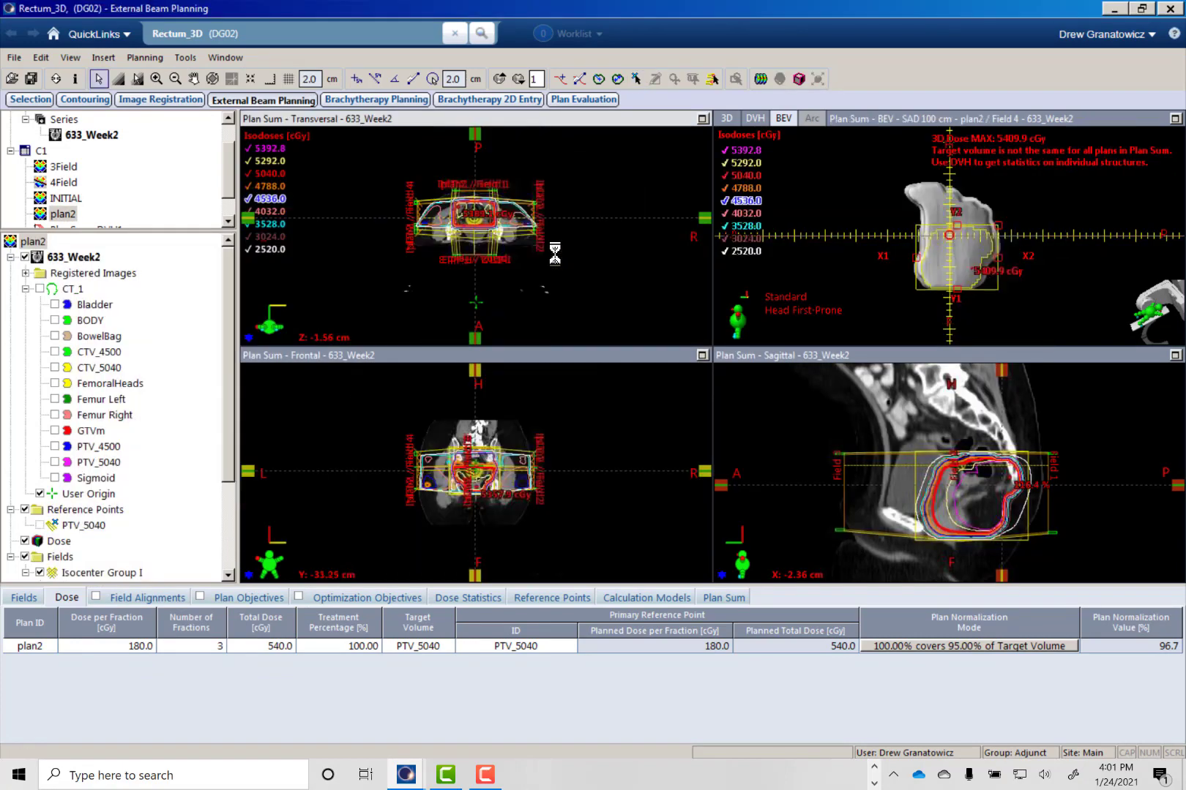
- Show the Dose Volume Histogram view for Plan Sum and display the Bladder's DVH curve
right_click(933, 219)
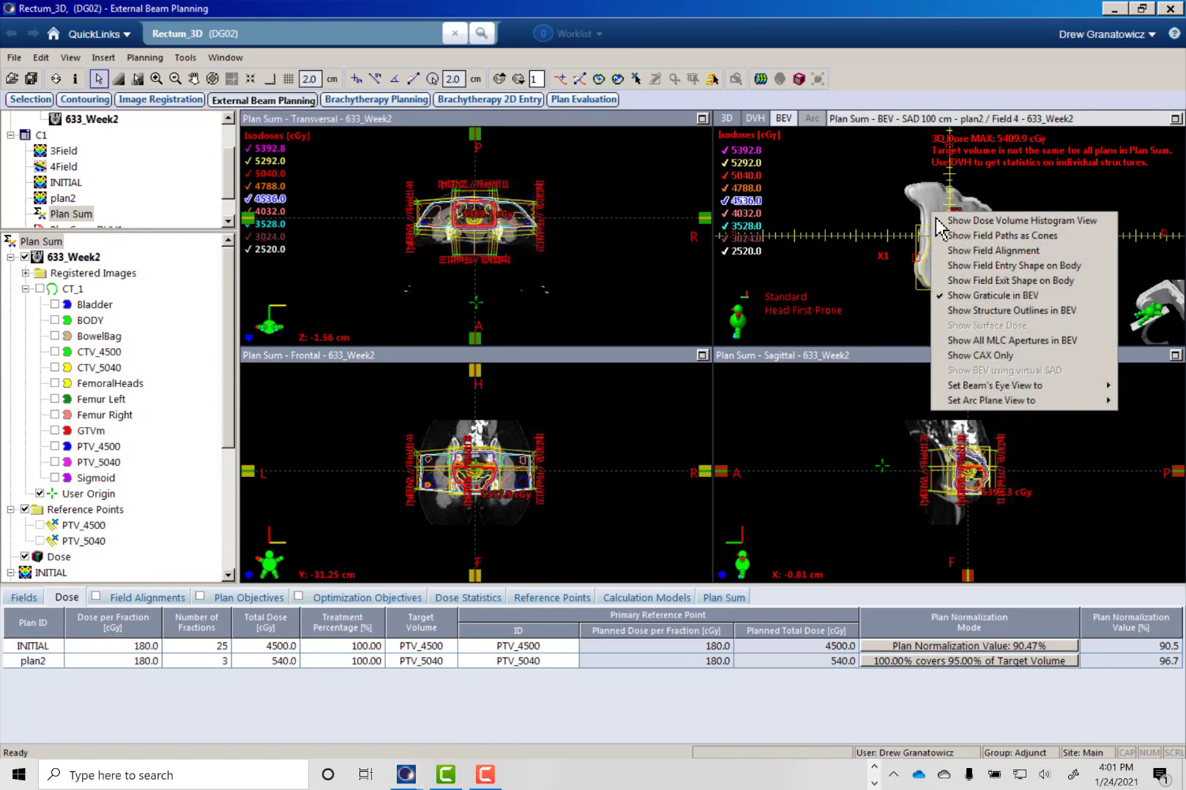
click(949, 230)
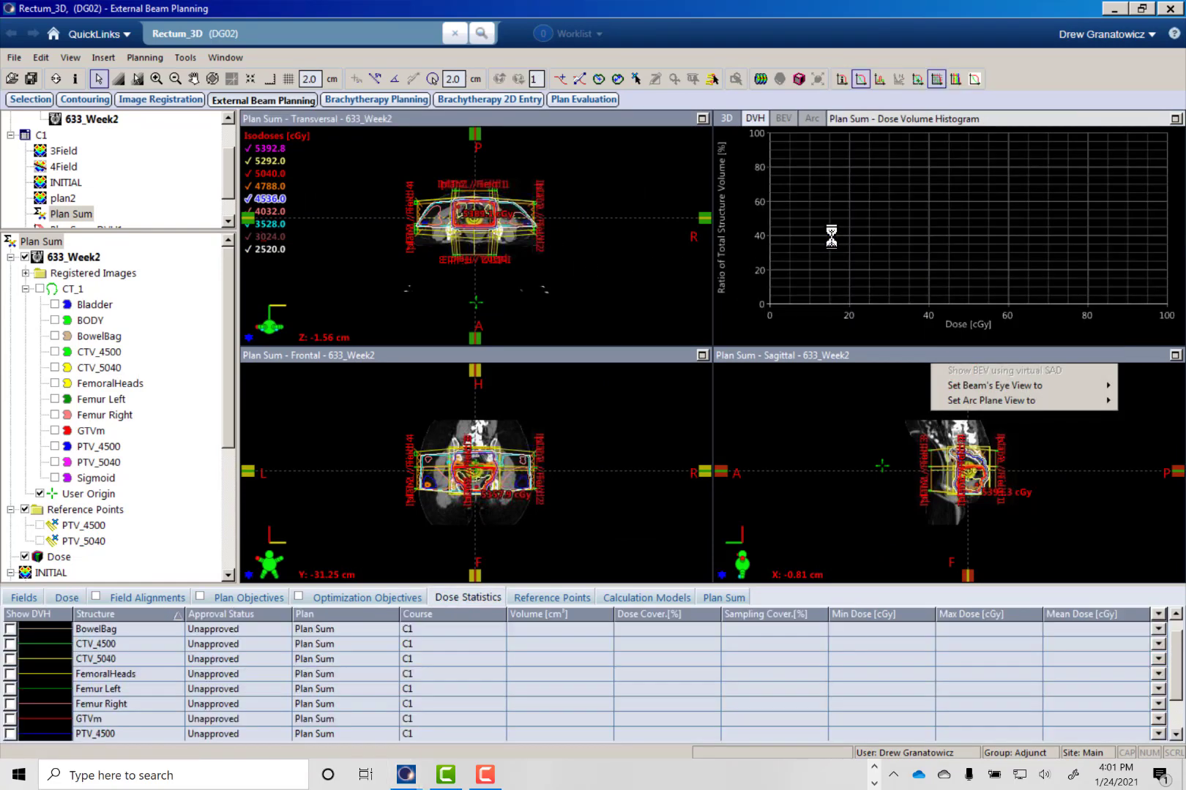
click(88, 690)
scroll(69, 706, down, 1)
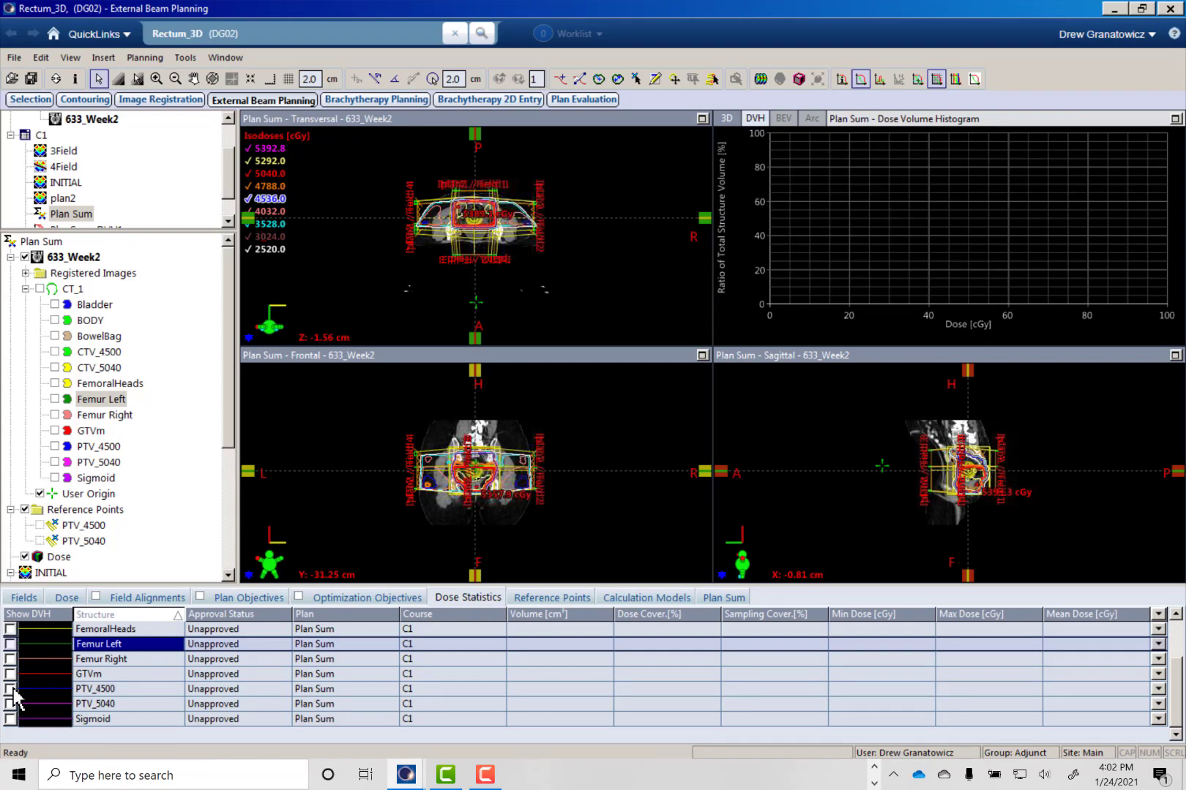
scroll(118, 686, up, 1)
scroll(117, 684, up, 1)
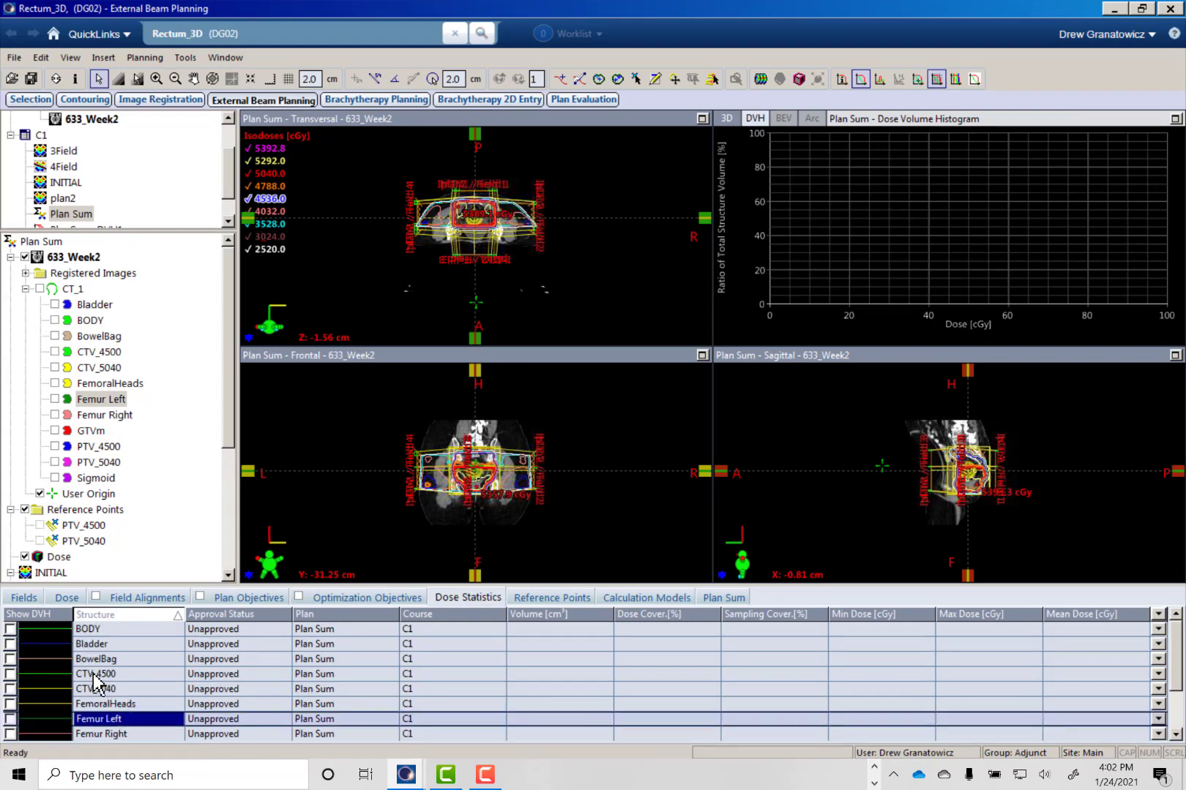
click(10, 644)
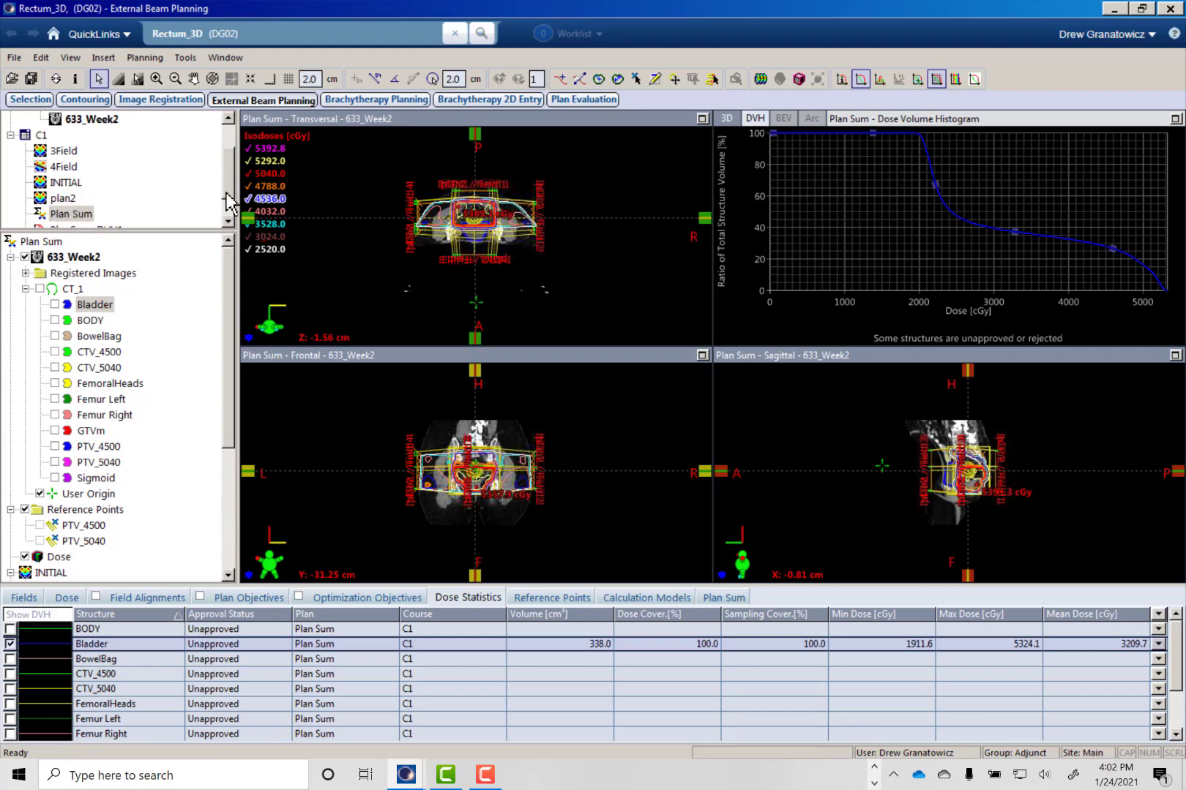
- Open plan2 and examine the Bladder's DVH curve for the boost plan alone
drag(227, 183, 228, 199)
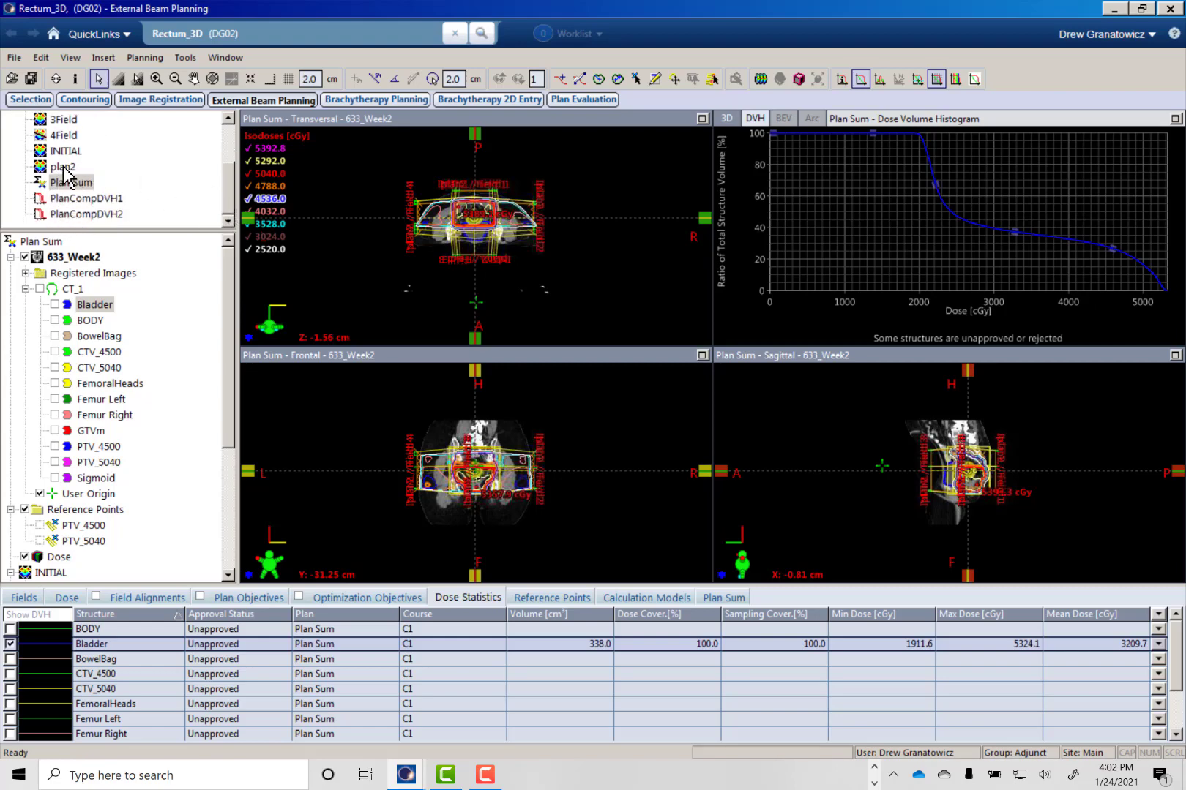
double_click(63, 168)
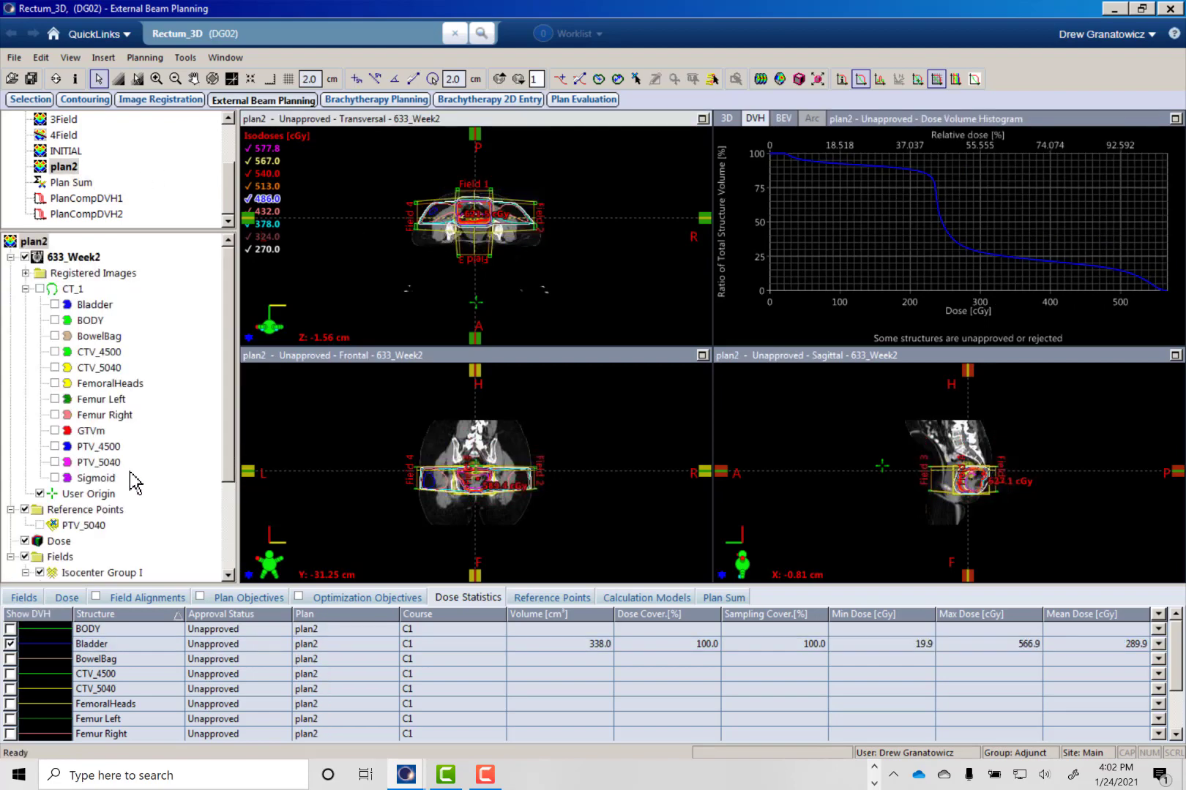
click(66, 152)
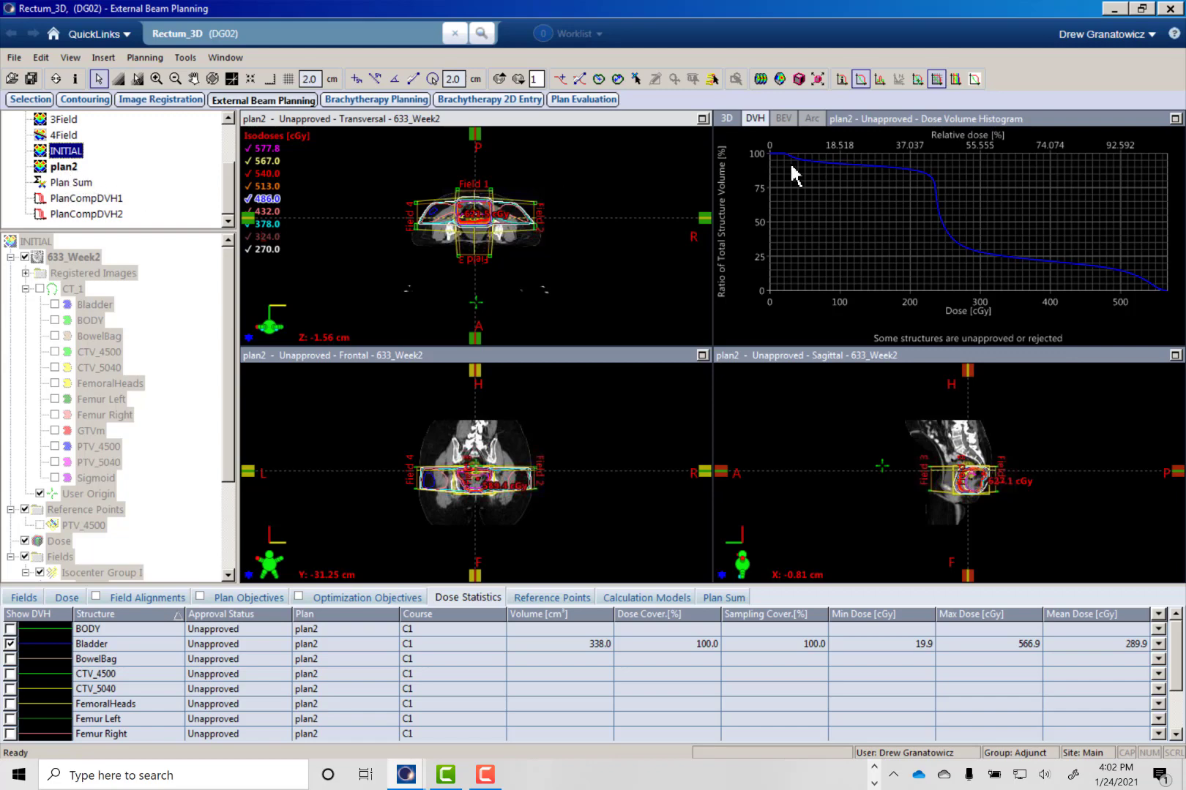
- Switch to the Snipping Tool capture of the Rectum_3D_4500_5040 Constraints, review it beside plan2's DVH, and put it away
click(849, 774)
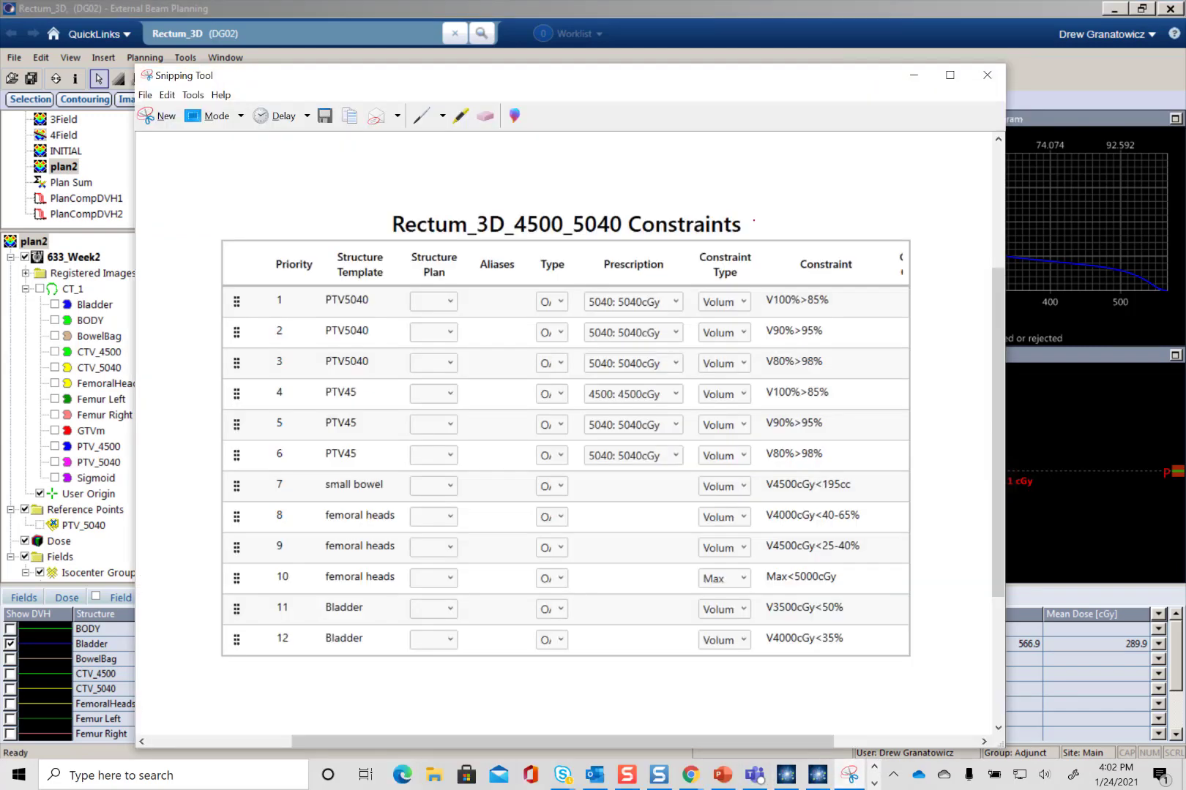
drag(708, 86, 635, 65)
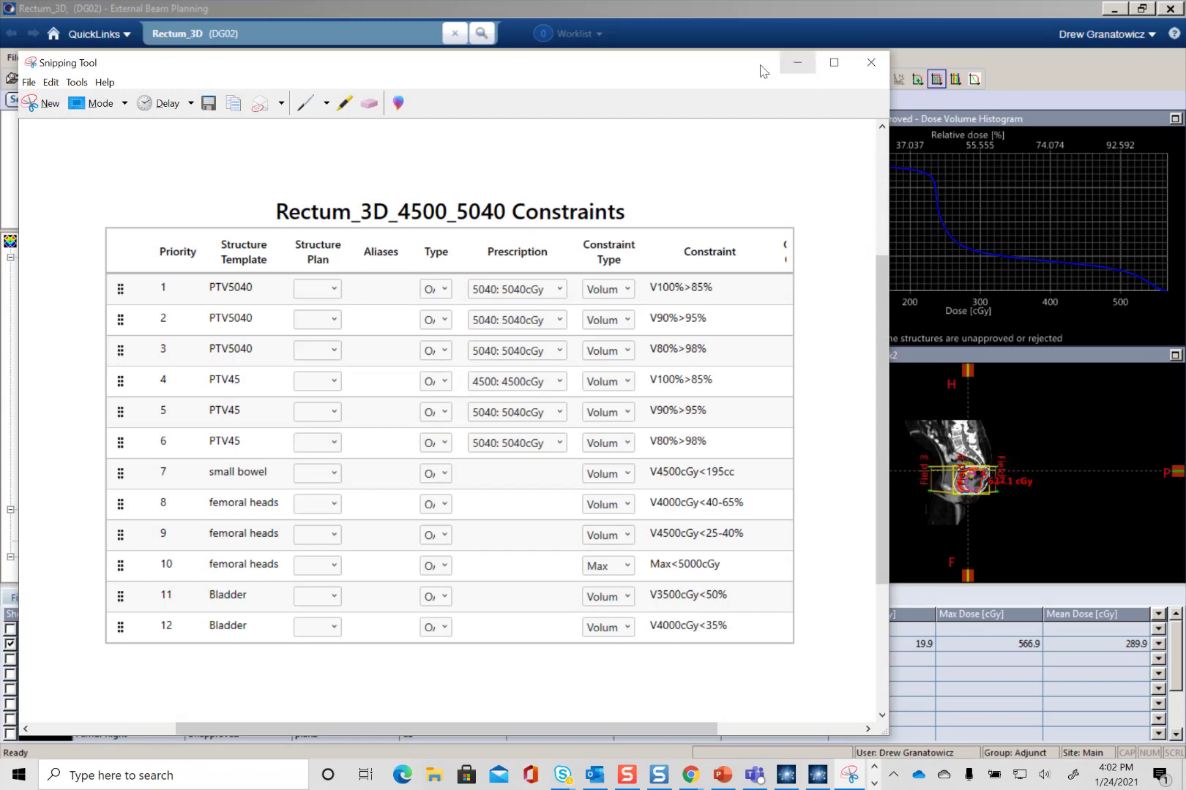
drag(749, 69, 532, 161)
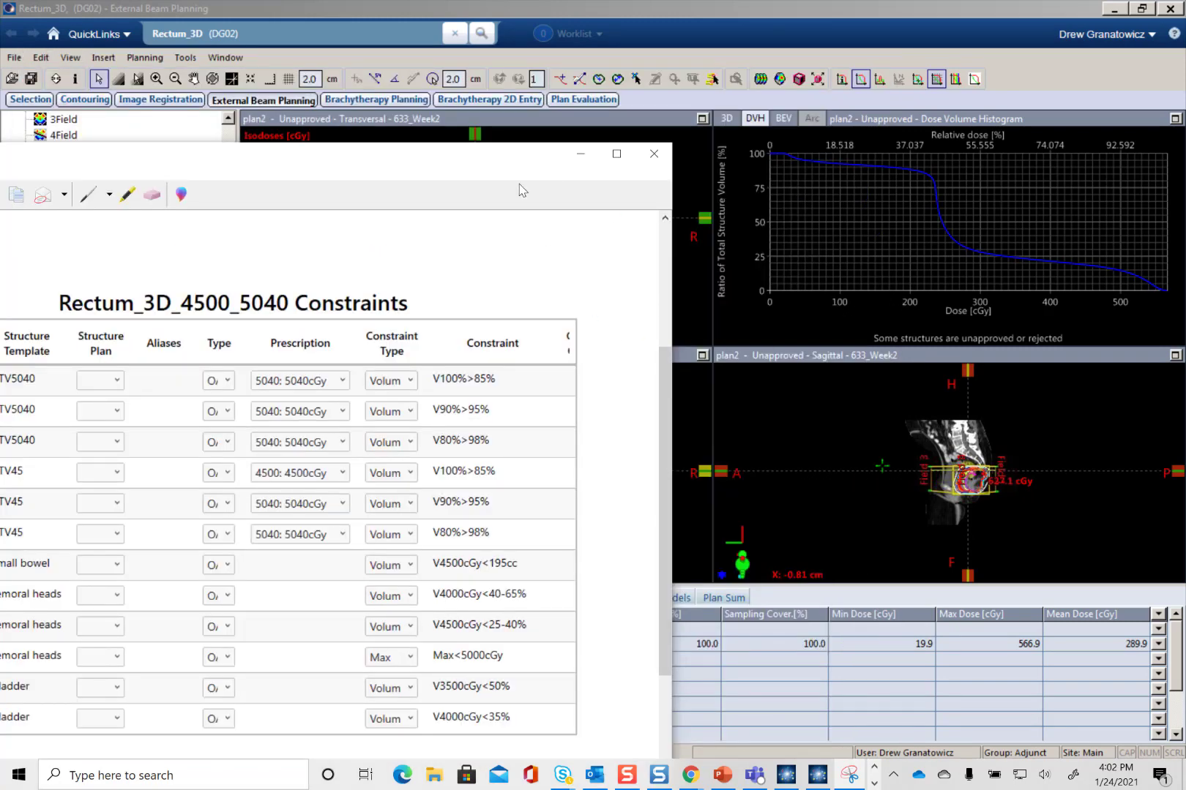
drag(521, 158, 881, 564)
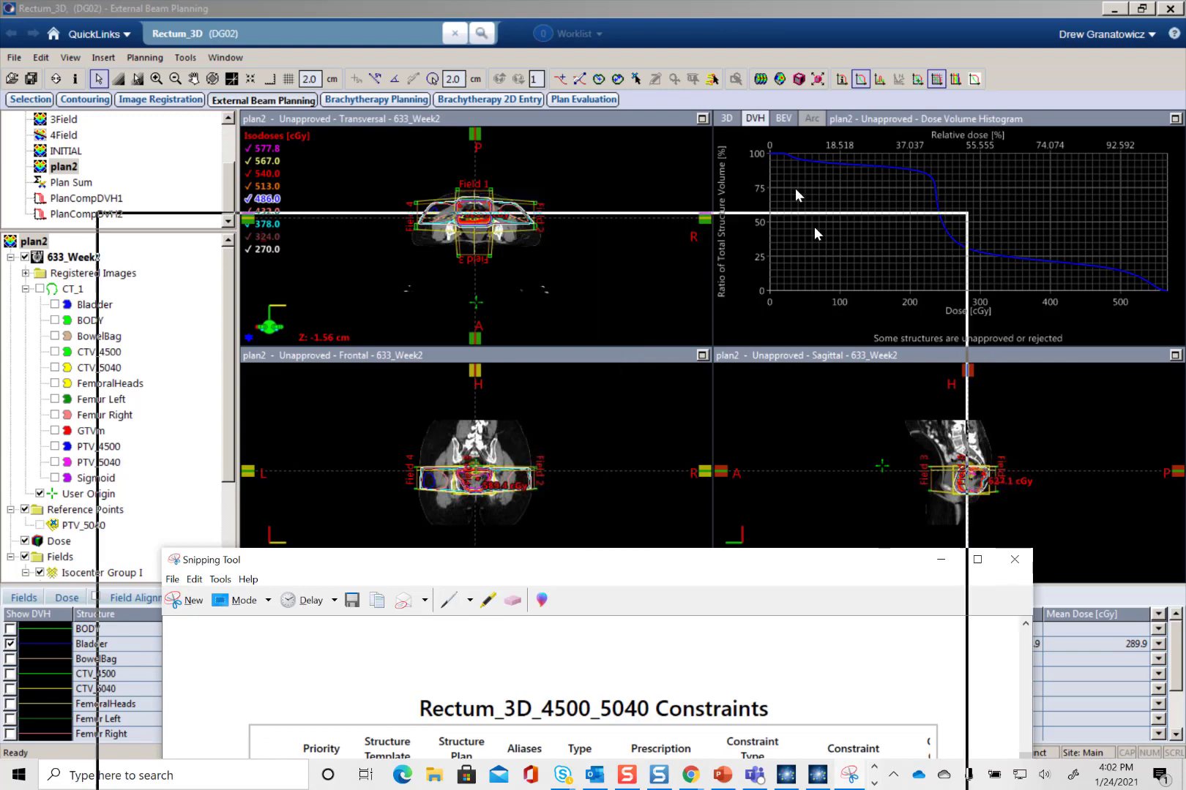
drag(814, 228, 812, 141)
click(876, 139)
- Reload Plan Sum and check its Bladder DVH curve against the V3500cGy<50% and V4000cGy<35% constraints in the Snipping Tool capture
drag(77, 182, 341, 231)
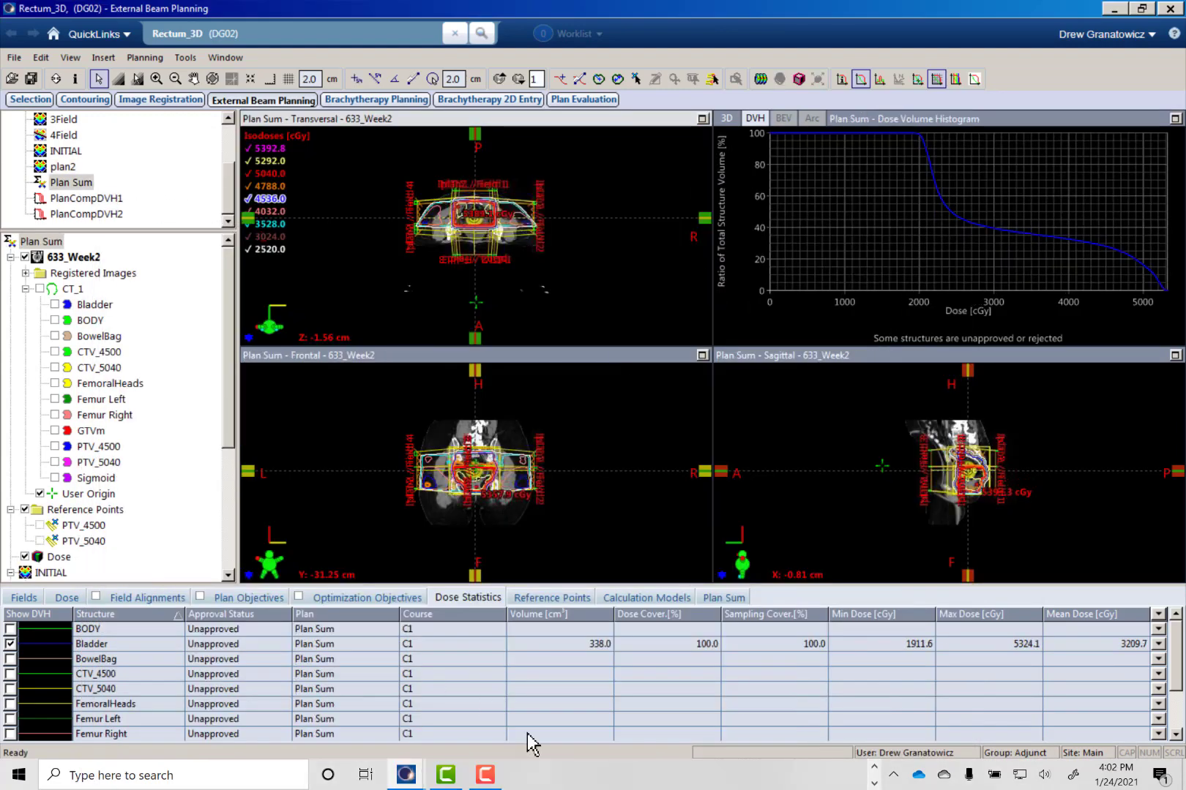
click(874, 766)
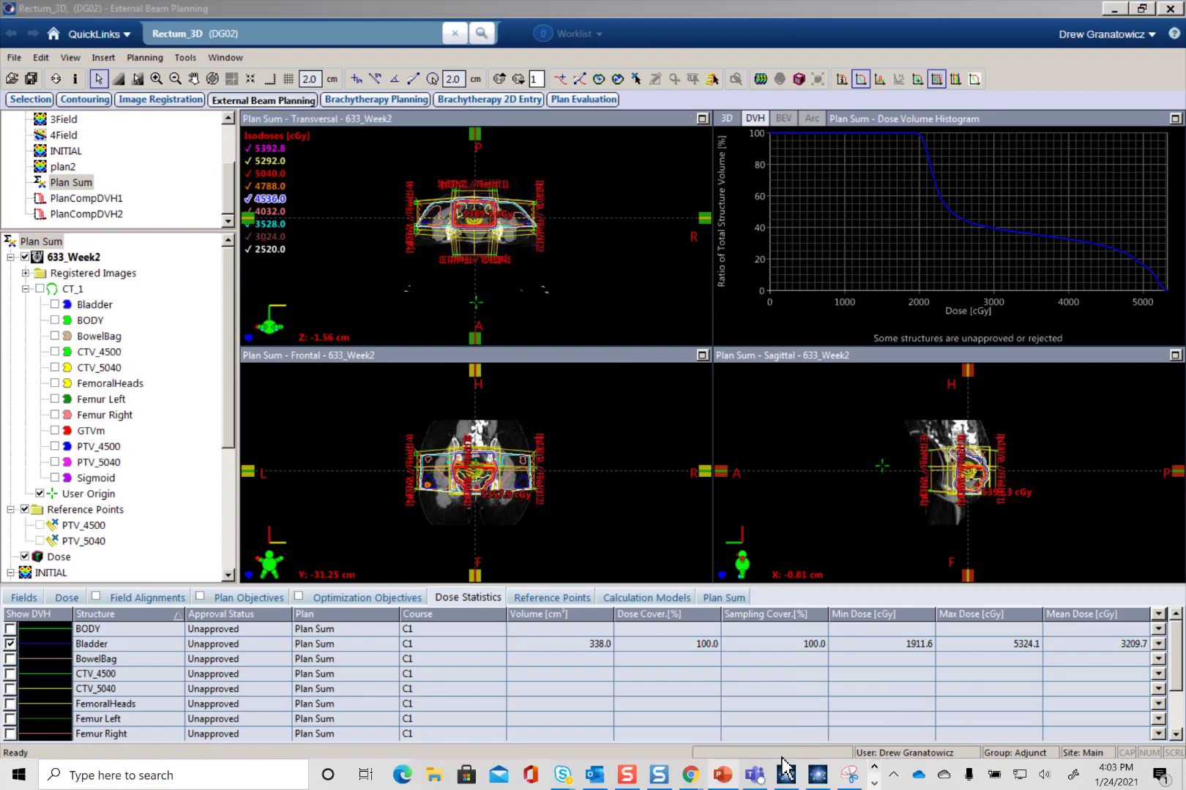
click(848, 775)
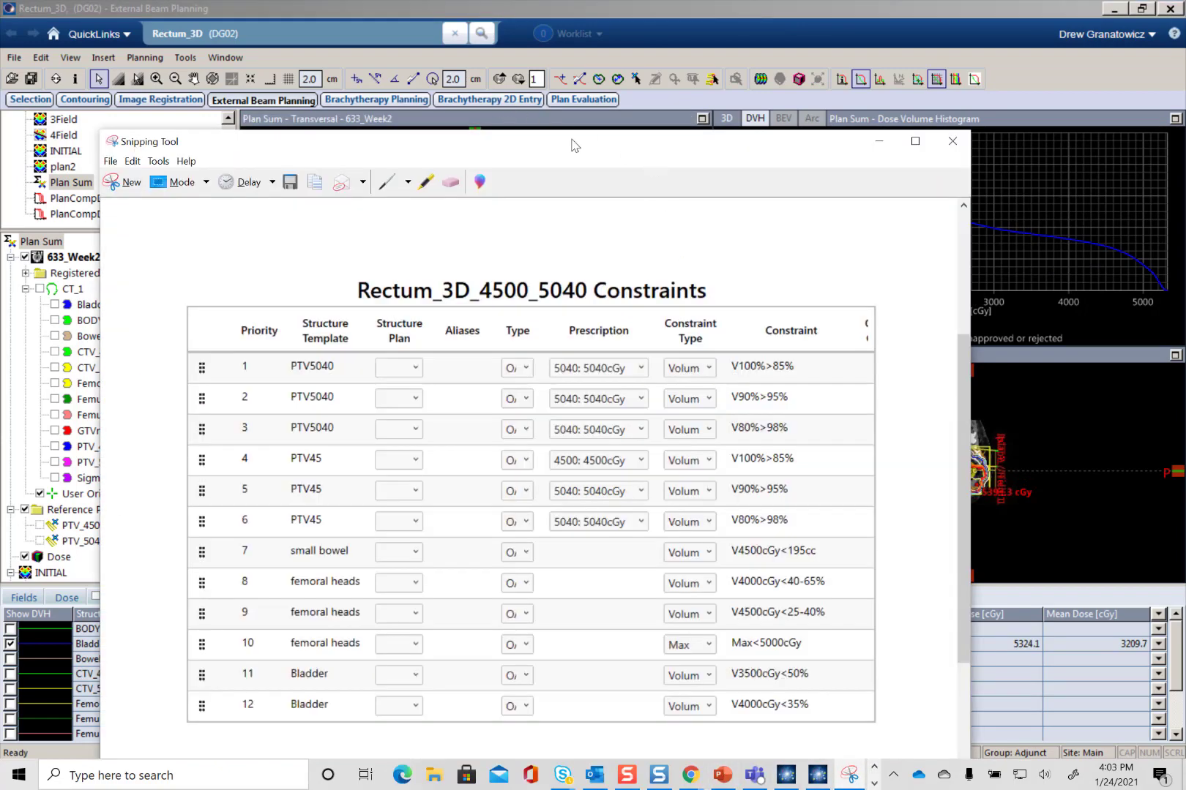
drag(574, 145, 456, 90)
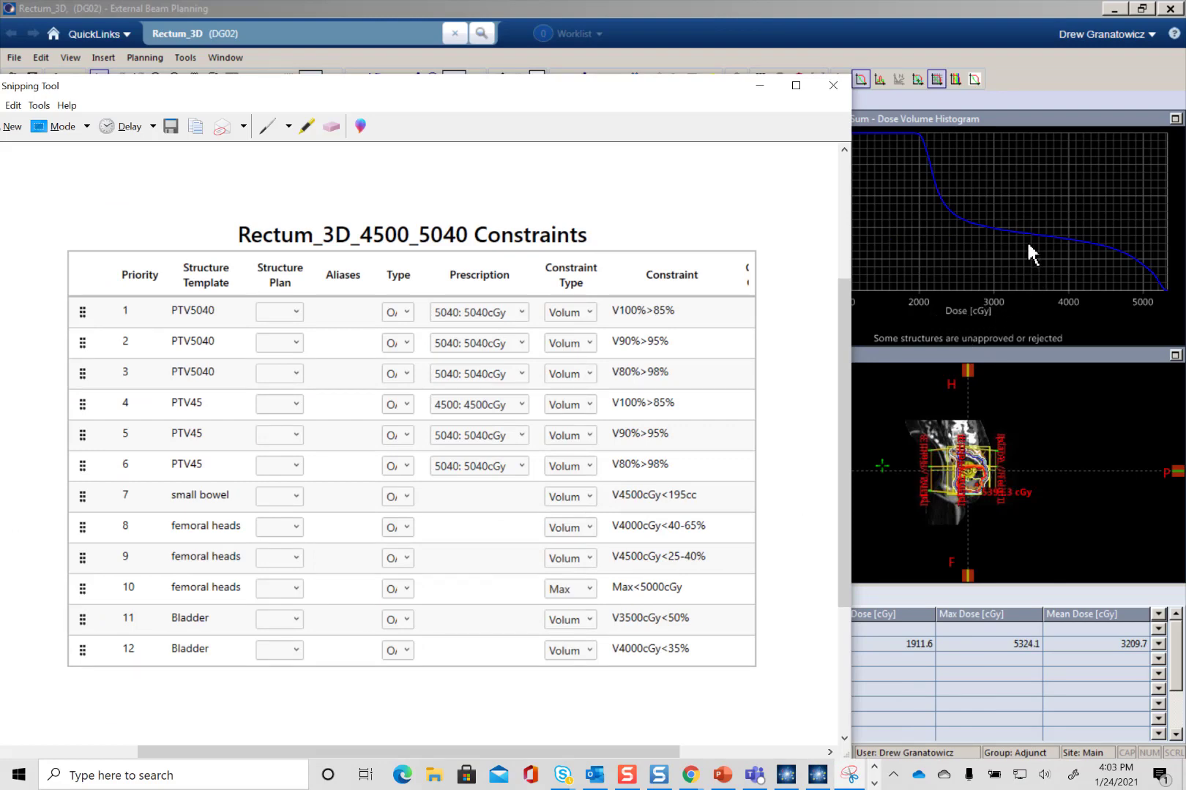
drag(693, 93, 492, 82)
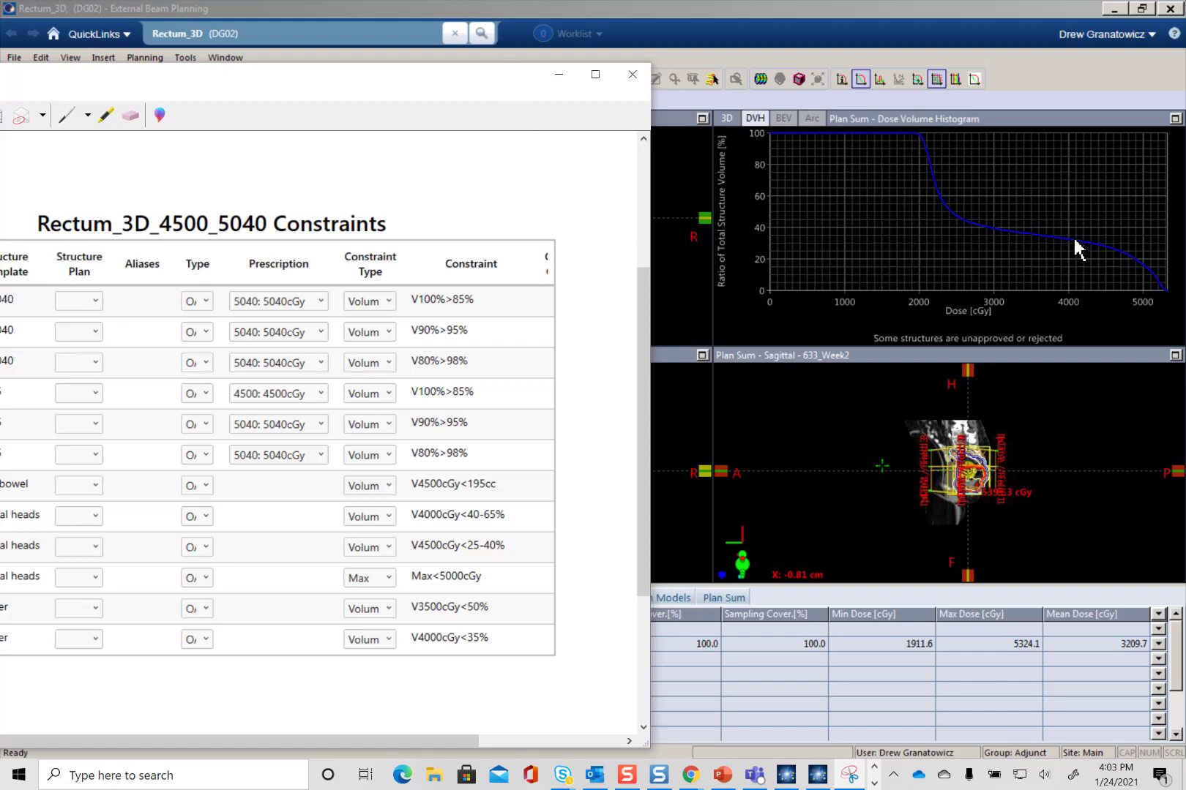
drag(442, 86, 885, 130)
click(990, 115)
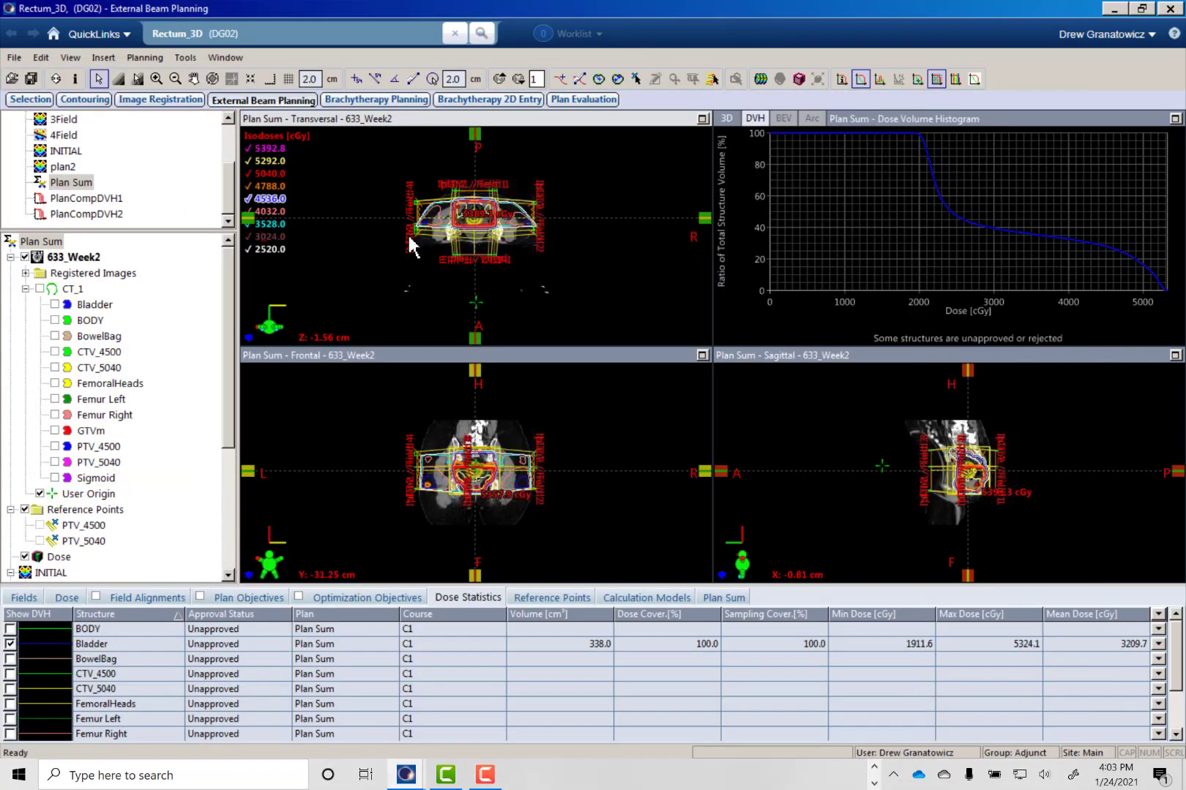